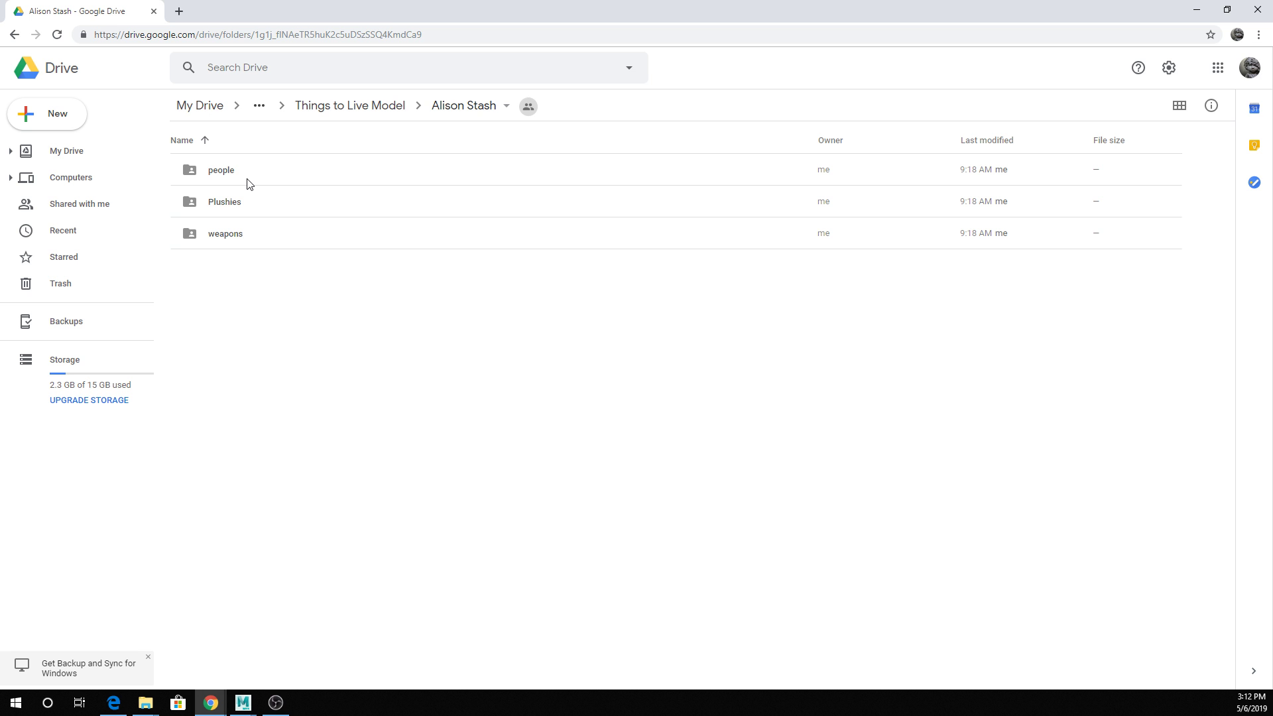
# Switch to File Explorer and view the reference images in the Plushies folder under Downloads > Things to Live Model, with the window maximized.
pyautogui.moveTo(145, 703)
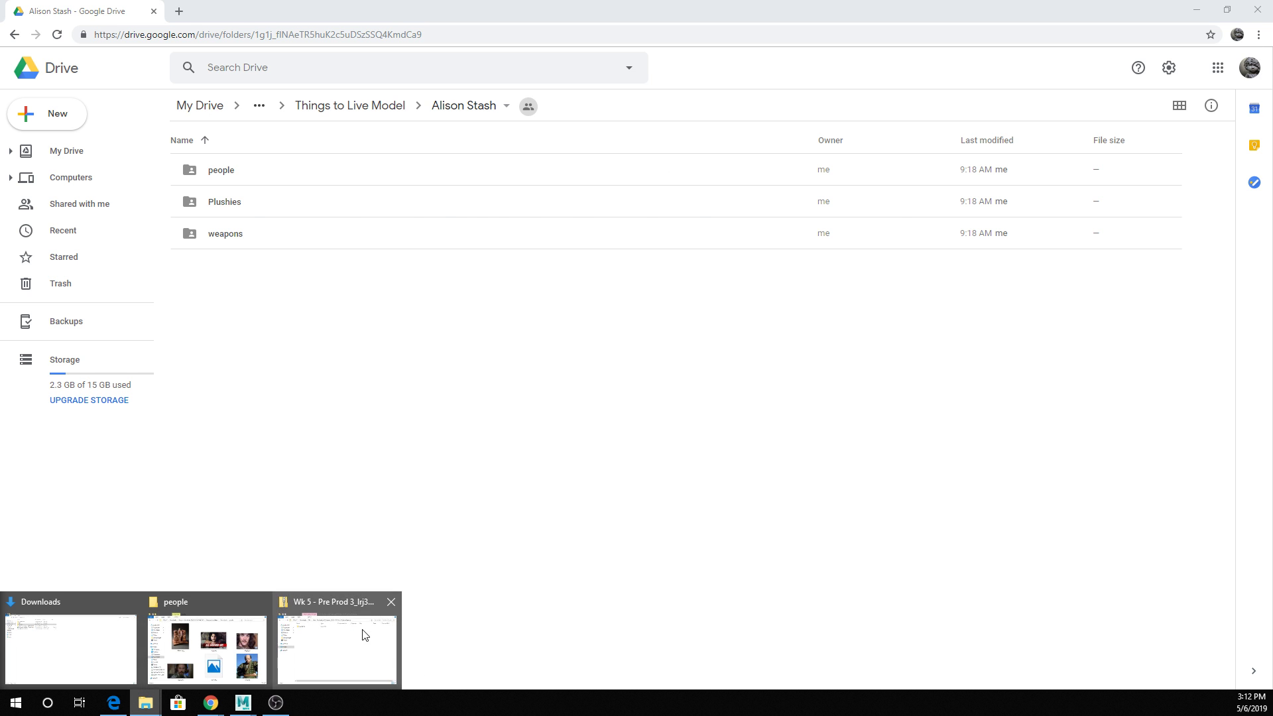
pyautogui.click(355, 635)
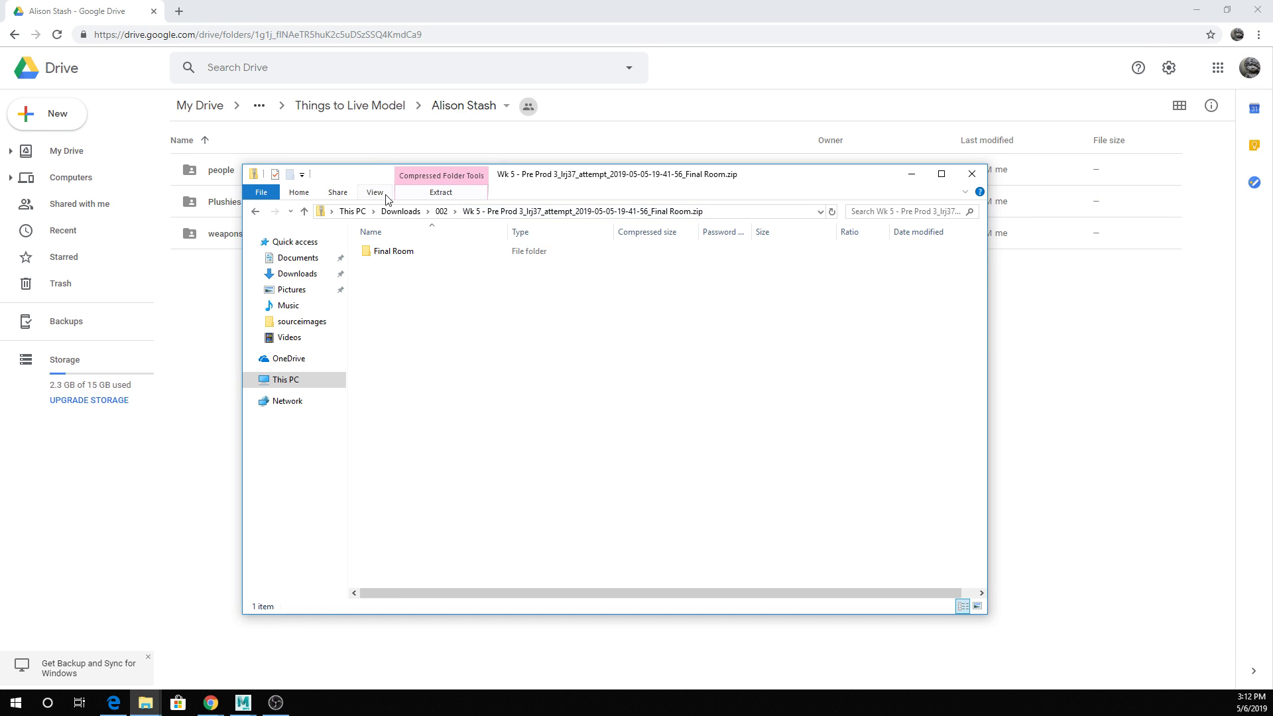
pyautogui.click(442, 211)
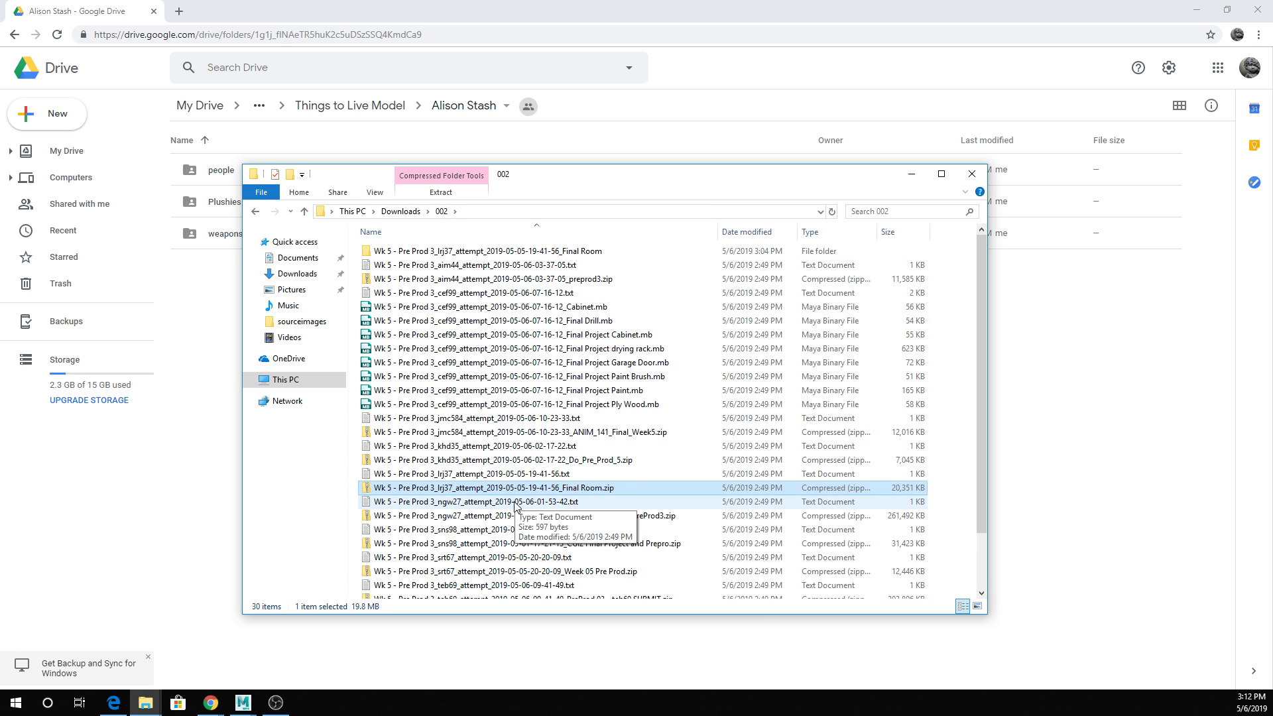
pyautogui.click(401, 211)
pyautogui.doubleClick(432, 293)
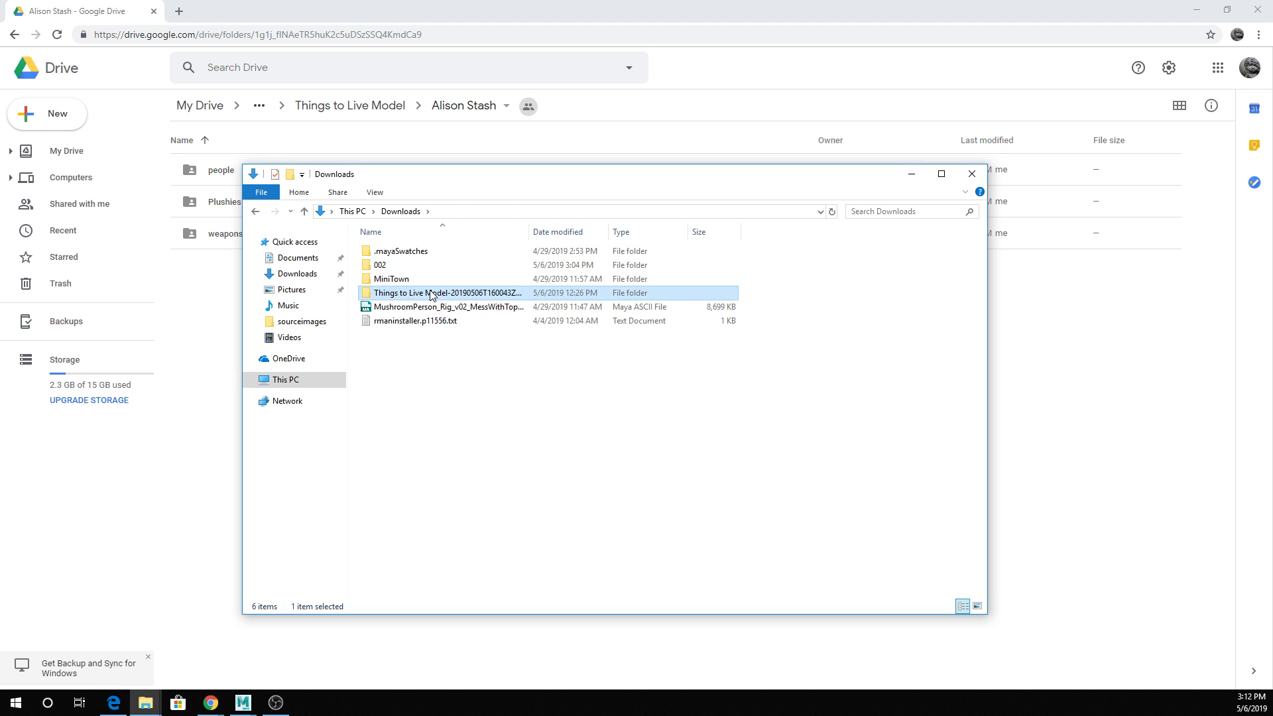
pyautogui.click(426, 256)
pyautogui.doubleClick(425, 253)
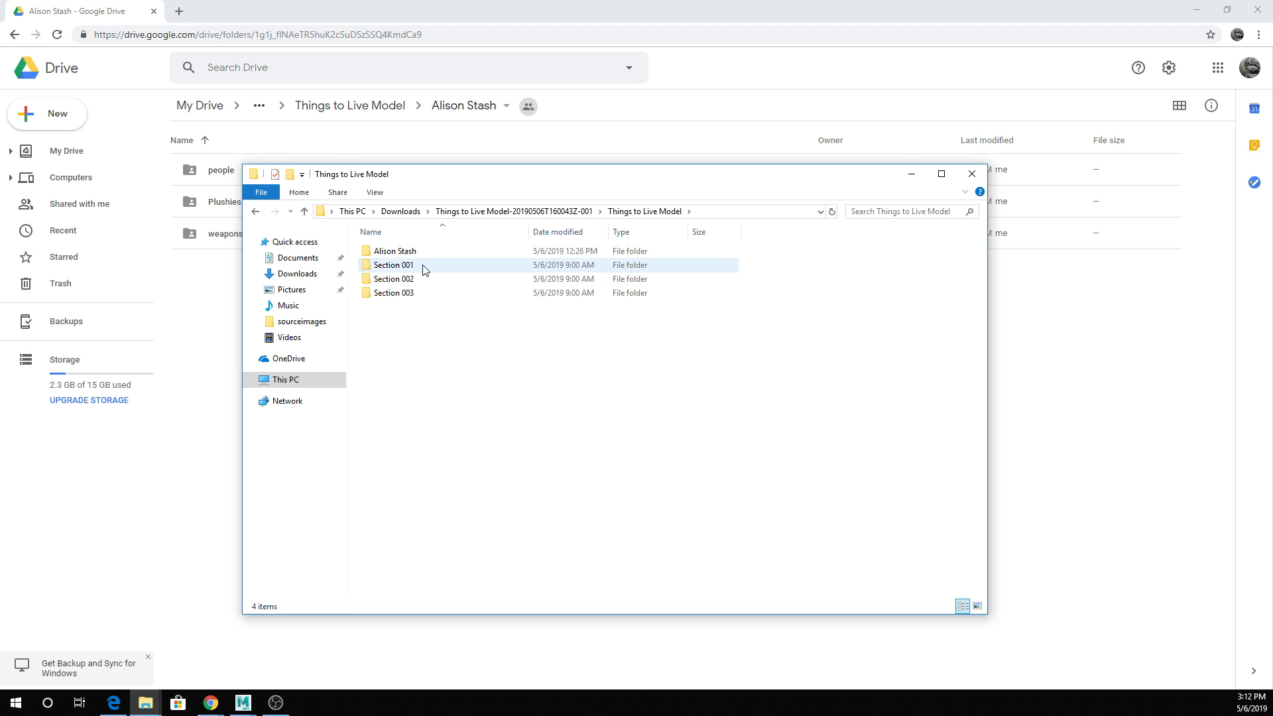
pyautogui.doubleClick(422, 249)
pyautogui.doubleClick(425, 264)
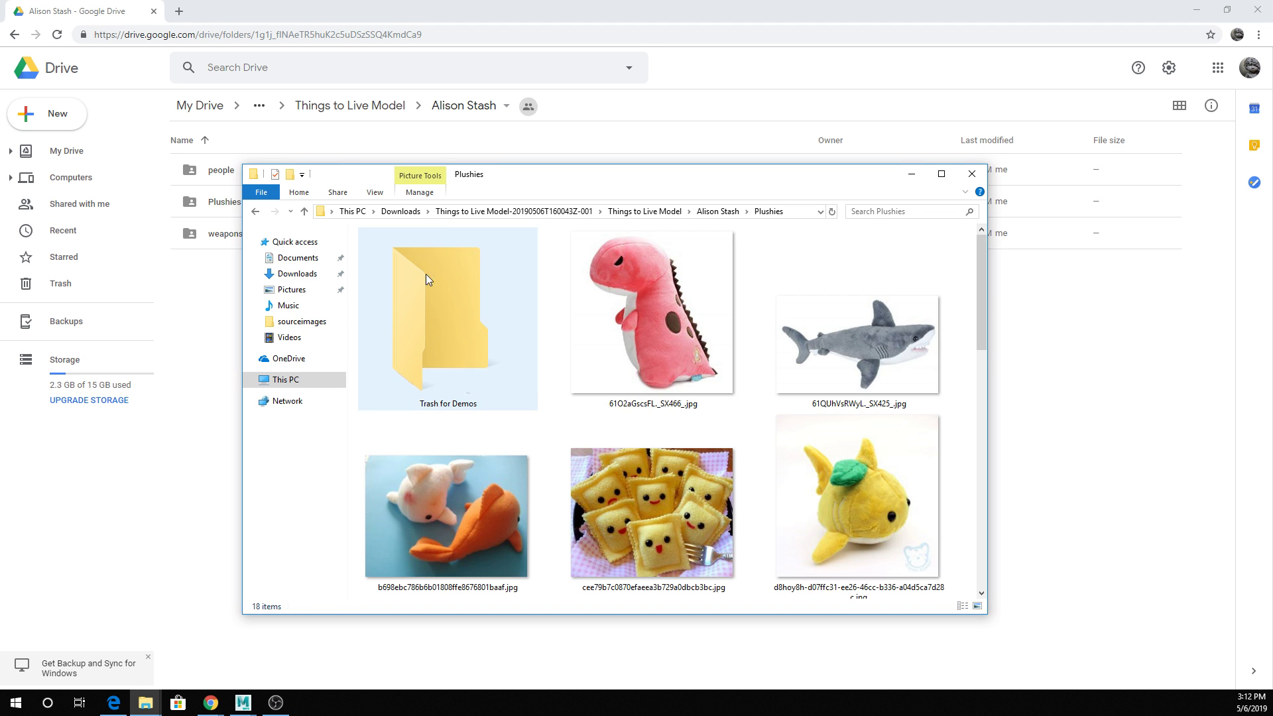
pyautogui.click(940, 173)
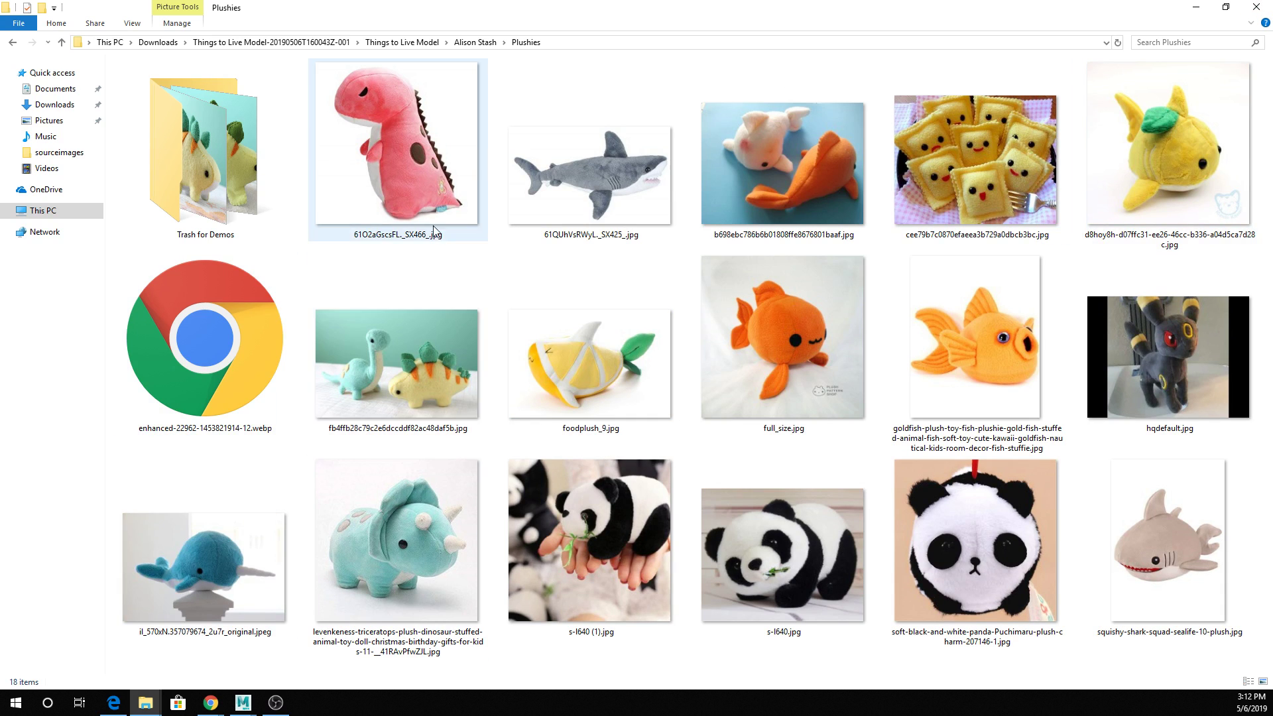
# Switch to Maya, show the four-view layout and start importing an image plane into the front view.
pyautogui.moveTo(255, 705)
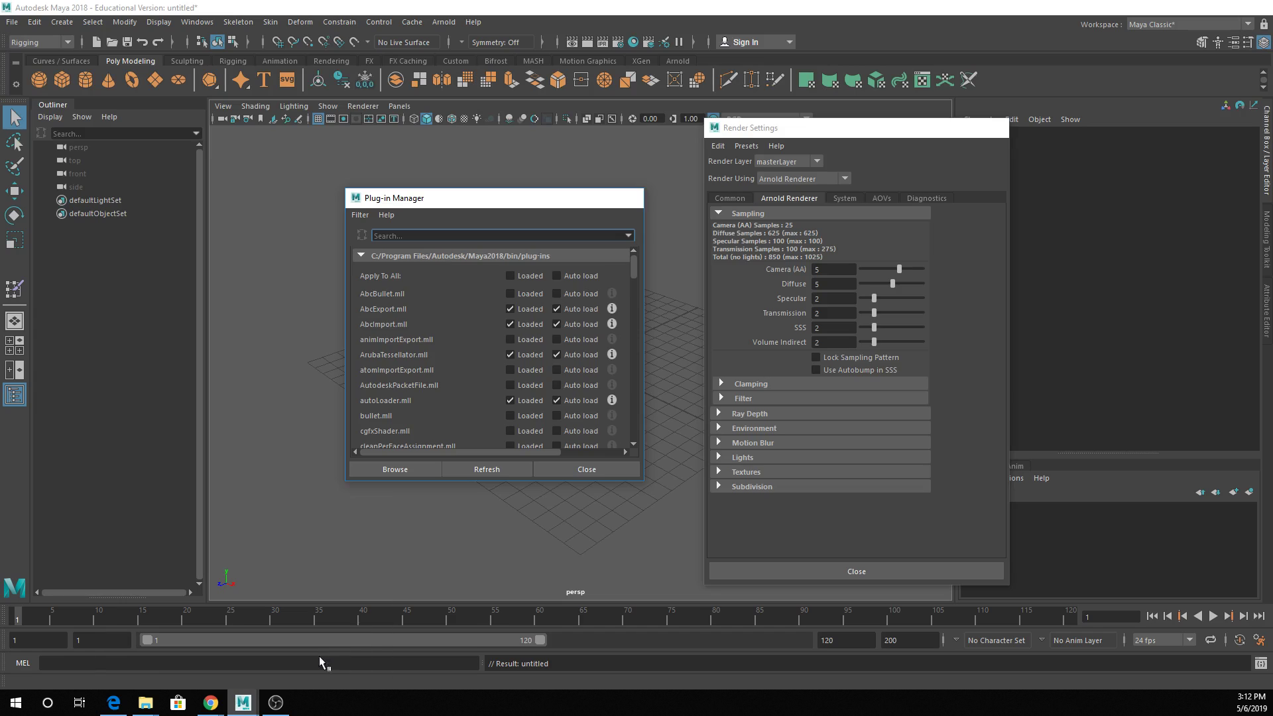
pyautogui.click(320, 656)
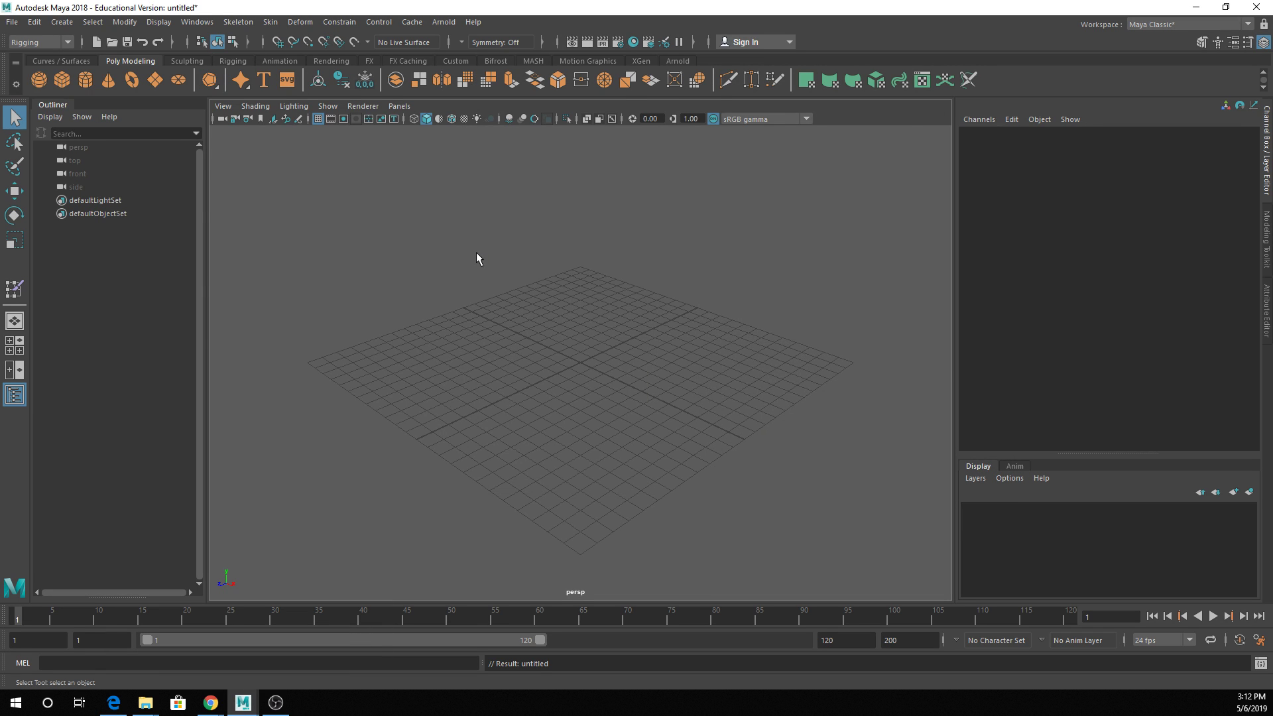
pyautogui.press('space')
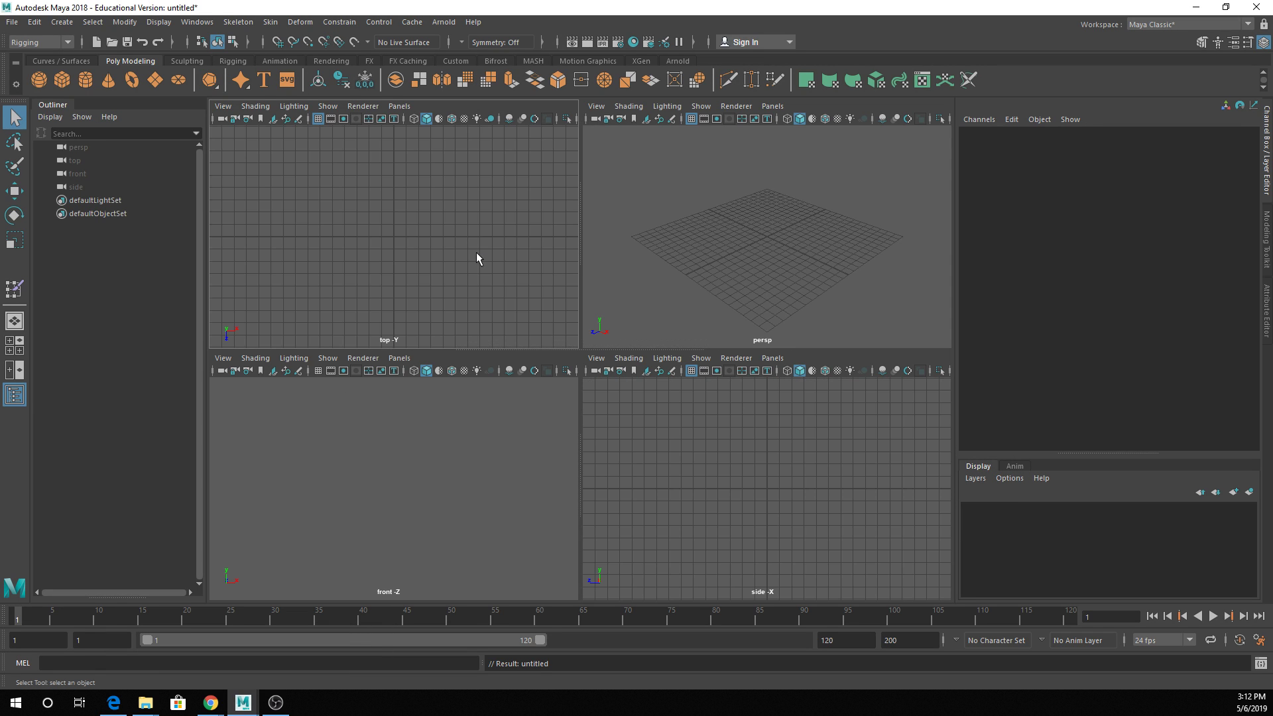
pyautogui.click(223, 359)
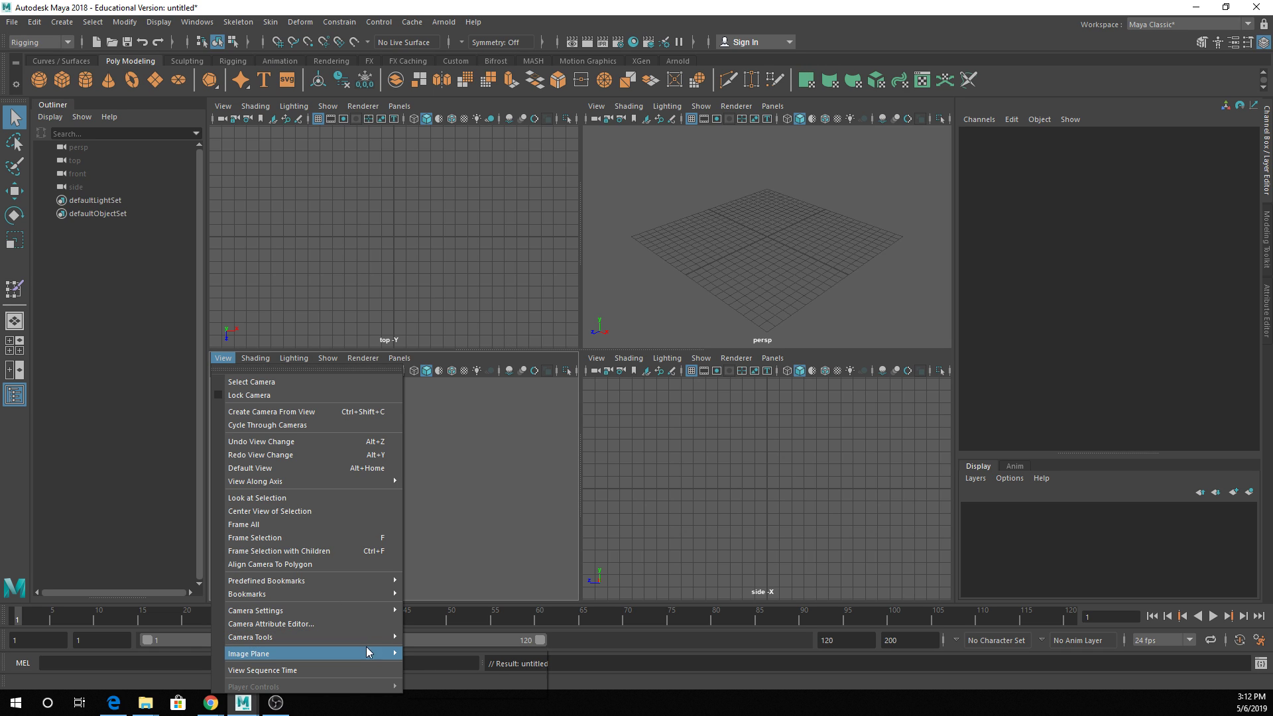
pyautogui.moveTo(382, 656)
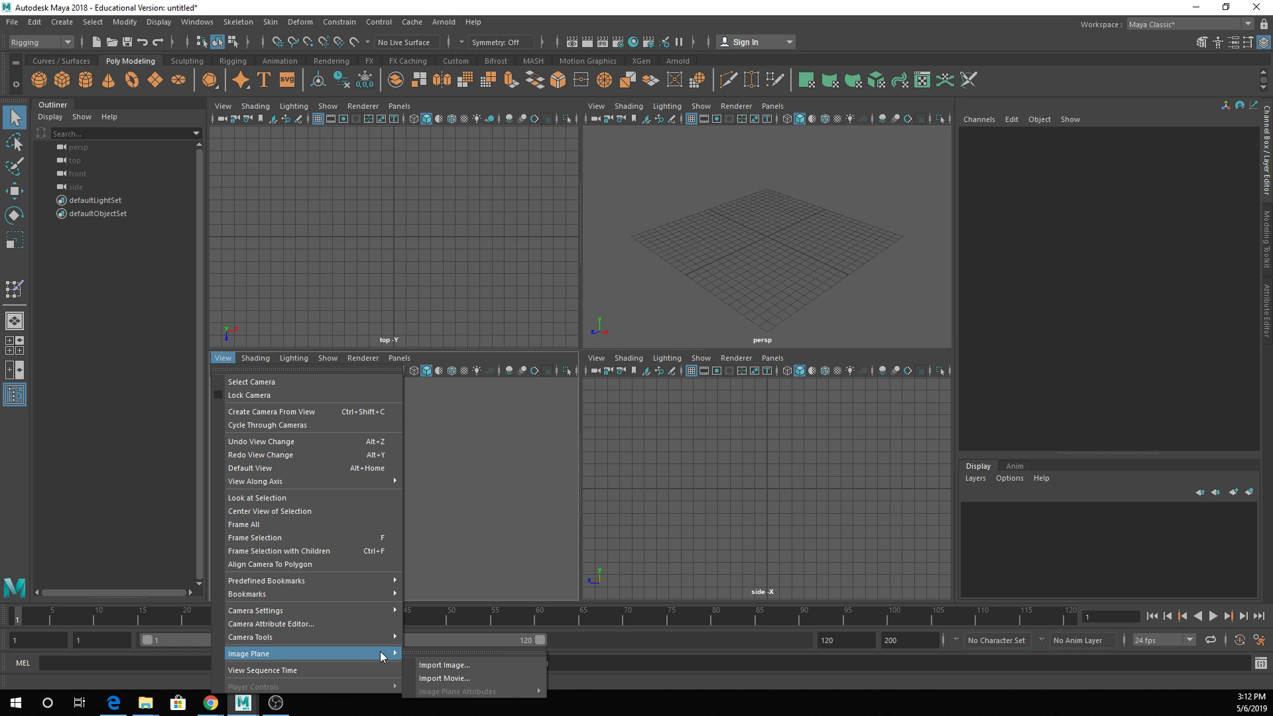
pyautogui.click(419, 665)
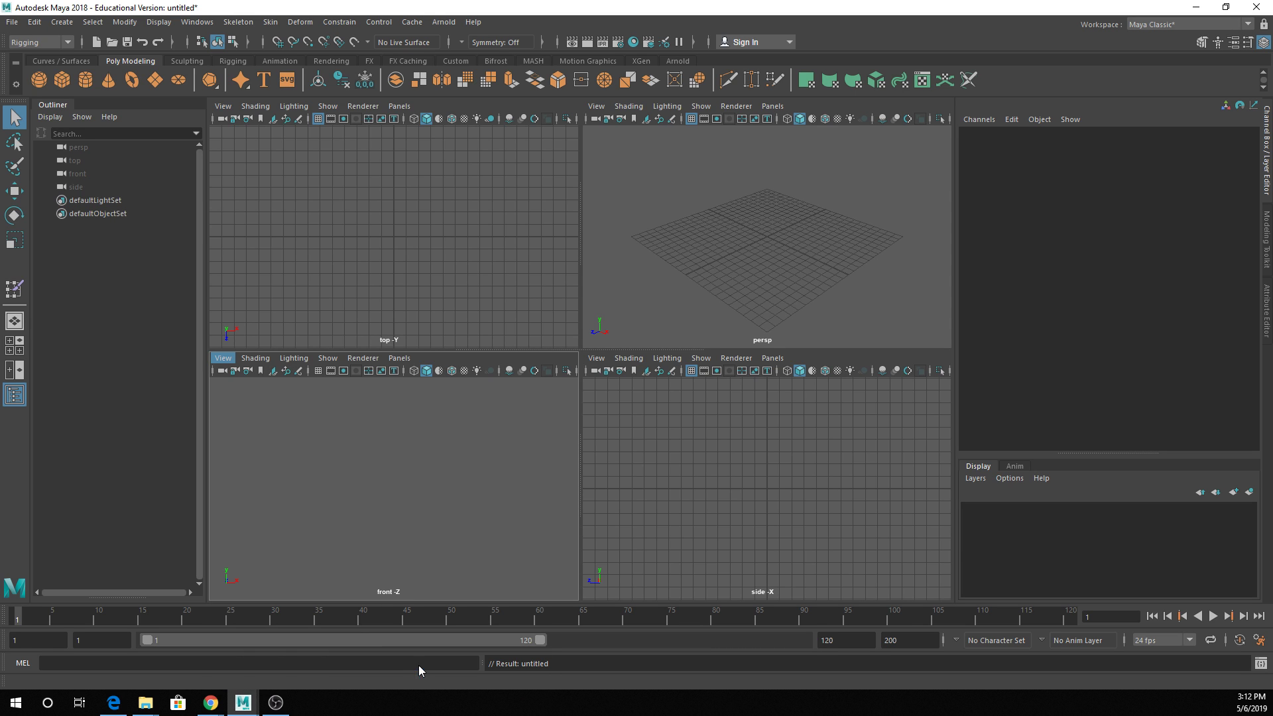
pyautogui.moveTo(264, 248); pyautogui.dragTo(782, 119)
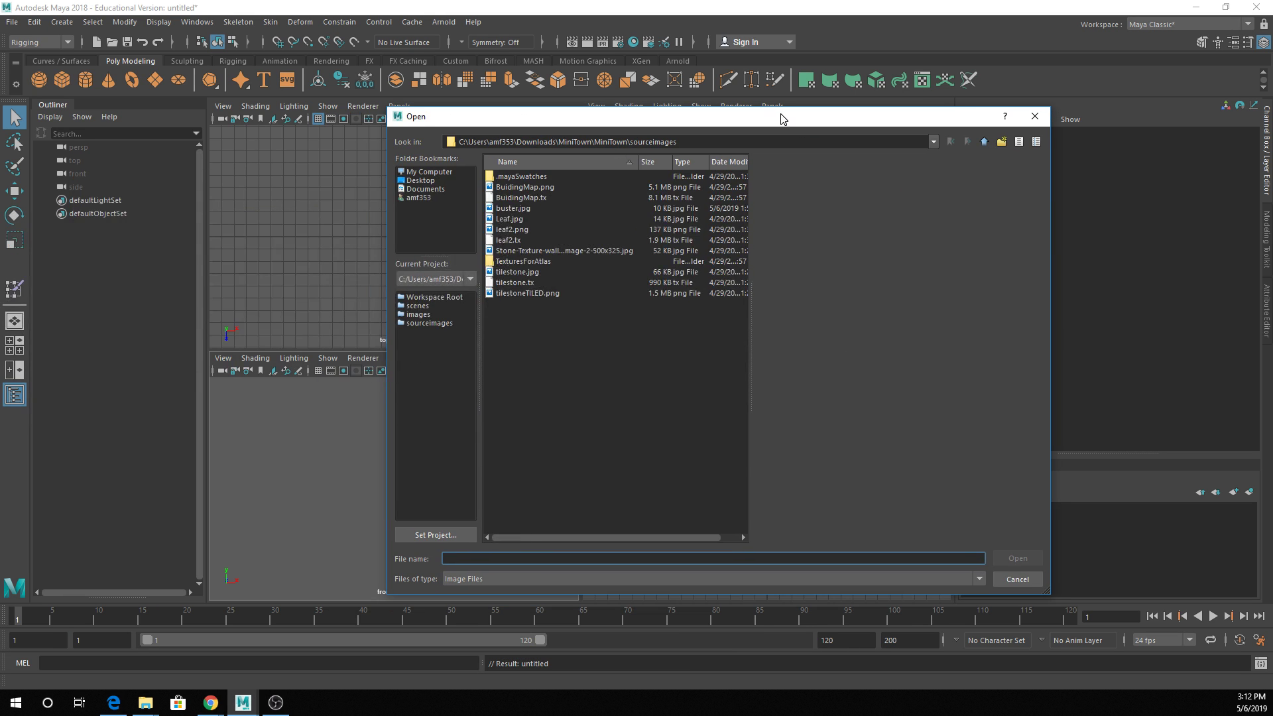
# Browse the image import dialog to the Plushies folder inside the downloaded Things to Live Model folder.
pyautogui.click(986, 146)
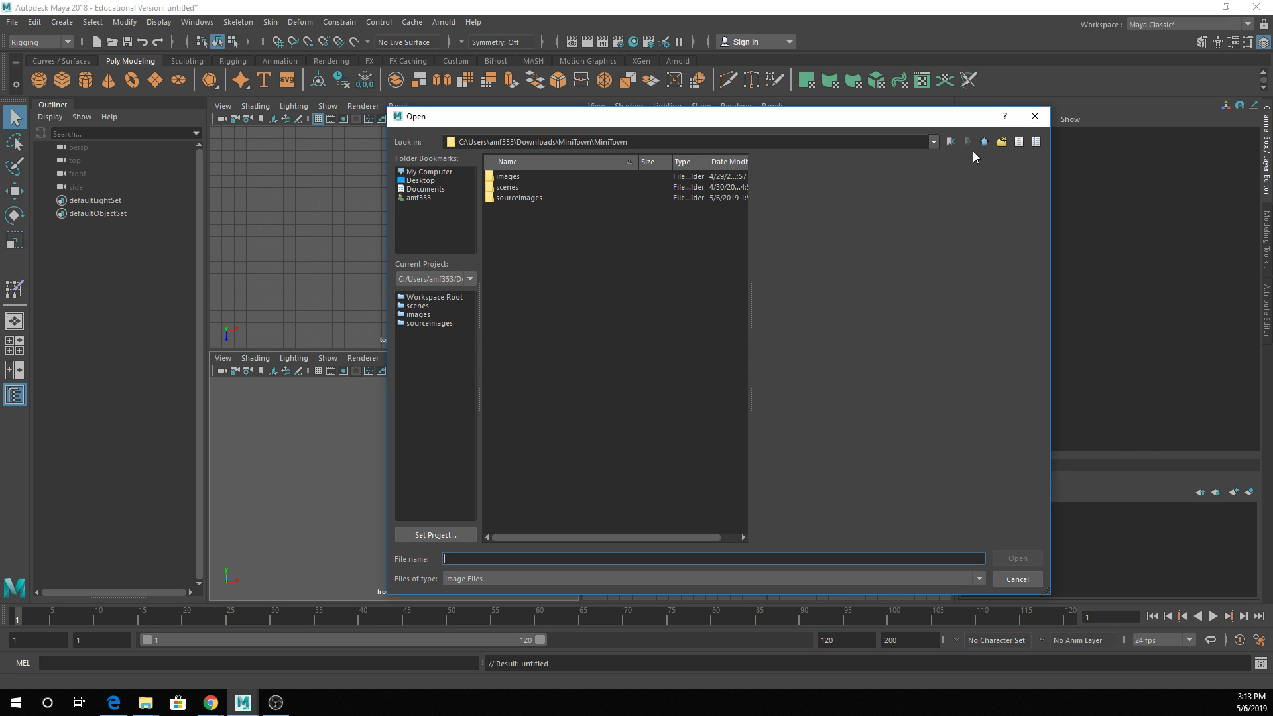
pyautogui.click(985, 142)
pyautogui.click(985, 142)
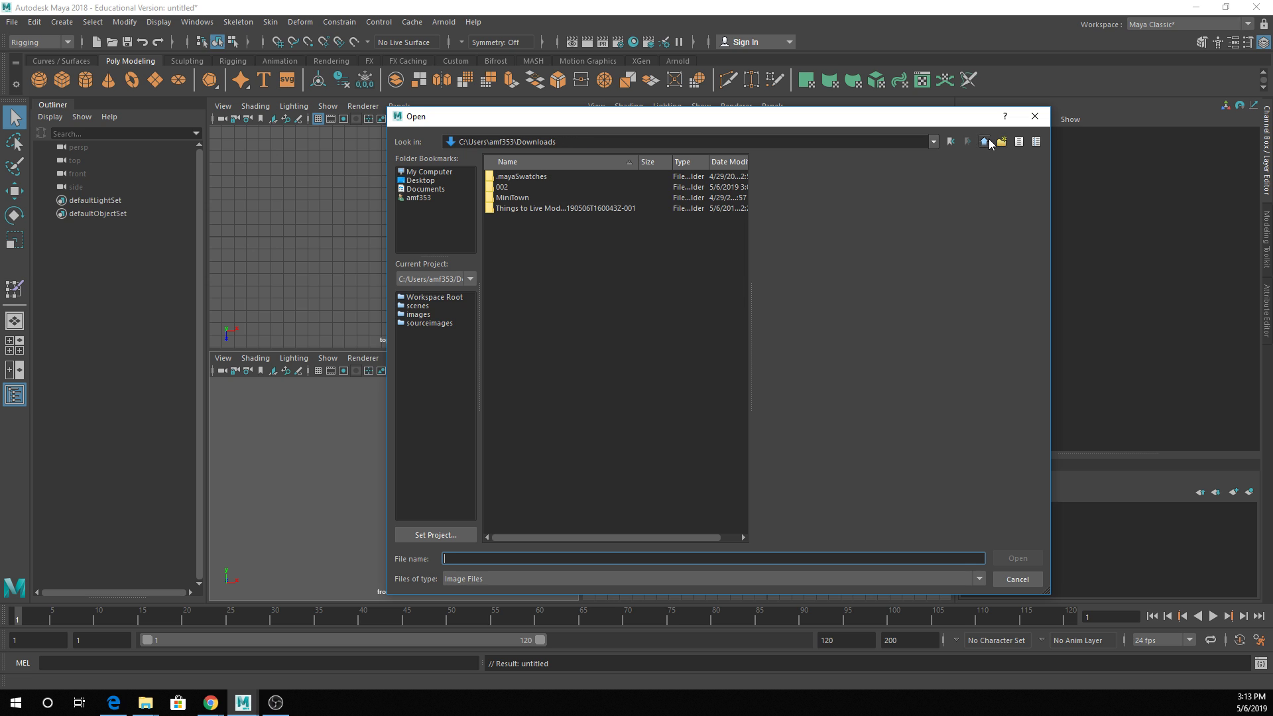
pyautogui.doubleClick(531, 208)
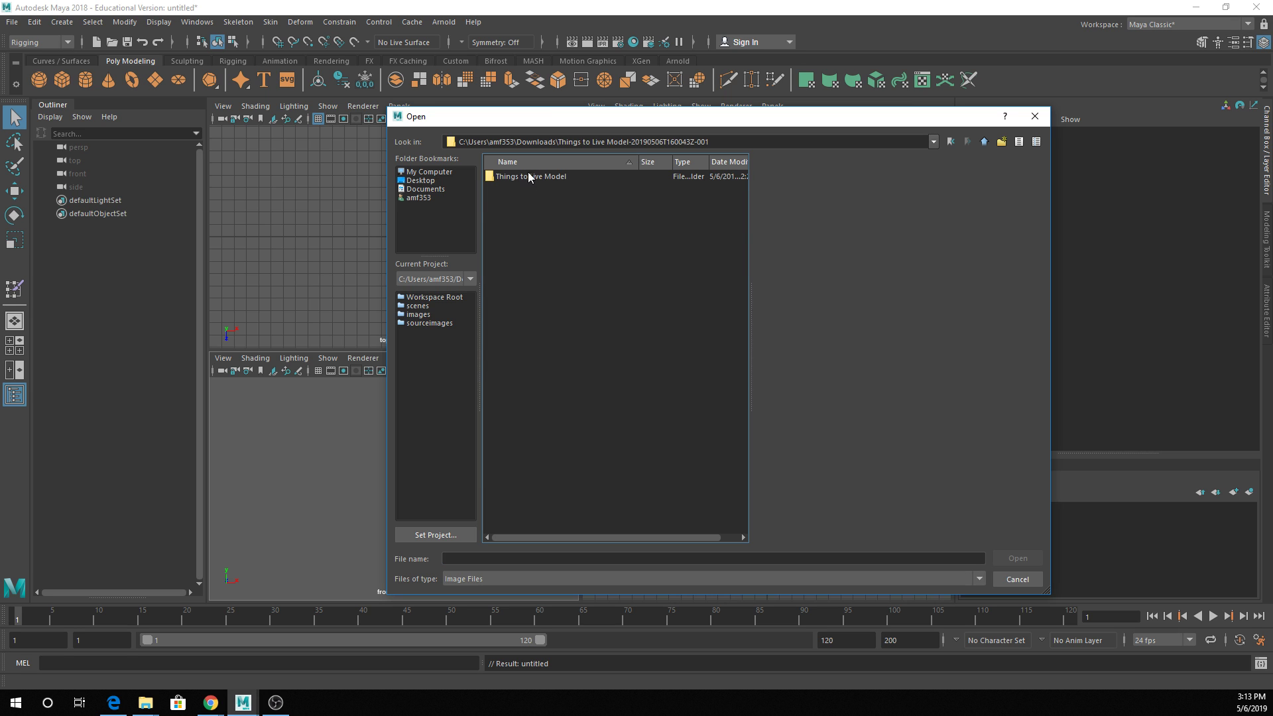
pyautogui.doubleClick(530, 177)
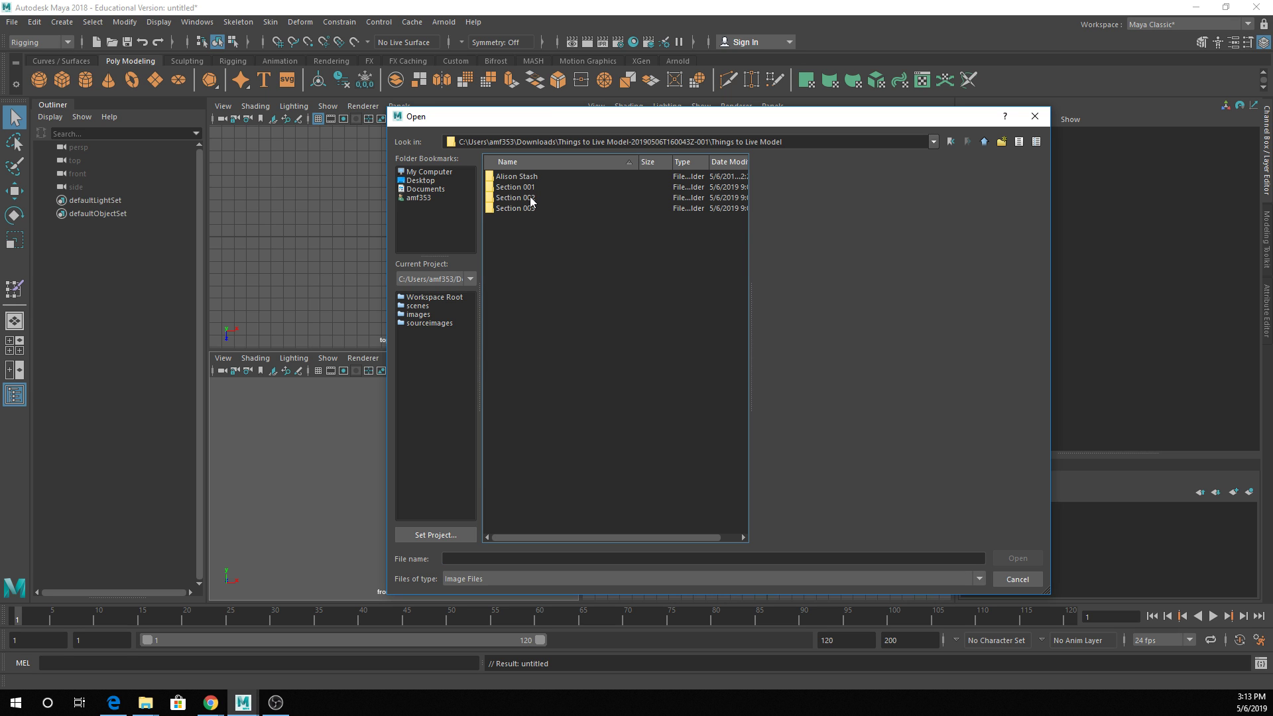
pyautogui.doubleClick(533, 177)
pyautogui.doubleClick(533, 187)
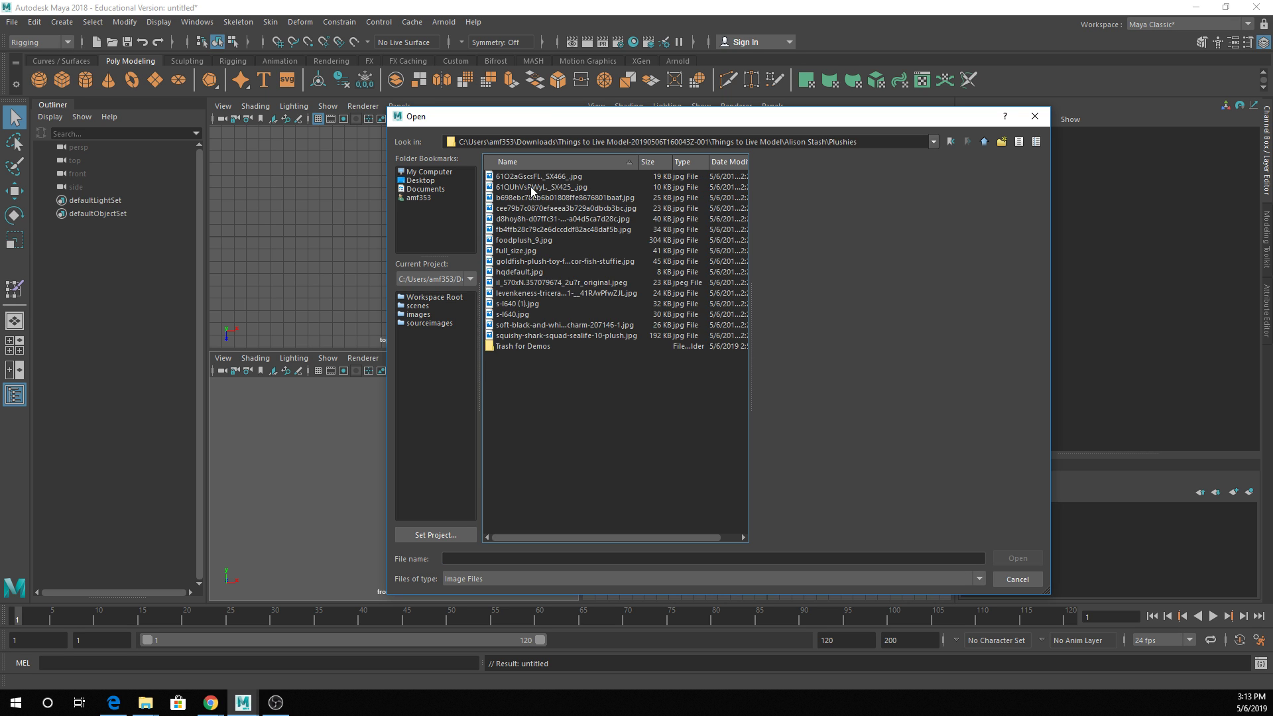
# Import the pink dinosaur plush picture 61O2aGscsFL._SX466_.jpg as the front view's image plane.
pyautogui.click(548, 338)
pyautogui.click(555, 283)
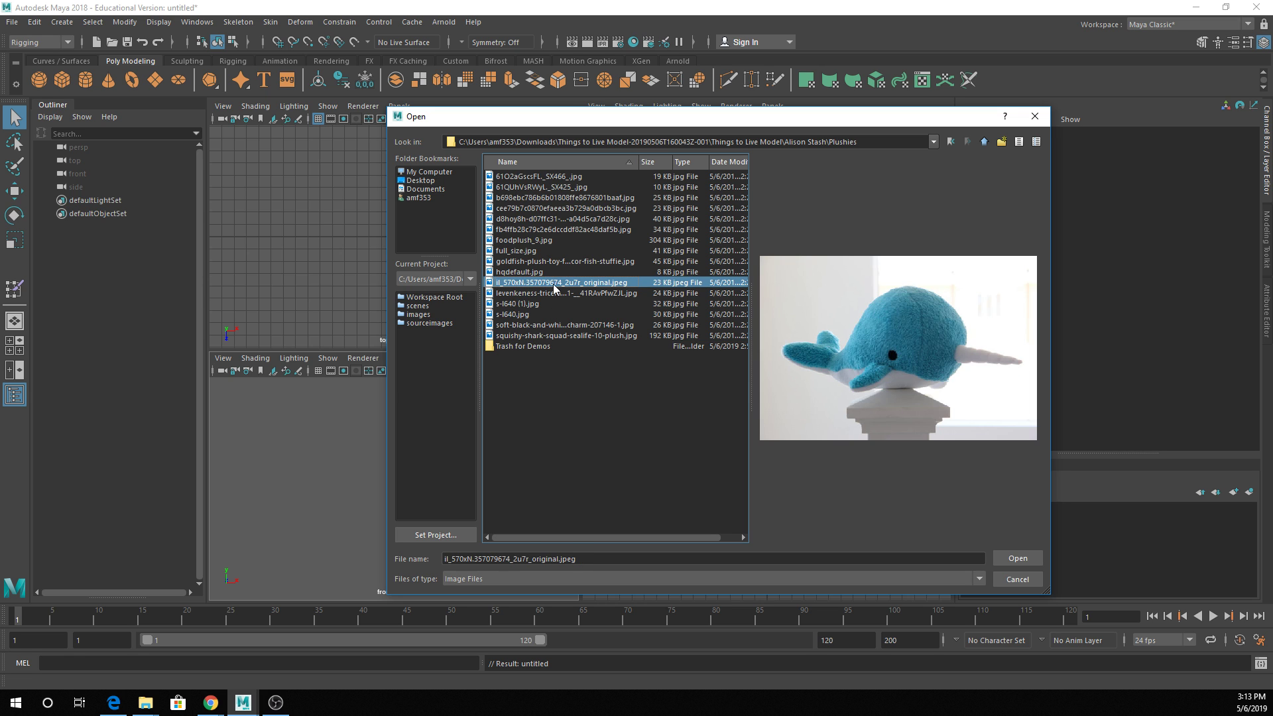
pyautogui.click(539, 179)
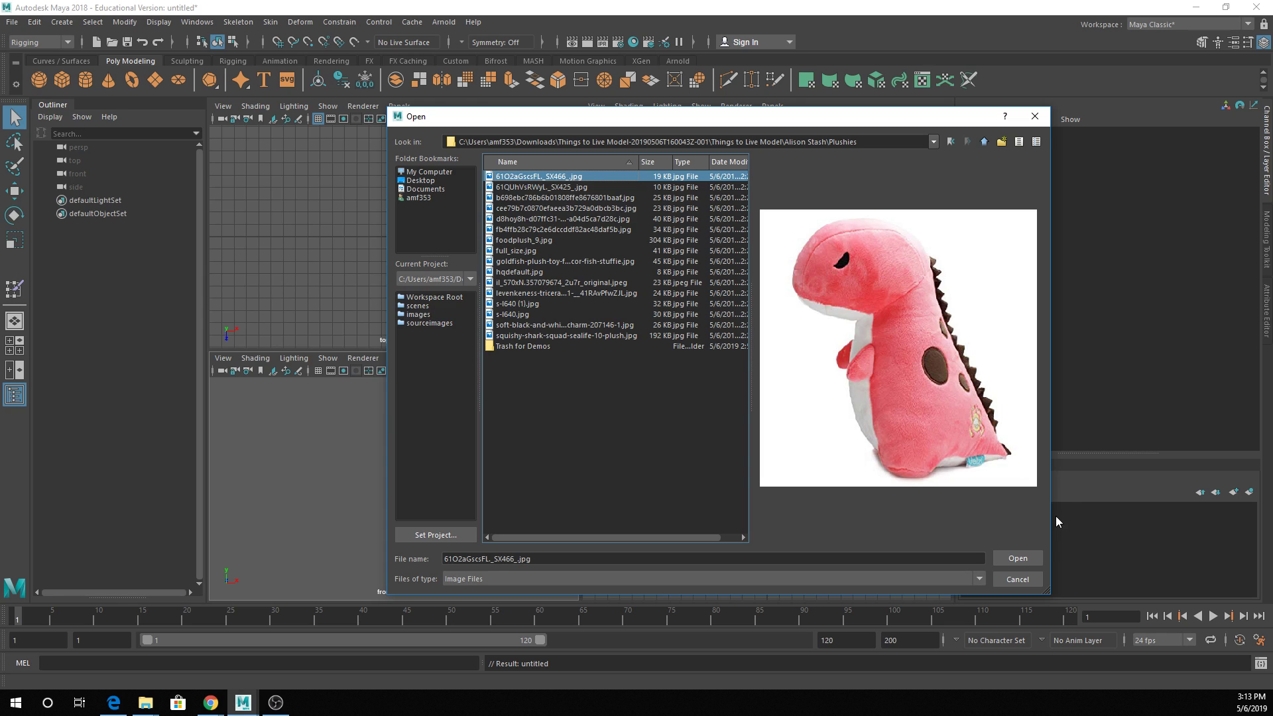
pyautogui.click(1017, 558)
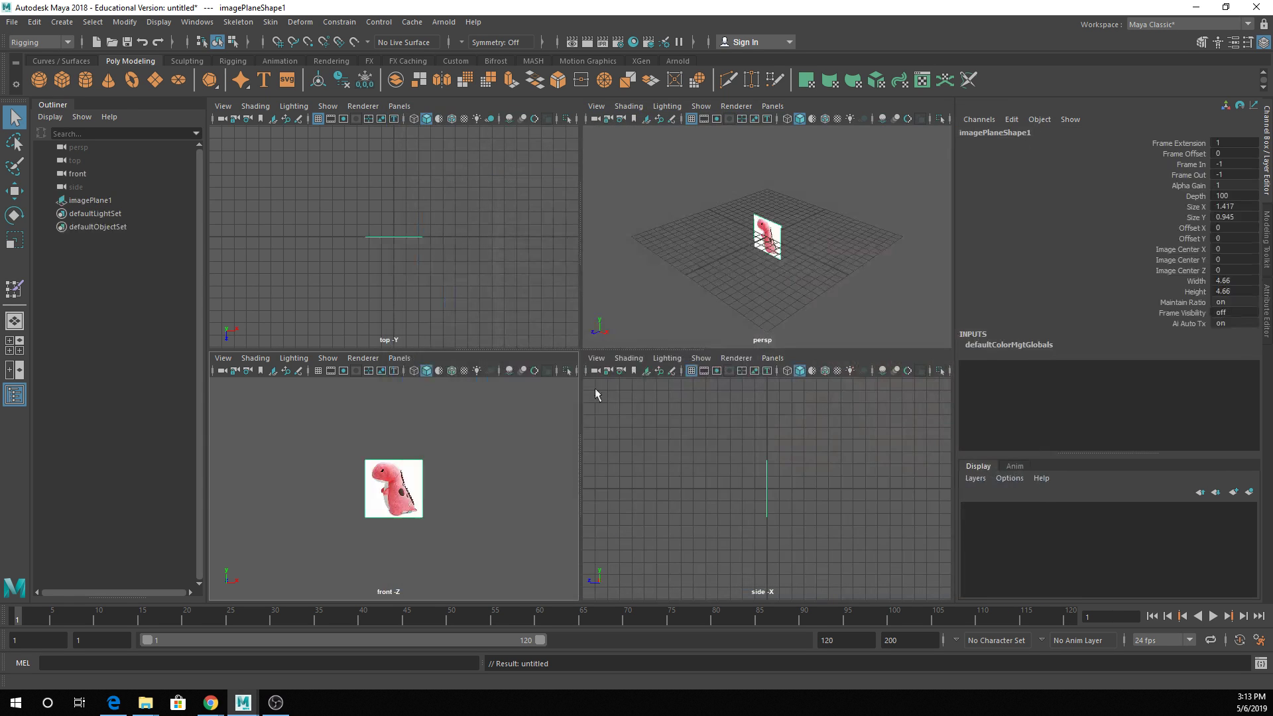
# Scale the dinosaur image plane uniformly to about 3.88 and enlarge the front view.
pyautogui.click(399, 491)
pyautogui.press('r')
pyautogui.moveTo(395, 489); pyautogui.dragTo(509, 492)
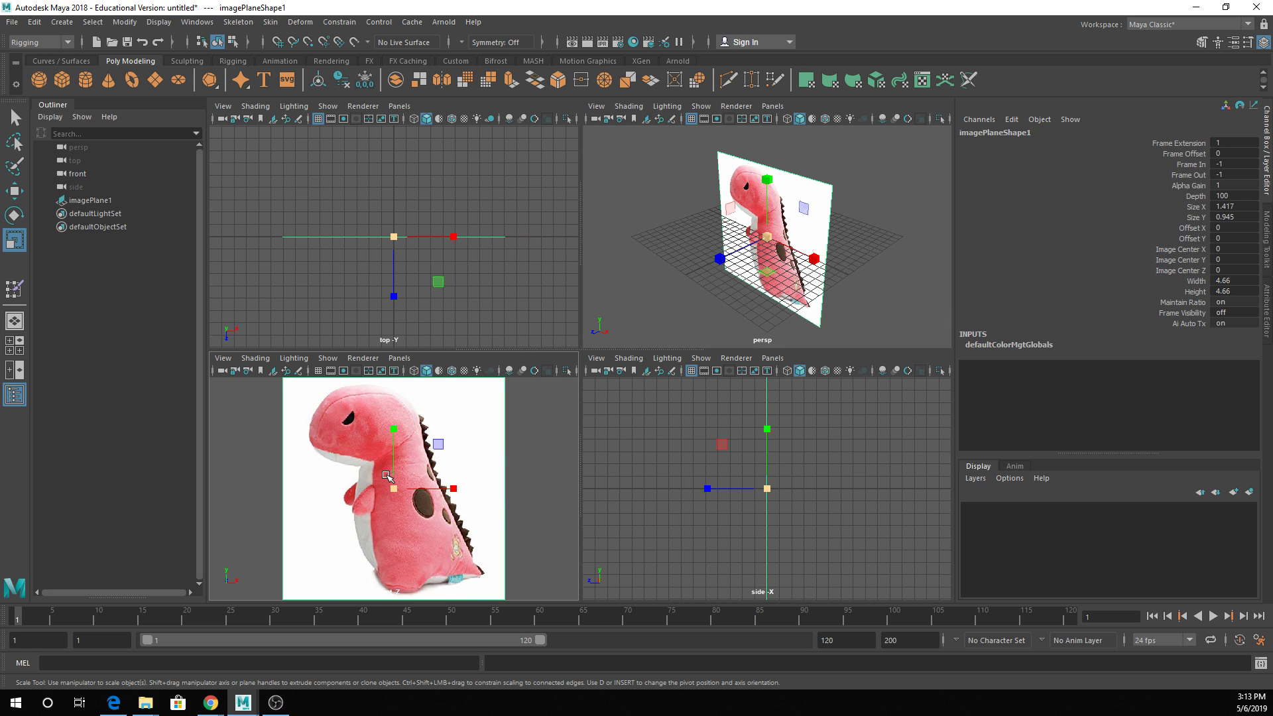
pyautogui.press('space')
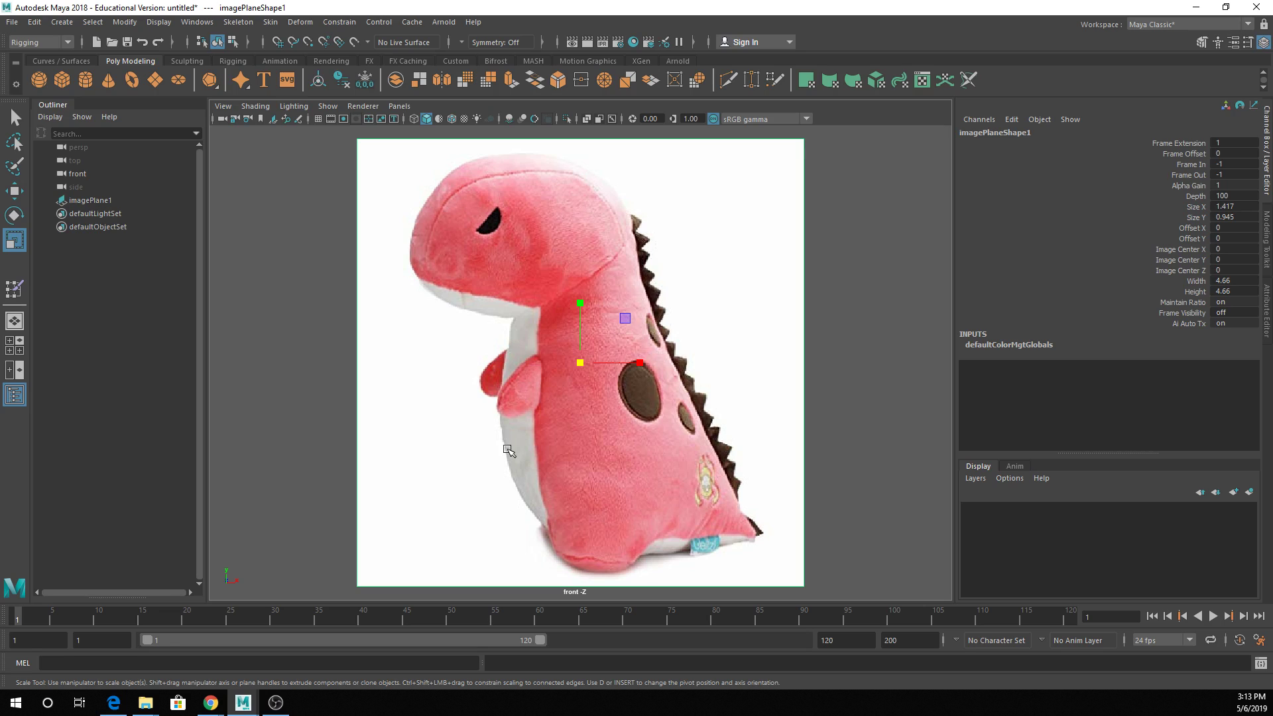
# Move the dinosaur image plane back to about -26.75 on Z, and deselect it in the enlarged front view.
pyautogui.click(854, 277)
pyautogui.click(755, 291)
pyautogui.press('w')
pyautogui.press('space')
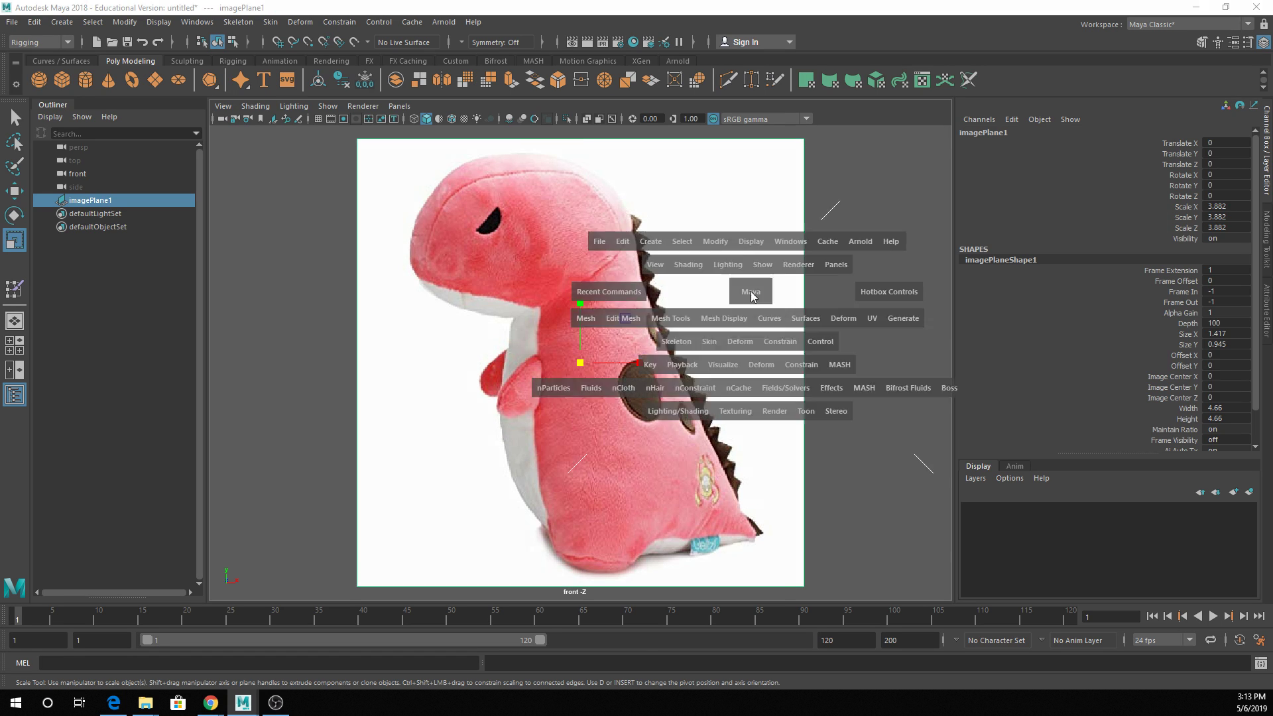
pyautogui.moveTo(714, 261); pyautogui.dragTo(825, 208)
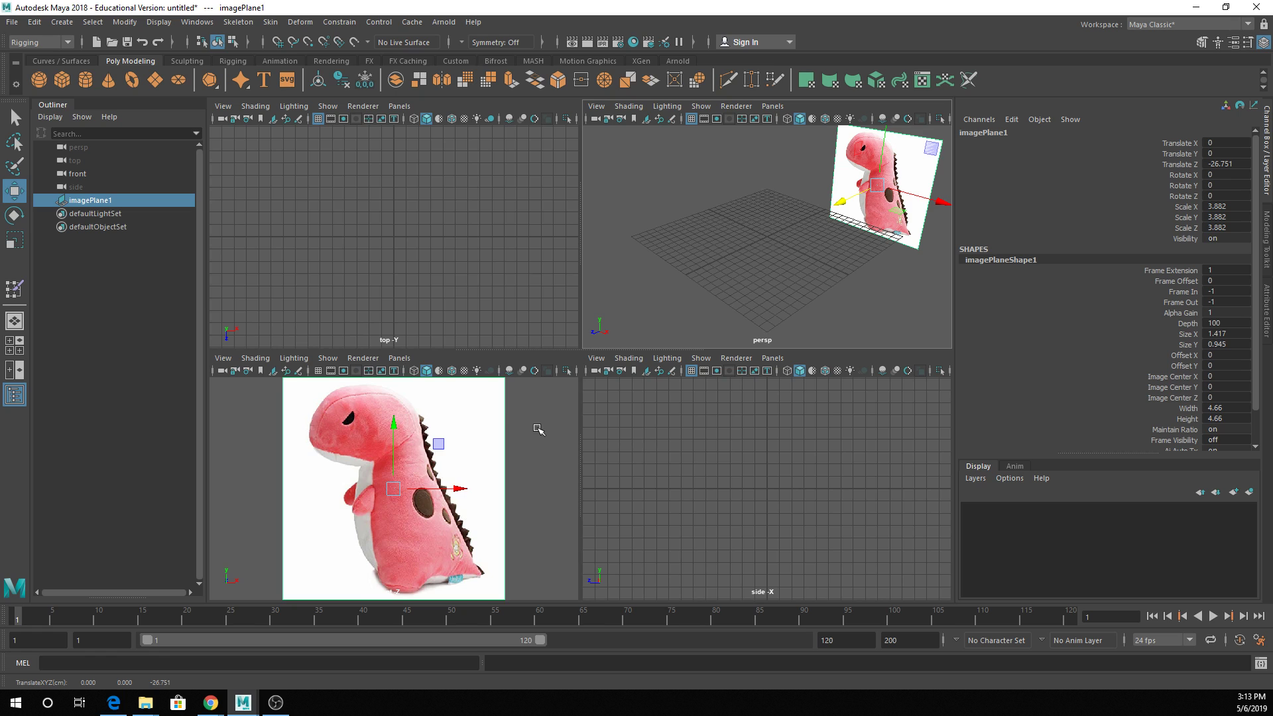
pyautogui.press('space')
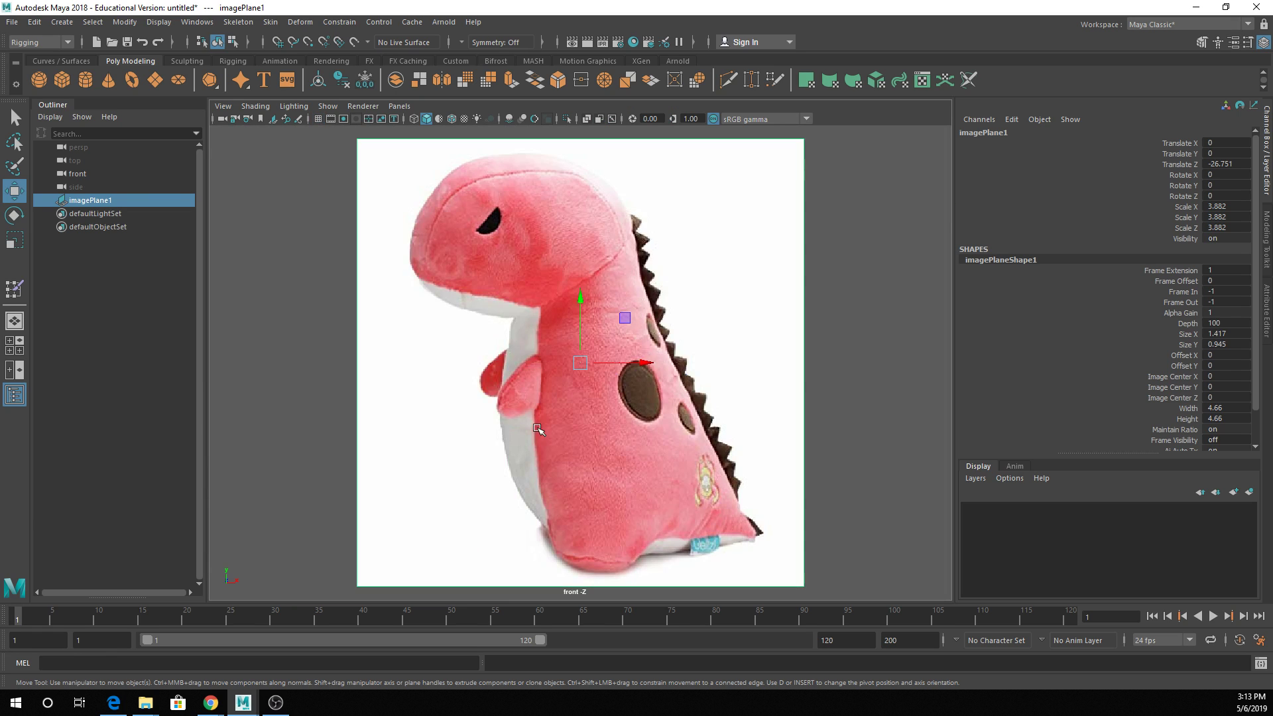
pyautogui.click(850, 321)
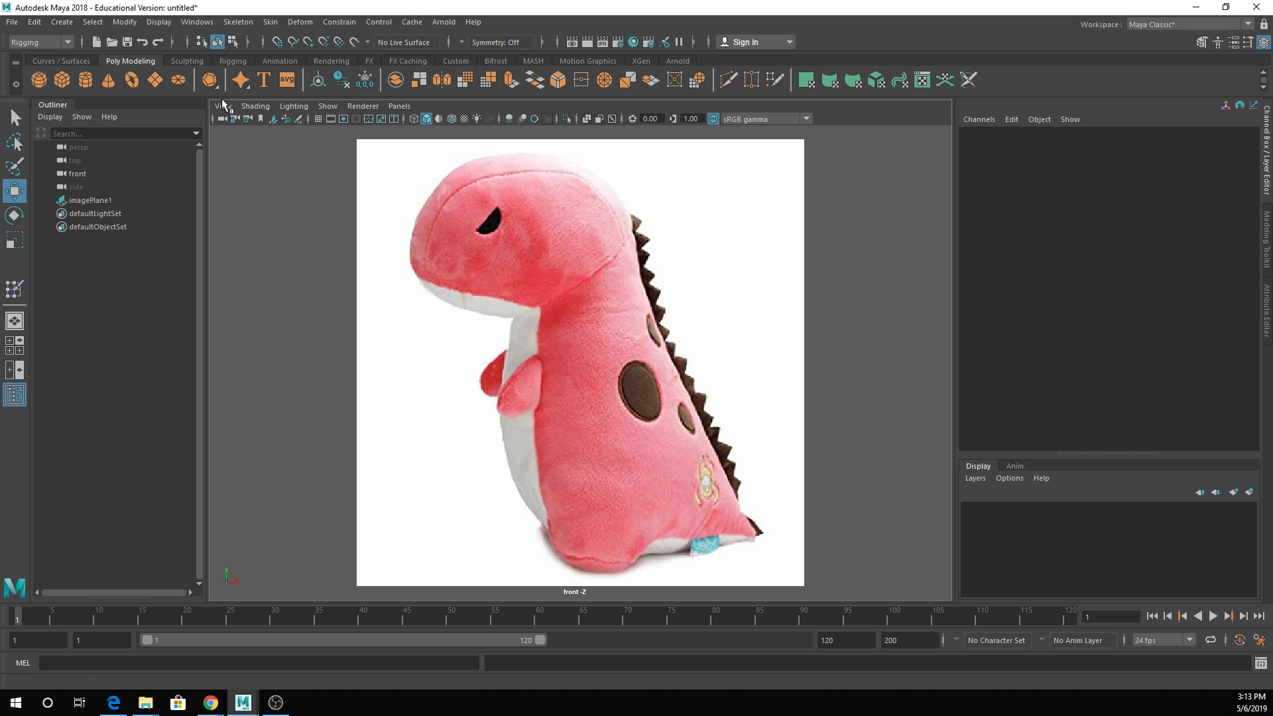
# Draw a polygon plane about 1.74 by 4.56 over the dinosaur's head and adjust its top vertices to the head's seam.
pyautogui.click(155, 79)
pyautogui.moveTo(489, 183); pyautogui.dragTo(534, 295)
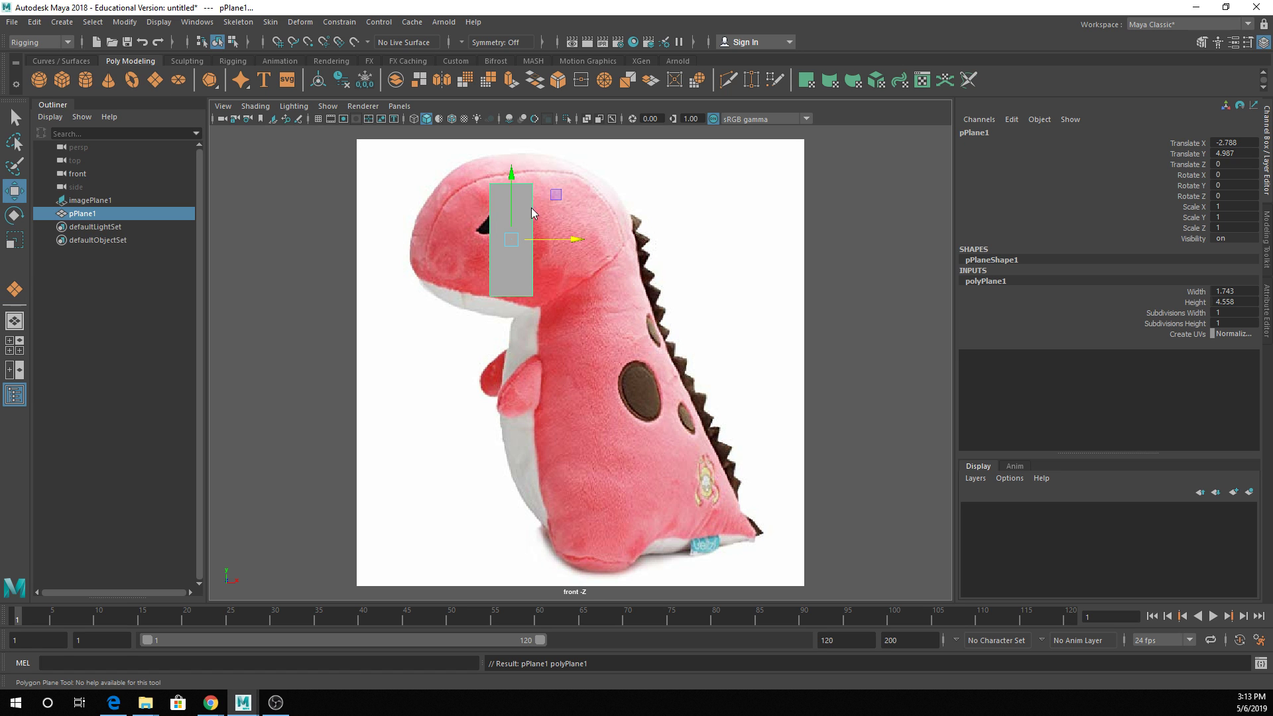
pyautogui.moveTo(527, 210); pyautogui.dragTo(491, 184, button='right')
pyautogui.moveTo(483, 176); pyautogui.dragTo(547, 199)
pyautogui.press('q')
pyautogui.press('w')
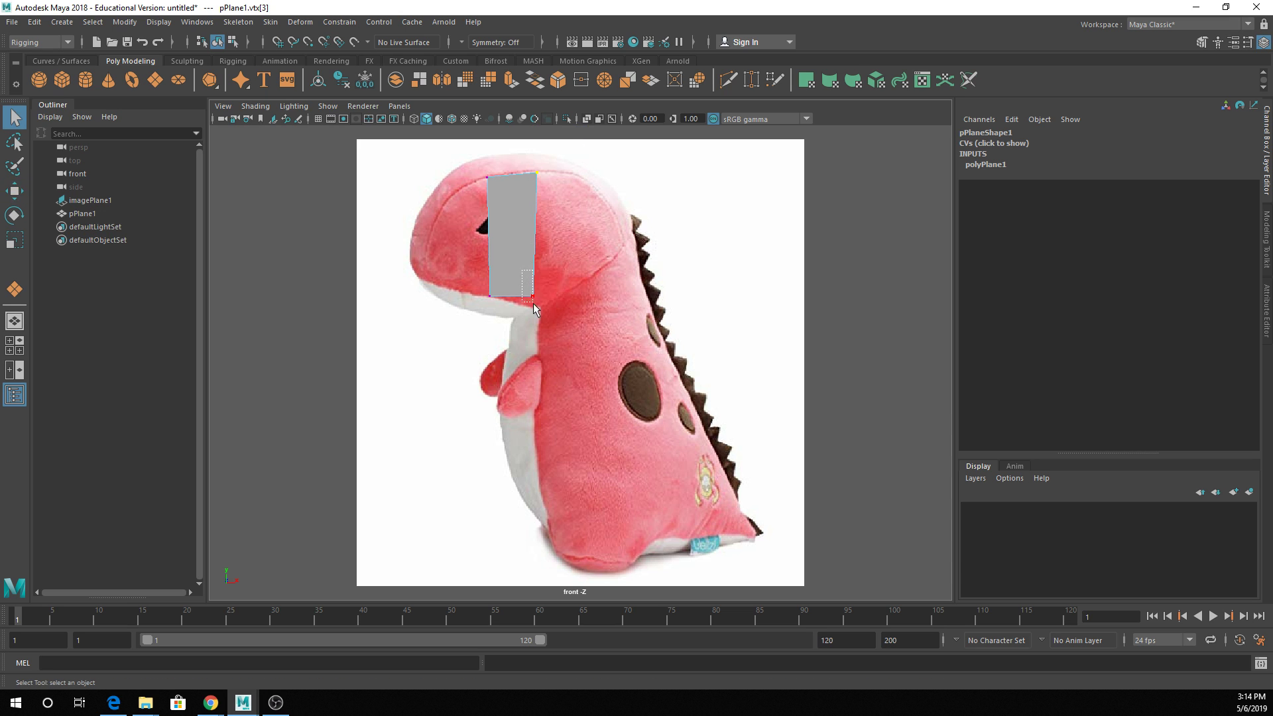
# Move the plane's bottom corner vertices to fit the dinosaur's lower jaw.
pyautogui.click(531, 295)
pyautogui.moveTo(530, 295); pyautogui.dragTo(524, 325)
pyautogui.press('q')
pyautogui.press('w')
pyautogui.press('q')
pyautogui.press('w')
pyautogui.press('q')
pyautogui.moveTo(469, 282); pyautogui.dragTo(494, 298)
pyautogui.press('w')
# Draw a polygon cube about 6.66 units in size beside the grid in the perspective view.
pyautogui.press('space')
pyautogui.press('space')
pyautogui.press('q')
pyautogui.click(719, 325)
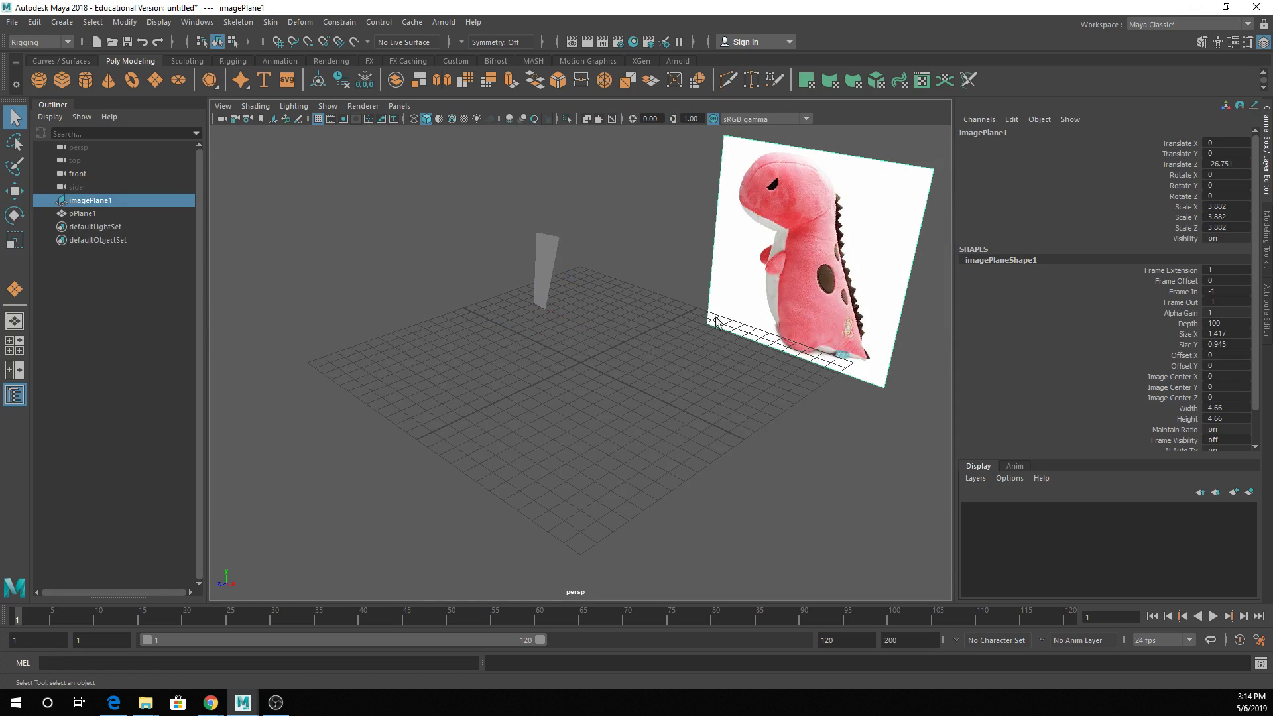
pyautogui.click(62, 80)
pyautogui.keyDown('alt'); pyautogui.moveTo(634, 478); pyautogui.dragTo(671, 501); pyautogui.keyUp('alt')
pyautogui.keyDown('shift'); pyautogui.moveTo(804, 423); pyautogui.dragTo(863, 468); pyautogui.keyUp('shift')
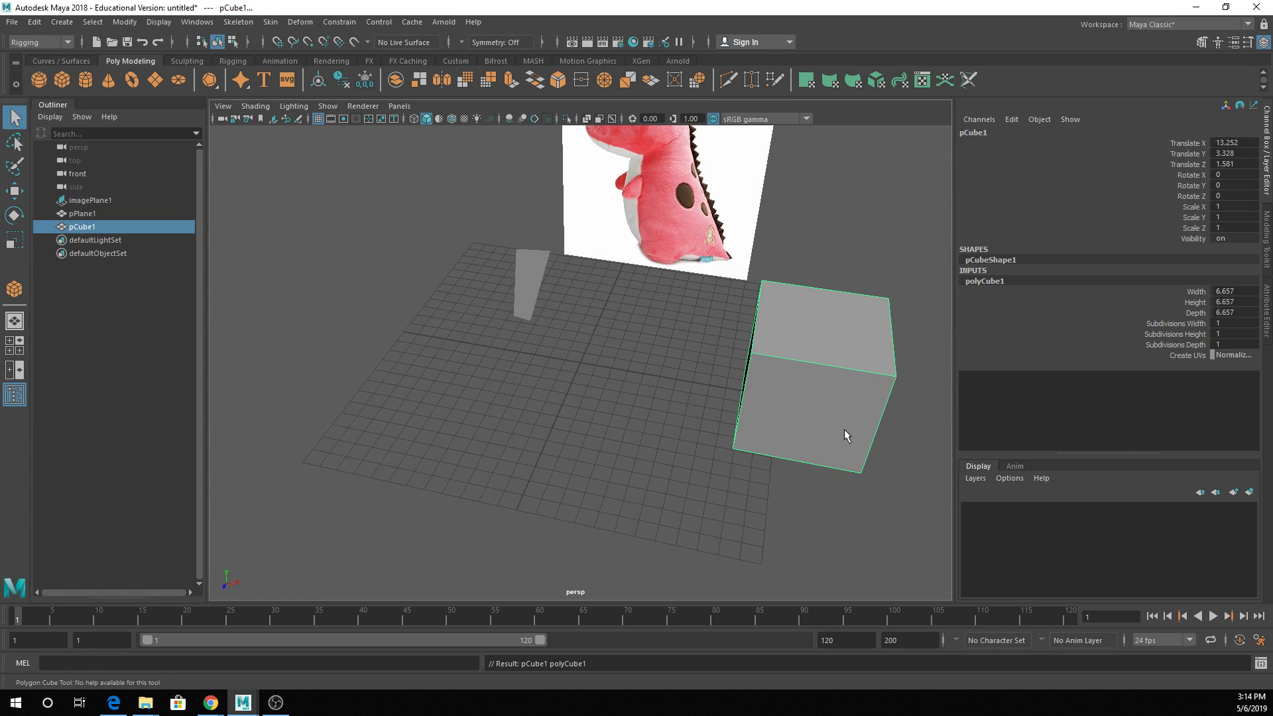
# Duplicate the cube and move the copy along X to about 20.98, beside the original.
pyautogui.keyDown('alt'); pyautogui.moveTo(847, 435); pyautogui.dragTo(561, 438, button='middle'); pyautogui.keyUp('alt')
pyautogui.hotkey('ctrl', 'd')
pyautogui.press('w')
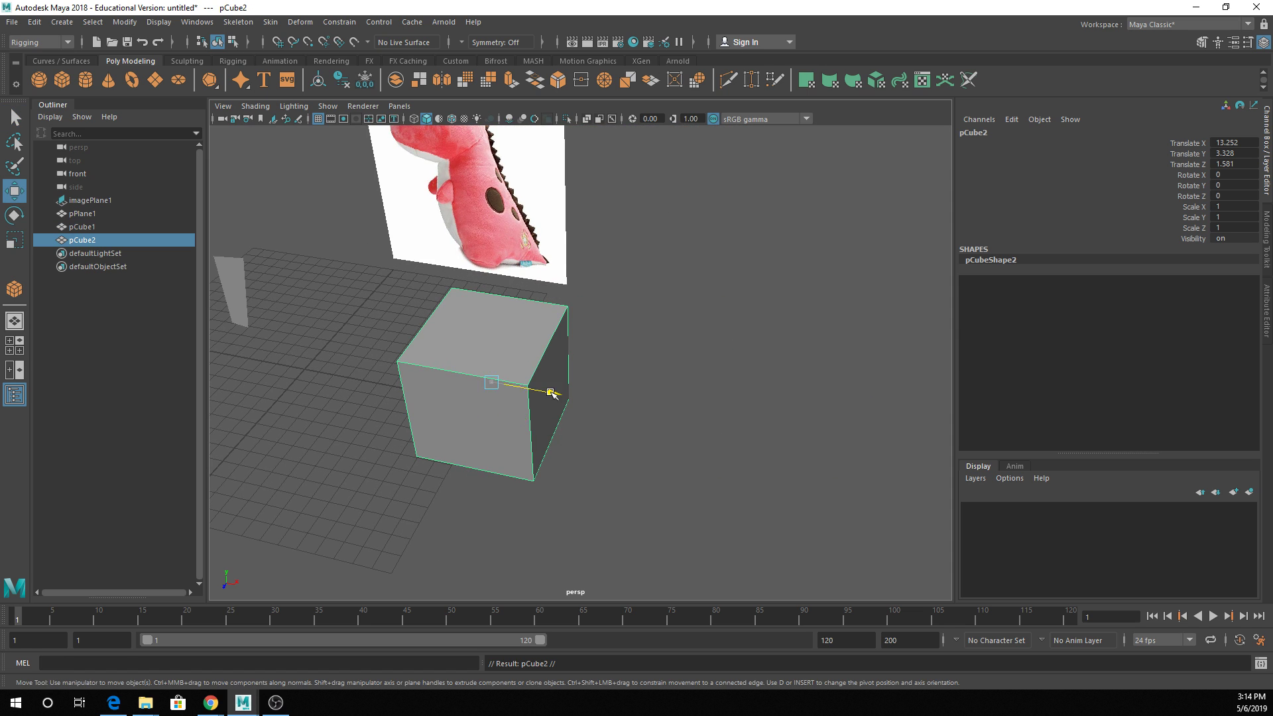
pyautogui.moveTo(554, 391); pyautogui.dragTo(692, 445)
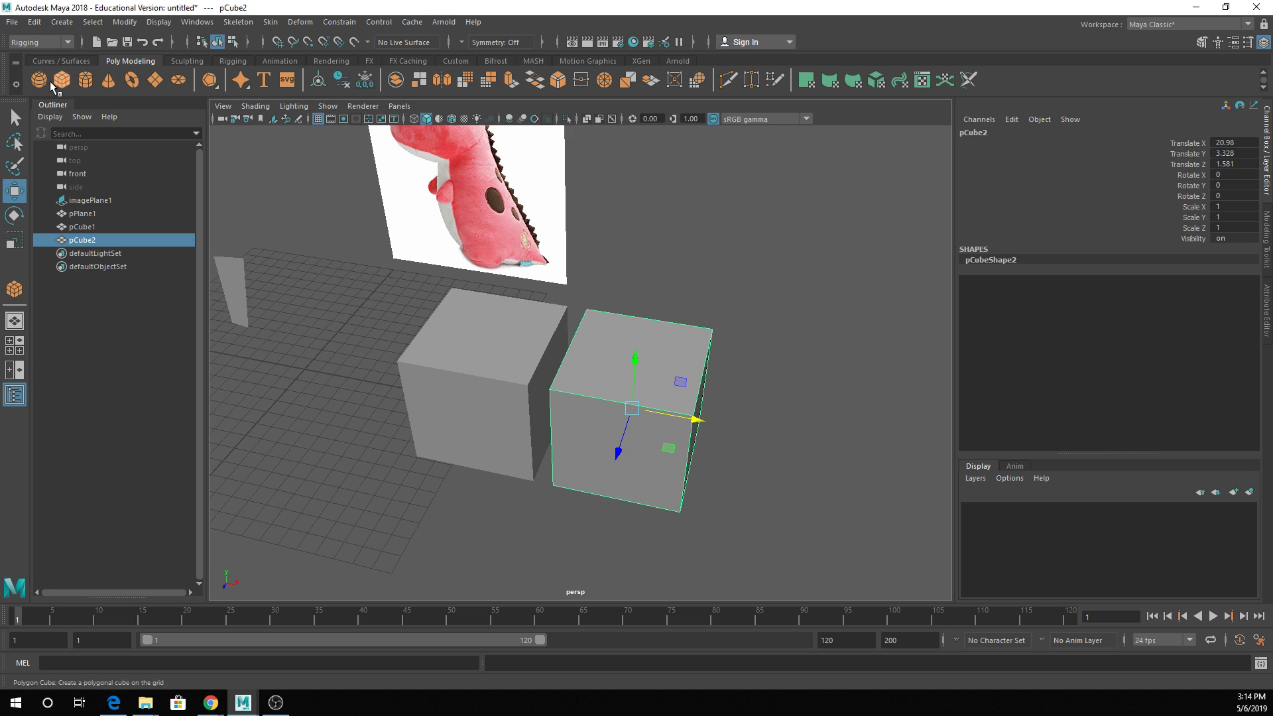
# Draw a polygon sphere with a radius of about 4.56 next to the duplicated cube.
pyautogui.moveTo(799, 458); pyautogui.dragTo(902, 531)
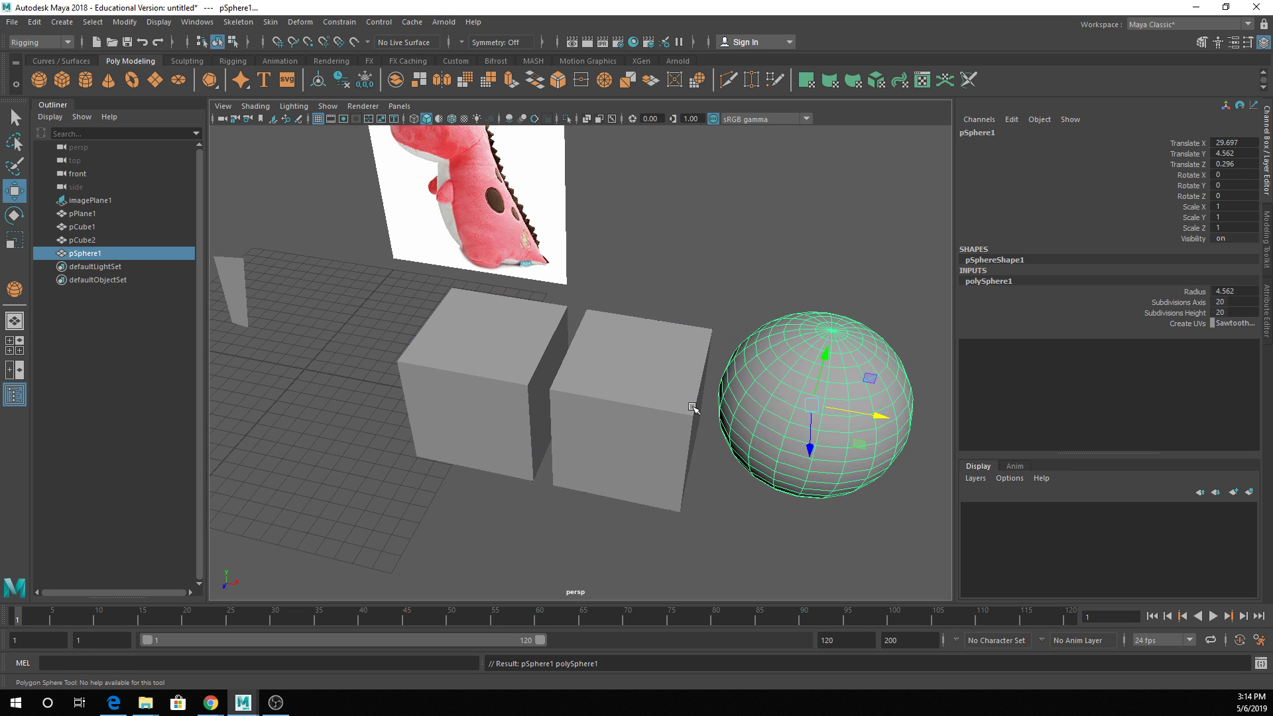
# Switch to the Modeling menu set and insert four edge loops in the duplicated cube, three across its width and one across its depth.
pyautogui.click(693, 406)
pyautogui.keyDown('alt'); pyautogui.moveTo(693, 405); pyautogui.dragTo(616, 391); pyautogui.keyUp('alt')
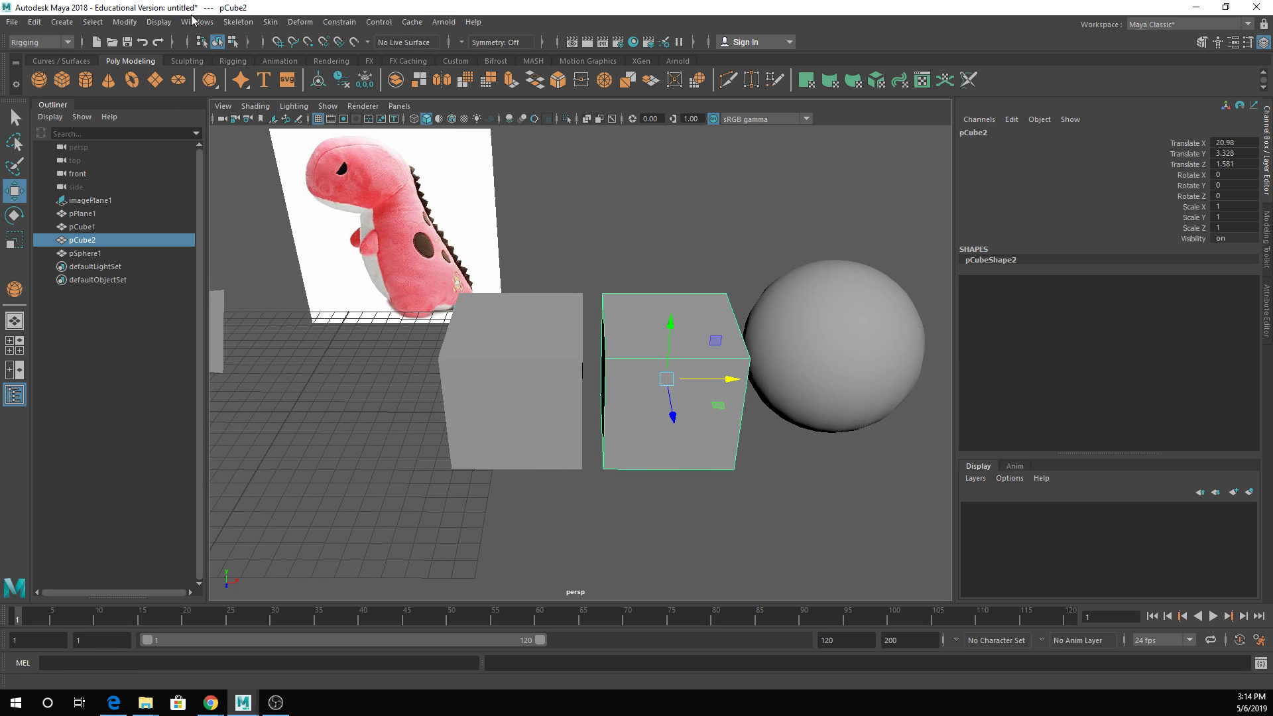
pyautogui.click(56, 43)
pyautogui.click(40, 57)
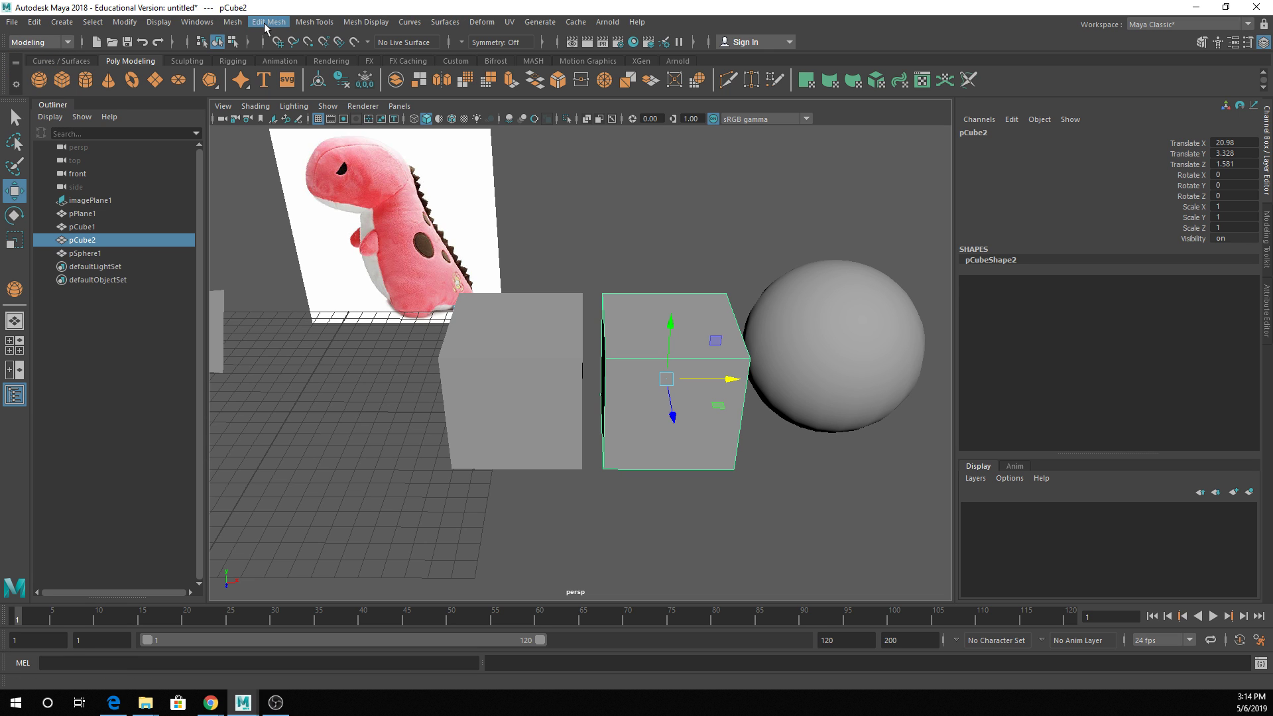
pyautogui.click(295, 25)
pyautogui.click(332, 125)
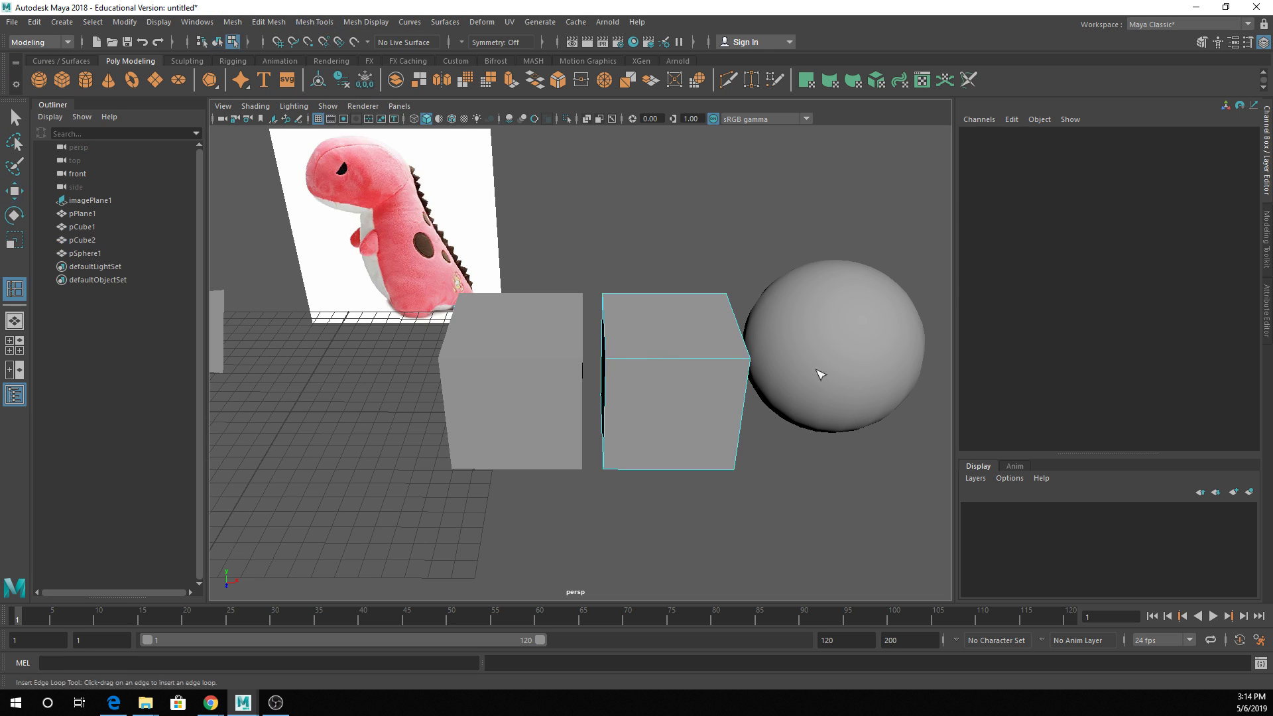
pyautogui.click(735, 357)
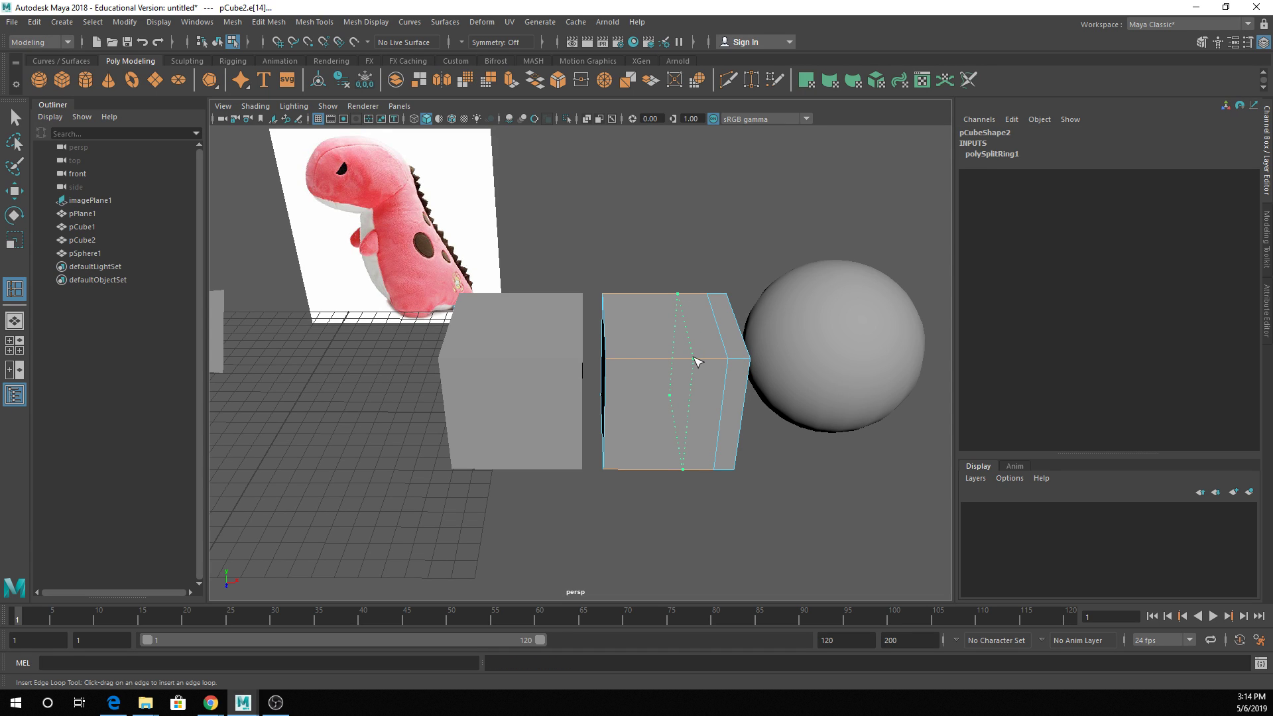
pyautogui.click(696, 360)
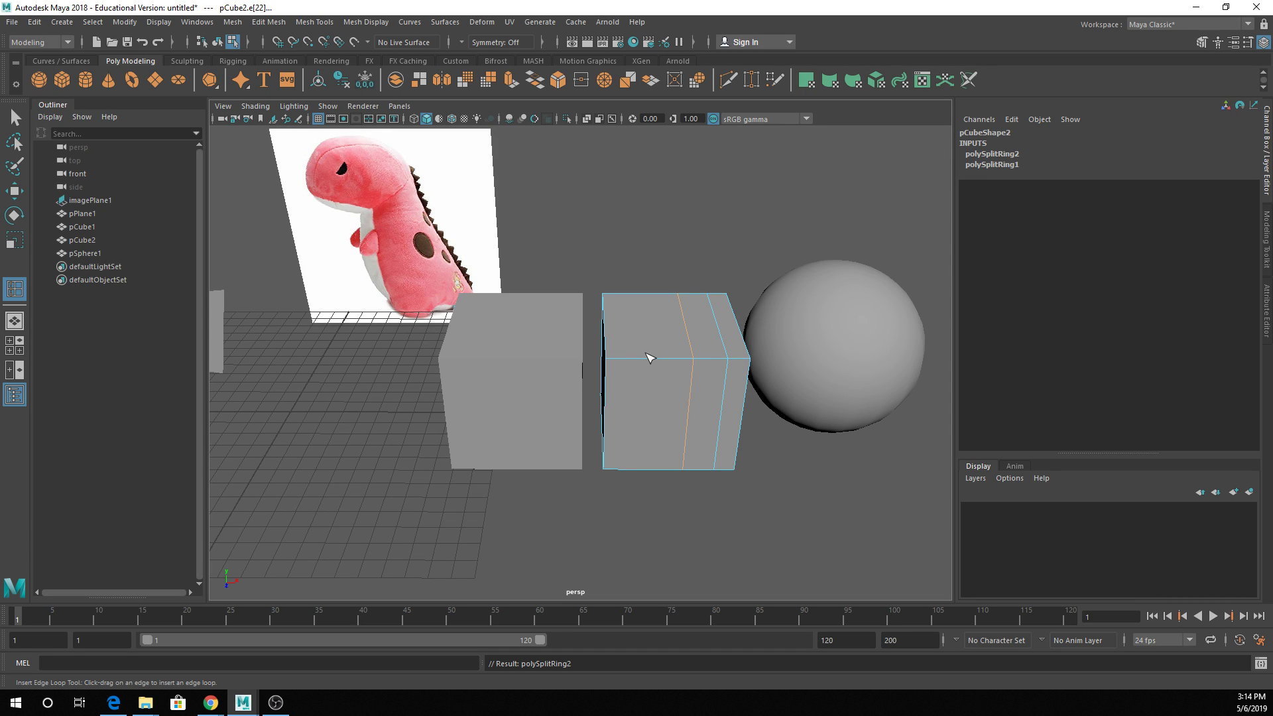
pyautogui.click(649, 358)
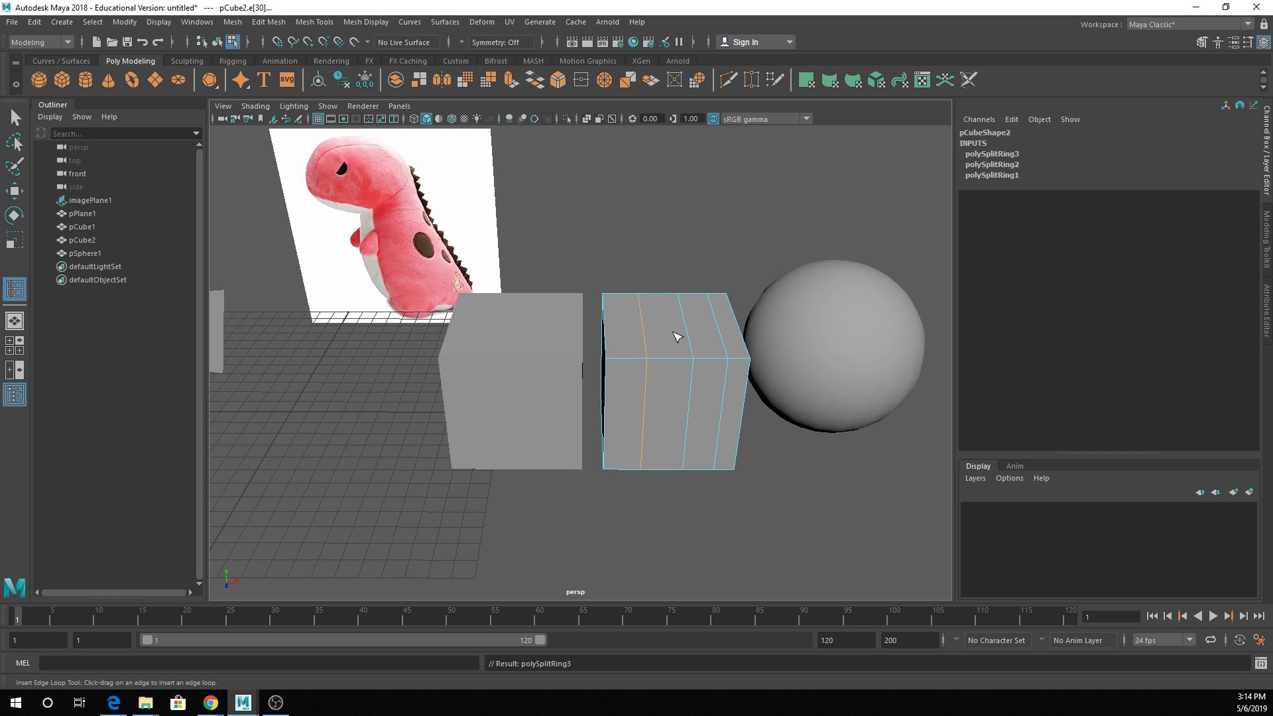
pyautogui.click(722, 359)
pyautogui.moveTo(722, 361)
pyautogui.keyDown('alt'); pyautogui.mouseDown()
pyautogui.moveTo(659, 380)
pyautogui.moveTo(707, 369)
pyautogui.mouseUp(); pyautogui.keyUp('alt')
pyautogui.press('F8')
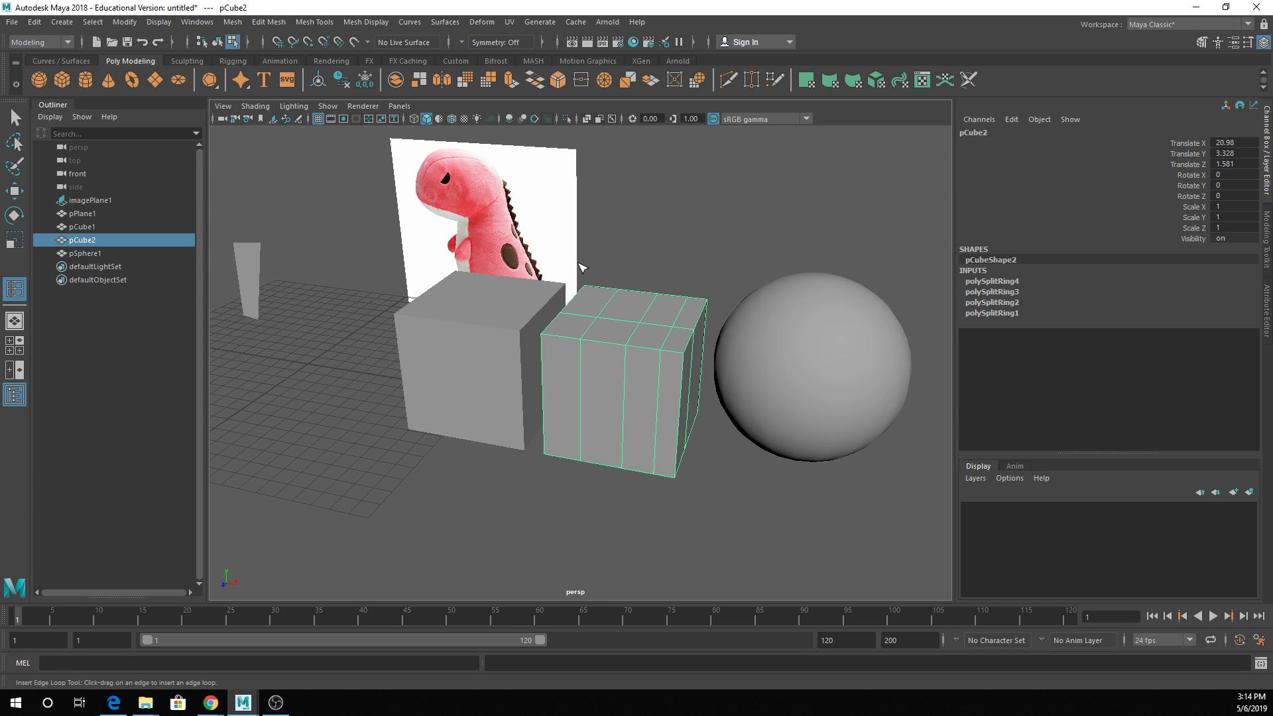
pyautogui.scroll(5, 679, 390)
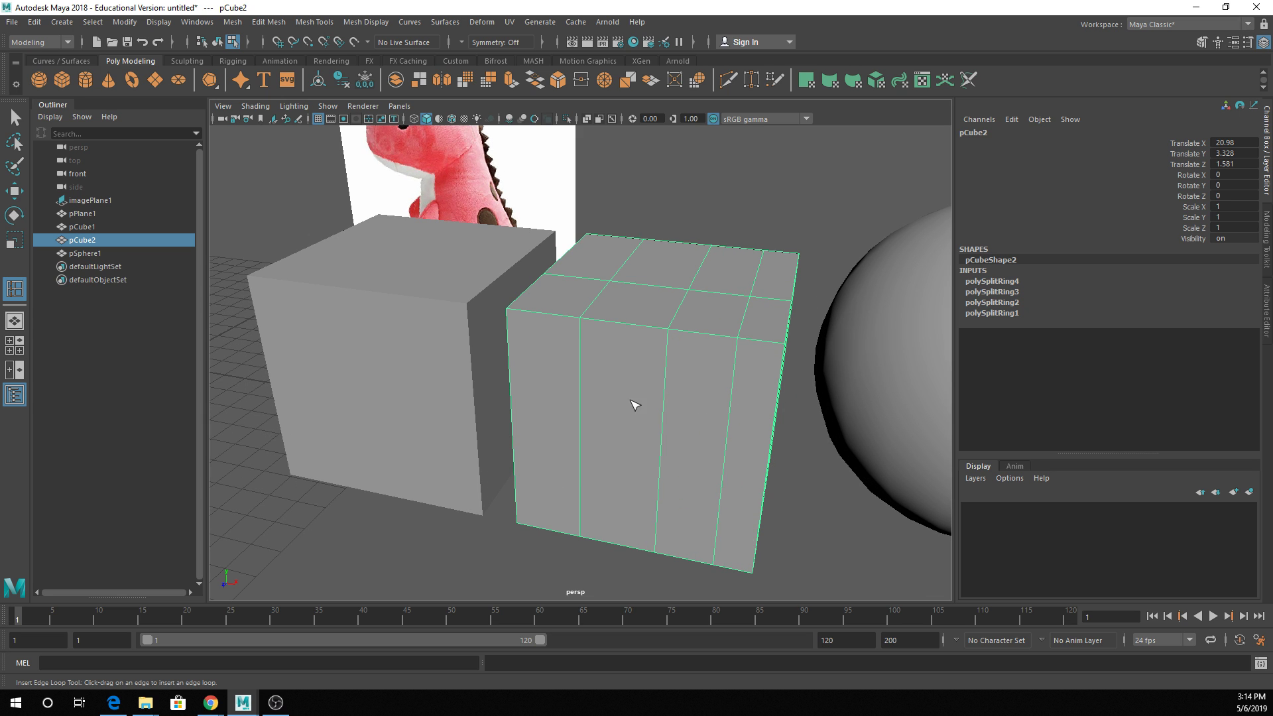
pyautogui.hotkey('alt', 'Tab')
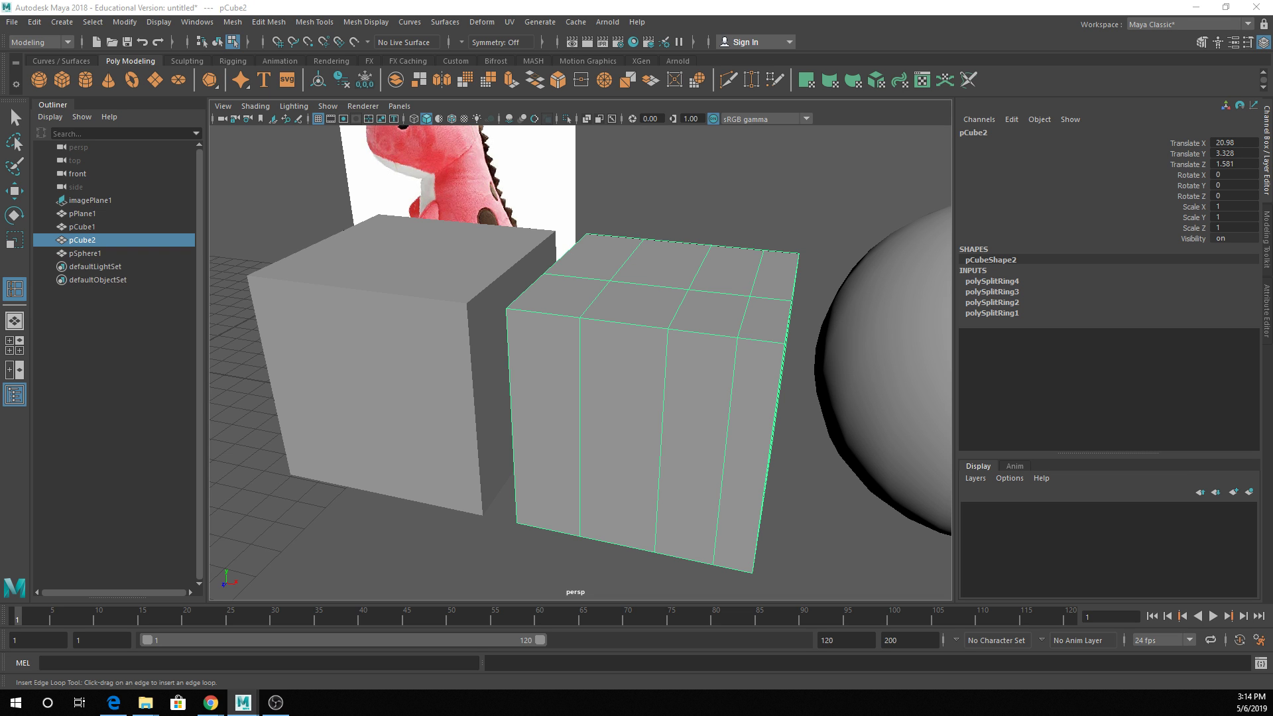
pyautogui.scroll(-4, 796, 424)
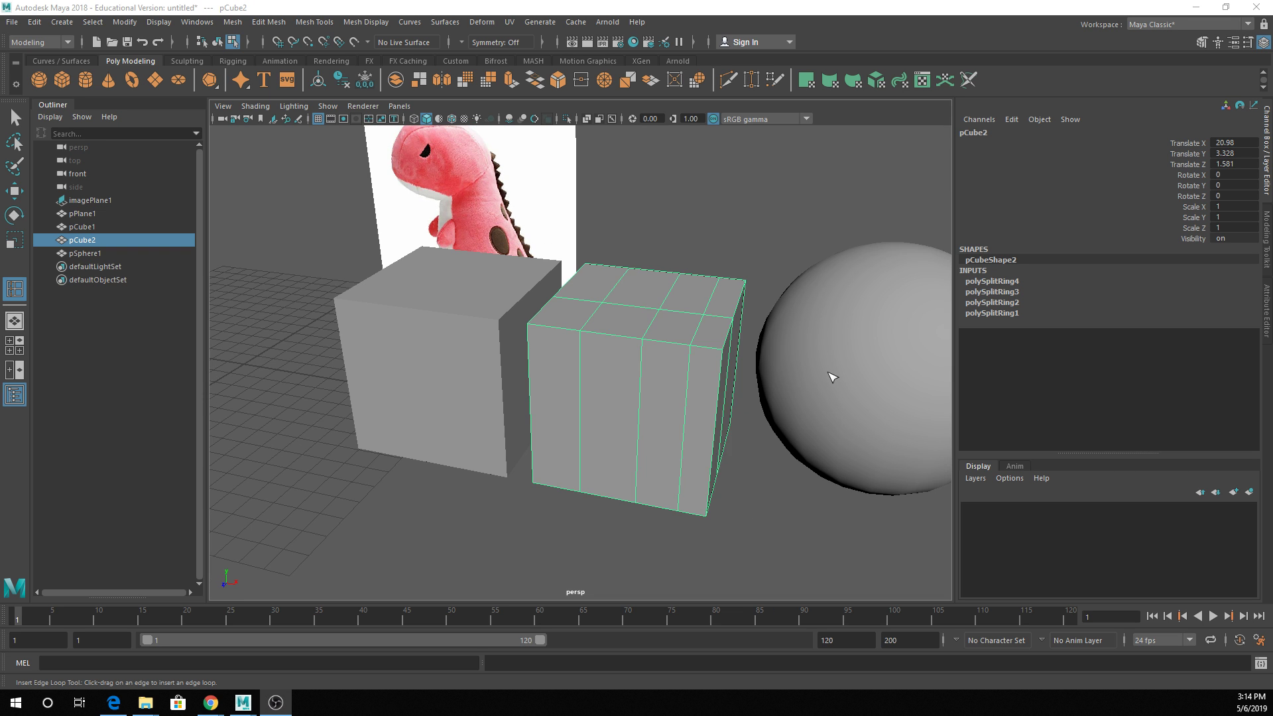
# Delete the sphere beside the duplicated cube.
pyautogui.click(830, 375)
pyautogui.click(942, 212)
pyautogui.click(893, 332)
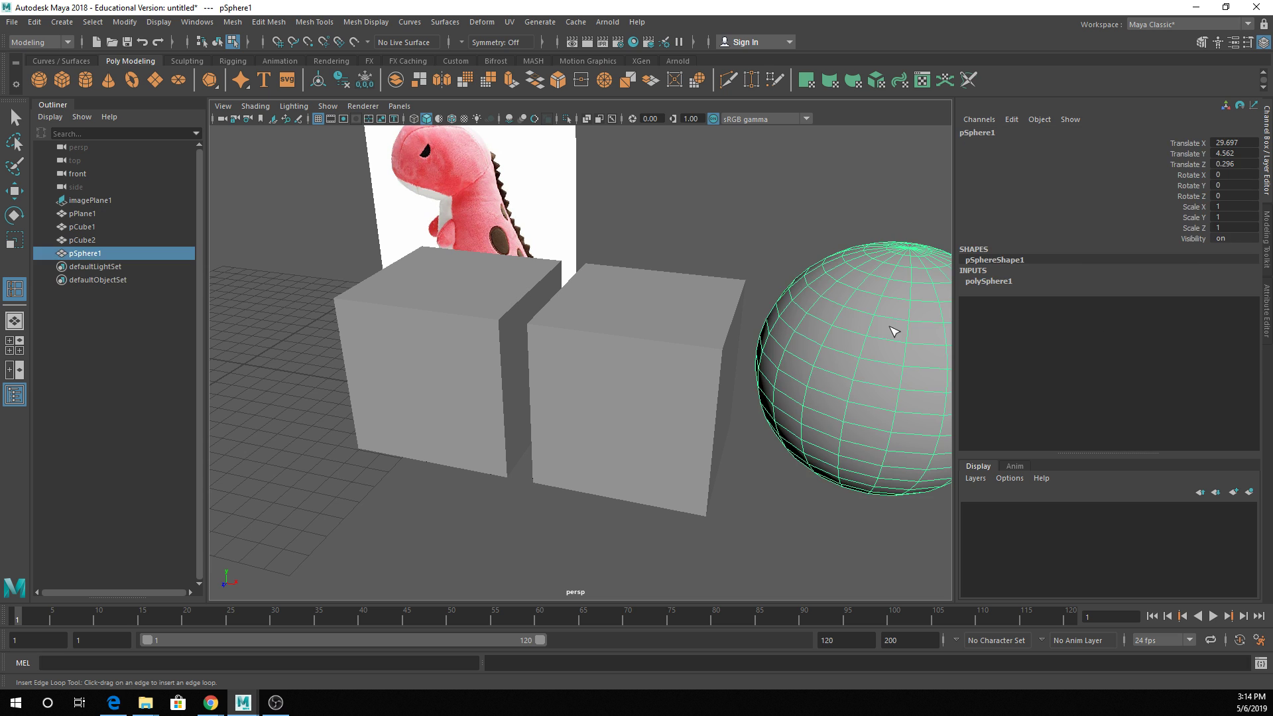
pyautogui.hotkey('ctrl', 'z')
pyautogui.keyDown('alt'); pyautogui.moveTo(852, 327); pyautogui.dragTo(758, 336, button='middle'); pyautogui.keyUp('alt')
pyautogui.click(759, 336)
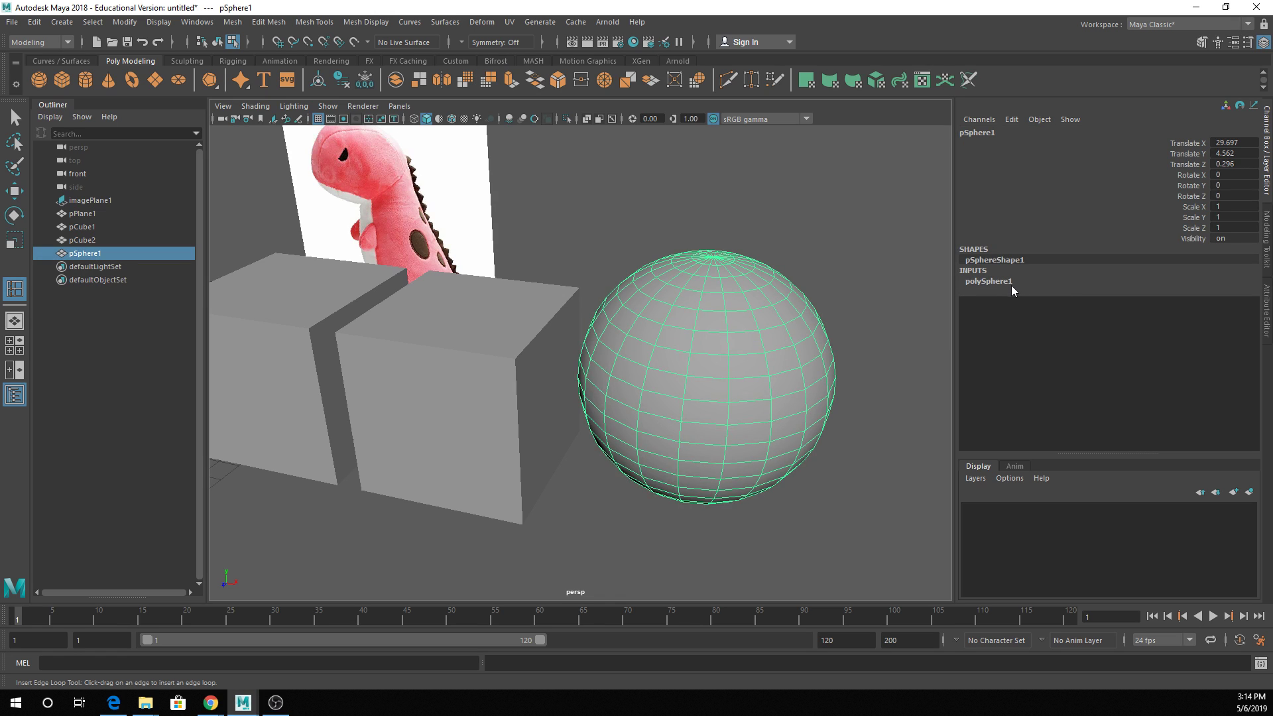
pyautogui.hotkey('ctrl', 'z')
pyautogui.click(838, 326)
pyautogui.hotkey('ctrl', 'z')
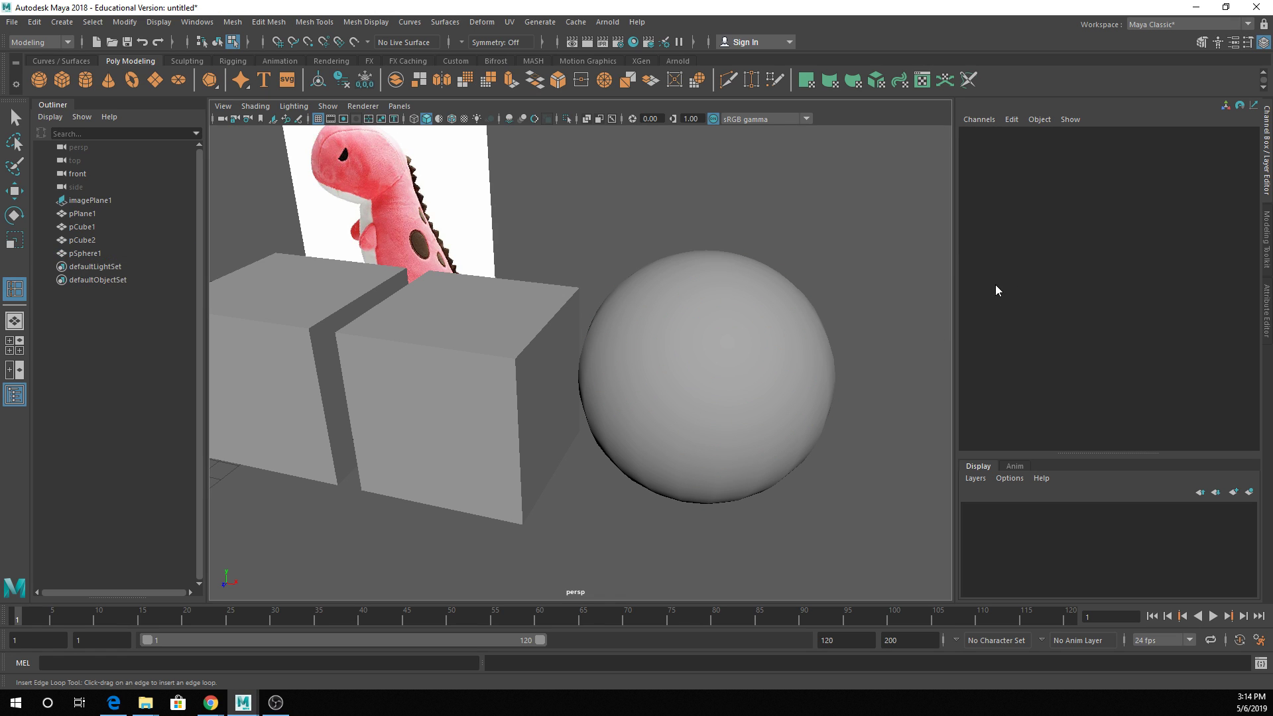
pyautogui.click(761, 277)
pyautogui.press('Delete')
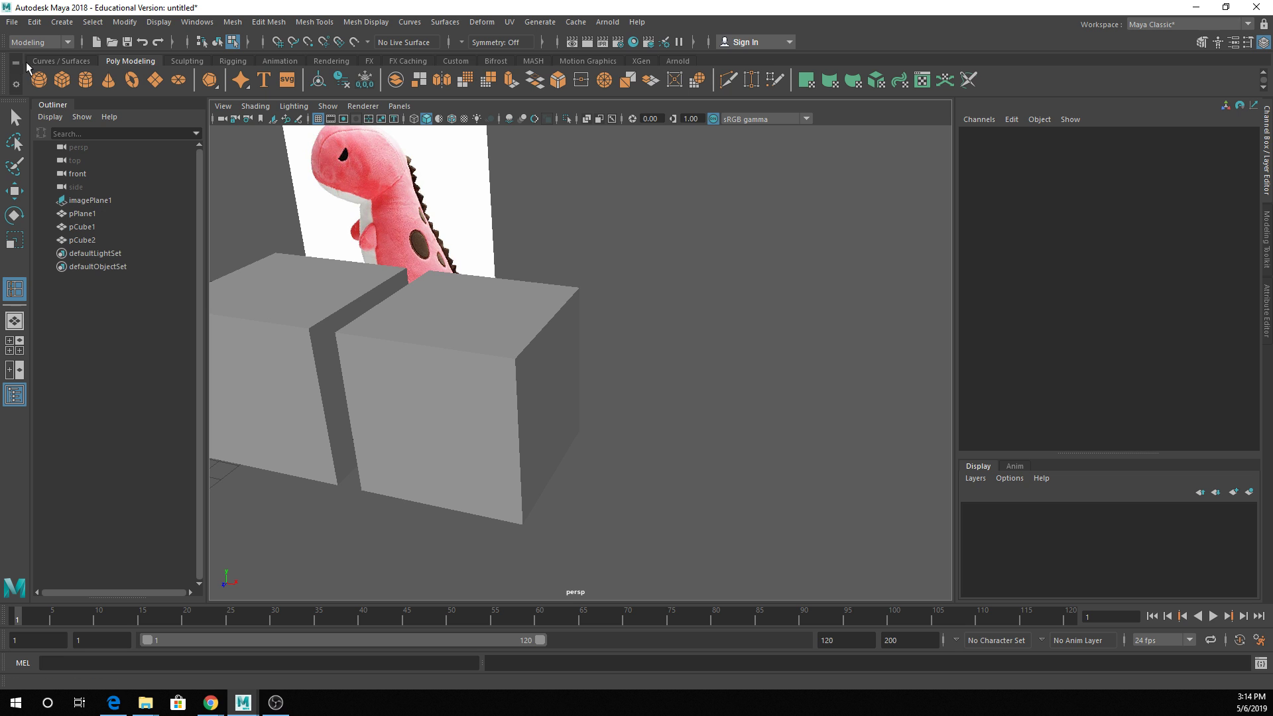
# Draw a polygon sphere with a radius of about 3.94 beside the duplicated cube and set its axis and height subdivisions to 8.
pyautogui.click(38, 80)
pyautogui.moveTo(666, 506); pyautogui.dragTo(768, 586)
pyautogui.moveTo(1229, 302); pyautogui.dragTo(1229, 313)
pyautogui.write('8')
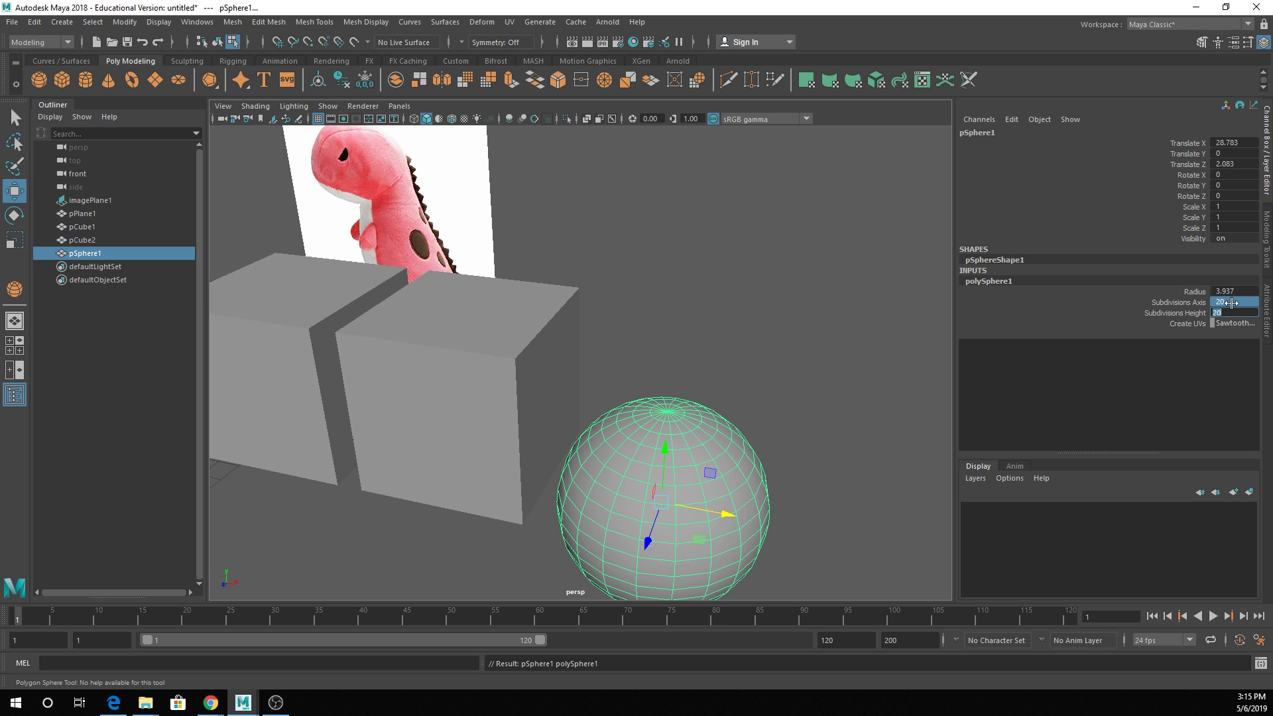
pyautogui.press('Return')
pyautogui.press('q')
pyautogui.click(791, 362)
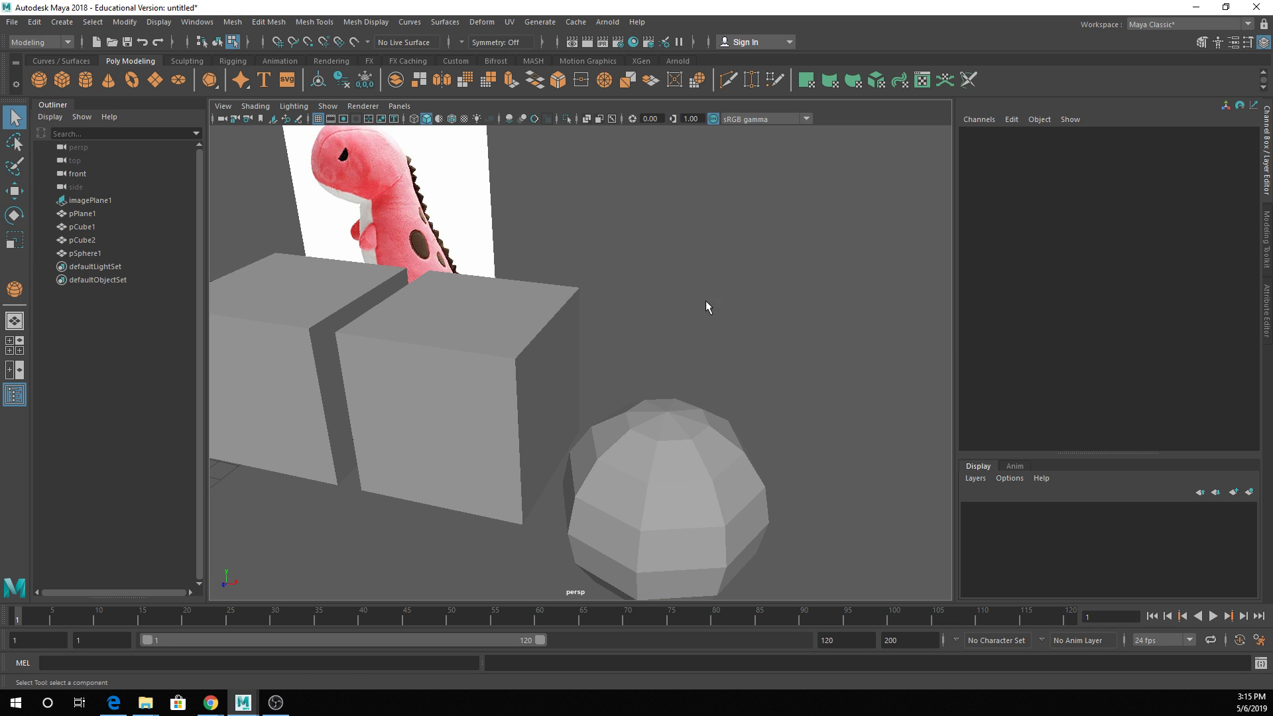
# Insert three vertical edge loops close together on the front faces of the low-poly sphere.
pyautogui.click(314, 22)
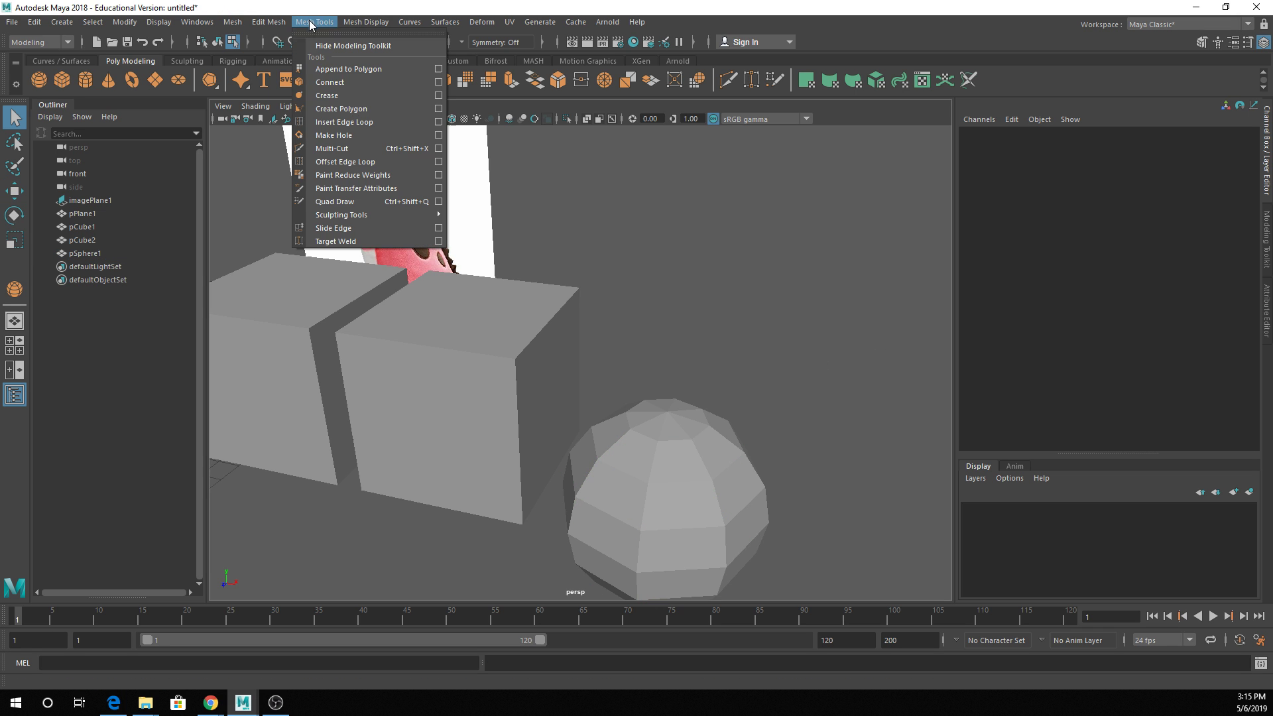
pyautogui.click(344, 122)
pyautogui.keyDown('alt'); pyautogui.moveTo(583, 242); pyautogui.dragTo(712, 358); pyautogui.keyUp('alt')
pyautogui.click(705, 358)
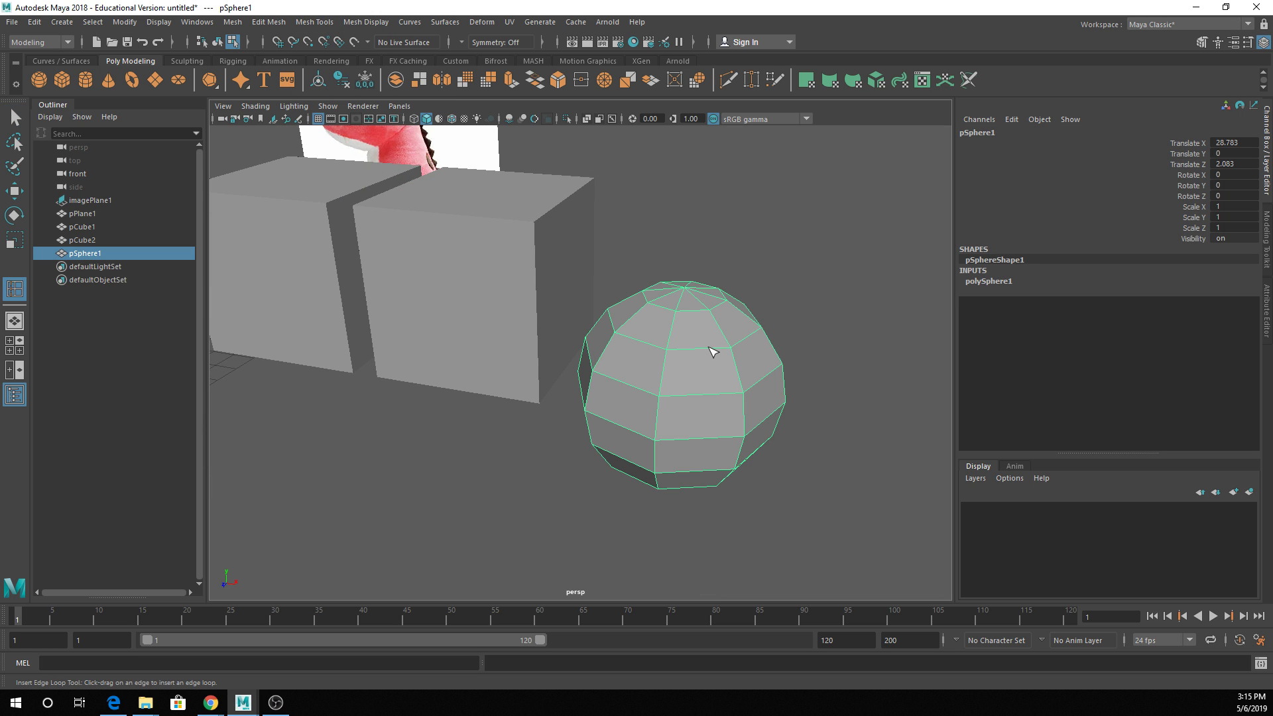
pyautogui.click(710, 348)
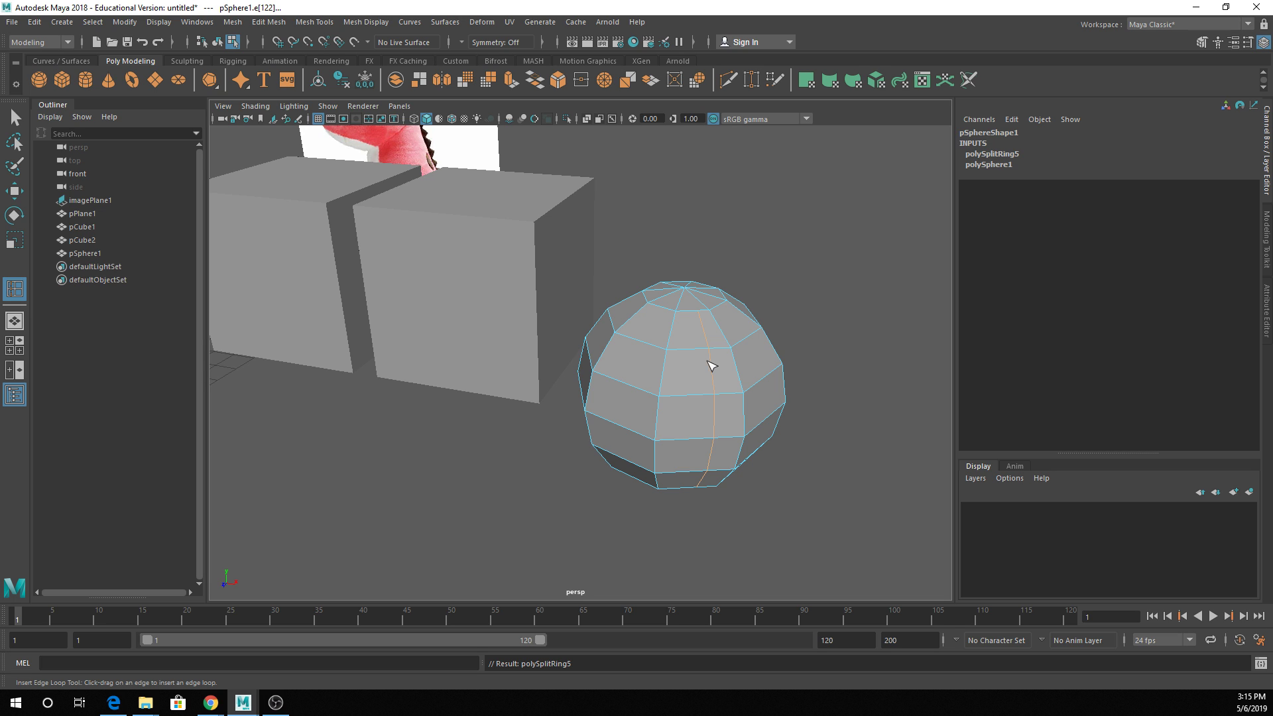
pyautogui.moveTo(695, 354); pyautogui.dragTo(695, 354)
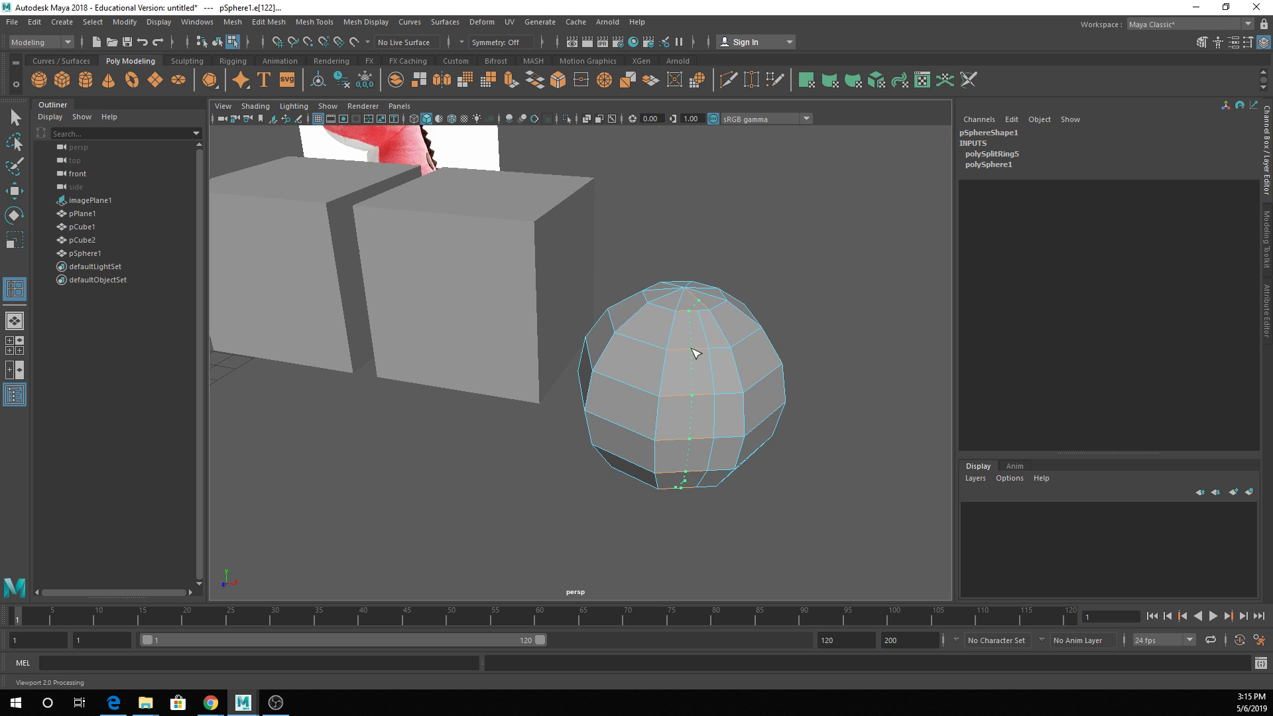
pyautogui.moveTo(697, 351); pyautogui.dragTo(696, 352)
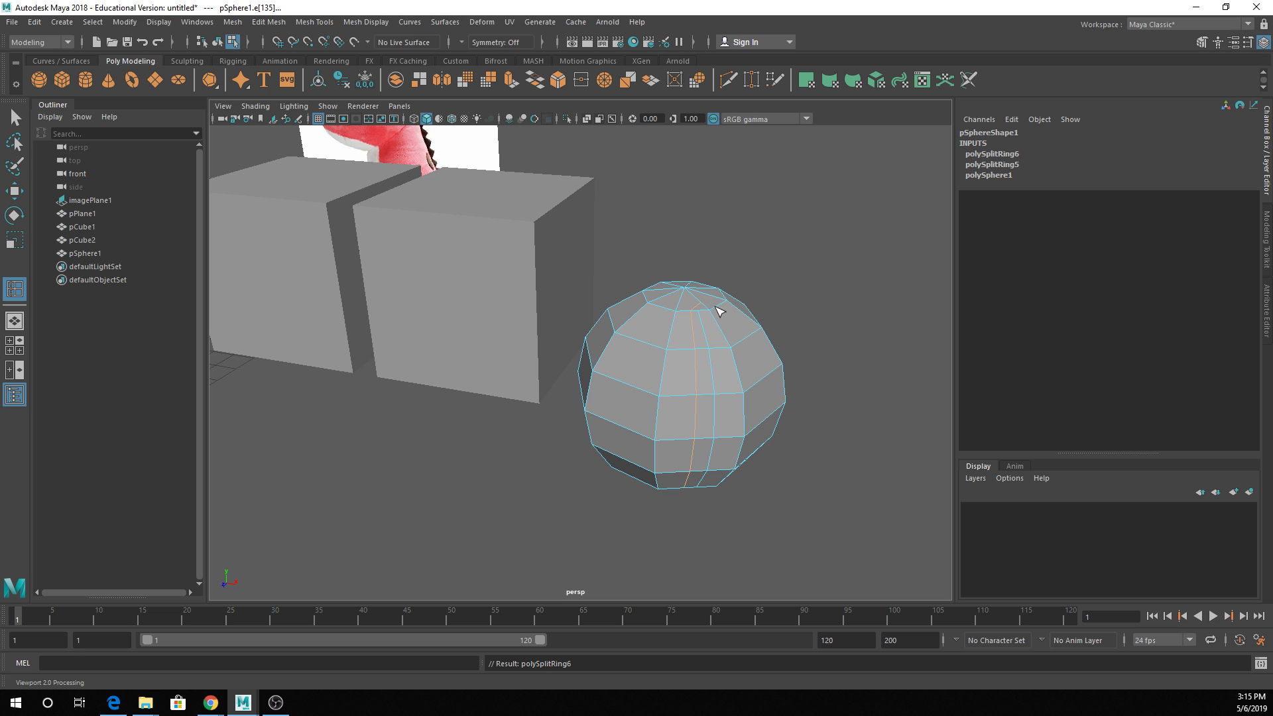
pyautogui.click(687, 355)
pyautogui.moveTo(687, 355); pyautogui.dragTo(689, 326)
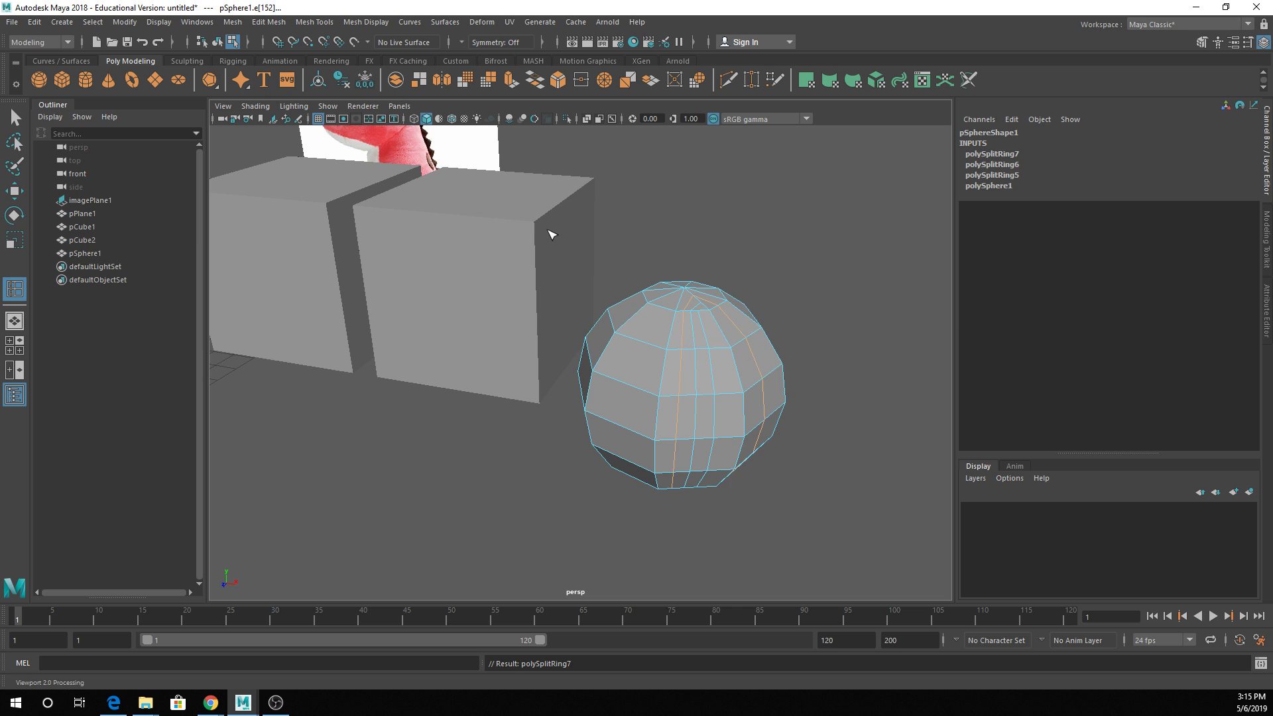
# Select the low-poly sphere and display it in smooth mesh preview.
pyautogui.click(548, 233)
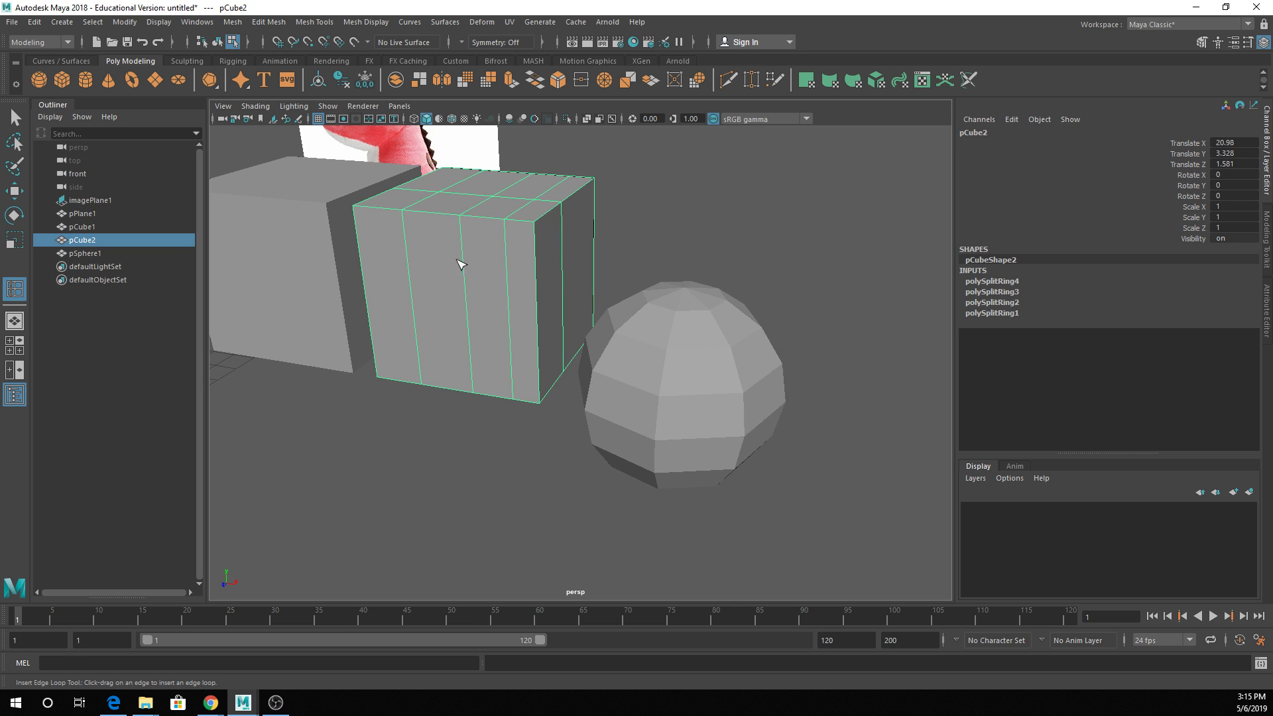
pyautogui.click(672, 371)
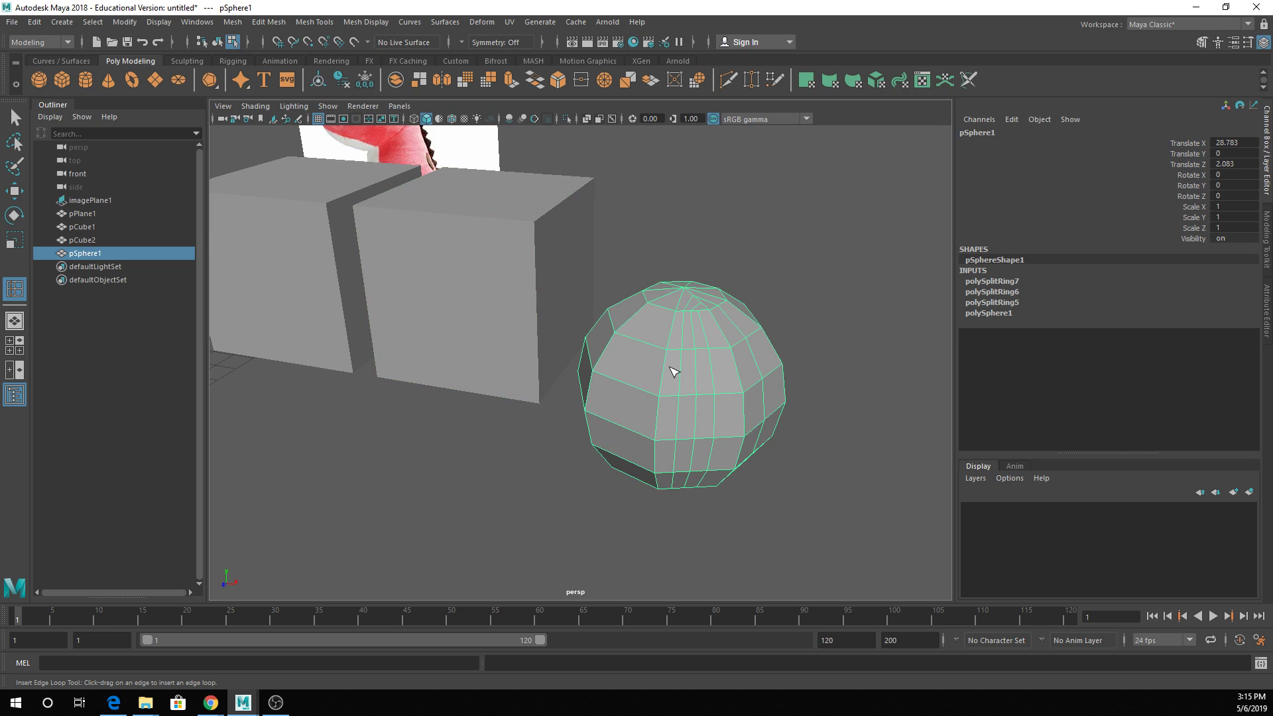
pyautogui.press('3')
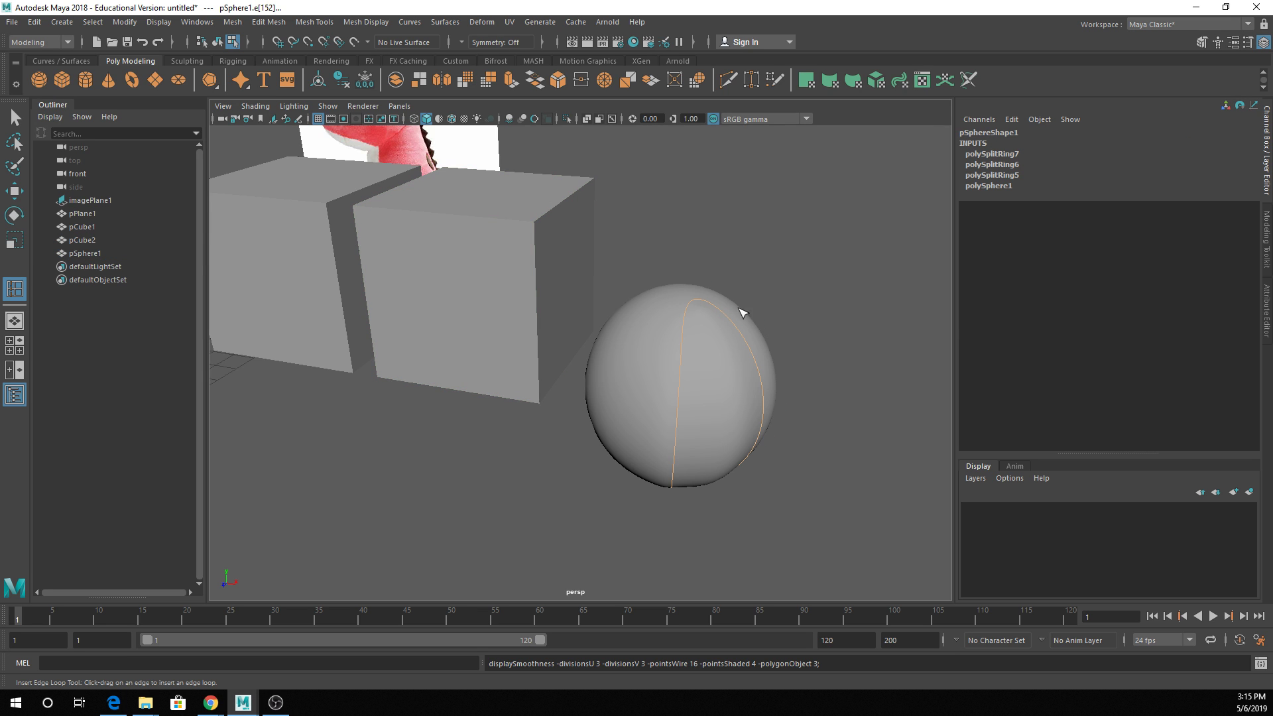
pyautogui.keyDown('alt'); pyautogui.moveTo(714, 337); pyautogui.dragTo(719, 384); pyautogui.keyUp('alt')
# Undo the third edge loop on the sphere and select the sphere as a whole object.
pyautogui.hotkey('ctrl', 'z')
pyautogui.hotkey('ctrl', 'z')
pyautogui.hotkey('ctrl', 'z')
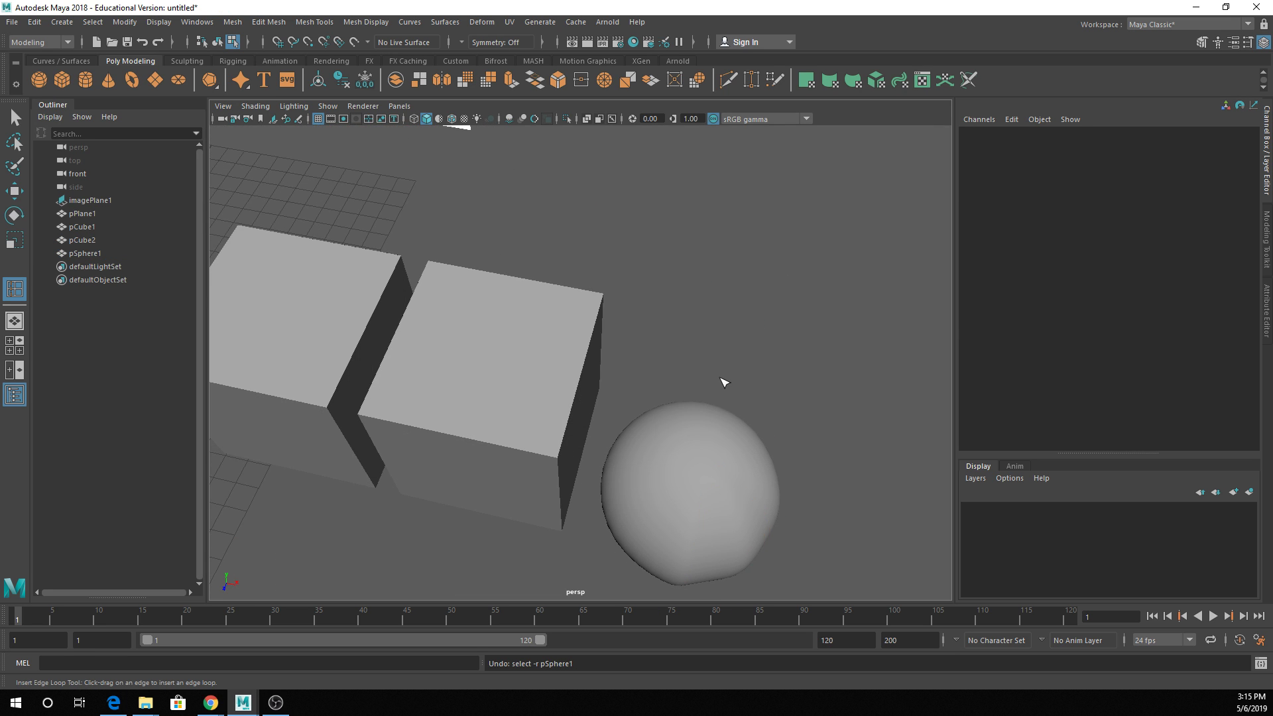
pyautogui.press('q')
pyautogui.moveTo(709, 431); pyautogui.dragTo(750, 297, button='right')
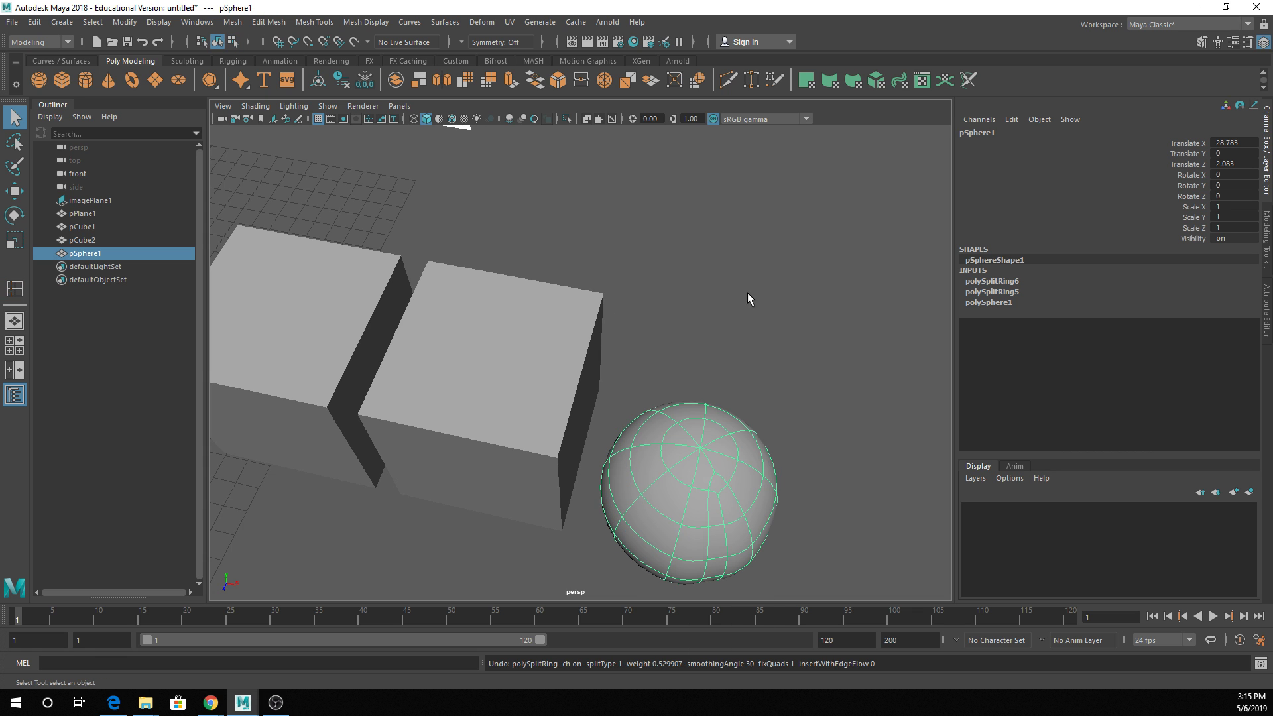
# Duplicate the original undivided cube and move the copy along X to about 5.81, on the side facing the grid.
pyautogui.keyDown('alt'); pyautogui.moveTo(741, 453); pyautogui.dragTo(760, 341, button='middle'); pyautogui.keyUp('alt')
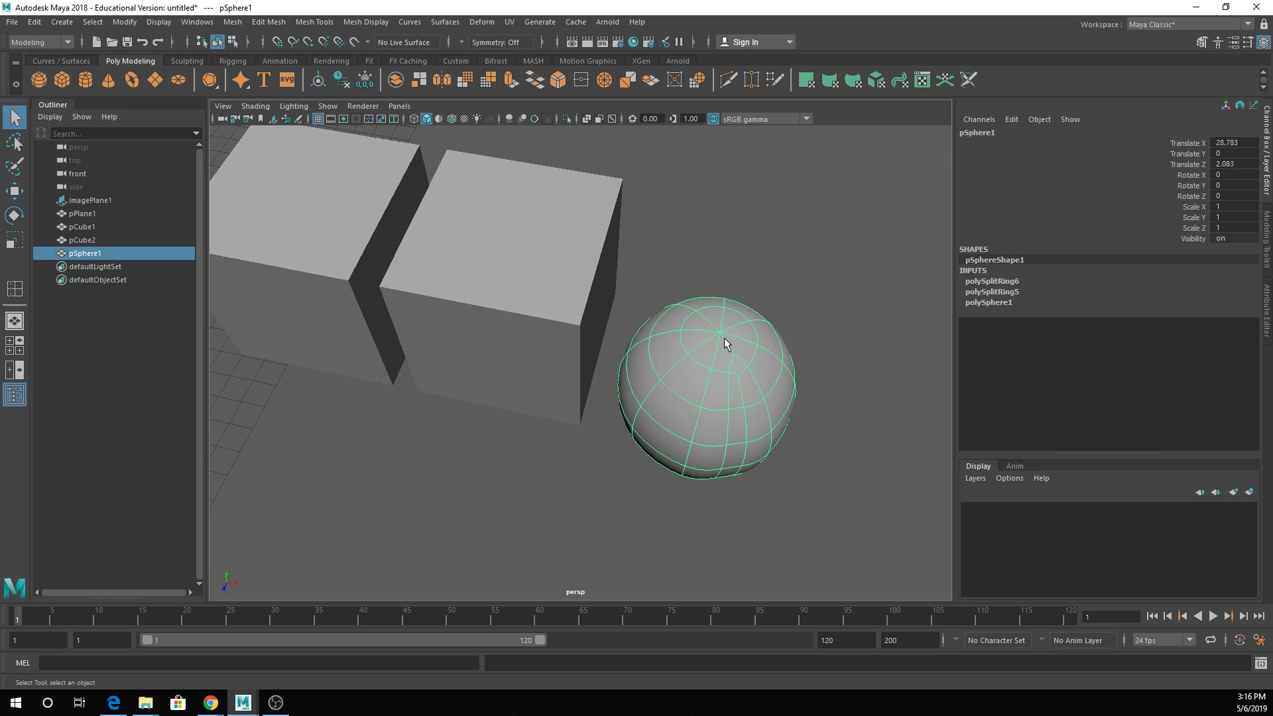
pyautogui.scroll(2, 729, 343)
pyautogui.scroll(-3, 768, 328)
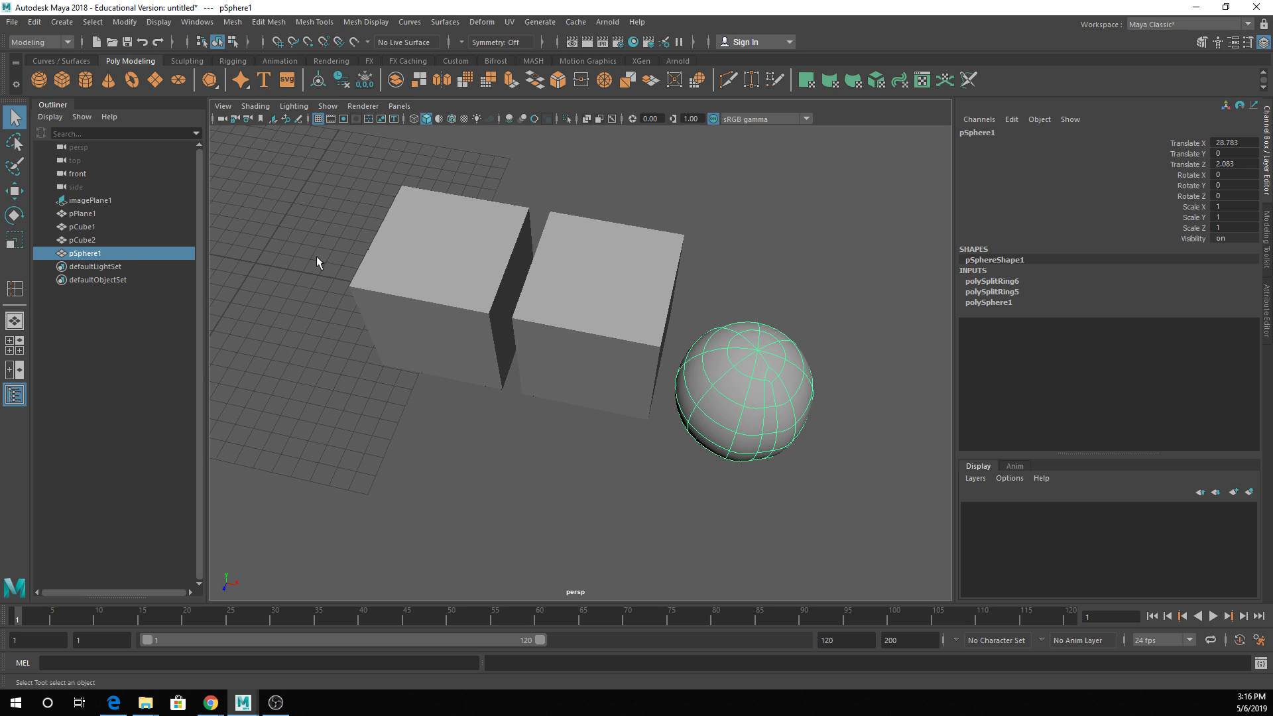
pyautogui.click(423, 262)
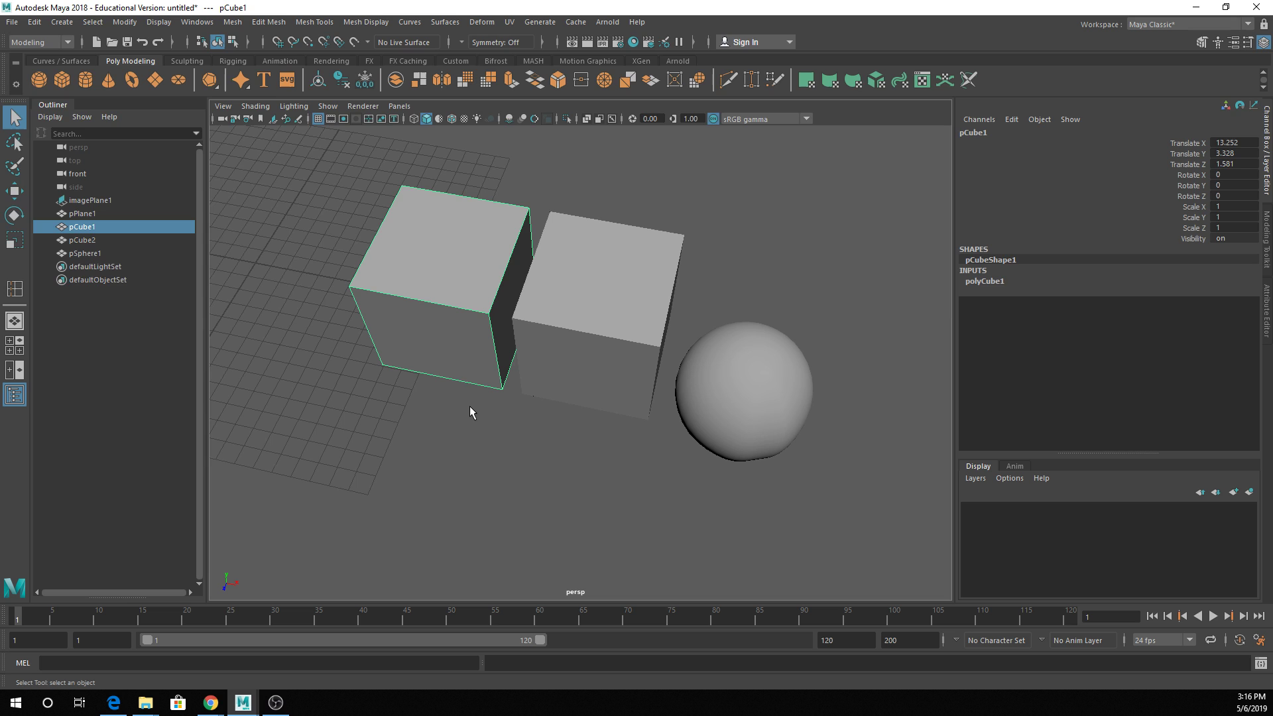
pyautogui.keyDown('alt'); pyautogui.moveTo(469, 410); pyautogui.dragTo(552, 415); pyautogui.keyUp('alt')
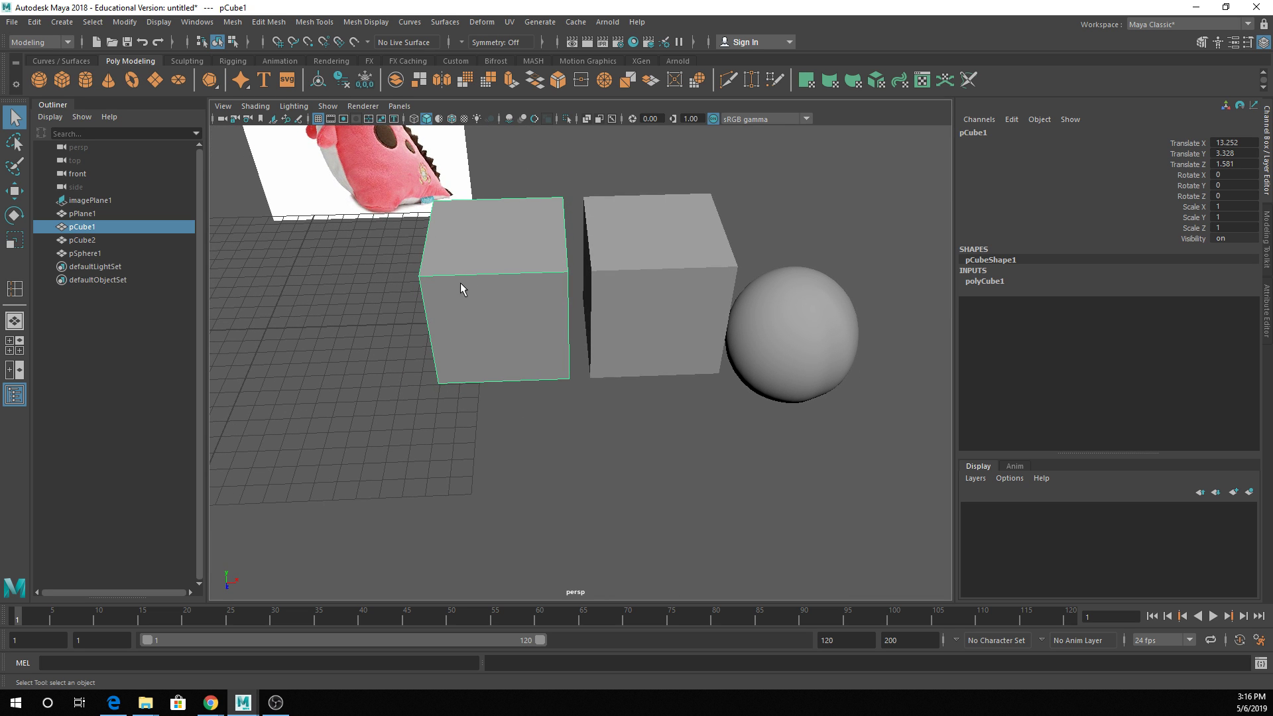
pyautogui.hotkey('ctrl', 'd')
pyautogui.press('w')
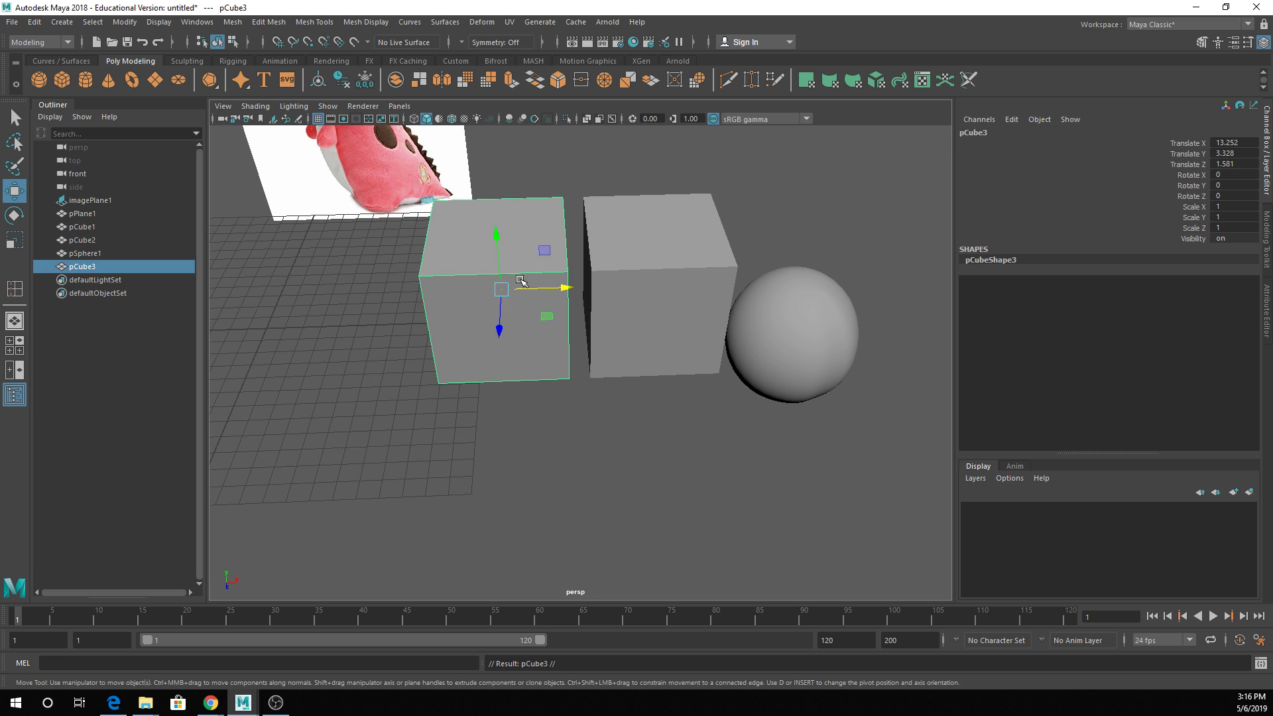
pyautogui.moveTo(541, 290); pyautogui.dragTo(396, 292)
# Apply Smooth with one division to the new cube copy to round it into a ball.
pyautogui.click(233, 22)
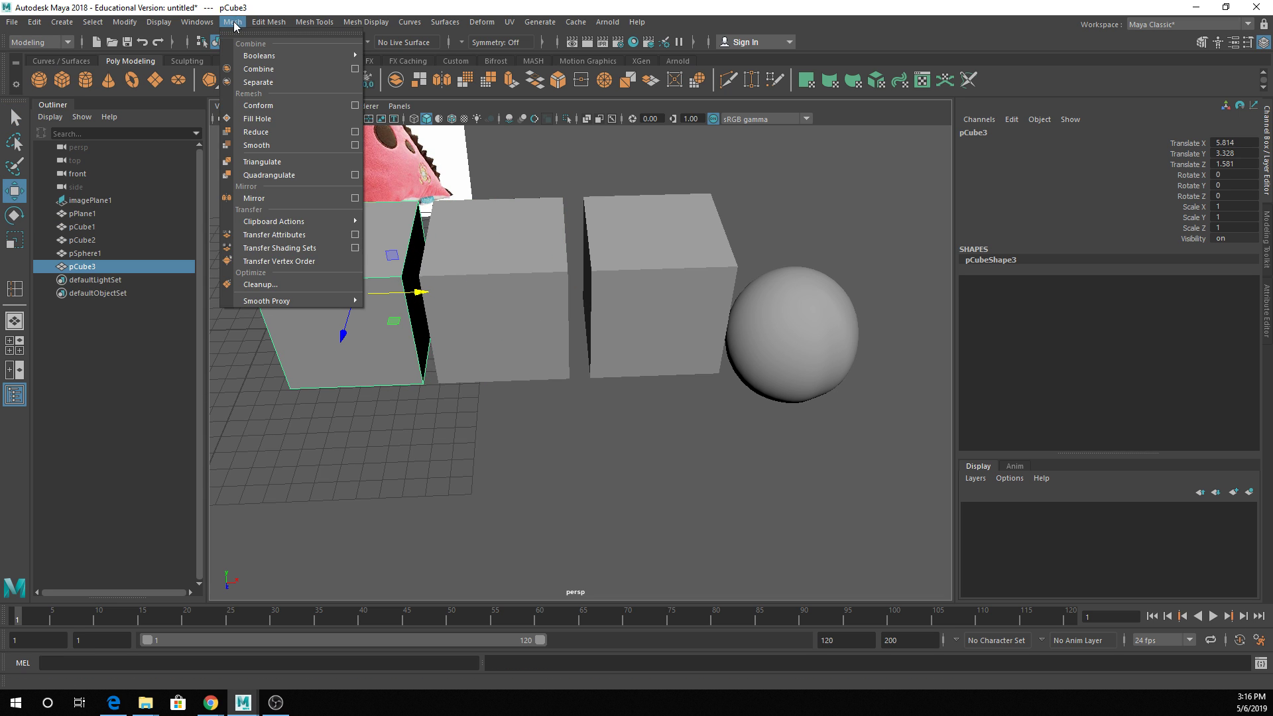
pyautogui.click(293, 146)
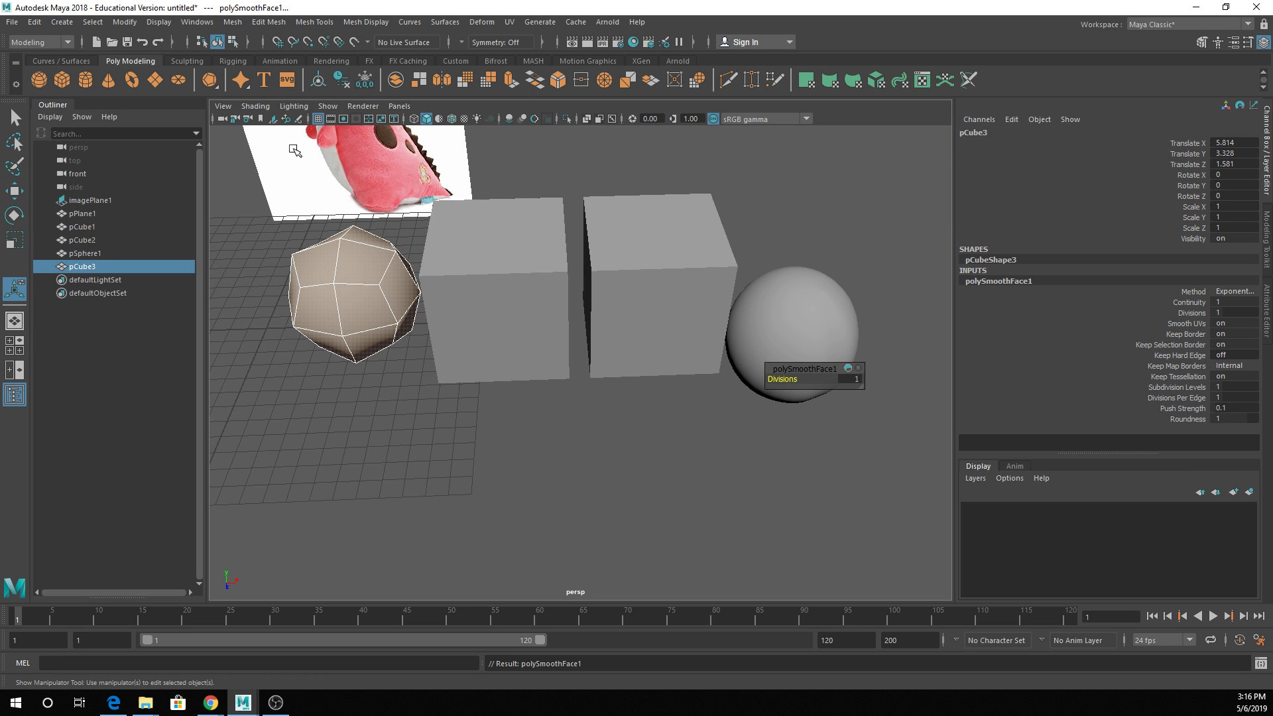
pyautogui.scroll(6, 507, 377)
pyautogui.keyDown('alt'); pyautogui.moveTo(507, 377); pyautogui.dragTo(534, 315); pyautogui.keyUp('alt')
pyautogui.keyDown('alt'); pyautogui.moveTo(534, 315); pyautogui.dragTo(613, 438, button='middle'); pyautogui.keyUp('alt')
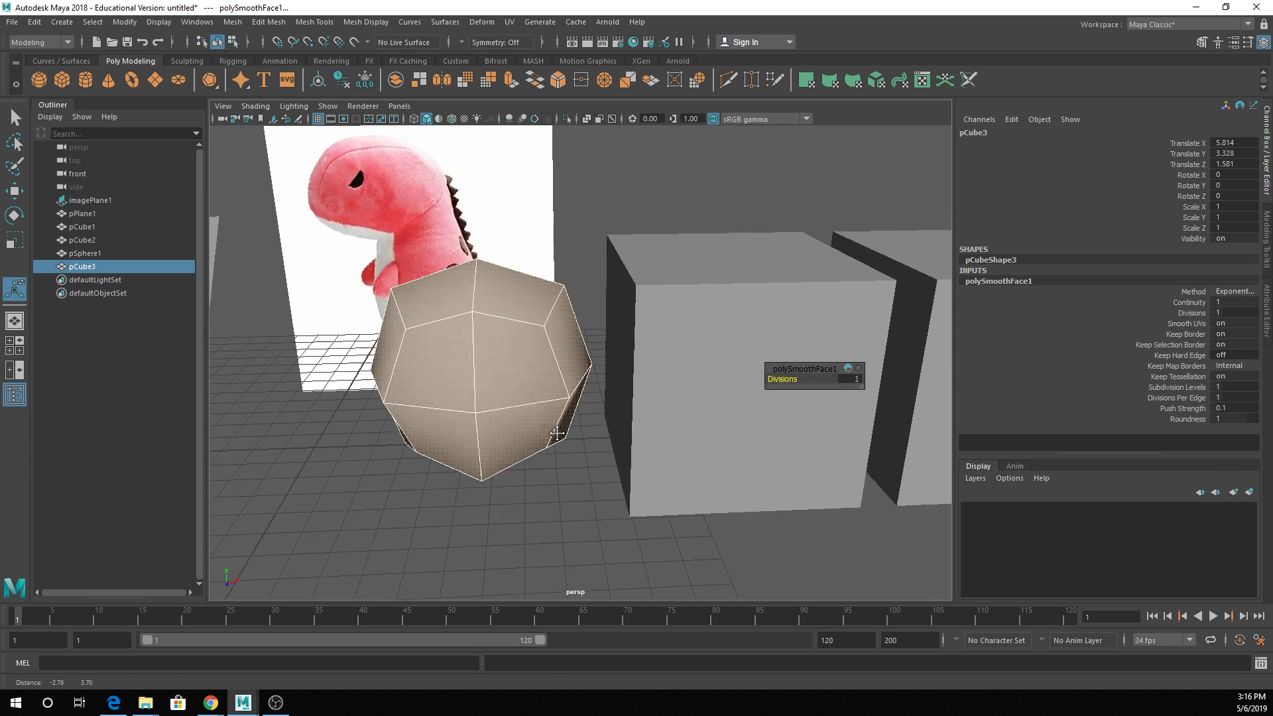
# Duplicate the smoothed cube, move the copy along X to about -1.02 and smooth it with one division.
pyautogui.press('q')
pyautogui.hotkey('ctrl', 'd')
pyautogui.scroll(-5, 536, 300)
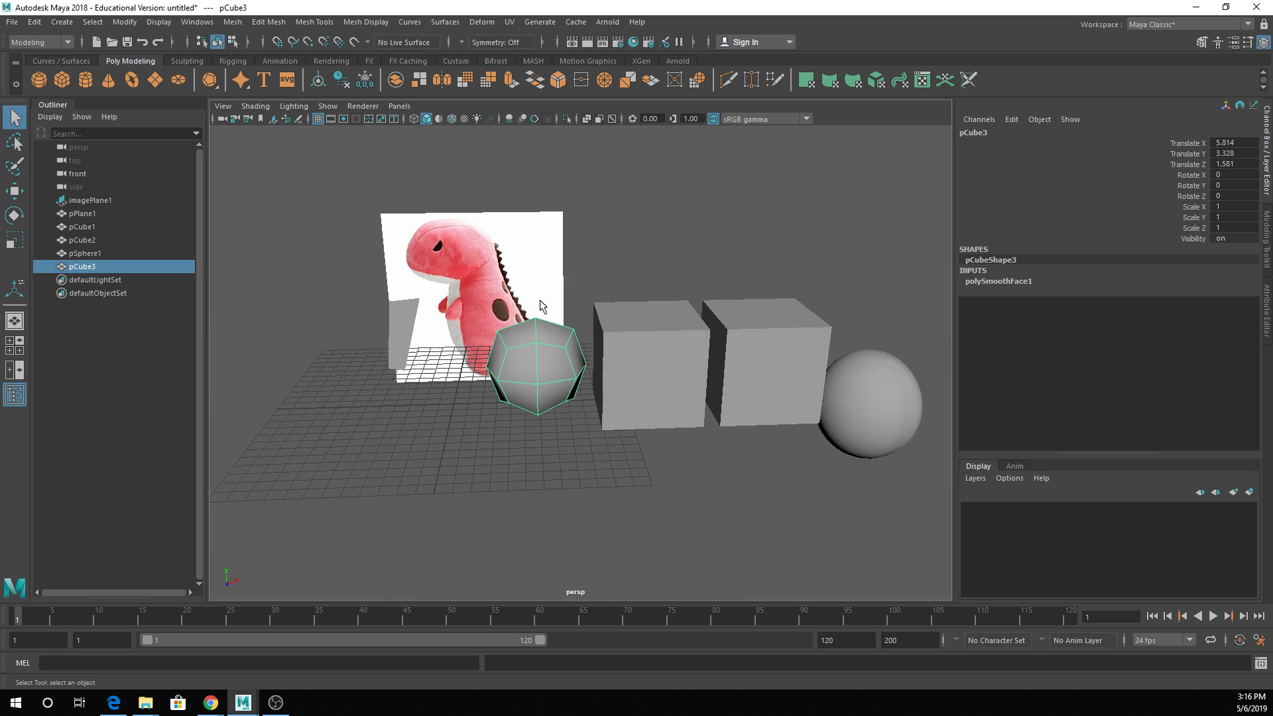
pyautogui.press('w')
pyautogui.moveTo(529, 382); pyautogui.dragTo(384, 424, button='middle')
pyautogui.press('g')
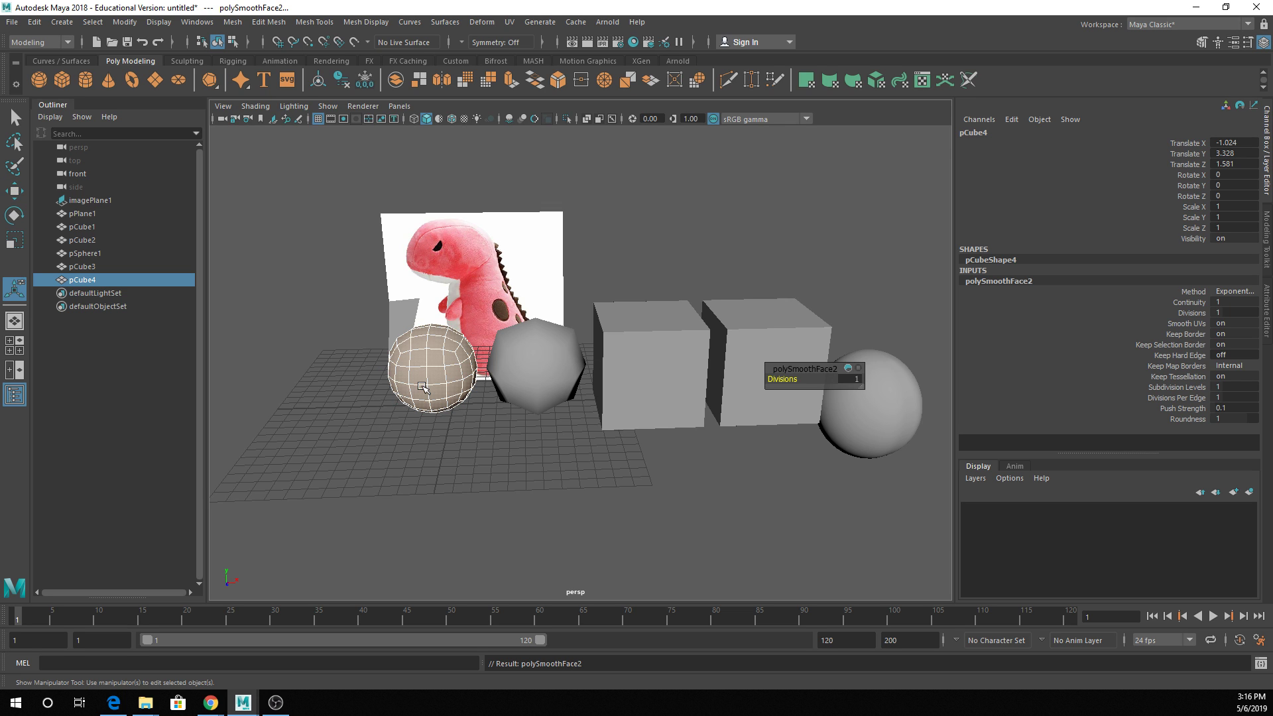
# Select the twice-smoothed ball as a whole object and frame it in the perspective view.
pyautogui.press('q')
pyautogui.moveTo(416, 368); pyautogui.dragTo(472, 304, button='right')
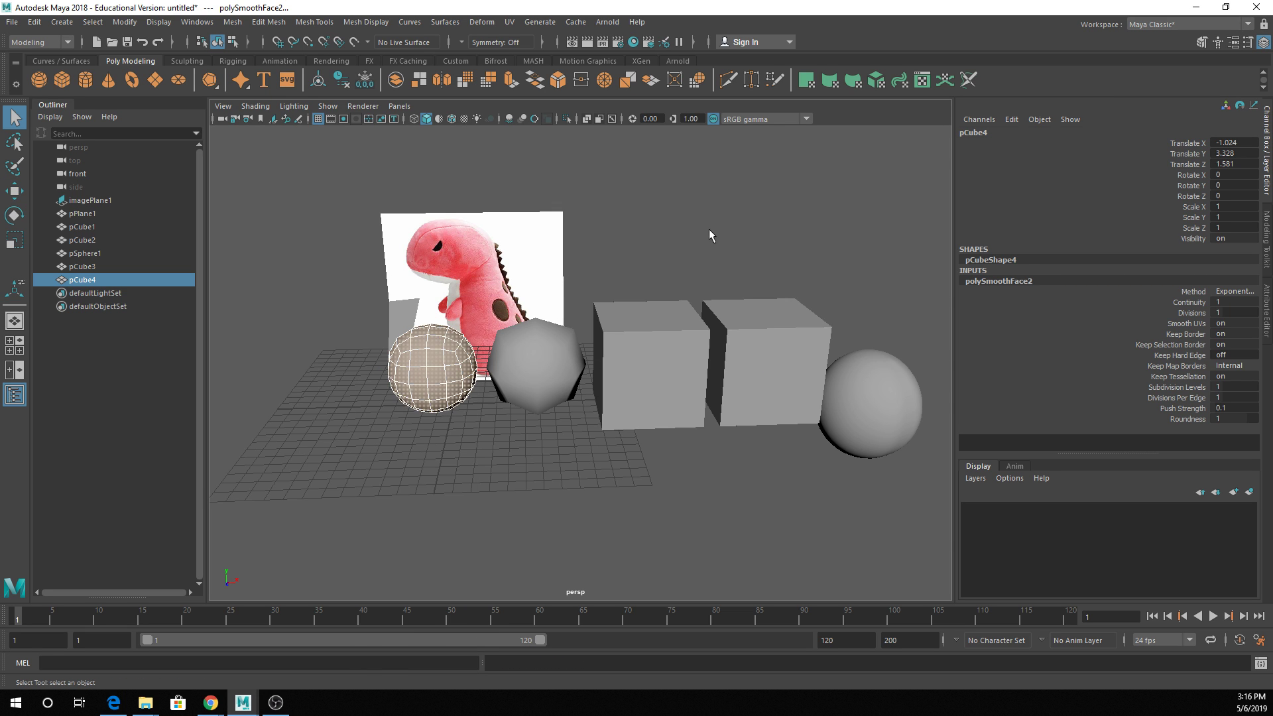
pyautogui.click(709, 229)
pyautogui.click(452, 376)
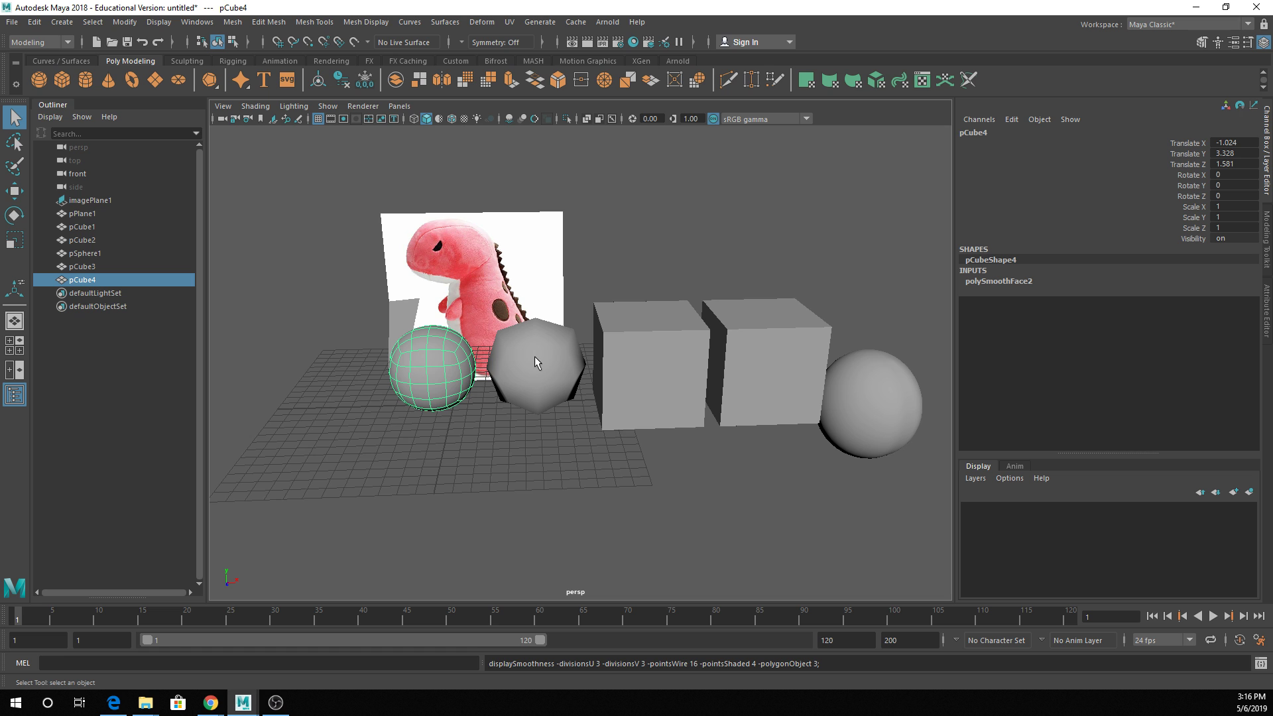
pyautogui.click(621, 248)
pyautogui.keyDown('alt'); pyautogui.moveTo(406, 363); pyautogui.dragTo(420, 325); pyautogui.keyUp('alt')
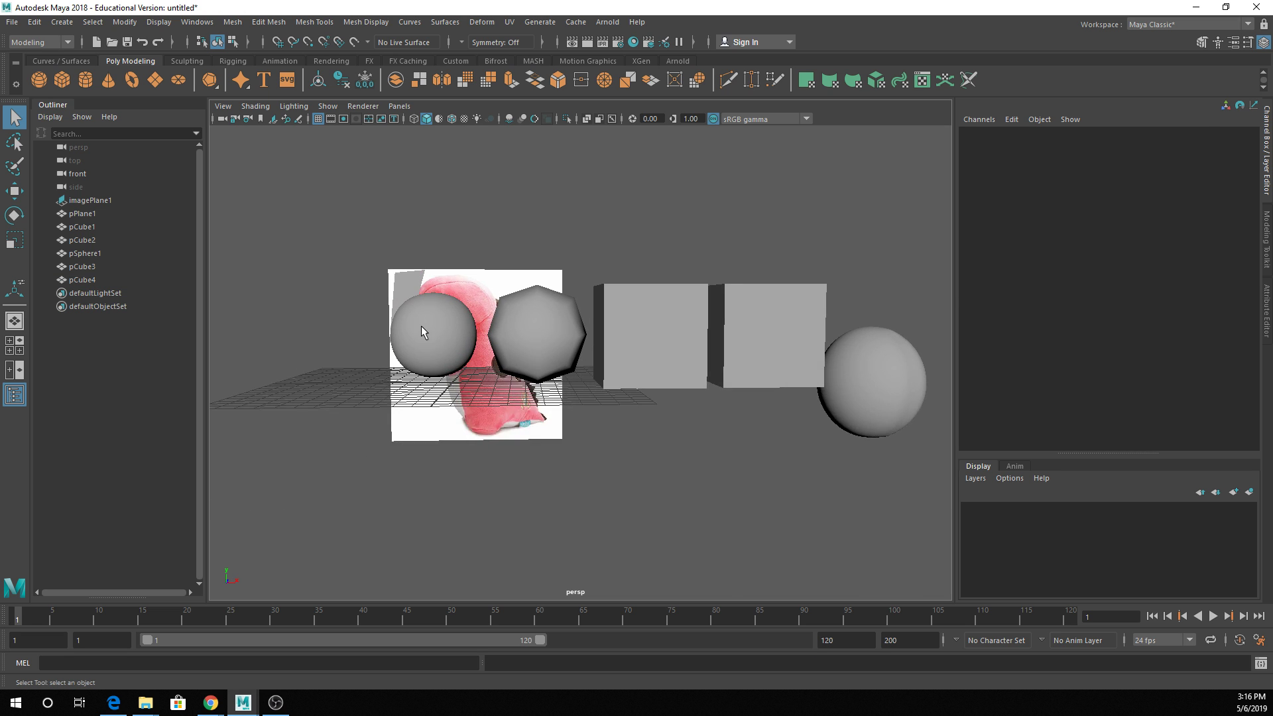
pyautogui.click(420, 325)
pyautogui.press('f')
pyautogui.keyDown('alt'); pyautogui.moveTo(557, 244); pyautogui.dragTo(555, 255); pyautogui.keyUp('alt')
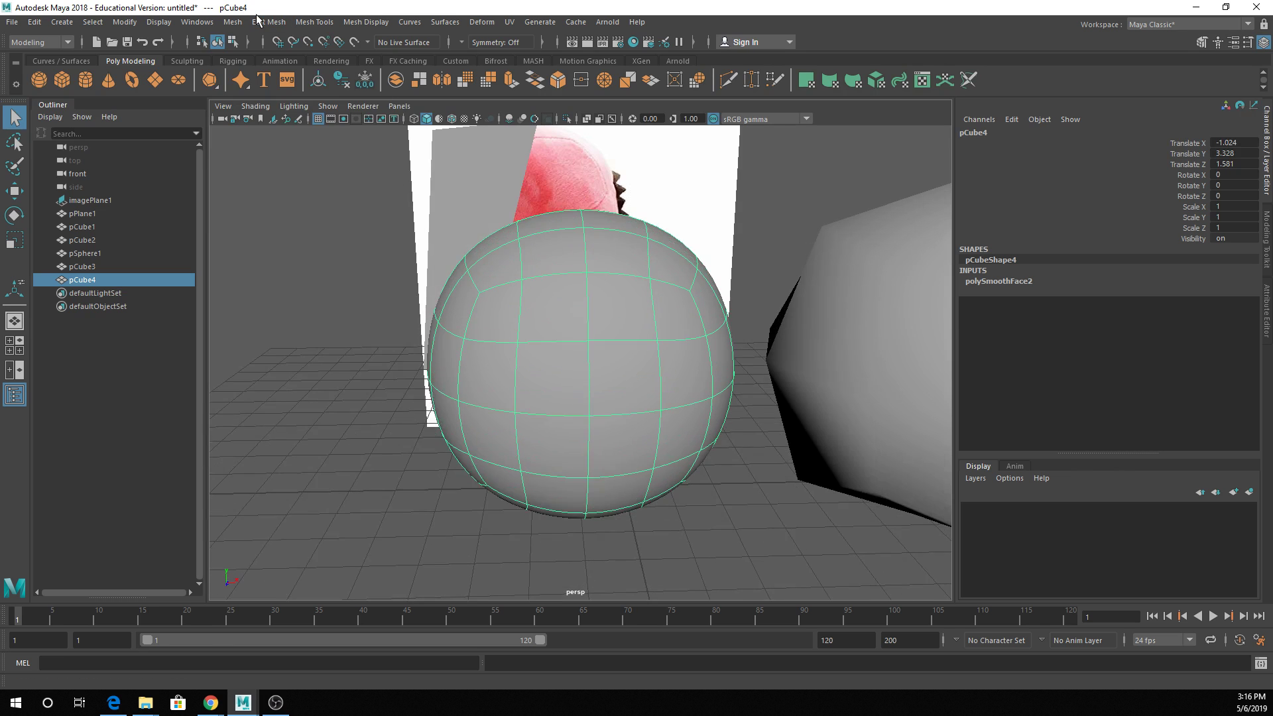
# Insert six edge loops around the twice-smoothed ball, running in both vertical and horizontal directions.
pyautogui.click(269, 22)
pyautogui.moveTo(314, 22)
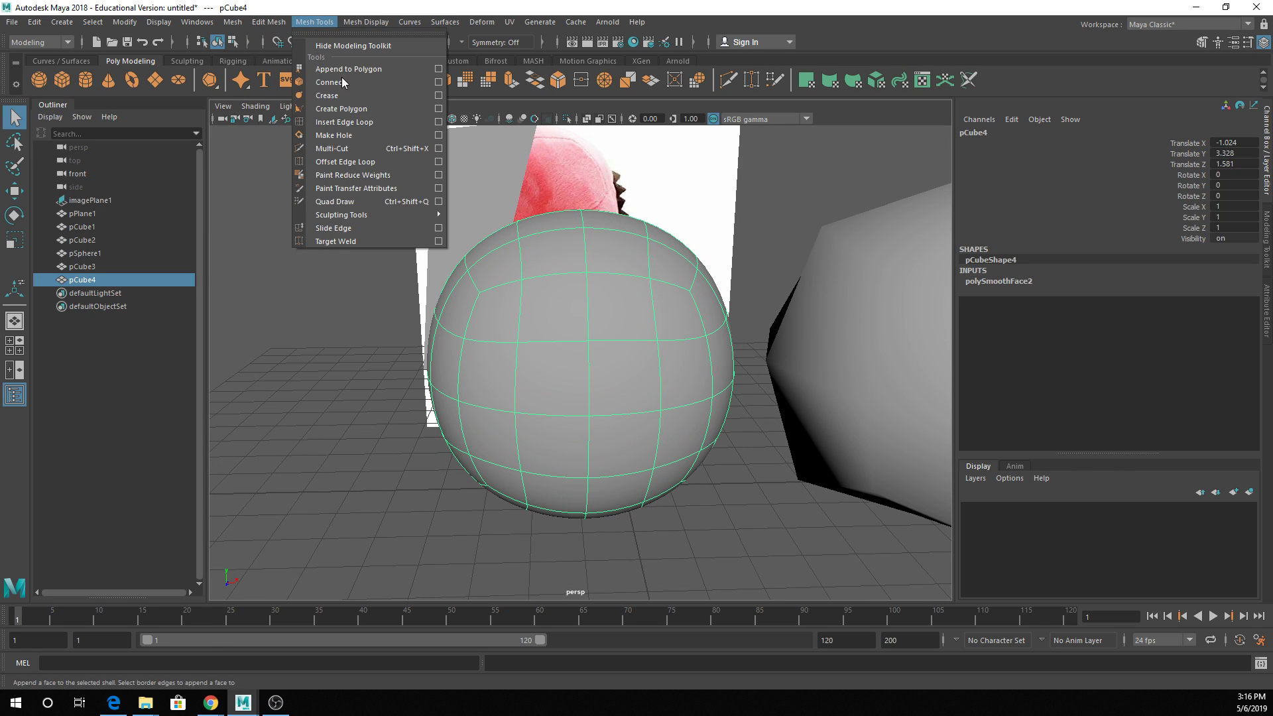
pyautogui.click(353, 121)
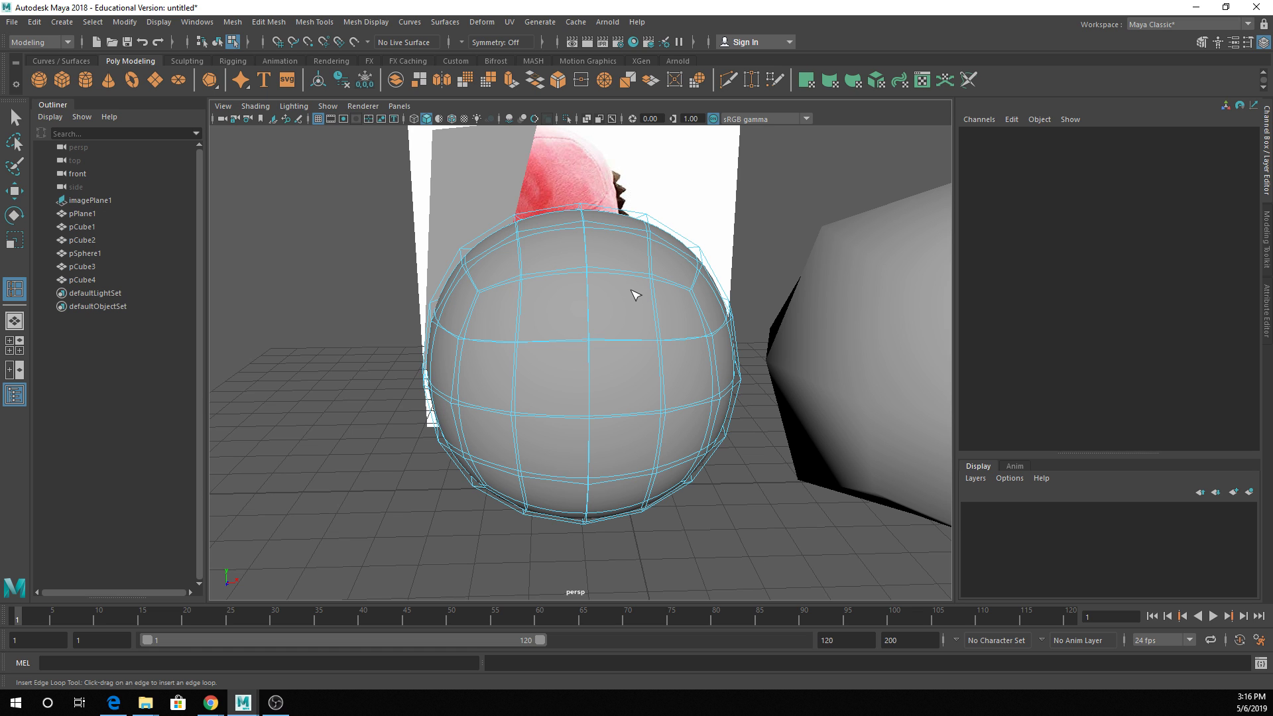
pyautogui.click(565, 274)
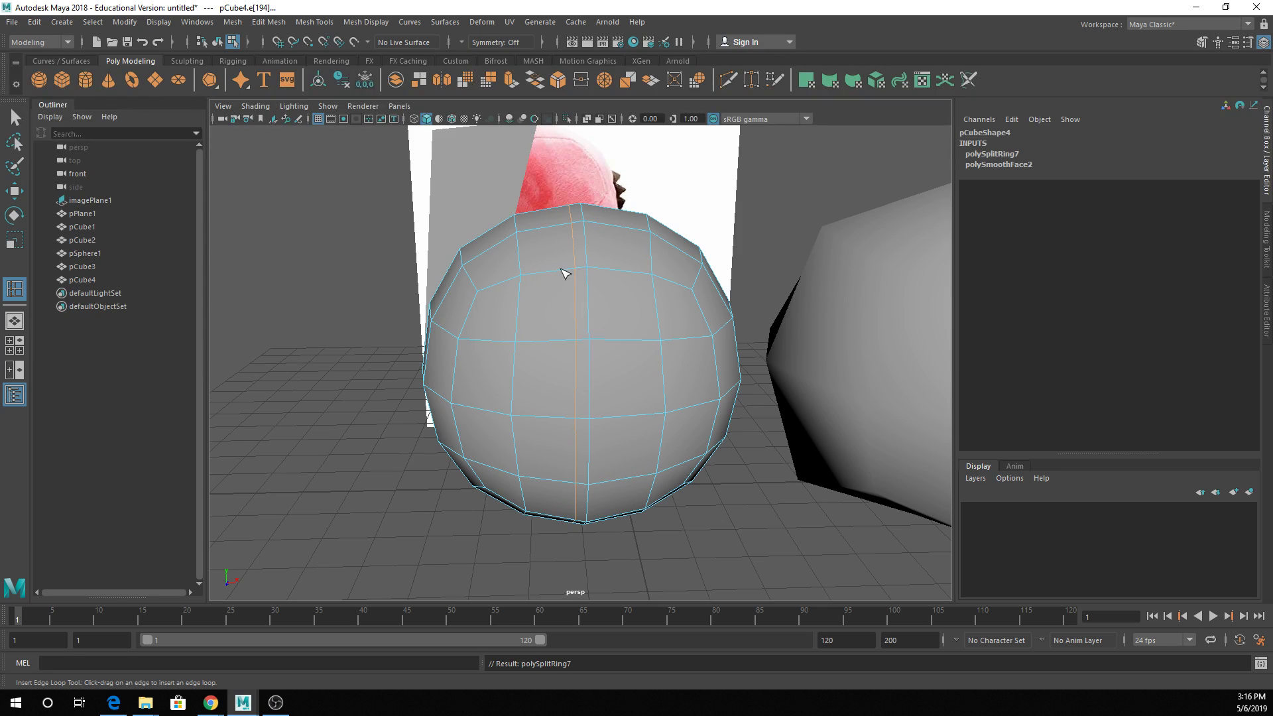
pyautogui.click(540, 276)
pyautogui.keyDown('alt'); pyautogui.moveTo(540, 276); pyautogui.dragTo(594, 295); pyautogui.keyUp('alt')
pyautogui.click(549, 298)
pyautogui.click(599, 281)
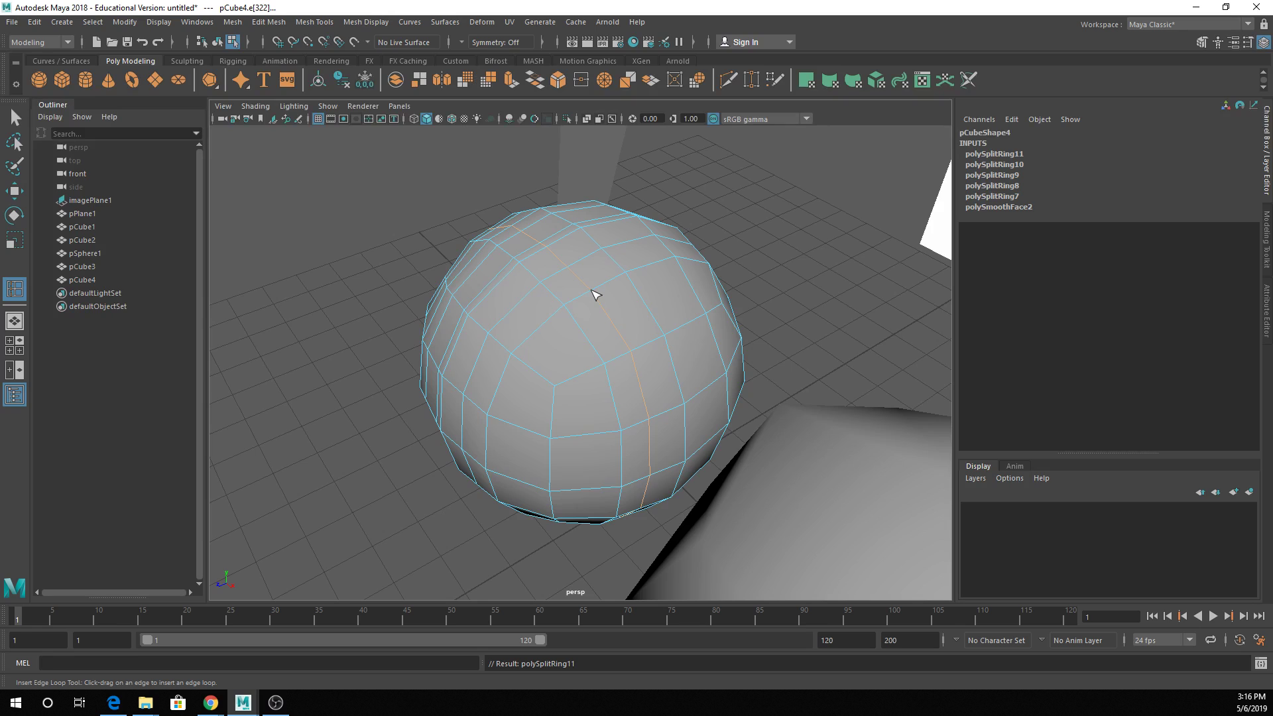
pyautogui.moveTo(611, 383); pyautogui.dragTo(608, 407)
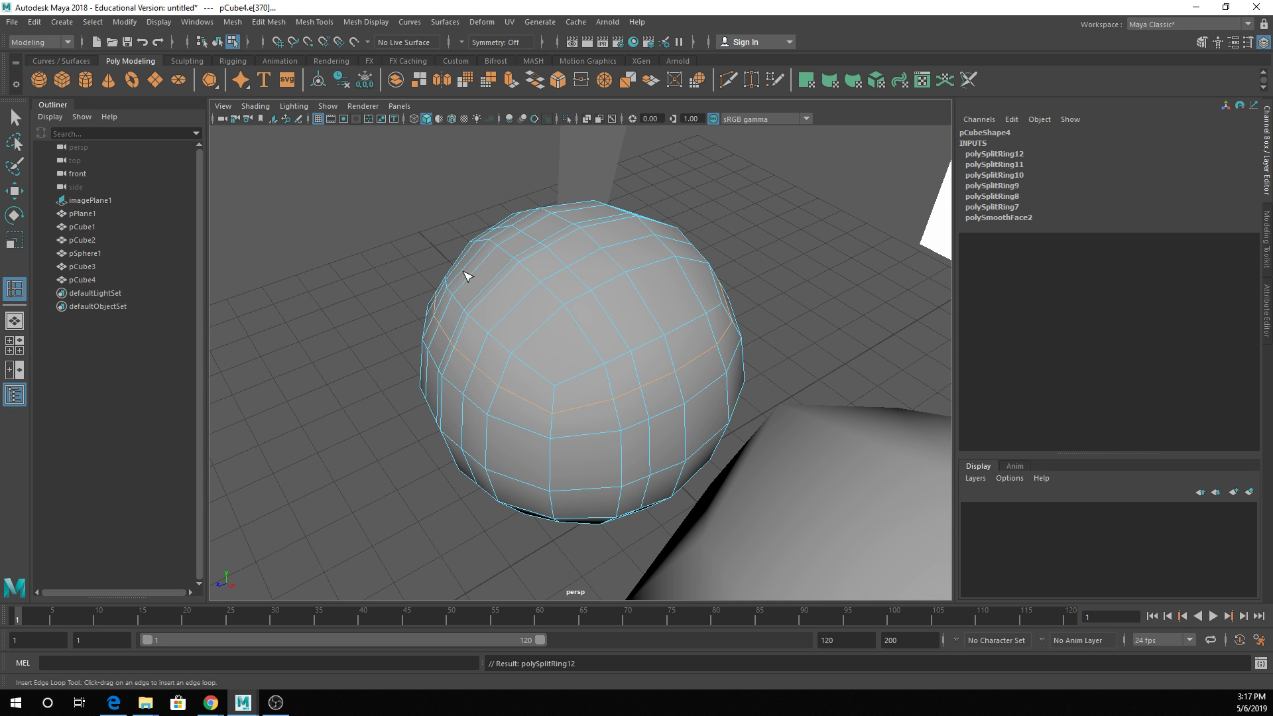
# Return to object mode and delete the four demonstration cubes and the sphere, keeping the reference image and the plane.
pyautogui.scroll(-3, 549, 268)
pyautogui.moveTo(571, 305); pyautogui.dragTo(613, 311, button='right')
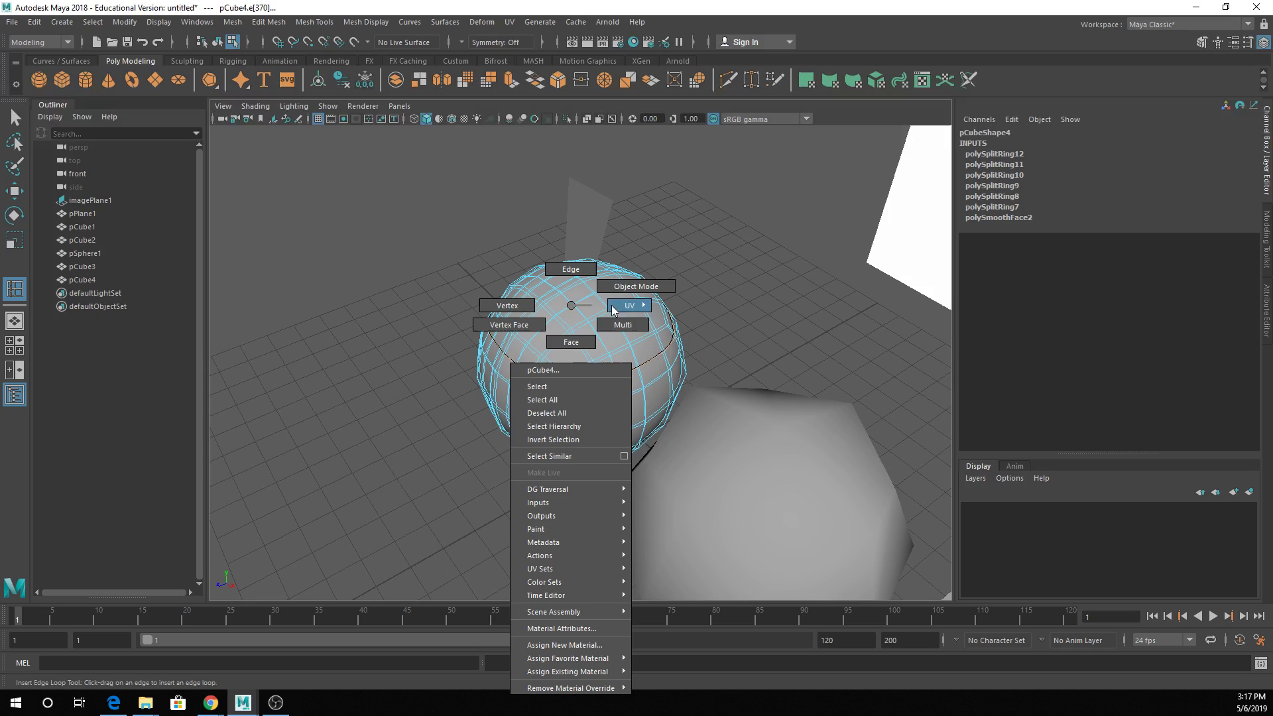
pyautogui.click(694, 241)
pyautogui.keyDown('alt'); pyautogui.moveTo(694, 242); pyautogui.dragTo(735, 559); pyautogui.keyUp('alt')
pyautogui.press('q')
pyautogui.rightClick(548, 320)
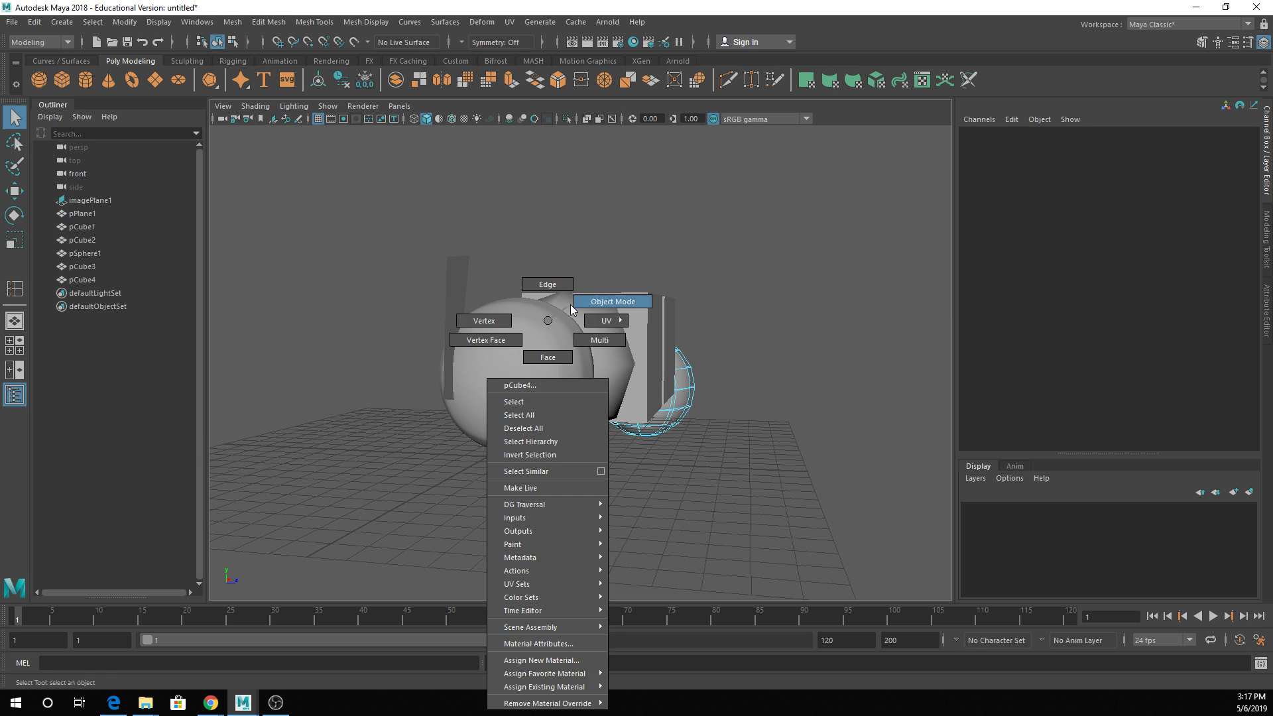
pyautogui.click(571, 306)
pyautogui.moveTo(517, 256); pyautogui.dragTo(860, 600)
pyautogui.press('f')
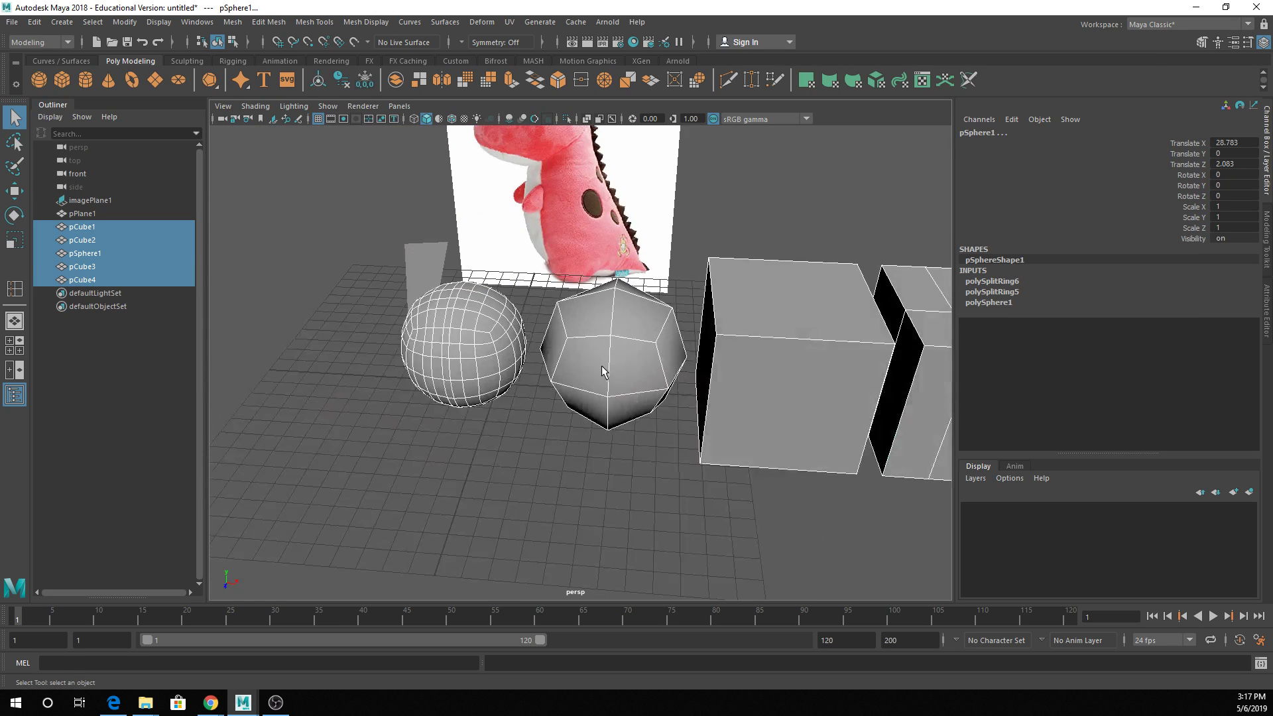
pyautogui.scroll(-5, 604, 371)
pyautogui.keyDown('alt'); pyautogui.moveTo(597, 378); pyautogui.dragTo(568, 389); pyautogui.keyUp('alt')
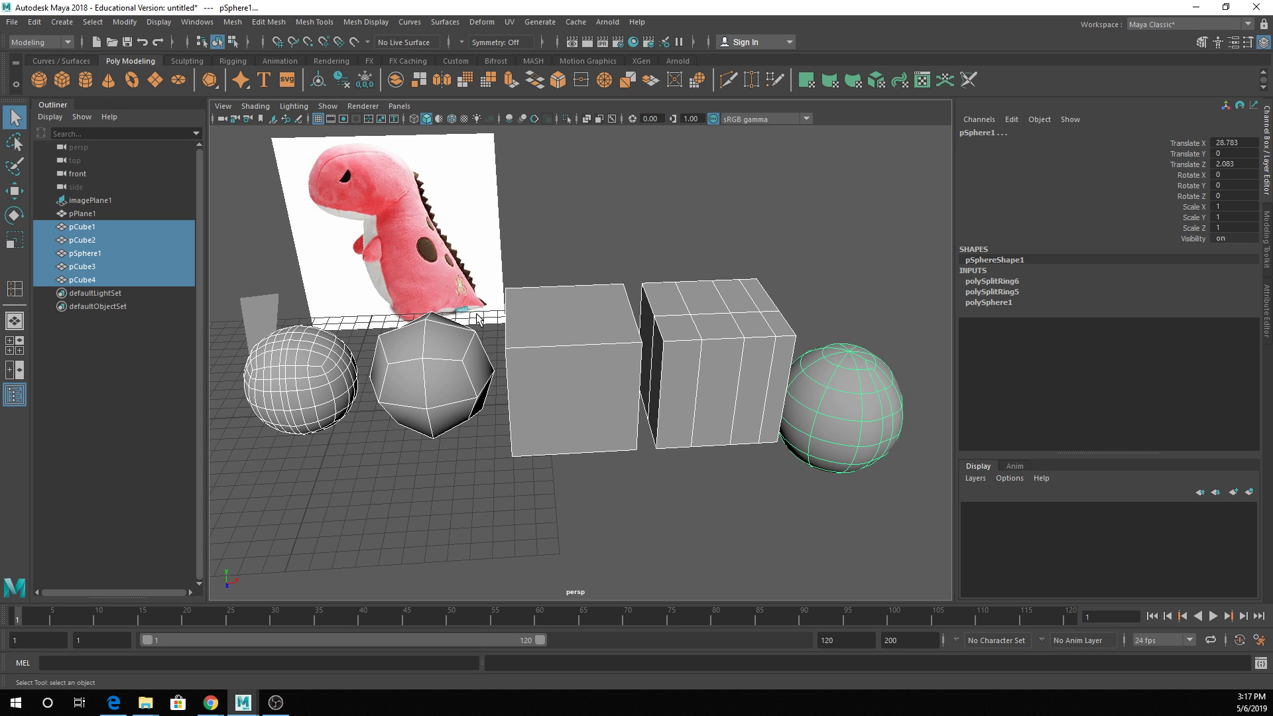
pyautogui.press('Delete')
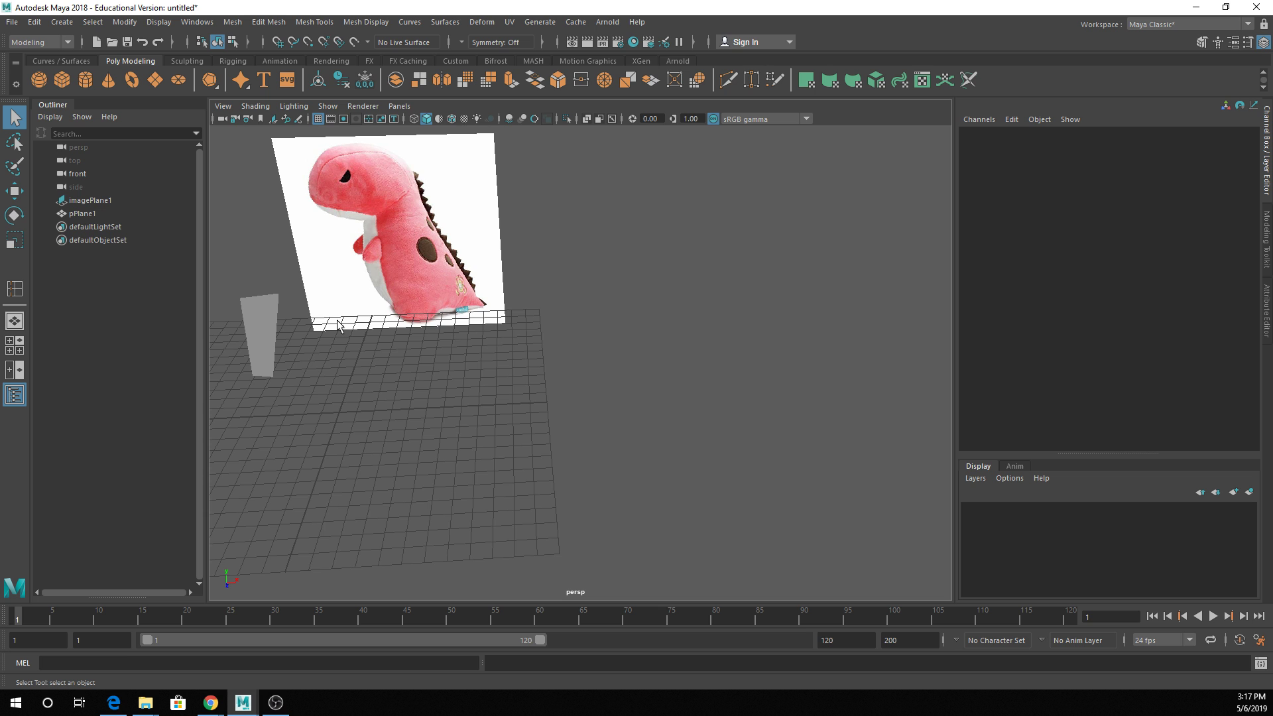
# Maximize the front view and select the plane over the dinosaur's head.
pyautogui.press('space')
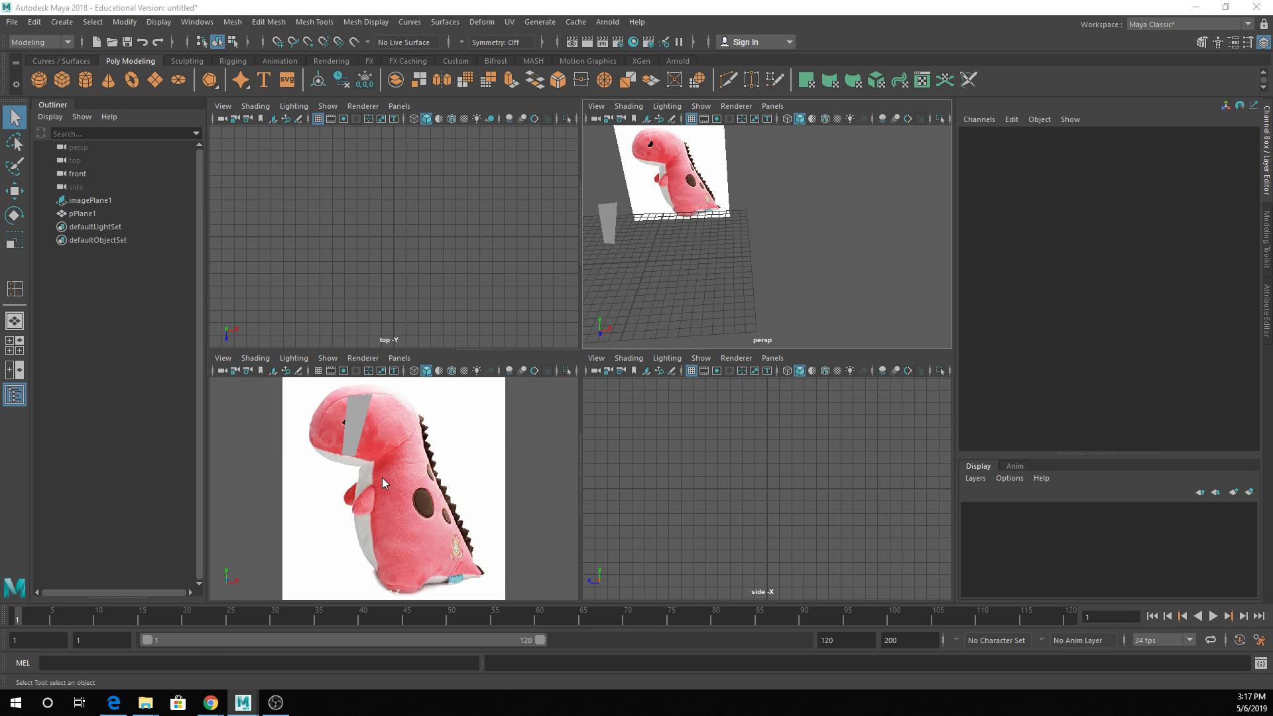
pyautogui.press('space')
pyautogui.keyDown('alt'); pyautogui.moveTo(471, 261); pyautogui.dragTo(456, 292, button='middle'); pyautogui.keyUp('alt')
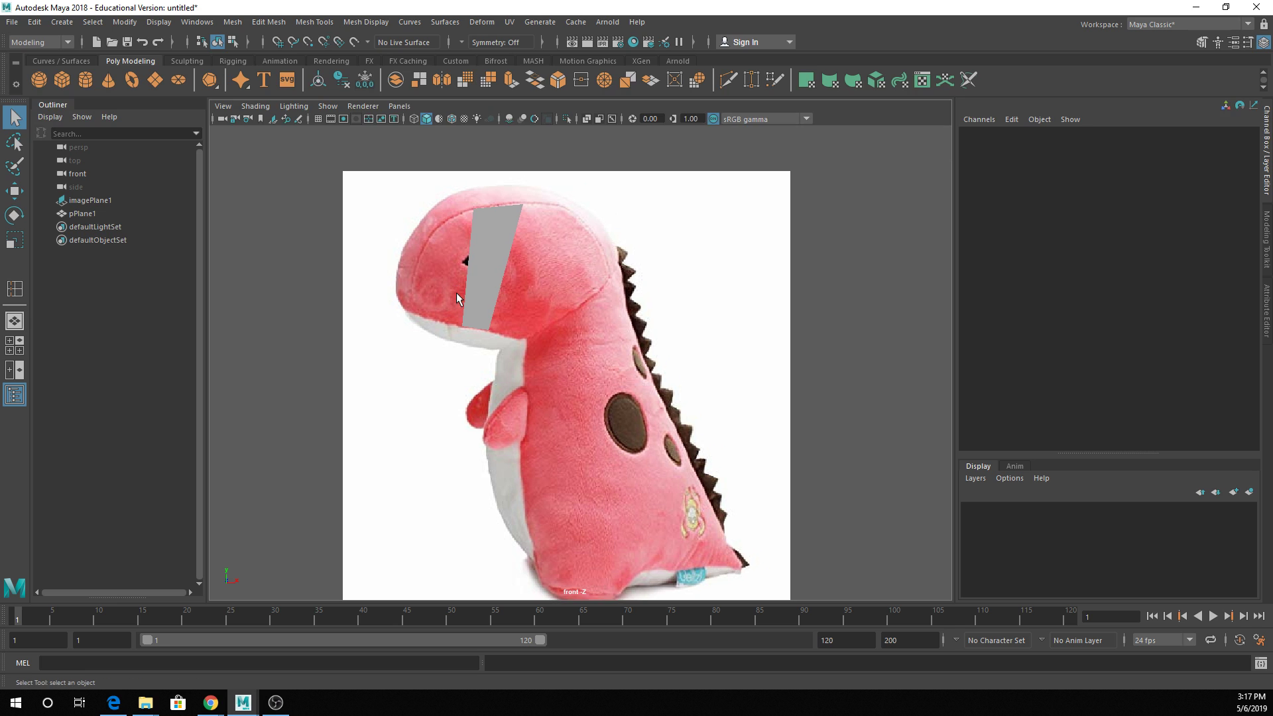
pyautogui.click(483, 223)
pyautogui.scroll(2, 559, 253)
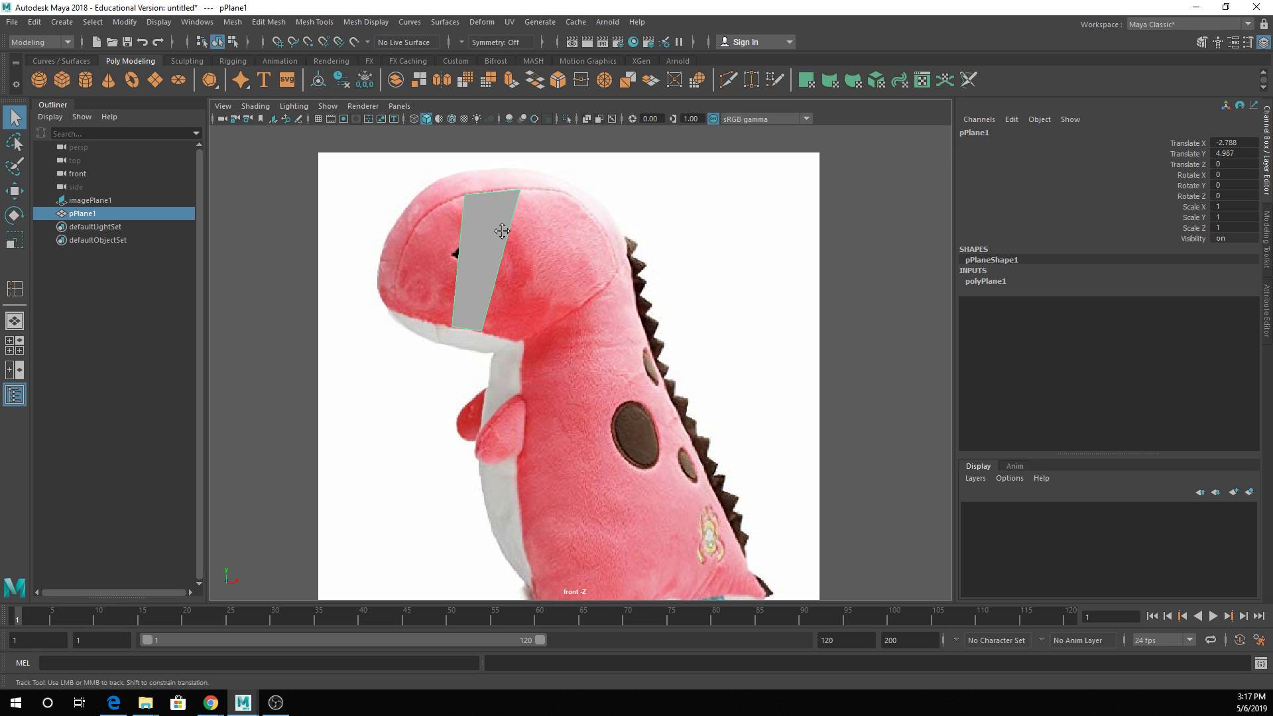
pyautogui.keyDown('alt'); pyautogui.moveTo(618, 256); pyautogui.dragTo(658, 328, button='middle'); pyautogui.keyUp('alt')
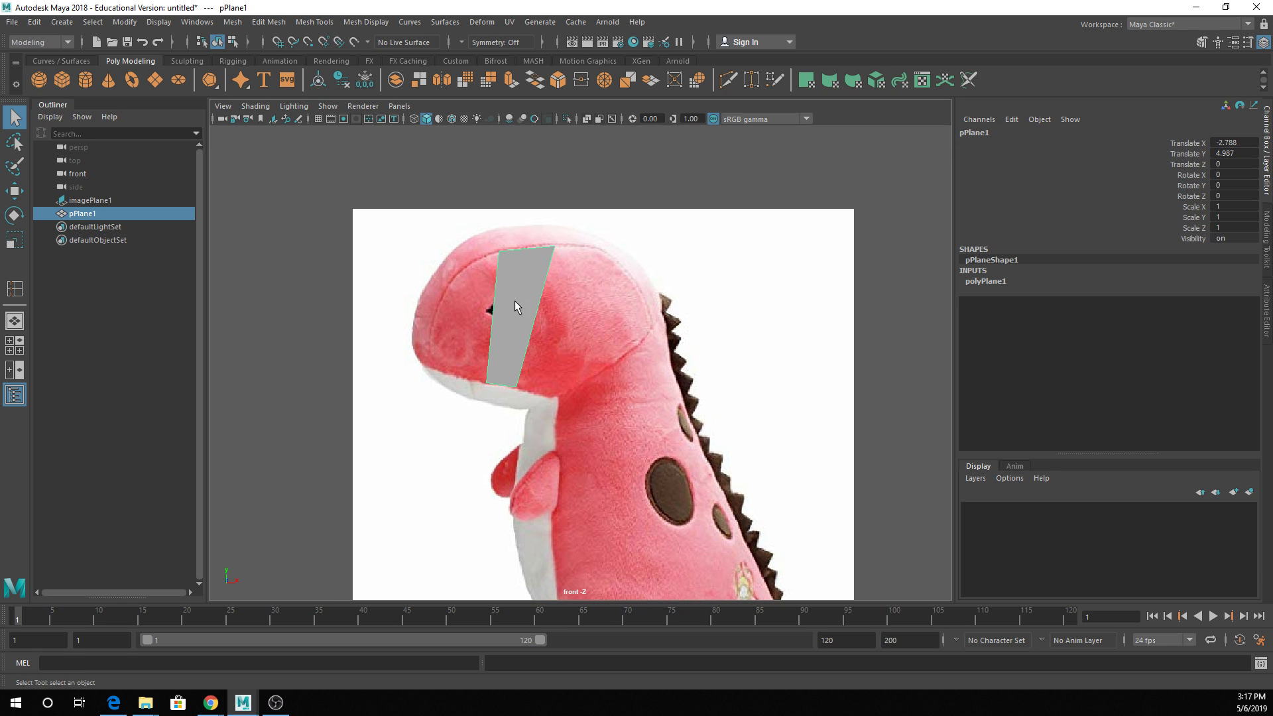
# Extrude the plane's rear edge a short distance toward the back of the dinosaur's head.
pyautogui.moveTo(553, 281); pyautogui.dragTo(549, 292, button='right')
pyautogui.click(549, 292)
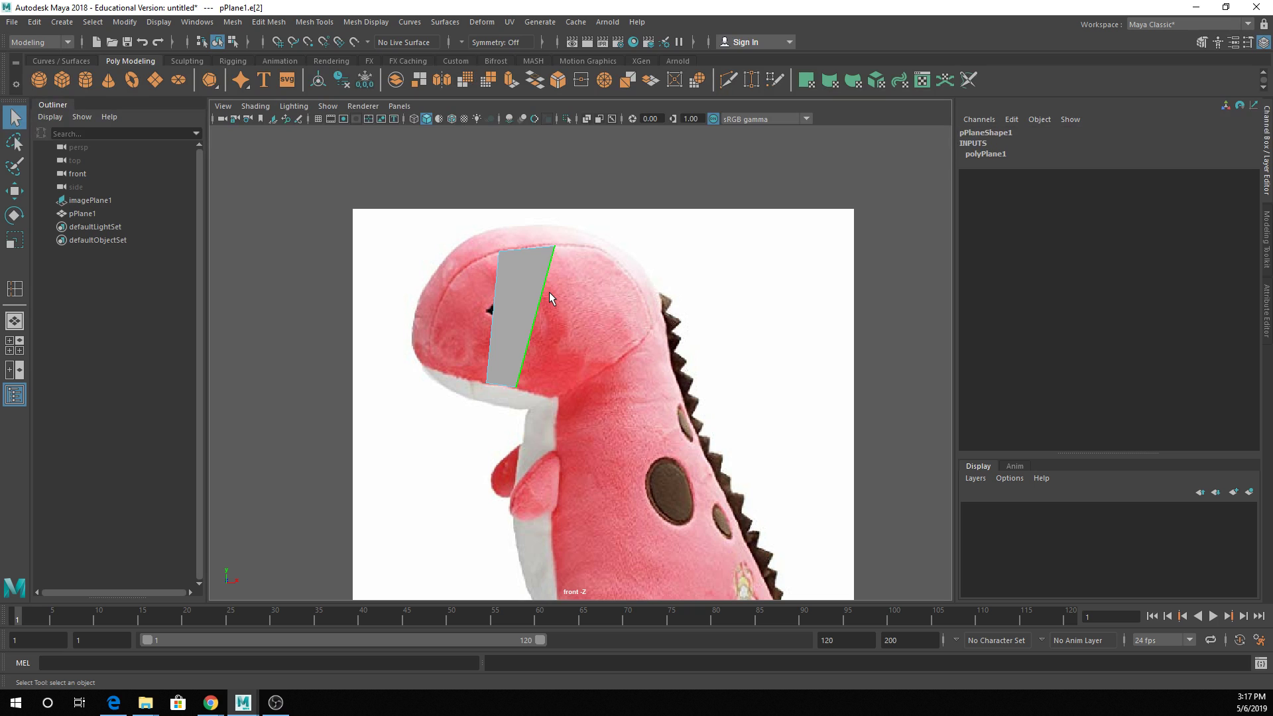
pyautogui.click(512, 79)
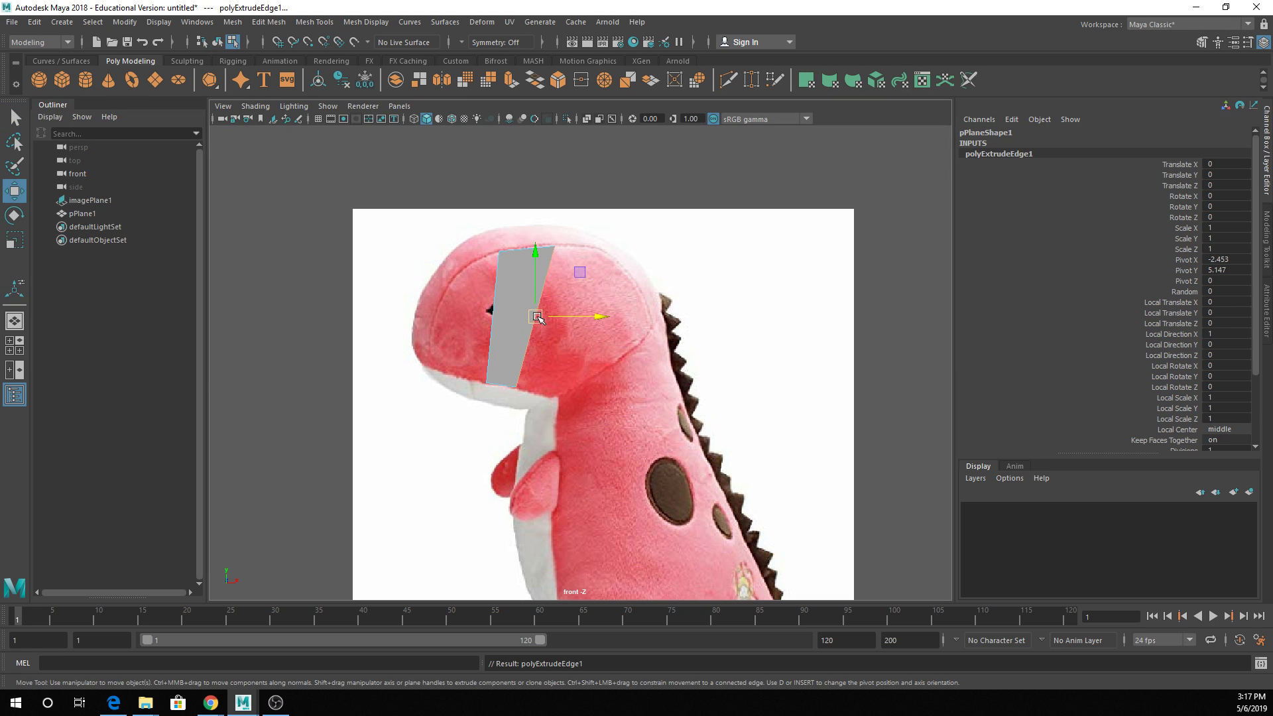
pyautogui.moveTo(537, 318); pyautogui.dragTo(570, 333)
pyautogui.press('r')
pyautogui.press('q')
# Move the lower vertex of the extruded edge onto the seam along the dinosaur's jaw.
pyautogui.moveTo(563, 352); pyautogui.dragTo(524, 345, button='right')
pyautogui.click(549, 397)
pyautogui.press('w')
pyautogui.moveTo(549, 404); pyautogui.dragTo(548, 401)
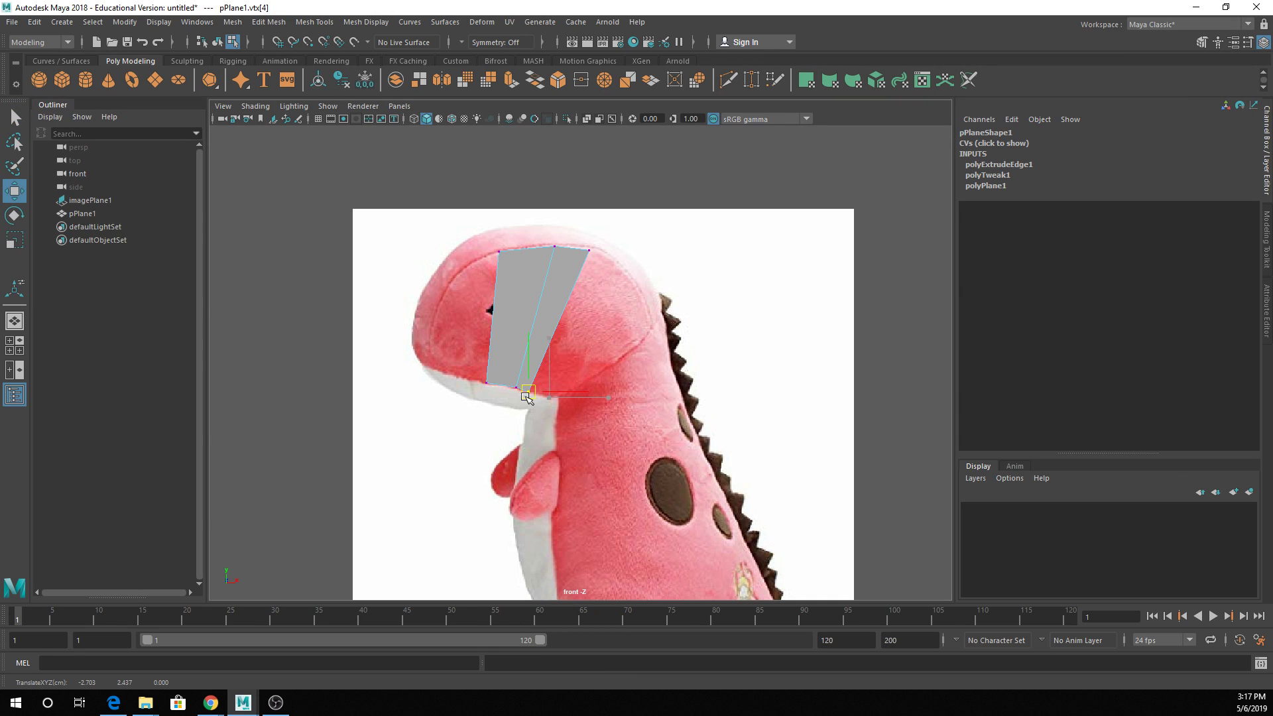
pyautogui.press('q')
# Extrude the rear edge again so its lower end meets the corner of the jaw and neck.
pyautogui.moveTo(561, 287); pyautogui.dragTo(563, 255, button='right')
pyautogui.click(579, 295)
pyautogui.hotkey('ctrl', 'e')
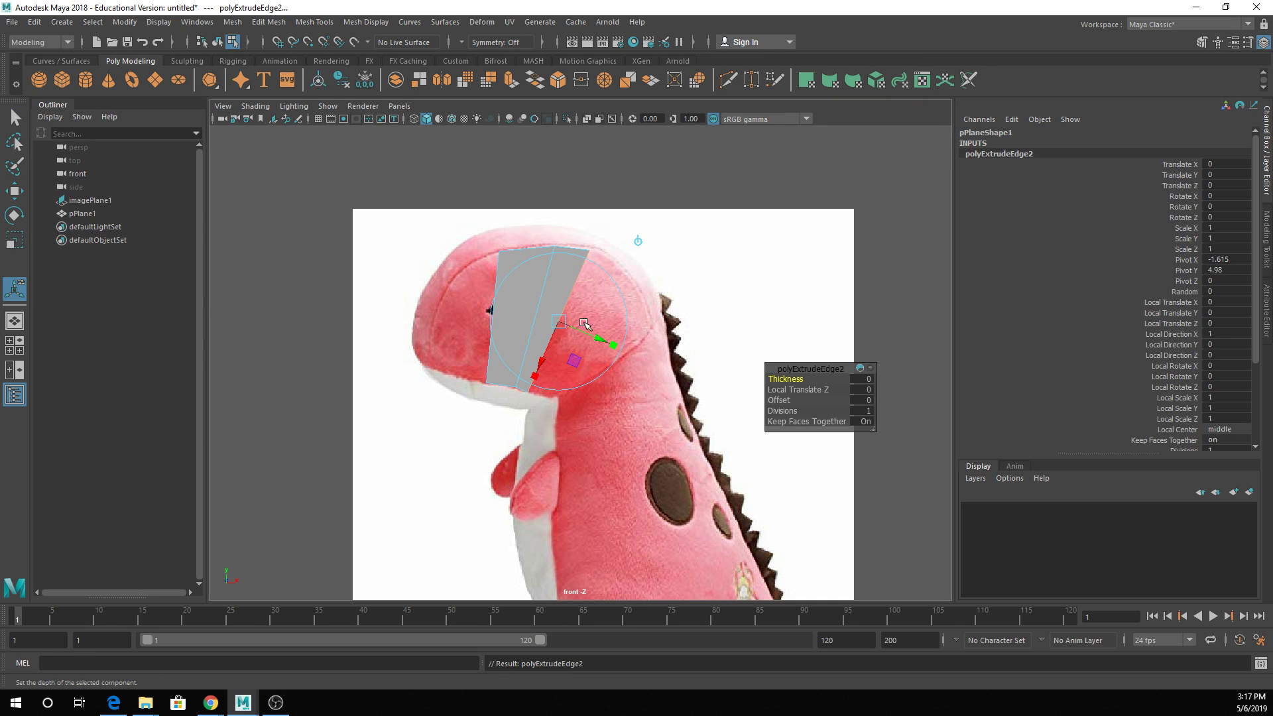
pyautogui.moveTo(569, 325); pyautogui.dragTo(600, 260)
pyautogui.press('q')
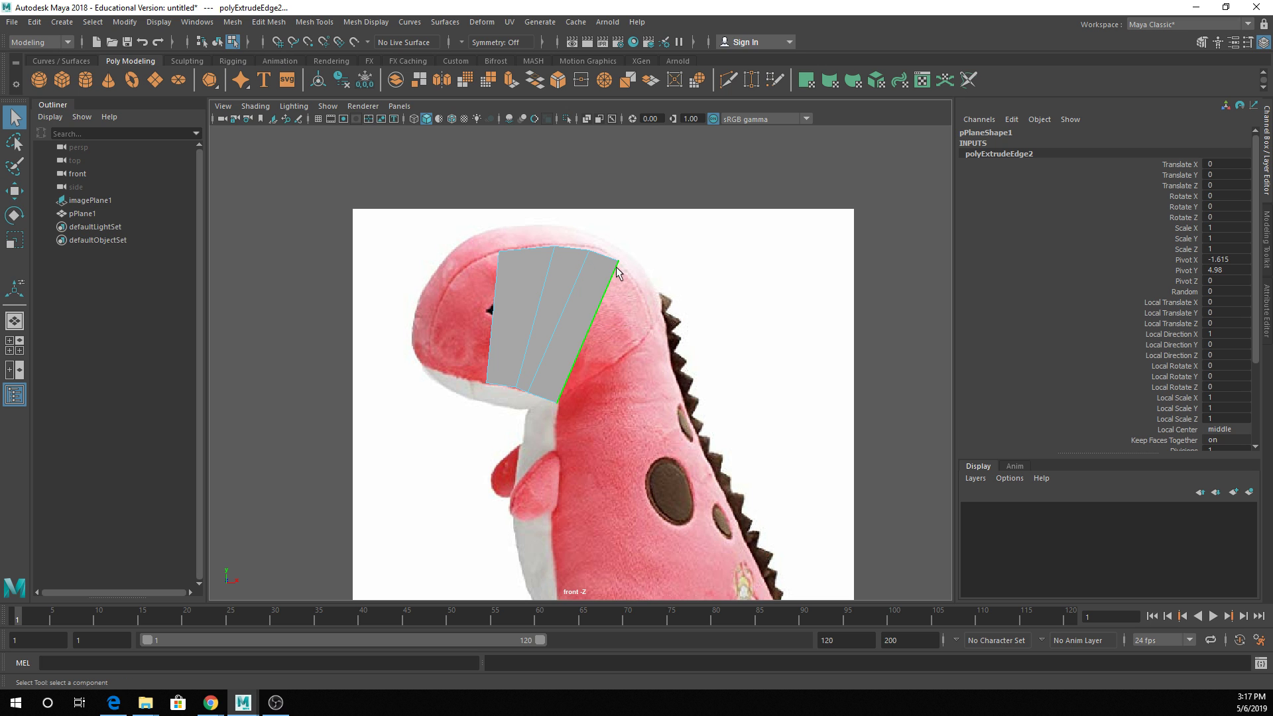
# Move the upper vertex of the rear edge down to the seam at the back of the head.
pyautogui.moveTo(601, 262); pyautogui.dragTo(587, 264, button='right')
pyautogui.click(616, 260)
pyautogui.press('w')
pyautogui.moveTo(619, 260); pyautogui.dragTo(655, 333)
pyautogui.press('q')
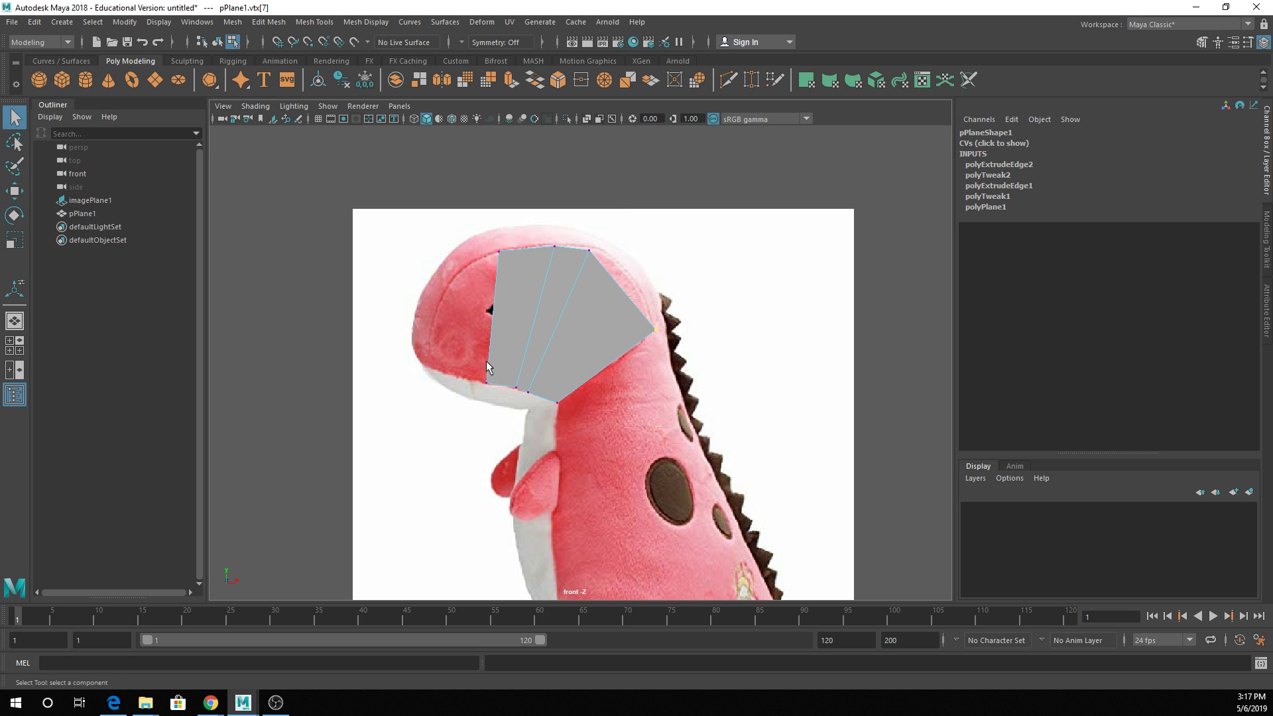
# Shift the plane's lower front vertices toward the snout and its upper rear vertex toward the back of the head seam.
pyautogui.moveTo(528, 402); pyautogui.dragTo(504, 380)
pyautogui.press('w')
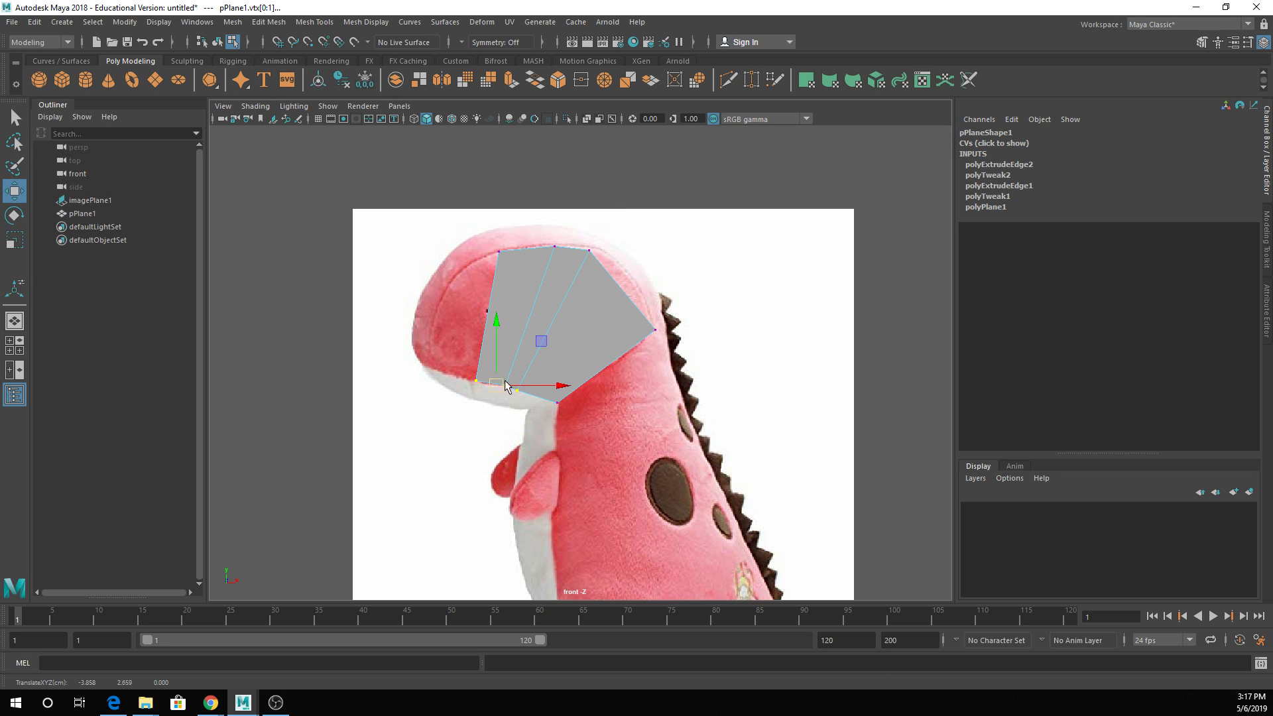
pyautogui.press('q')
pyautogui.press('w')
pyautogui.click(589, 251)
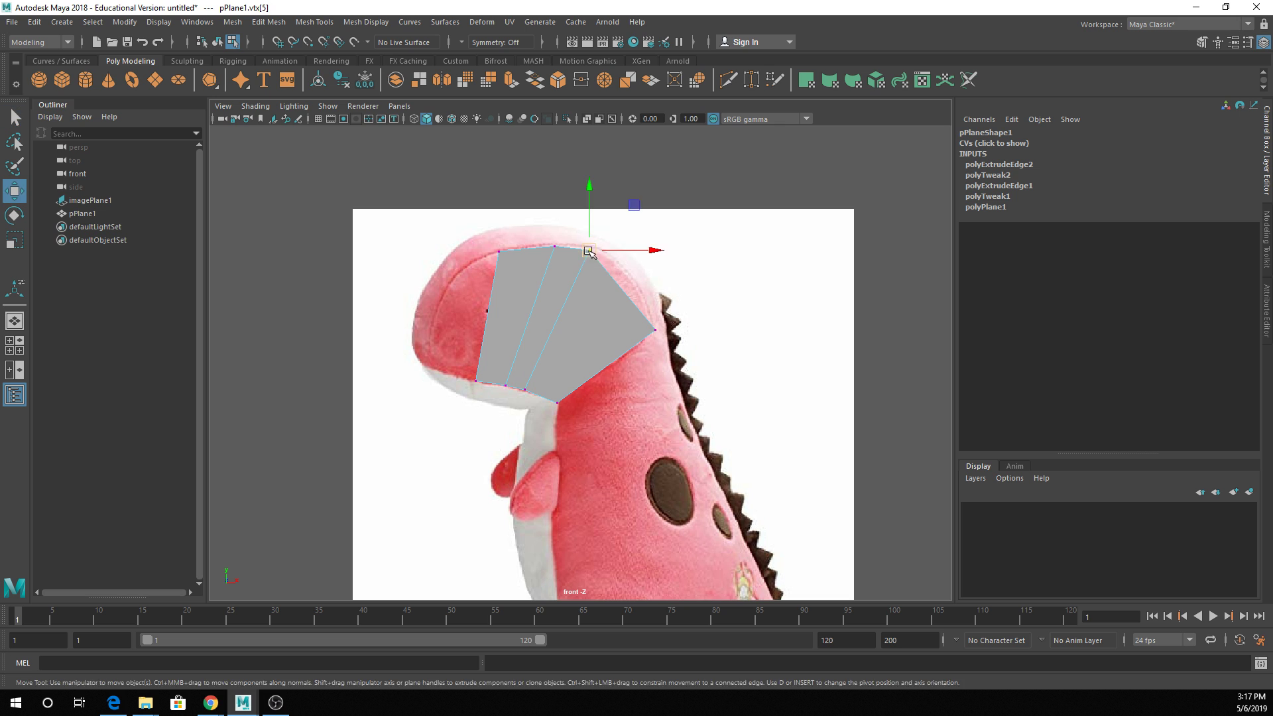
pyautogui.moveTo(589, 251); pyautogui.dragTo(609, 255)
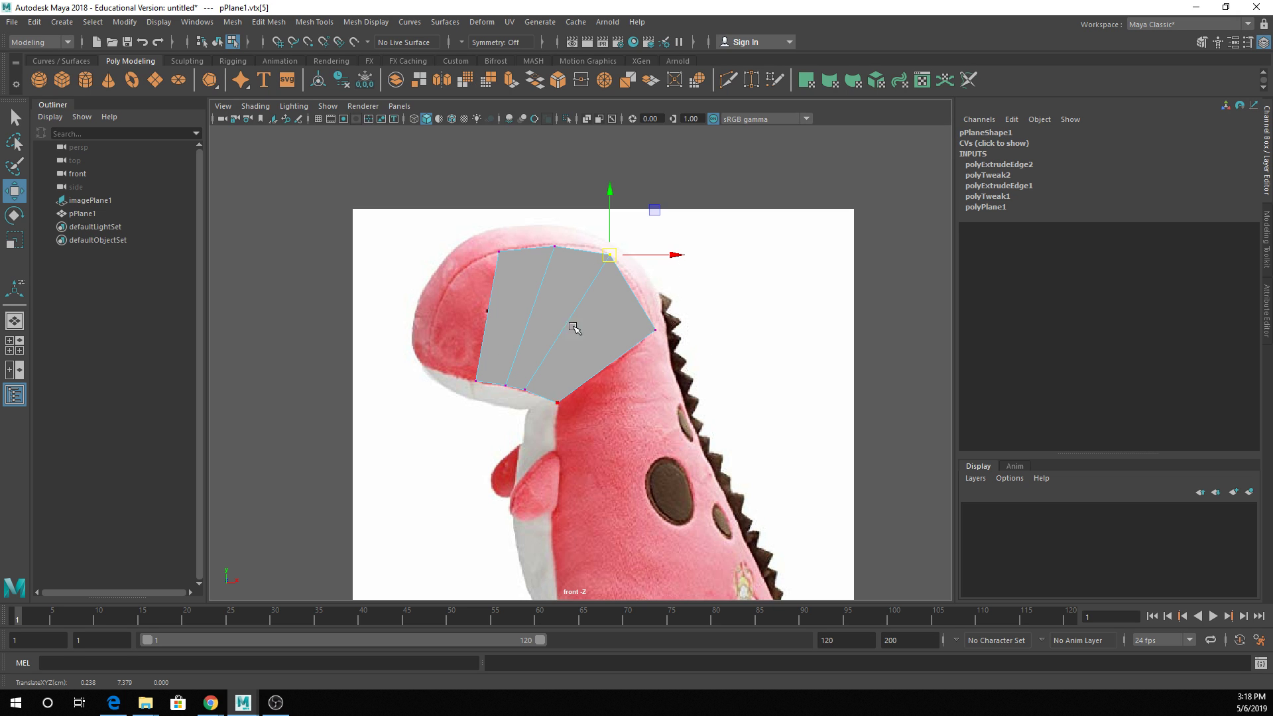
# Extrude the plane's front edge toward the snout, fitting it inside the head seam.
pyautogui.press('q')
pyautogui.rightClick(494, 275)
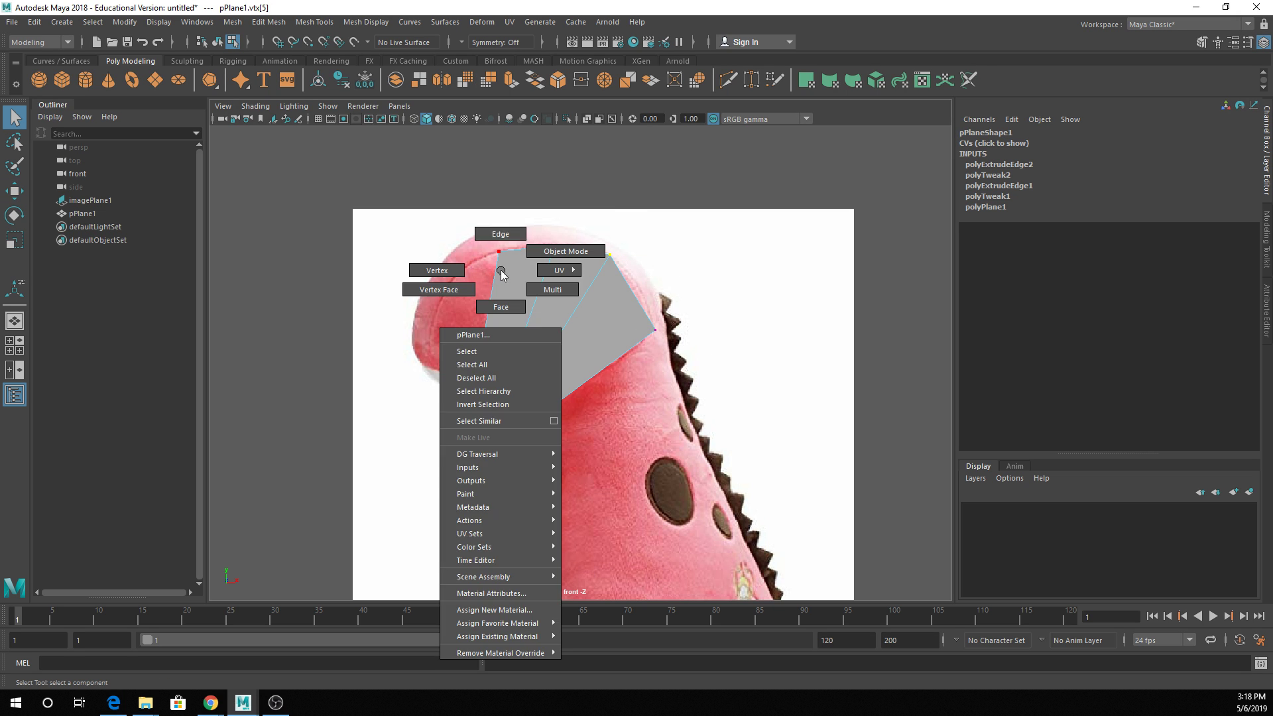
pyautogui.click(499, 237)
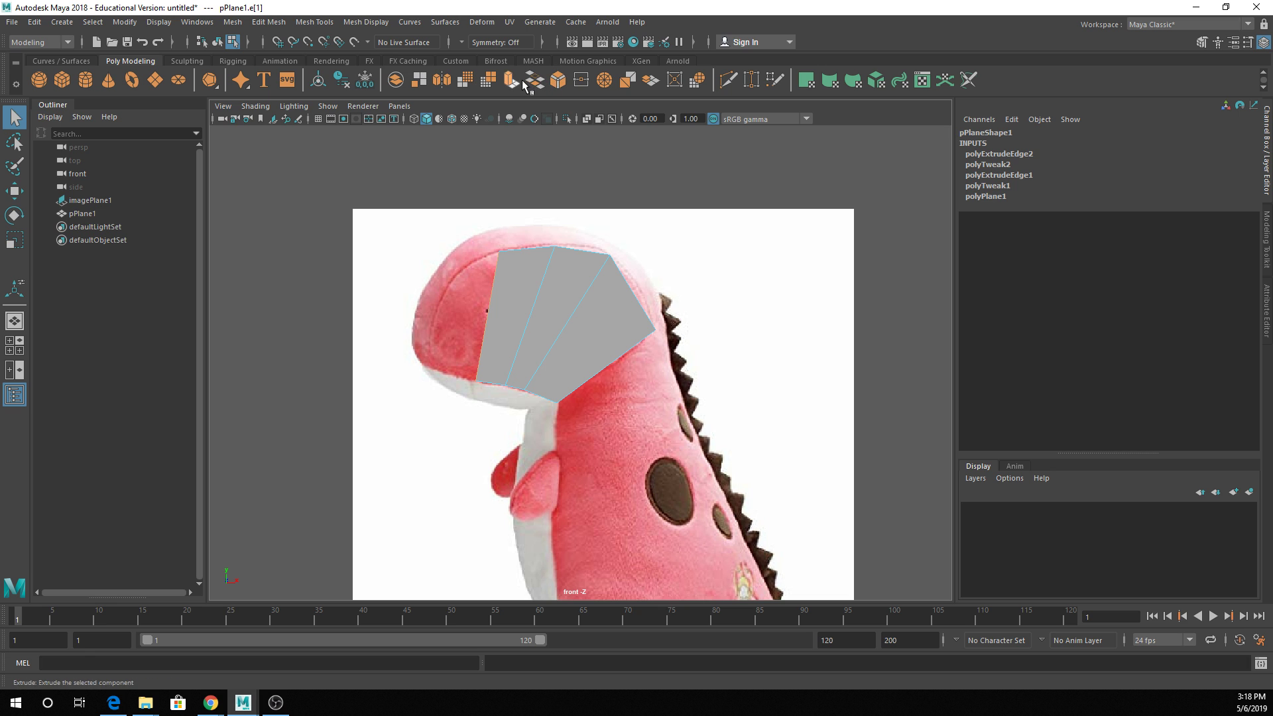
pyautogui.hotkey('ctrl', 'e')
pyautogui.press('w')
pyautogui.moveTo(488, 316); pyautogui.dragTo(435, 321)
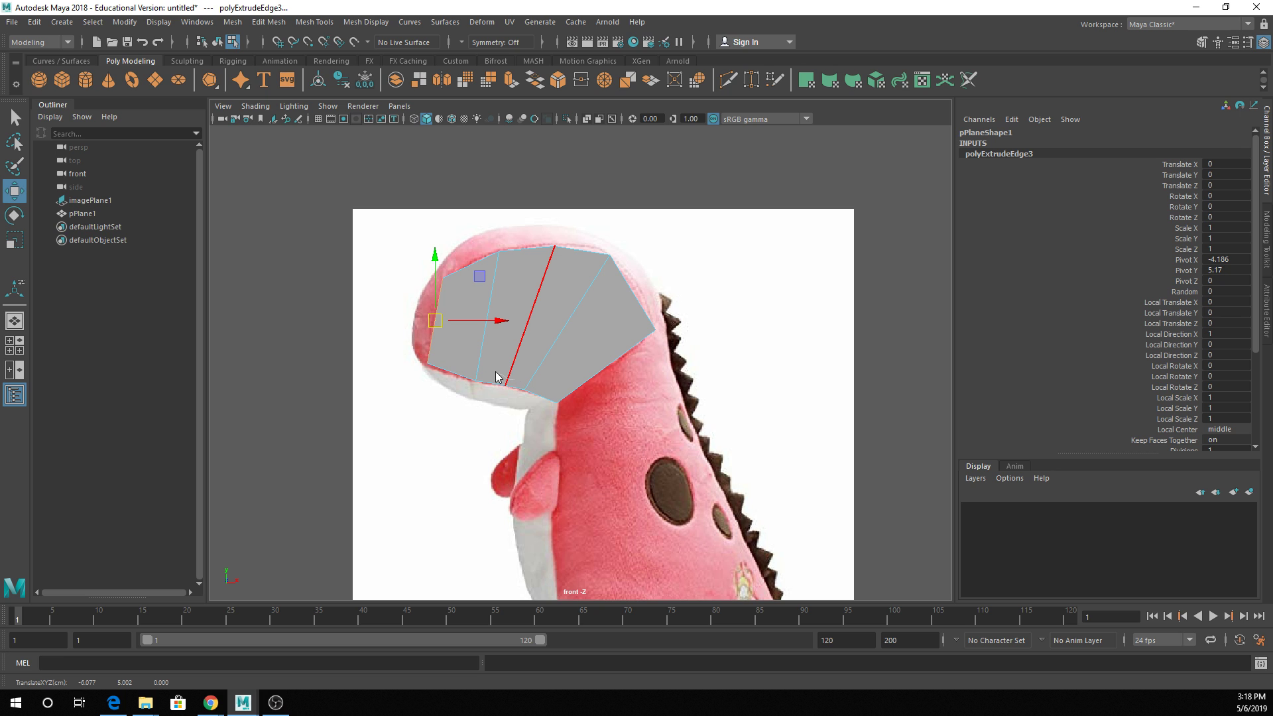
# Reposition the lower vertices along the jaw seam to space the head's faces more evenly.
pyautogui.moveTo(511, 320); pyautogui.dragTo(441, 321, button='right')
pyautogui.click(464, 377)
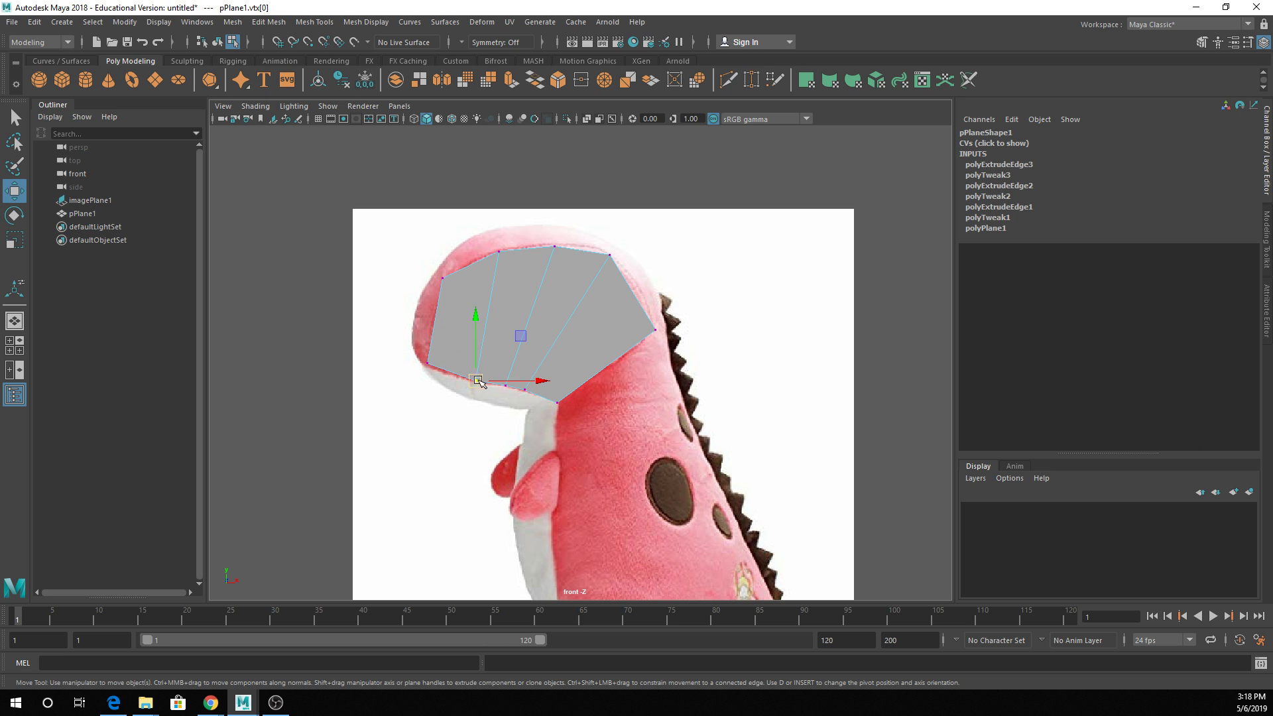
pyautogui.press('q')
pyautogui.click(530, 390)
pyautogui.press('w')
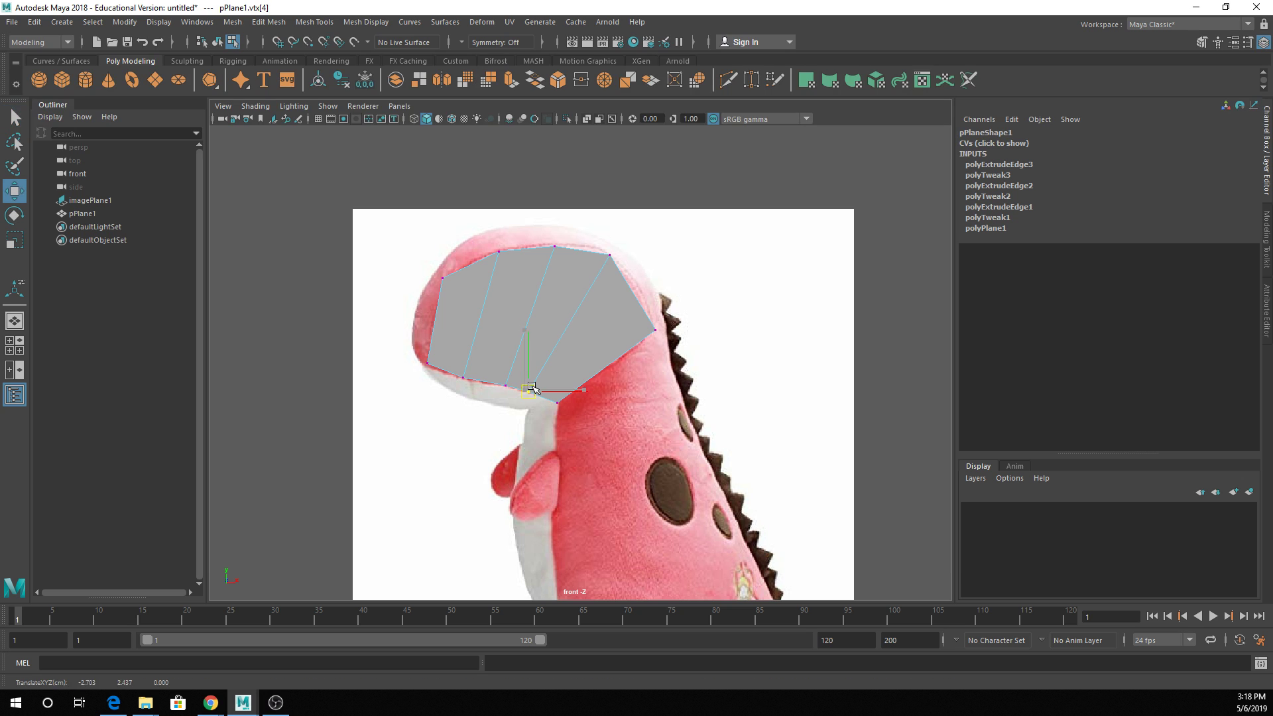
pyautogui.press('q')
pyautogui.moveTo(555, 240); pyautogui.dragTo(595, 204, button='right')
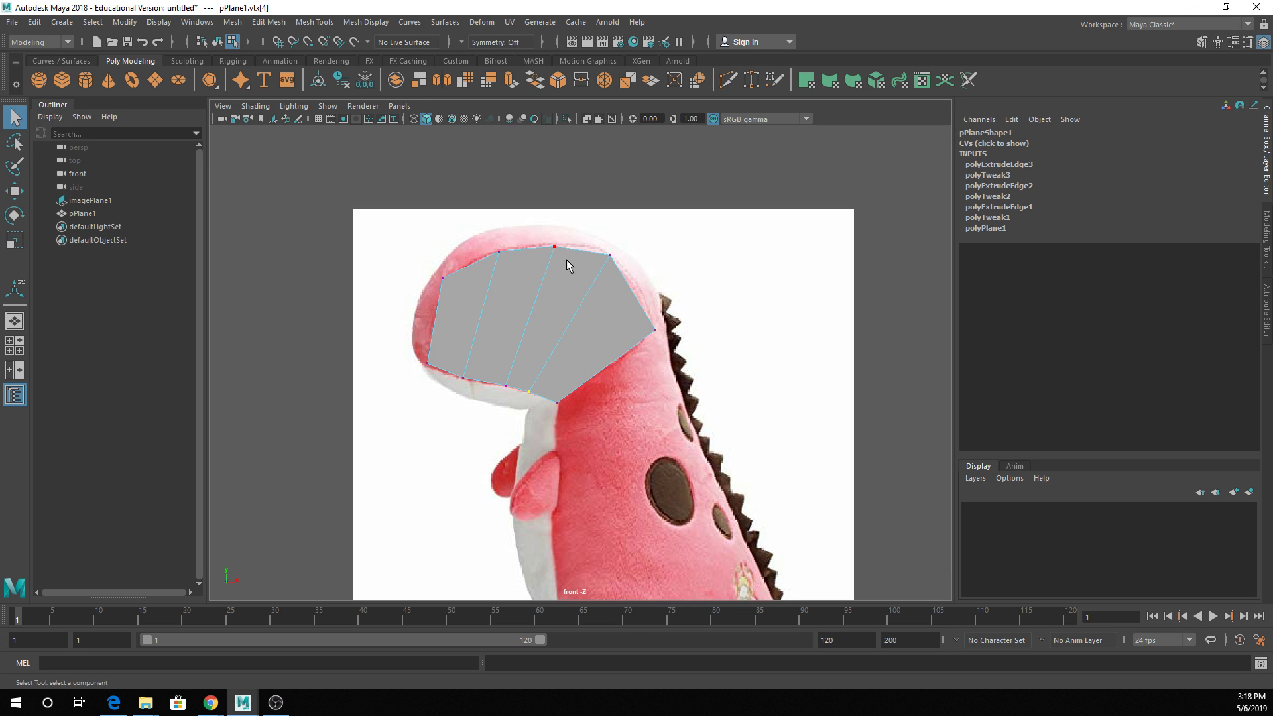
# Open the pink dinosaur reference picture from the Plushies folder in Paint for a look, and return to Maya.
pyautogui.click(612, 217)
pyautogui.scroll(-5, 715, 380)
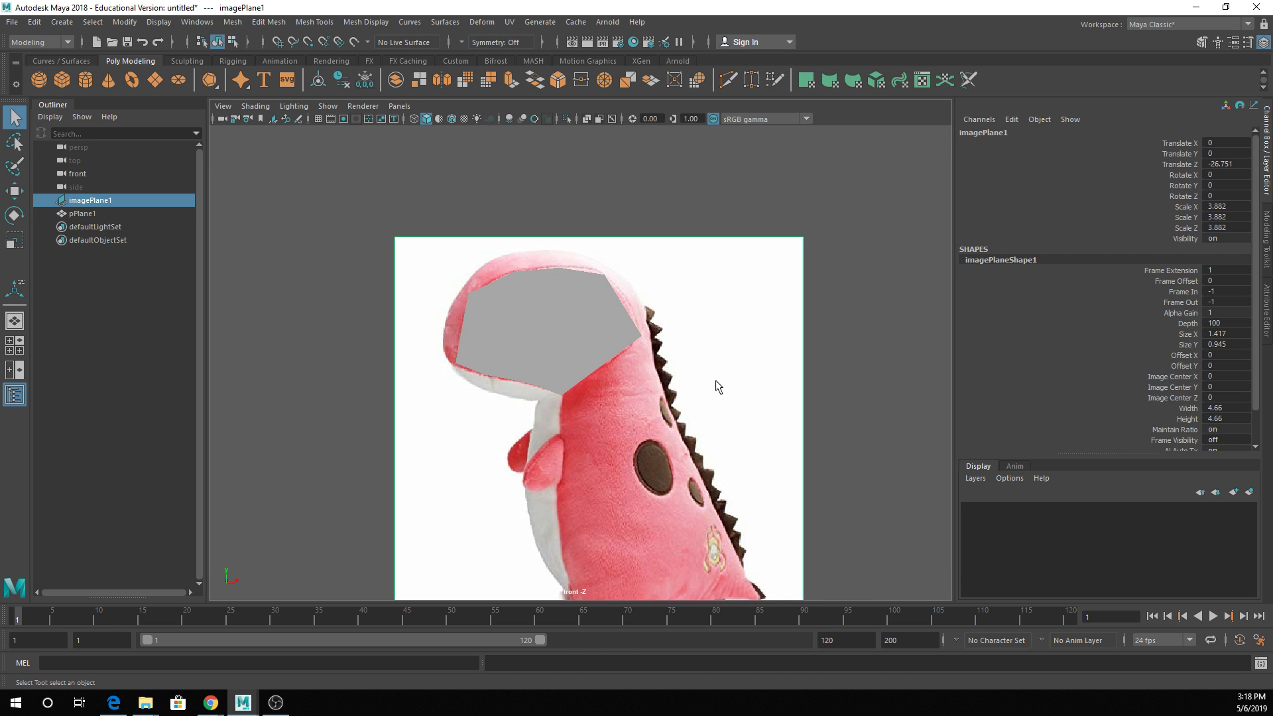
pyautogui.keyDown('alt'); pyautogui.moveTo(714, 380); pyautogui.dragTo(705, 311, button='middle'); pyautogui.keyUp('alt')
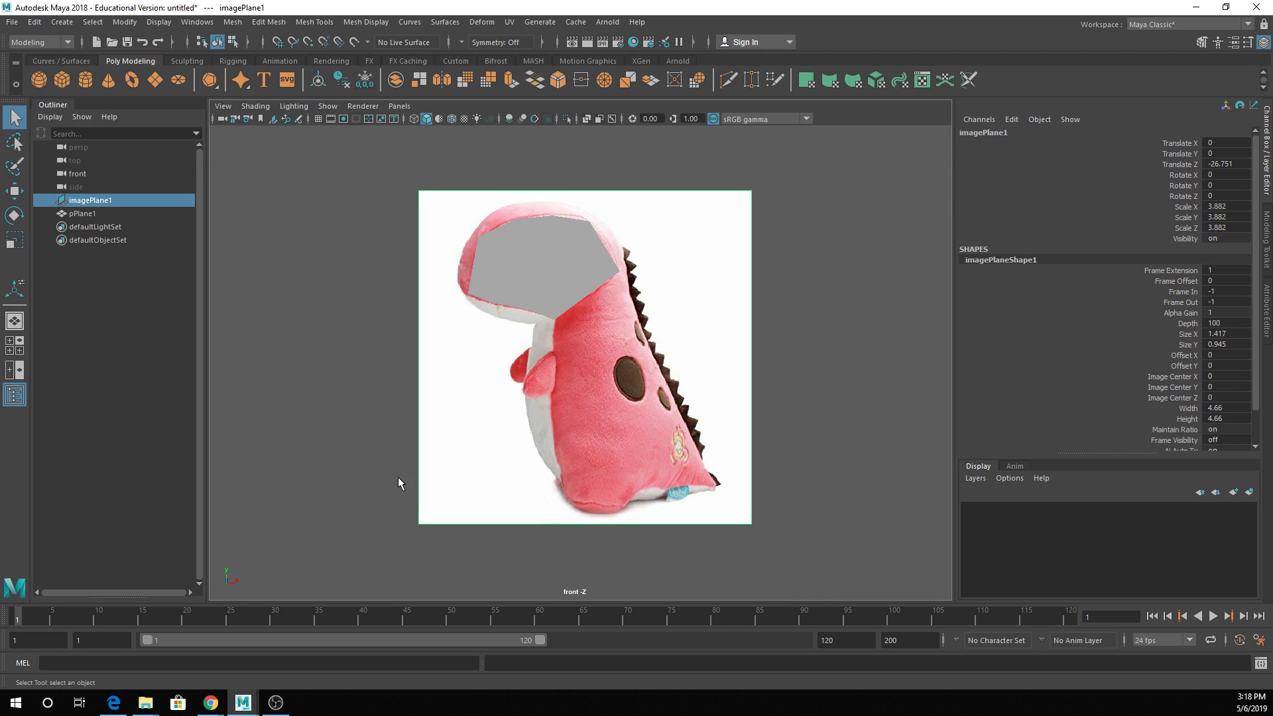
pyautogui.moveTo(146, 702)
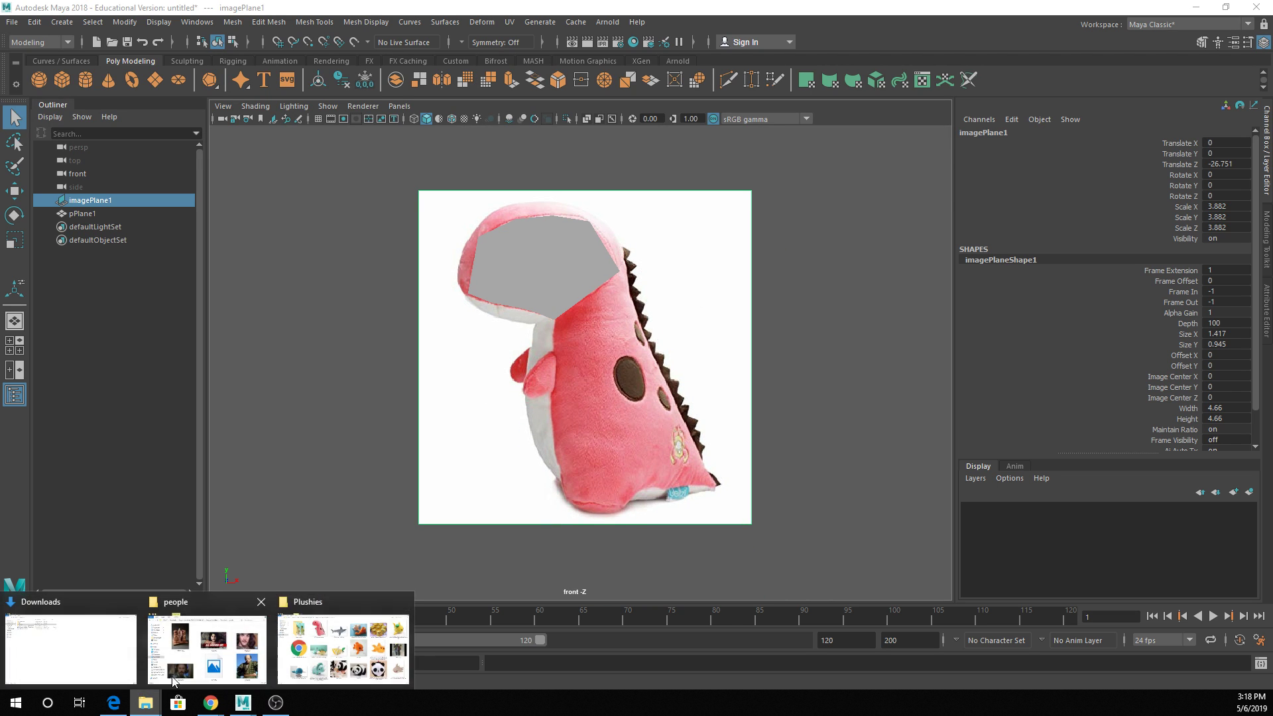
pyautogui.click(323, 635)
pyautogui.rightClick(396, 135)
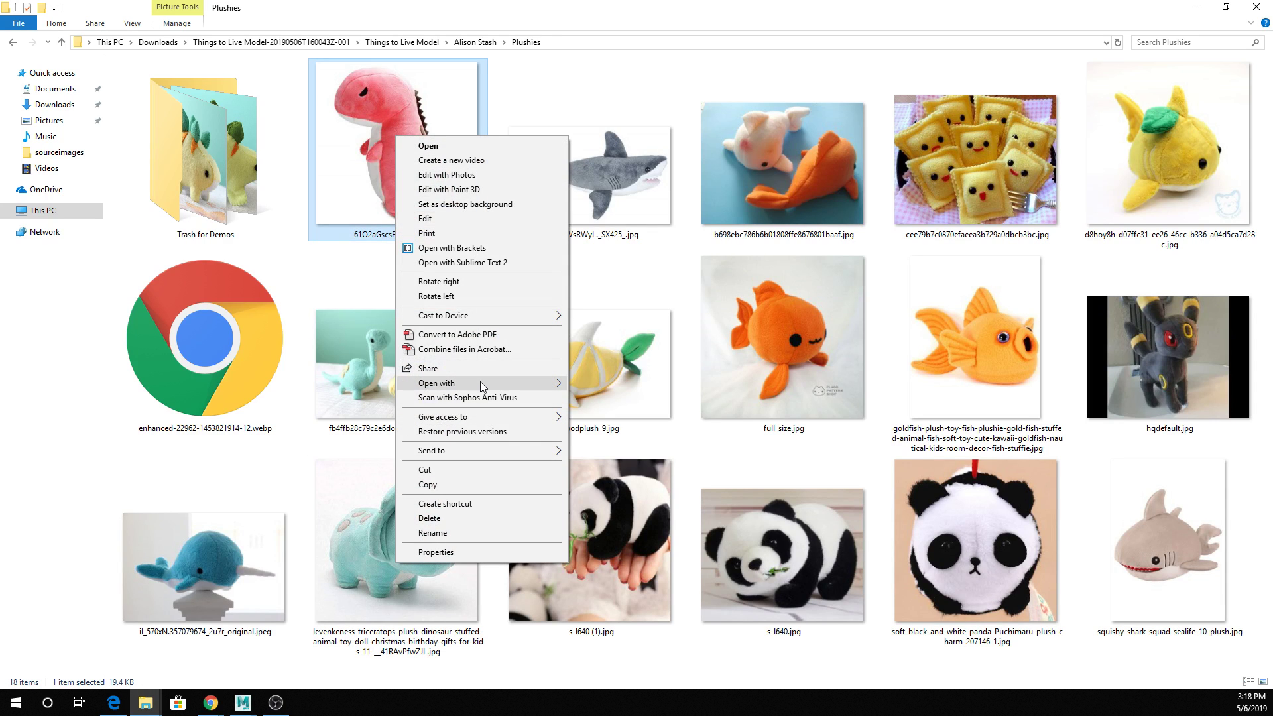
pyautogui.moveTo(487, 386)
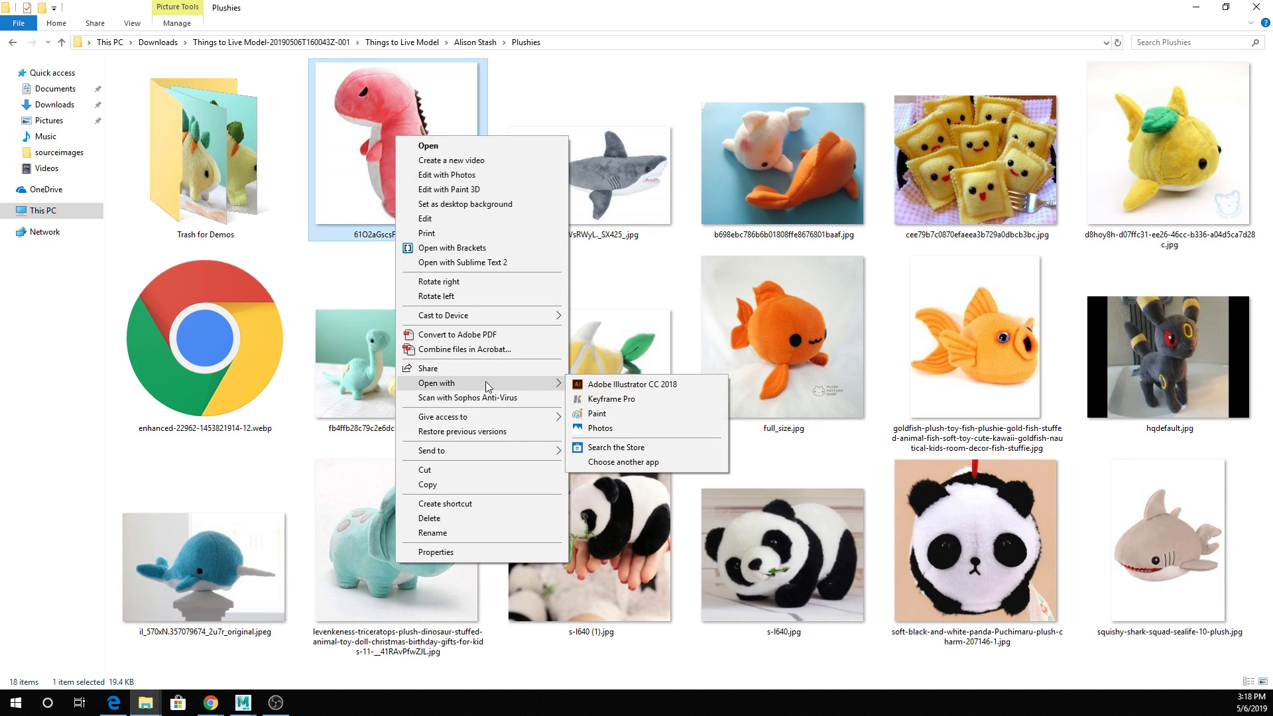
pyautogui.click(611, 413)
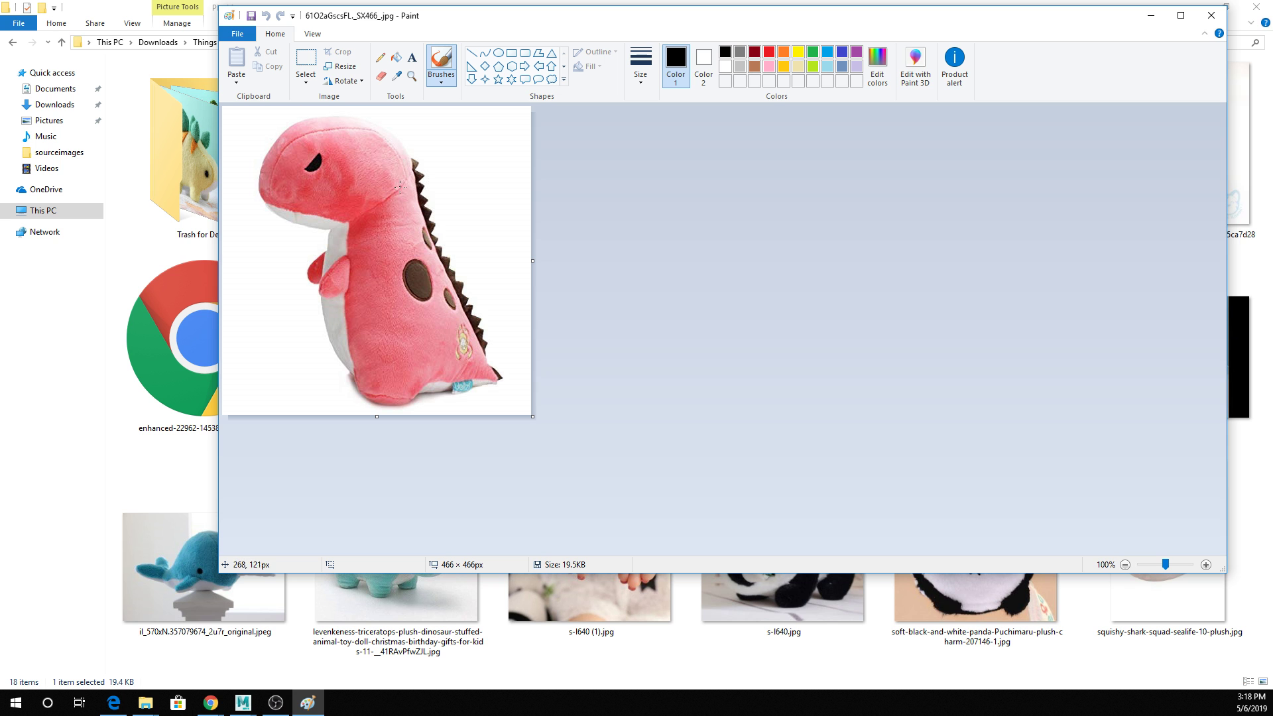
pyautogui.click(1151, 15)
pyautogui.click(1196, 7)
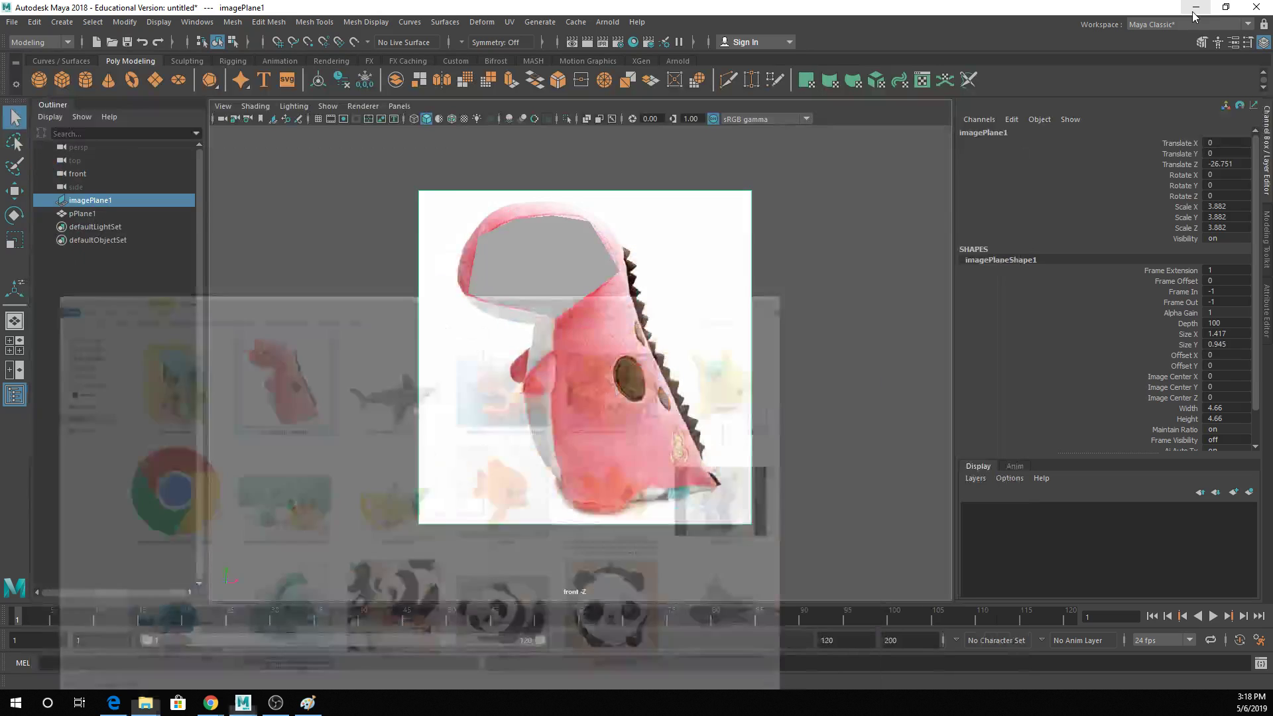
# Move the head's side plane away from the grid centre along Z to about 2.38.
pyautogui.click(599, 248)
pyautogui.press('space')
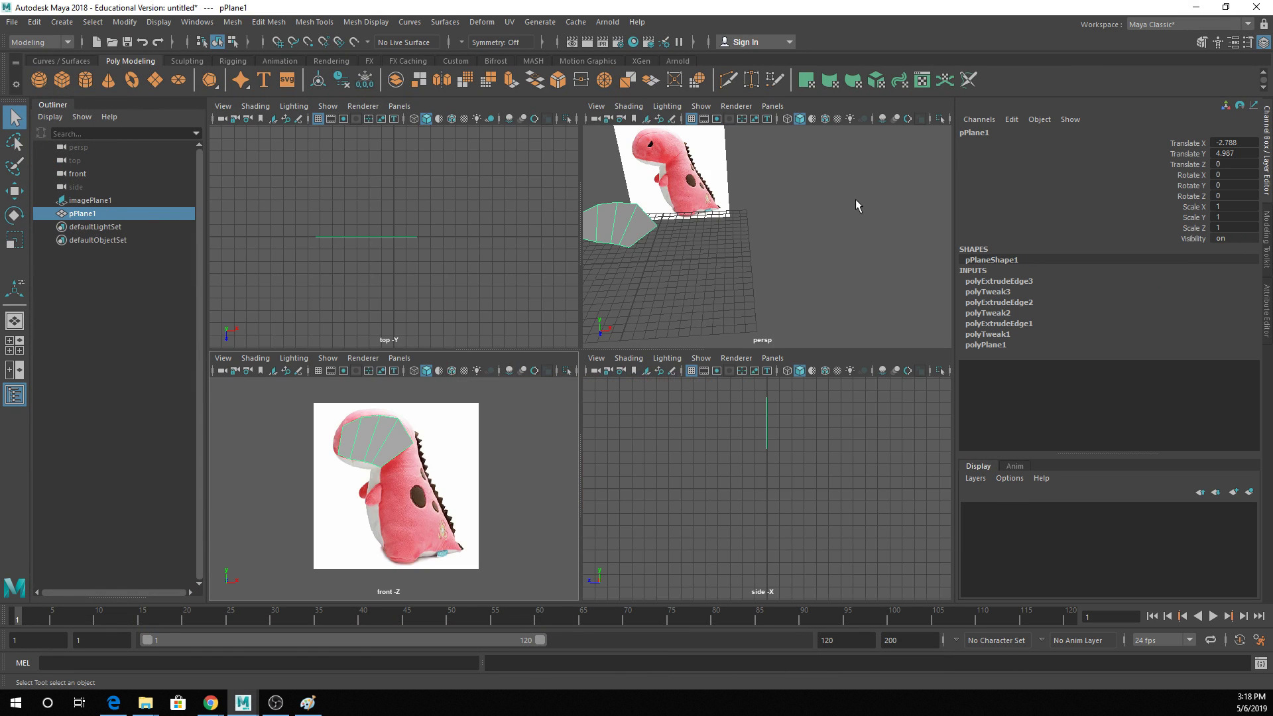
pyautogui.keyDown('alt'); pyautogui.moveTo(675, 237); pyautogui.dragTo(701, 150); pyautogui.keyUp('alt')
pyautogui.press('w')
pyautogui.moveTo(620, 189); pyautogui.dragTo(600, 199)
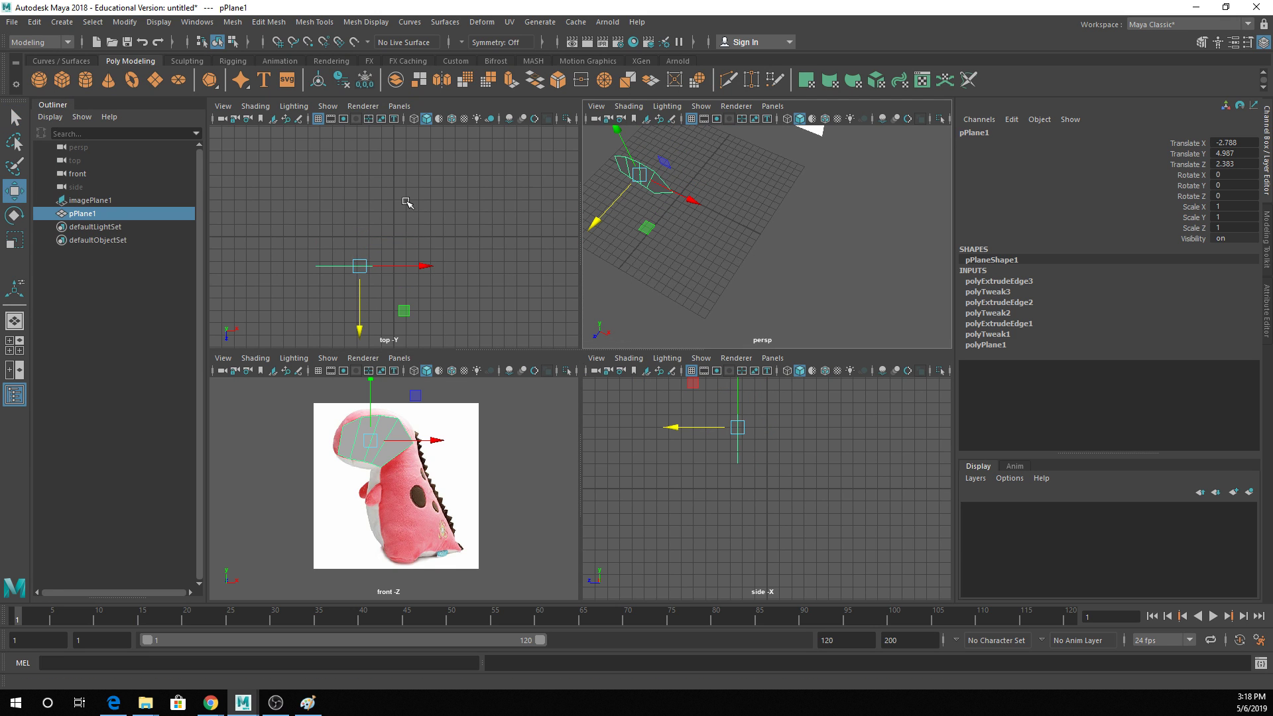
# Create a polygon plane about 4.56 by 3.08 in the top view and set its translation to 0 on all axes.
pyautogui.press('space')
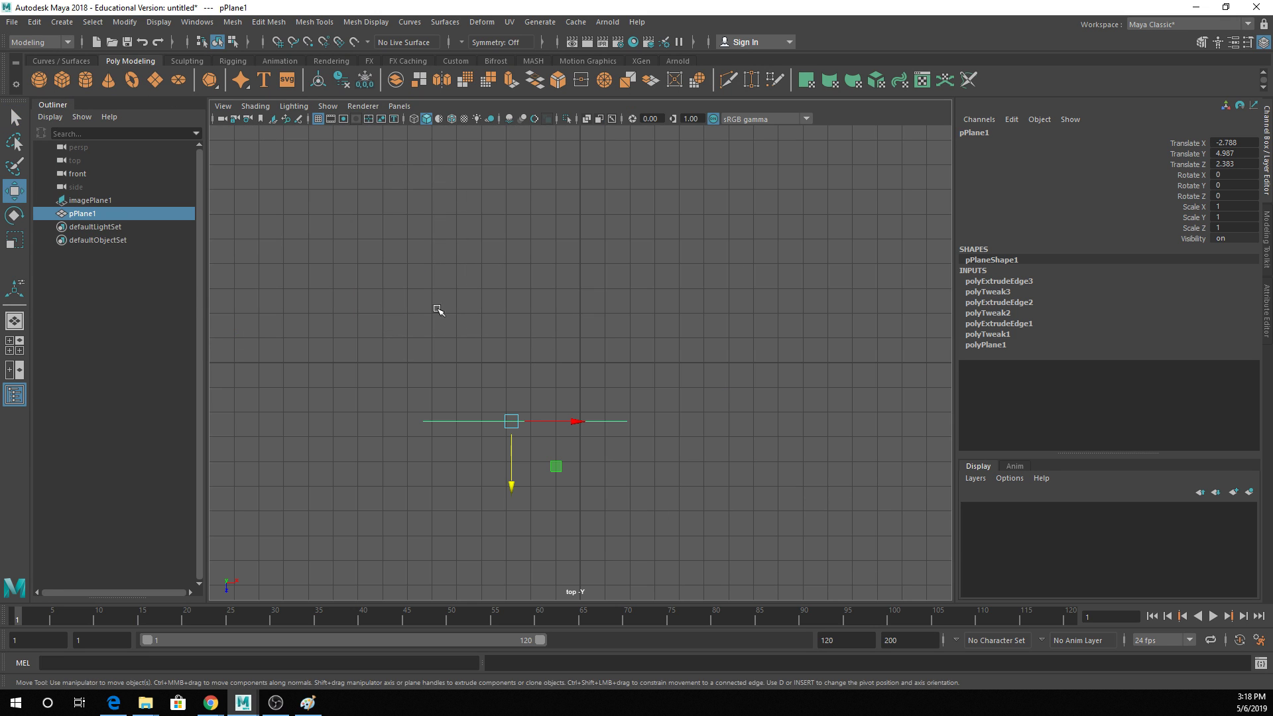
pyautogui.press('g')
pyautogui.moveTo(453, 337); pyautogui.dragTo(565, 412)
pyautogui.press('w')
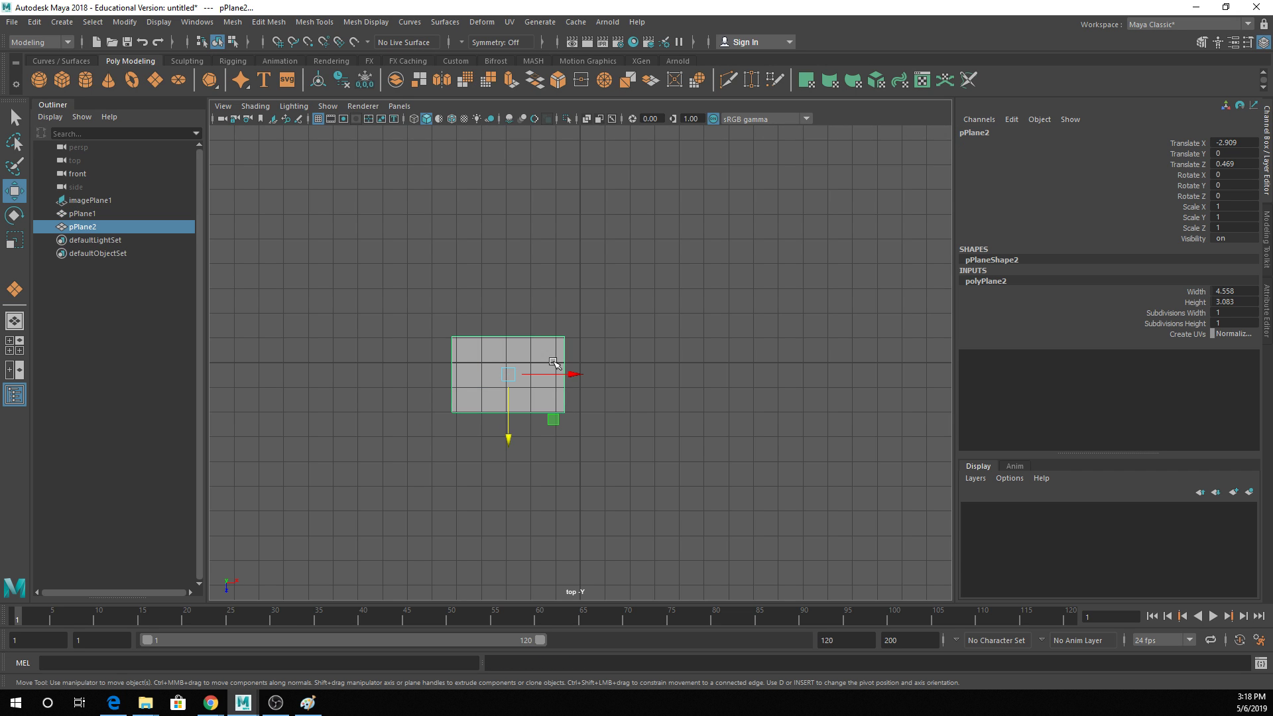
pyautogui.moveTo(1218, 163); pyautogui.dragTo(1228, 143)
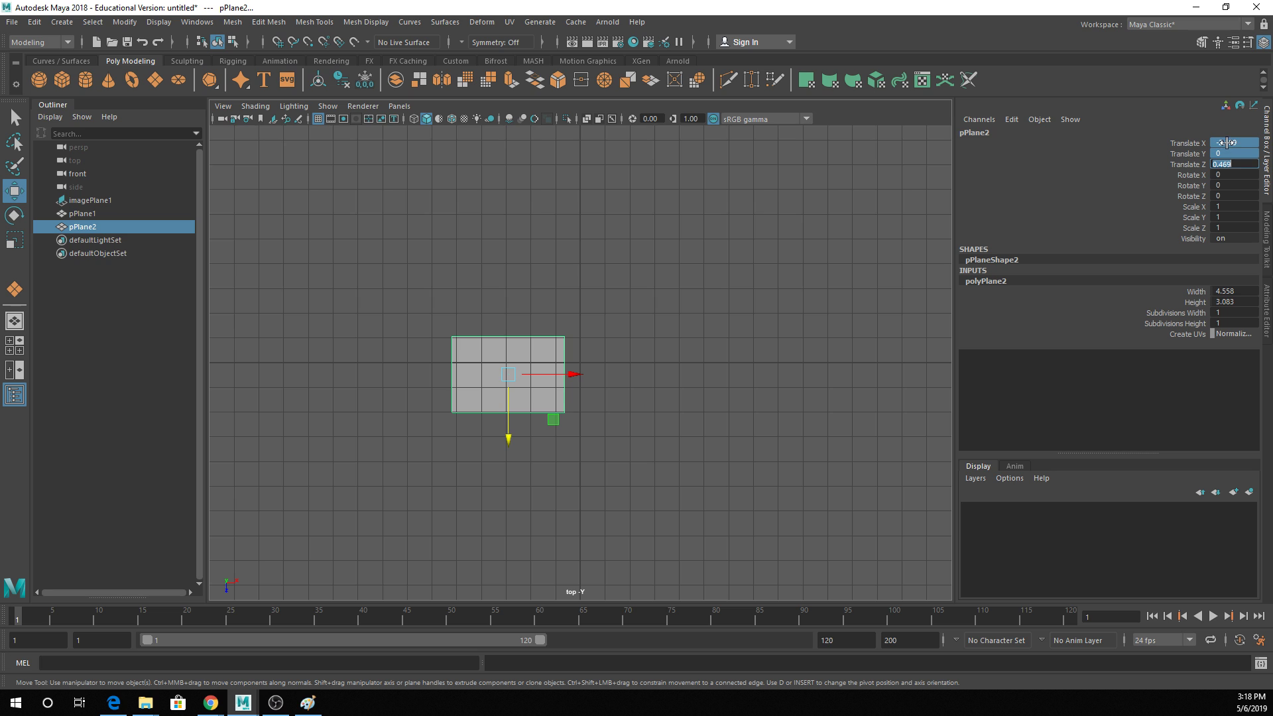
pyautogui.press('Return')
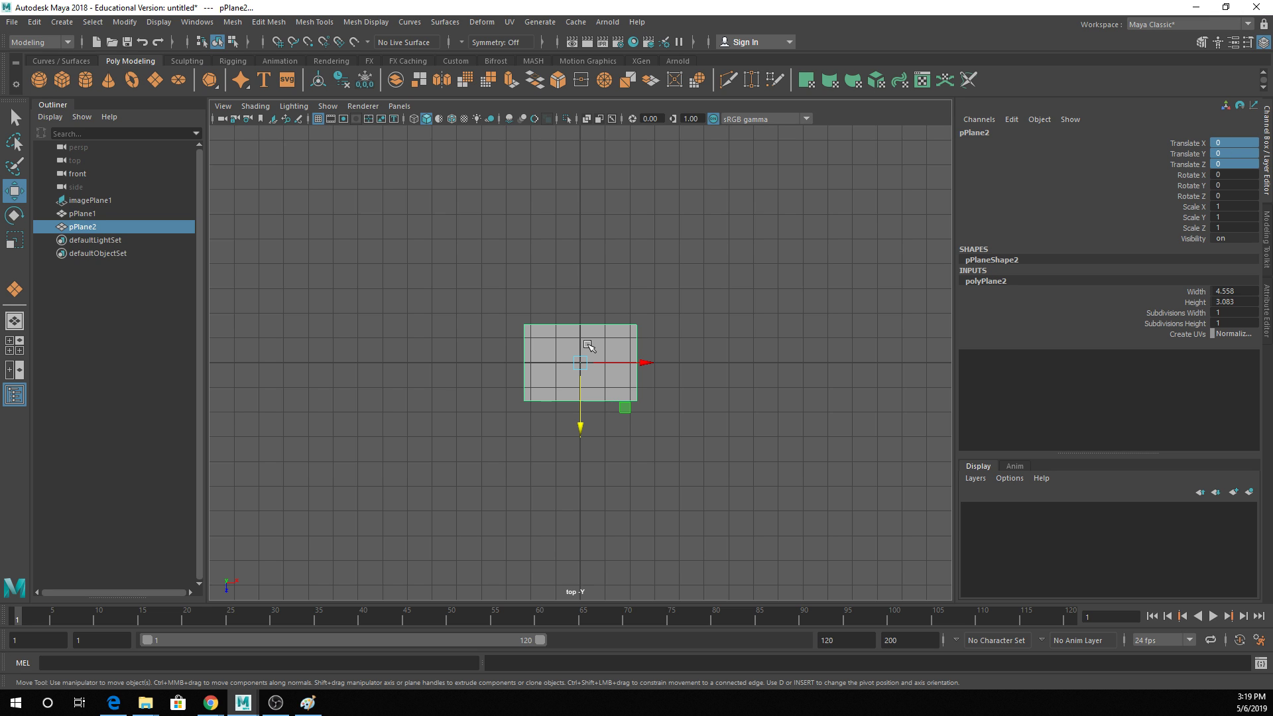
# Move the new plane onto the top of the head in the front view, to about X -2.19 and Y 7.81.
pyautogui.press('space')
pyautogui.moveTo(671, 154); pyautogui.dragTo(659, 106)
pyautogui.scroll(2, 458, 426)
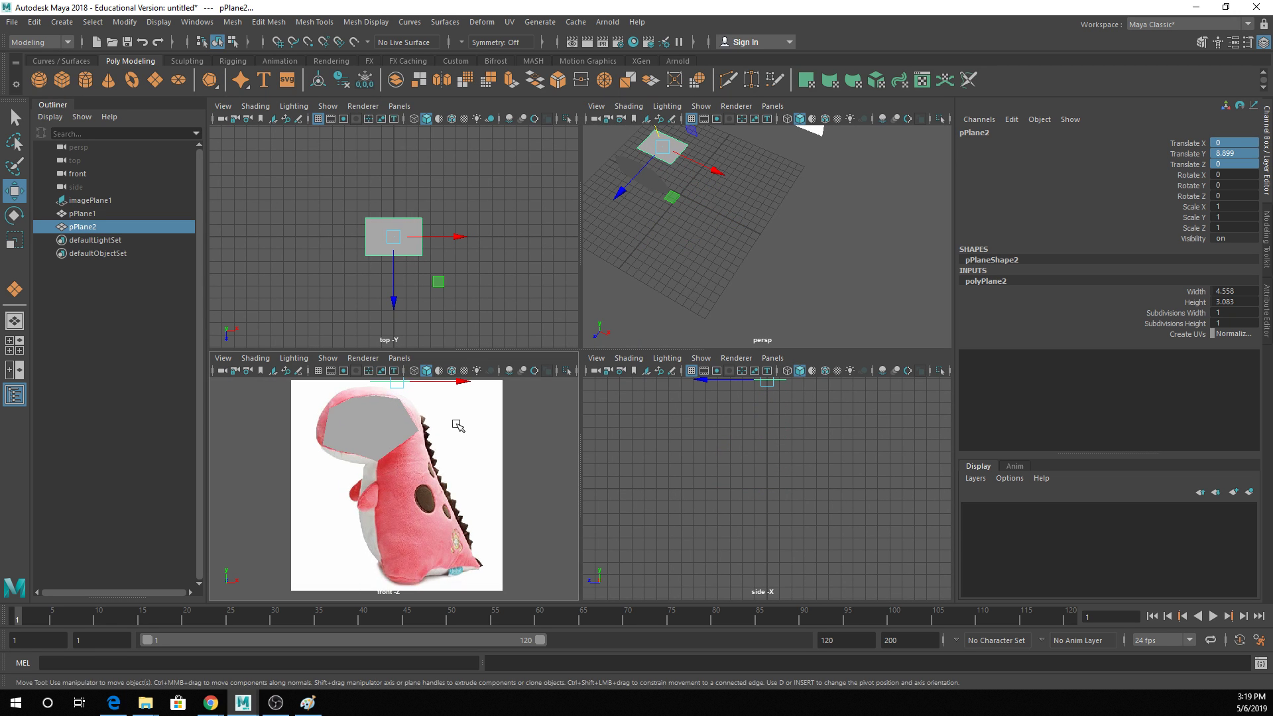
pyautogui.scroll(4, 457, 424)
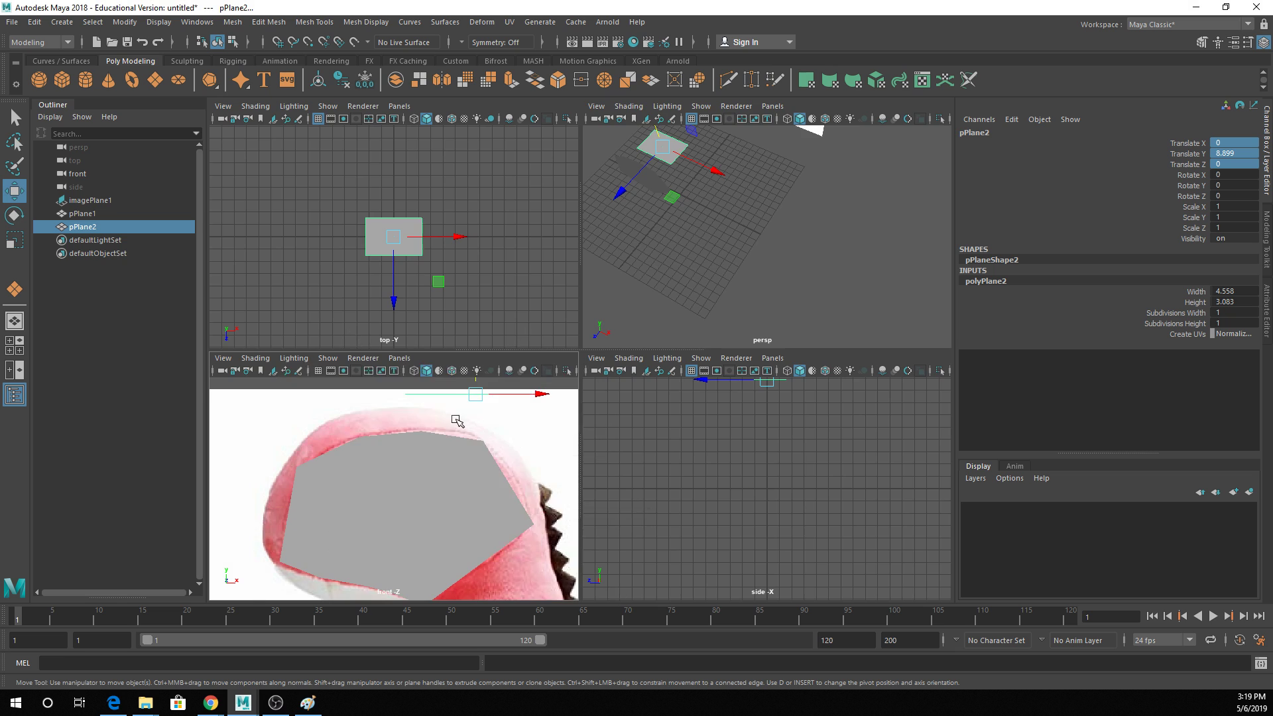
pyautogui.press('space')
pyautogui.moveTo(740, 161); pyautogui.dragTo(614, 237)
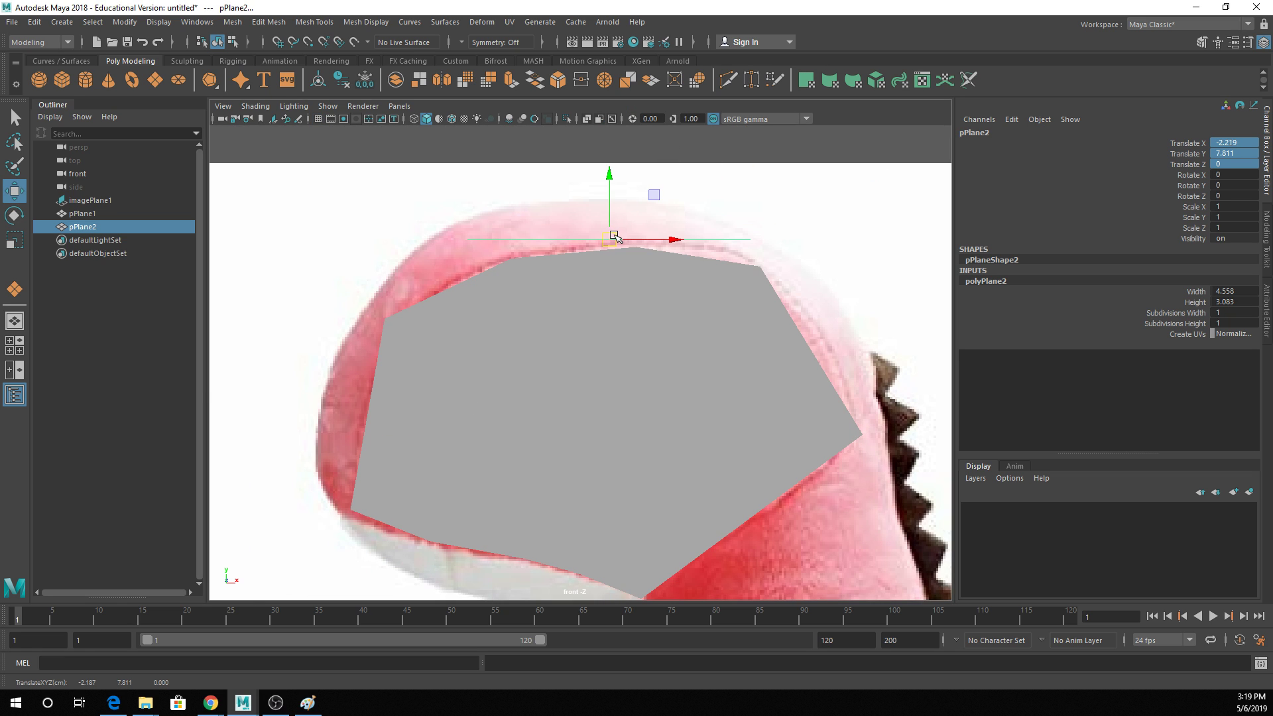
# Move the new plane's front and rear vertices in the front view to line up with the side plane's top corners.
pyautogui.press('q')
pyautogui.moveTo(504, 232); pyautogui.dragTo(500, 231, button='right')
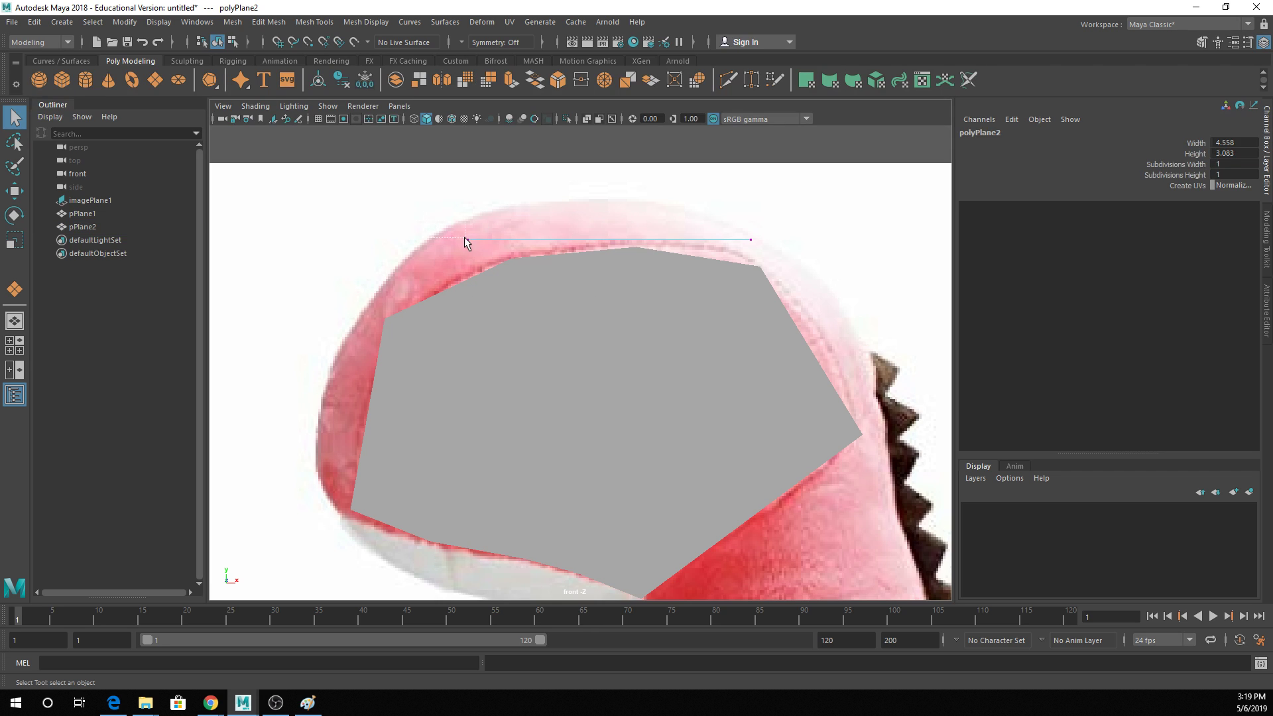
pyautogui.press('w')
pyautogui.moveTo(464, 237); pyautogui.dragTo(635, 239)
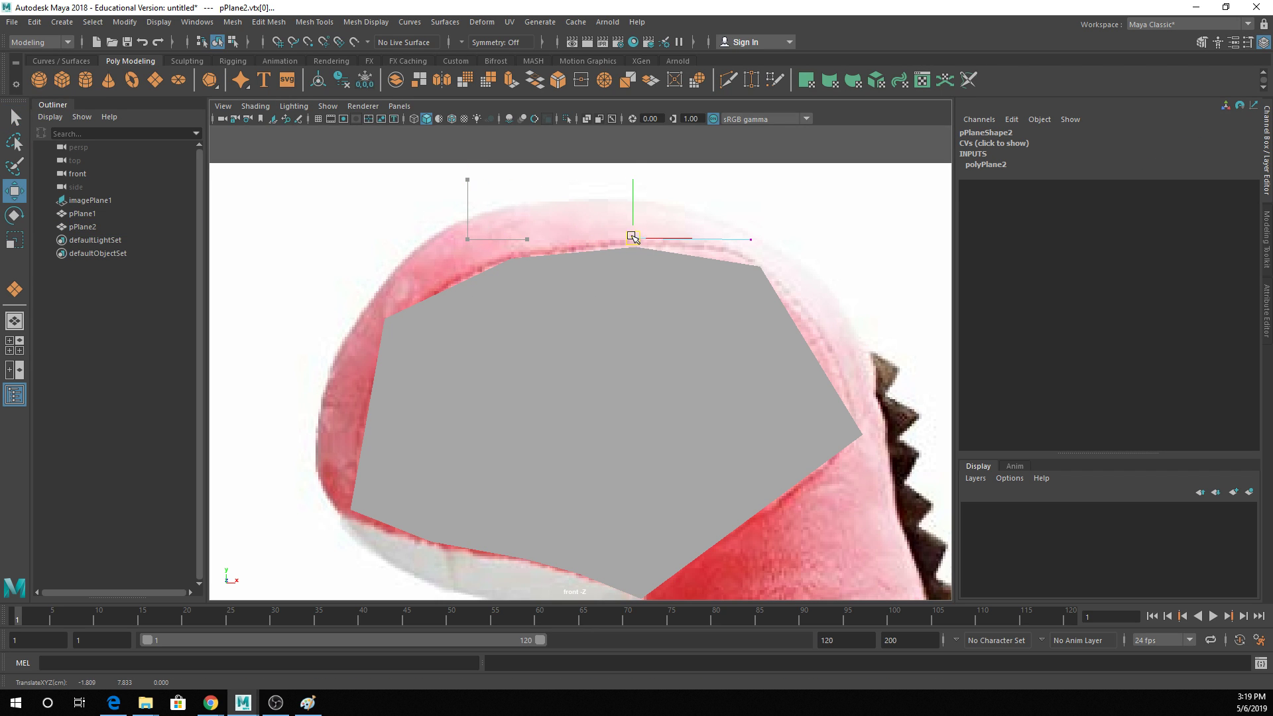
pyautogui.press('q')
pyautogui.click(750, 240)
pyautogui.press('w')
pyautogui.moveTo(750, 240); pyautogui.dragTo(761, 260)
# Extrude the new plane's rear edge down to the side plane's corner at the back of the head.
pyautogui.press('q')
pyautogui.moveTo(754, 264); pyautogui.dragTo(761, 241, button='right')
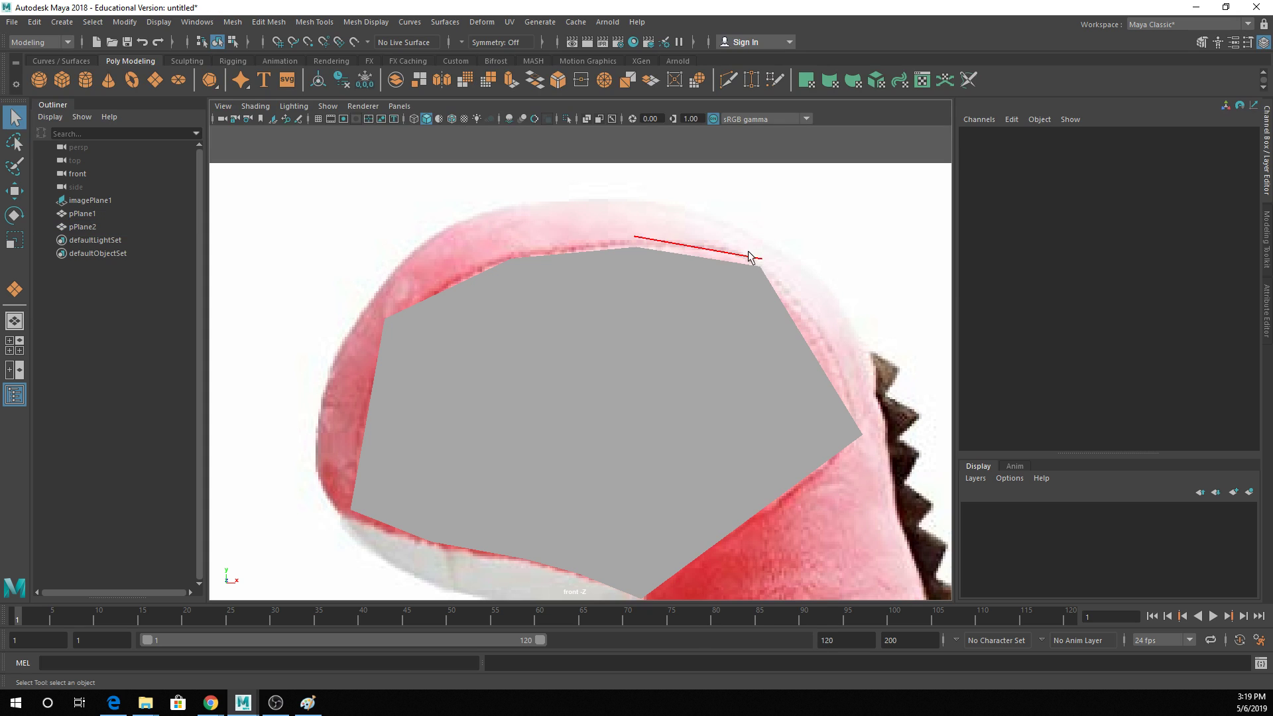
pyautogui.click(732, 253)
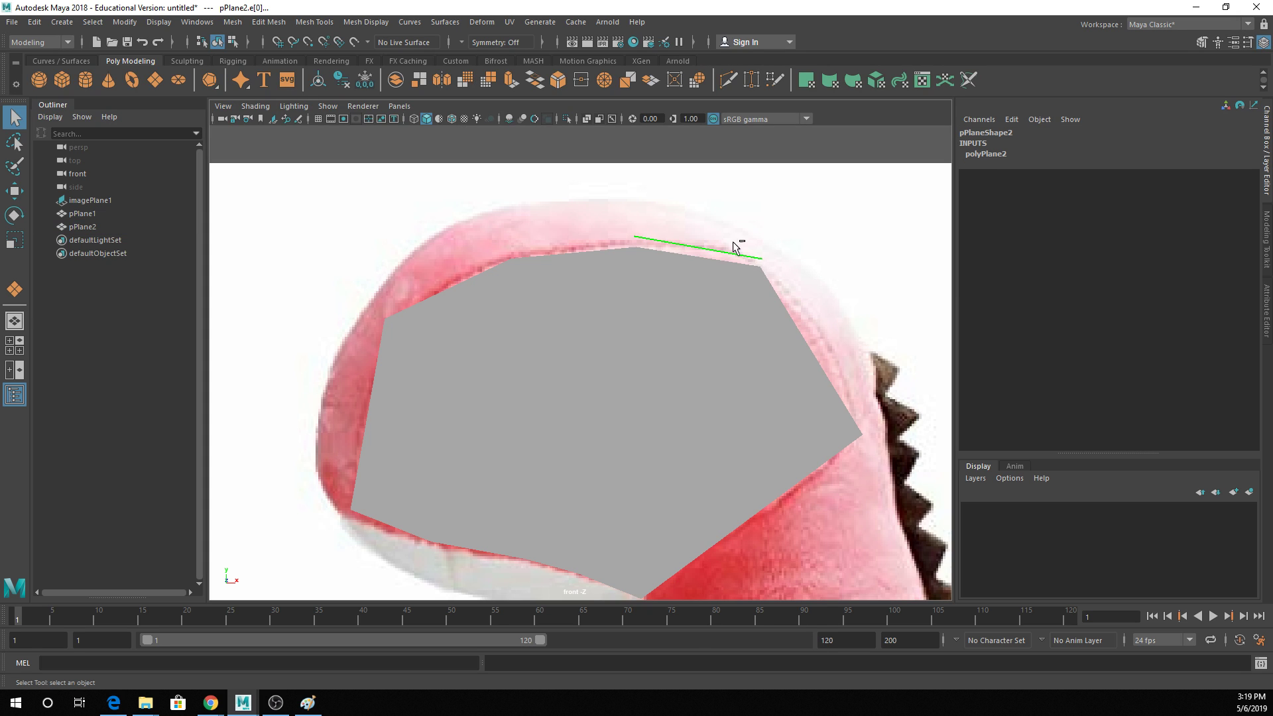
pyautogui.click(518, 86)
pyautogui.press('w')
pyautogui.moveTo(759, 258); pyautogui.dragTo(866, 433)
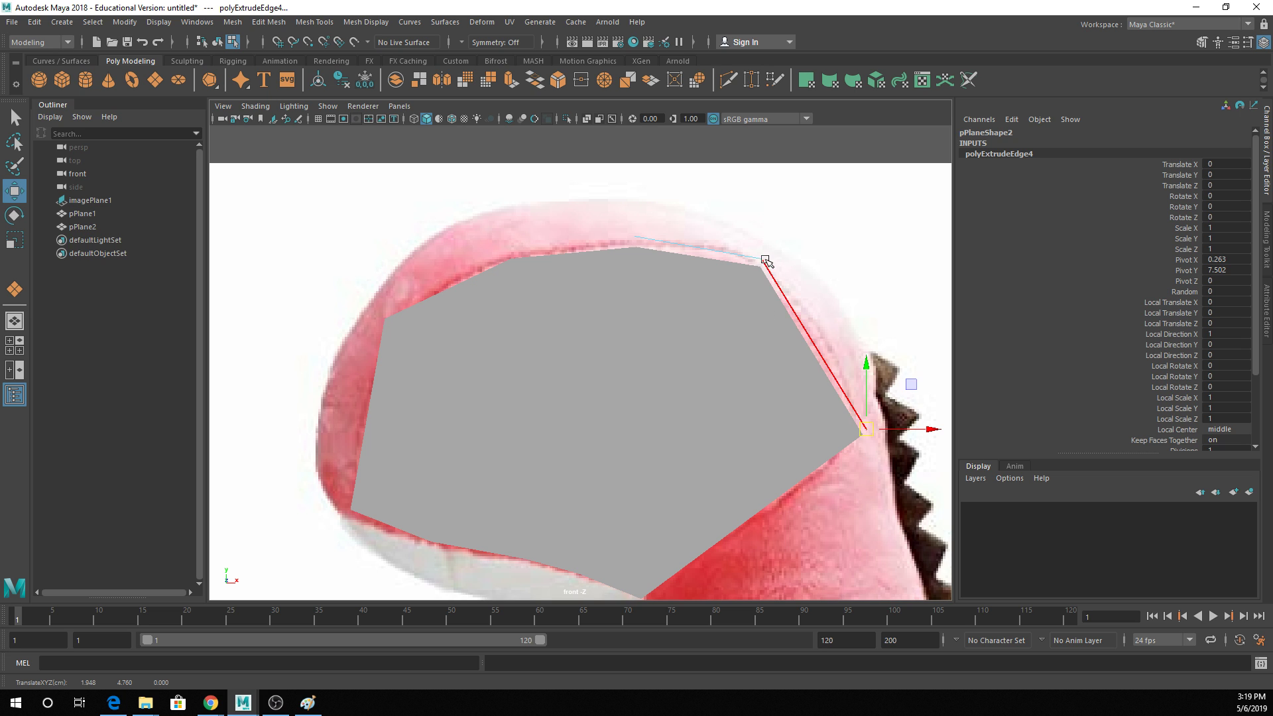
# Extrude the strip's front edge three times, following the side plane's outline over the forehead and down the snout.
pyautogui.click(675, 213)
pyautogui.keyDown('ctrl'); pyautogui.moveTo(675, 213); pyautogui.dragTo(691, 313); pyautogui.keyUp('ctrl')
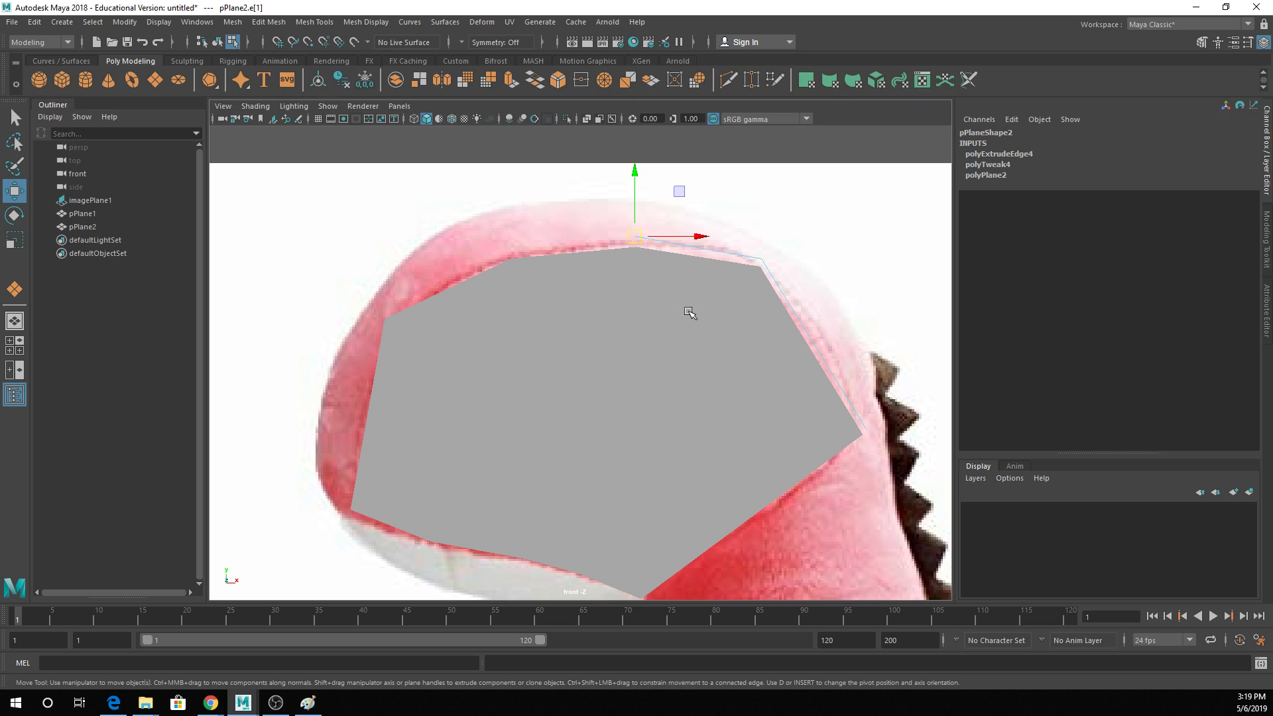
pyautogui.hotkey('ctrl', 'e')
pyautogui.moveTo(635, 236); pyautogui.dragTo(341, 507)
pyautogui.hotkey('ctrl', 'e')
pyautogui.hotkey('ctrl', 'e')
pyautogui.press('q')
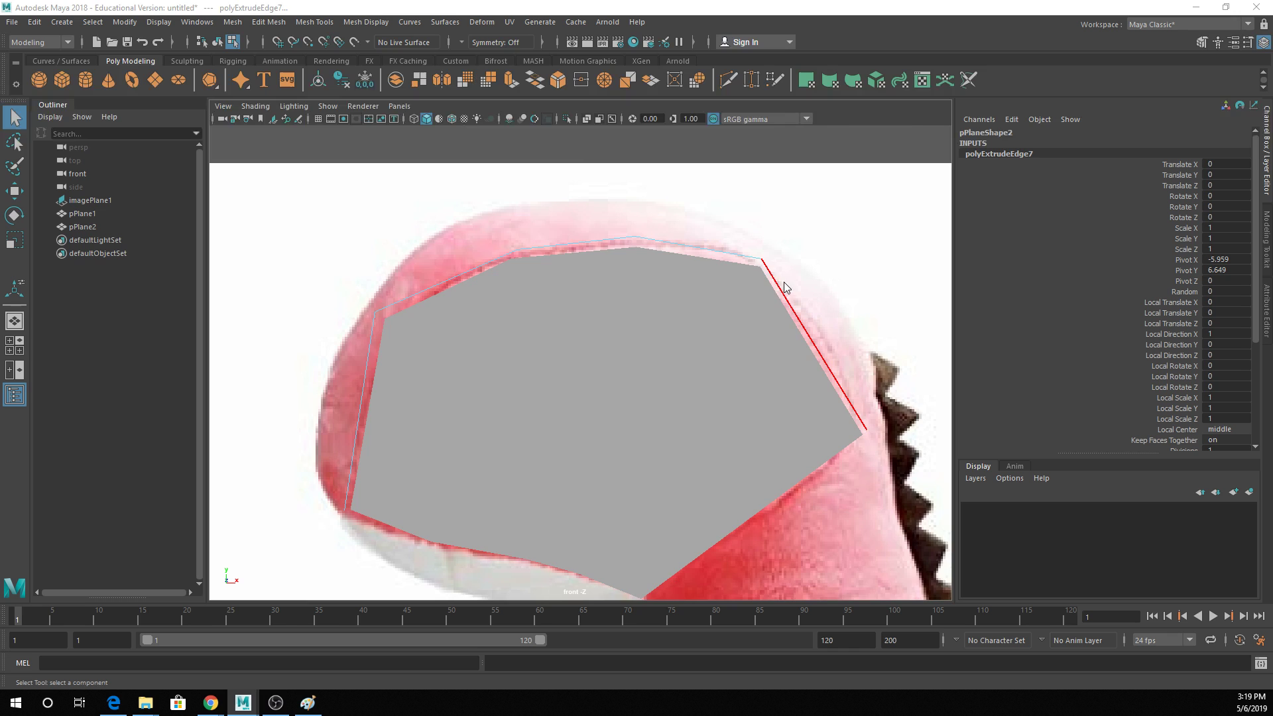
# Move the head's side plane along Z in the perspective view, closer to the edge of the extruded strip.
pyautogui.press('space')
pyautogui.keyDown('alt'); pyautogui.moveTo(746, 230); pyautogui.dragTo(671, 233); pyautogui.keyUp('alt')
pyautogui.moveTo(672, 233); pyautogui.dragTo(705, 218, button='right')
pyautogui.click(603, 241)
pyautogui.press('w')
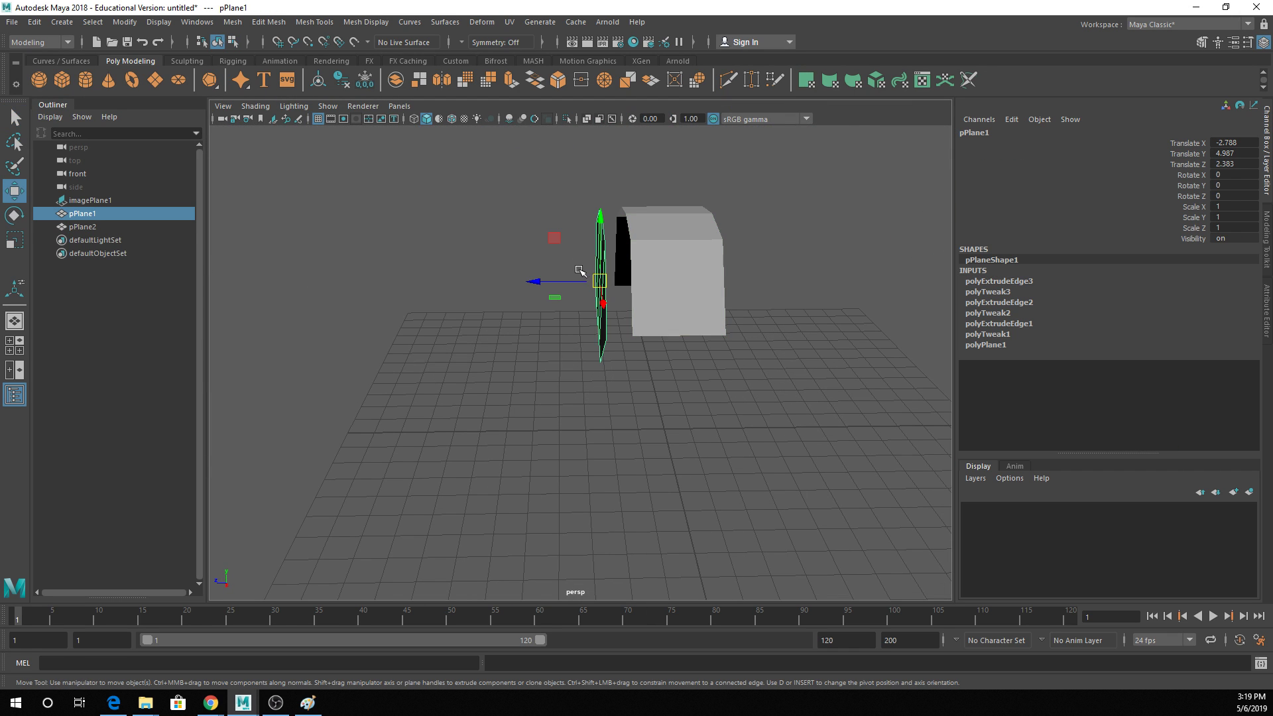
pyautogui.moveTo(567, 280); pyautogui.dragTo(589, 278)
# Examine the strip's faces and its fit against the side plane from several angles.
pyautogui.press('q')
pyautogui.click(592, 214)
pyautogui.keyDown('alt'); pyautogui.moveTo(596, 232); pyautogui.dragTo(683, 253); pyautogui.keyUp('alt')
pyautogui.click(415, 295)
pyautogui.press('f')
pyautogui.scroll(-3, 472, 321)
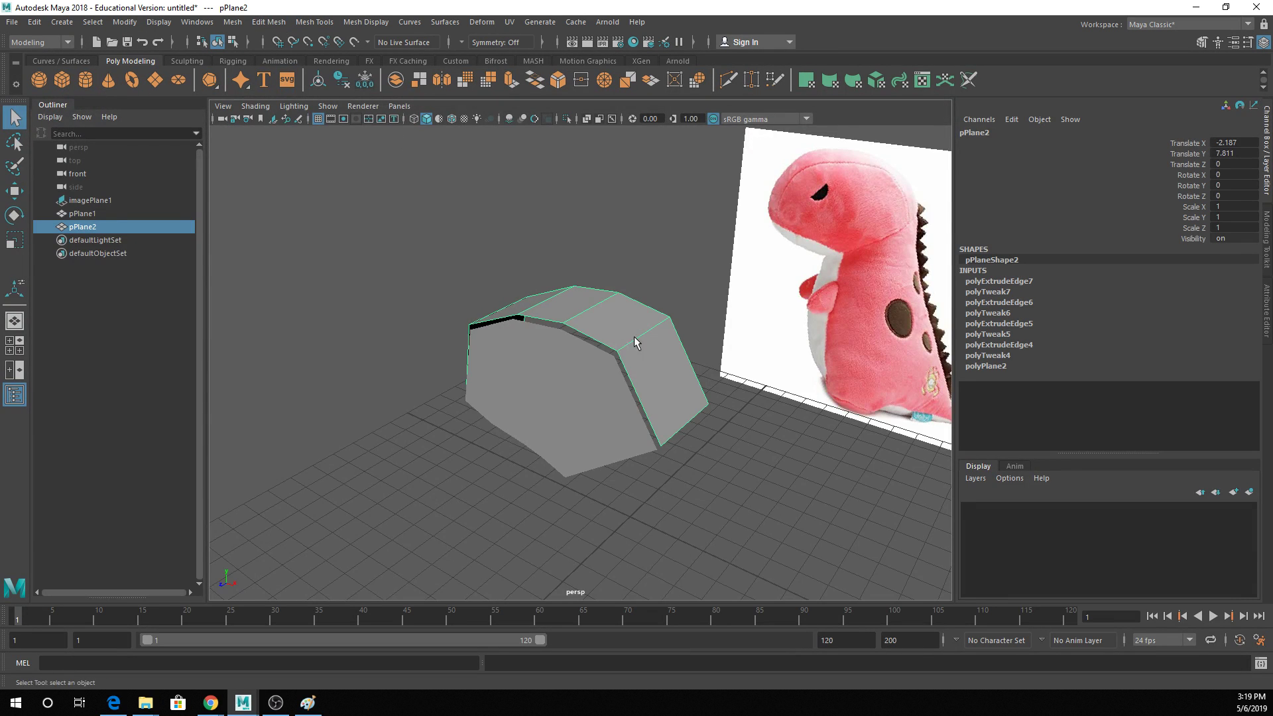
pyautogui.keyDown('alt'); pyautogui.moveTo(637, 342); pyautogui.dragTo(605, 330); pyautogui.keyUp('alt')
pyautogui.moveTo(605, 328); pyautogui.dragTo(588, 311, button='right')
pyautogui.moveTo(586, 415); pyautogui.dragTo(587, 419)
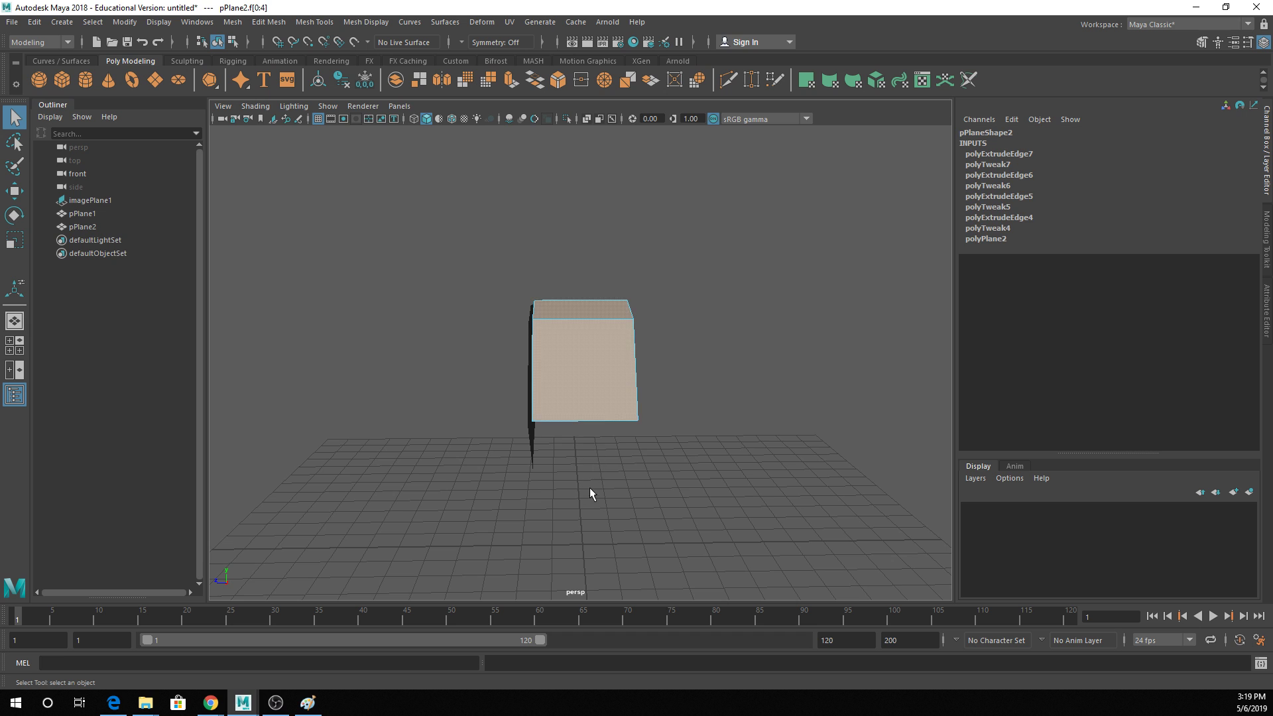
pyautogui.keyDown('alt'); pyautogui.moveTo(590, 487); pyautogui.dragTo(605, 362); pyautogui.keyUp('alt')
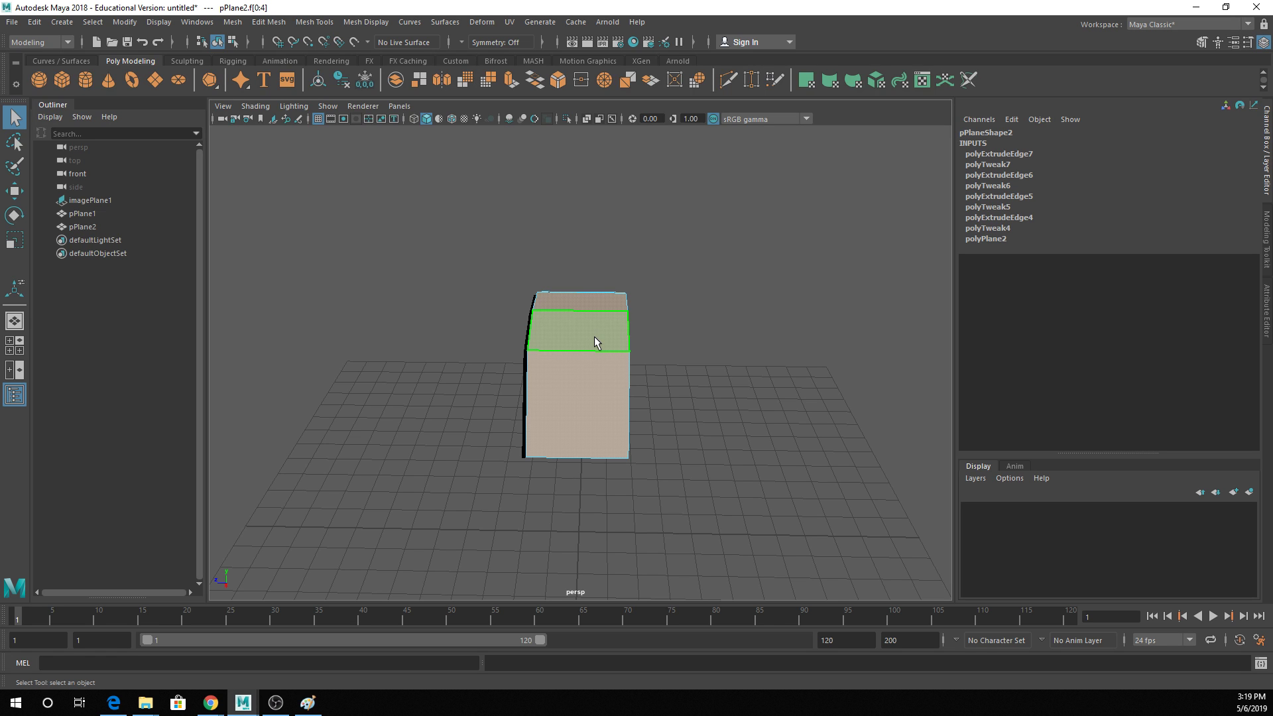
pyautogui.keyDown('alt'); pyautogui.moveTo(595, 336); pyautogui.dragTo(606, 391); pyautogui.keyUp('alt')
# Insert an edge loop lengthwise along the middle of the head's top strip.
pyautogui.click(320, 23)
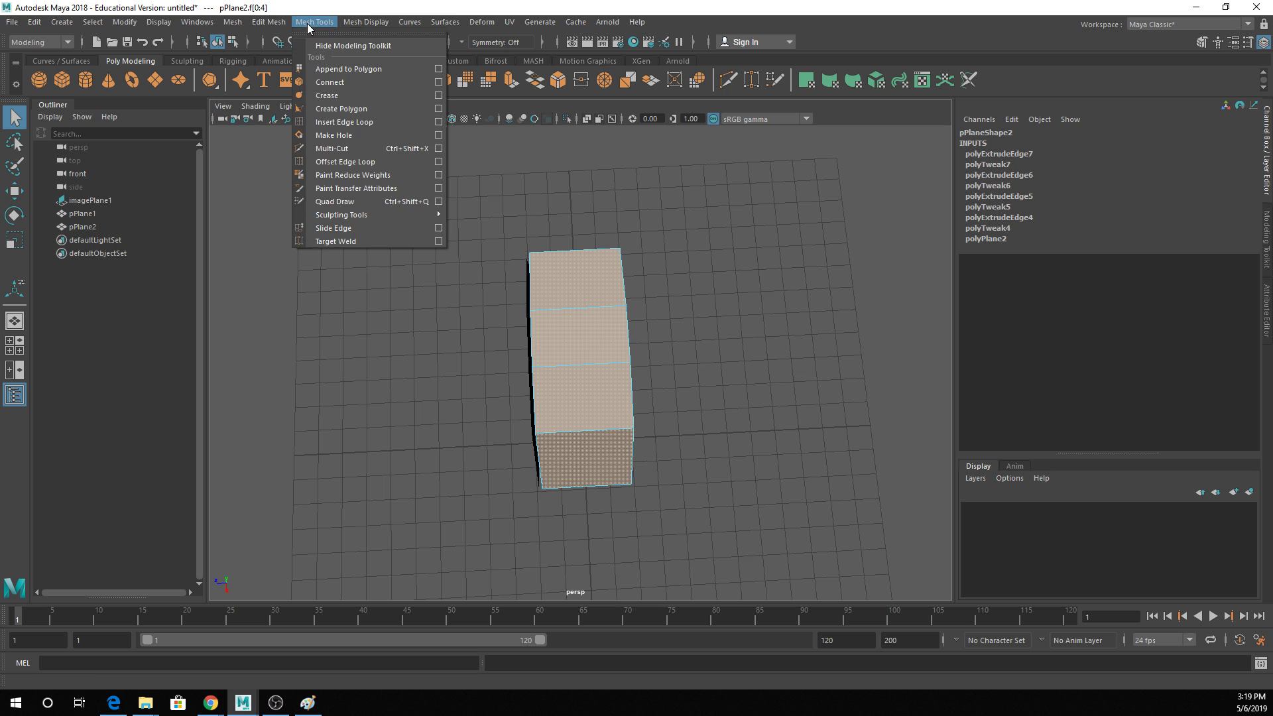
pyautogui.click(390, 133)
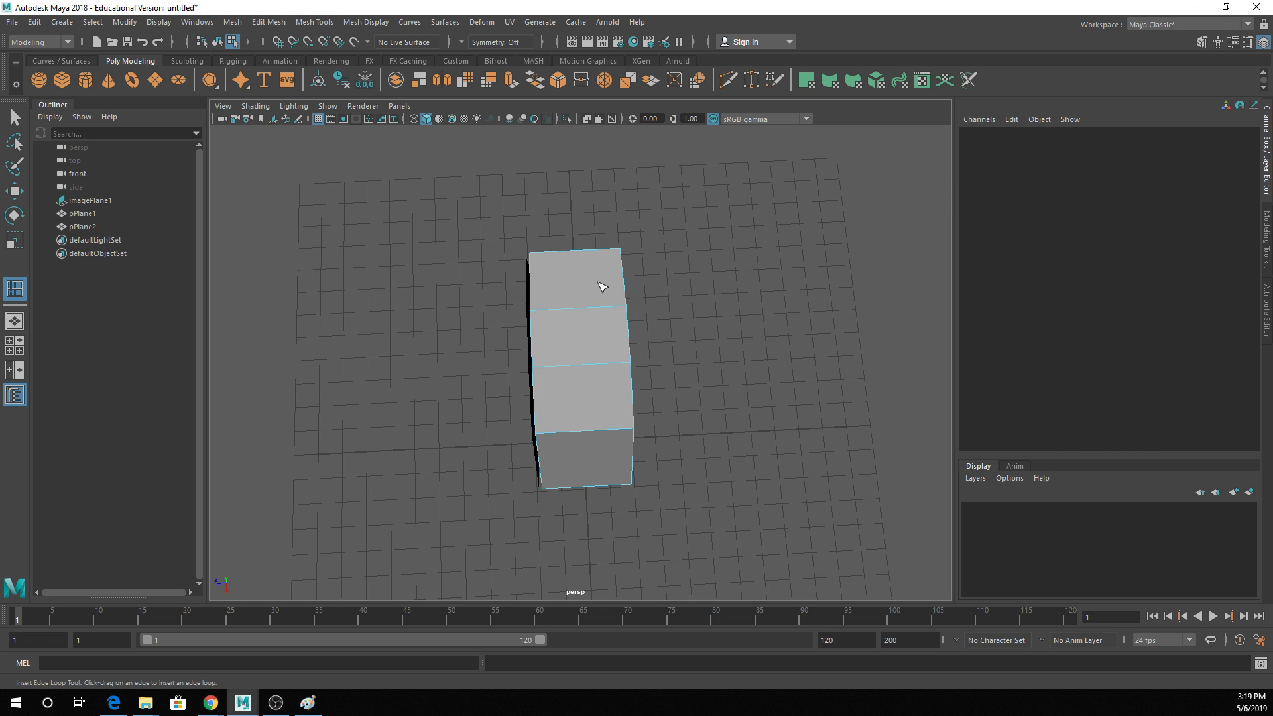
pyautogui.click(587, 254)
# Show the top view in wireframe and snap the strip's middle edge loop to the grid's centre line along Z.
pyautogui.press('space')
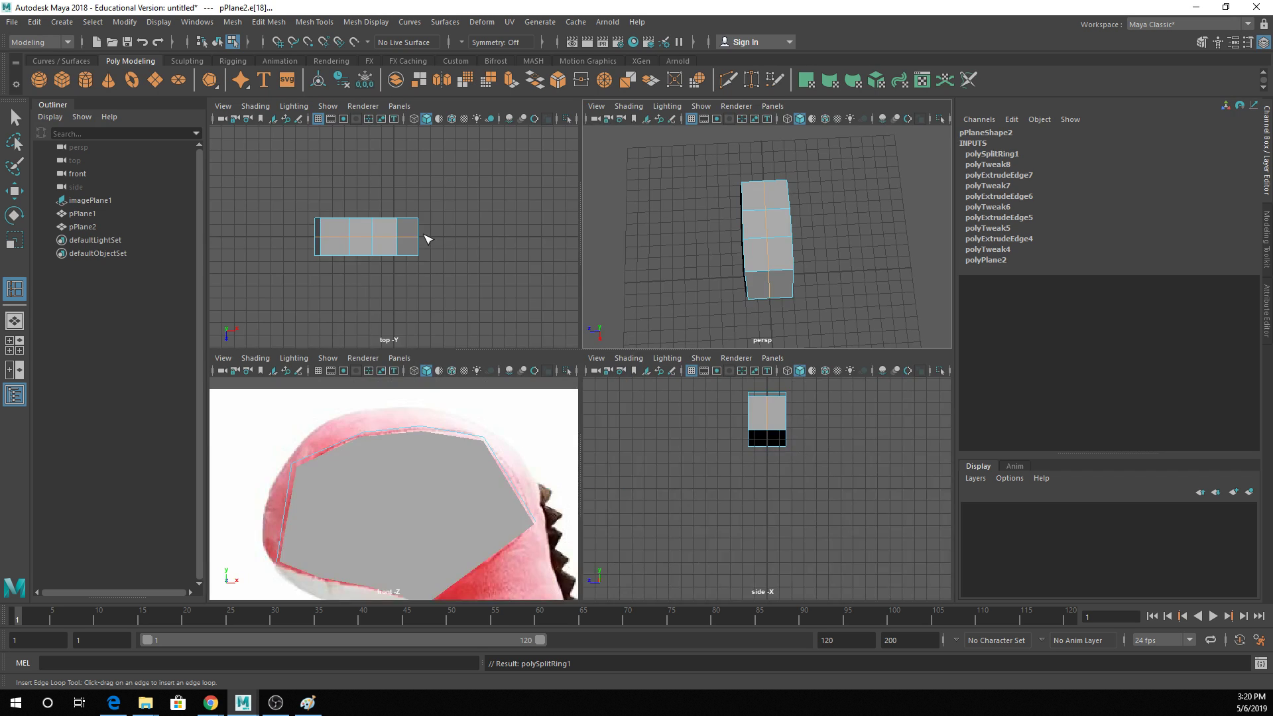
pyautogui.press('space')
pyautogui.press('f')
pyautogui.press('w')
pyautogui.scroll(-3, 361, 351)
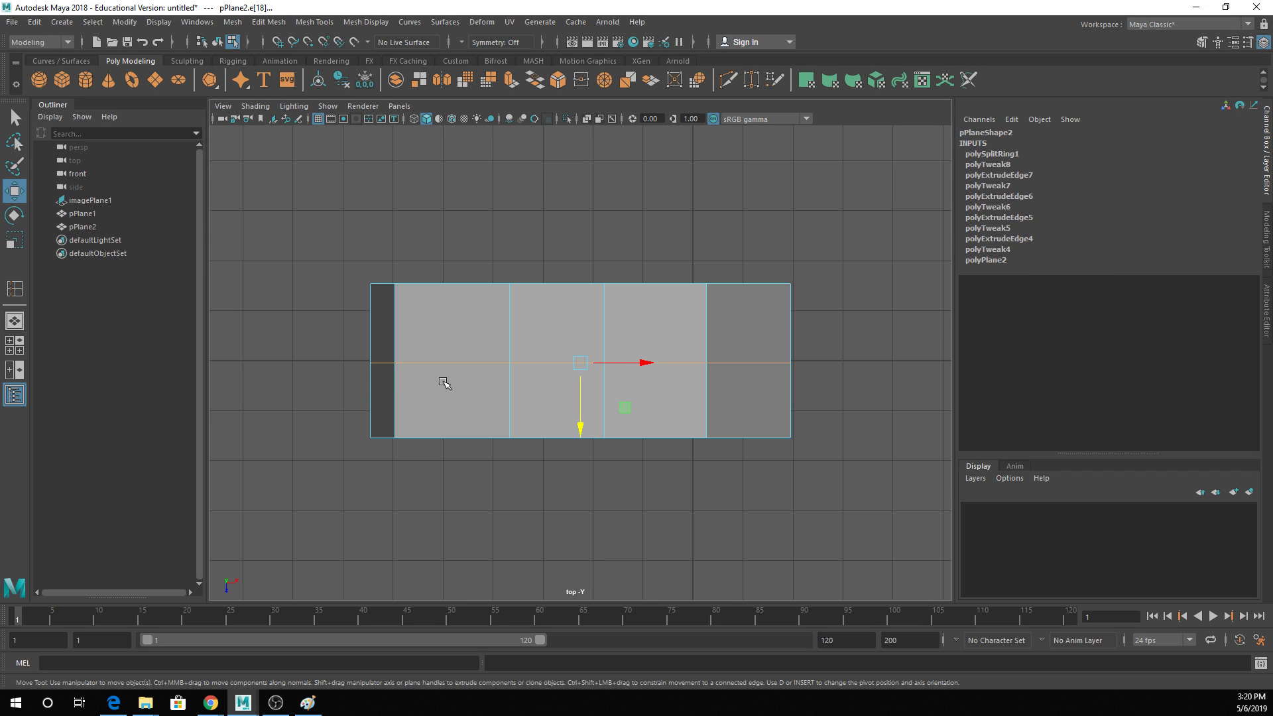
pyautogui.press('4')
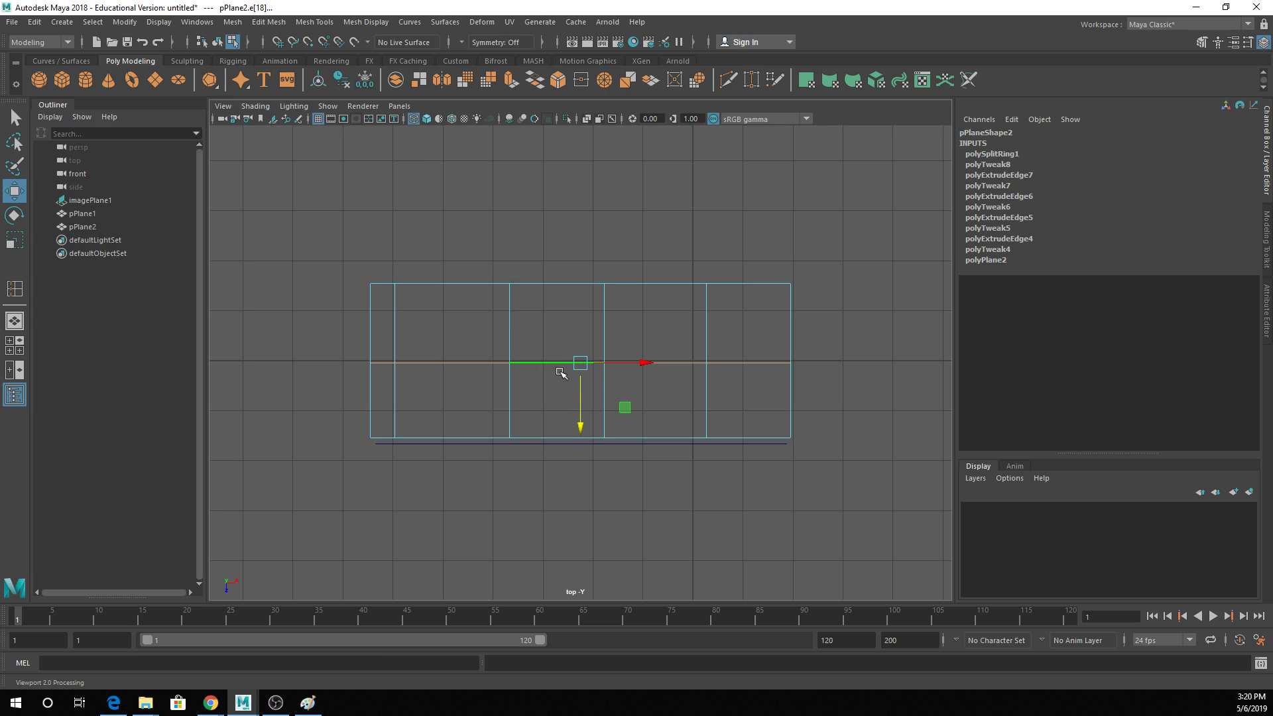
pyautogui.press('x')
pyautogui.moveTo(582, 423); pyautogui.dragTo(567, 346)
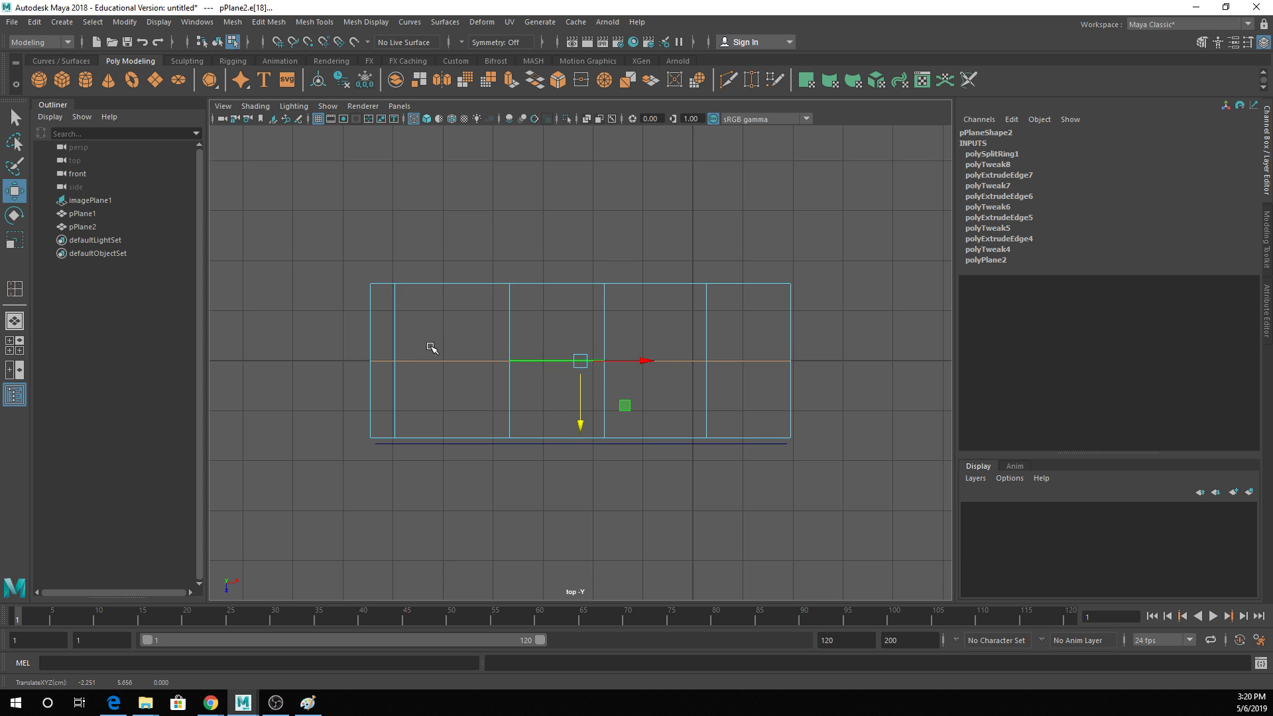
# Scale up the head strip's middle edge loop in the perspective view so it bulges outward from the outer edges.
pyautogui.press('space')
pyautogui.press('space')
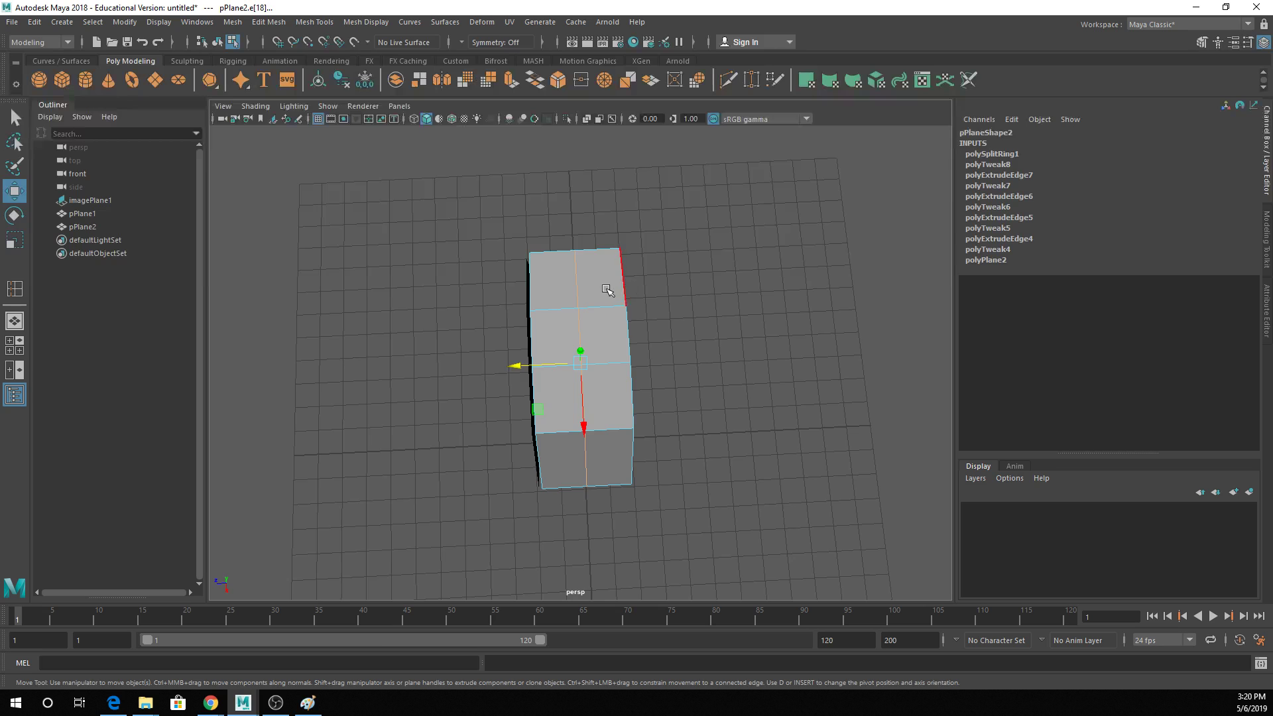
pyautogui.keyDown('alt'); pyautogui.moveTo(832, 245); pyautogui.dragTo(652, 250); pyautogui.keyUp('alt')
pyautogui.press('r')
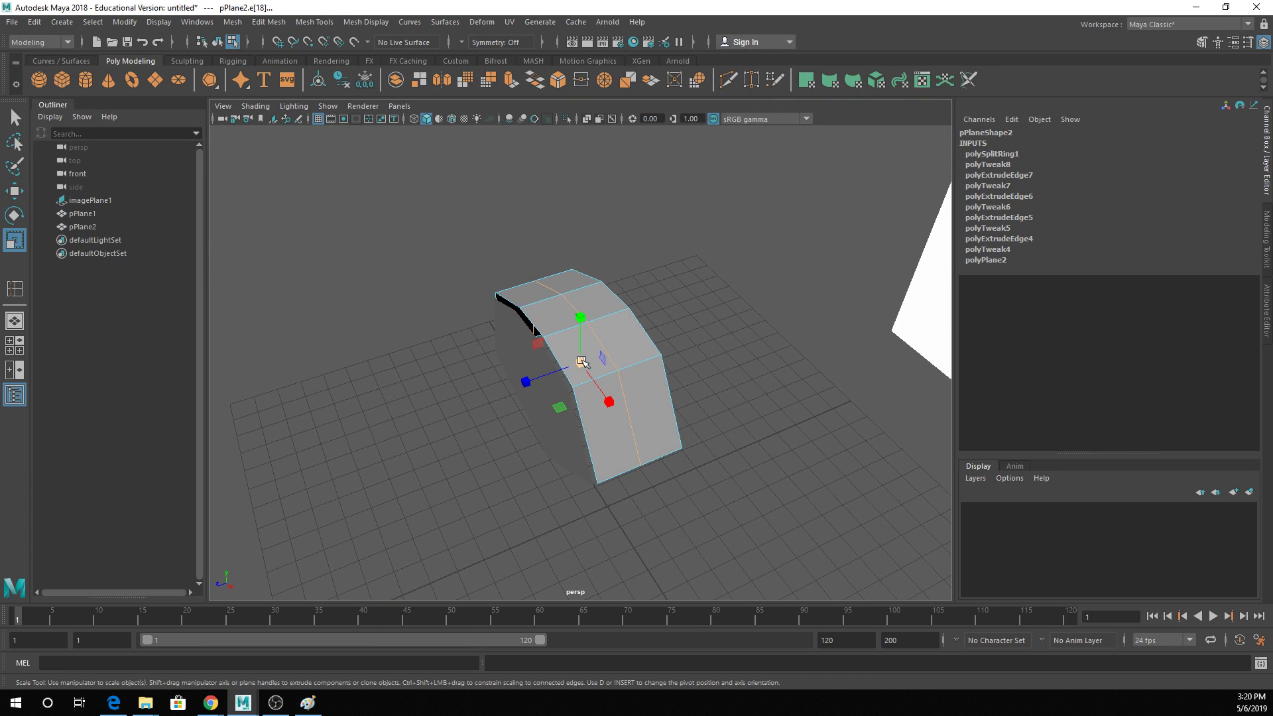
pyautogui.moveTo(583, 362); pyautogui.dragTo(594, 325)
# Move the middle vertex at the back end of the head strip up and inward in the front view, following the reference.
pyautogui.press('q')
pyautogui.moveTo(589, 299); pyautogui.dragTo(654, 276, button='right')
pyautogui.keyDown('alt'); pyautogui.moveTo(630, 383); pyautogui.dragTo(688, 321); pyautogui.keyUp('alt')
pyautogui.moveTo(688, 320); pyautogui.dragTo(649, 329, button='right')
pyautogui.click(693, 402)
pyautogui.press('w')
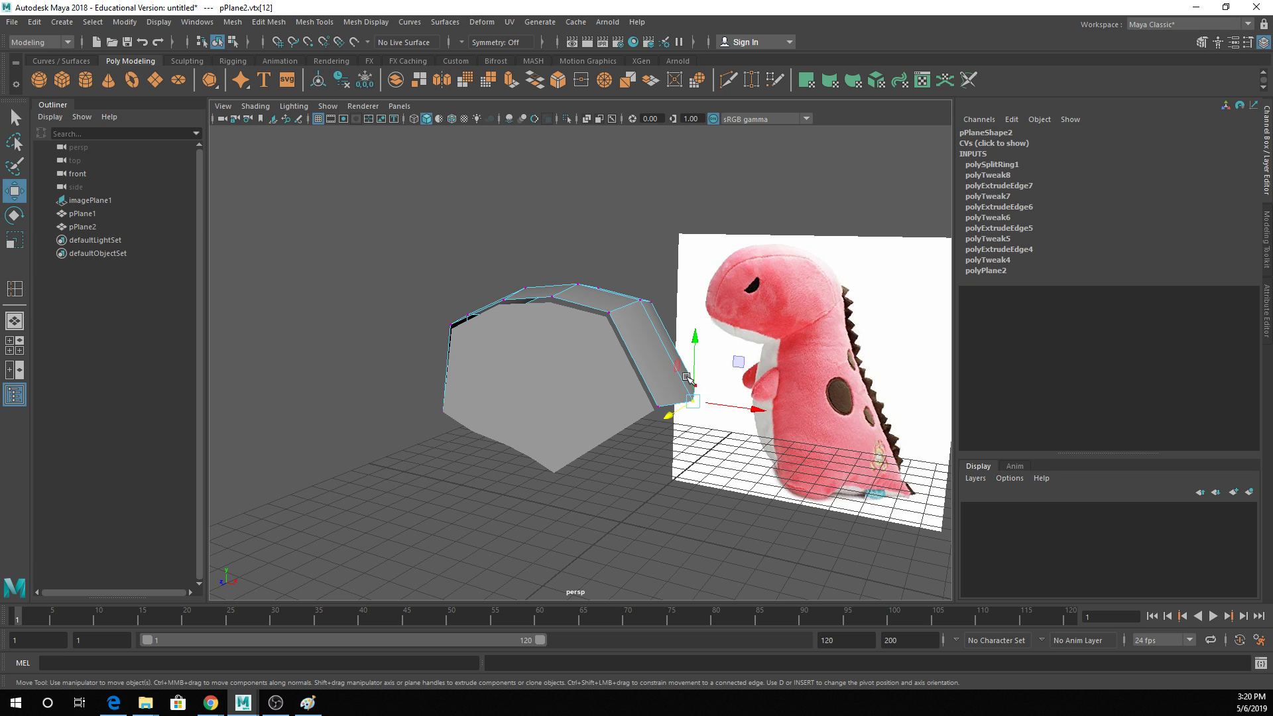
pyautogui.press('space')
pyautogui.press('space')
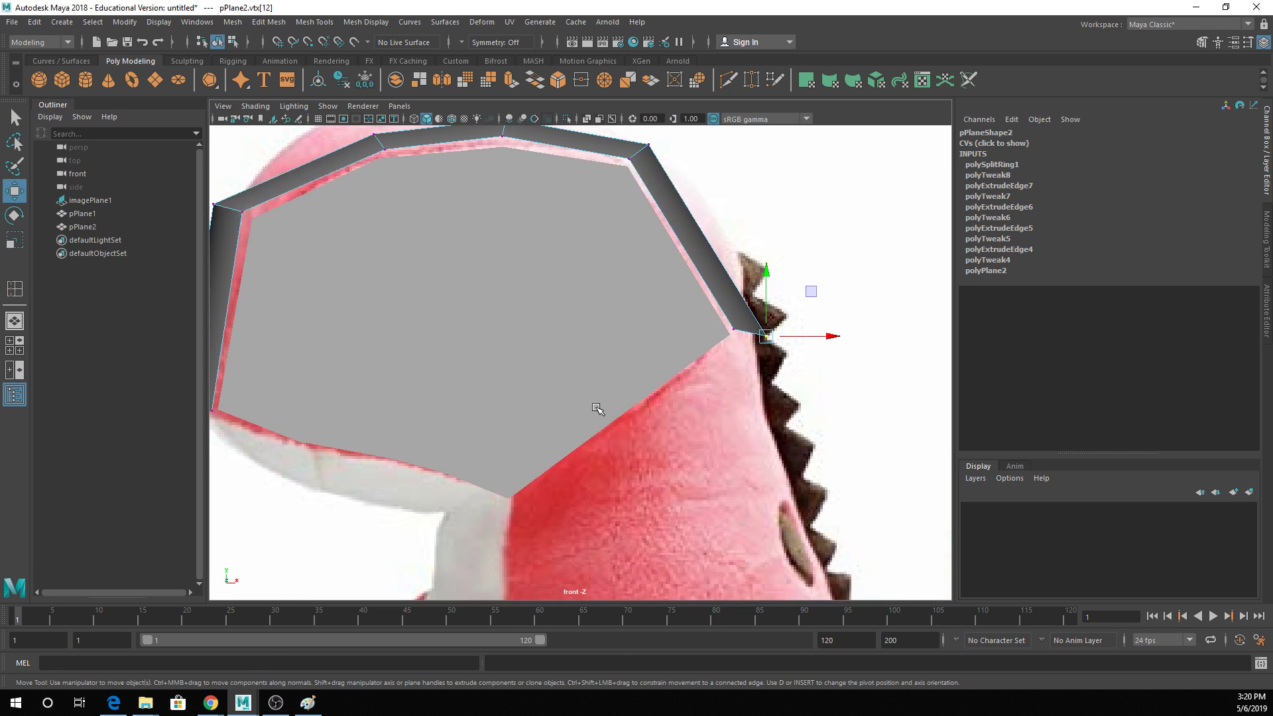
pyautogui.moveTo(766, 336); pyautogui.dragTo(751, 305)
pyautogui.press('q')
pyautogui.scroll(-6, 730, 345)
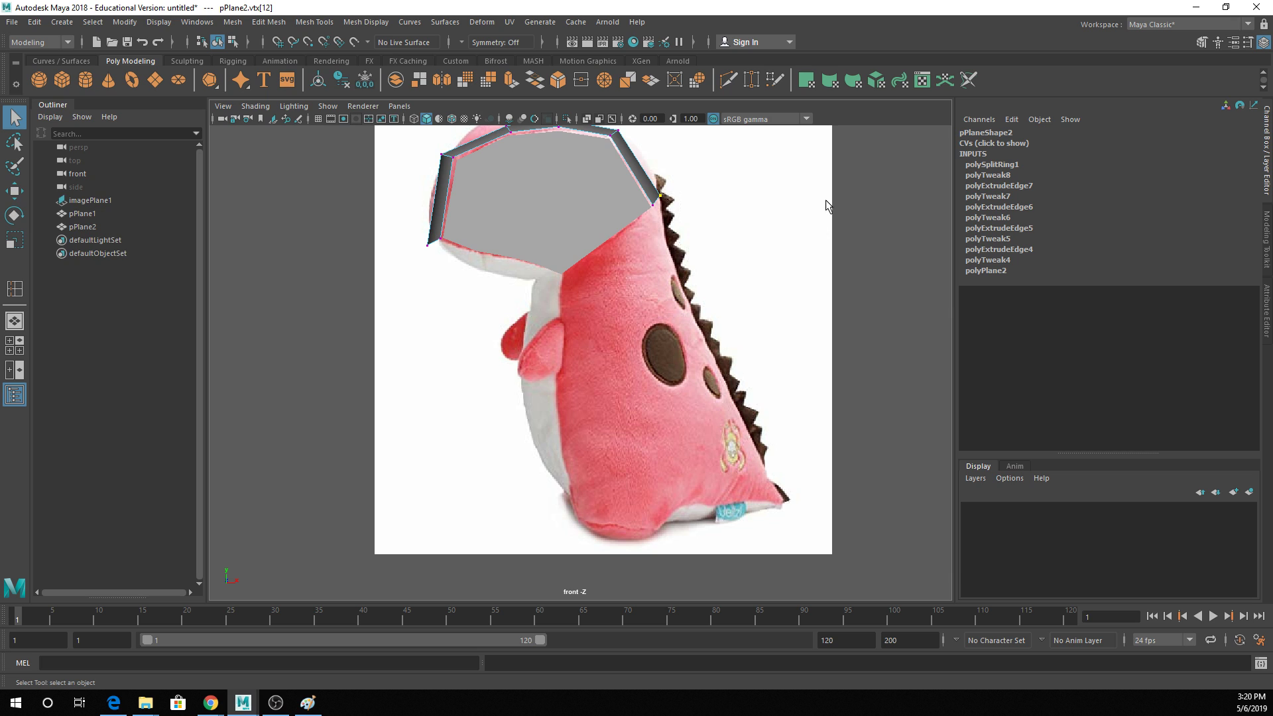
# Reposition the middle-loop vertices along the top and back of the head strip to follow the reference head's outline.
pyautogui.keyDown('alt'); pyautogui.moveTo(677, 279); pyautogui.dragTo(673, 302, button='middle'); pyautogui.keyUp('alt')
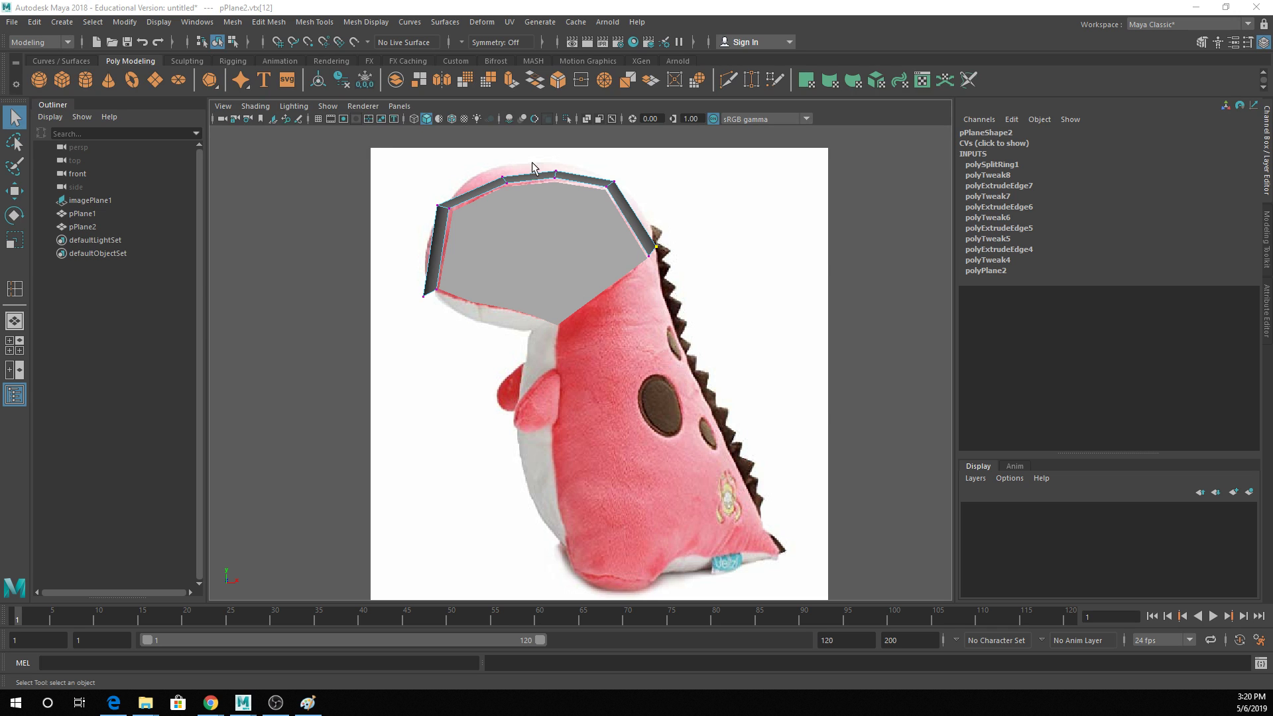
pyautogui.click(503, 176)
pyautogui.press('w')
pyautogui.moveTo(498, 161); pyautogui.dragTo(492, 150)
pyautogui.press('q')
pyautogui.click(560, 168)
pyautogui.press('w')
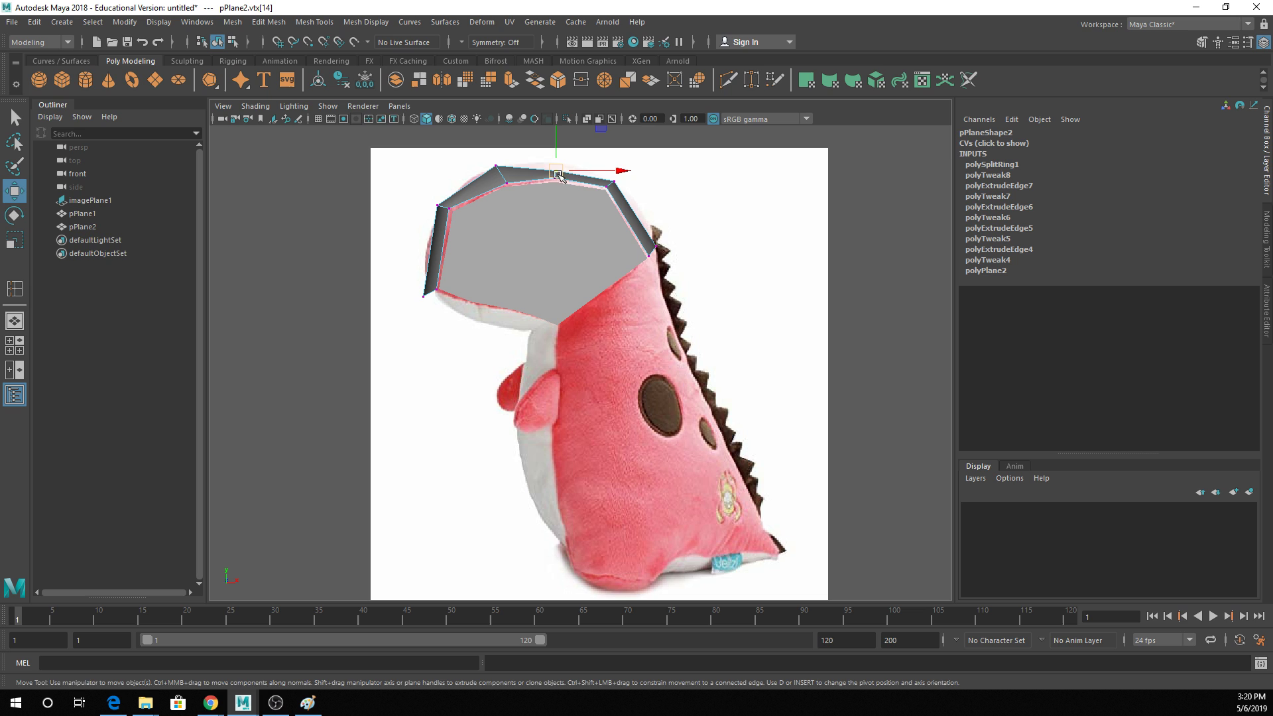
pyautogui.moveTo(559, 175); pyautogui.dragTo(627, 174)
pyautogui.press('q')
pyautogui.click(616, 179)
pyautogui.press('w')
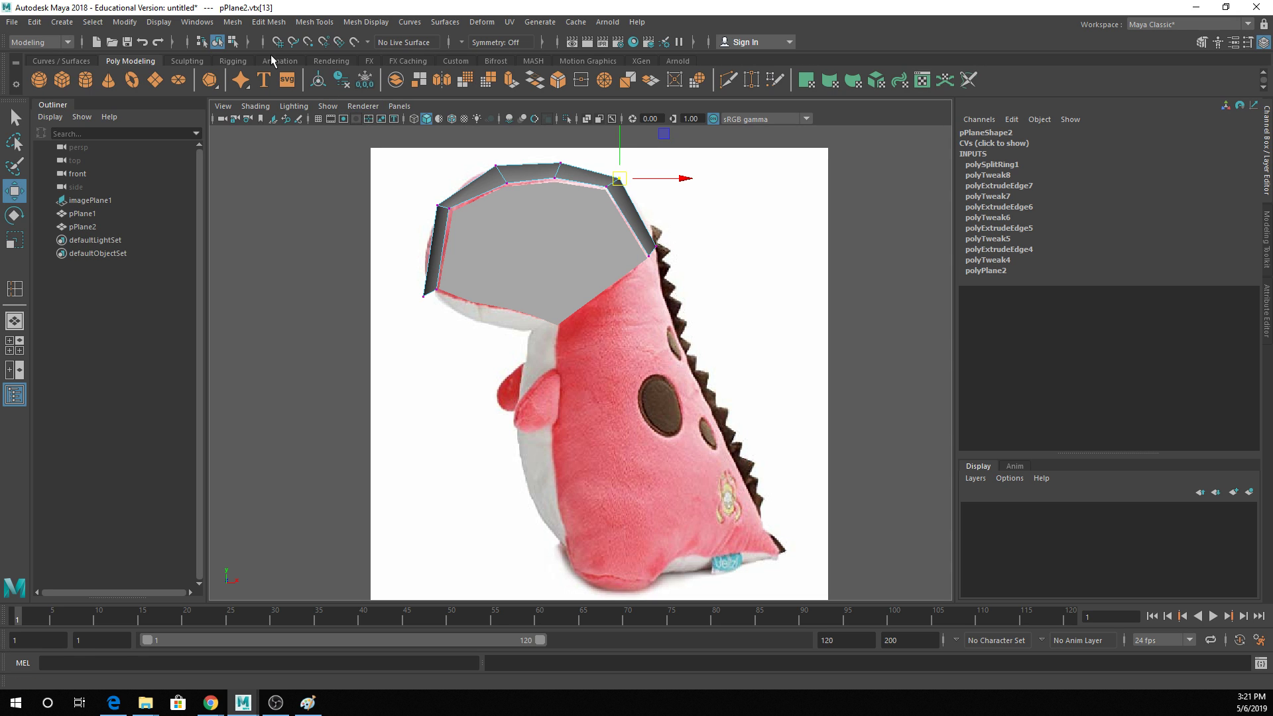
# Draw a new polygon plane about 4.6 by 2.6 units over the plush's body and switch it to vertex editing.
pyautogui.click(155, 80)
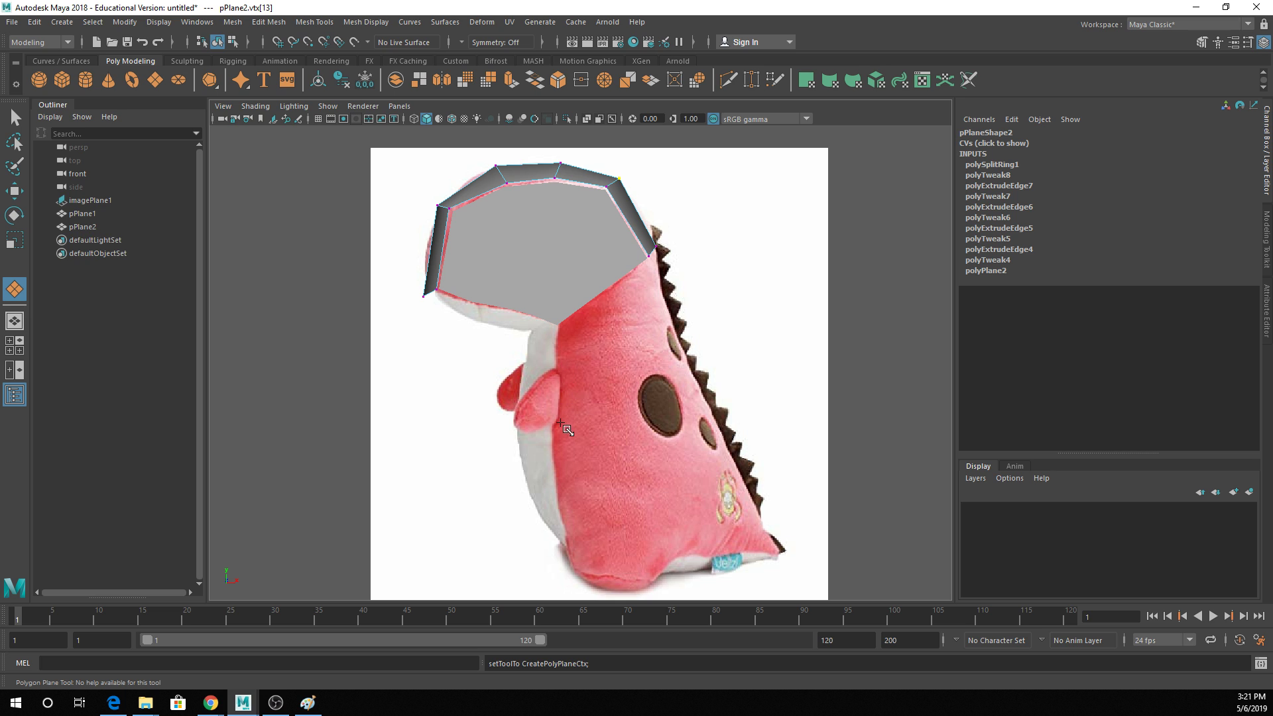
pyautogui.moveTo(559, 417); pyautogui.dragTo(681, 486)
pyautogui.moveTo(651, 416); pyautogui.dragTo(591, 339, button='right')
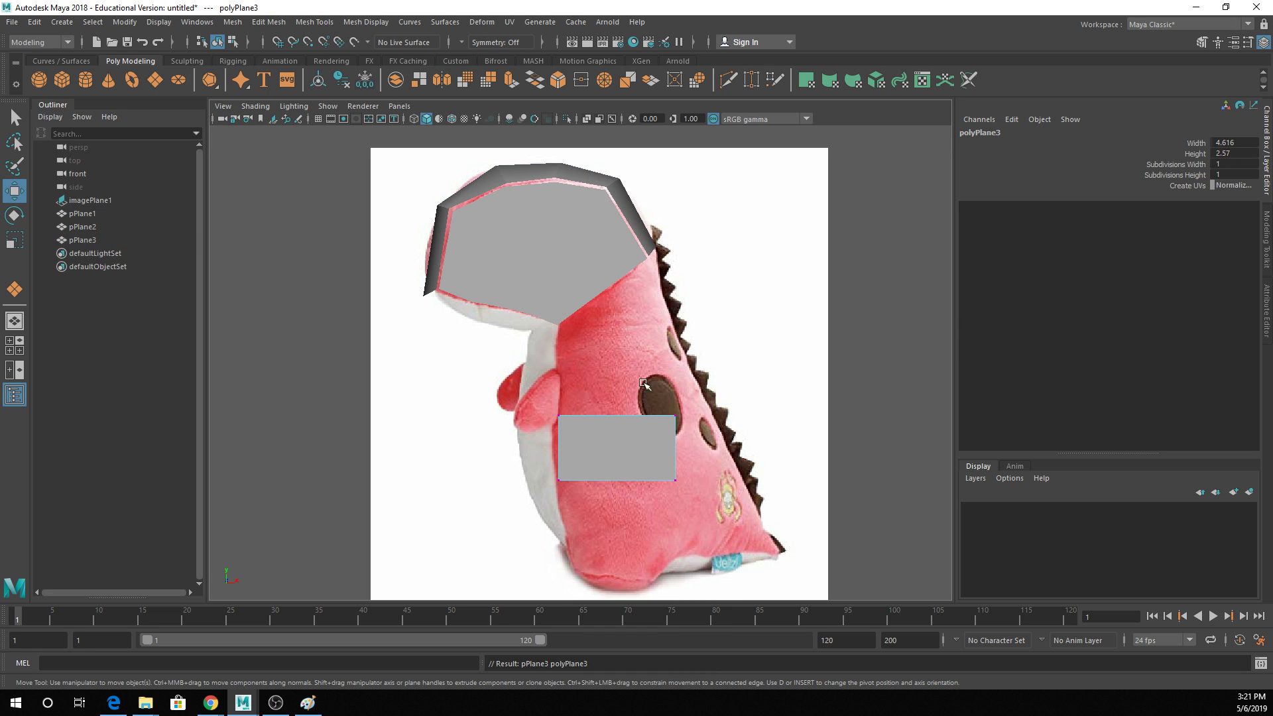
# Move the body plane's upper corners up to the head's lower edge and its lower back corner out toward the back outline.
pyautogui.click(675, 415)
pyautogui.moveTo(675, 415); pyautogui.dragTo(633, 290)
pyautogui.press('q')
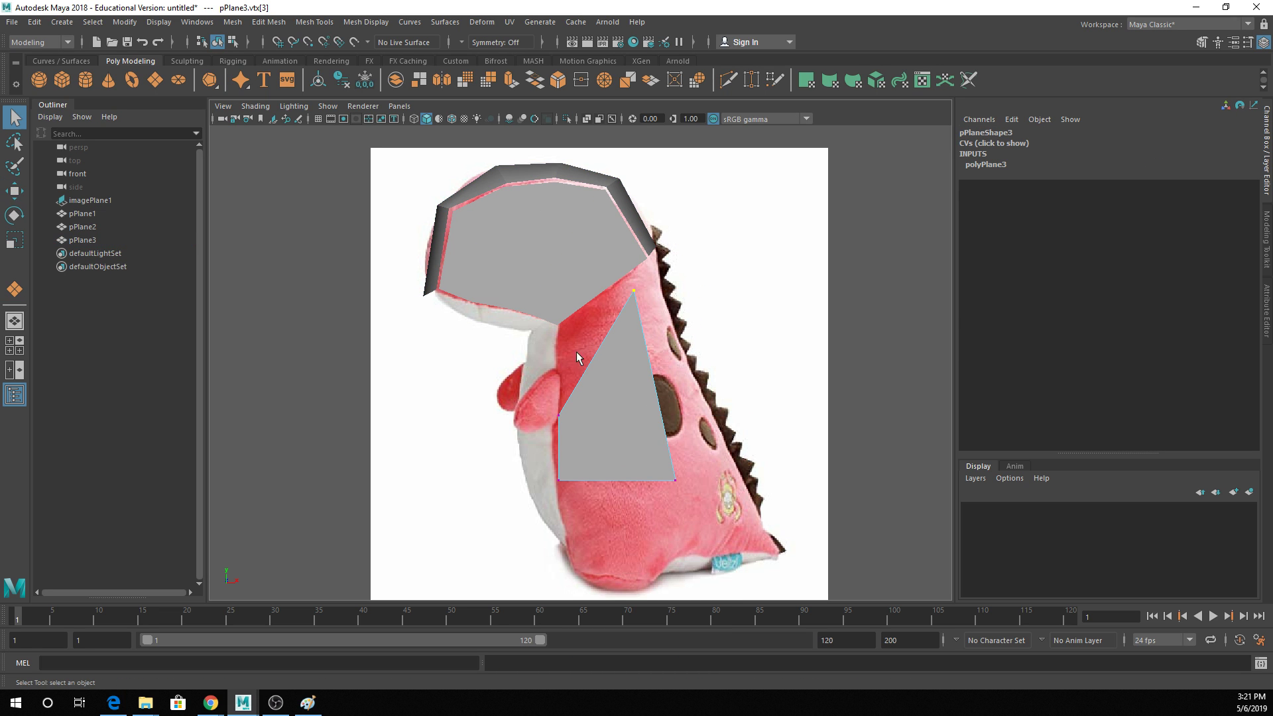
pyautogui.press('w')
pyautogui.moveTo(579, 439); pyautogui.dragTo(559, 328)
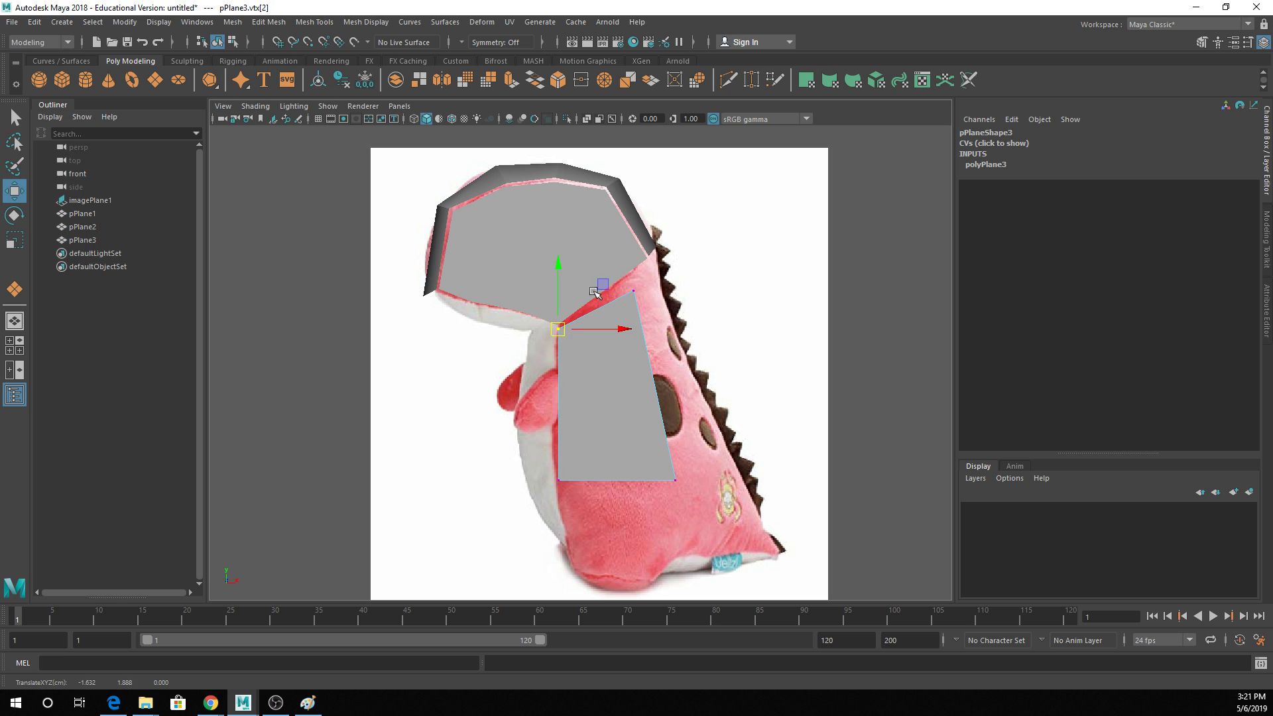
pyautogui.press('q')
pyautogui.moveTo(621, 266); pyautogui.dragTo(647, 268)
pyautogui.press('w')
pyautogui.press('q')
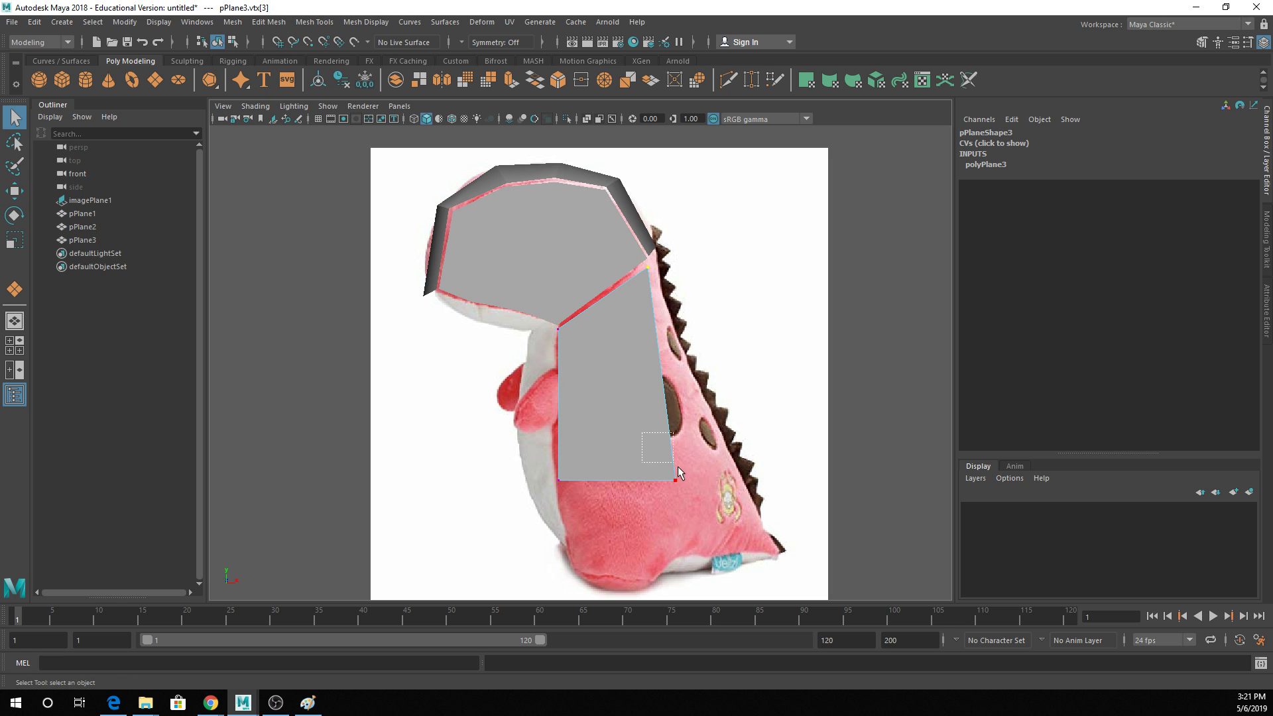
pyautogui.press('w')
pyautogui.moveTo(669, 470); pyautogui.dragTo(707, 463)
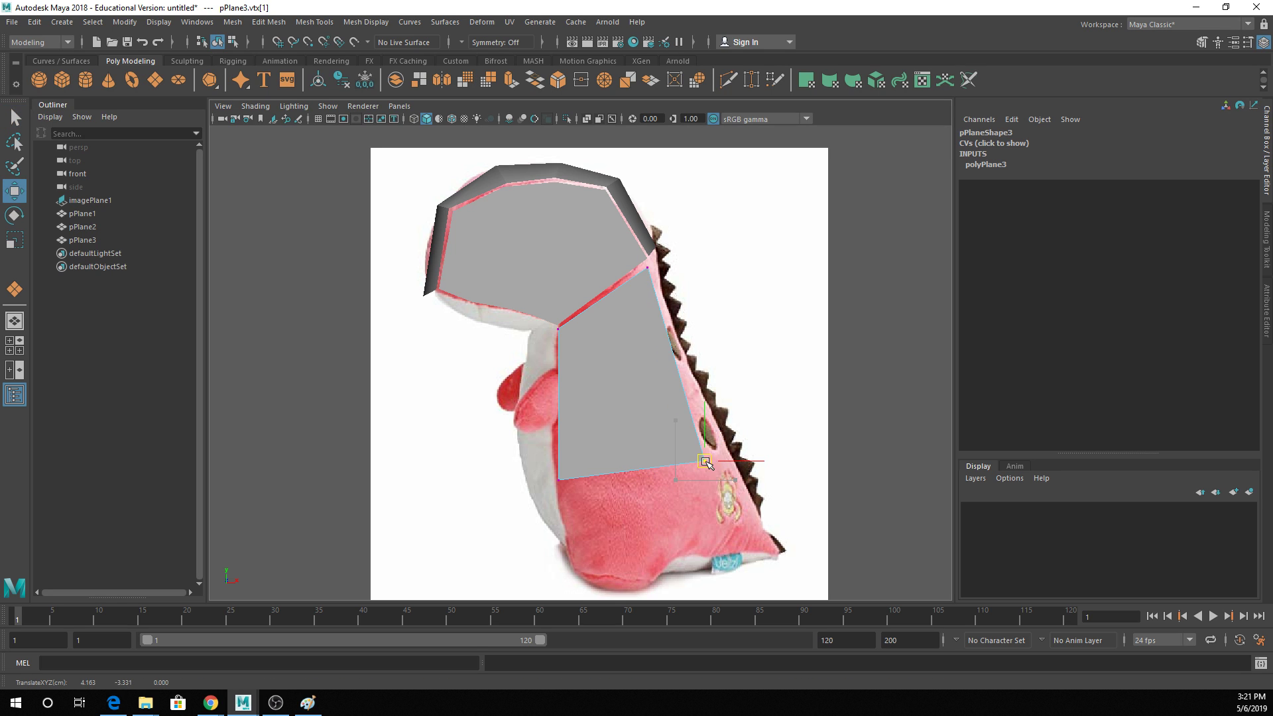
pyautogui.press('q')
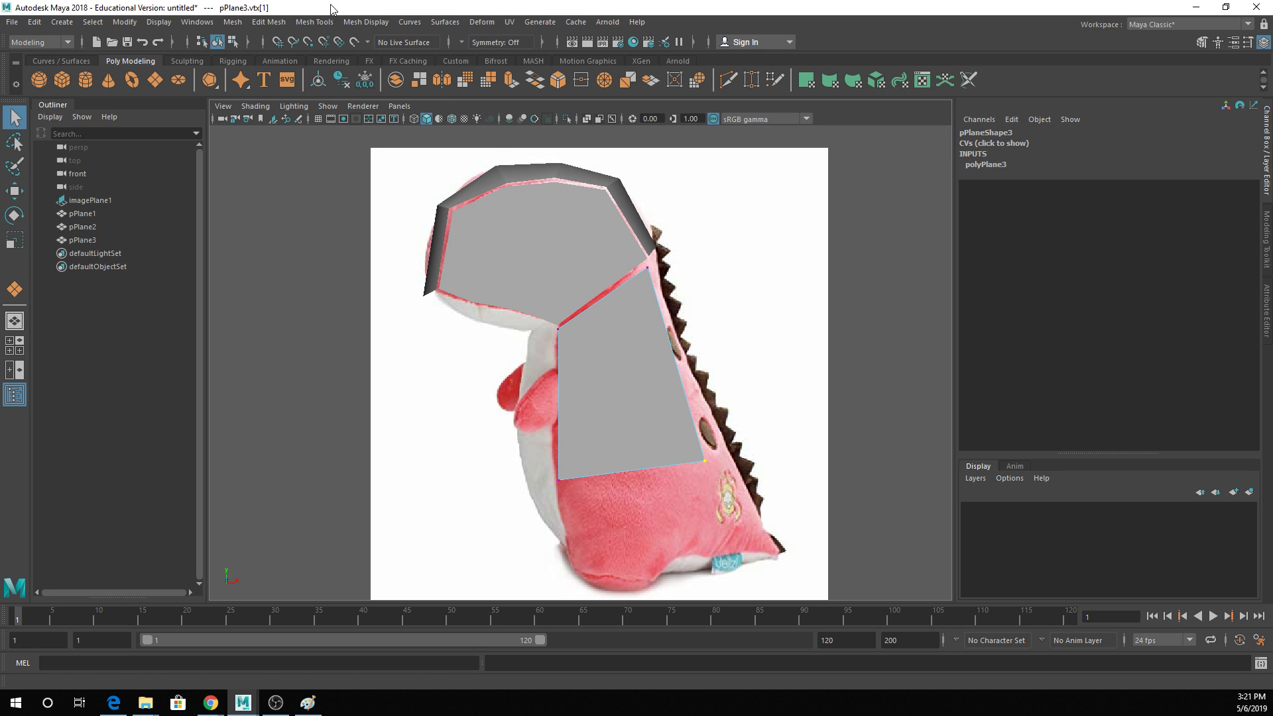
# Insert an edge loop lengthwise down the middle of the body plane.
pyautogui.click(315, 22)
pyautogui.click(338, 123)
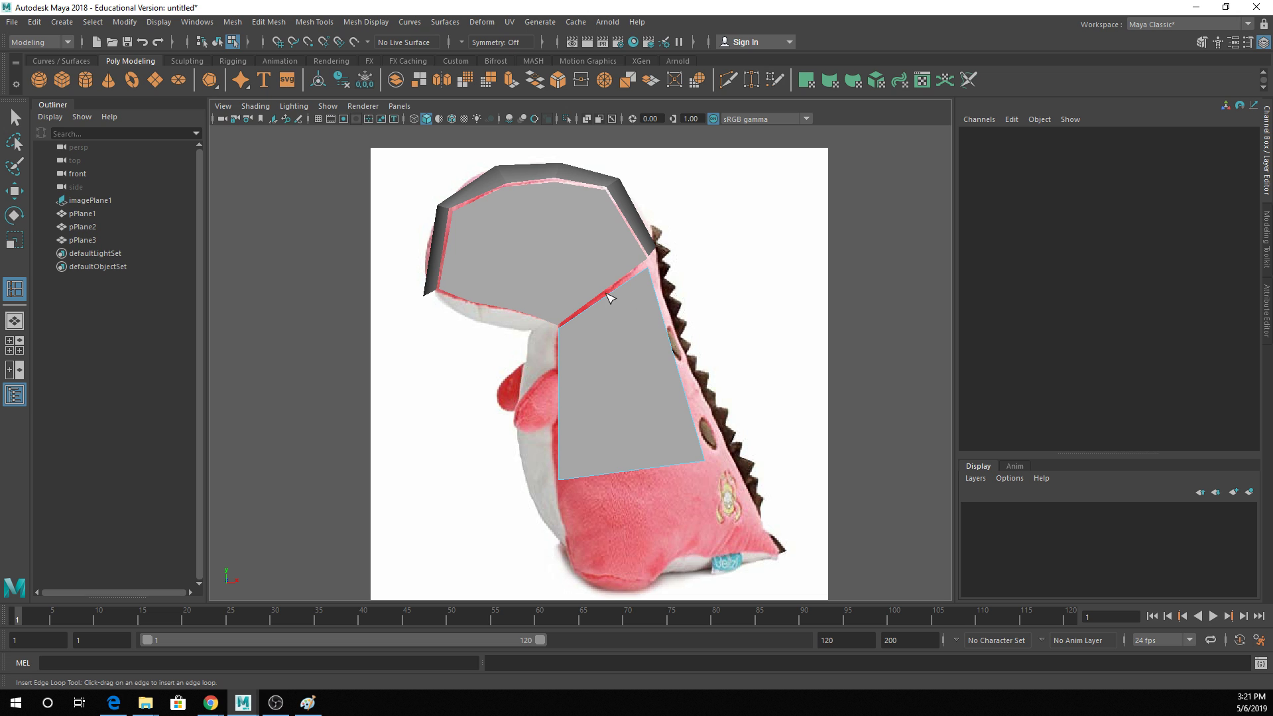
pyautogui.moveTo(610, 297); pyautogui.dragTo(617, 294)
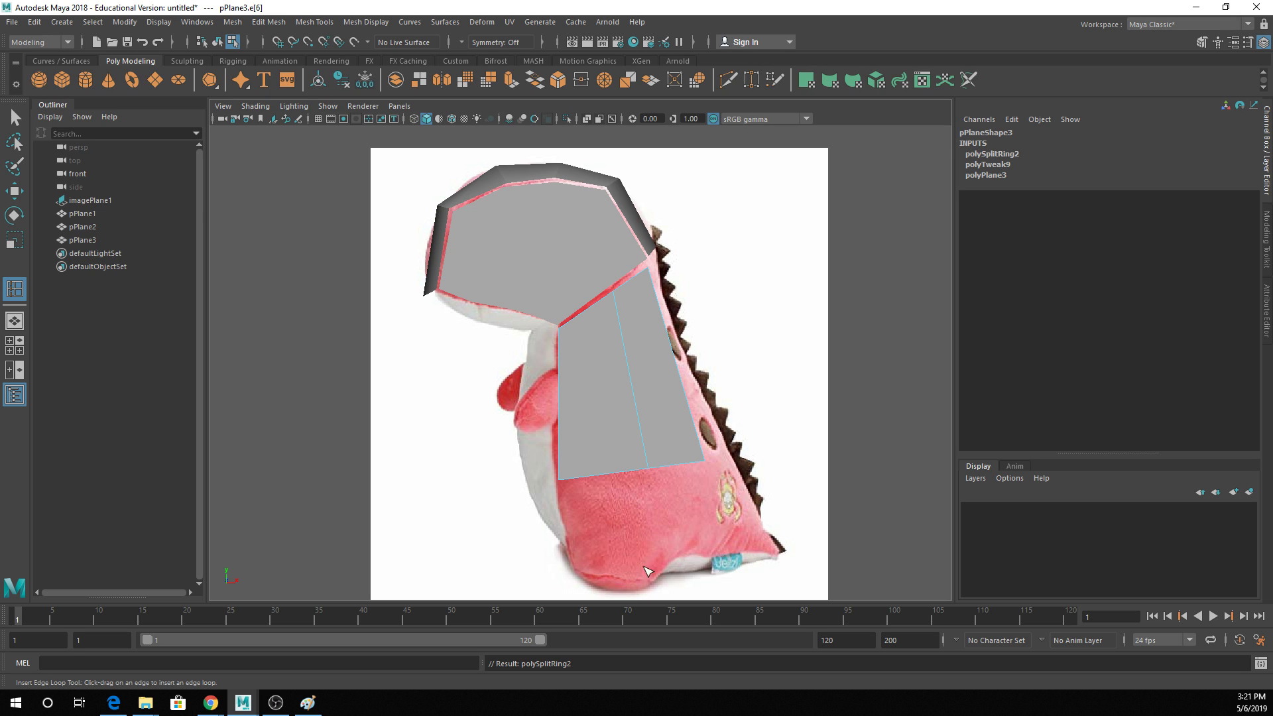
pyautogui.rightClick(625, 320)
pyautogui.moveTo(619, 476); pyautogui.dragTo(643, 474)
pyautogui.hotkey('ctrl', 'z')
pyautogui.press('q')
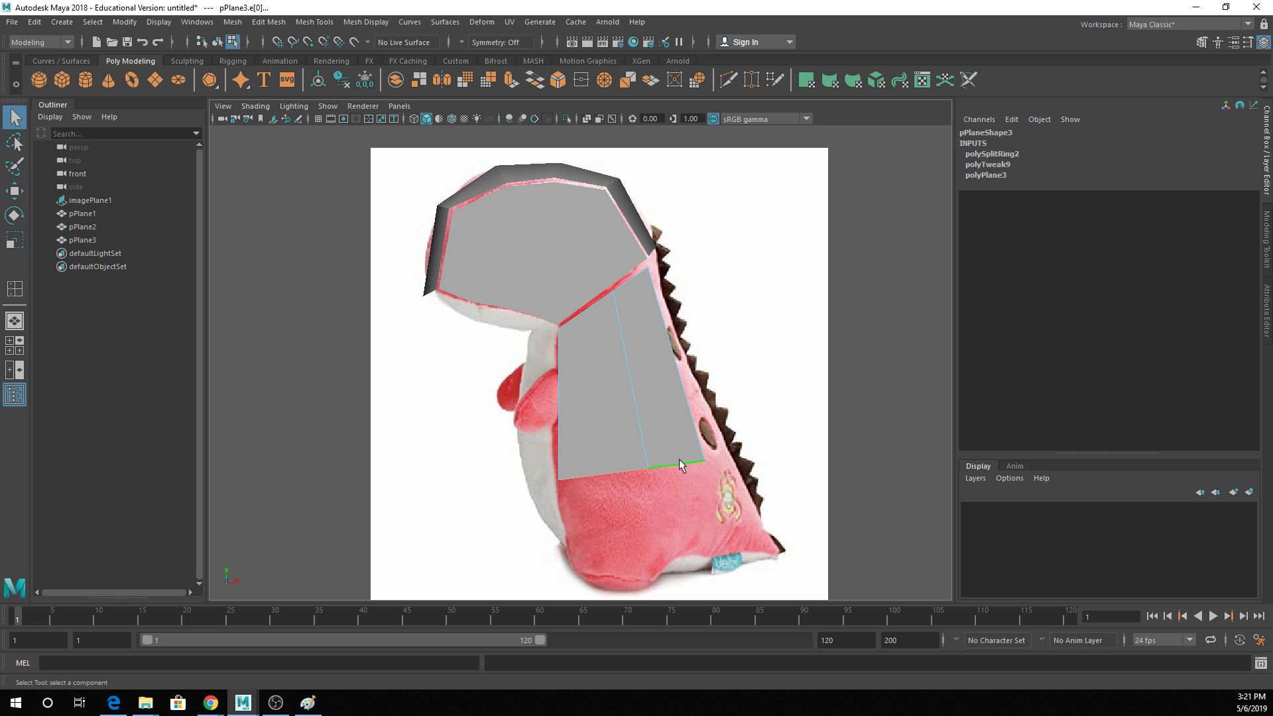
# Move the body plane's two bottom edges down and back to the base of the reference body.
pyautogui.click(681, 464)
pyautogui.press('w')
pyautogui.keyDown('shift'); pyautogui.click(597, 473); pyautogui.keyUp('shift')
pyautogui.moveTo(627, 468); pyautogui.dragTo(701, 551)
pyautogui.press('q')
pyautogui.click(689, 524)
pyautogui.press('w')
pyautogui.press('q')
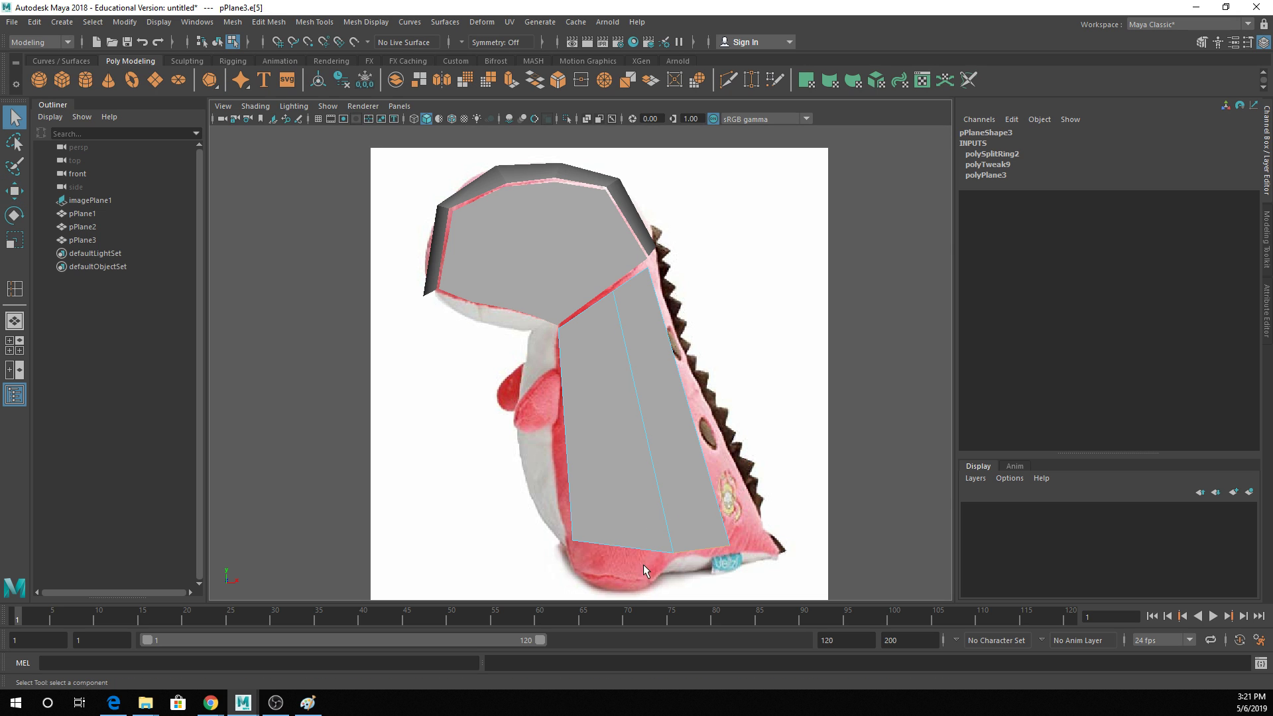
# Extrude the front bottom edge of the body plane down over the foot and scale it slightly narrower.
pyautogui.click(610, 538)
pyautogui.click(511, 85)
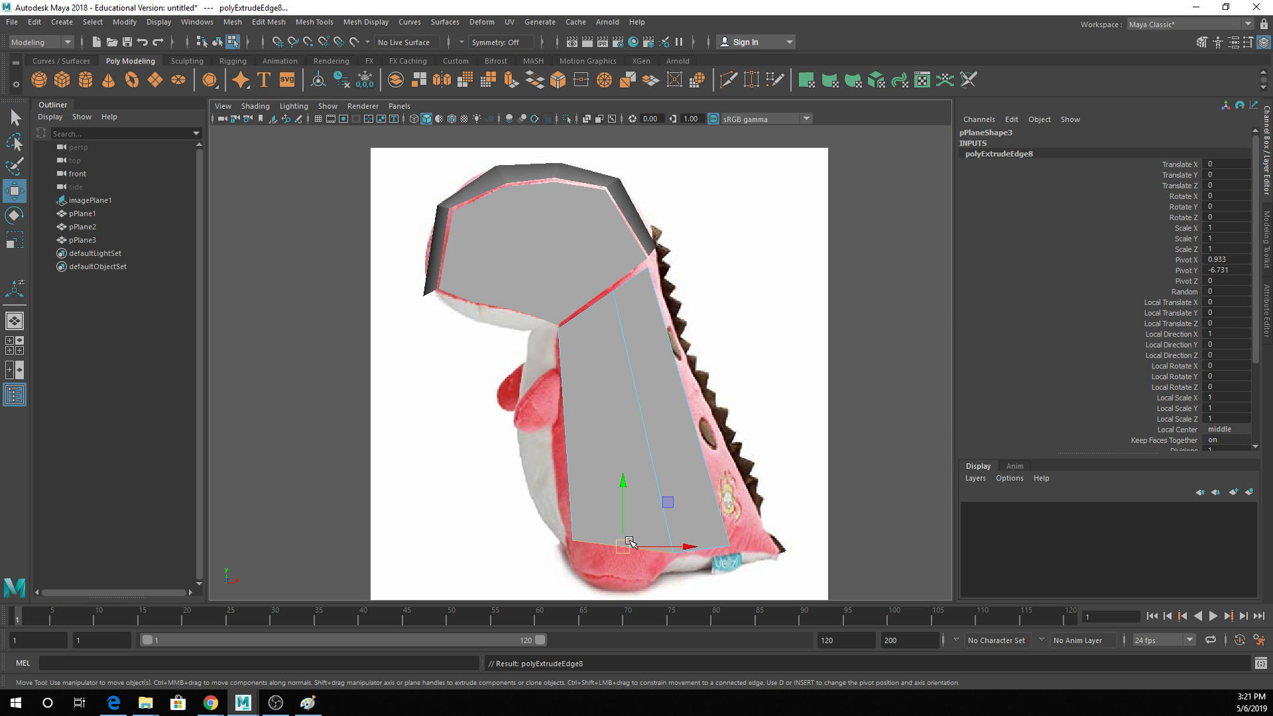
pyautogui.moveTo(621, 557); pyautogui.dragTo(609, 583)
pyautogui.press('r')
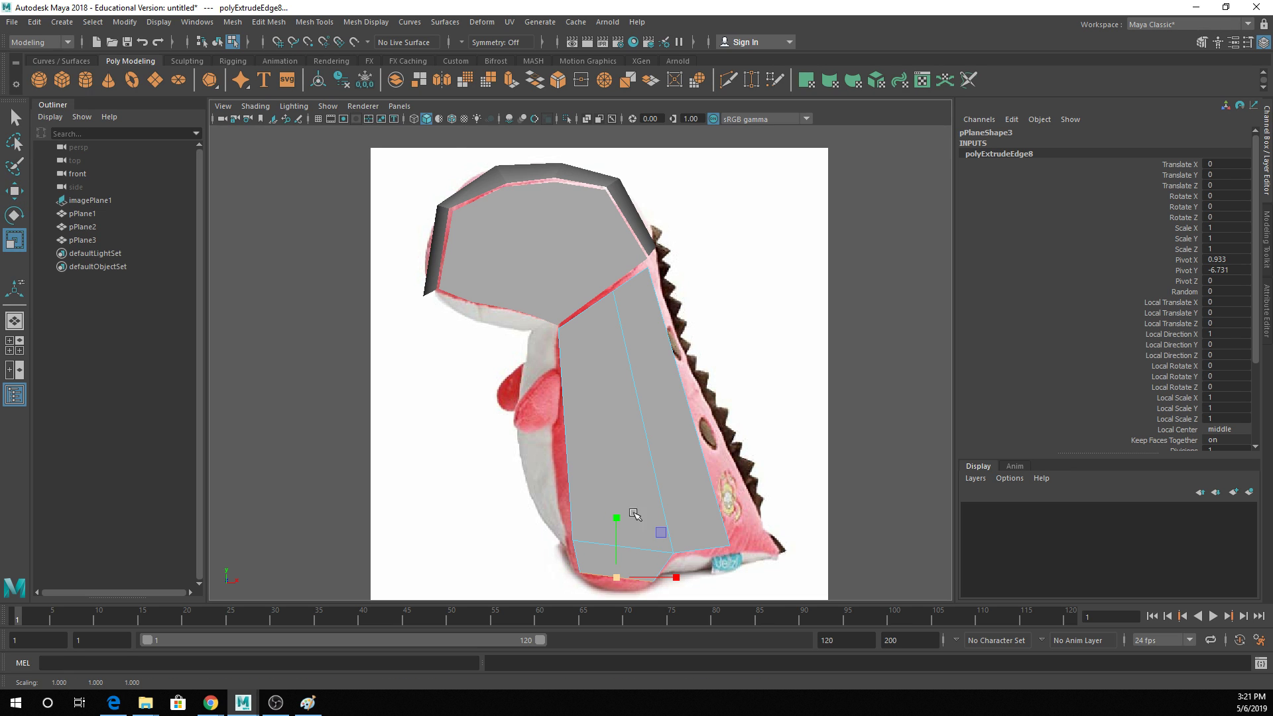
# Move the whole body plane along Z in the perspective view to line up with the head's side panel.
pyautogui.click(708, 470)
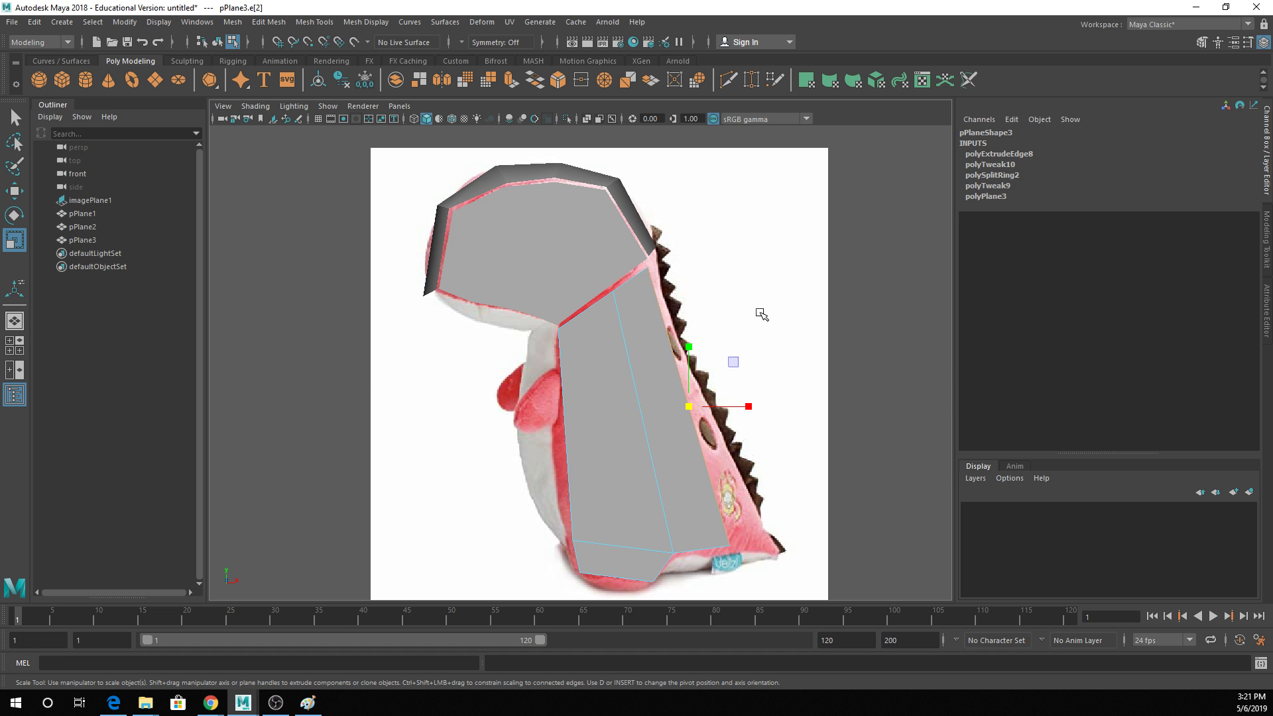
pyautogui.press('space')
pyautogui.press('space')
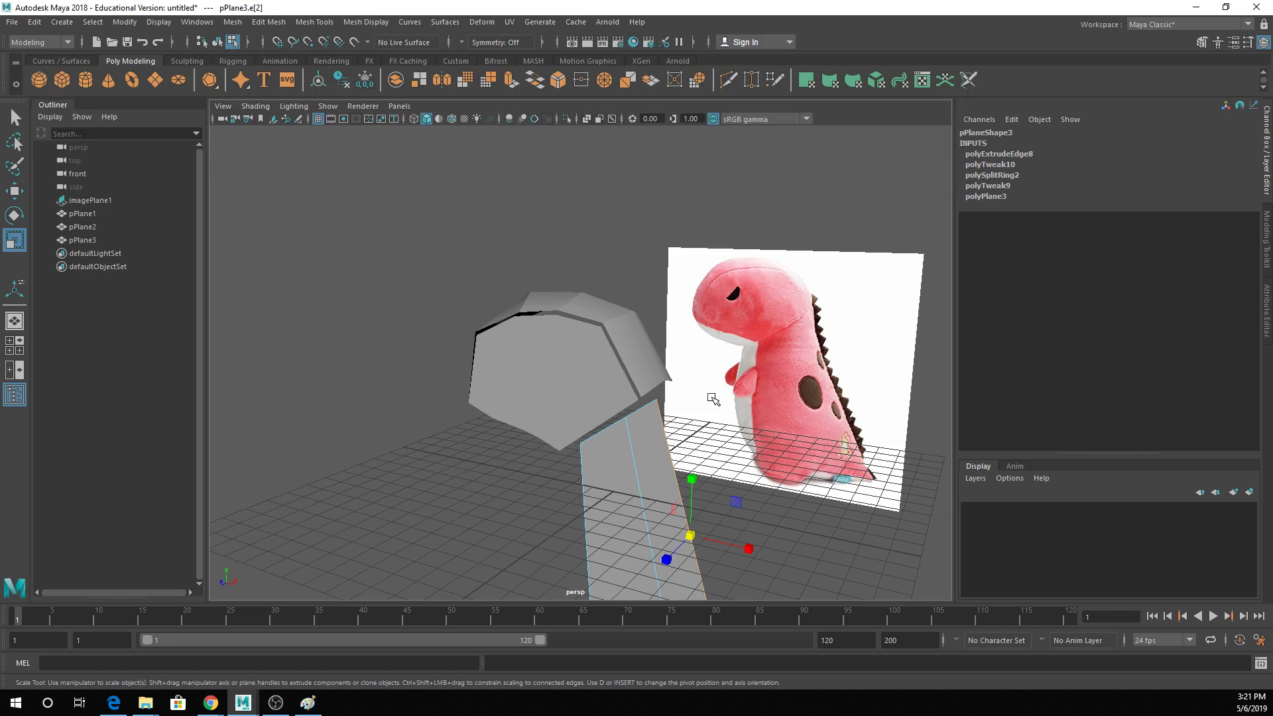
pyautogui.keyDown('alt'); pyautogui.moveTo(714, 400); pyautogui.dragTo(721, 383); pyautogui.keyUp('alt')
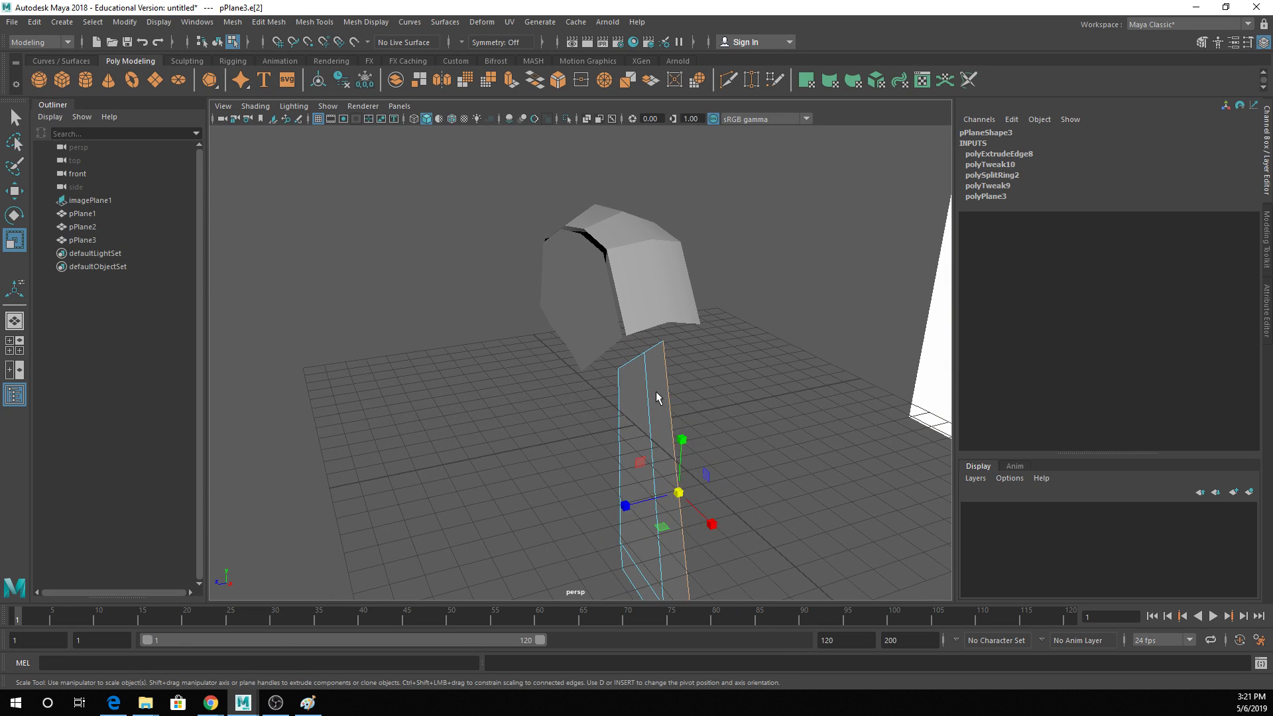
pyautogui.press('q')
pyautogui.moveTo(650, 355); pyautogui.dragTo(696, 322, button='right')
pyautogui.press('w')
pyautogui.moveTo(604, 500); pyautogui.dragTo(583, 517)
pyautogui.keyDown('alt'); pyautogui.moveTo(583, 517); pyautogui.dragTo(573, 430, button='middle'); pyautogui.keyUp('alt')
pyautogui.moveTo(573, 430)
pyautogui.keyDown('alt'); pyautogui.mouseDown()
pyautogui.moveTo(465, 424)
pyautogui.moveTo(774, 420)
pyautogui.moveTo(577, 451)
pyautogui.mouseUp(); pyautogui.keyUp('alt')
pyautogui.press('q')
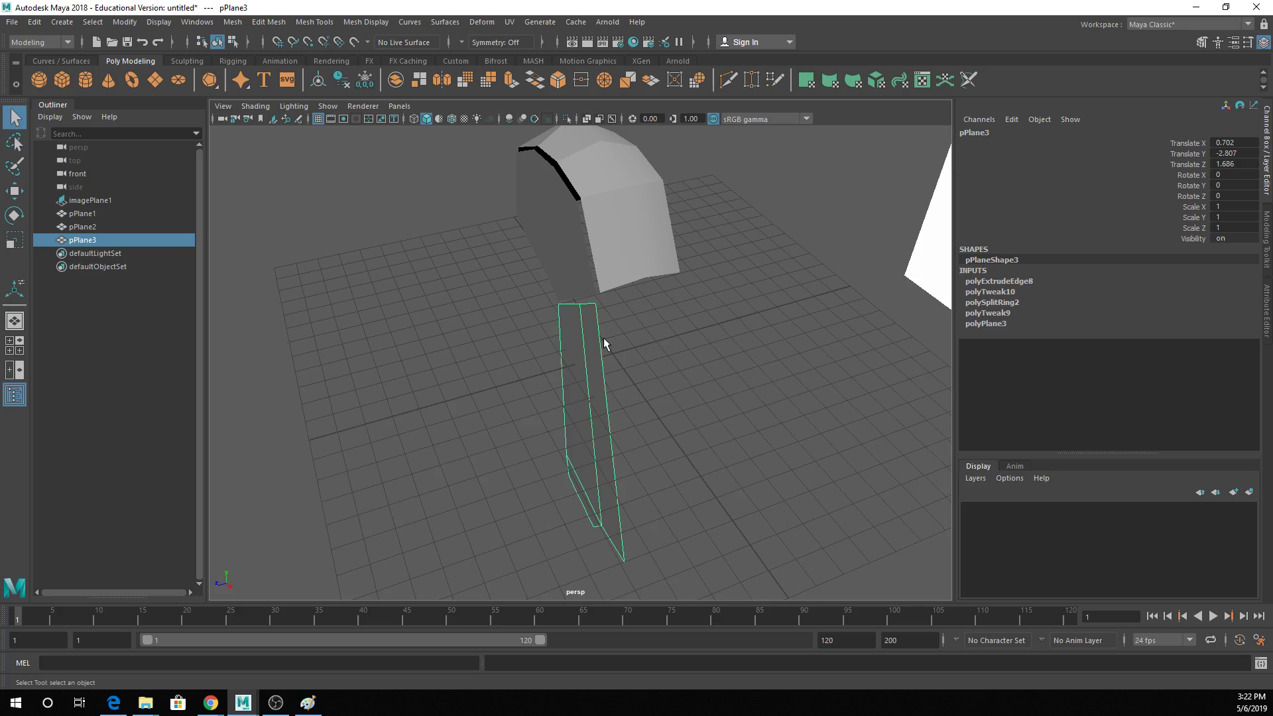
# Move the body plane's back edge along Z toward the model's centre to curve the side panel inward.
pyautogui.moveTo(596, 340); pyautogui.dragTo(589, 283, button='right')
pyautogui.click(599, 339)
pyautogui.keyDown('alt'); pyautogui.moveTo(598, 339); pyautogui.dragTo(628, 340); pyautogui.keyUp('alt')
pyautogui.press('w')
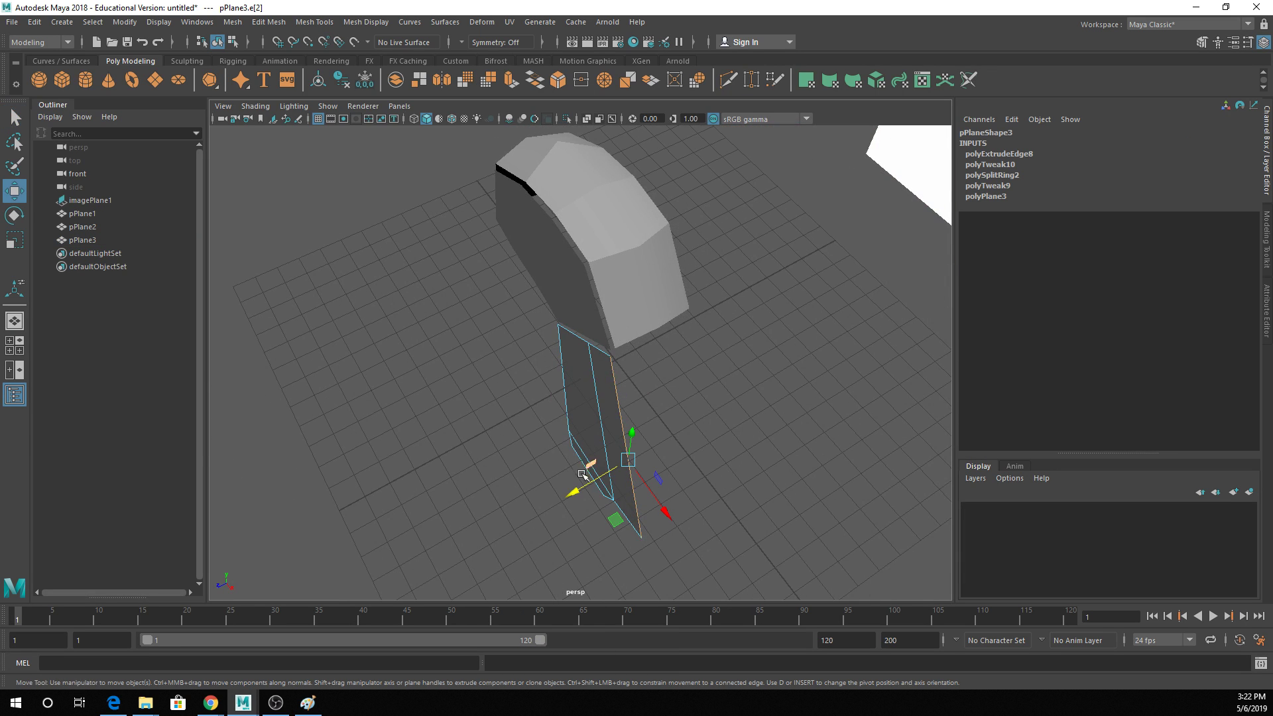
pyautogui.moveTo(578, 487); pyautogui.dragTo(642, 368)
pyautogui.press('q')
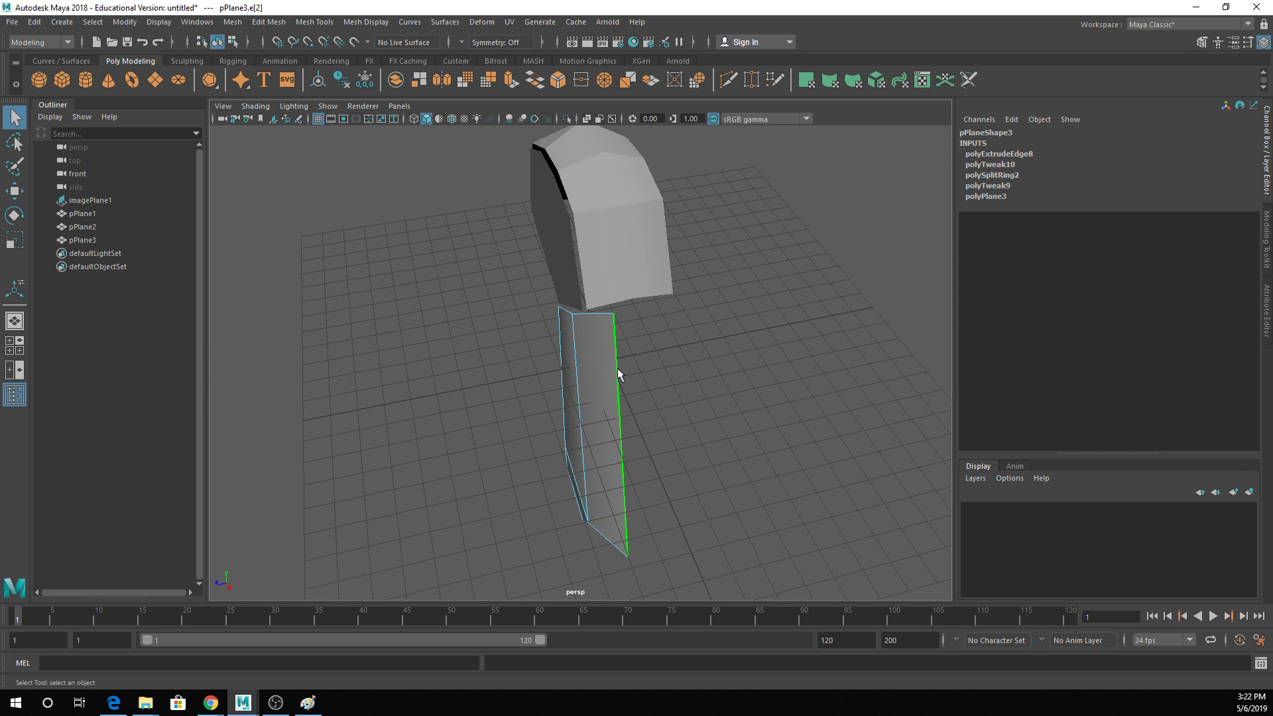
# Extrude the body's back edge and snap the new edge to the grid's centre line along Z.
pyautogui.keyDown('alt'); pyautogui.moveTo(623, 412); pyautogui.dragTo(610, 340); pyautogui.keyUp('alt')
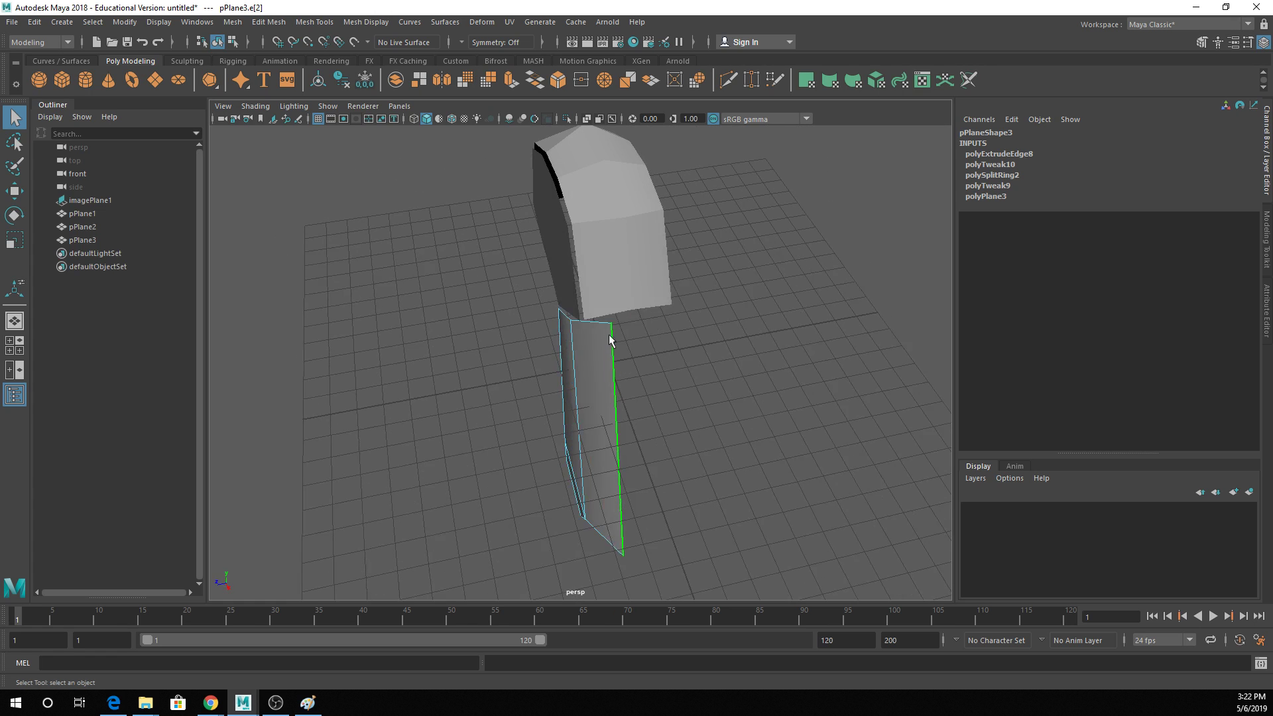
pyautogui.click(511, 80)
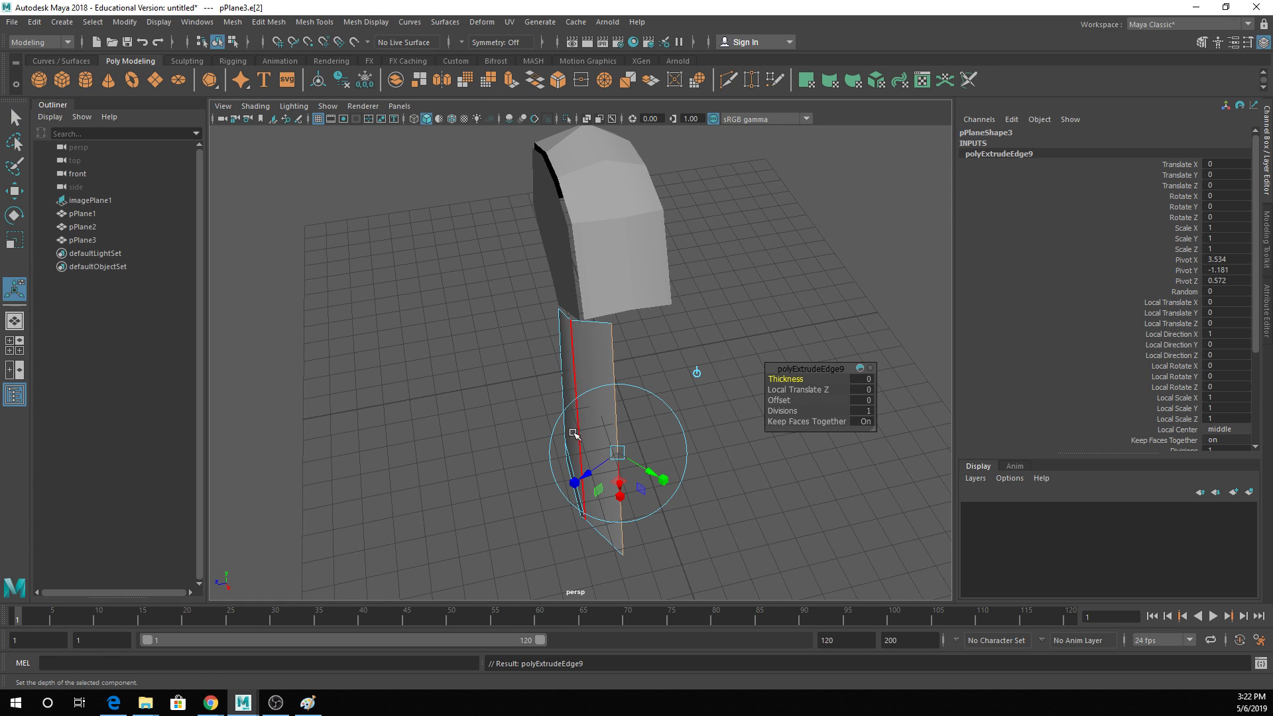
pyautogui.press('v')
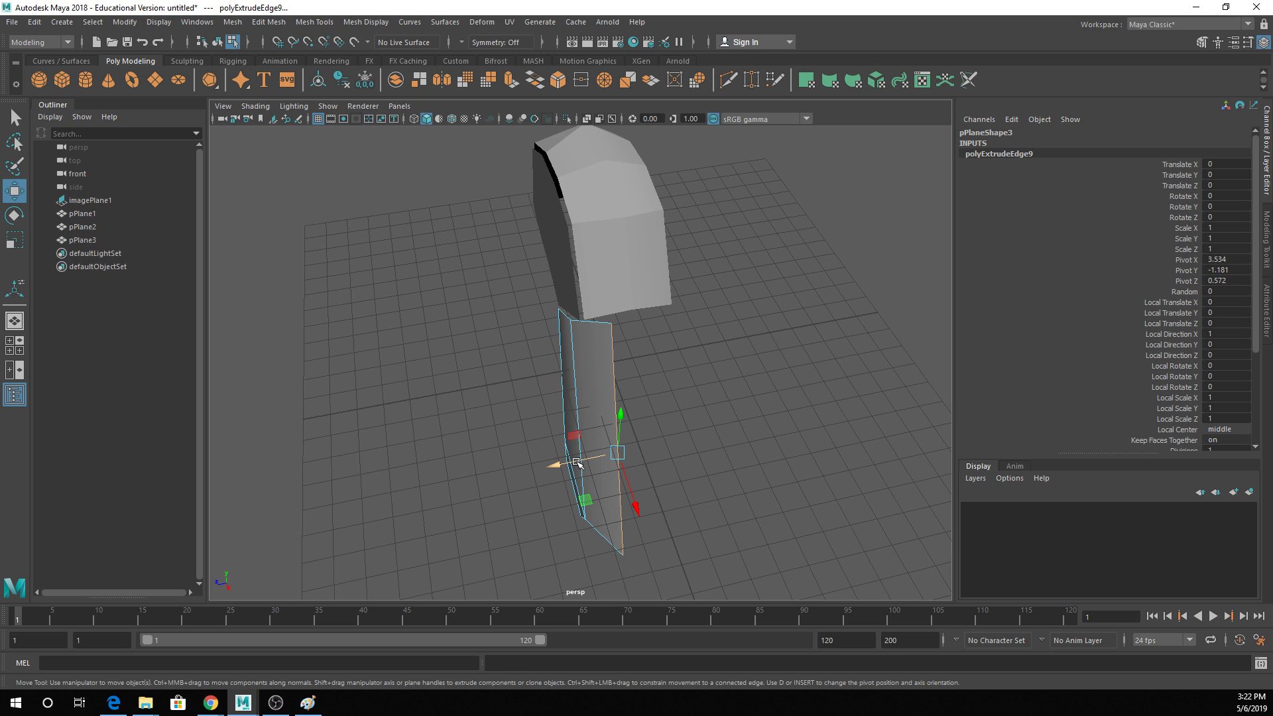
pyautogui.press('v')
pyautogui.press('x')
pyautogui.moveTo(564, 467); pyautogui.dragTo(647, 527)
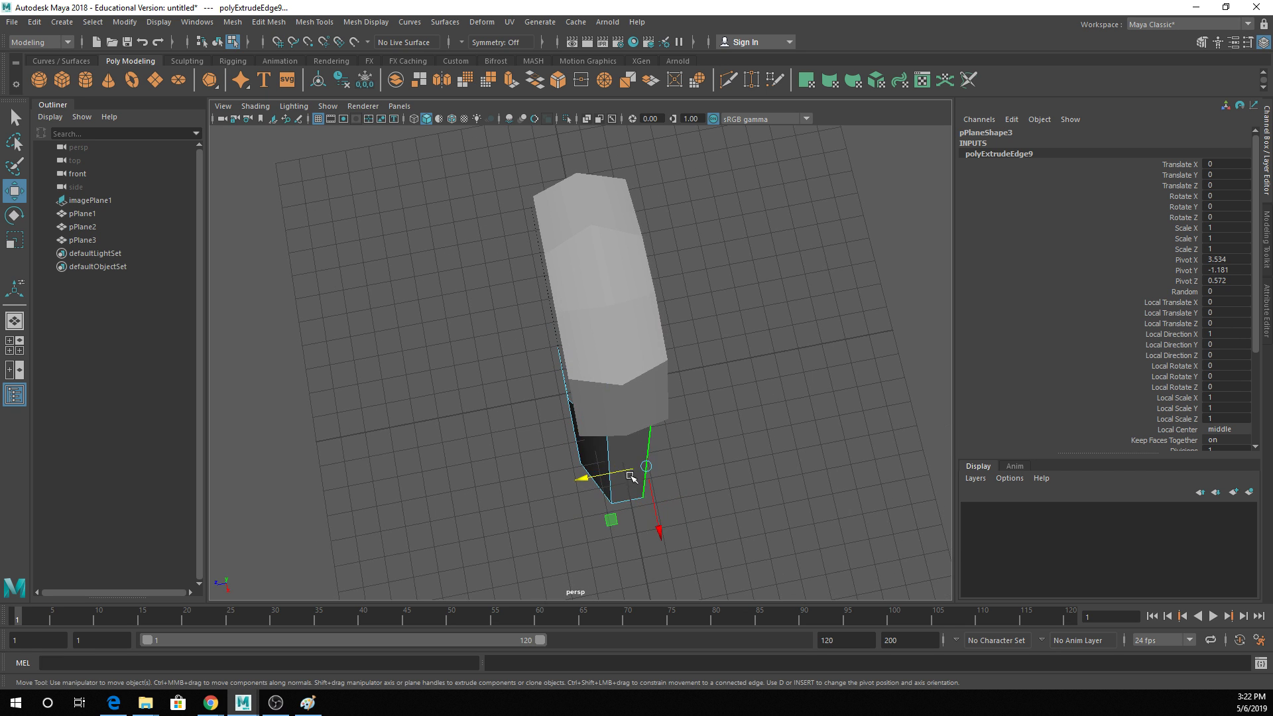
pyautogui.press('x')
pyautogui.moveTo(629, 474); pyautogui.dragTo(689, 475)
# Move the extruded back edge outward along X in the front view, toward the reference's back outline.
pyautogui.press('space')
pyautogui.press('space')
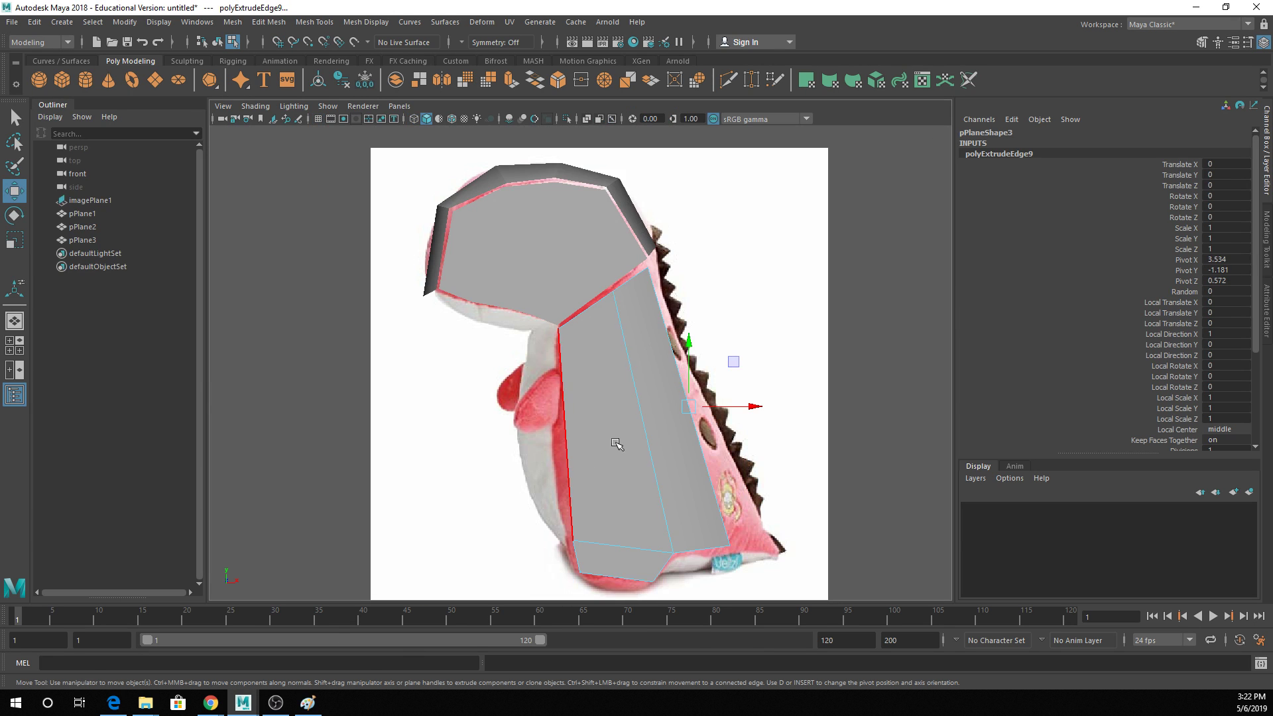
pyautogui.moveTo(735, 406); pyautogui.dragTo(747, 406)
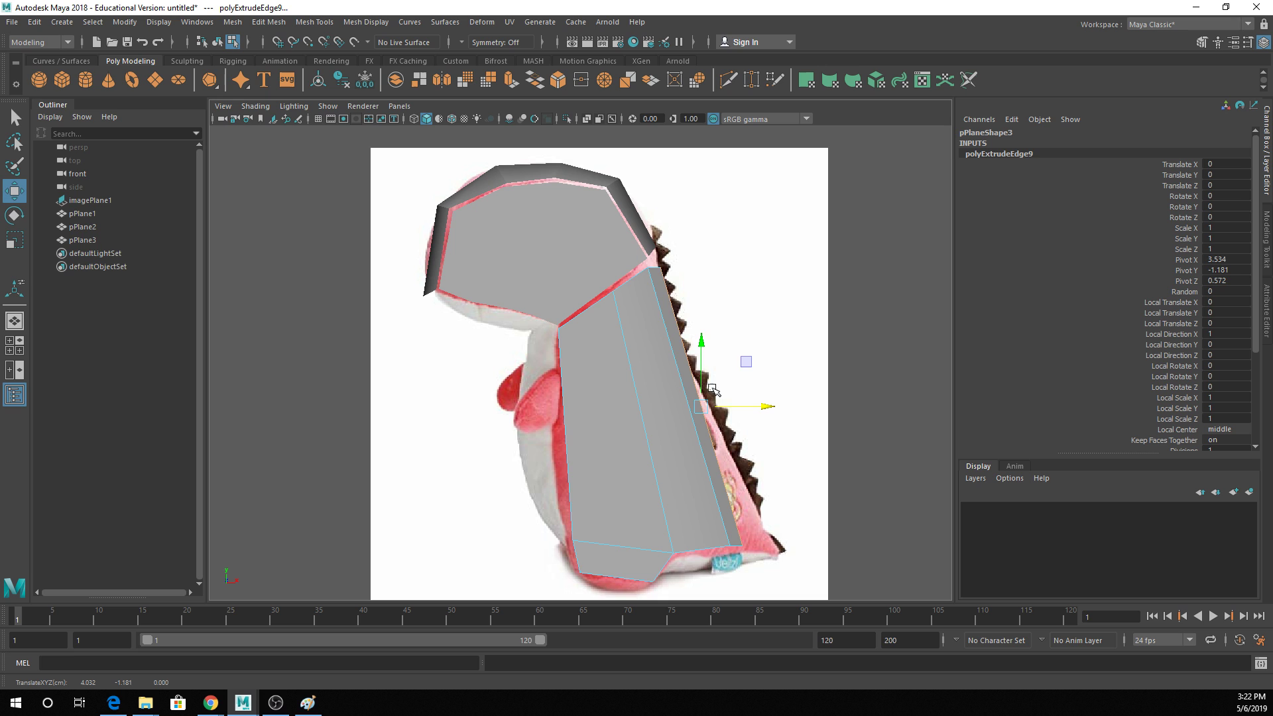
# Move the body's lower back vertex up and outward in the front view to meet the reference's back outline.
pyautogui.press('q')
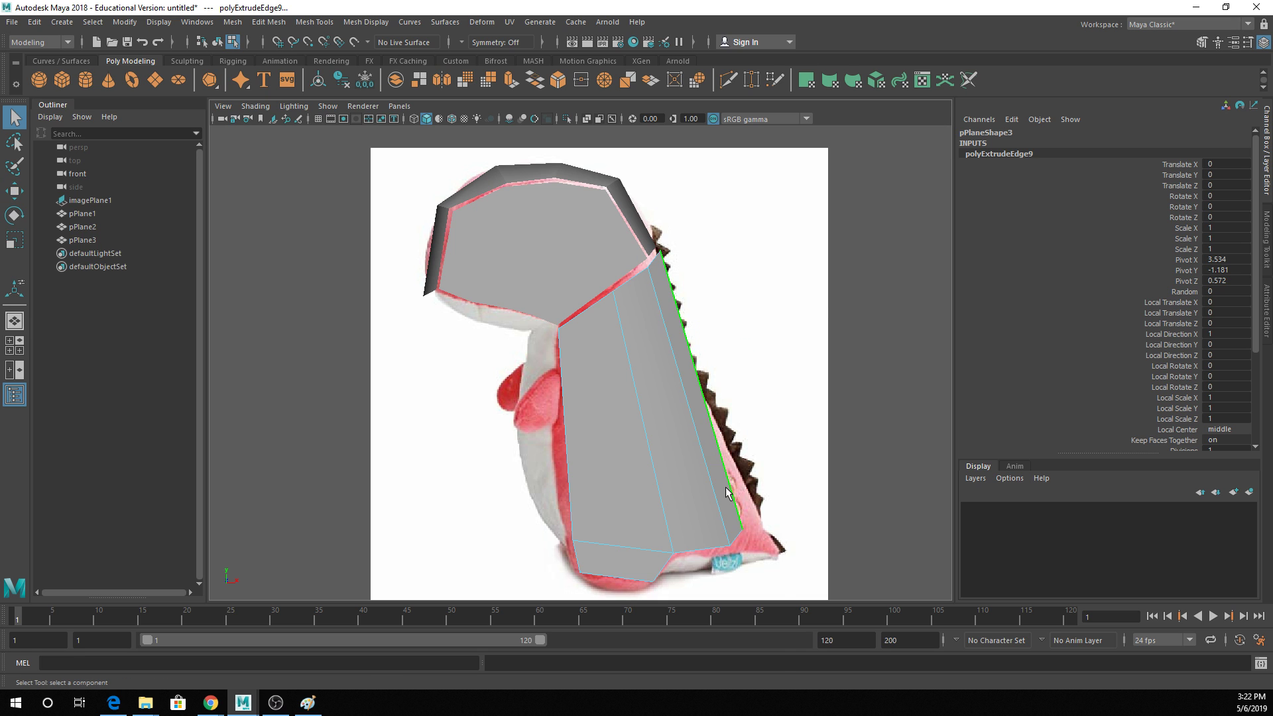
pyautogui.moveTo(727, 492); pyautogui.dragTo(724, 472, button='right')
pyautogui.click(741, 517)
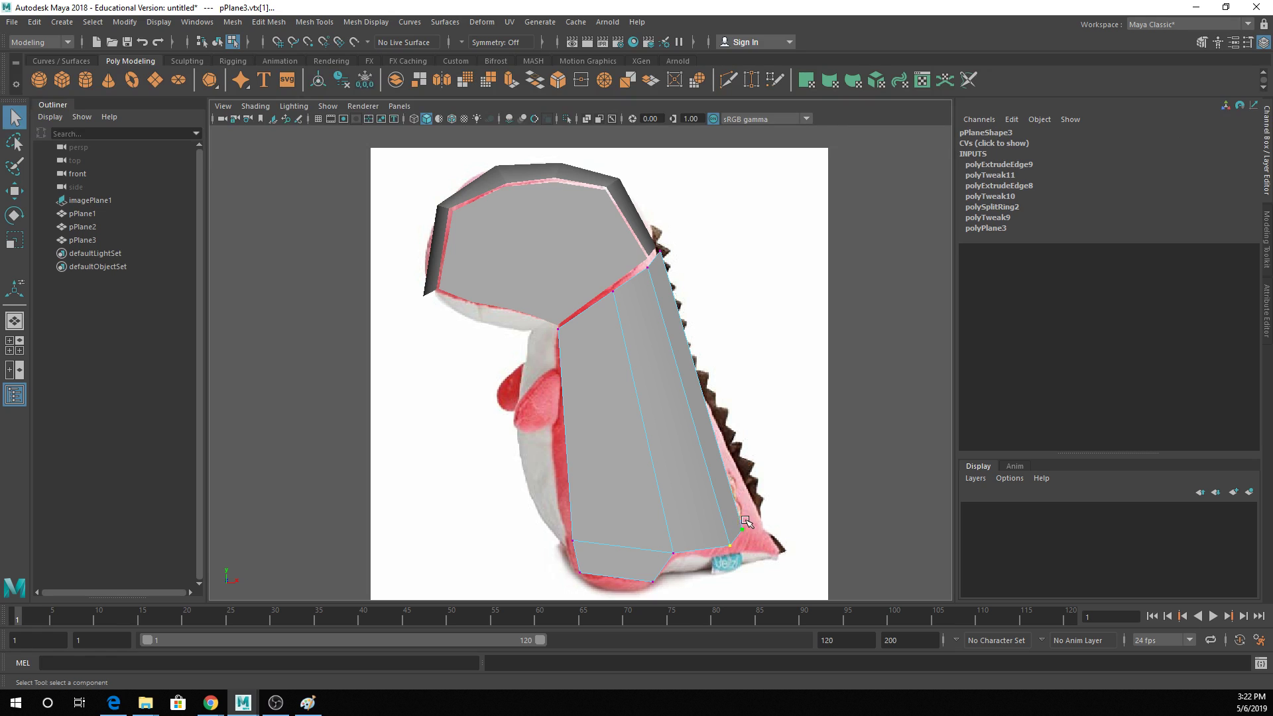
pyautogui.press('w')
pyautogui.moveTo(748, 532); pyautogui.dragTo(760, 509)
pyautogui.press('q')
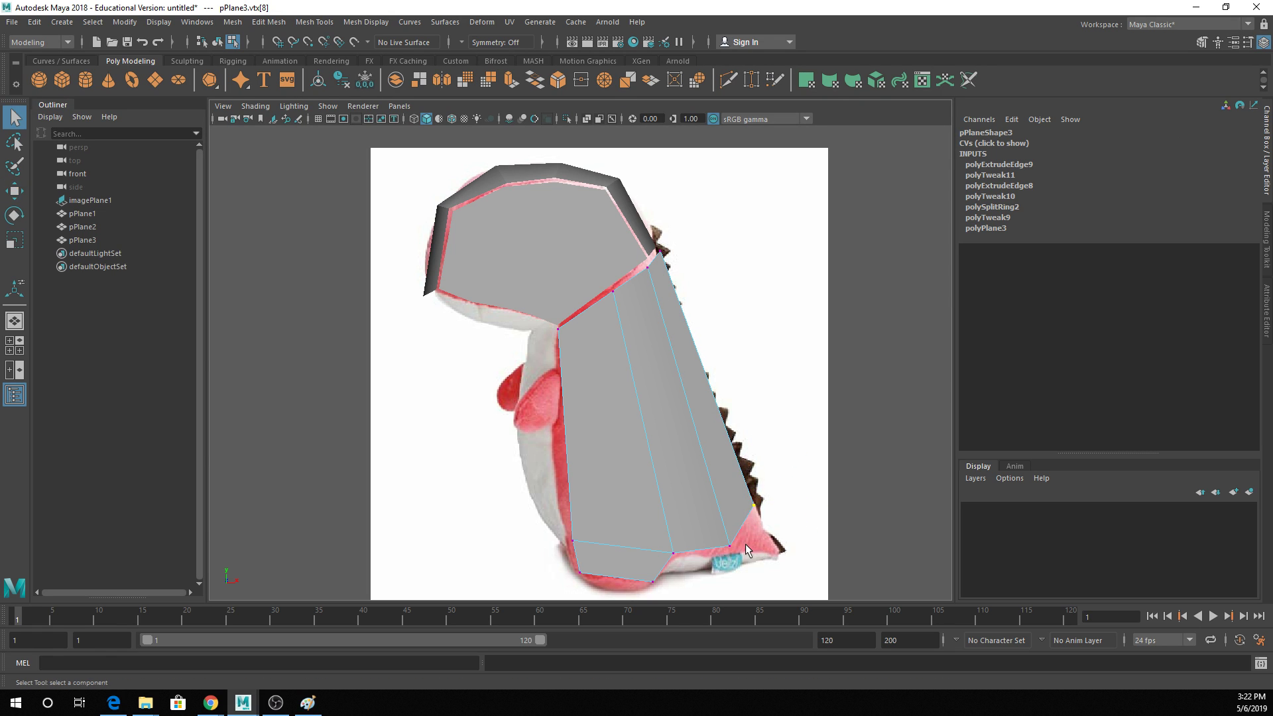
# Move the body's lower back vertex down and outward to the tip of the reference's tail.
pyautogui.moveTo(741, 320); pyautogui.dragTo(756, 290, button='right')
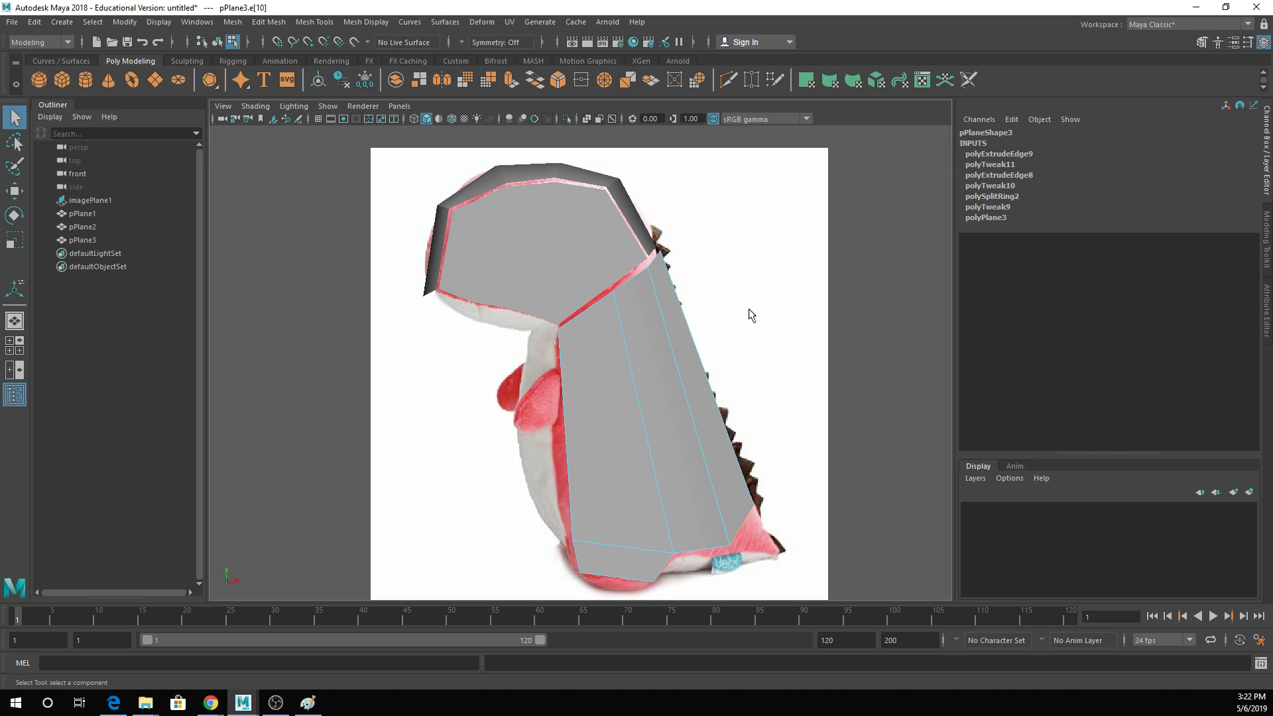
pyautogui.press('space')
pyautogui.keyDown('alt'); pyautogui.moveTo(727, 260); pyautogui.dragTo(806, 248); pyautogui.keyUp('alt')
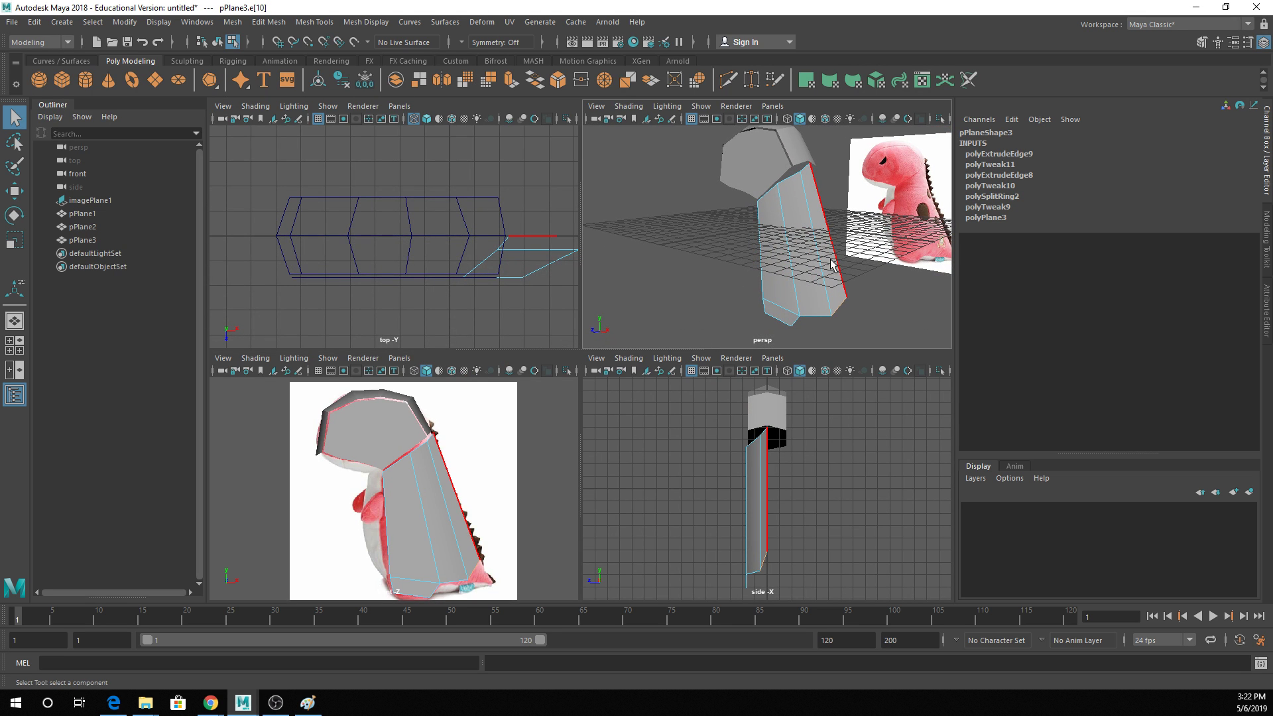
pyautogui.moveTo(829, 259); pyautogui.dragTo(786, 241, button='right')
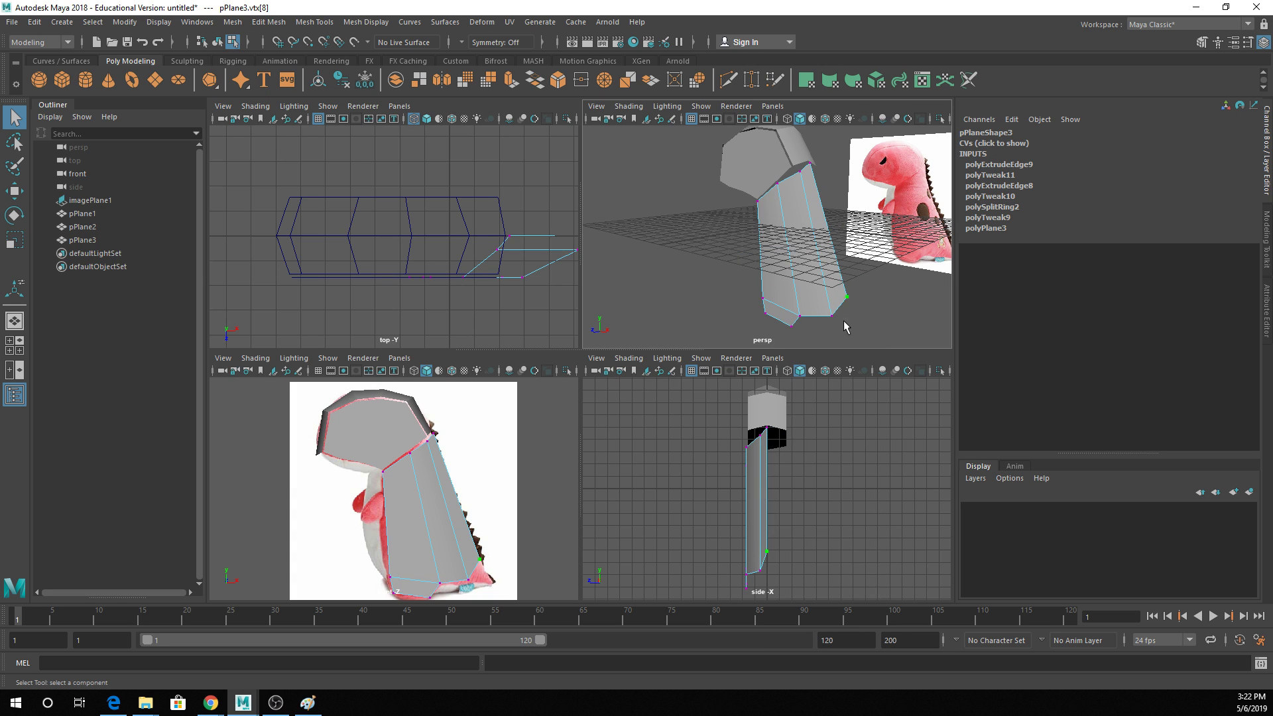
pyautogui.press('w')
pyautogui.moveTo(480, 559); pyautogui.dragTo(496, 583)
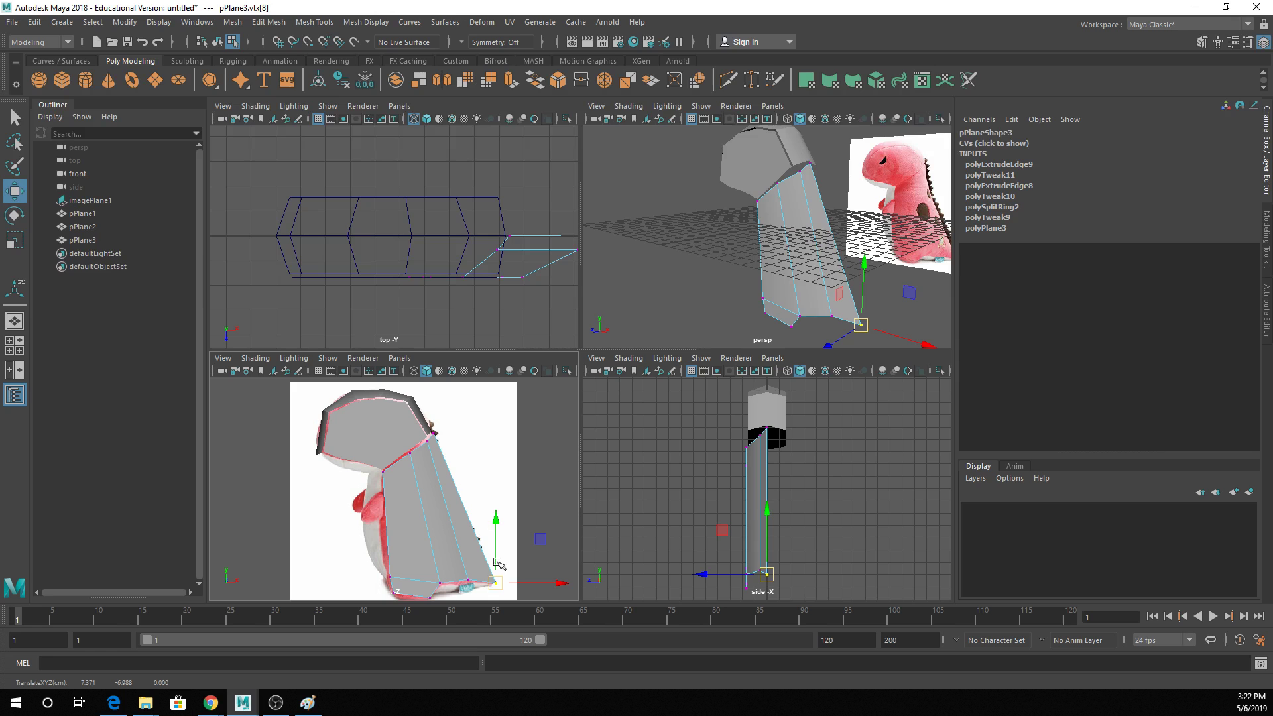
# Move the lengthwise edge beside the body's back strip outward along Z to round the side.
pyautogui.moveTo(838, 206); pyautogui.dragTo(855, 192, button='right')
pyautogui.keyDown('alt'); pyautogui.moveTo(829, 199); pyautogui.dragTo(748, 201); pyautogui.keyUp('alt')
pyautogui.press('q')
pyautogui.moveTo(776, 185); pyautogui.dragTo(779, 167, button='right')
pyautogui.click(775, 228)
pyautogui.press('w')
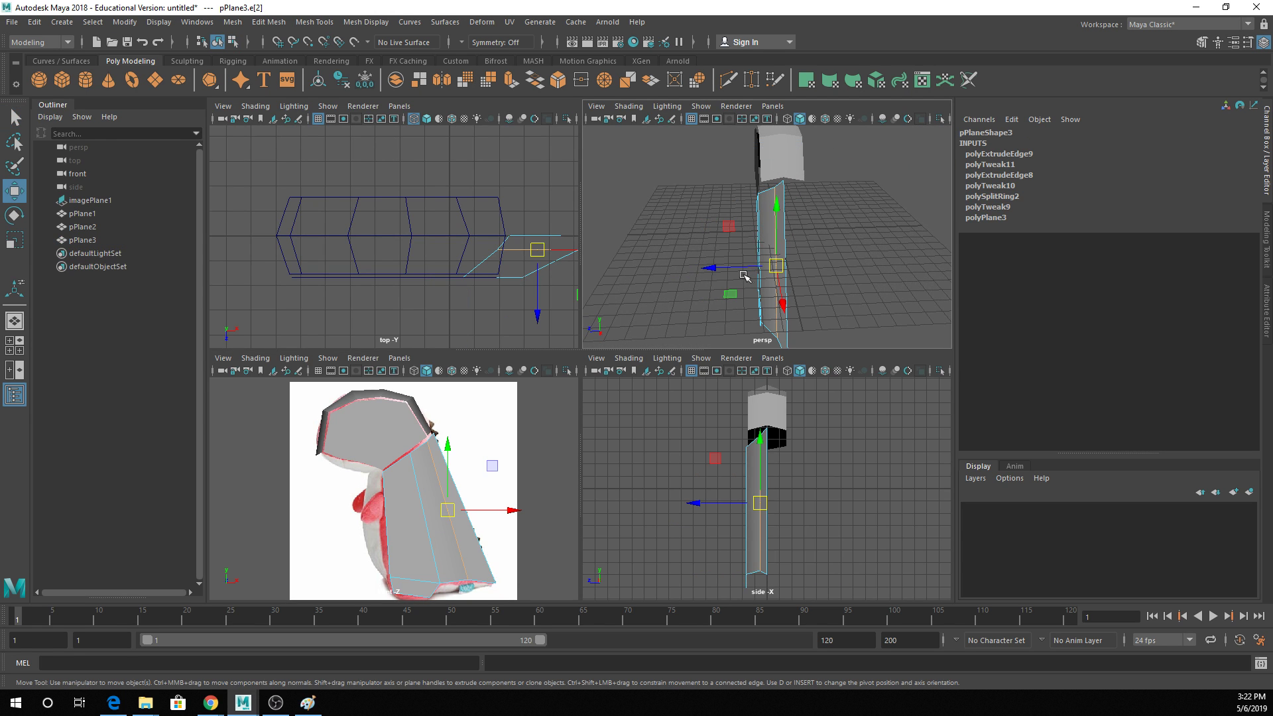
pyautogui.moveTo(731, 270); pyautogui.dragTo(724, 272)
# Select the body's lower side vertices and move them outward along Z to widen the base.
pyautogui.press('q')
pyautogui.moveTo(750, 255); pyautogui.dragTo(728, 245, button='right')
pyautogui.moveTo(722, 256); pyautogui.dragTo(773, 358)
pyautogui.keyDown('alt'); pyautogui.moveTo(766, 283); pyautogui.dragTo(728, 317); pyautogui.keyUp('alt')
pyautogui.press('w')
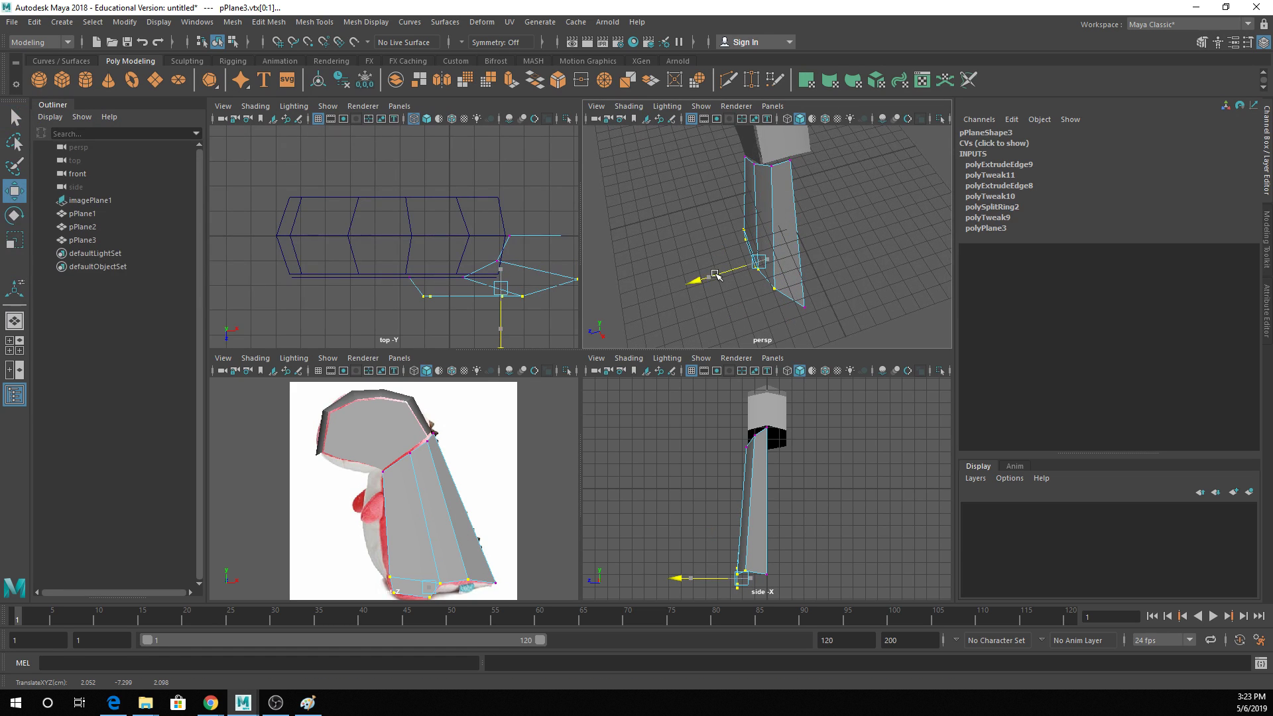
pyautogui.moveTo(723, 213); pyautogui.dragTo(735, 272)
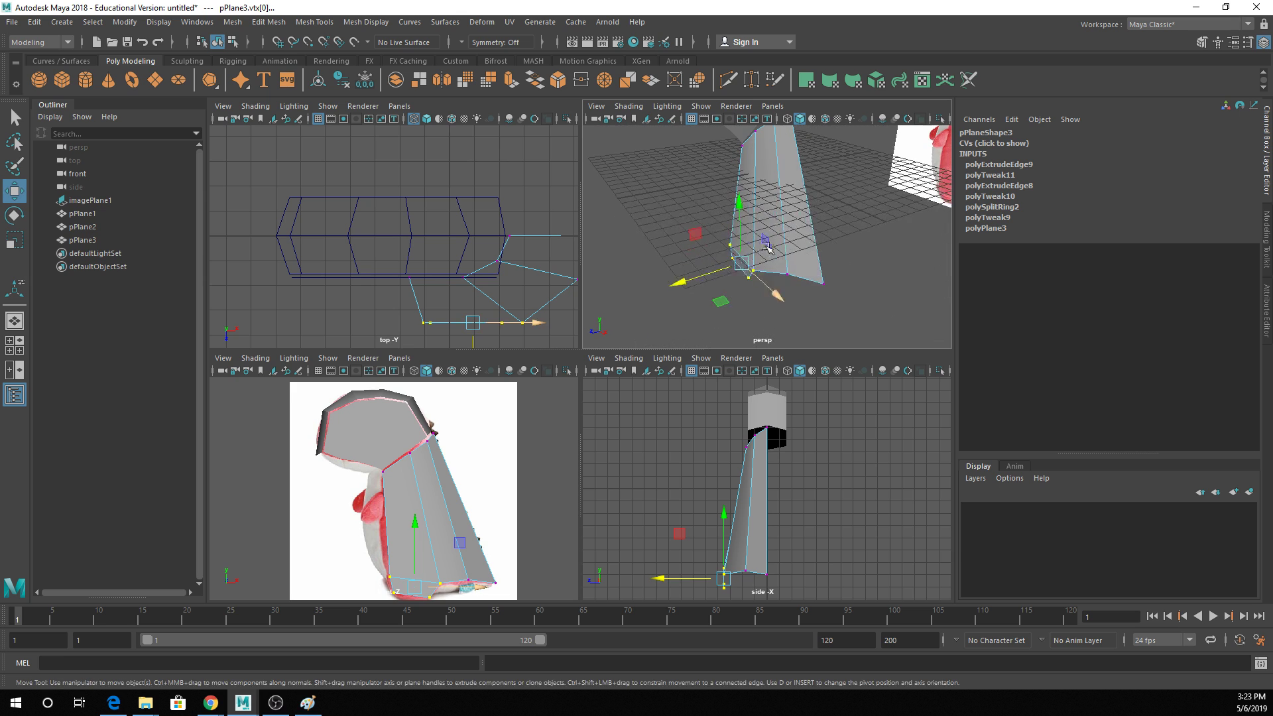
# Move the edge at the very bottom of the body's side panel slightly farther outward along Z.
pyautogui.press('q')
pyautogui.press('w')
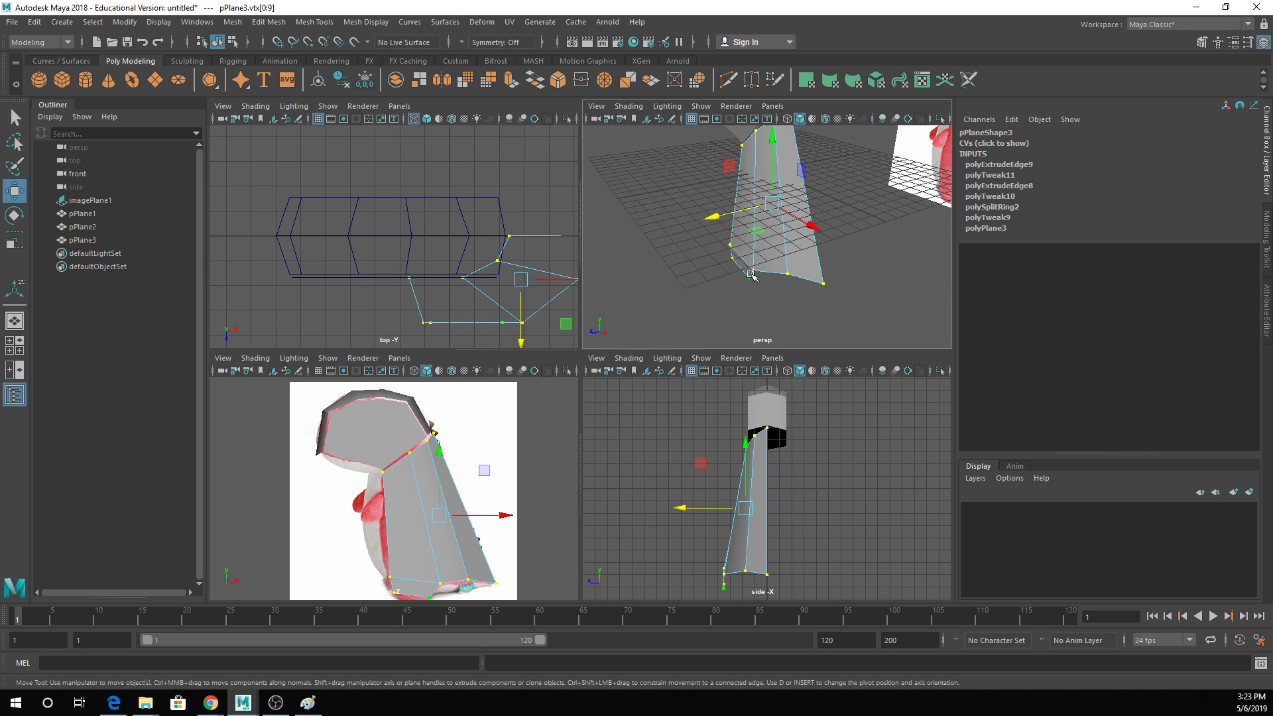
pyautogui.press('q')
pyautogui.press('F10')
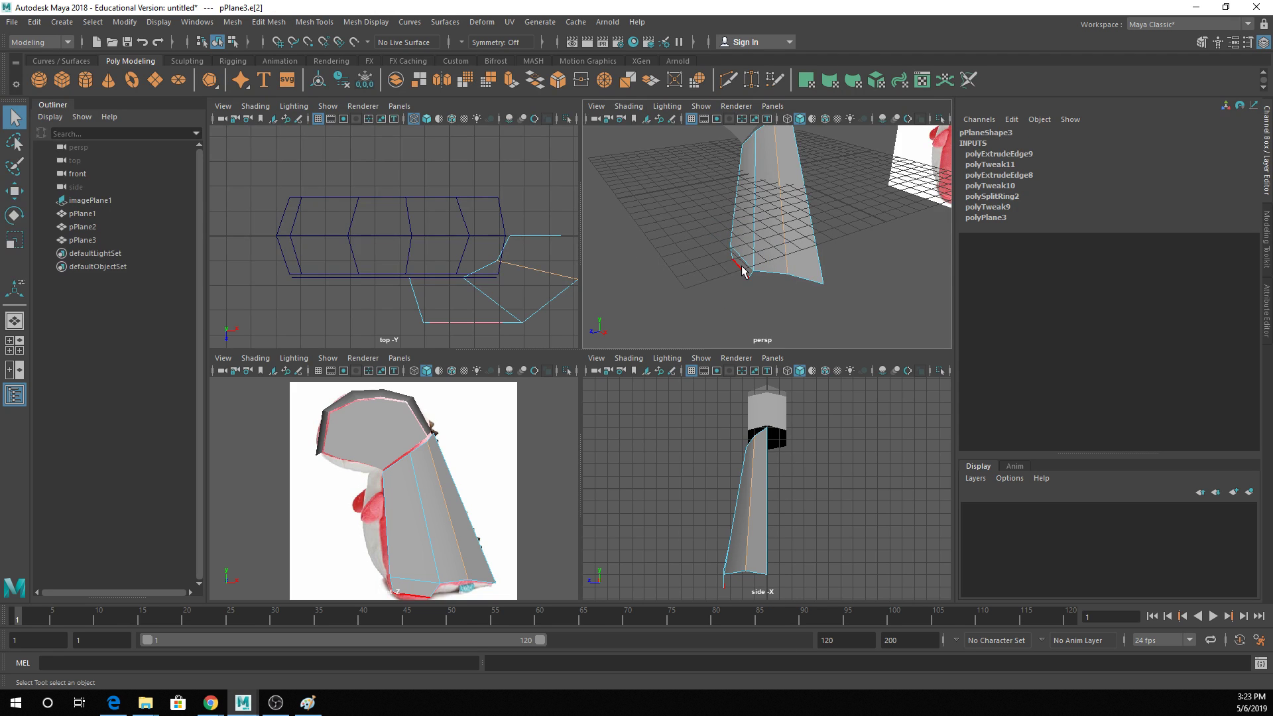
pyautogui.click(741, 269)
pyautogui.press('w')
pyautogui.keyDown('alt'); pyautogui.moveTo(721, 272); pyautogui.dragTo(880, 195); pyautogui.keyUp('alt')
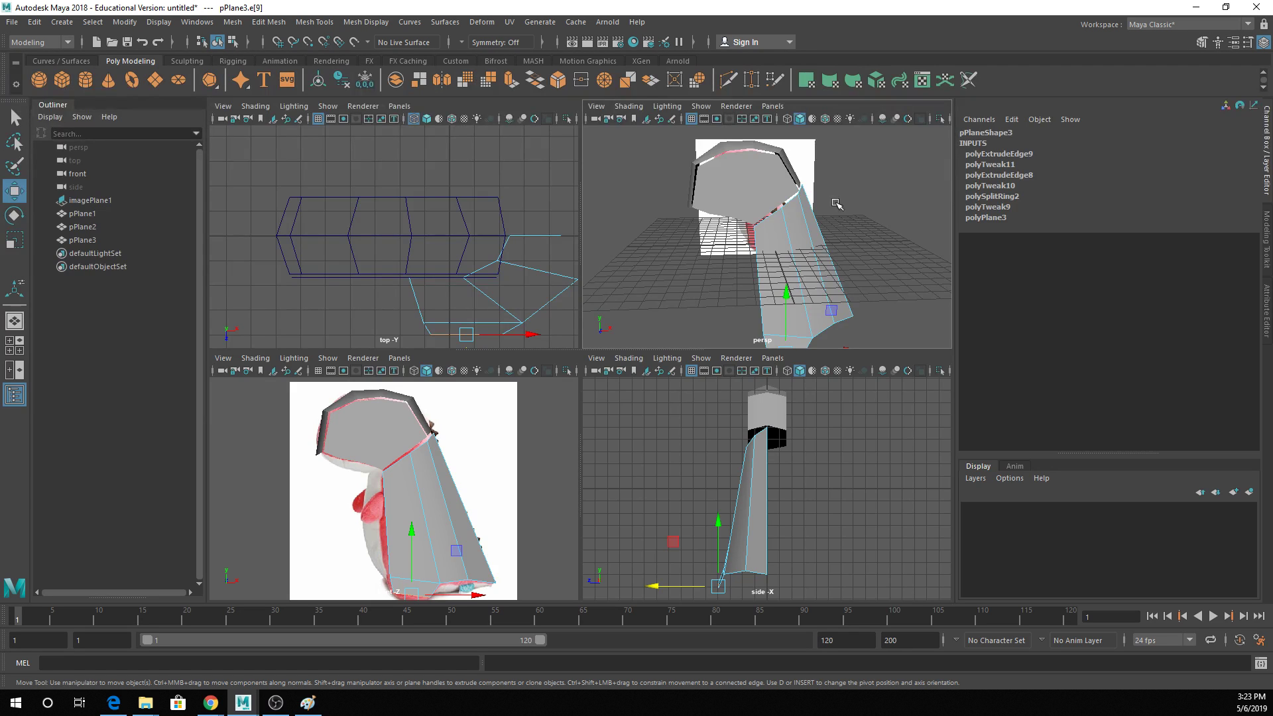
pyautogui.keyDown('alt'); pyautogui.moveTo(534, 429); pyautogui.dragTo(548, 460, button='middle'); pyautogui.keyUp('alt')
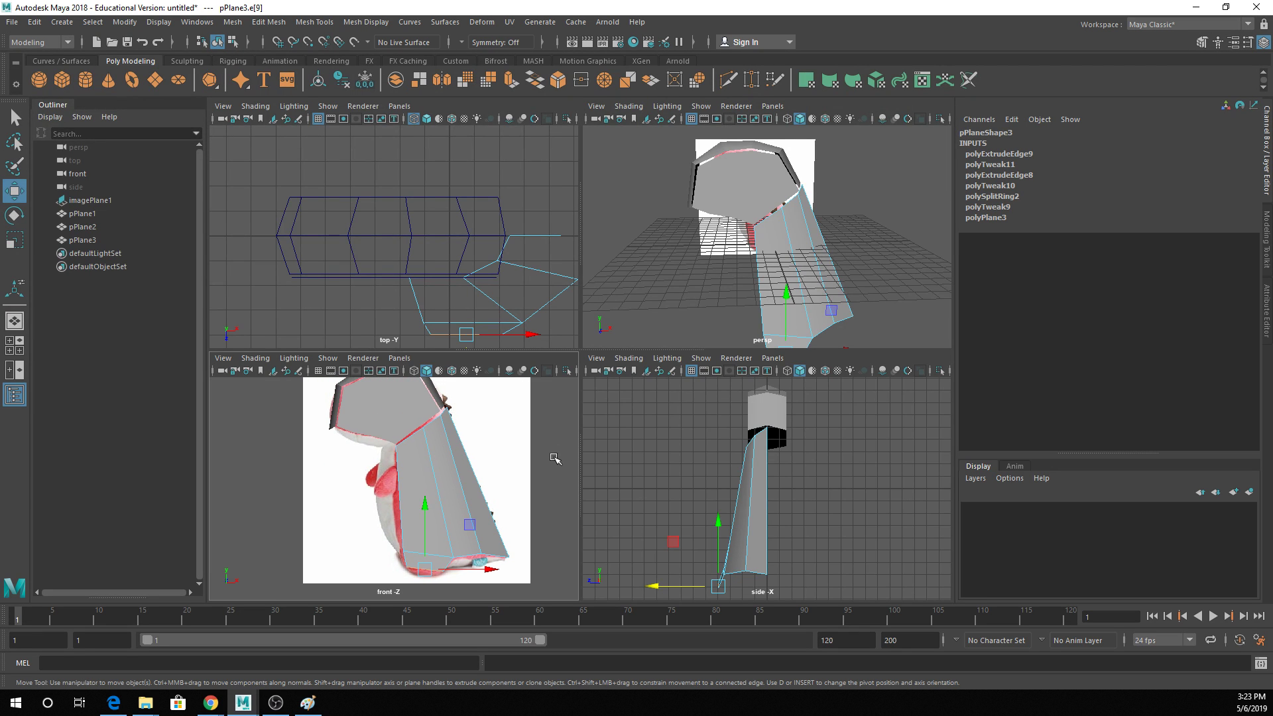
pyautogui.press('space')
pyautogui.press('space')
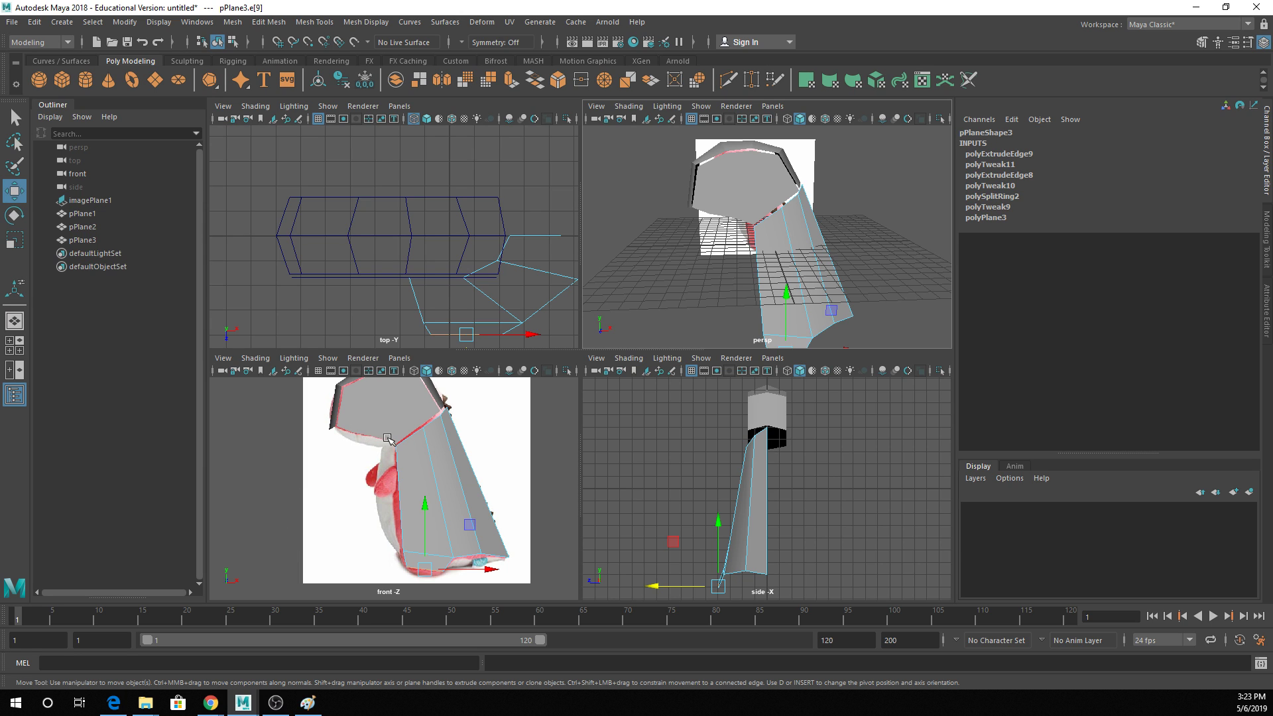
pyautogui.keyDown('alt'); pyautogui.moveTo(808, 193); pyautogui.dragTo(895, 176); pyautogui.keyUp('alt')
pyautogui.click(787, 188)
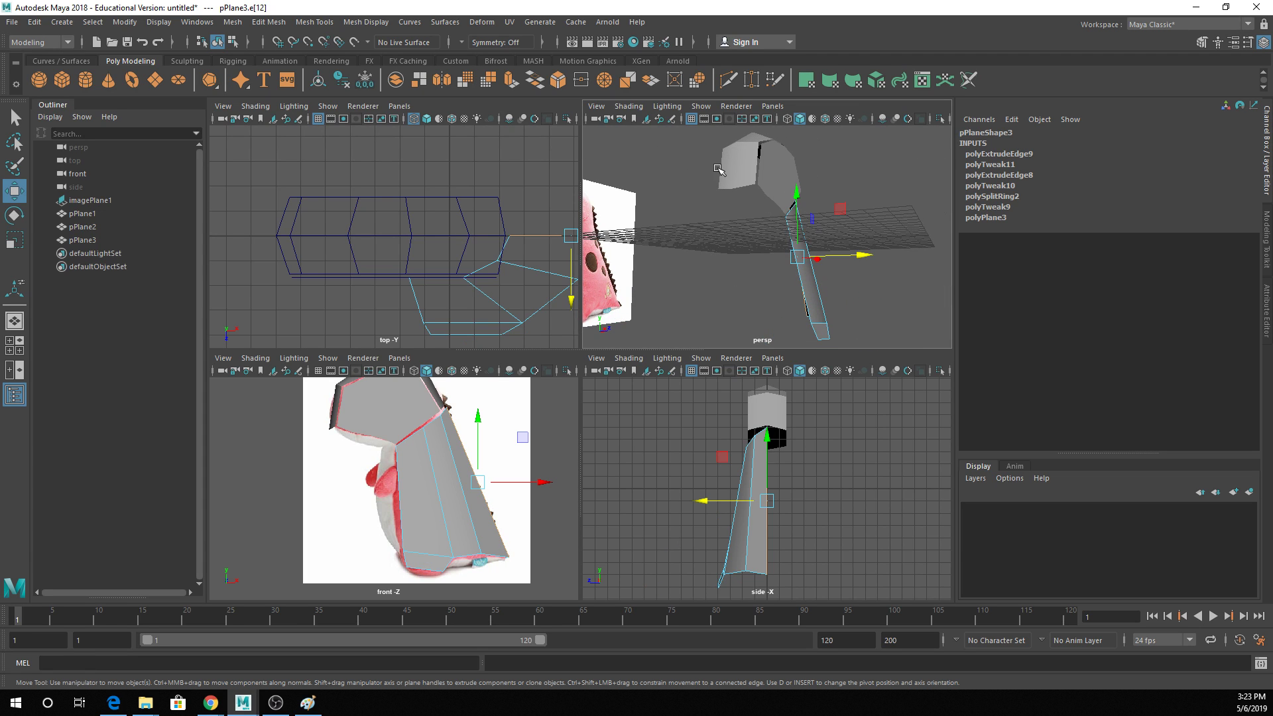
# Create a new polygon plane on the grid and set its Translate X, Y and Z to 0.
pyautogui.press('y')
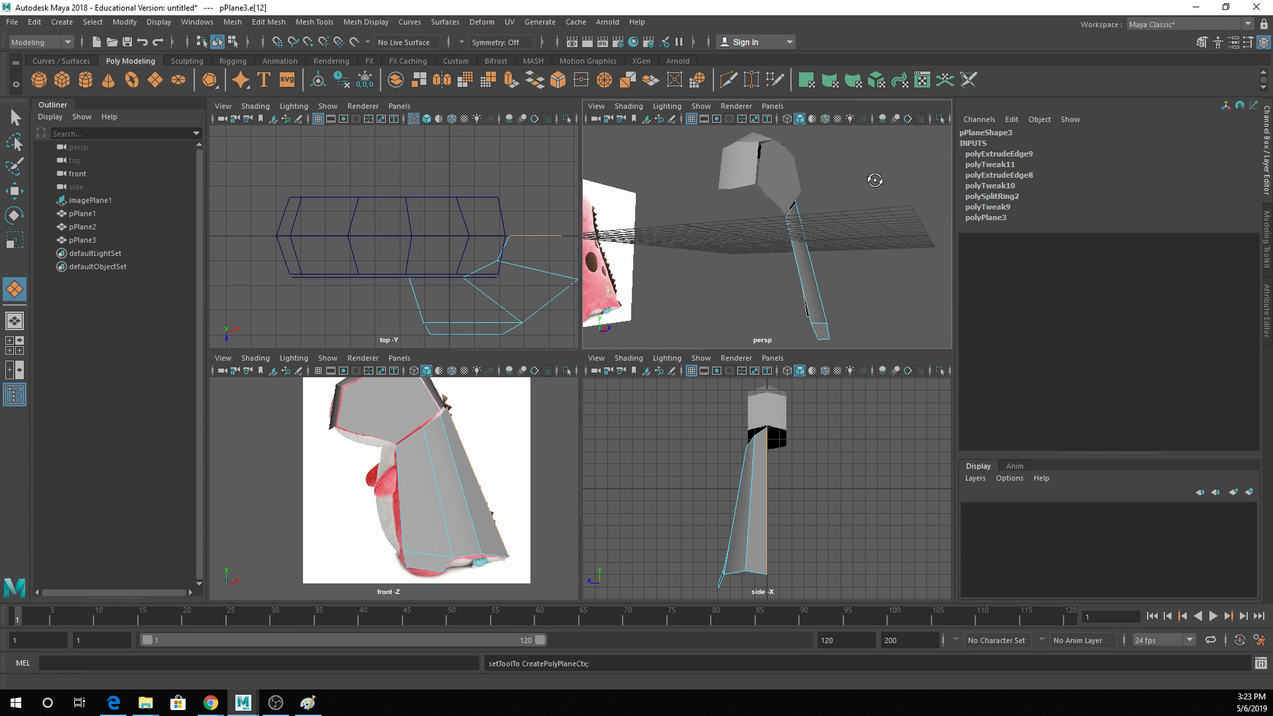
pyautogui.keyDown('alt'); pyautogui.moveTo(869, 199); pyautogui.dragTo(845, 207); pyautogui.keyUp('alt')
pyautogui.moveTo(706, 278); pyautogui.dragTo(761, 273)
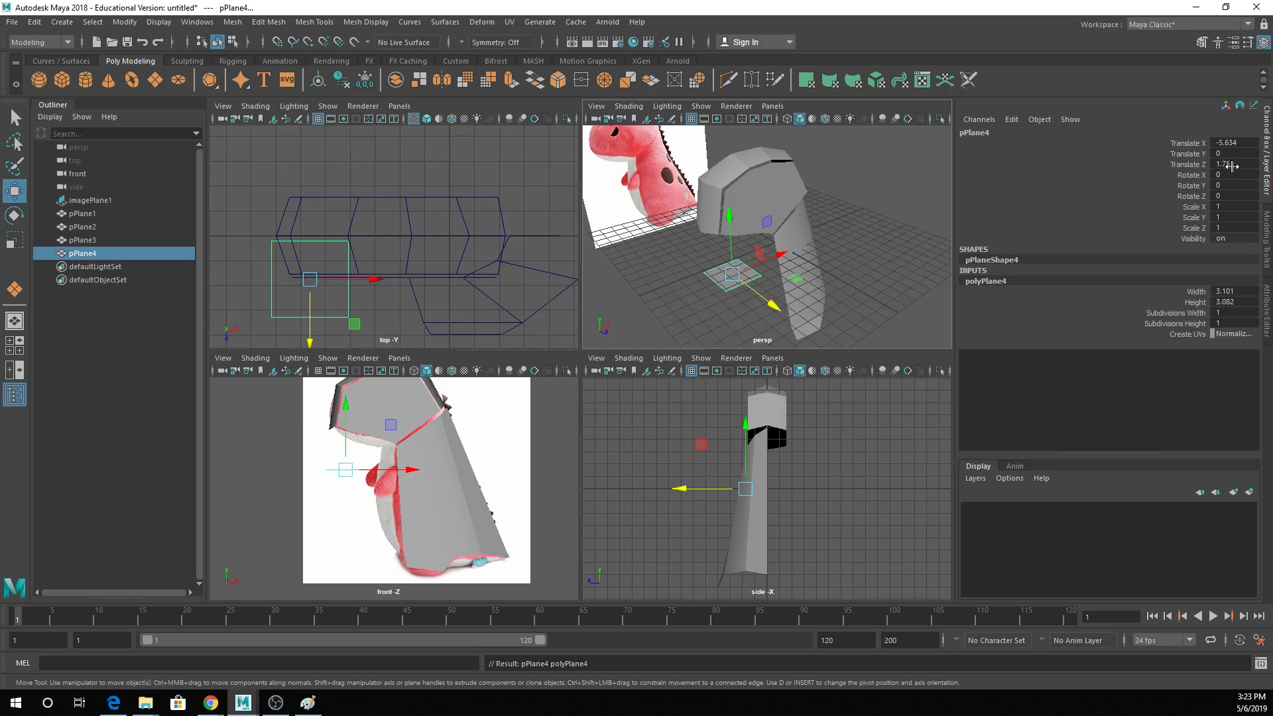
pyautogui.moveTo(1232, 165); pyautogui.dragTo(1232, 142)
pyautogui.write('0')
pyautogui.press('Return')
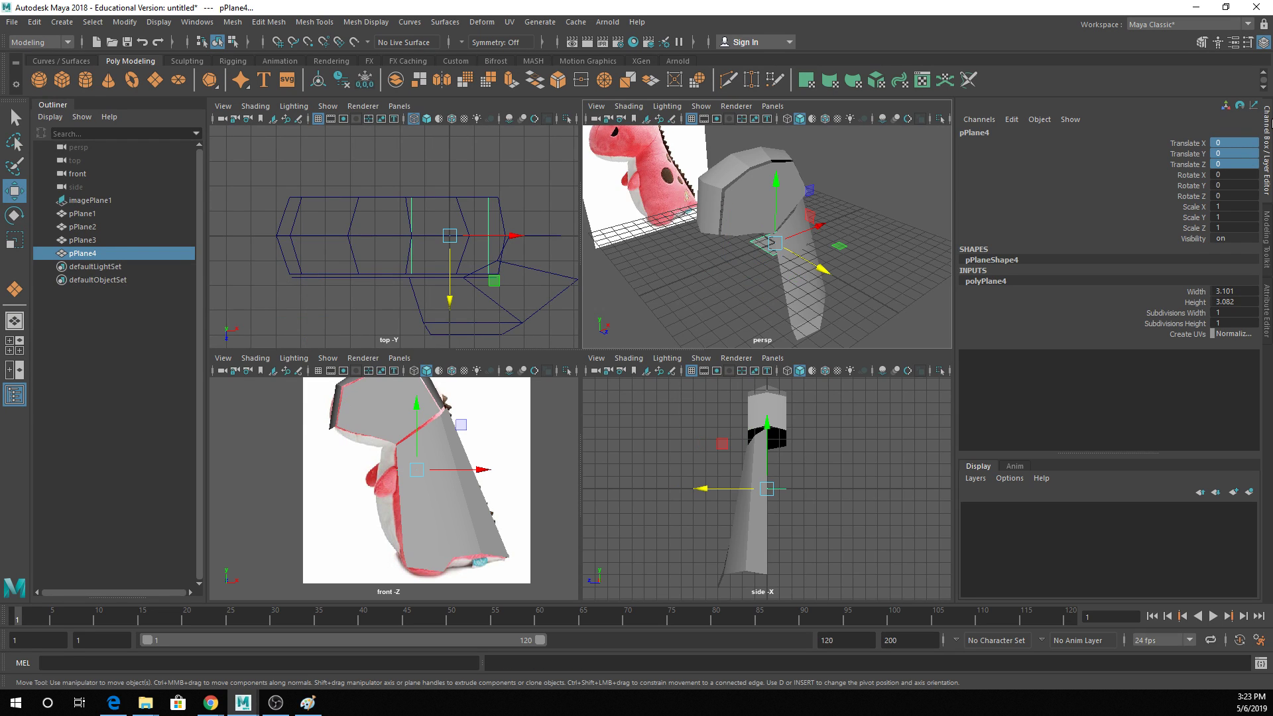
# Set the new plane's Subdivisions Height to 2.
pyautogui.click(1205, 313)
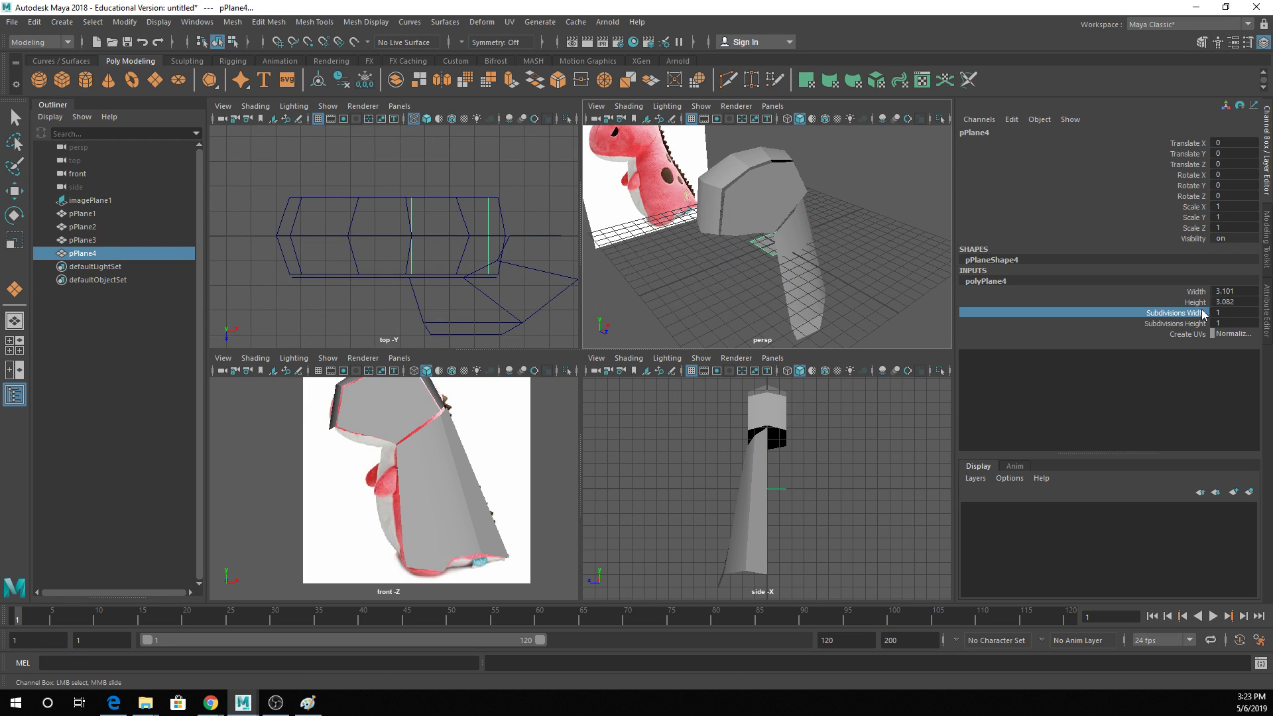
pyautogui.moveTo(1115, 319); pyautogui.dragTo(1191, 328, button='middle')
pyautogui.click(1190, 323)
pyautogui.moveTo(882, 272); pyautogui.dragTo(890, 270, button='middle')
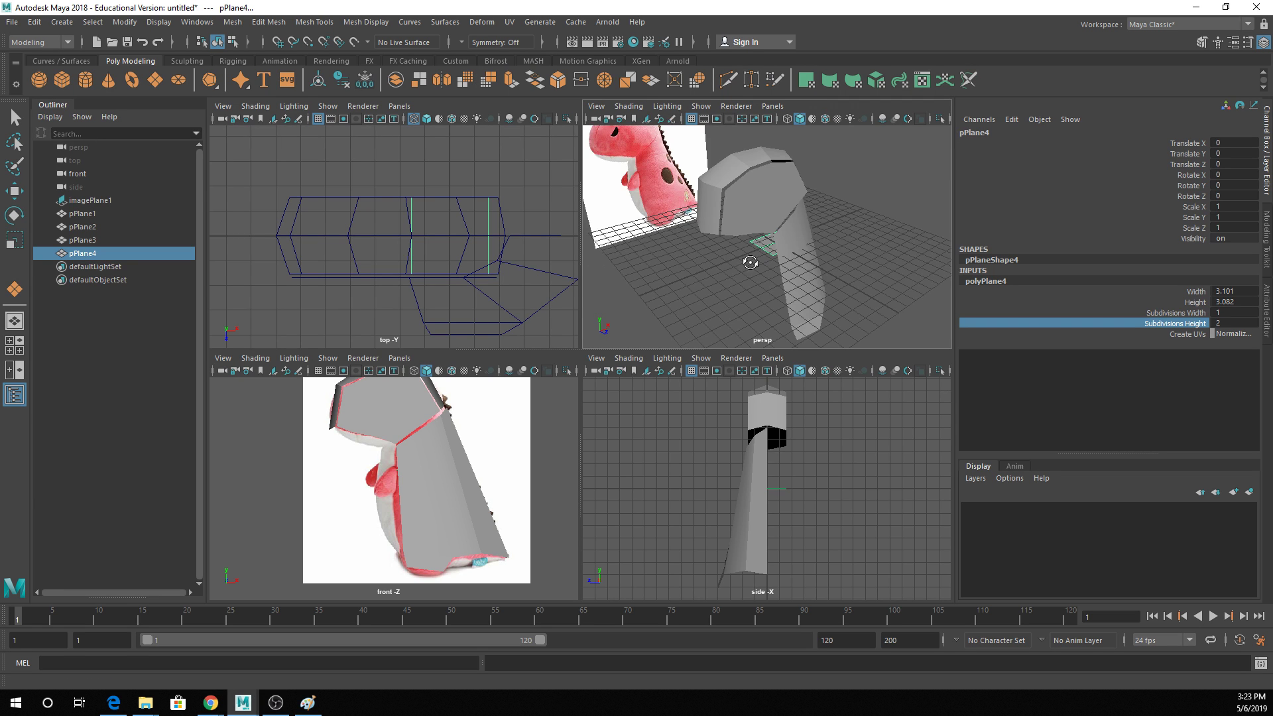
# Duplicate the plane and place one of the two planes under the head in the front view, beside the reference's chin.
pyautogui.keyDown('alt'); pyautogui.moveTo(751, 266); pyautogui.dragTo(672, 337); pyautogui.keyUp('alt')
pyautogui.press('q')
pyautogui.rightClick(780, 244)
pyautogui.click(845, 225)
pyautogui.press('w')
pyautogui.click(429, 471)
pyautogui.moveTo(428, 470)
pyautogui.keyDown('shift'); pyautogui.mouseDown()
pyautogui.moveTo(370, 445)
pyautogui.moveTo(371, 469)
pyautogui.moveTo(388, 472)
pyautogui.mouseUp(); pyautogui.keyUp('shift')
pyautogui.scroll(4, 336, 421)
pyautogui.click(336, 421)
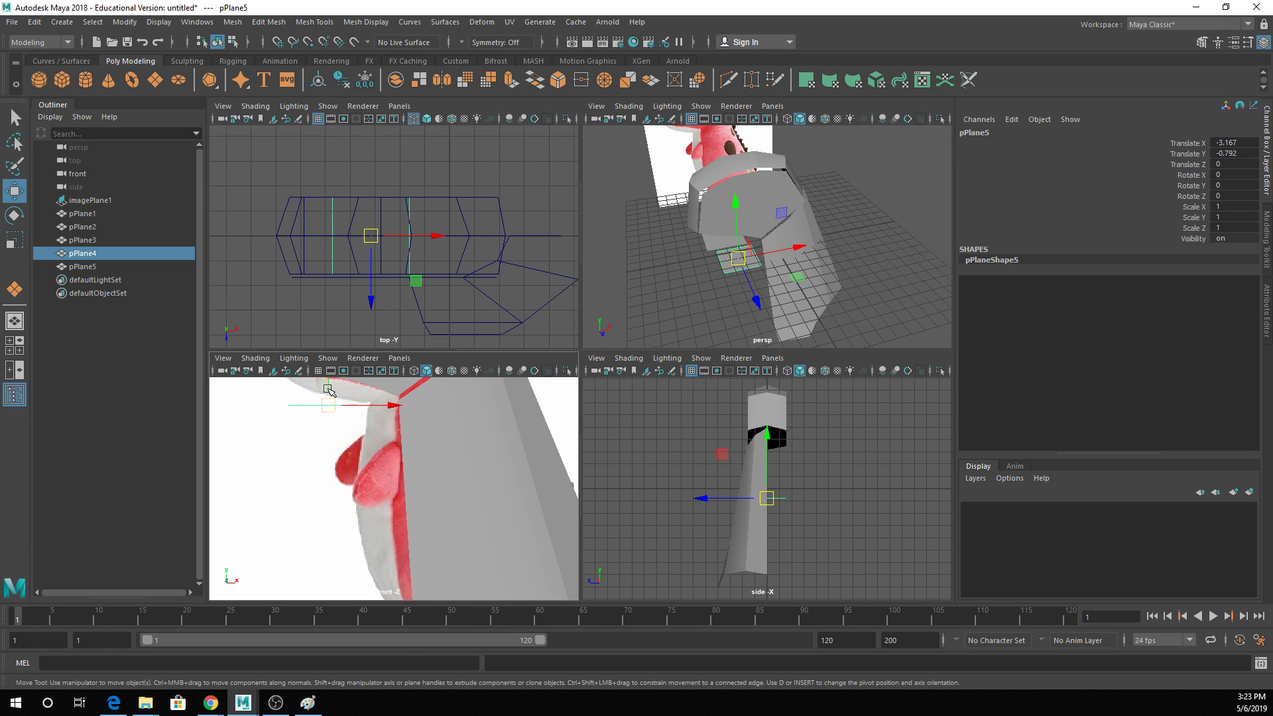
pyautogui.keyDown('alt'); pyautogui.moveTo(336, 421); pyautogui.dragTo(415, 495, button='middle'); pyautogui.keyUp('alt')
# Move the chin plane's front vertices up to the lower front corner of the head in the front view.
pyautogui.rightClick(392, 486)
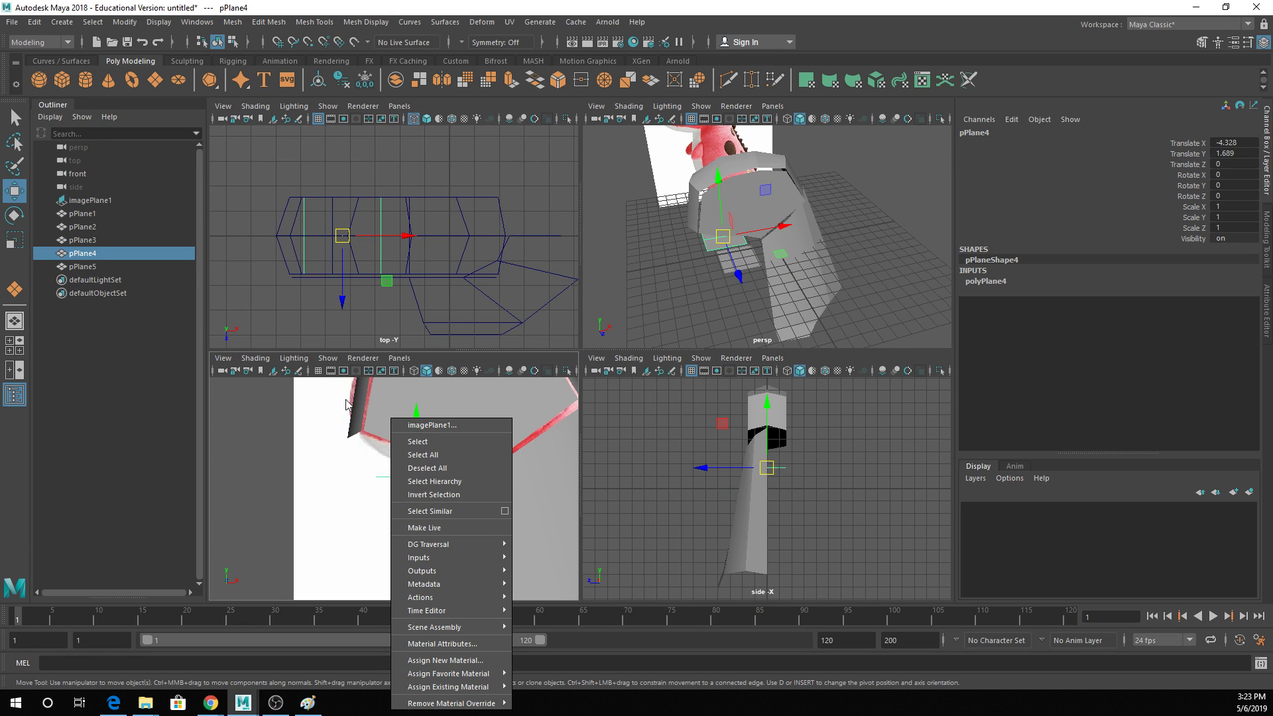
pyautogui.moveTo(381, 479); pyautogui.dragTo(329, 313, button='right')
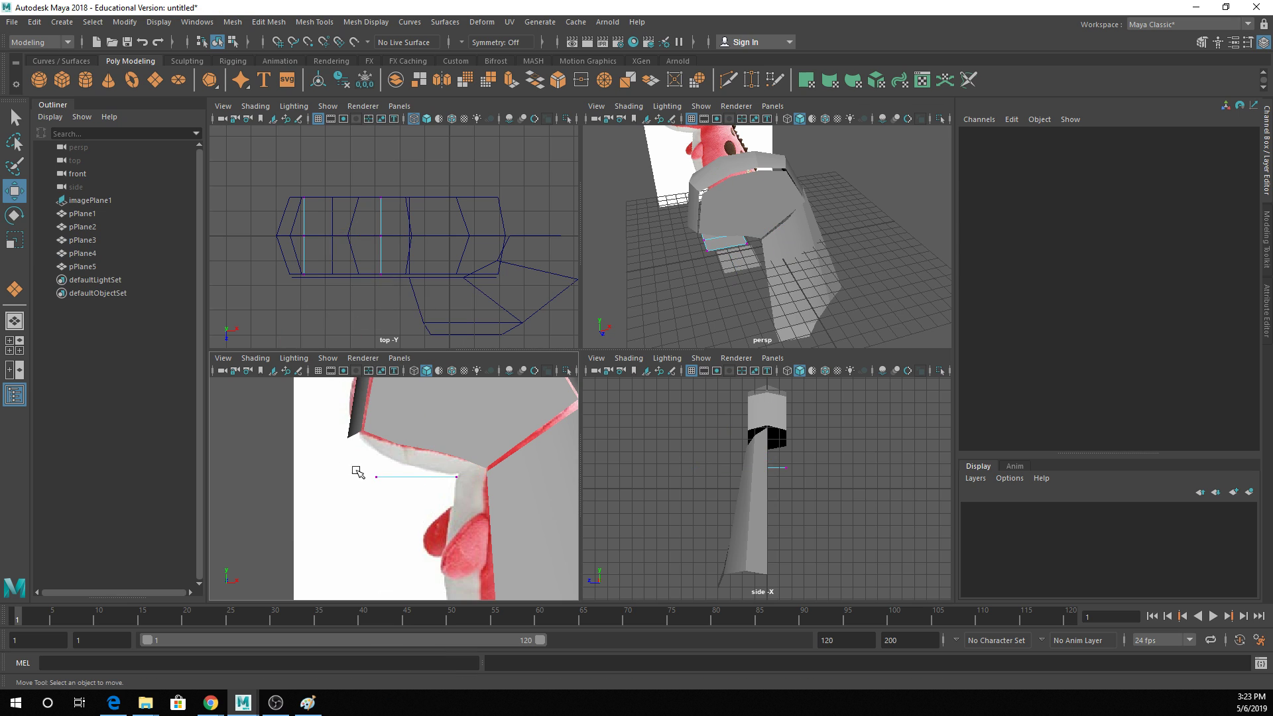
pyautogui.moveTo(357, 471)
pyautogui.mouseDown()
pyautogui.moveTo(392, 504)
pyautogui.moveTo(356, 445)
pyautogui.mouseUp()
pyautogui.press('q')
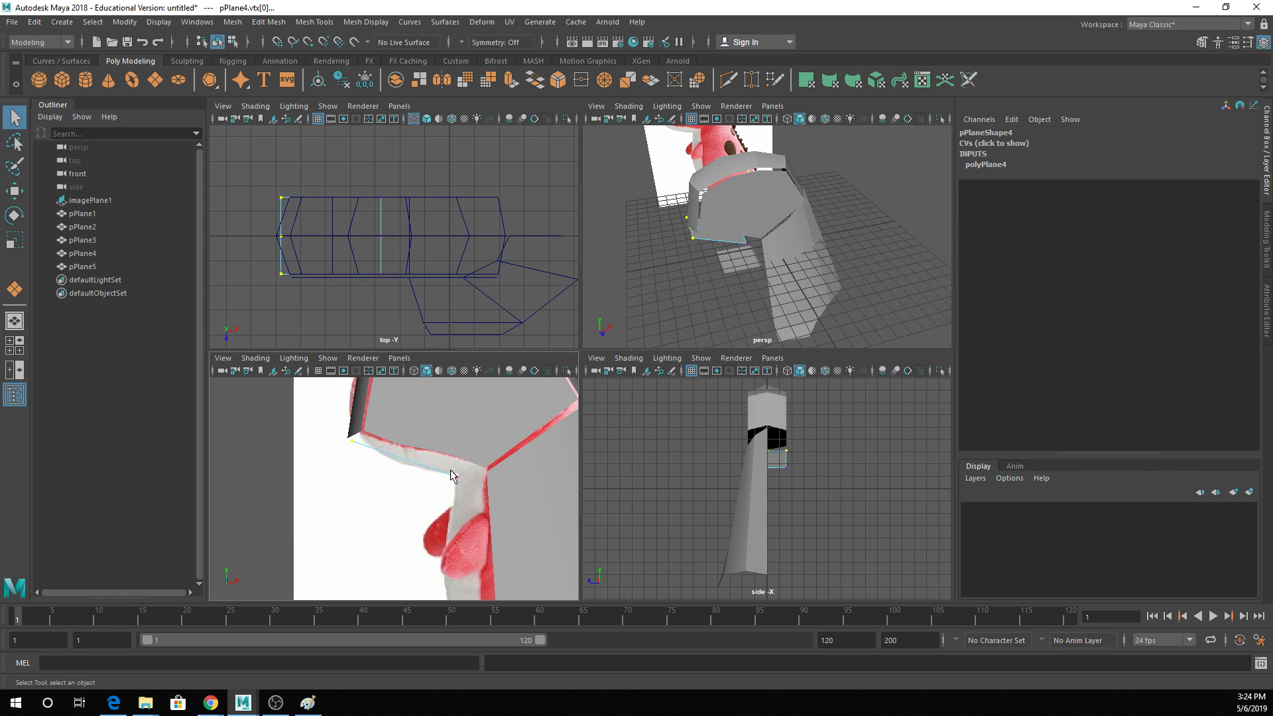
# Select the chin plane as an object and reverse its normals.
pyautogui.keyDown('alt'); pyautogui.moveTo(725, 260); pyautogui.dragTo(762, 212); pyautogui.keyUp('alt')
pyautogui.click(756, 265)
pyautogui.click(740, 232)
pyautogui.click(740, 232)
pyautogui.scroll(-5, 826, 260)
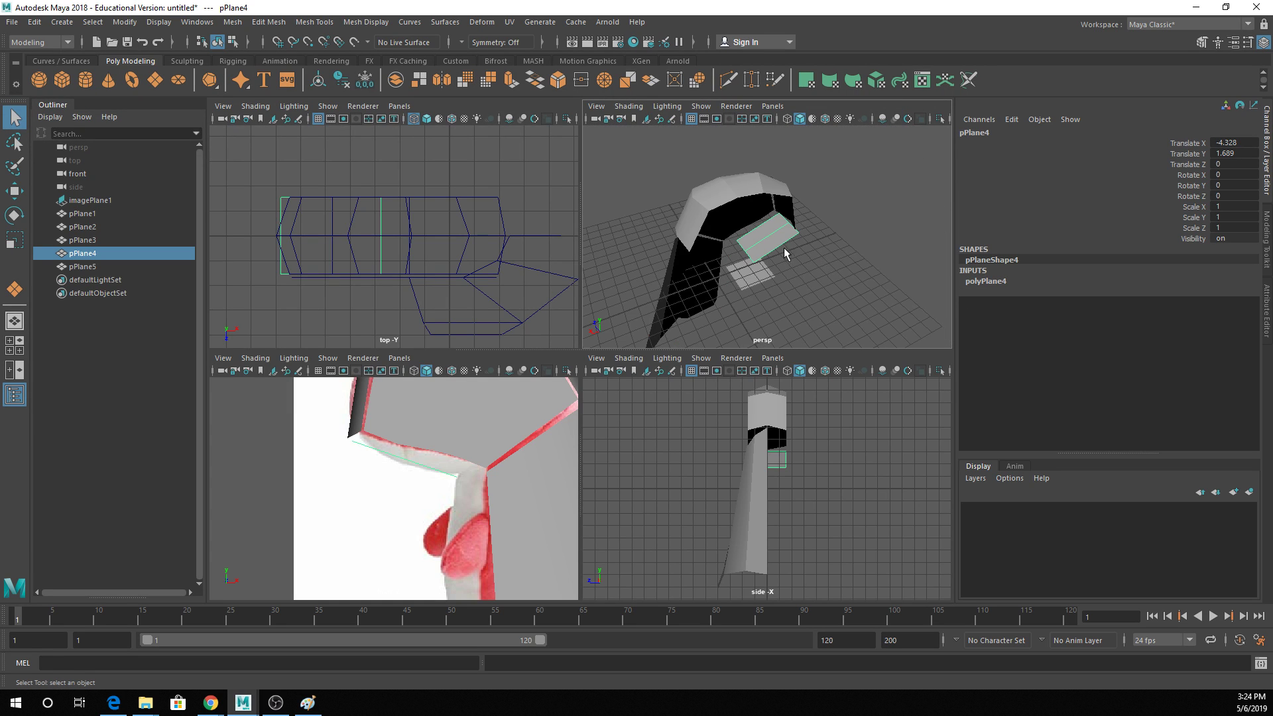
pyautogui.click(366, 21)
pyautogui.click(396, 85)
pyautogui.keyDown('alt'); pyautogui.moveTo(730, 232); pyautogui.dragTo(819, 181); pyautogui.keyUp('alt')
pyautogui.press('F9')
pyautogui.press('w')
pyautogui.click(785, 205)
pyautogui.hotkey('ctrl', 'z')
pyautogui.hotkey('ctrl', 'z')
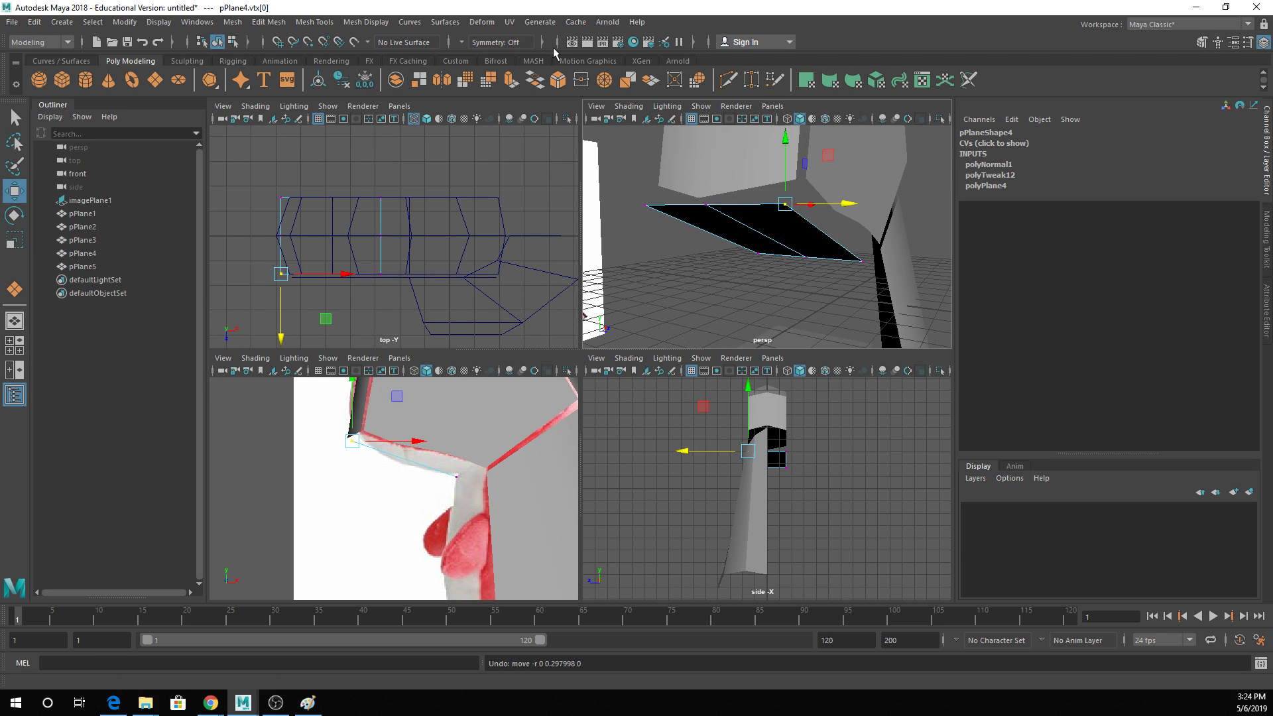
# Return the chin plane to object selection and set symmetry to Object Z.
pyautogui.press('q')
pyautogui.moveTo(739, 224); pyautogui.dragTo(766, 202, button='right')
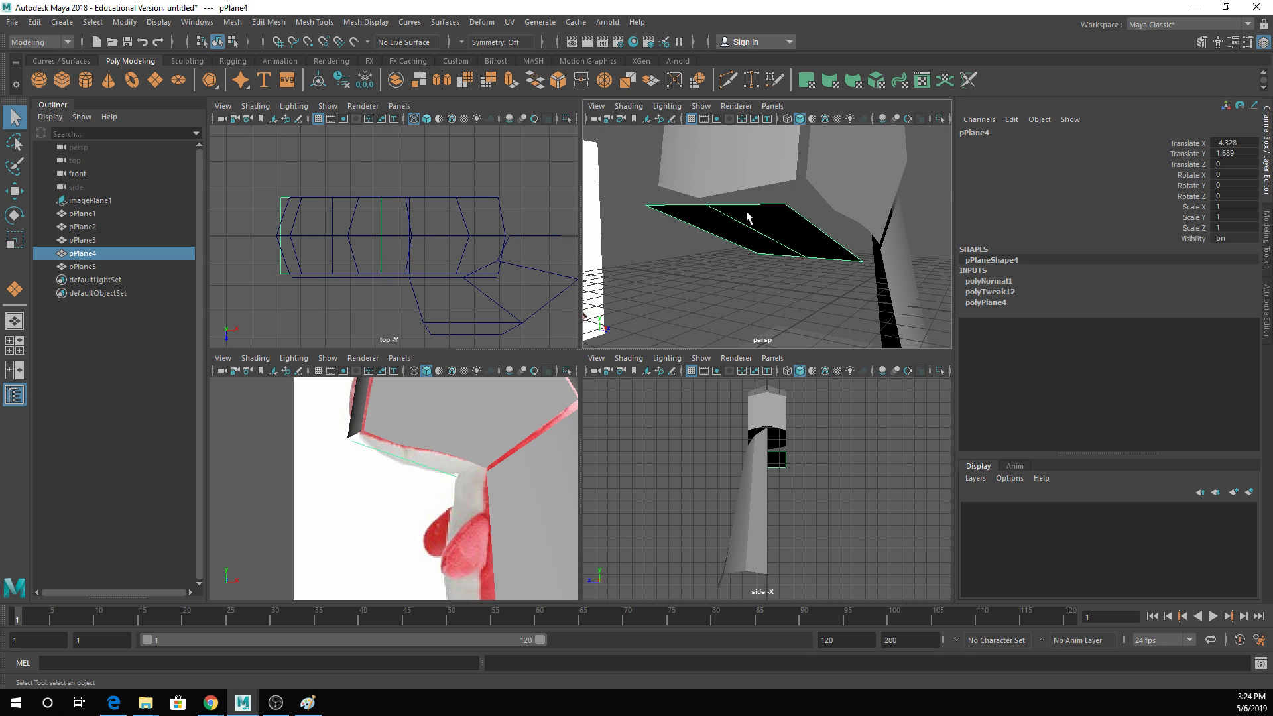
pyautogui.click(465, 42)
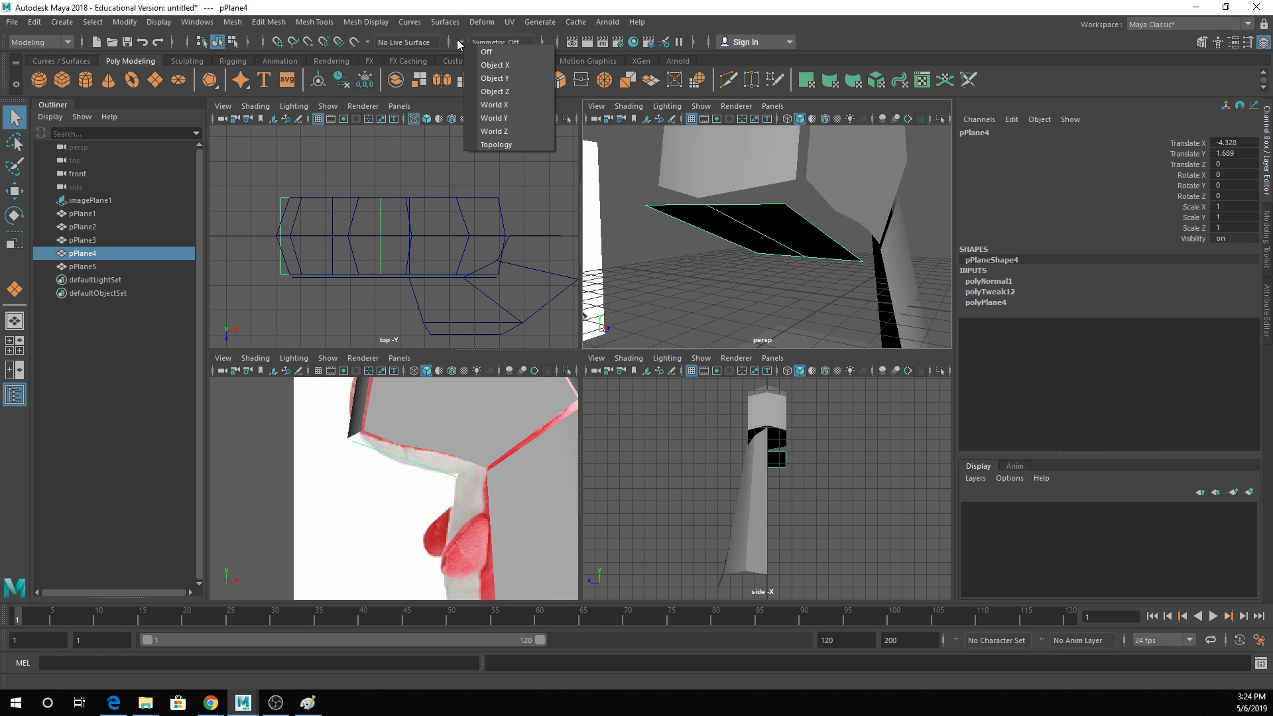
pyautogui.click(457, 39)
pyautogui.click(488, 43)
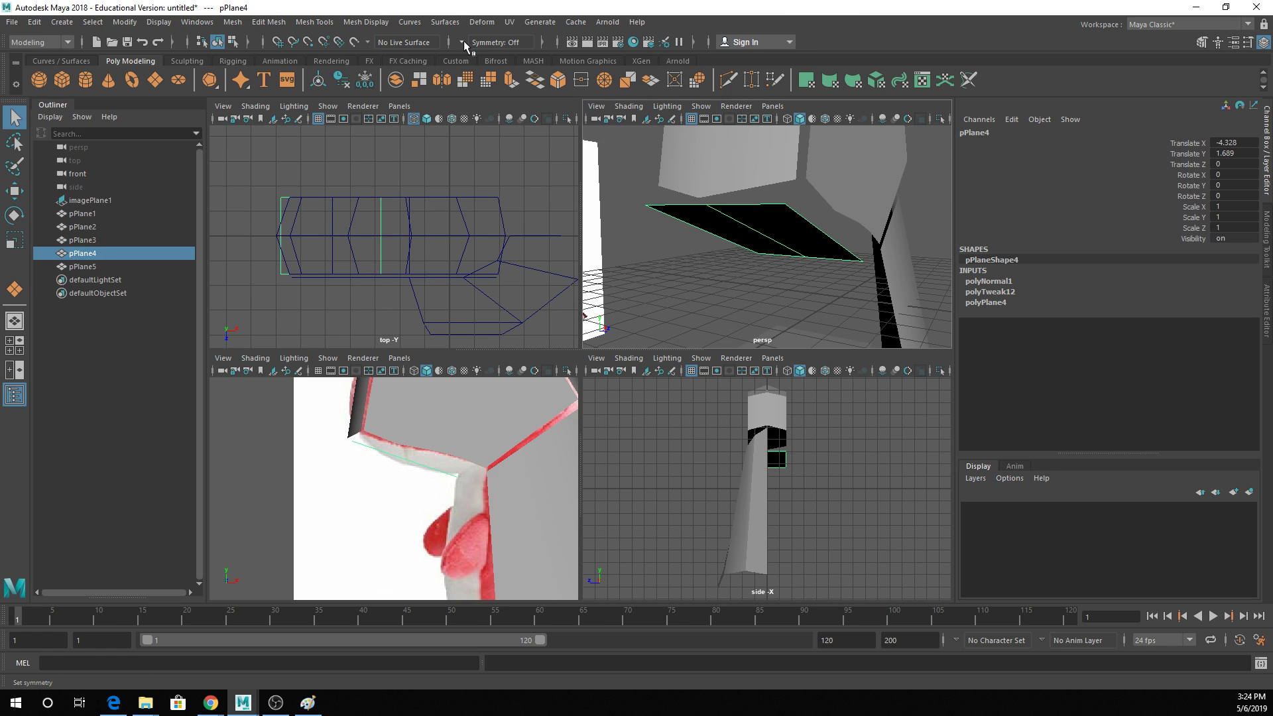
pyautogui.click(464, 42)
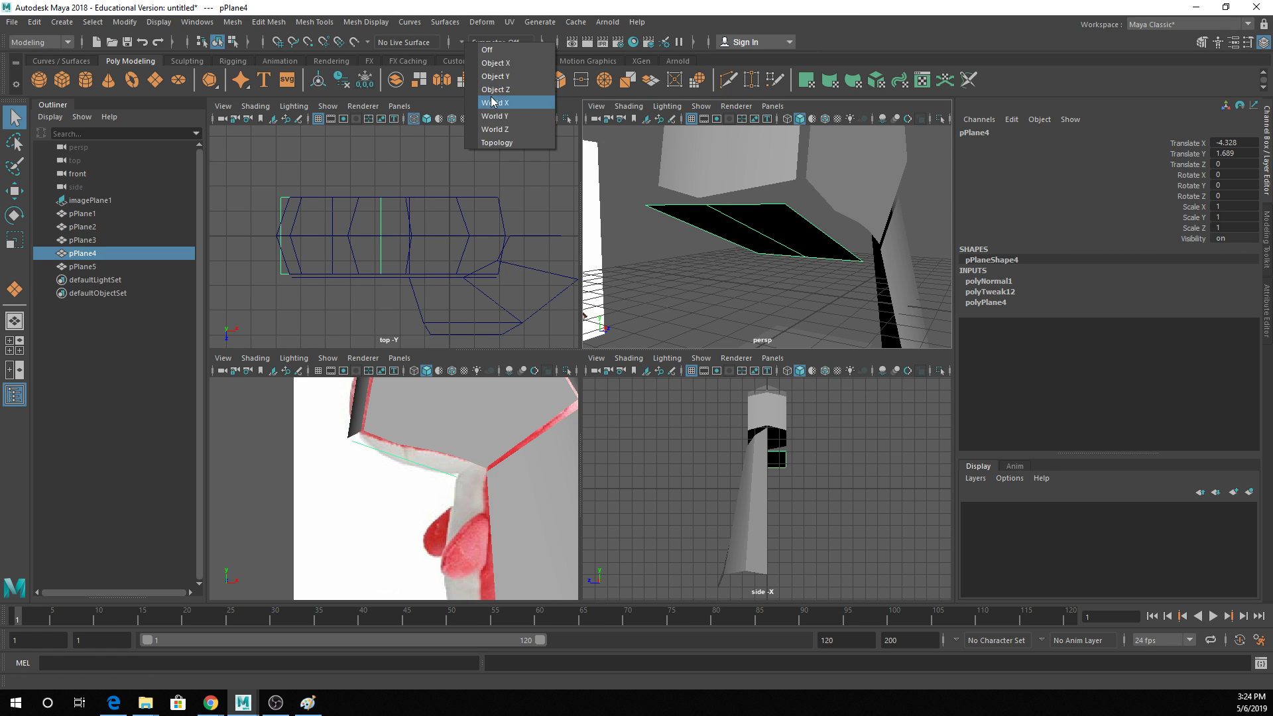
pyautogui.click(528, 88)
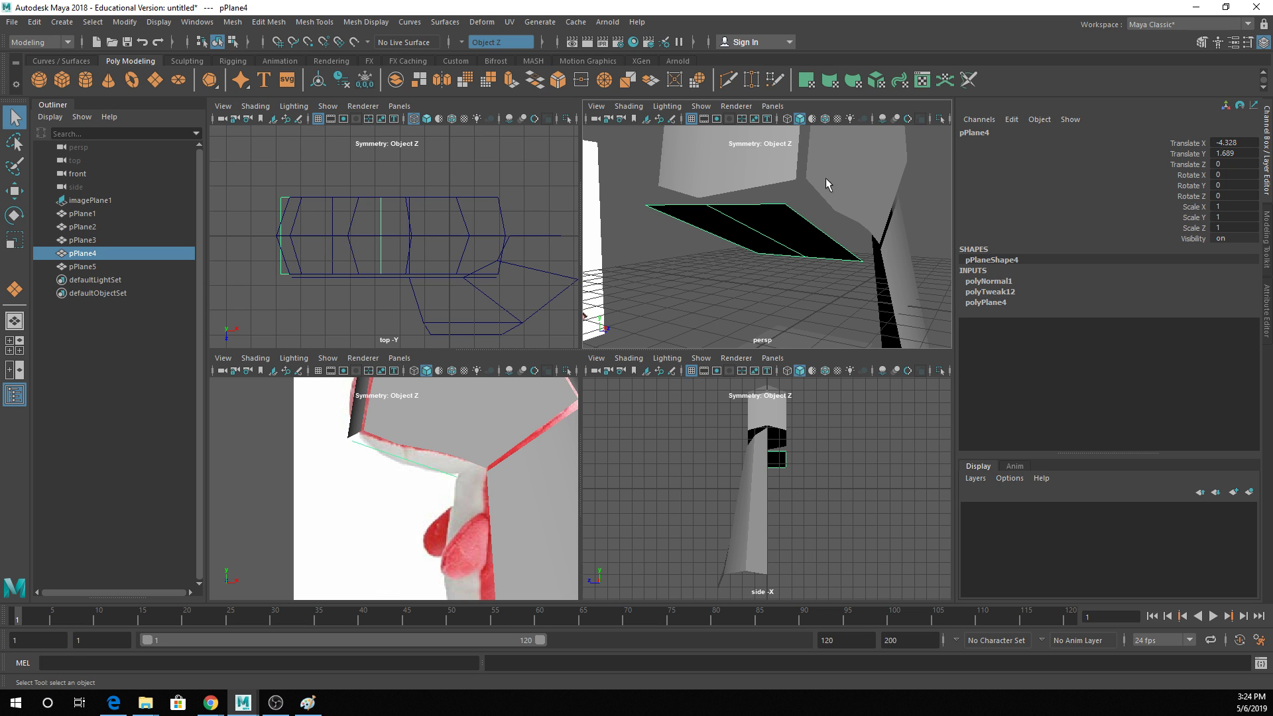
# Move the chin plane's outer side vertices up to the head's lower edge and shift them slightly backward along X.
pyautogui.moveTo(815, 221); pyautogui.dragTo(782, 201, button='right')
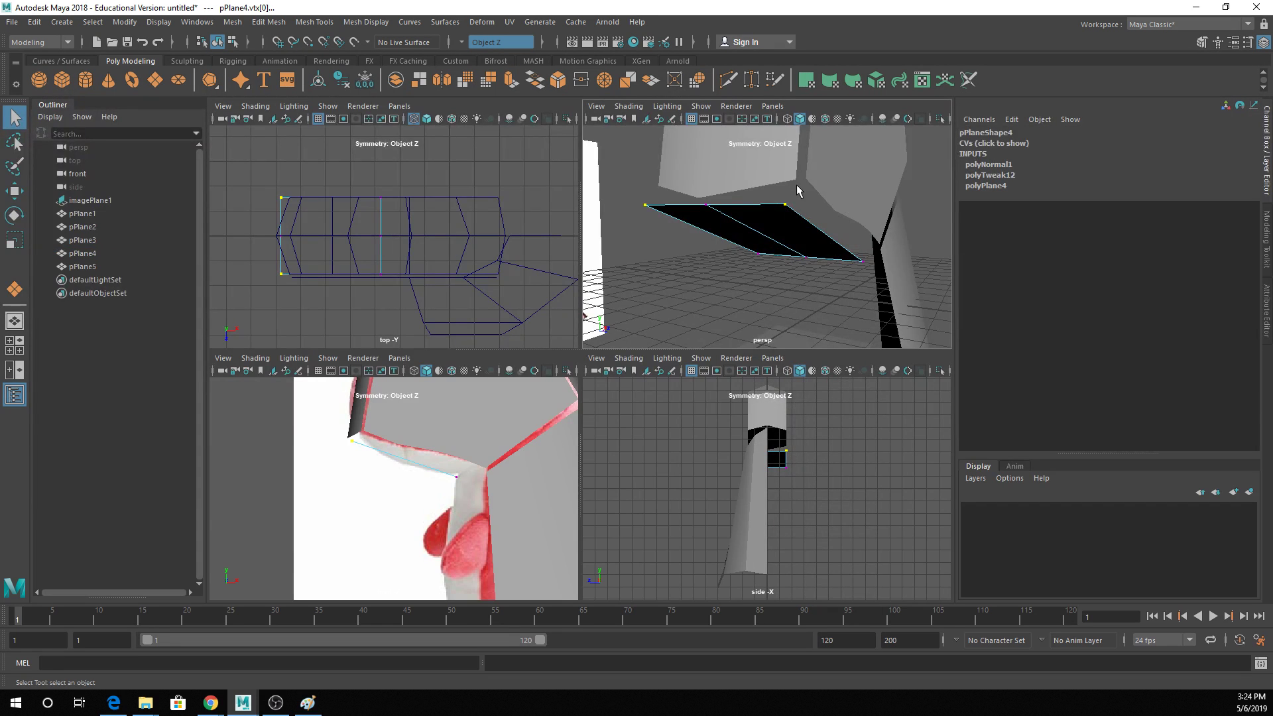
pyautogui.keyDown('alt'); pyautogui.moveTo(814, 169); pyautogui.dragTo(814, 178); pyautogui.keyUp('alt')
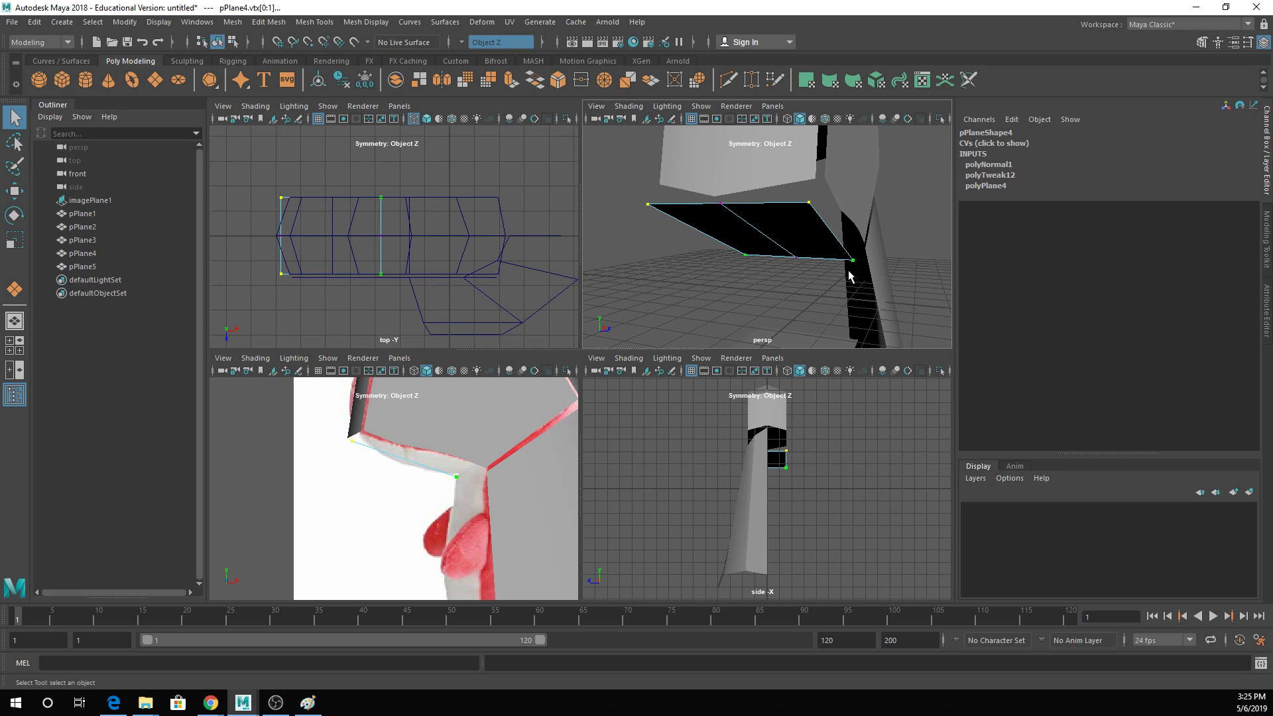
pyautogui.press('w')
pyautogui.moveTo(838, 218); pyautogui.dragTo(852, 203)
pyautogui.click(460, 473)
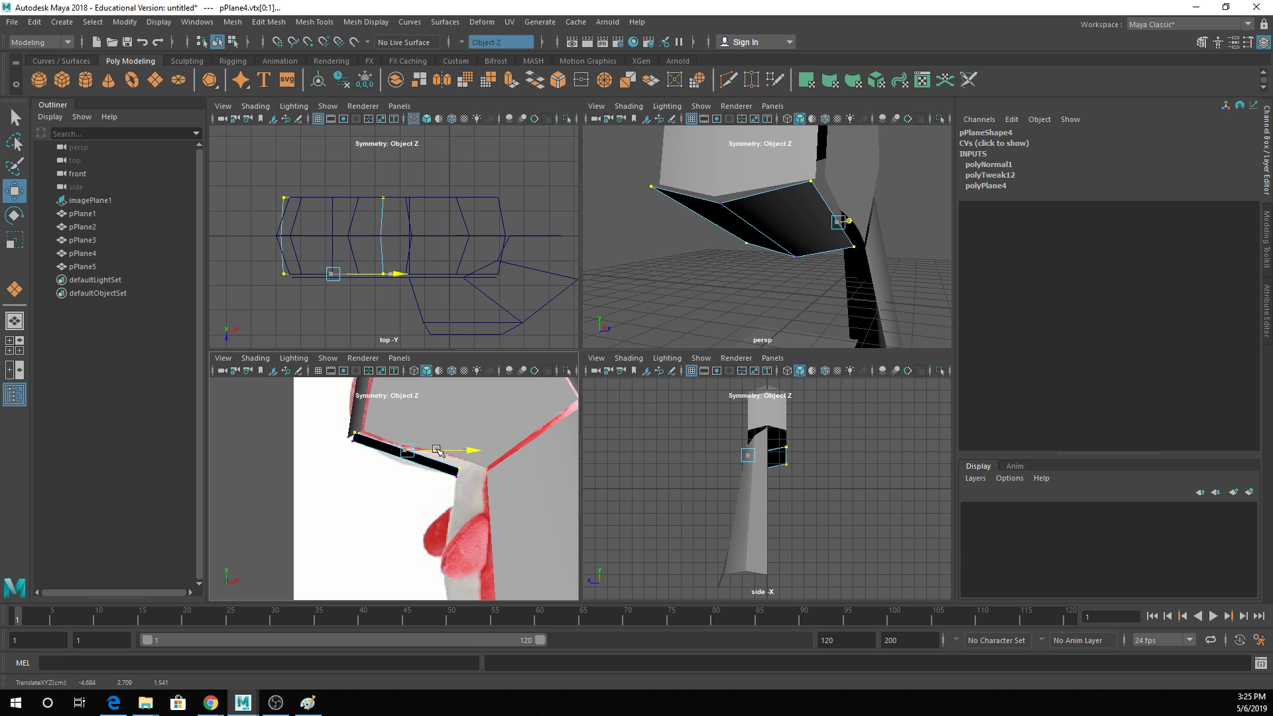
# Move the chin plane's rear side vertices back to the head's lower rear corner in the front view and return to object selection.
pyautogui.moveTo(465, 474); pyautogui.dragTo(494, 471)
pyautogui.press('q')
pyautogui.moveTo(788, 216); pyautogui.dragTo(835, 194, button='right')
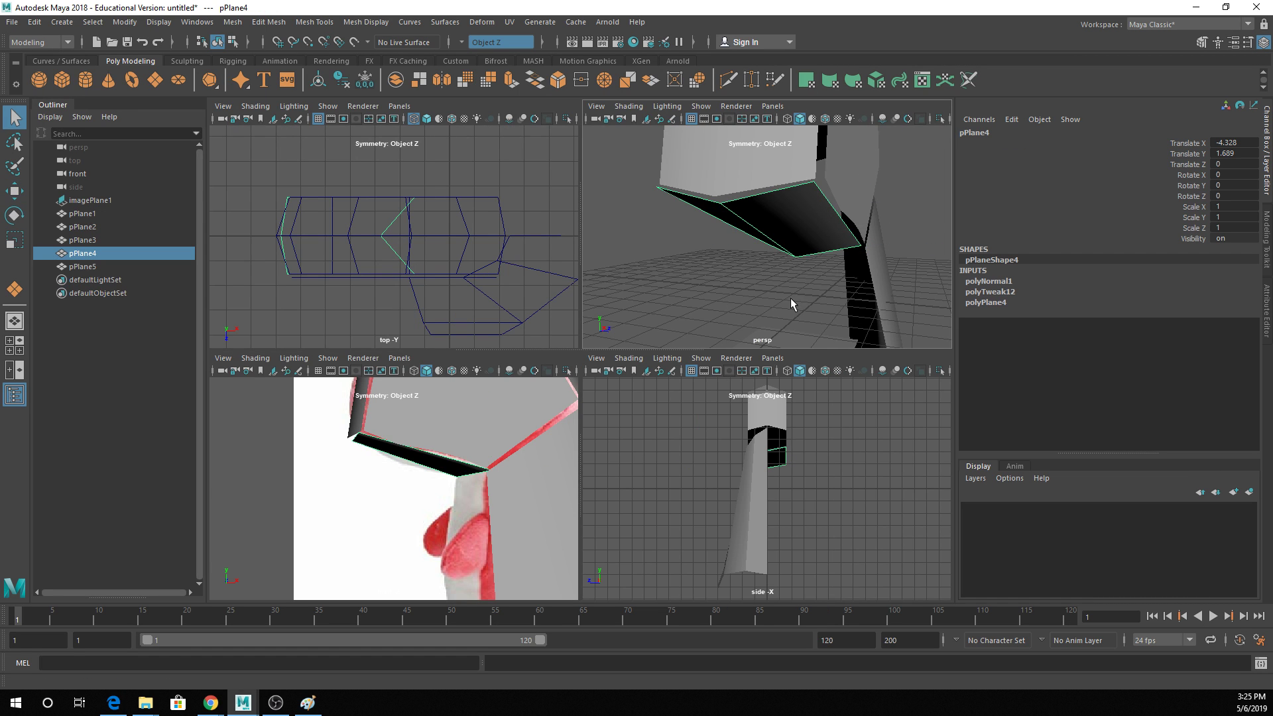
pyautogui.keyDown('alt'); pyautogui.moveTo(791, 297); pyautogui.dragTo(835, 244); pyautogui.keyUp('alt')
pyautogui.keyDown('alt'); pyautogui.moveTo(834, 244); pyautogui.dragTo(611, 215); pyautogui.keyUp('alt')
pyautogui.scroll(3, 830, 233)
pyautogui.keyDown('alt'); pyautogui.moveTo(761, 258); pyautogui.dragTo(816, 219); pyautogui.keyUp('alt')
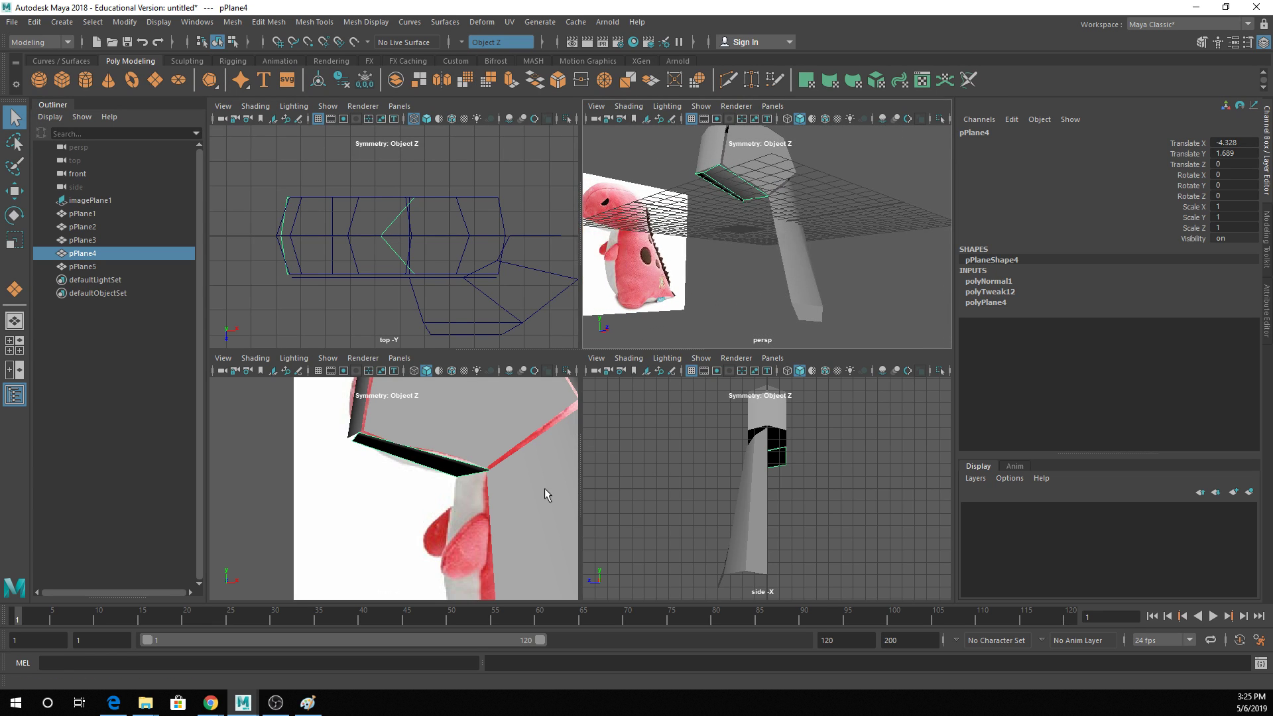
# Rotate the belly plane below the chin about Z to about -75° and hide the grid in the perspective view.
pyautogui.click(453, 541)
pyautogui.press('e')
pyautogui.moveTo(691, 231); pyautogui.dragTo(727, 173)
pyautogui.press('space')
pyautogui.click(860, 173)
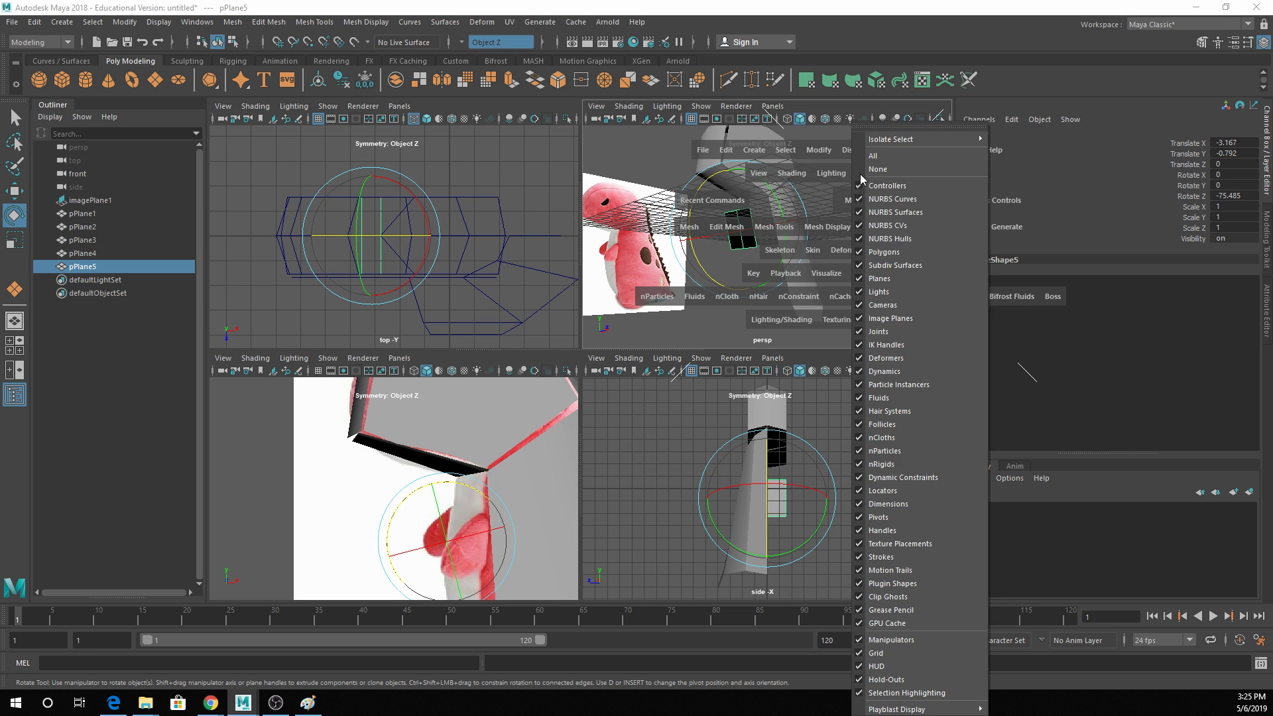
pyautogui.click(903, 654)
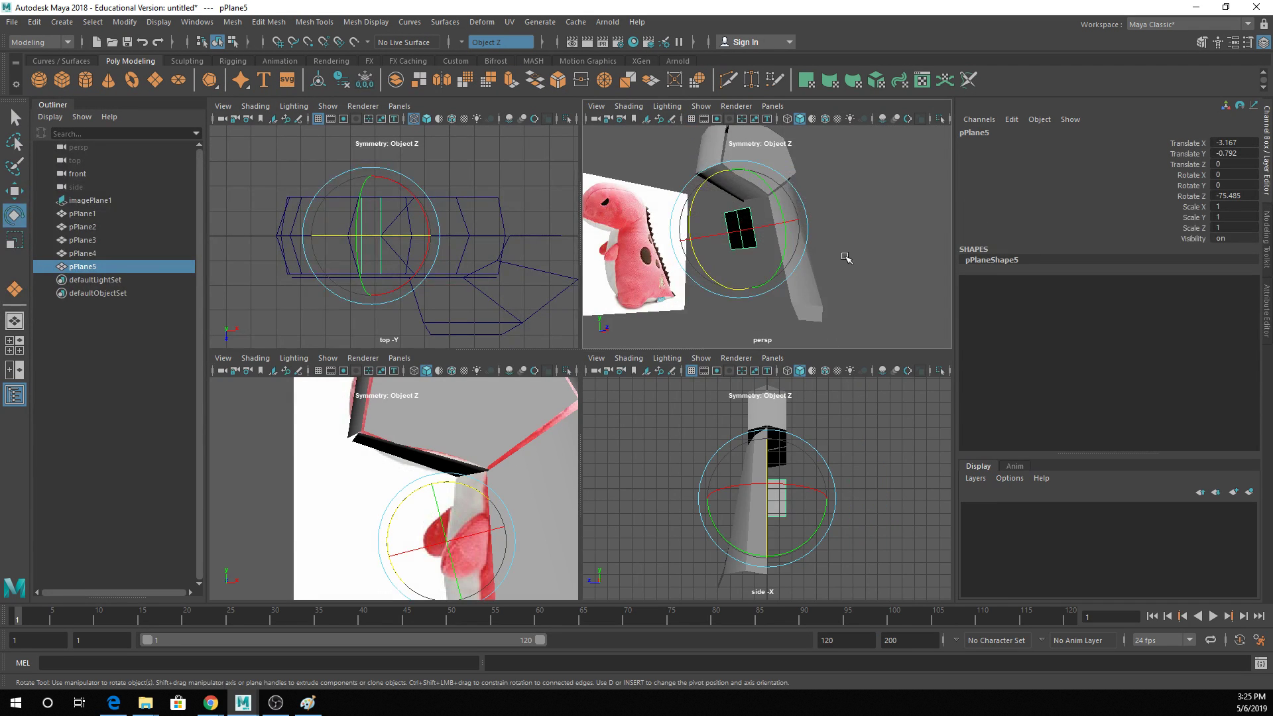
# Flip the belly plane's facing by rotating it about Z to about 89°.
pyautogui.press('q')
pyautogui.scroll(5, 845, 256)
pyautogui.press('e')
pyautogui.moveTo(654, 182); pyautogui.dragTo(896, 290)
pyautogui.scroll(-3, 464, 530)
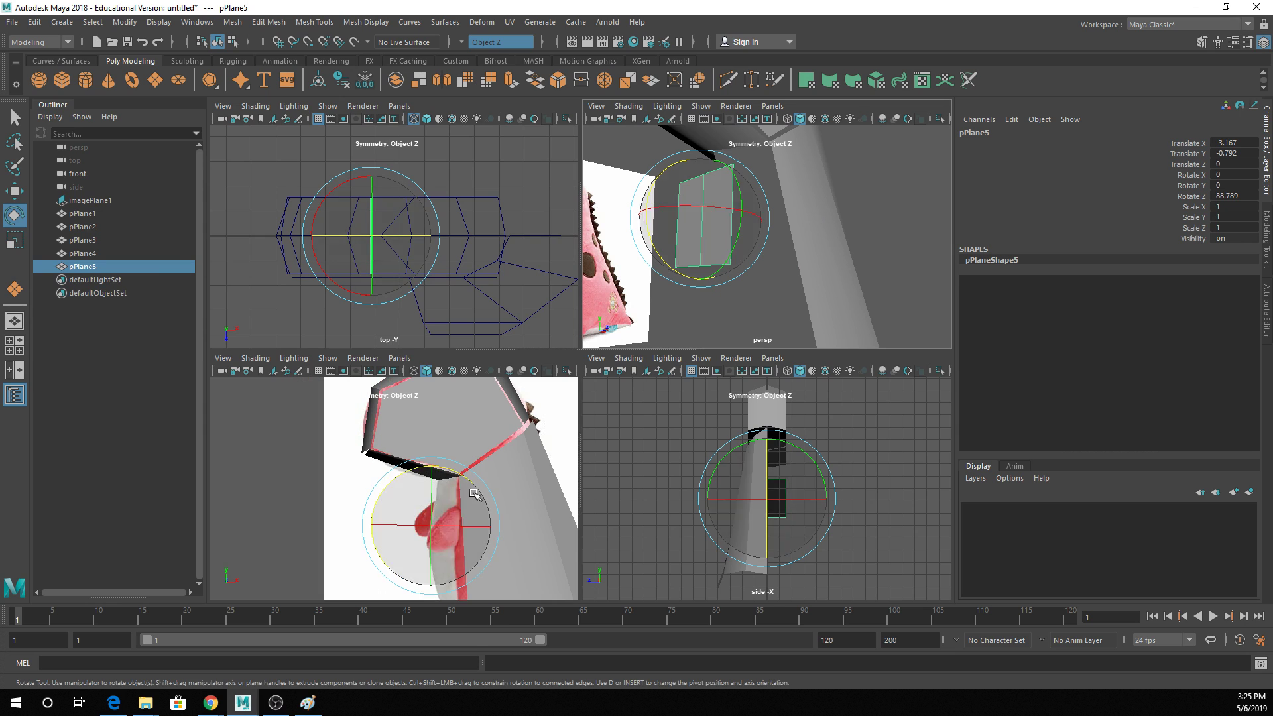
# Move the belly plane's outer side edges backward along X so the plane bends into a V around its centre line.
pyautogui.press('q')
pyautogui.rightClick(730, 155)
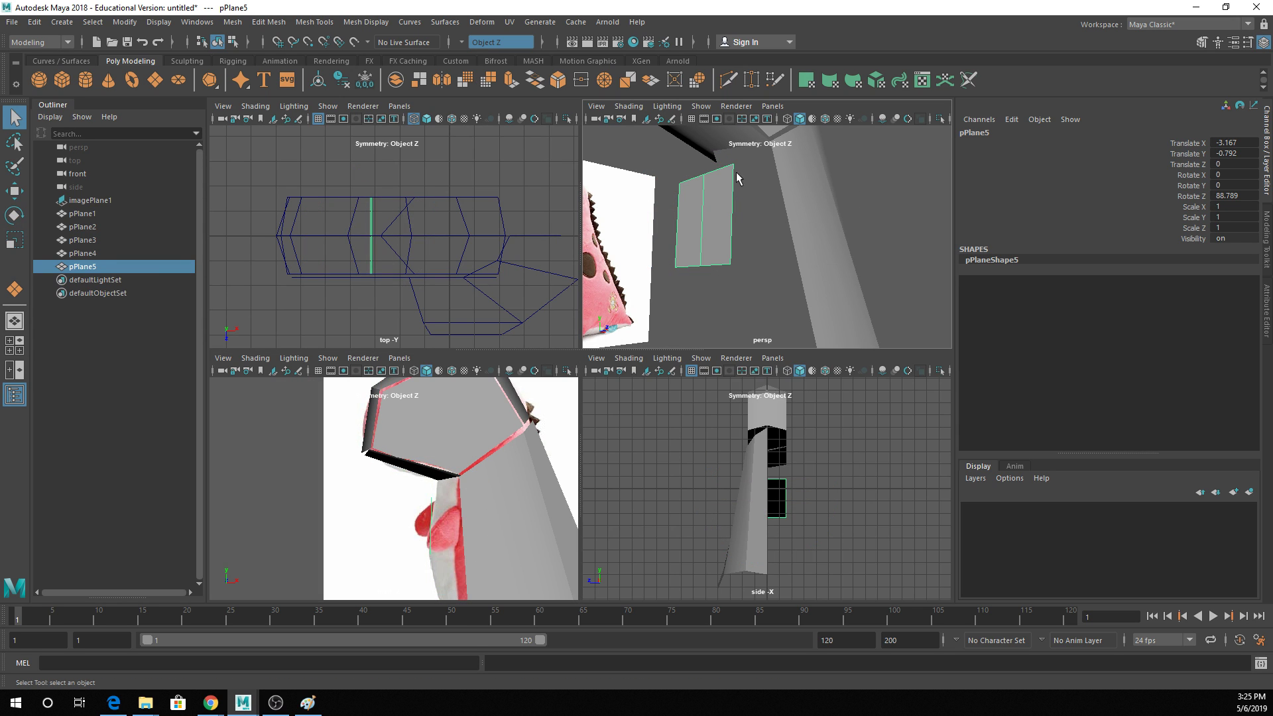
pyautogui.rightClick(733, 154)
pyautogui.rightClick(734, 167)
pyautogui.rightClick(728, 194)
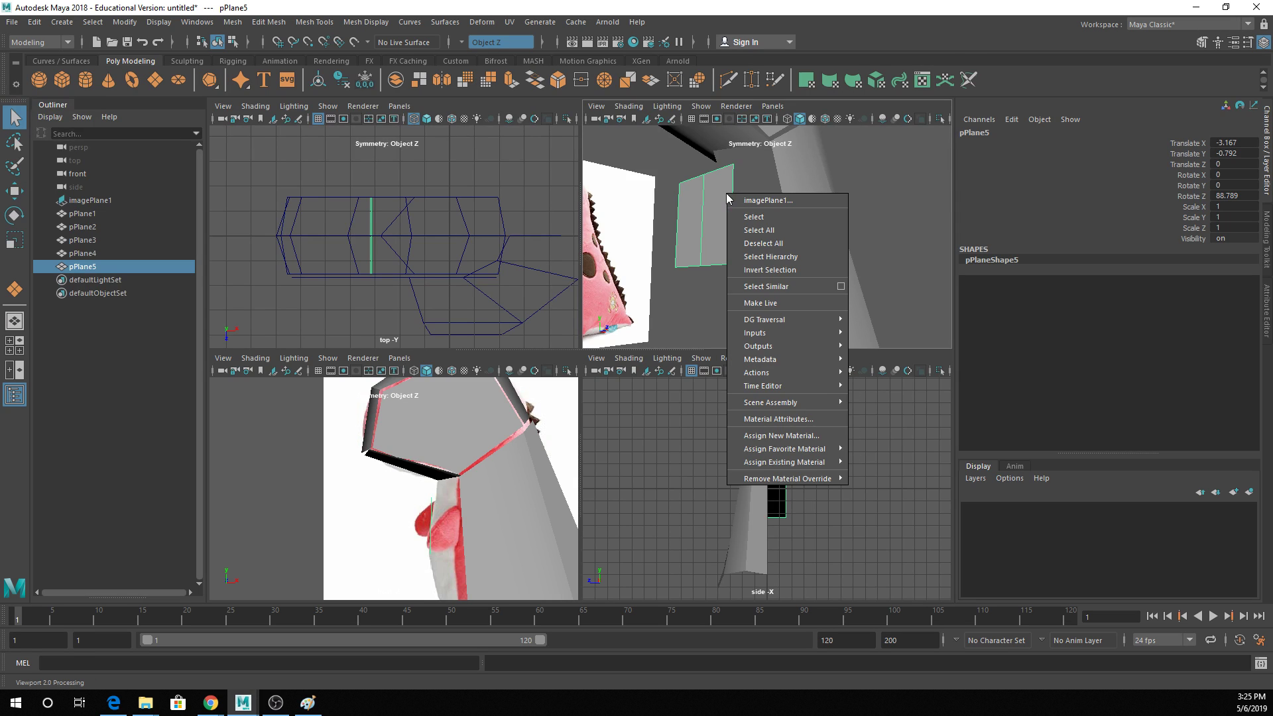
pyautogui.moveTo(729, 198); pyautogui.dragTo(729, 174, button='right')
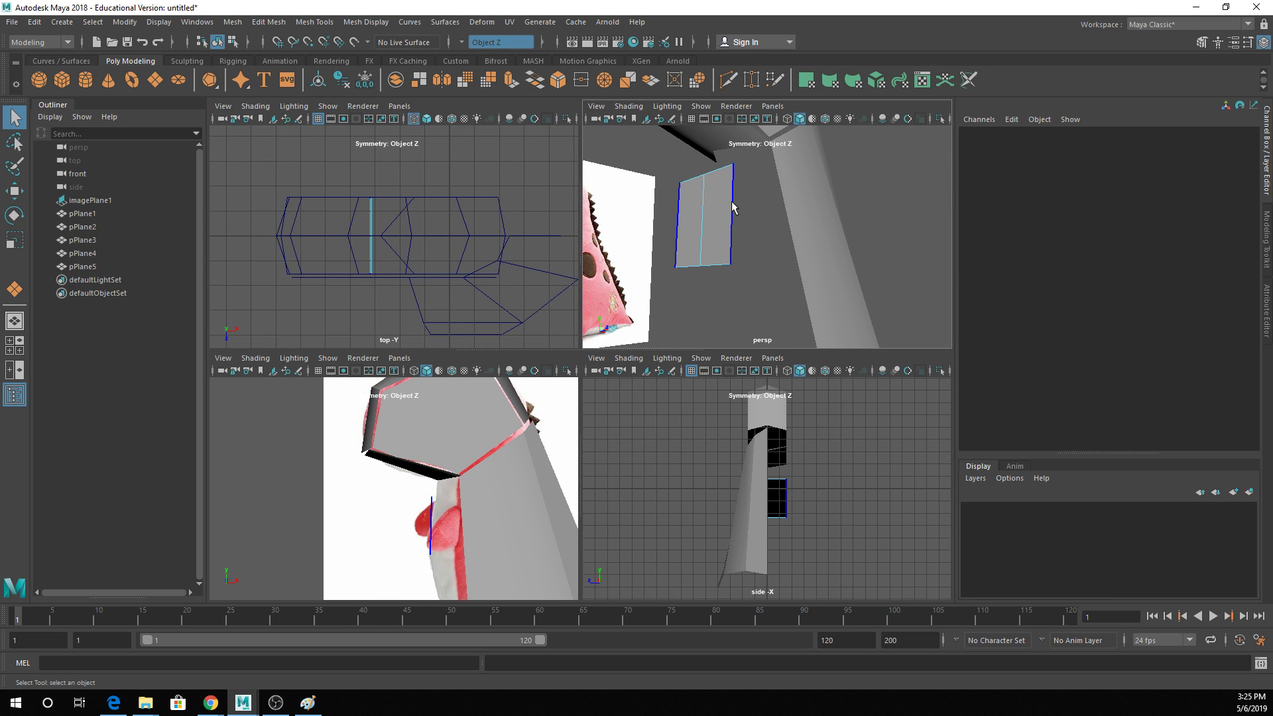
pyautogui.click(732, 205)
pyautogui.press('w')
pyautogui.keyDown('alt'); pyautogui.moveTo(684, 266); pyautogui.dragTo(652, 285); pyautogui.keyUp('alt')
pyautogui.moveTo(736, 224); pyautogui.dragTo(775, 178)
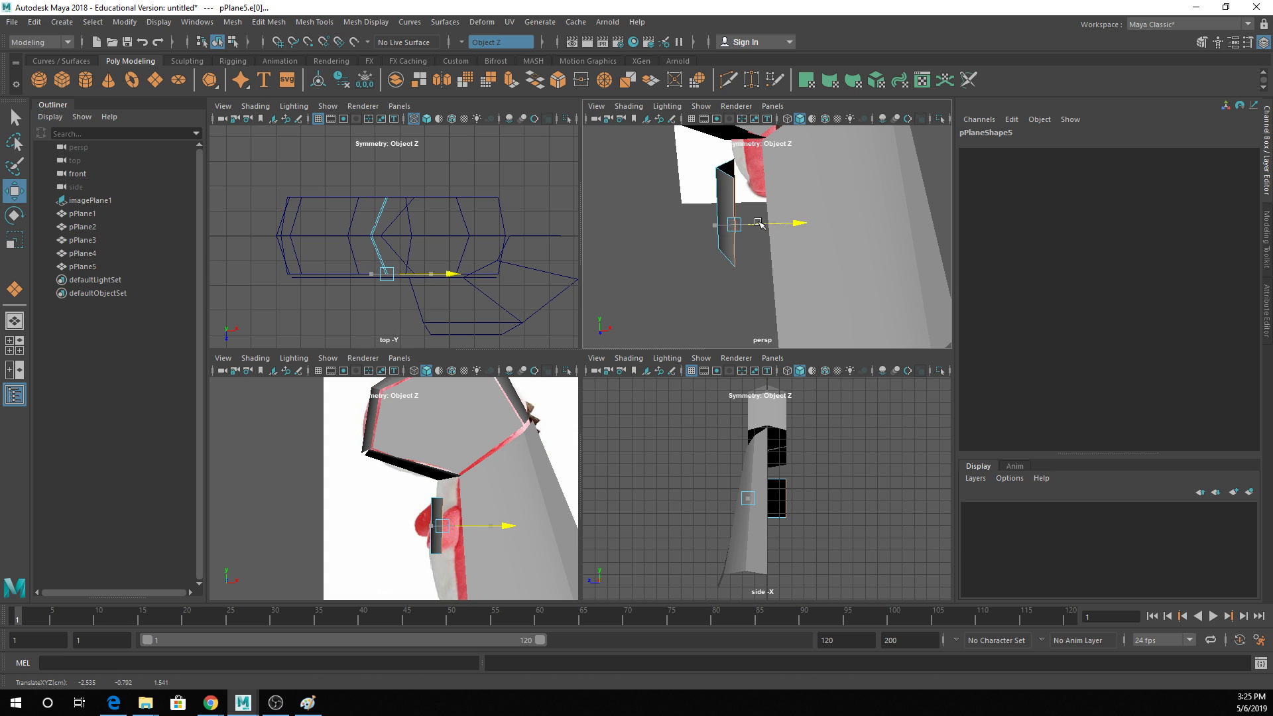
# Move the belly plane's top vertices up to meet the rear edge of the chin piece in the front view.
pyautogui.press('q')
pyautogui.moveTo(433, 508); pyautogui.dragTo(378, 299, button='right')
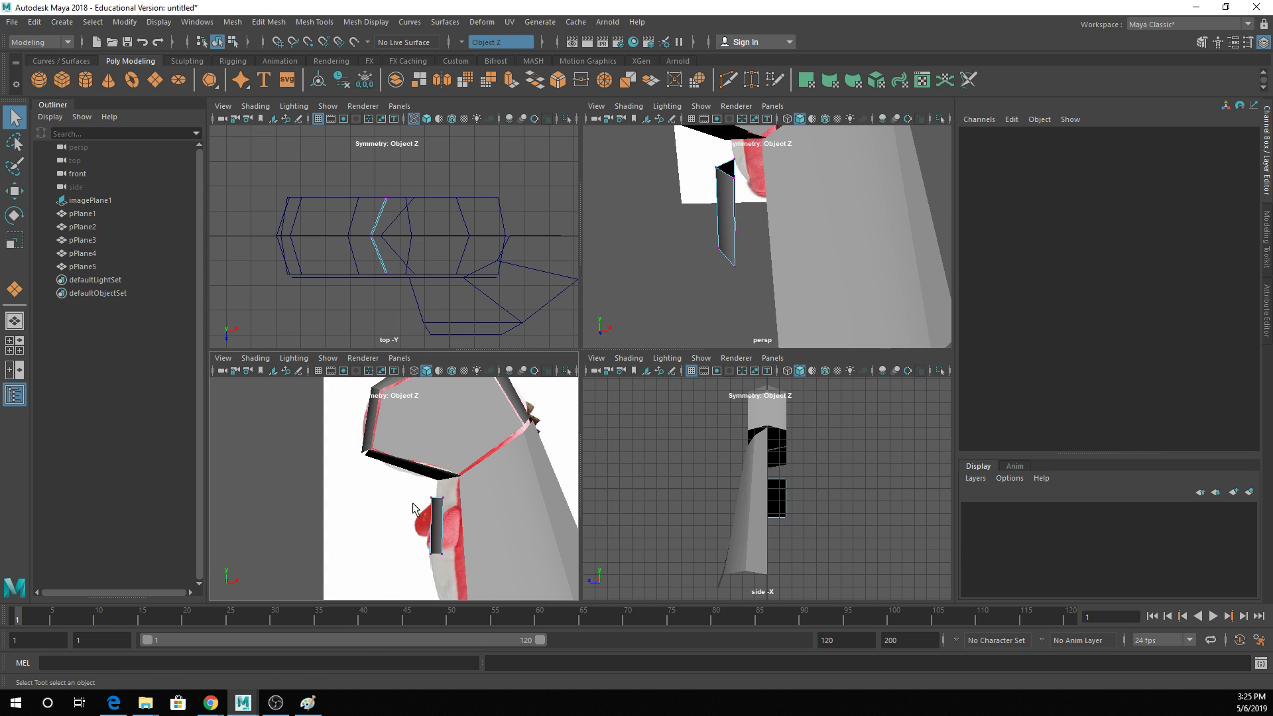
pyautogui.moveTo(425, 478); pyautogui.dragTo(458, 478)
pyautogui.press('w')
pyautogui.press('q')
pyautogui.press('w')
pyautogui.press('q')
# Move the belly plane's lower outer vertices slightly backward onto the reference's red seam.
pyautogui.click(444, 553)
pyautogui.press('w')
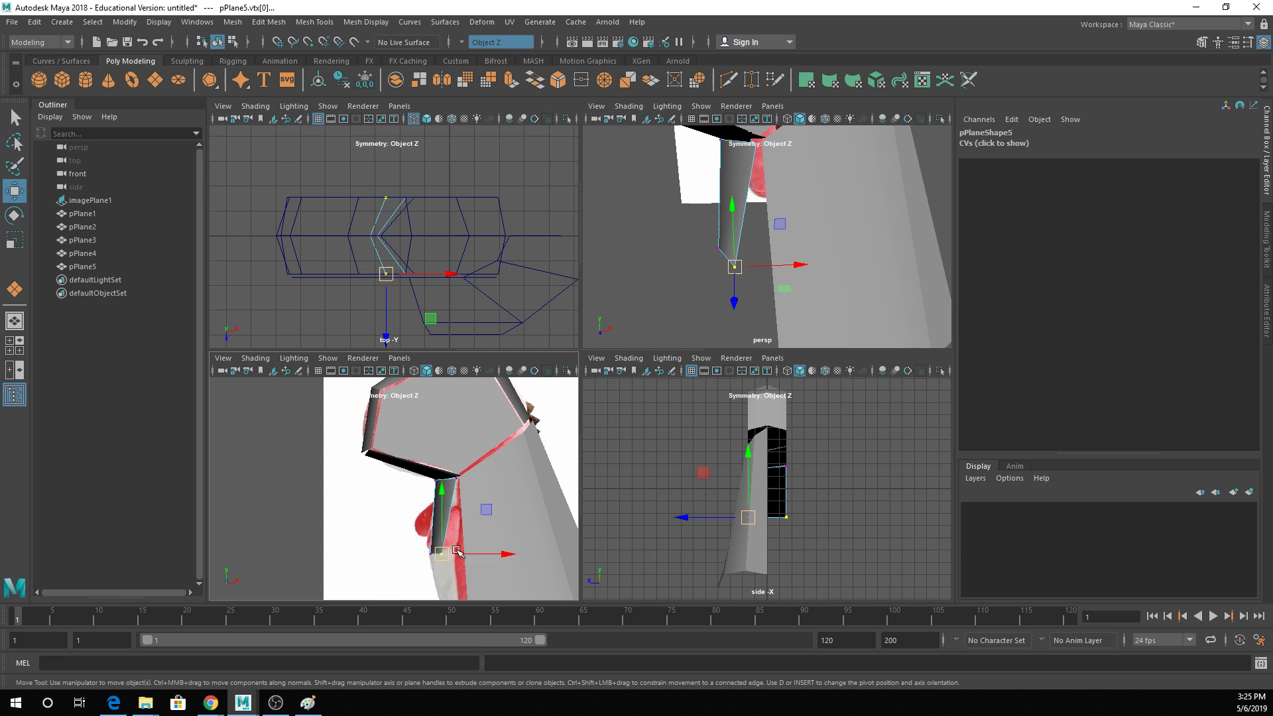
pyautogui.moveTo(442, 553); pyautogui.dragTo(454, 551)
# Extrude the belly piece's bottom edges downward to follow the reference's white belly in the front view.
pyautogui.keyDown('alt'); pyautogui.moveTo(452, 509); pyautogui.dragTo(442, 418, button='middle'); pyautogui.keyUp('alt')
pyautogui.press('q')
pyautogui.moveTo(431, 415); pyautogui.dragTo(496, 302, button='right')
pyautogui.moveTo(428, 449); pyautogui.dragTo(425, 285, button='right')
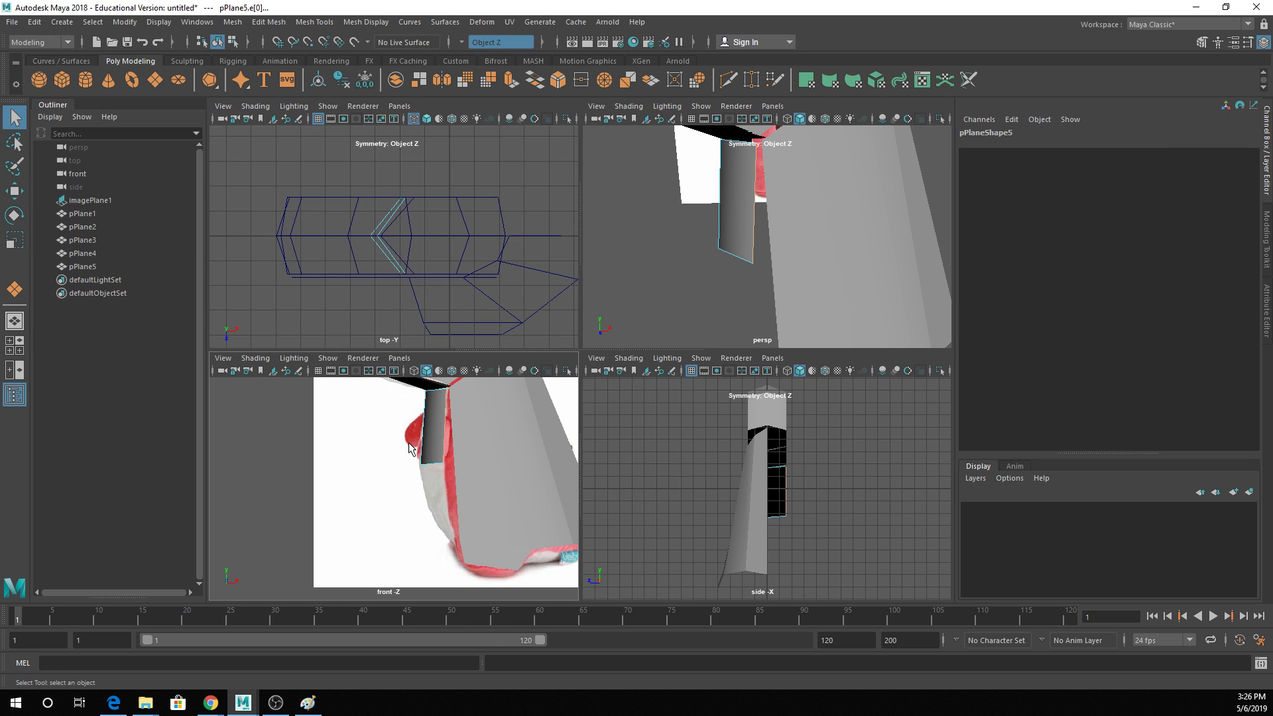
pyautogui.click(512, 80)
pyautogui.moveTo(437, 492); pyautogui.dragTo(493, 569)
# Extrude the belly's bottom edges again down to the base of the reference, rotating them and scaling them vertically to fit.
pyautogui.hotkey('ctrl', 'e')
pyautogui.press('w')
pyautogui.press('e')
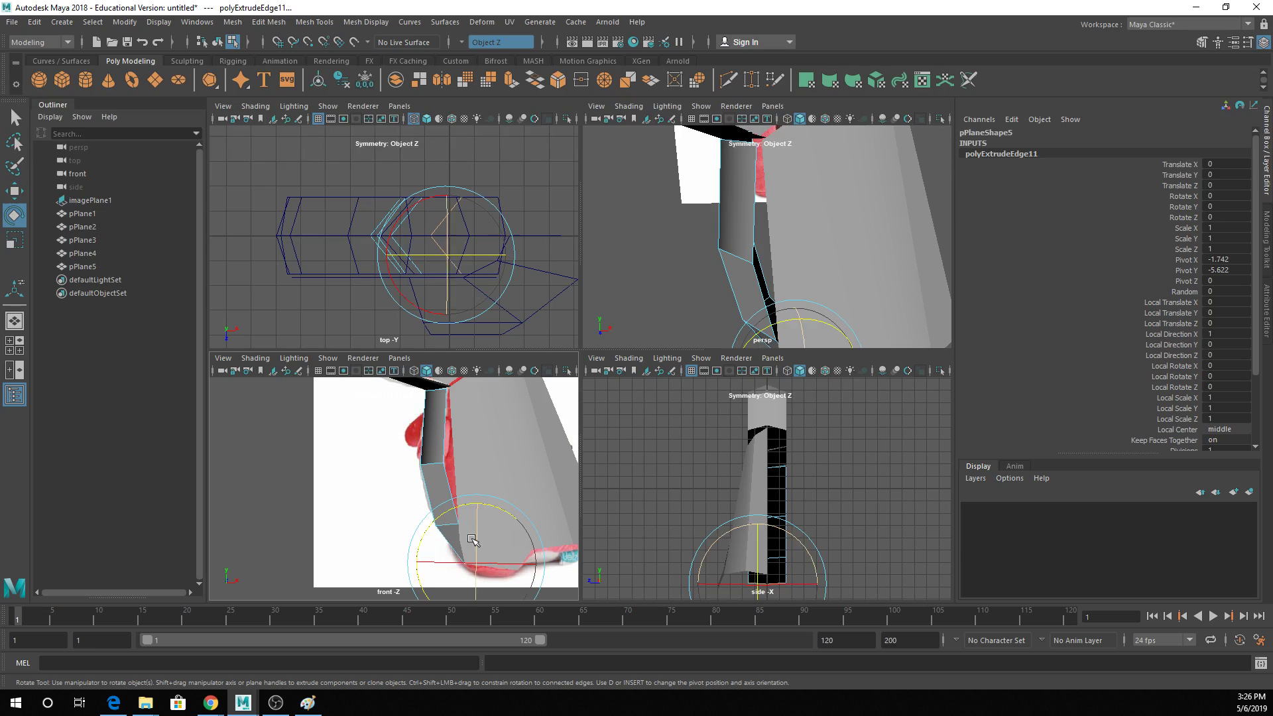
pyautogui.moveTo(443, 514); pyautogui.dragTo(417, 570)
pyautogui.press('r')
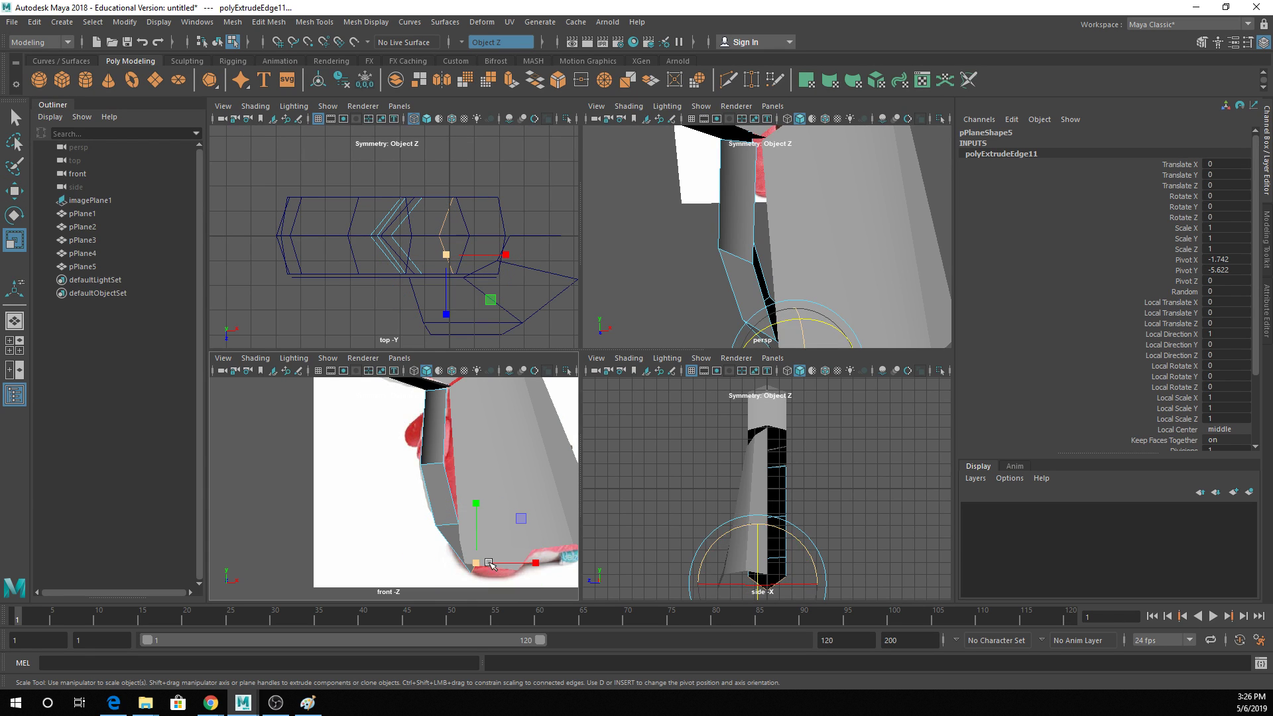
pyautogui.moveTo(476, 504); pyautogui.dragTo(478, 518)
# Extrude the belly's end edges and move them backward along X beneath the body.
pyautogui.hotkey('ctrl', 'e')
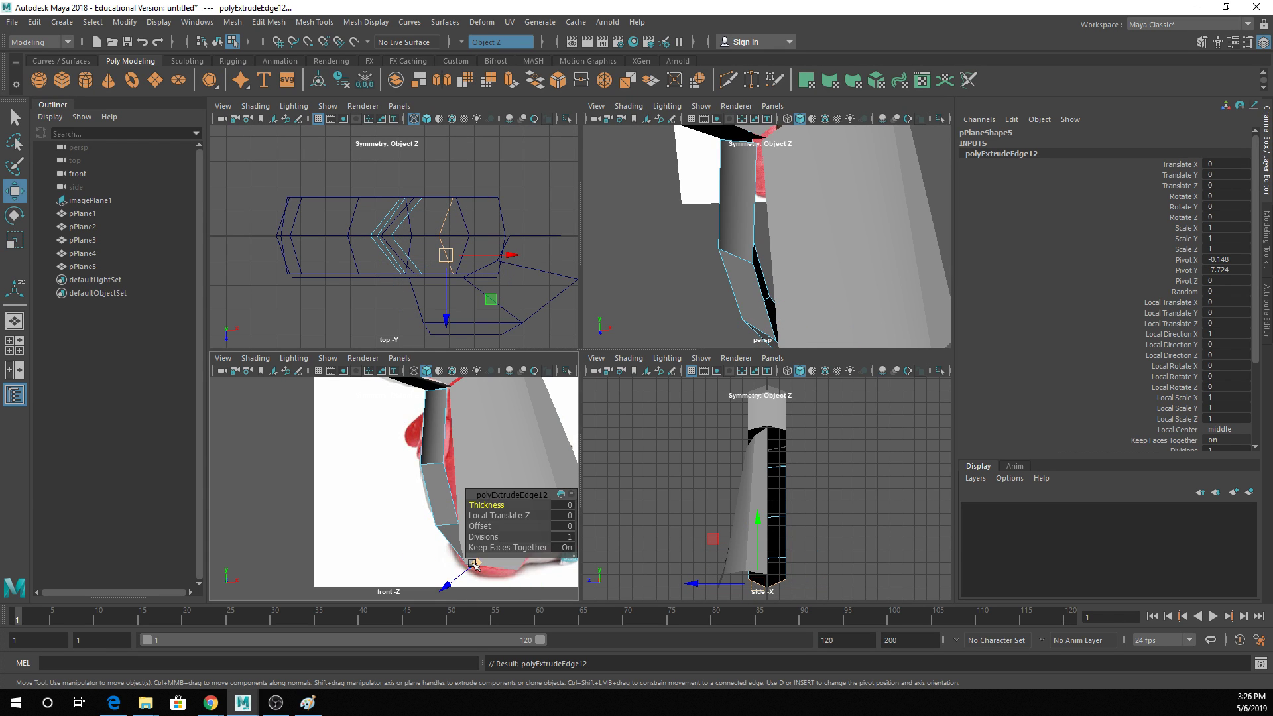
pyautogui.press('w')
pyautogui.moveTo(483, 562); pyautogui.dragTo(504, 562)
# Undo the last move and extrude the underside's end edges back to the tail tip.
pyautogui.keyDown('alt'); pyautogui.moveTo(554, 562); pyautogui.dragTo(437, 515, button='middle'); pyautogui.keyUp('alt')
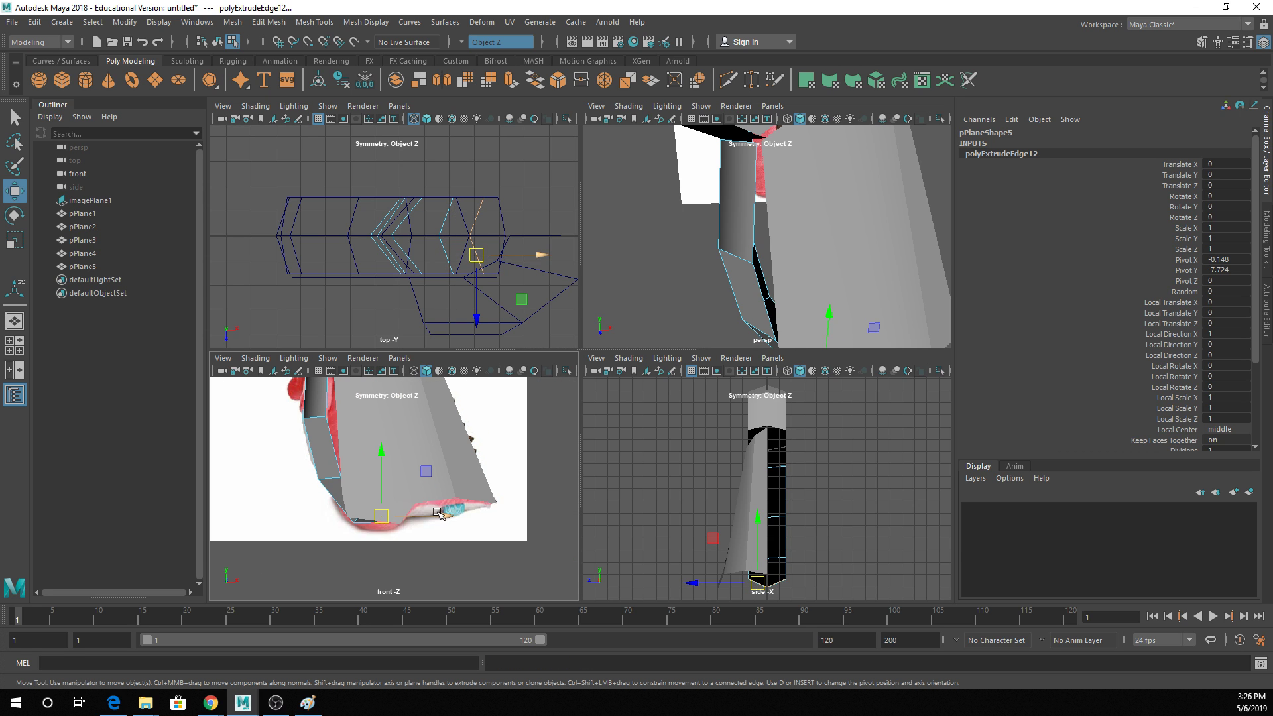
pyautogui.moveTo(444, 517); pyautogui.dragTo(503, 487)
pyautogui.hotkey('ctrl', 'z')
pyautogui.hotkey('ctrl', 'e')
pyautogui.press('w')
pyautogui.press('r')
pyautogui.press('w')
pyautogui.press('r')
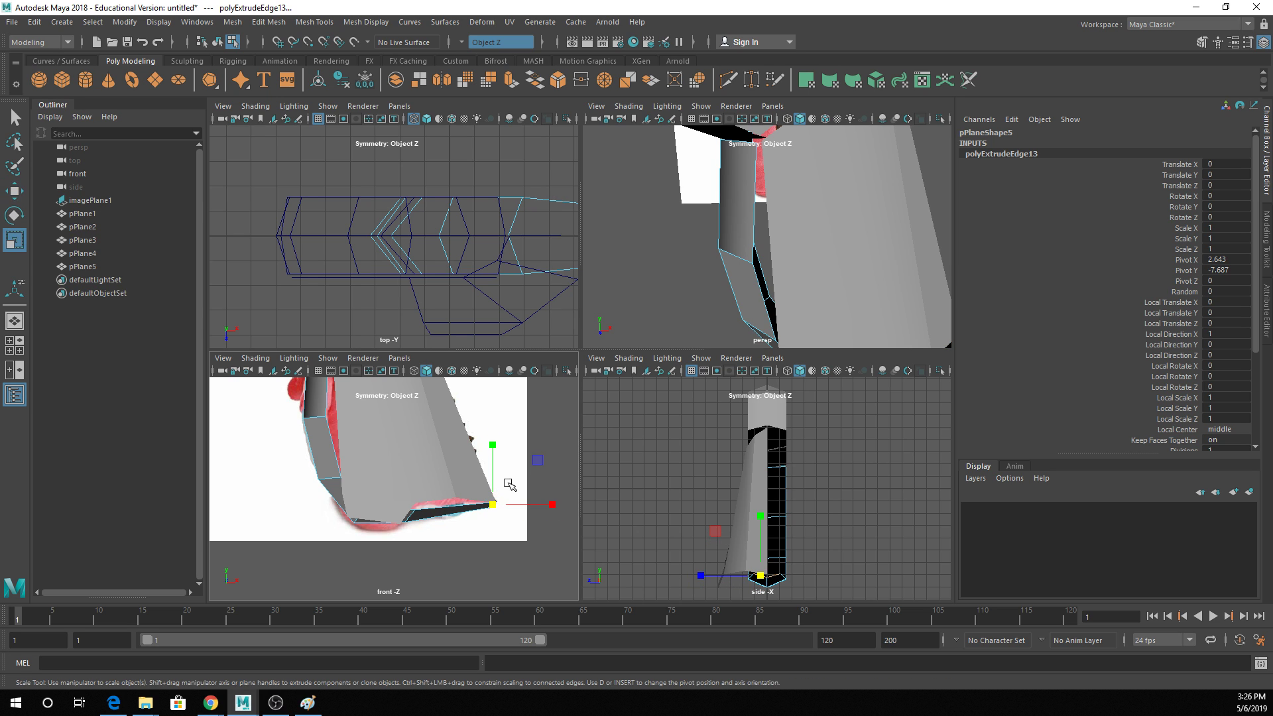
# Widen the lower belly by moving its side edges outward along Z in the perspective view.
pyautogui.press('space')
pyautogui.press('f')
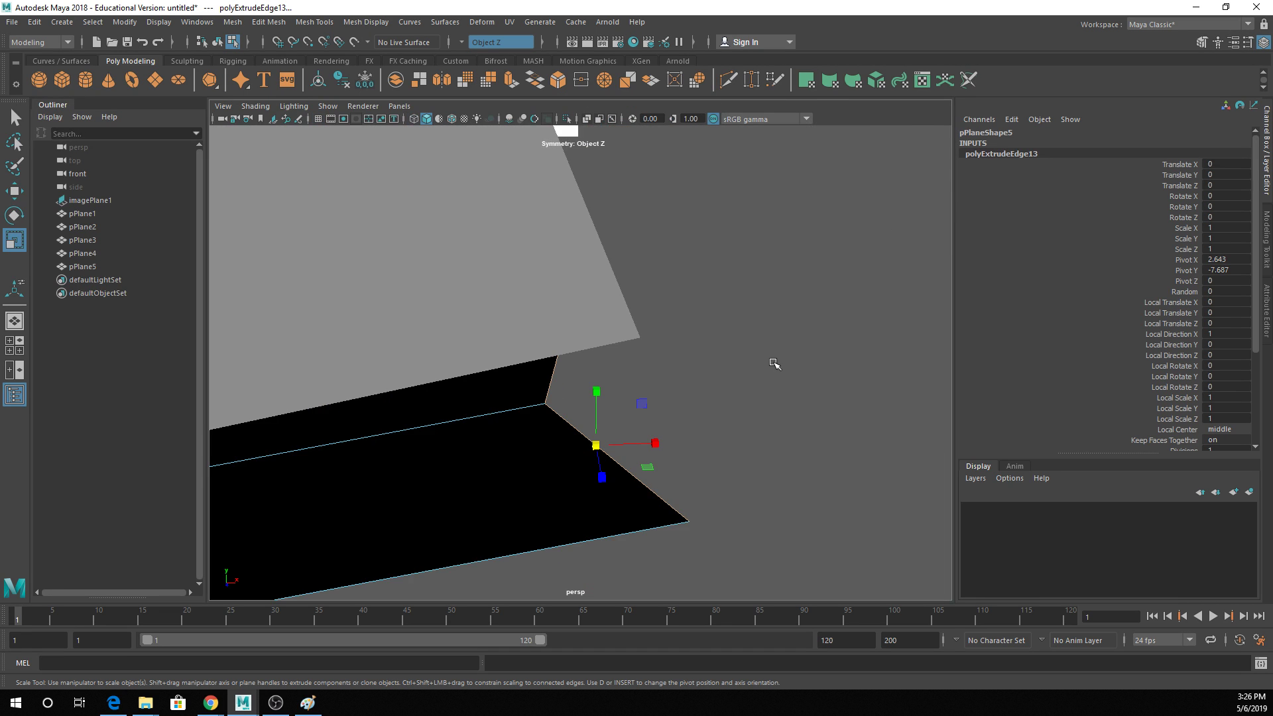
pyautogui.keyDown('alt'); pyautogui.moveTo(773, 362); pyautogui.dragTo(368, 301); pyautogui.keyUp('alt')
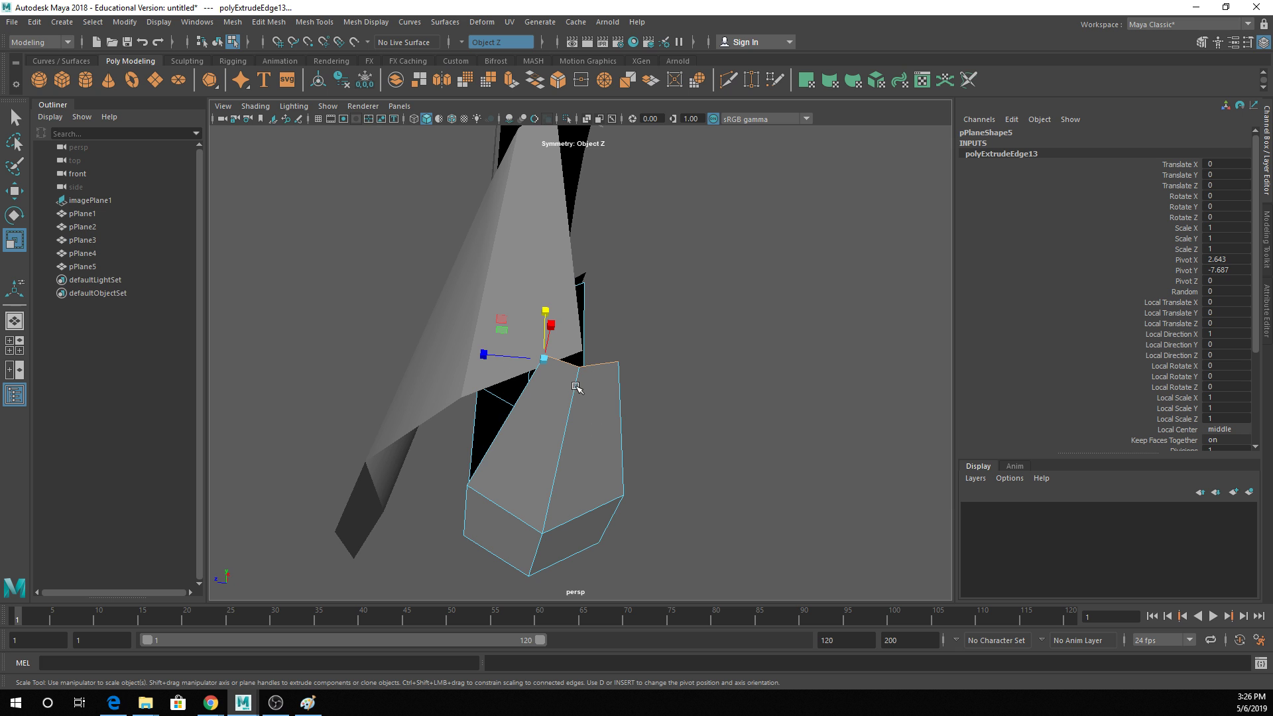
pyautogui.keyDown('alt'); pyautogui.moveTo(576, 388); pyautogui.dragTo(617, 371); pyautogui.keyUp('alt')
pyautogui.press('q')
pyautogui.click(602, 370)
pyautogui.press('w')
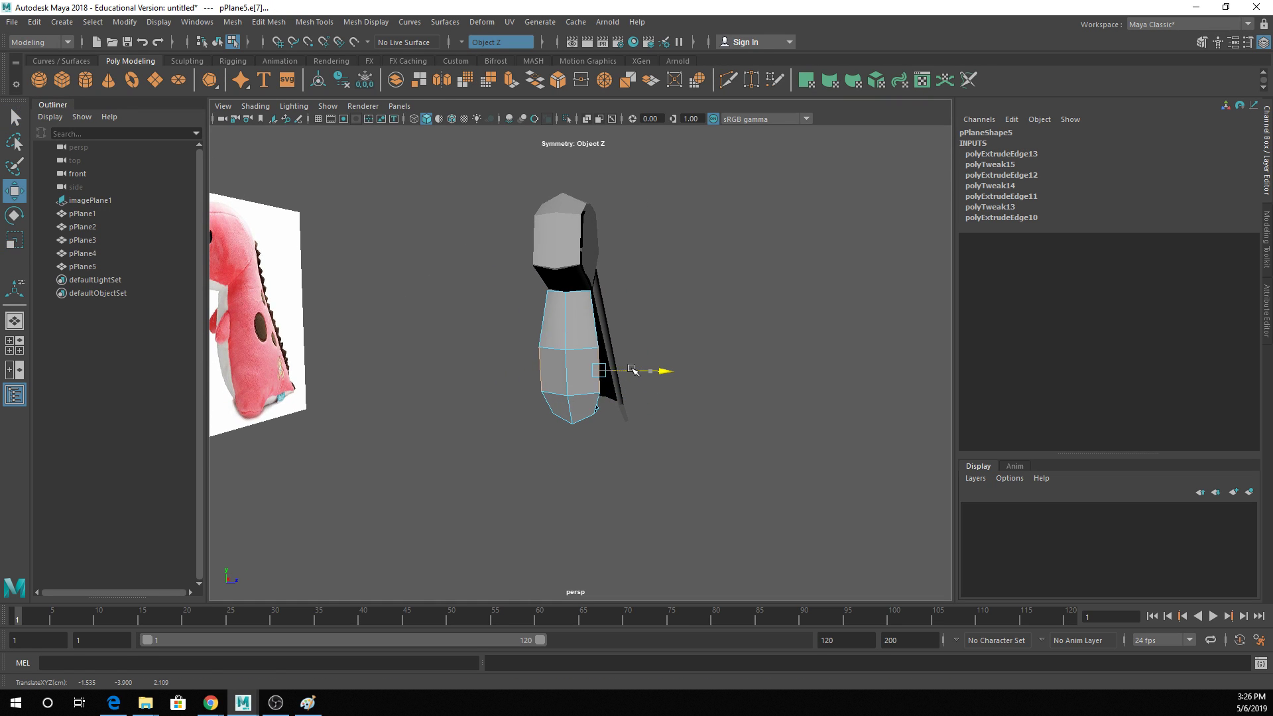
# Move the side edges at the base of the belly piece outward along Z to widen the bottom.
pyautogui.moveTo(620, 372)
pyautogui.keyDown('alt'); pyautogui.mouseDown()
pyautogui.moveTo(590, 386)
pyautogui.moveTo(637, 380)
pyautogui.moveTo(610, 389)
pyautogui.mouseUp(); pyautogui.keyUp('alt')
pyautogui.press('q')
pyautogui.click(593, 380)
pyautogui.press('w')
pyautogui.keyDown('alt'); pyautogui.moveTo(310, 397); pyautogui.dragTo(401, 397); pyautogui.keyUp('alt')
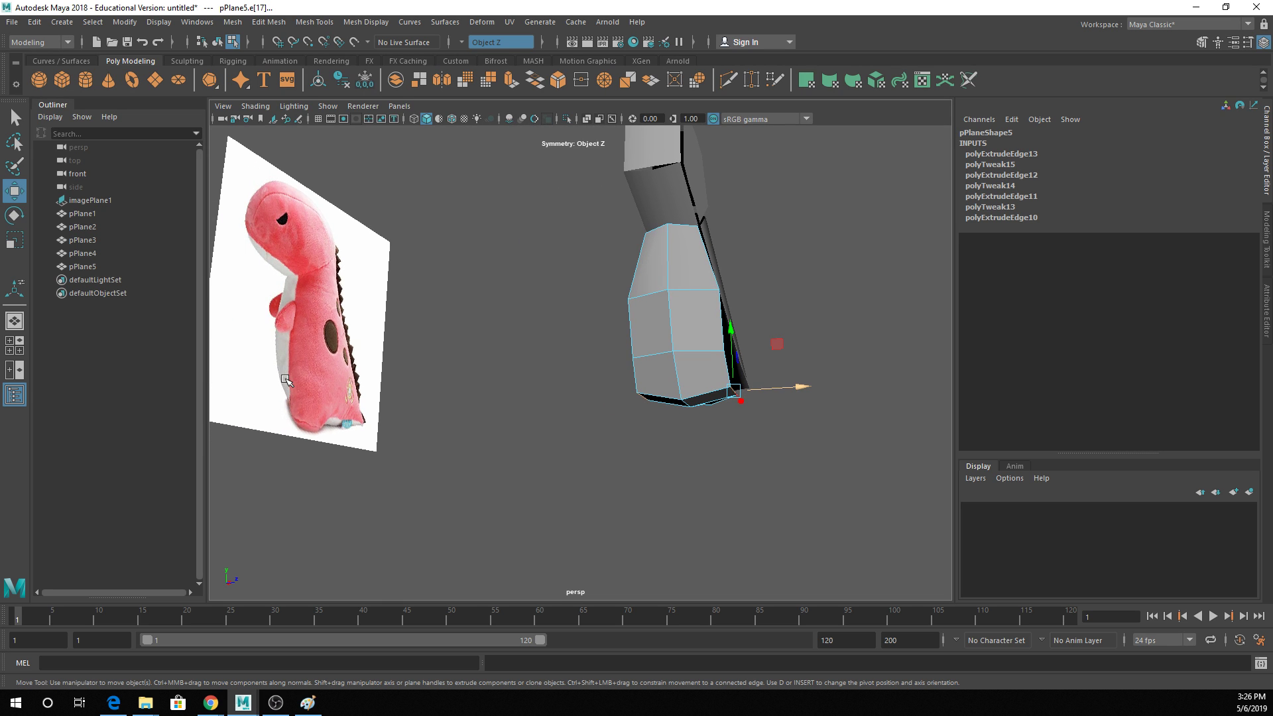
# Extrude the underside's front side edges downward and outward, and shift the new edges slightly inward along Z.
pyautogui.keyDown('alt'); pyautogui.moveTo(723, 356); pyautogui.dragTo(788, 312); pyautogui.keyUp('alt')
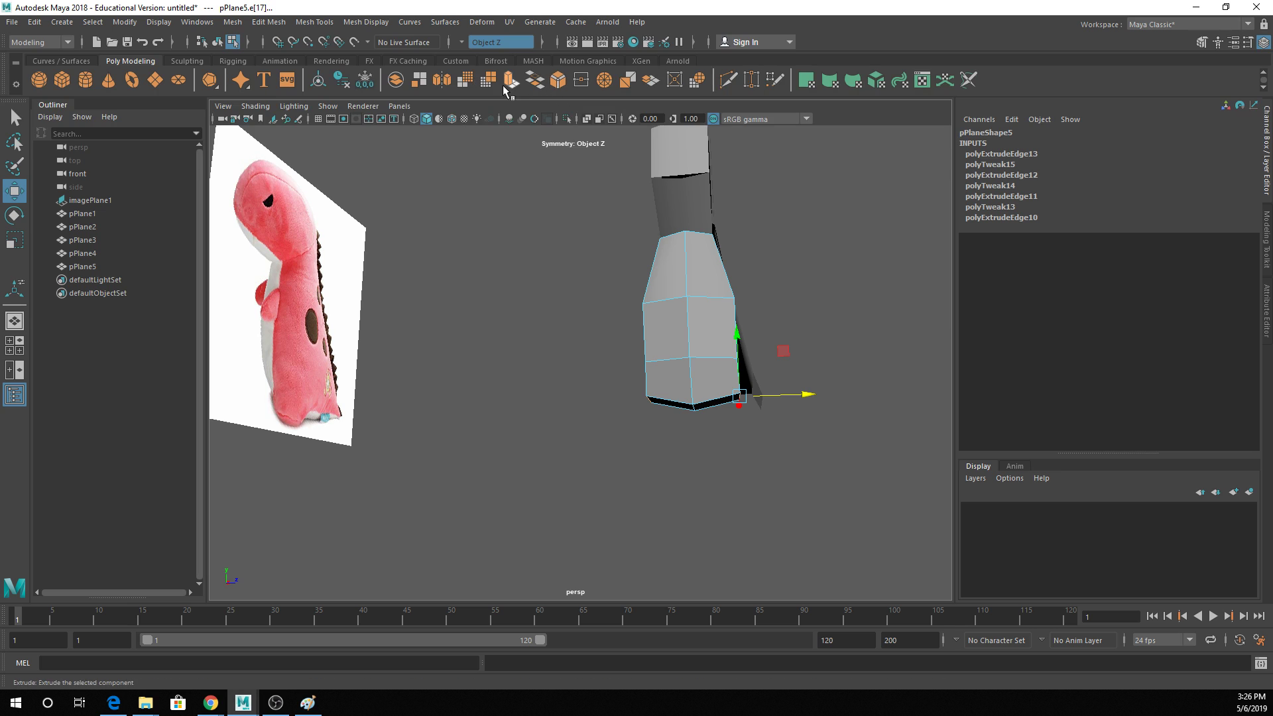
pyautogui.hotkey('ctrl', 'e')
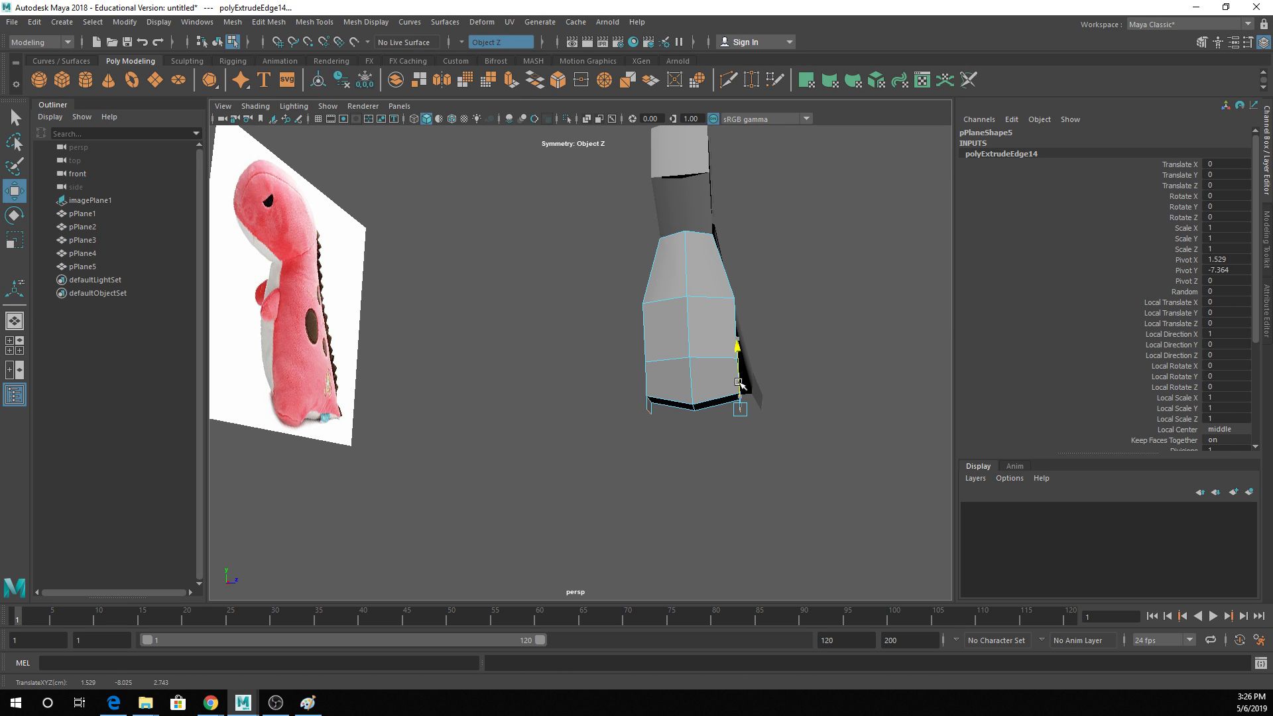
pyautogui.moveTo(750, 392); pyautogui.dragTo(688, 333)
pyautogui.press('q')
pyautogui.scroll(5, 788, 387)
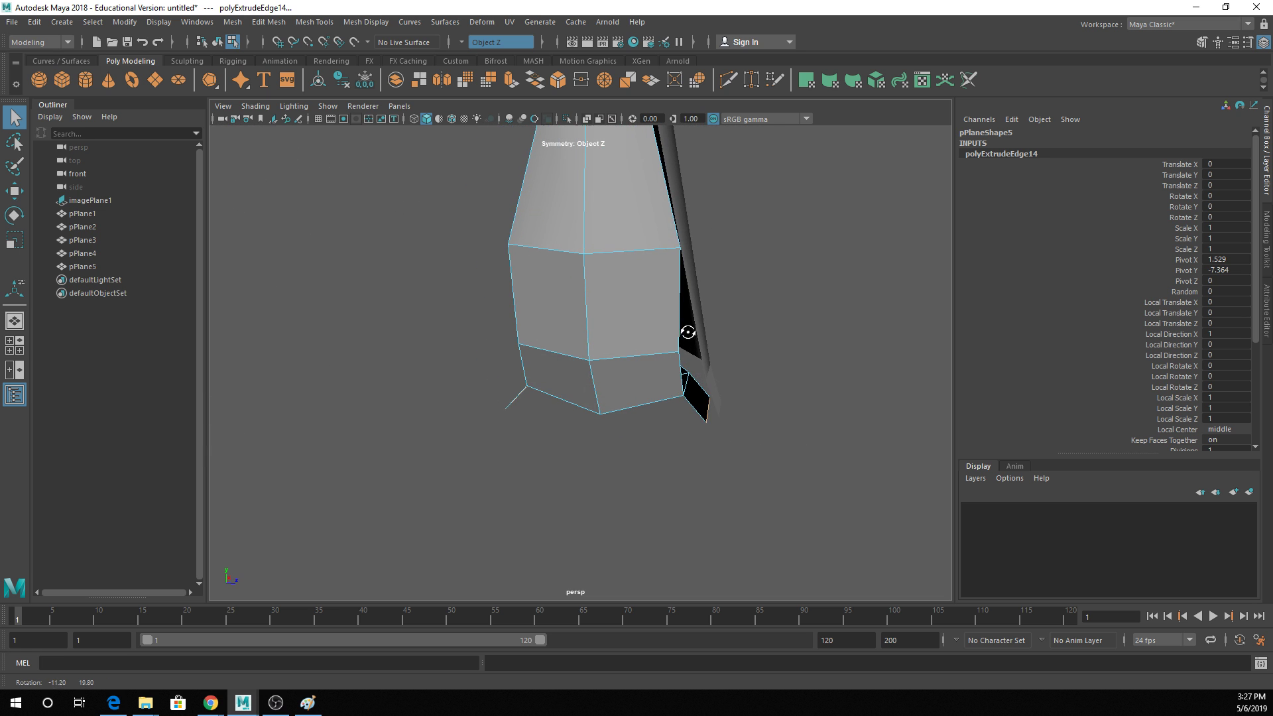
pyautogui.click(710, 406)
pyautogui.press('w')
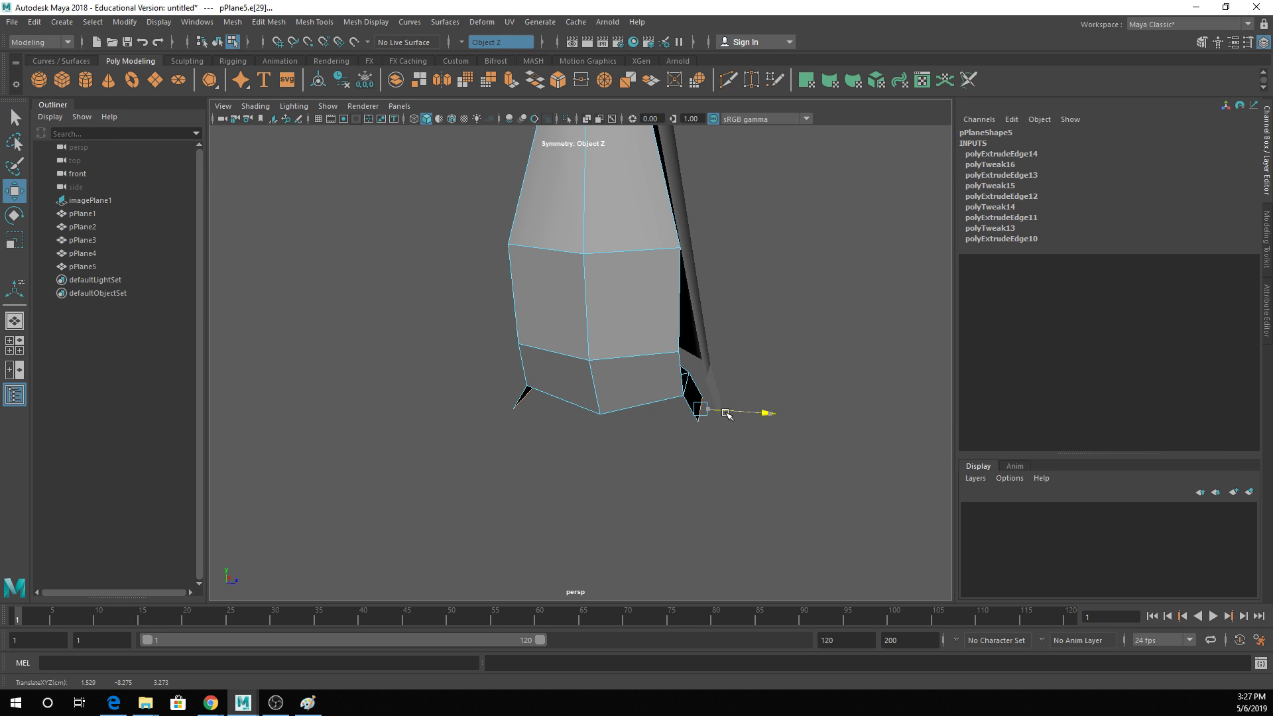
# Return the body and belly pieces to object selection and select the head's side piece.
pyautogui.keyDown('alt'); pyautogui.moveTo(716, 307); pyautogui.dragTo(600, 392); pyautogui.keyUp('alt')
pyautogui.click(515, 176)
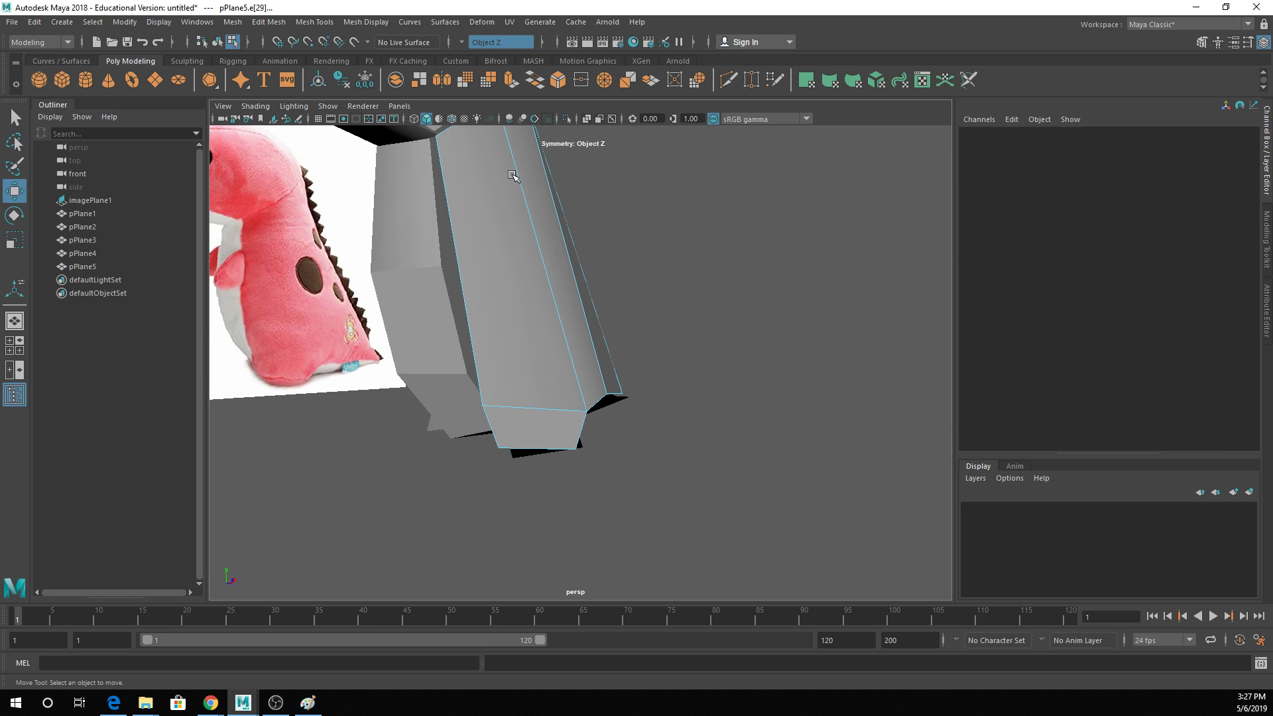
pyautogui.moveTo(515, 177); pyautogui.dragTo(576, 154, button='right')
pyautogui.scroll(-5, 619, 236)
pyautogui.keyDown('alt'); pyautogui.moveTo(619, 240); pyautogui.dragTo(622, 349, button='middle'); pyautogui.keyUp('alt')
pyautogui.moveTo(622, 349); pyautogui.dragTo(649, 298, button='right')
pyautogui.click(663, 371)
pyautogui.keyDown('alt'); pyautogui.moveTo(663, 371); pyautogui.dragTo(651, 416); pyautogui.keyUp('alt')
pyautogui.click(581, 322)
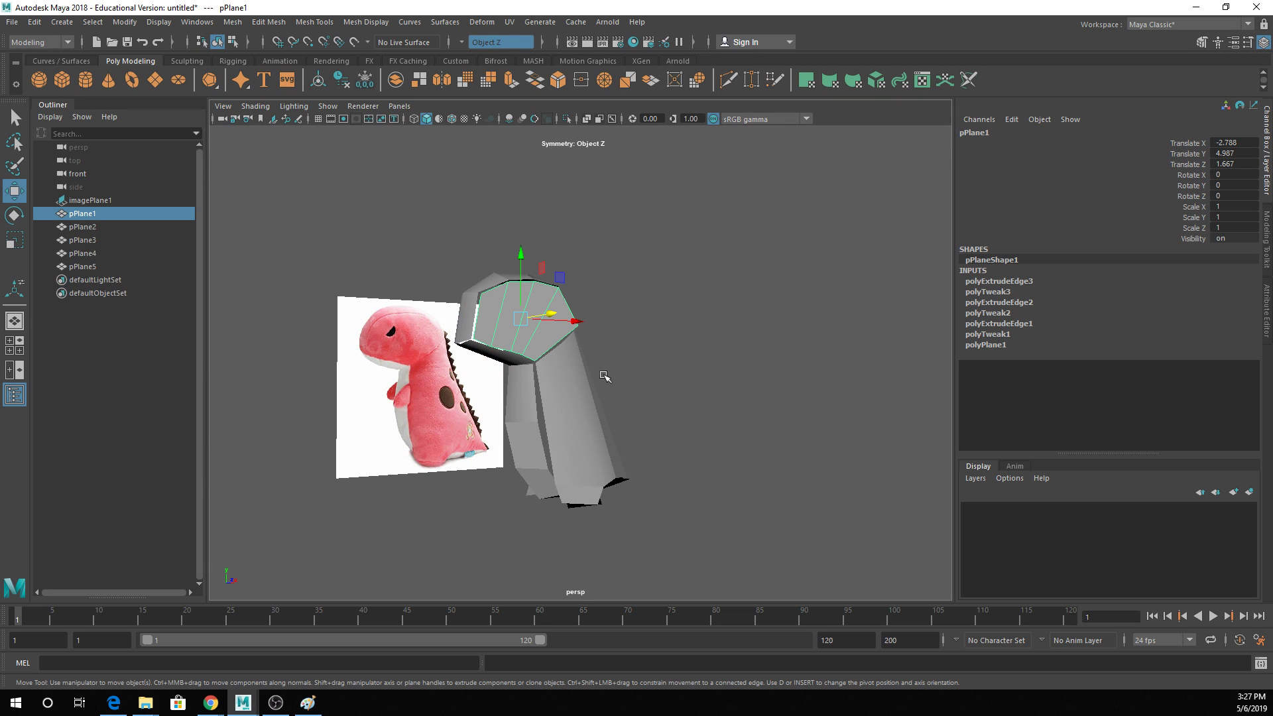
# Save the scene to the desktop as Dino2.ma.
pyautogui.moveTo(9, 470)
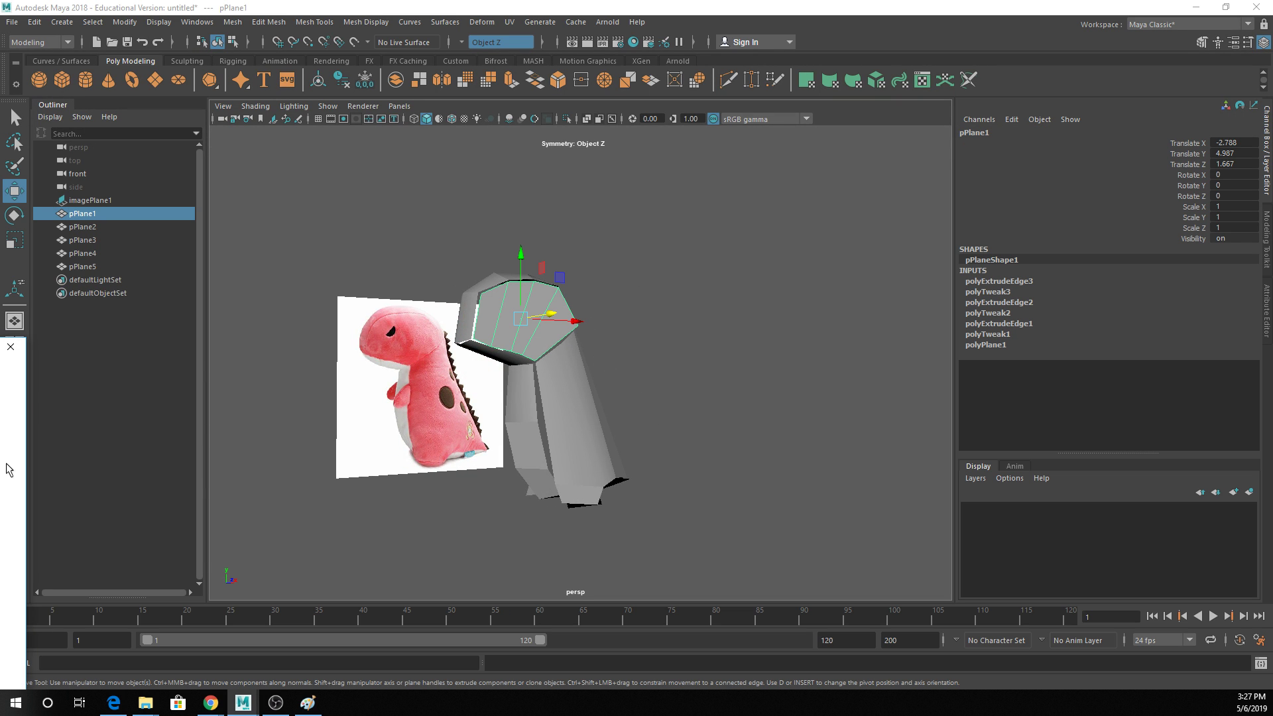
pyautogui.press('q')
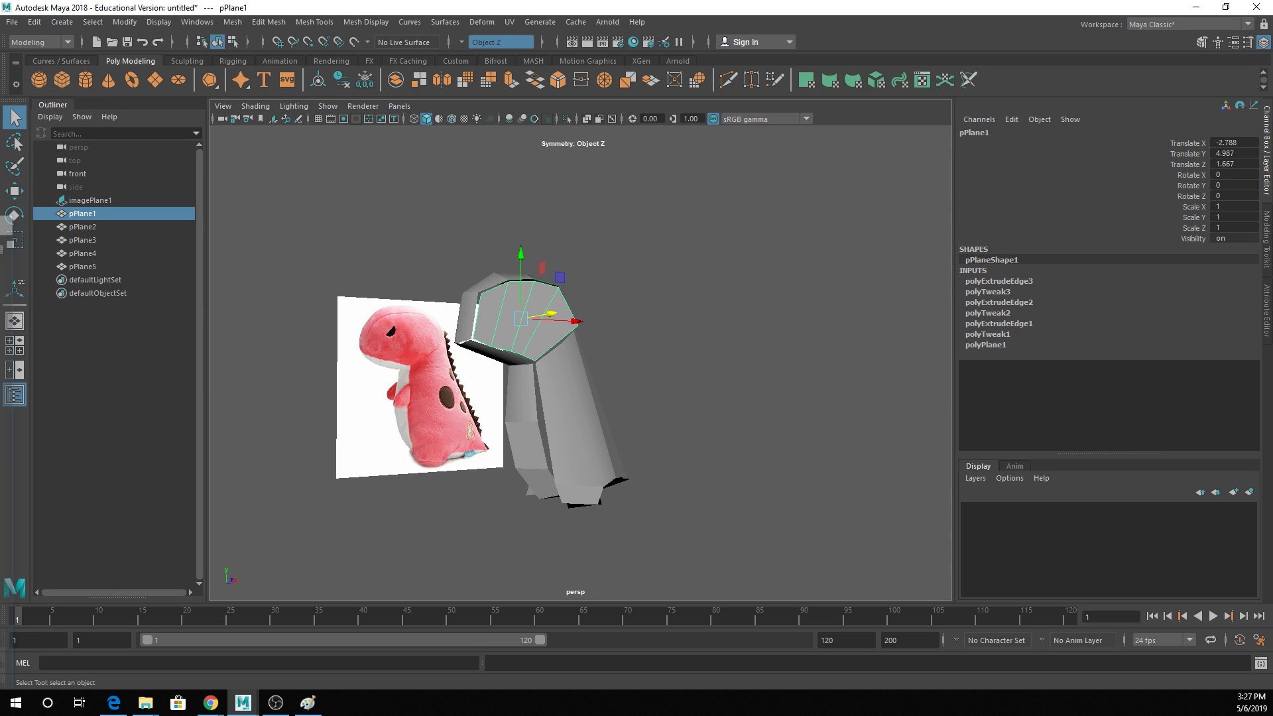
pyautogui.press('w')
# Add the body's side piece to the selection, duplicate both side pieces, and group the duplicates.
pyautogui.keyDown('shift'); pyautogui.click(561, 387); pyautogui.keyUp('shift')
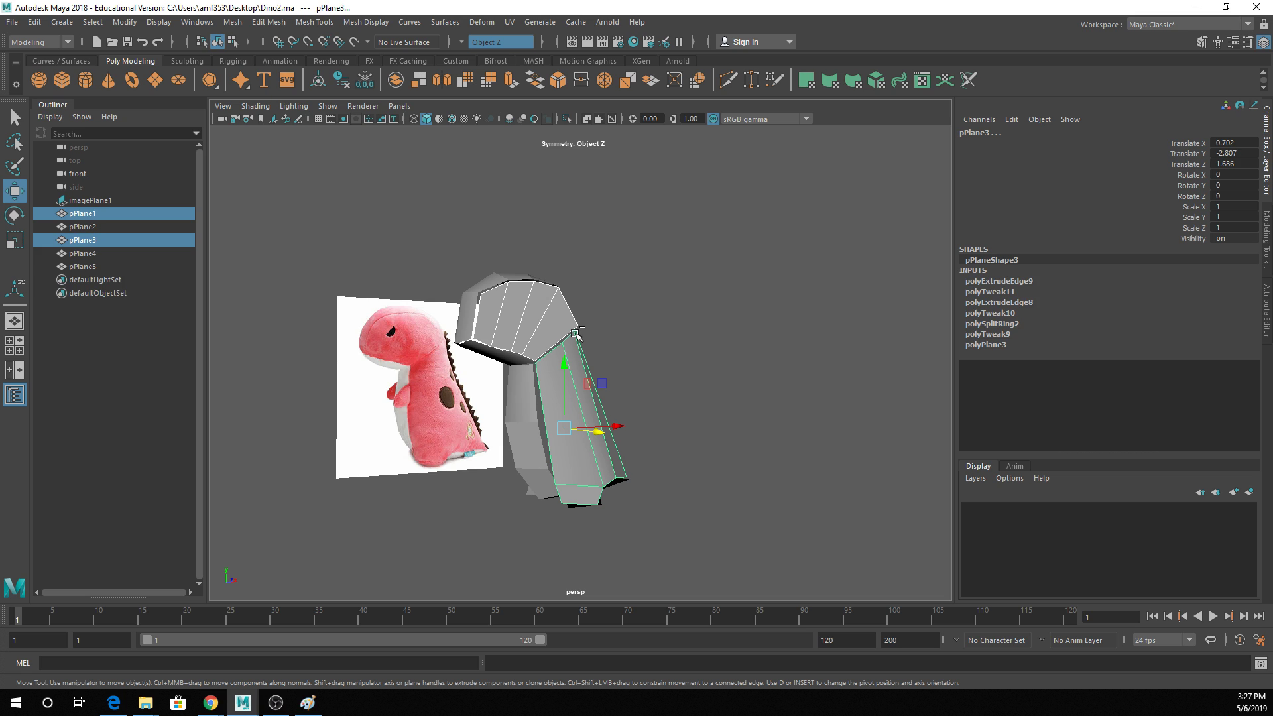
pyautogui.hotkey('ctrl', 'd')
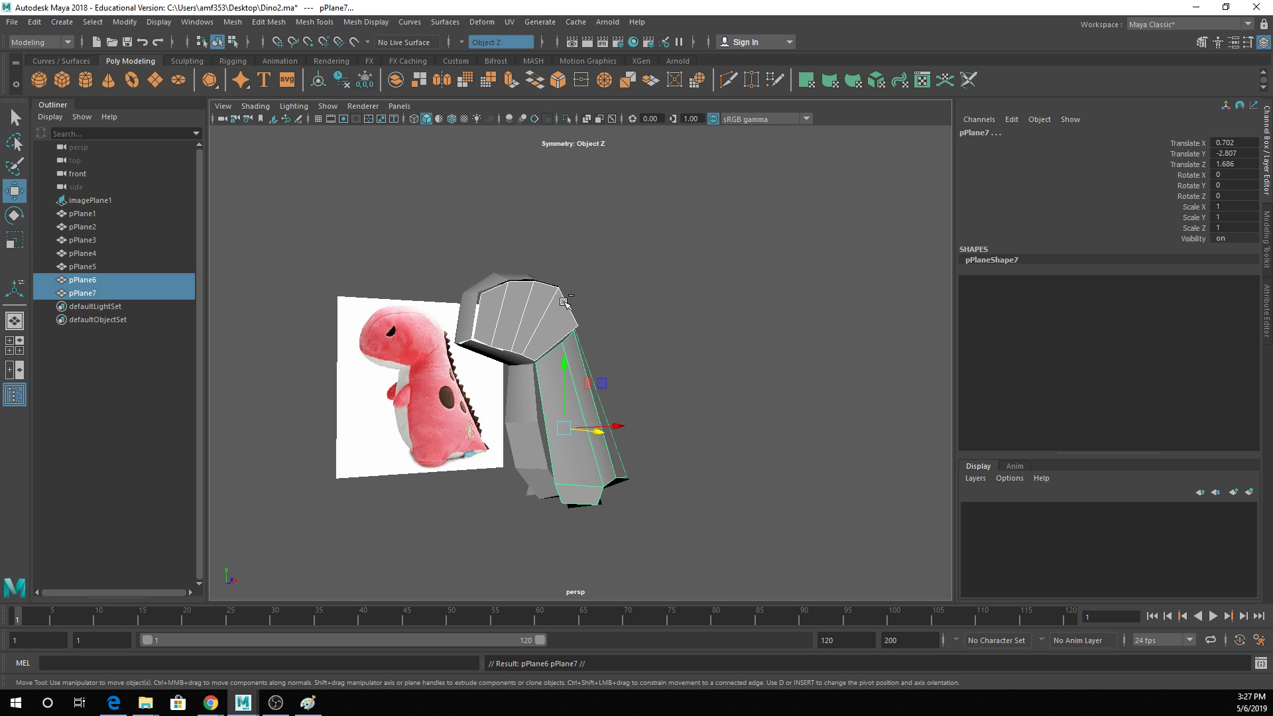
pyautogui.keyDown('alt'); pyautogui.moveTo(575, 344); pyautogui.dragTo(384, 378); pyautogui.keyUp('alt')
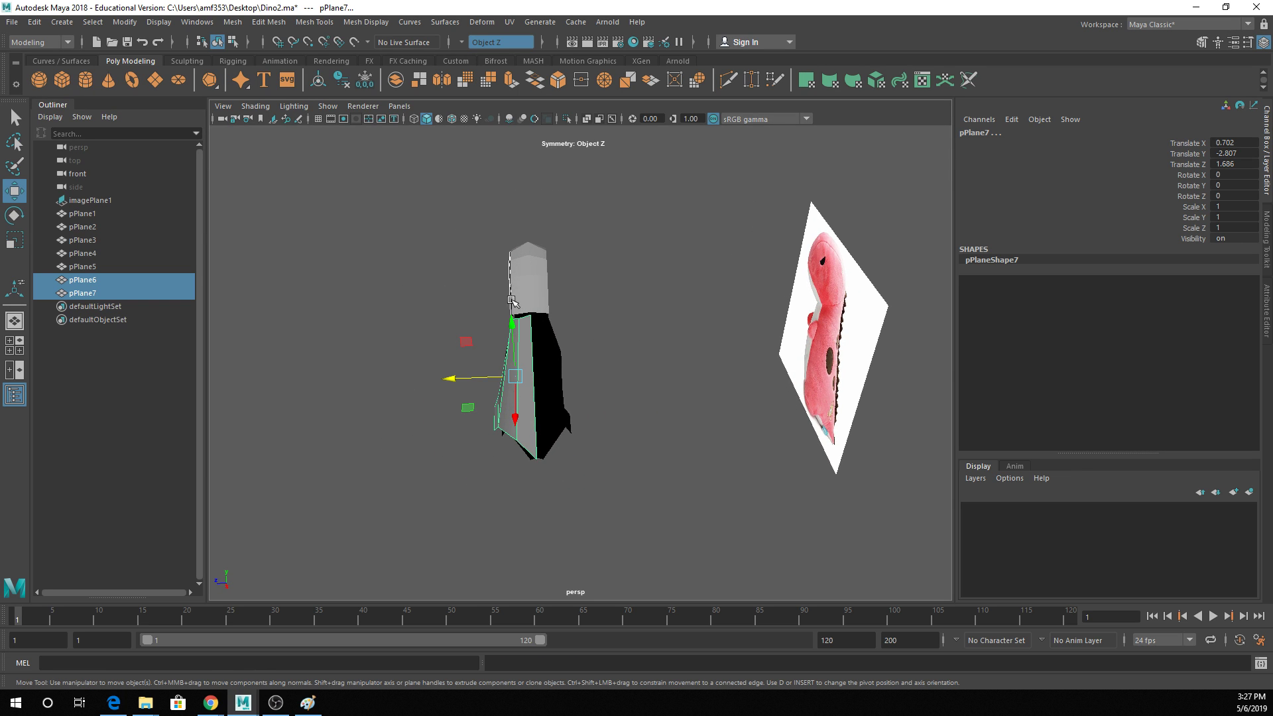
pyautogui.press('q')
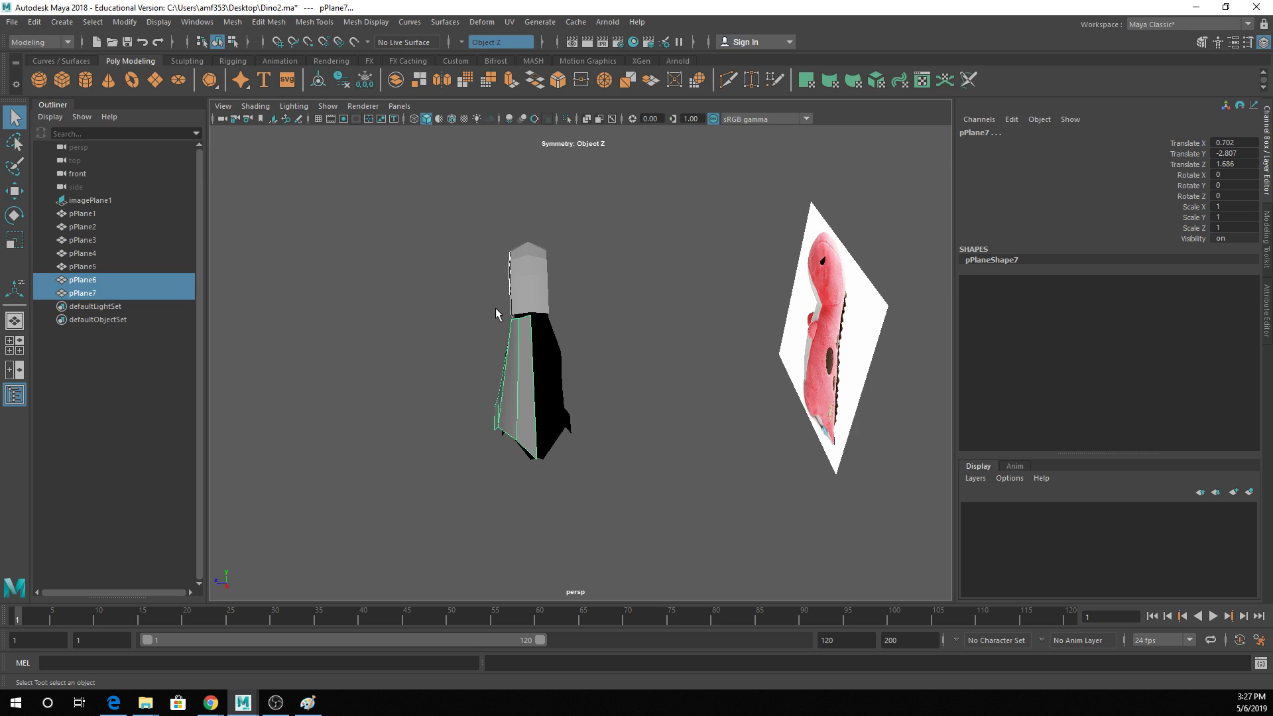
pyautogui.hotkey('ctrl', 'g')
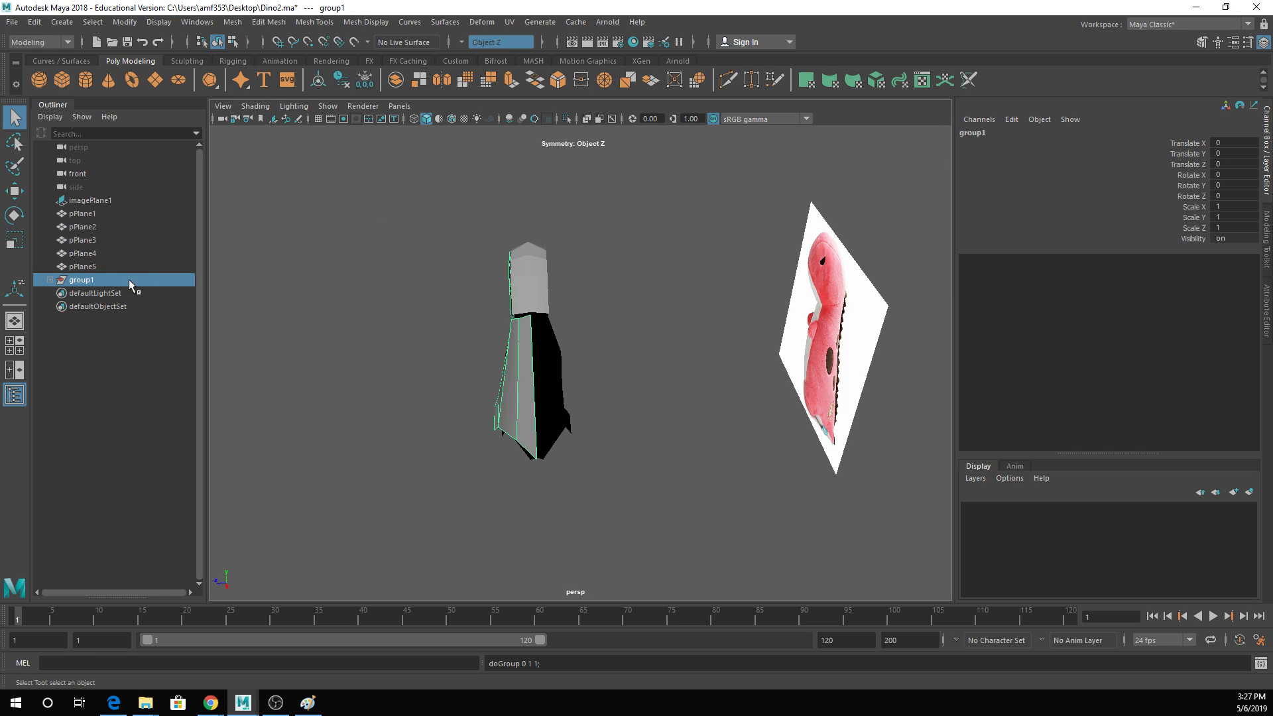
pyautogui.click(50, 280)
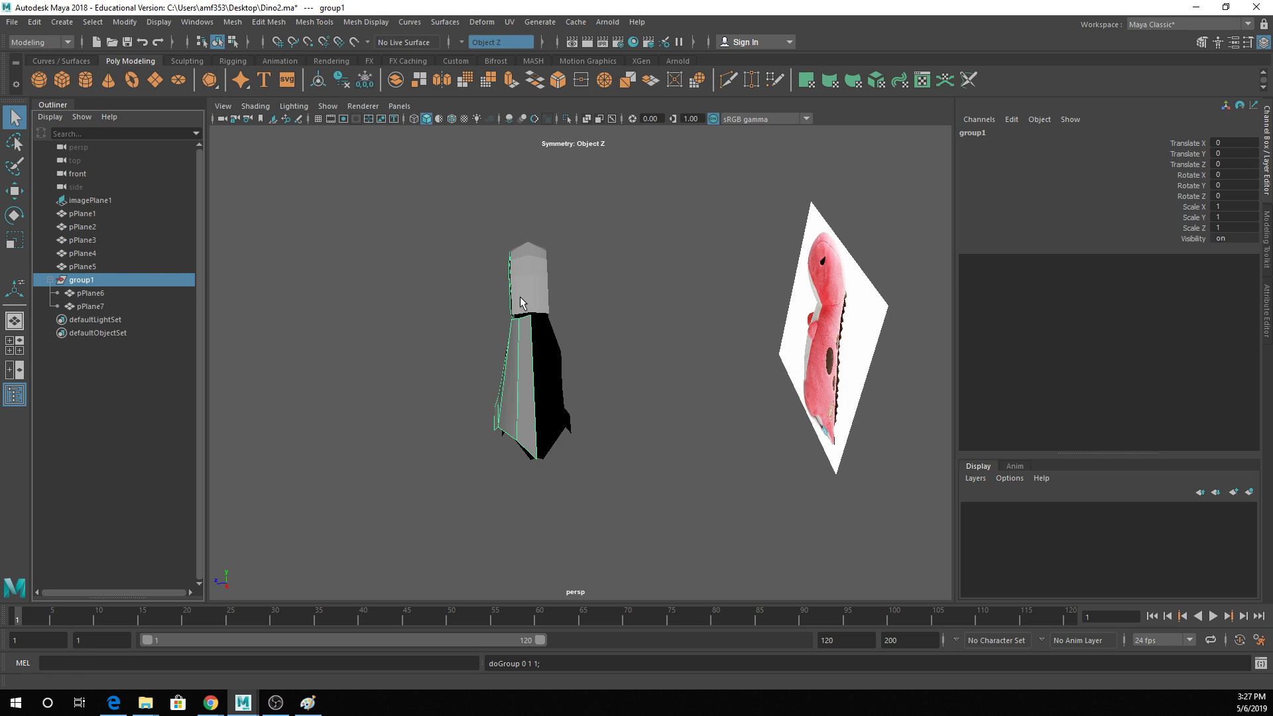
# Mirror the grouped duplicates to the other side of the dinosaur by setting the group's Scale Z to -1.
pyautogui.press('e')
pyautogui.press('r')
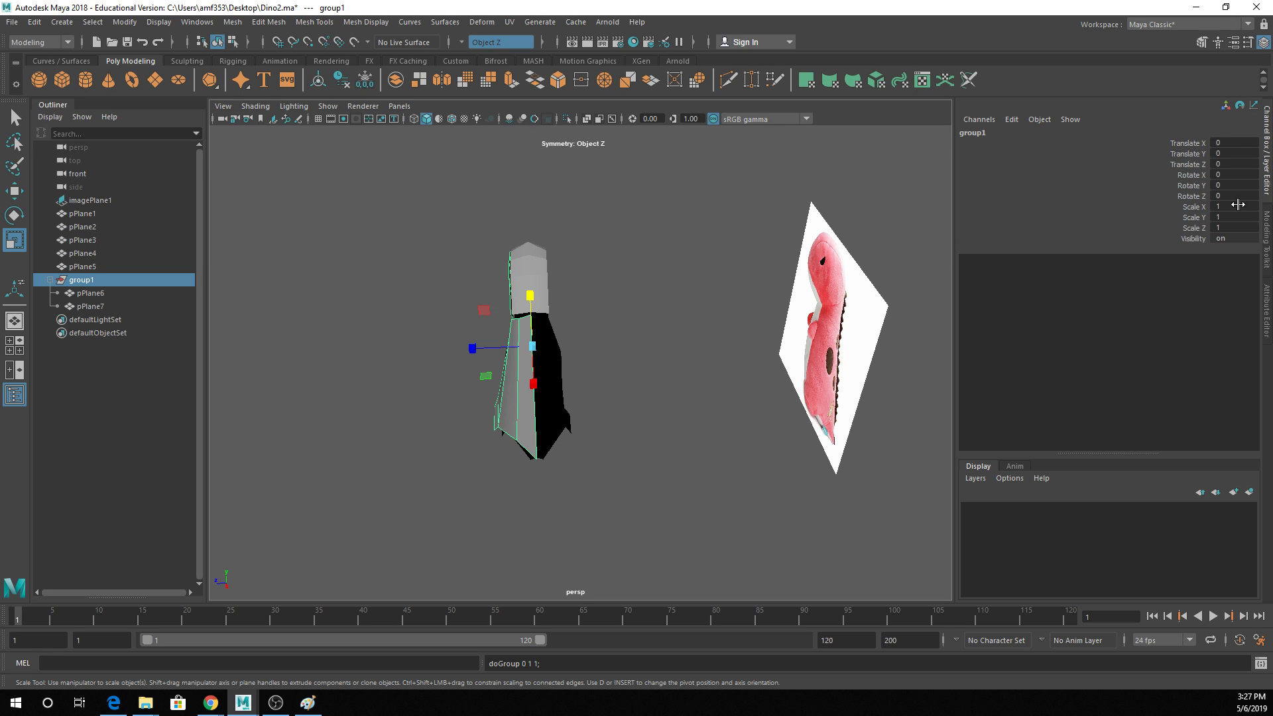
pyautogui.click(1239, 227)
pyautogui.write('-1')
pyautogui.press('Return')
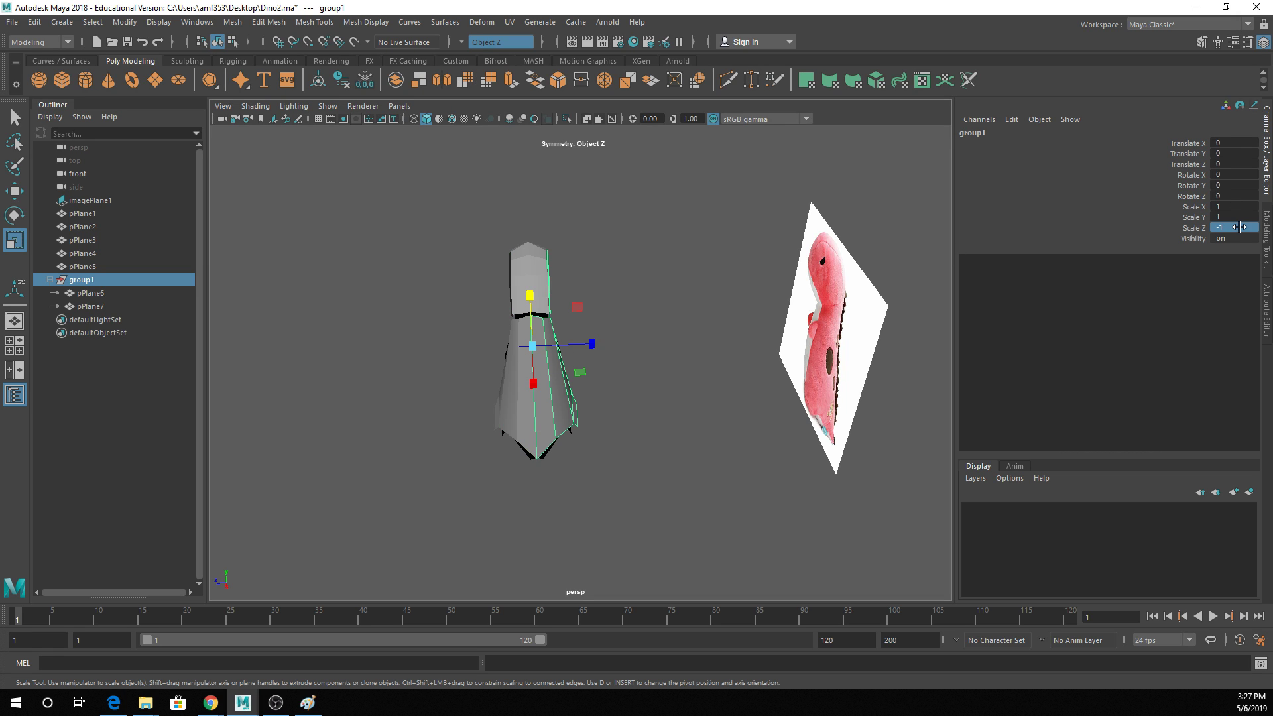
pyautogui.scroll(3, 587, 240)
pyautogui.keyDown('alt'); pyautogui.moveTo(588, 281); pyautogui.dragTo(666, 345); pyautogui.keyUp('alt')
pyautogui.scroll(2, 669, 347)
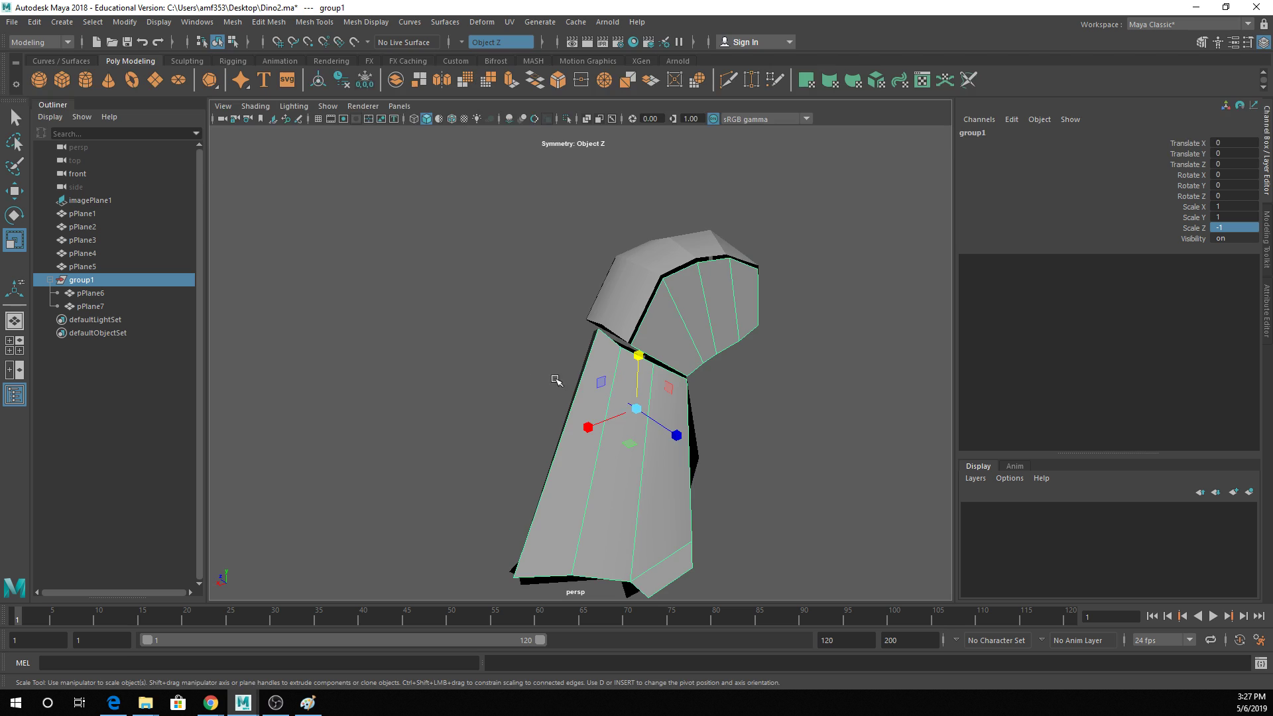
pyautogui.keyDown('alt'); pyautogui.moveTo(556, 380); pyautogui.dragTo(600, 374); pyautogui.keyUp('alt')
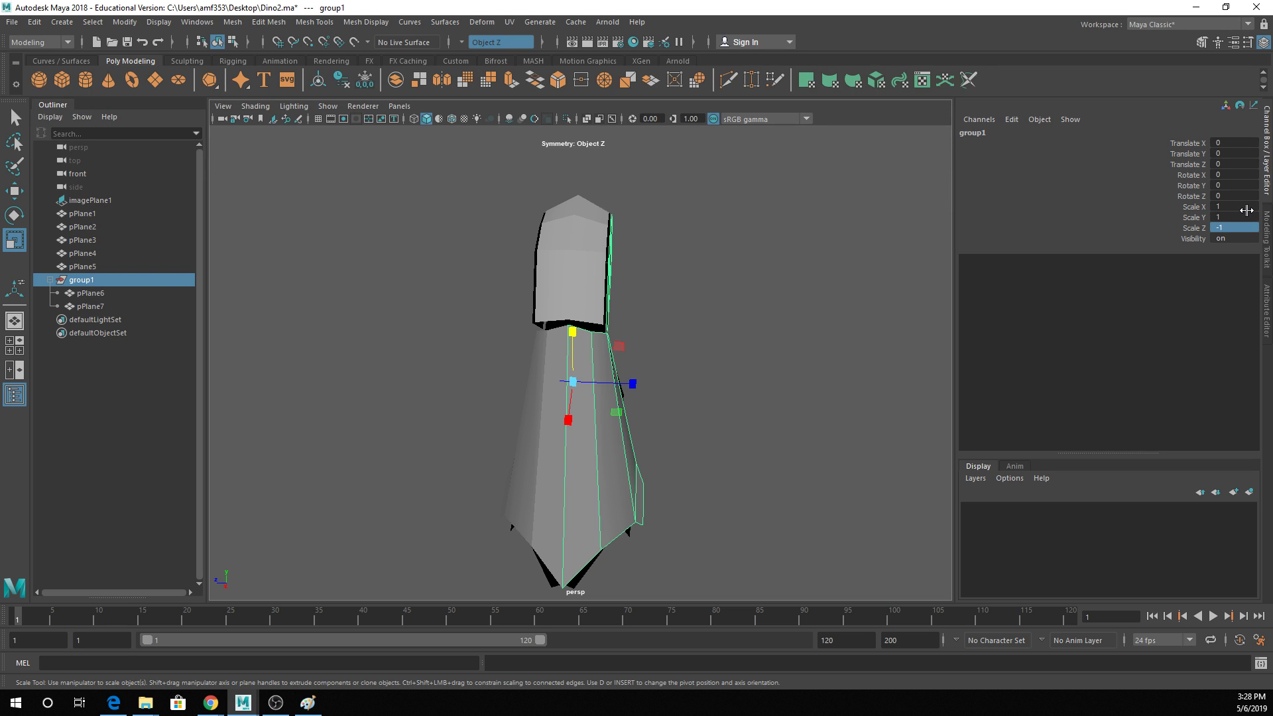
# Freeze the transformations of the mirrored group and clear the selection.
pyautogui.rightClick(1152, 193)
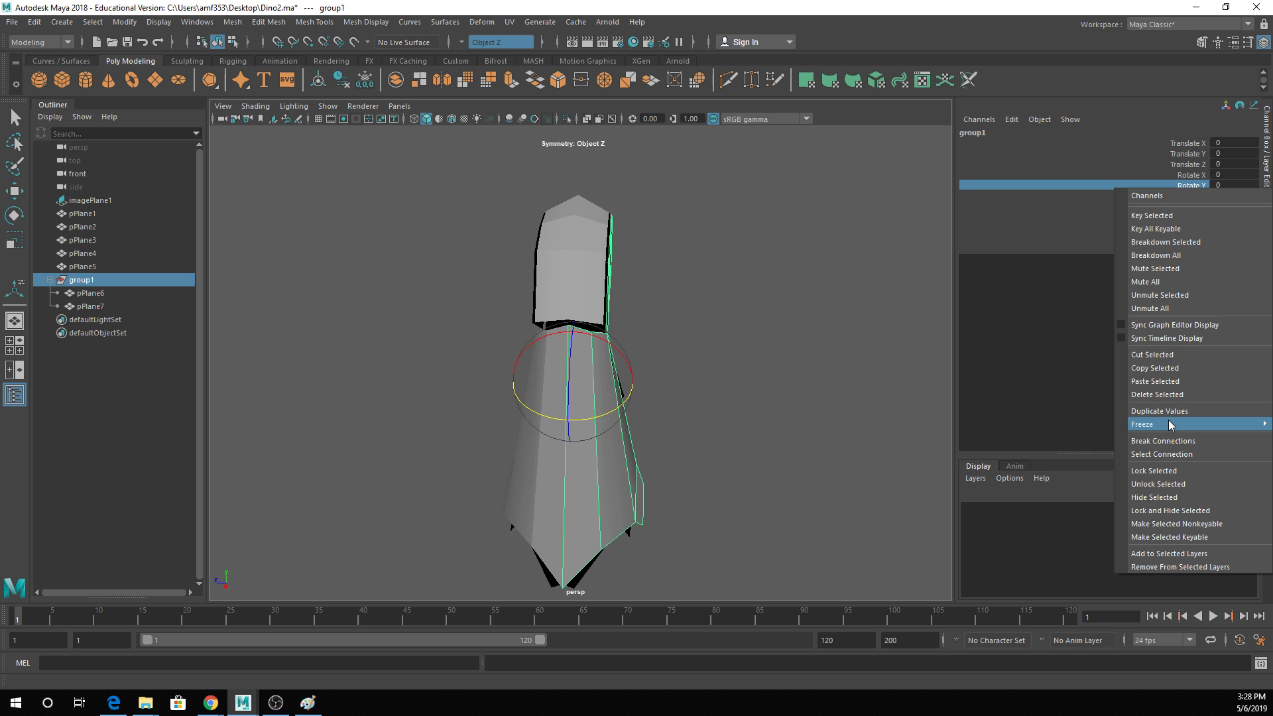
pyautogui.moveTo(1133, 425)
pyautogui.click(1088, 454)
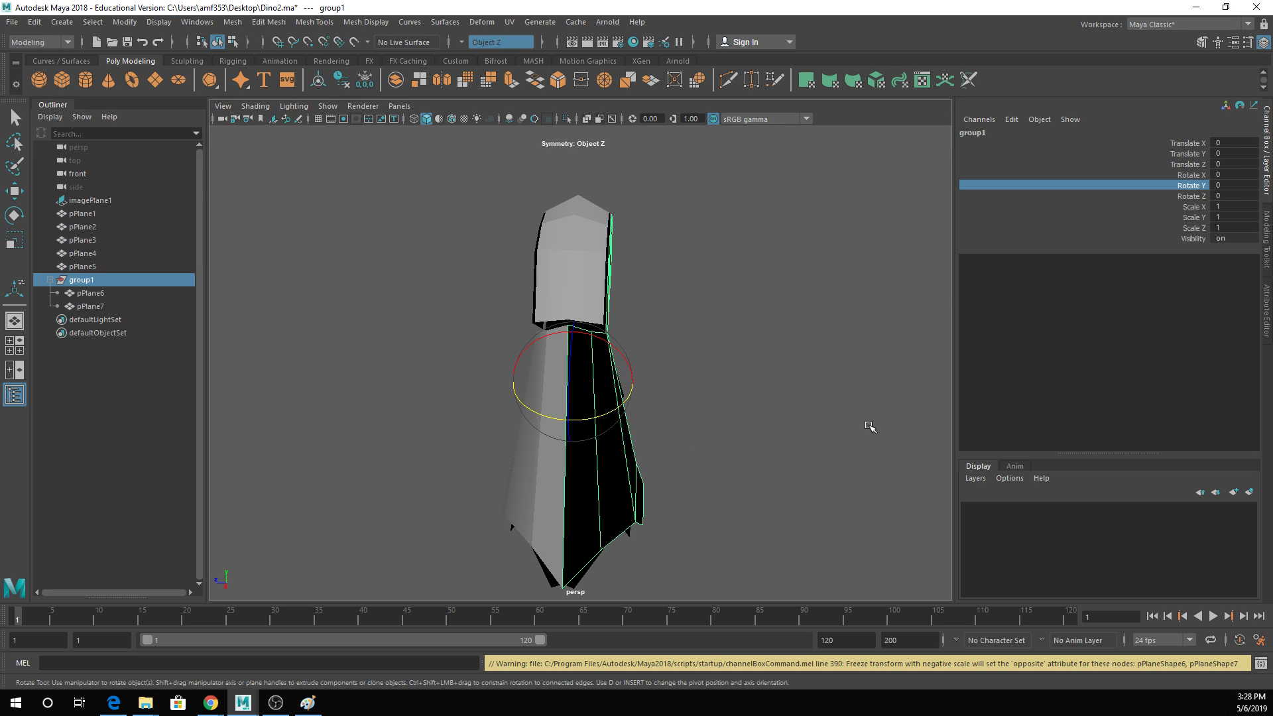
pyautogui.click(785, 359)
# Select the mirrored head and body side pieces, reverse their normals, and deselect them.
pyautogui.press('r')
pyautogui.keyDown('alt'); pyautogui.moveTo(786, 358); pyautogui.dragTo(685, 341); pyautogui.keyUp('alt')
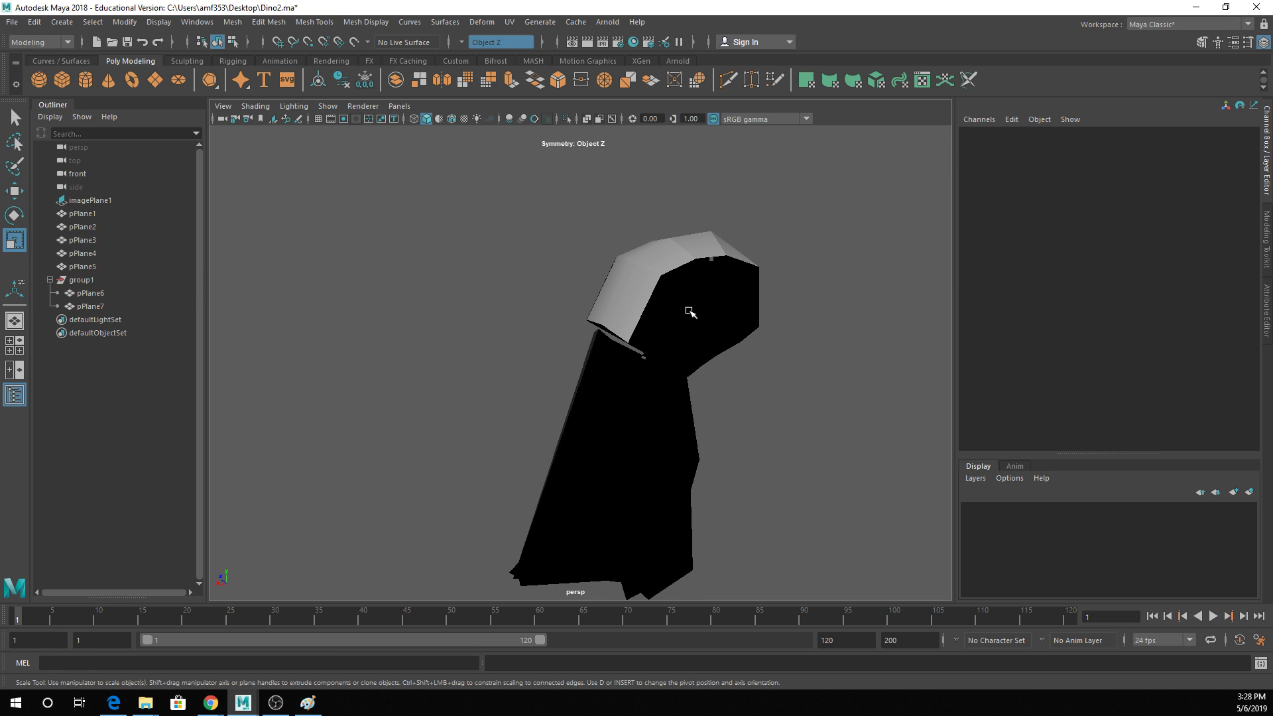
pyautogui.click(691, 307)
pyautogui.keyDown('shift'); pyautogui.click(639, 426); pyautogui.keyUp('shift')
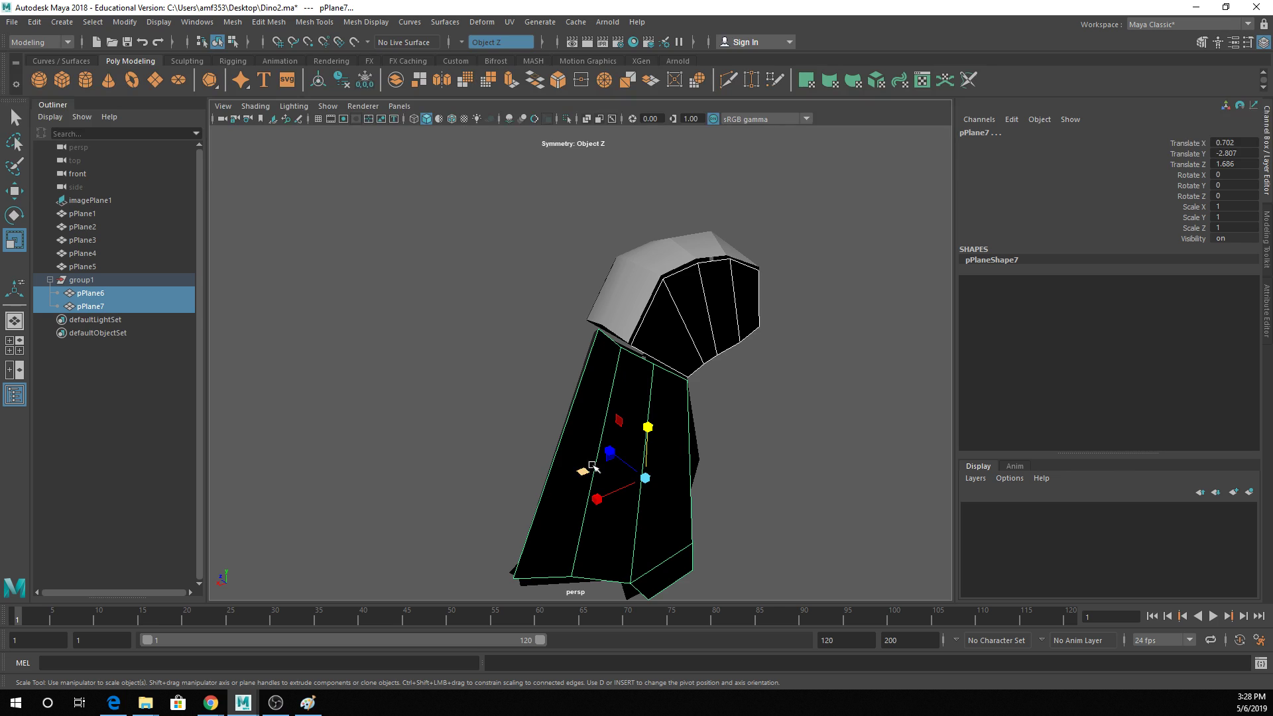
pyautogui.keyDown('alt'); pyautogui.moveTo(587, 468); pyautogui.dragTo(641, 463); pyautogui.keyUp('alt')
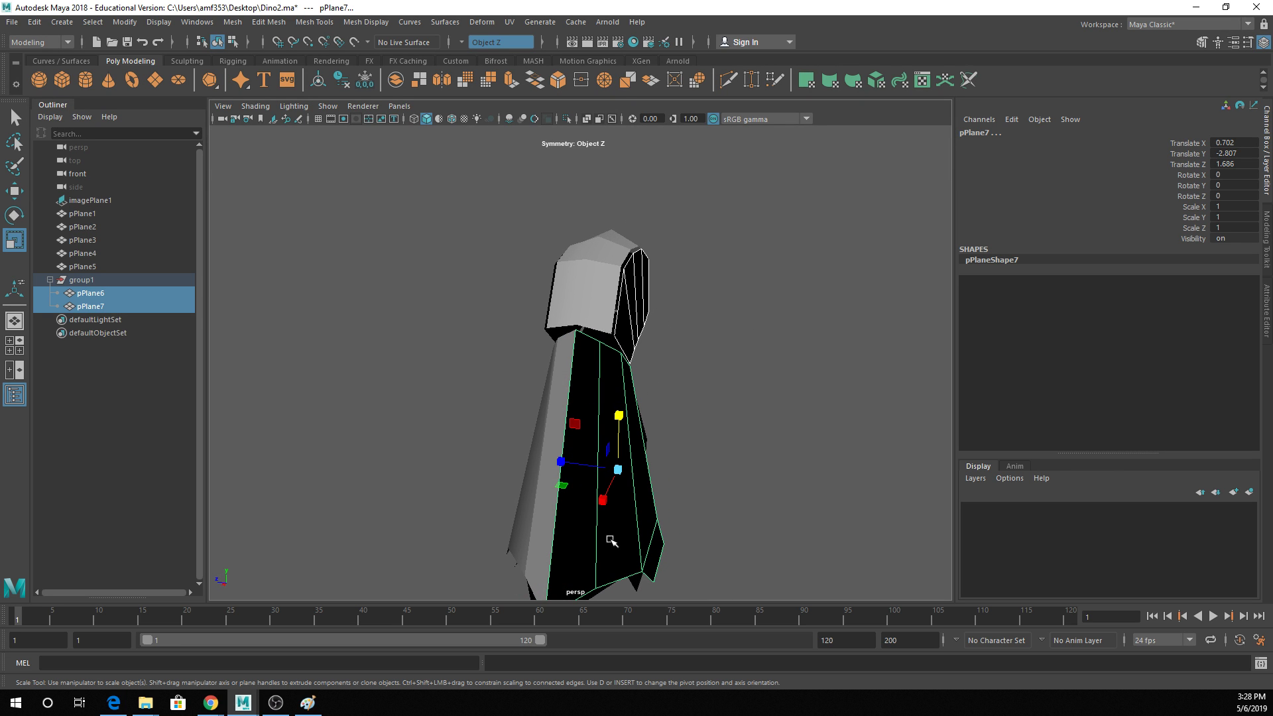
pyautogui.click(366, 22)
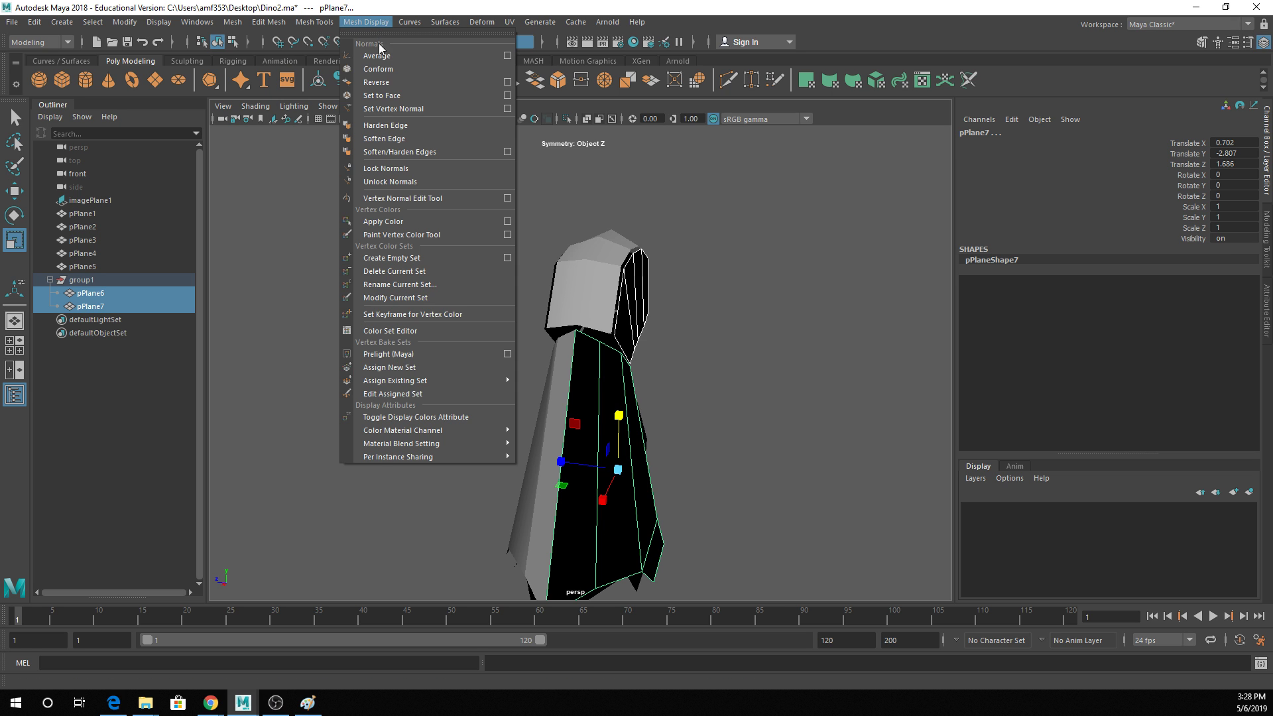
pyautogui.click(376, 83)
pyautogui.click(670, 307)
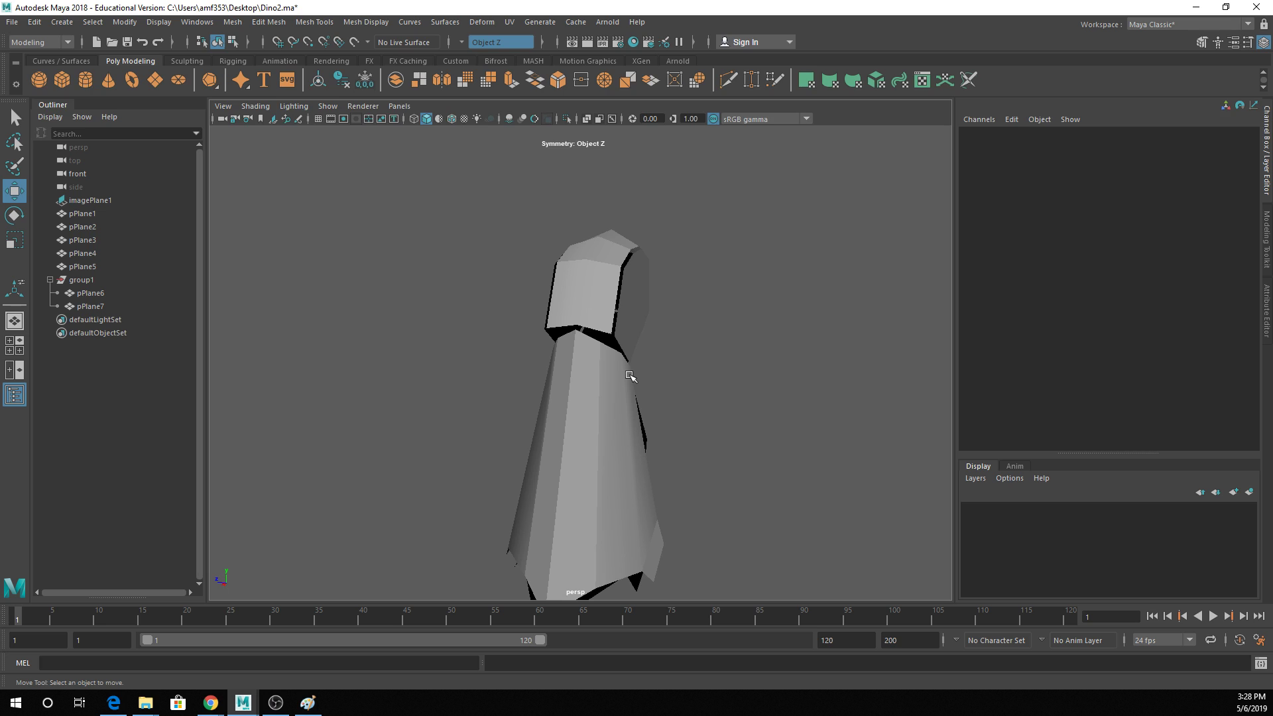
# Select the mirrored body side piece together with the original one and combine them into one mesh.
pyautogui.click(620, 356)
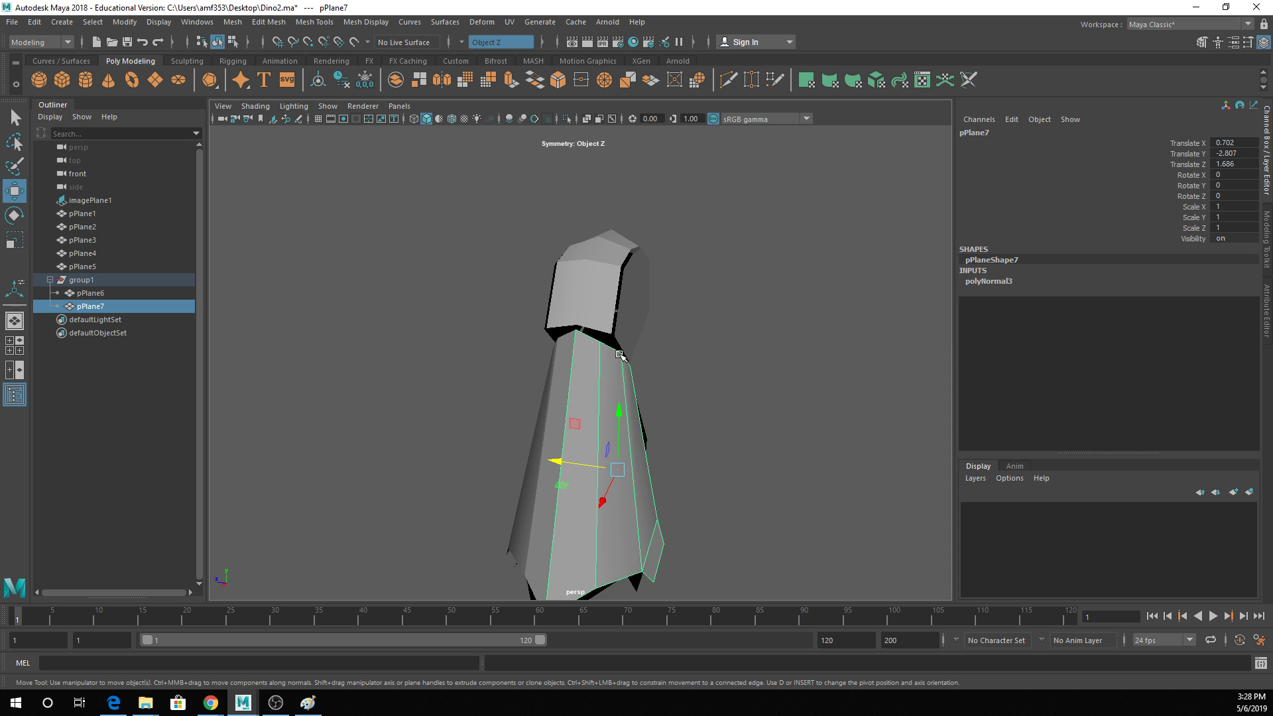
pyautogui.keyDown('alt'); pyautogui.moveTo(620, 356); pyautogui.dragTo(650, 344); pyautogui.keyUp('alt')
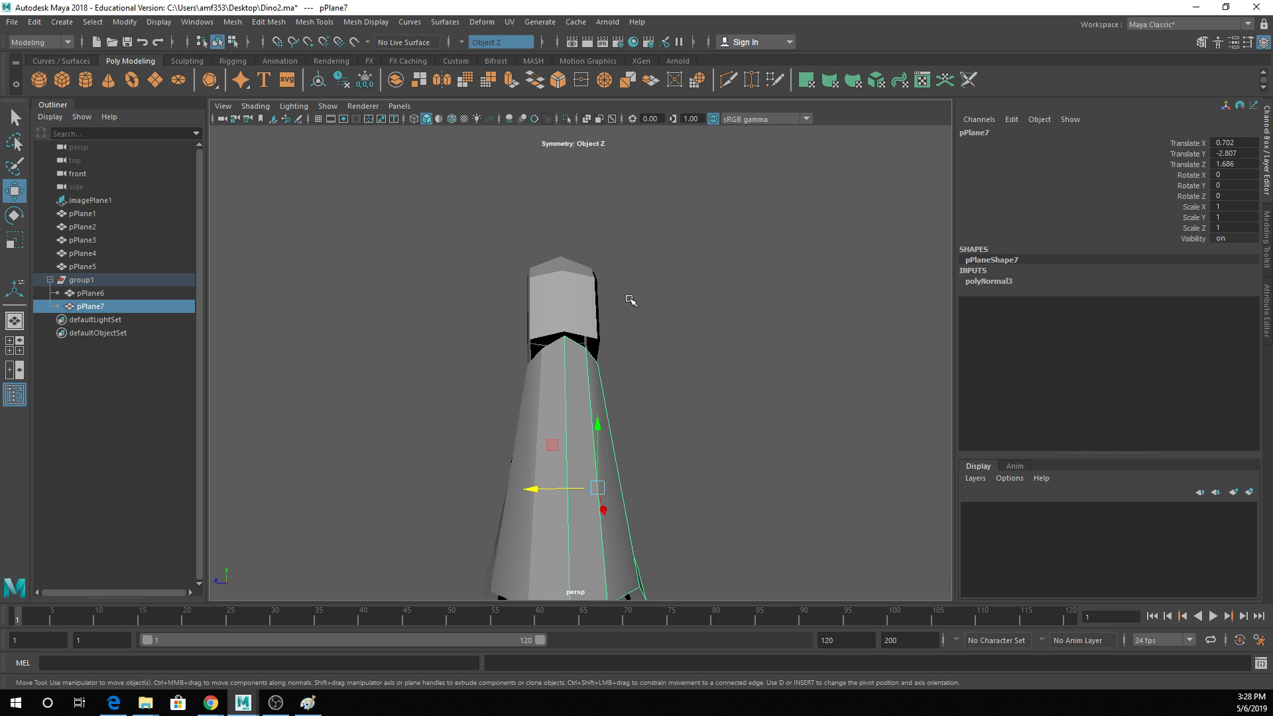
pyautogui.keyDown('alt'); pyautogui.moveTo(630, 300); pyautogui.dragTo(451, 358); pyautogui.keyUp('alt')
pyautogui.keyDown('shift'); pyautogui.click(559, 302); pyautogui.keyUp('shift')
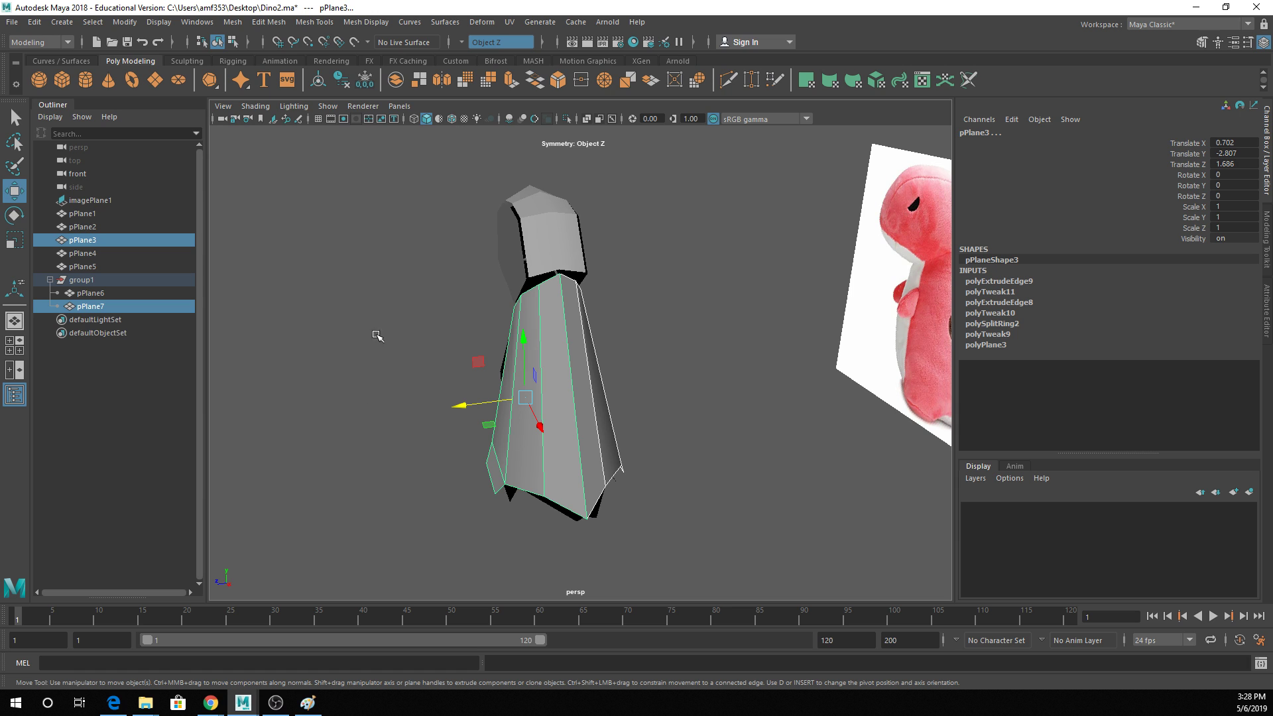
pyautogui.keyDown('alt'); pyautogui.moveTo(377, 336); pyautogui.dragTo(544, 358); pyautogui.keyUp('alt')
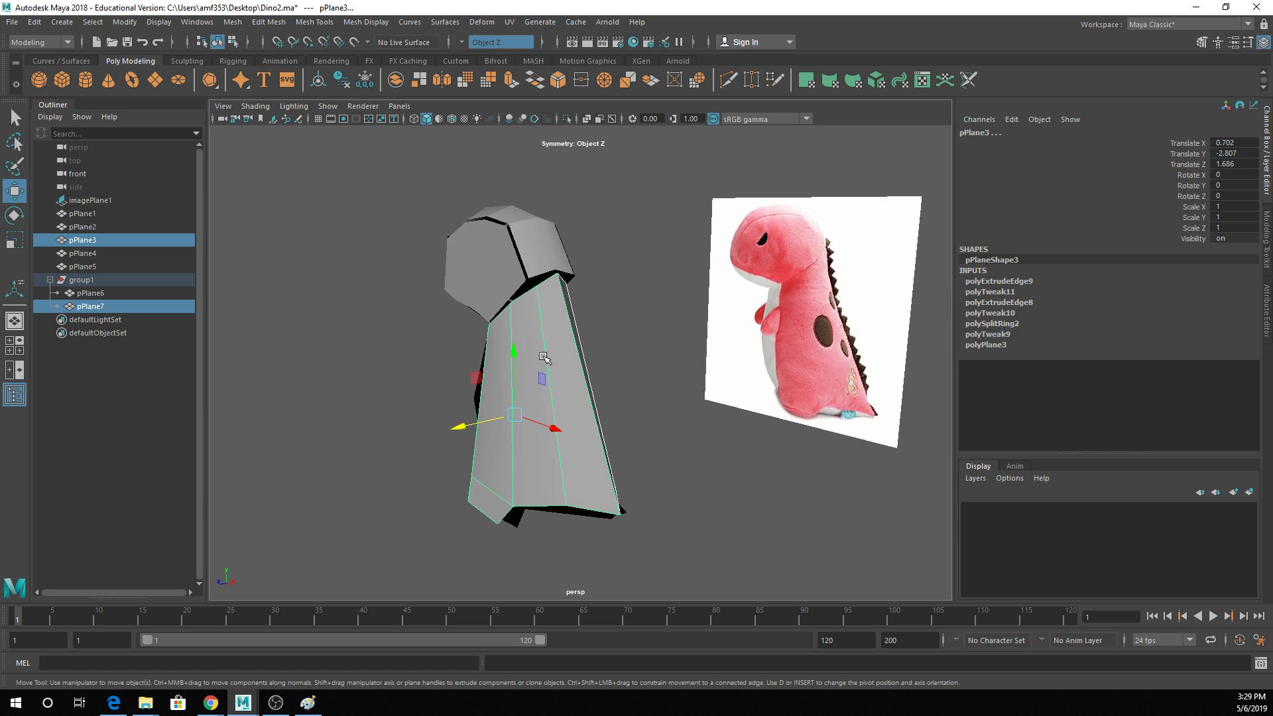
pyautogui.click(233, 22)
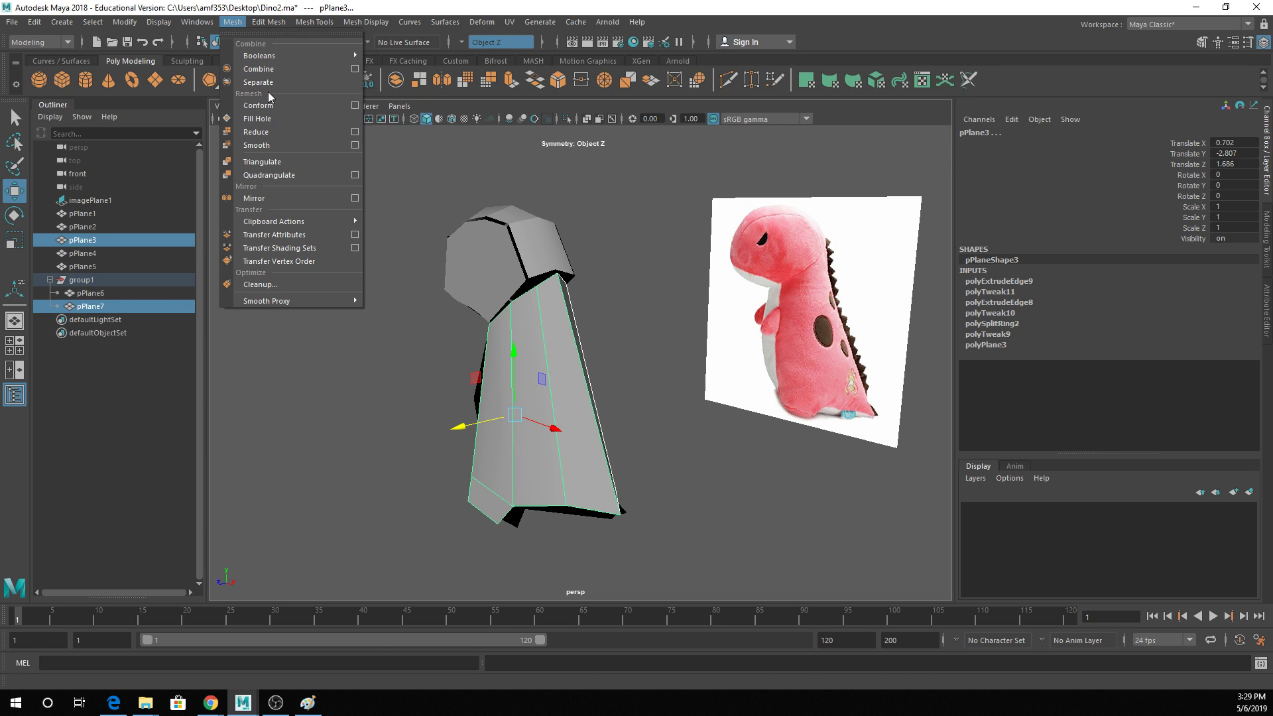
pyautogui.click(266, 69)
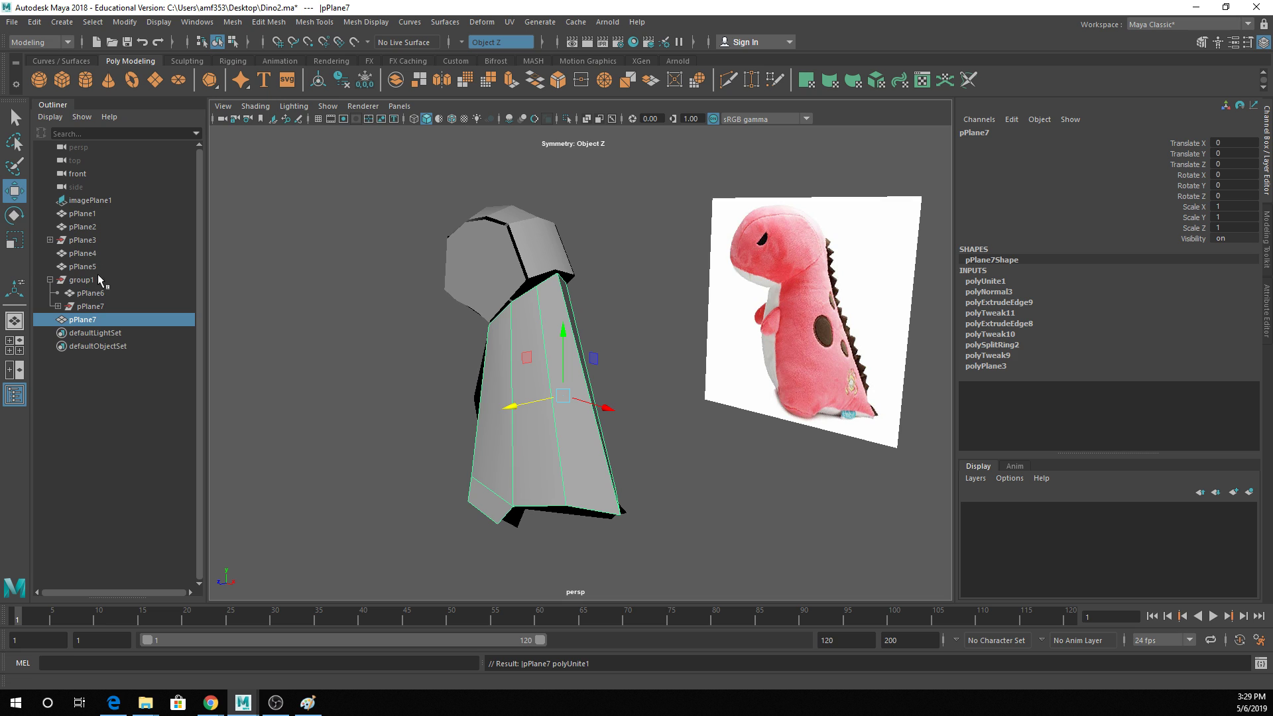
# Try deleting the leftover pPlane3 node from the scene hierarchy, and undo the deletion.
pyautogui.click(95, 240)
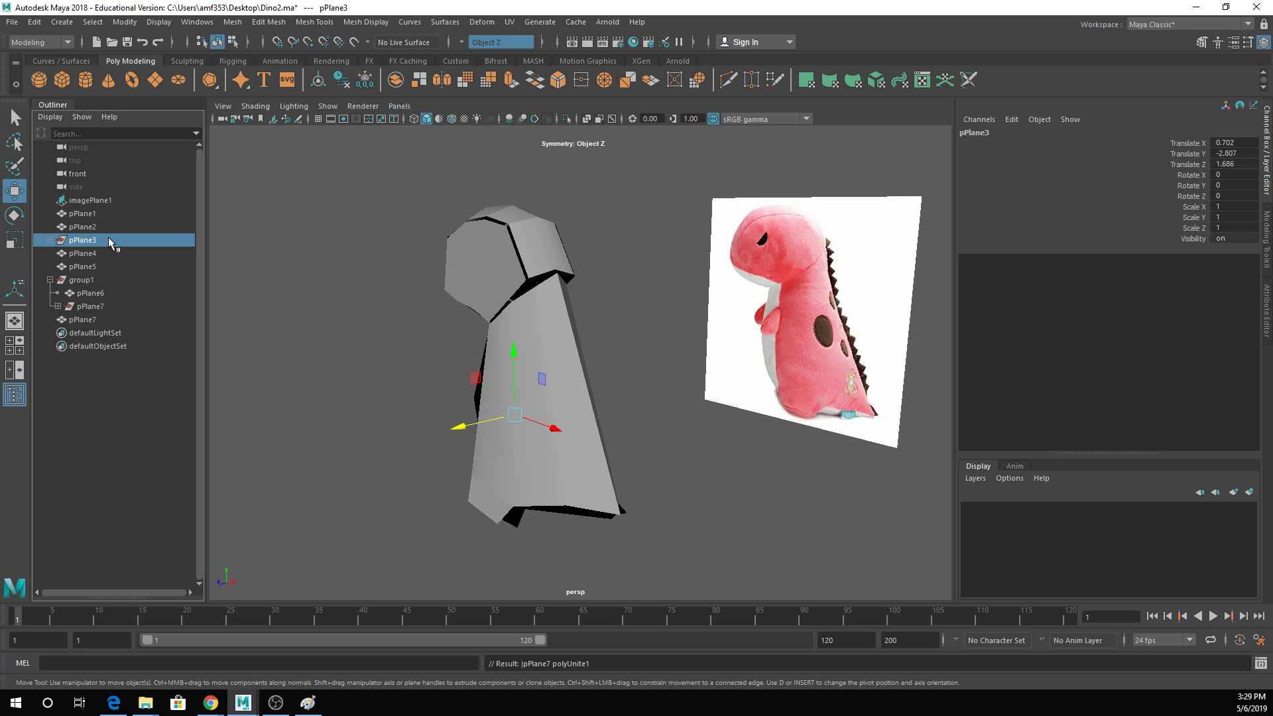
pyautogui.press('Delete')
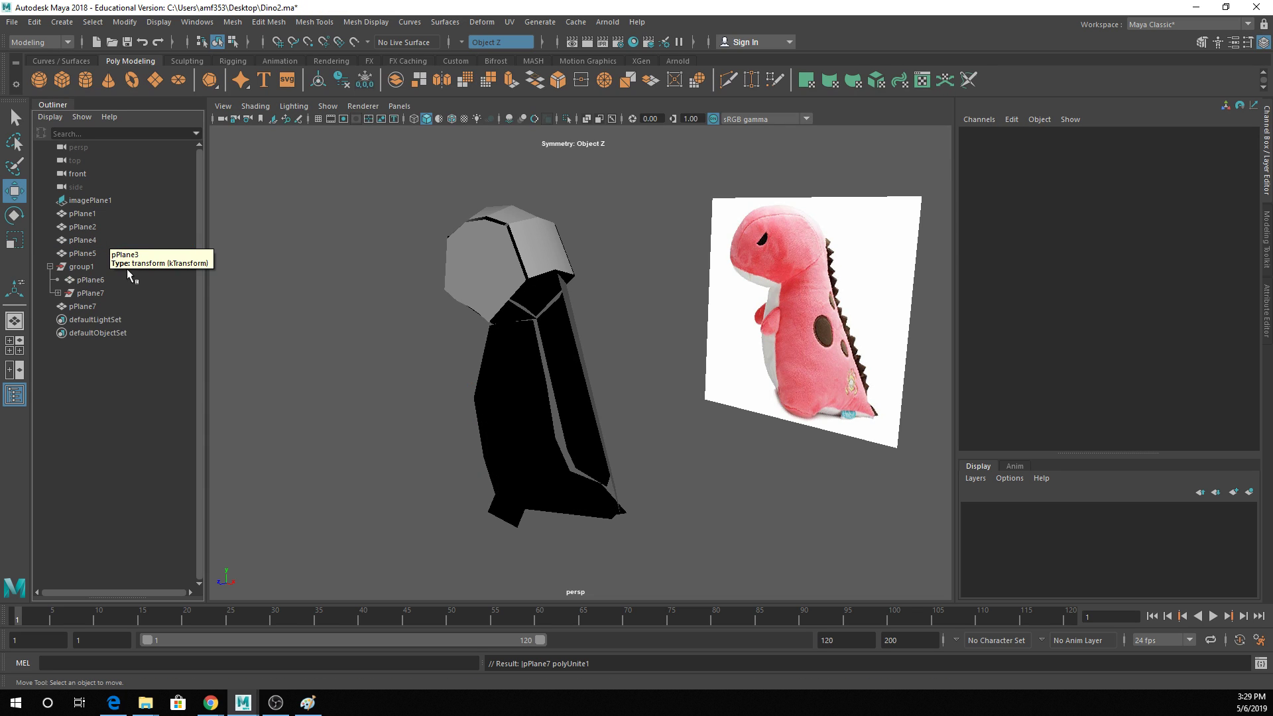
pyautogui.hotkey('ctrl', 'z')
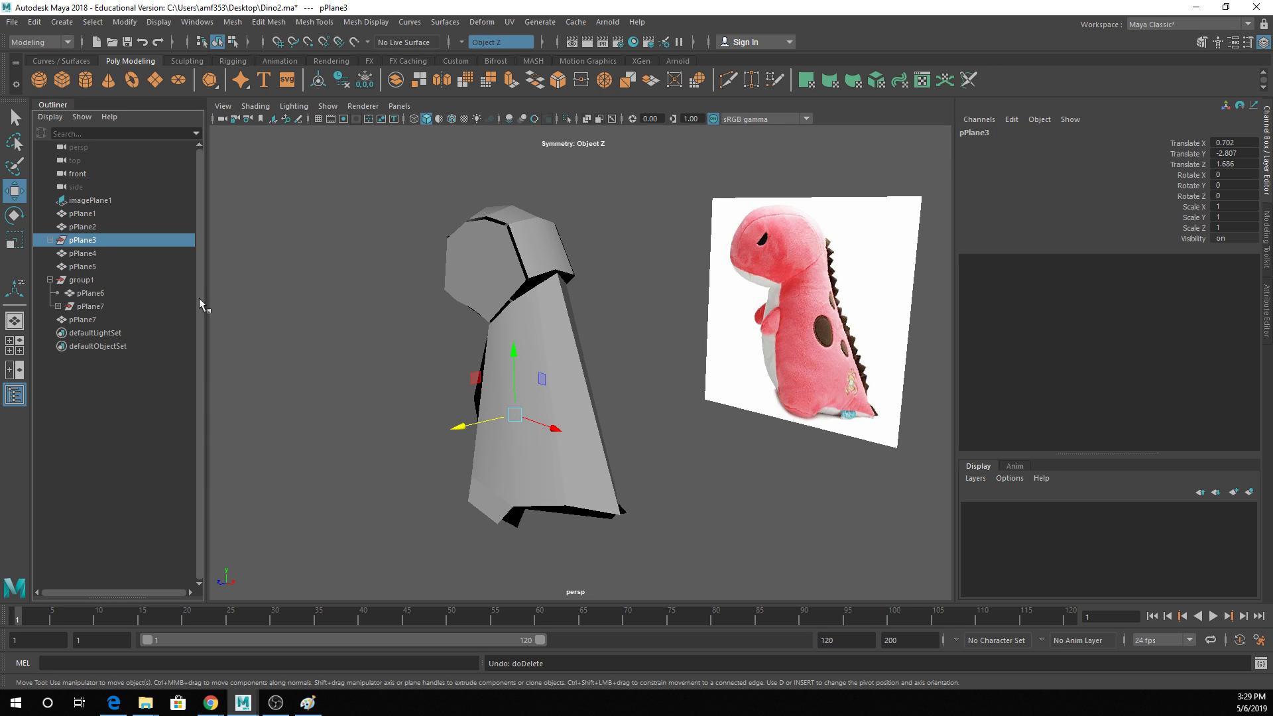
# Select the combined body mesh and delete its construction history.
pyautogui.click(558, 352)
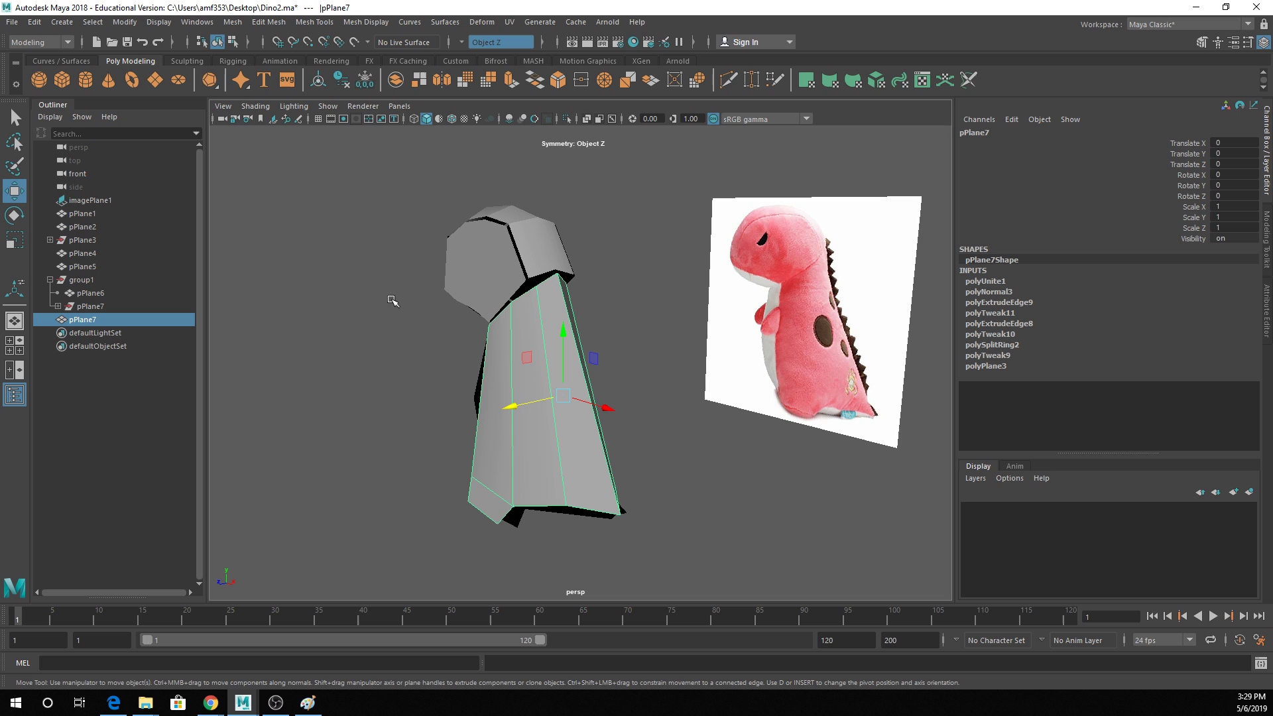
pyautogui.click(32, 25)
pyautogui.moveTo(113, 180)
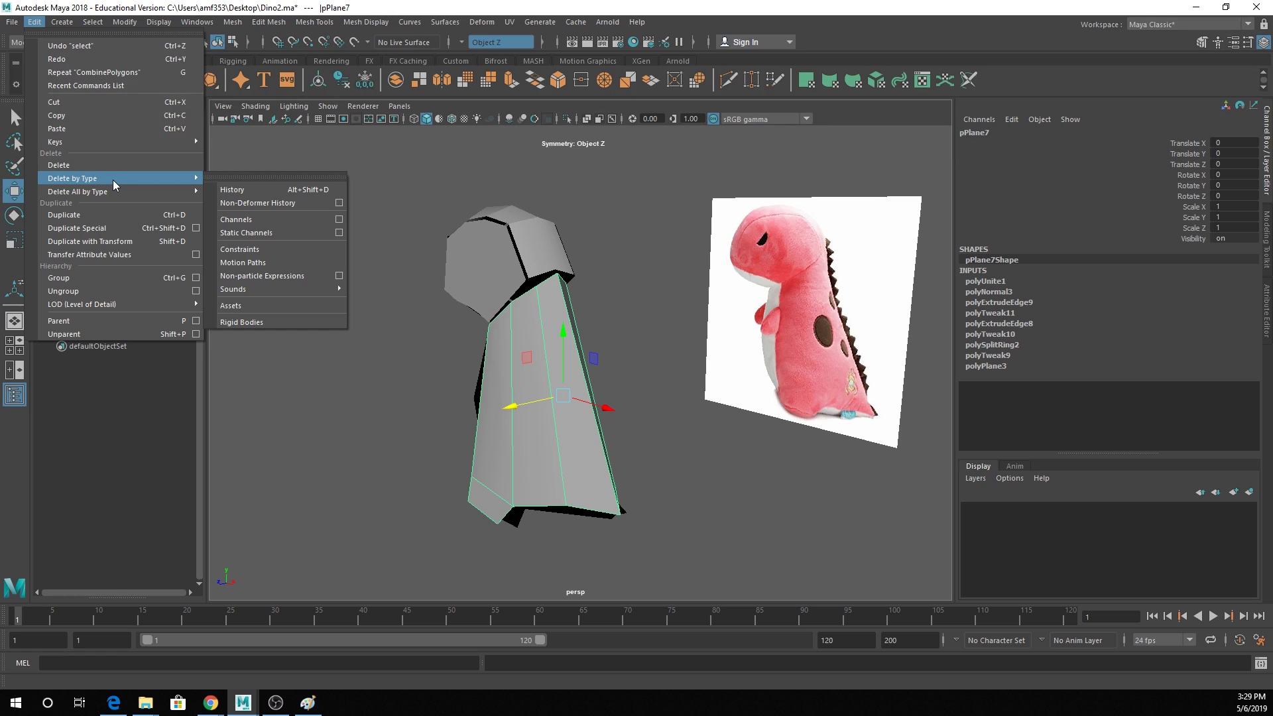
# Delete the combined body mesh's construction history and turn on its smooth preview.
pyautogui.click(242, 192)
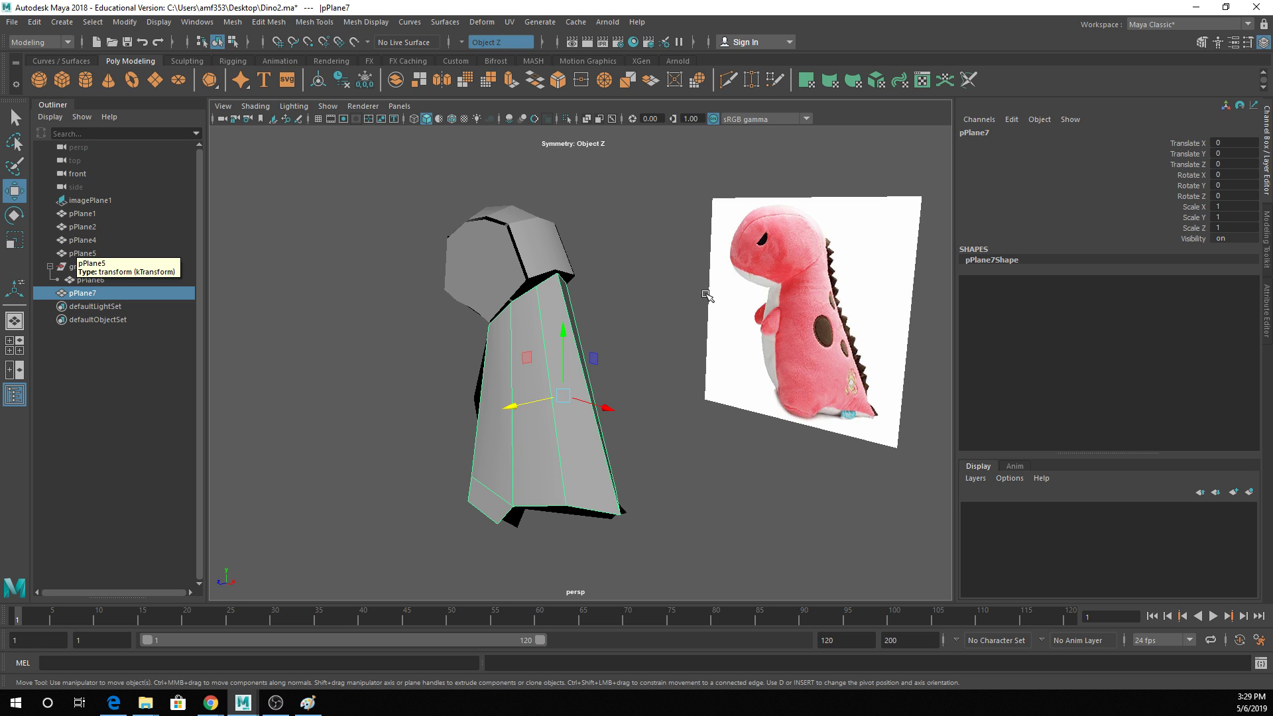
pyautogui.press('3')
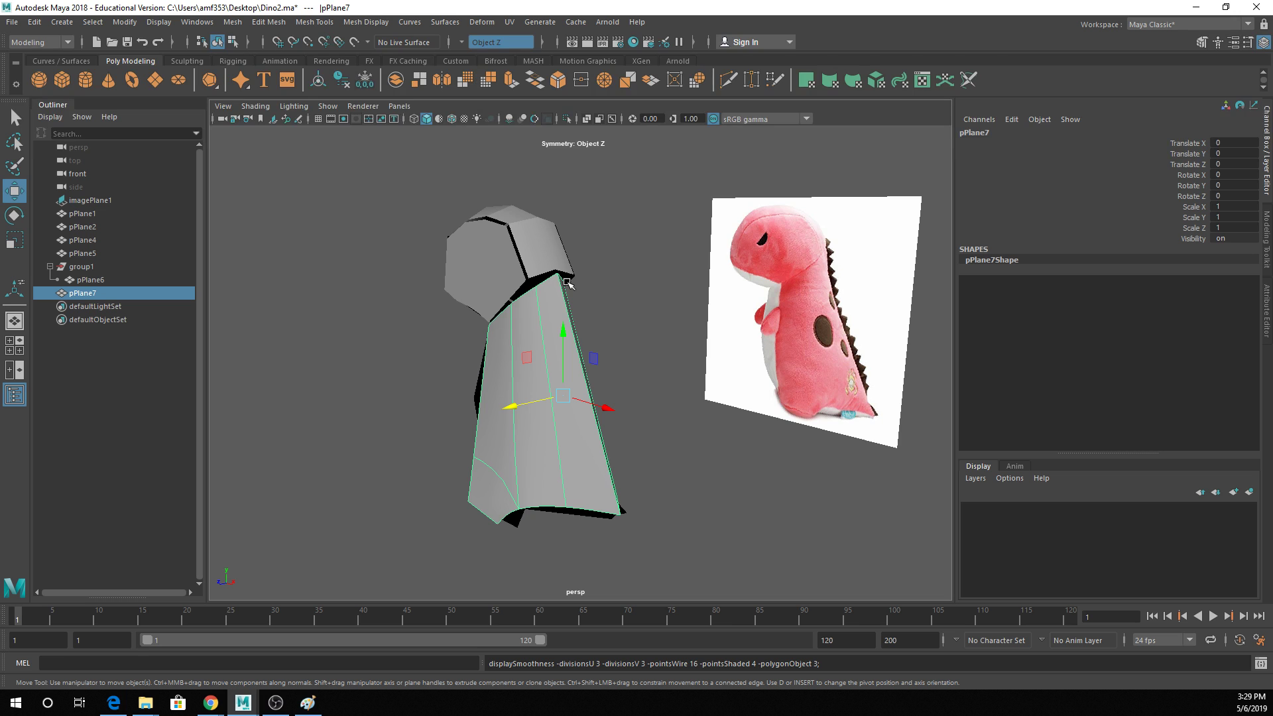
# Turn symmetry off and select the body's centre seam vertex at the top of the back.
pyautogui.moveTo(523, 339)
pyautogui.keyDown('alt'); pyautogui.mouseDown()
pyautogui.moveTo(636, 338)
pyautogui.moveTo(579, 398)
pyautogui.moveTo(468, 346)
pyautogui.moveTo(497, 339)
pyautogui.mouseUp(); pyautogui.keyUp('alt')
pyautogui.moveTo(575, 291); pyautogui.dragTo(505, 282, button='right')
pyautogui.scroll(4, 590, 290)
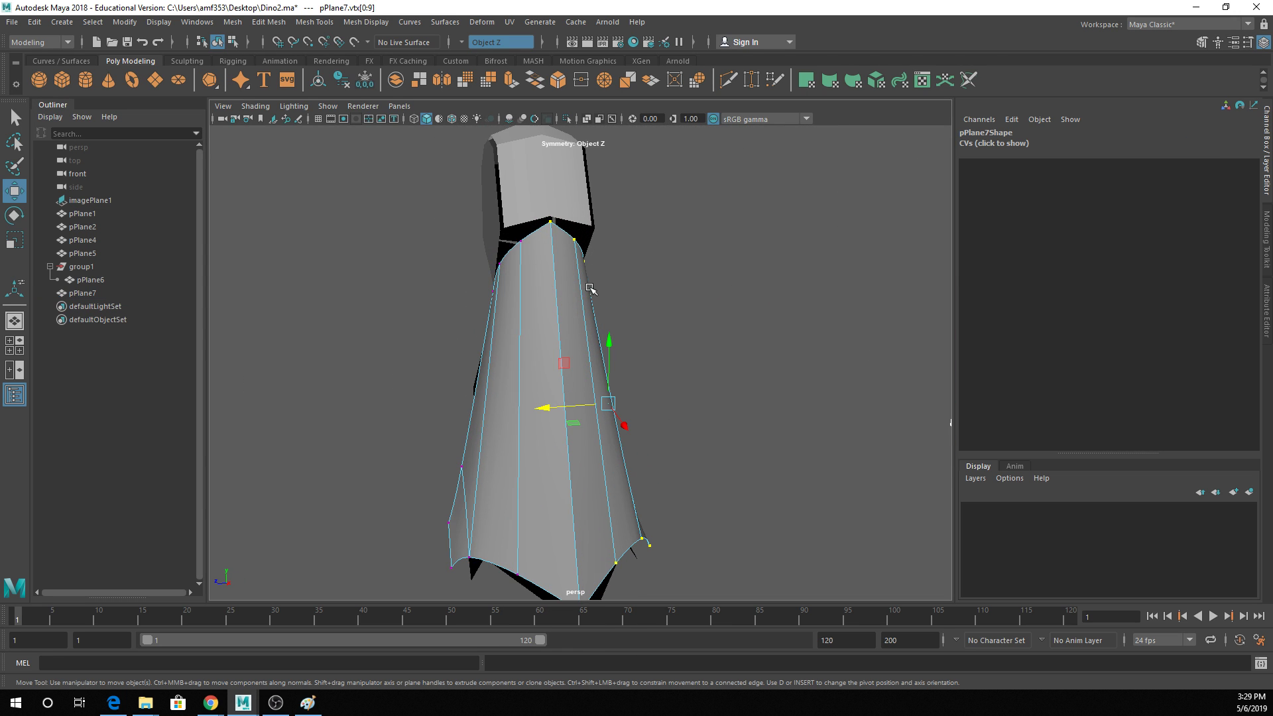
pyautogui.moveTo(557, 237)
pyautogui.keyDown('alt'); pyautogui.mouseDown()
pyautogui.moveTo(648, 262)
pyautogui.moveTo(556, 251)
pyautogui.mouseUp(); pyautogui.keyUp('alt')
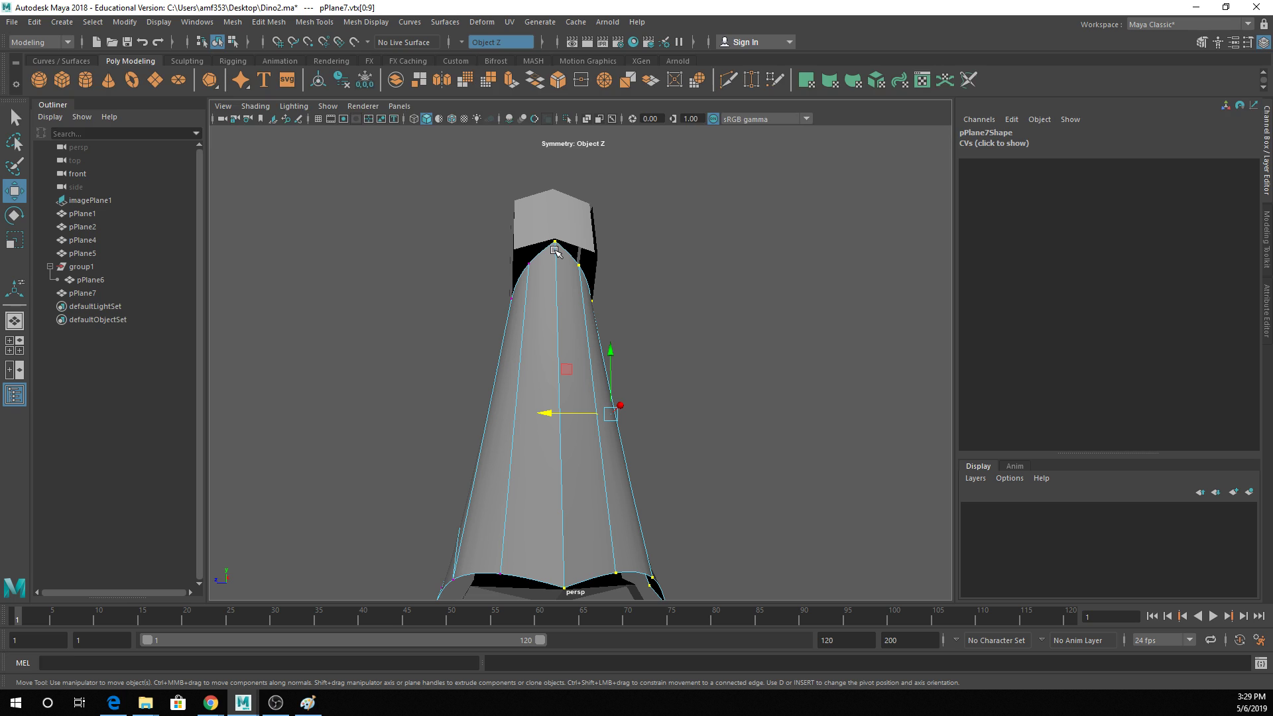
pyautogui.click(554, 241)
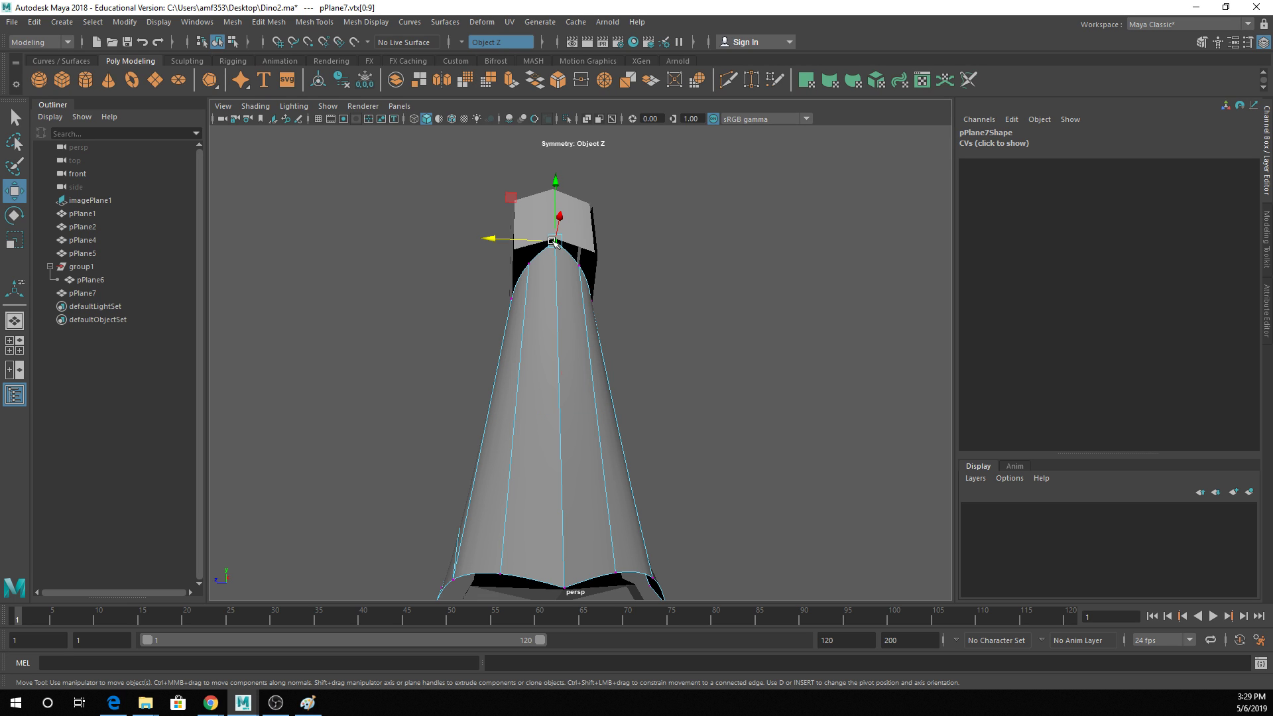
pyautogui.click(531, 238)
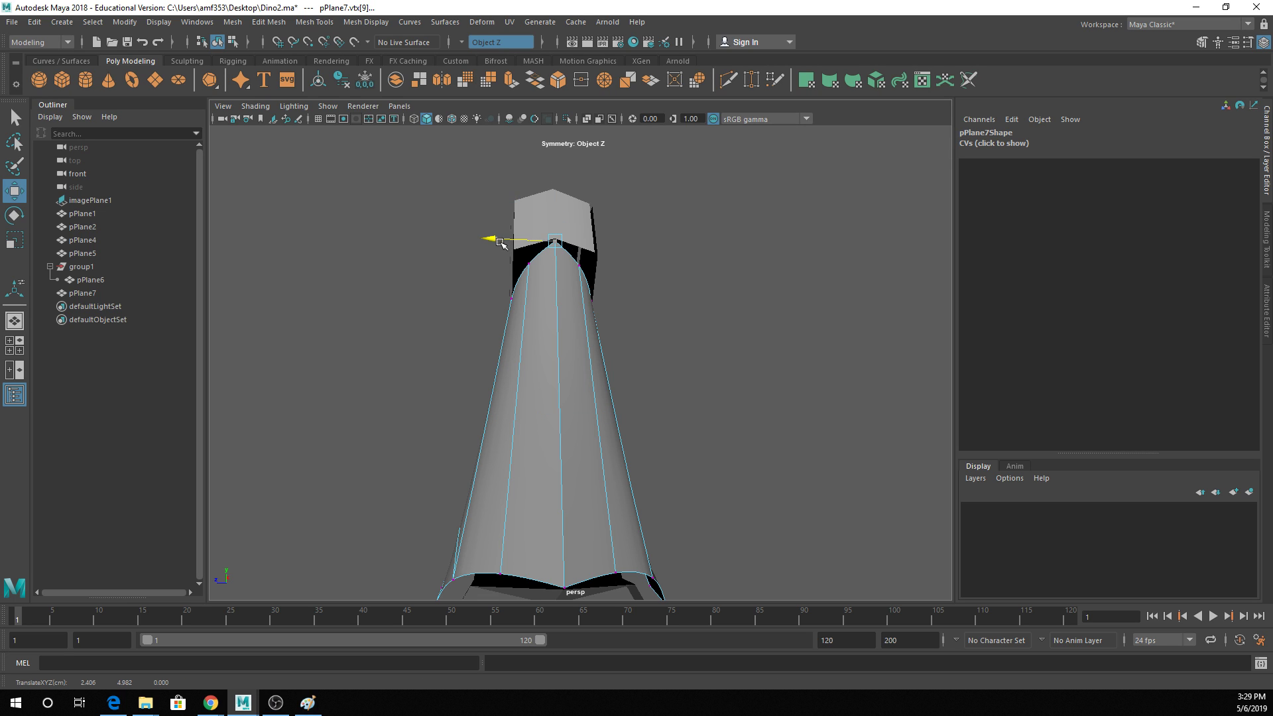
pyautogui.click(467, 43)
pyautogui.click(489, 51)
pyautogui.click(526, 263)
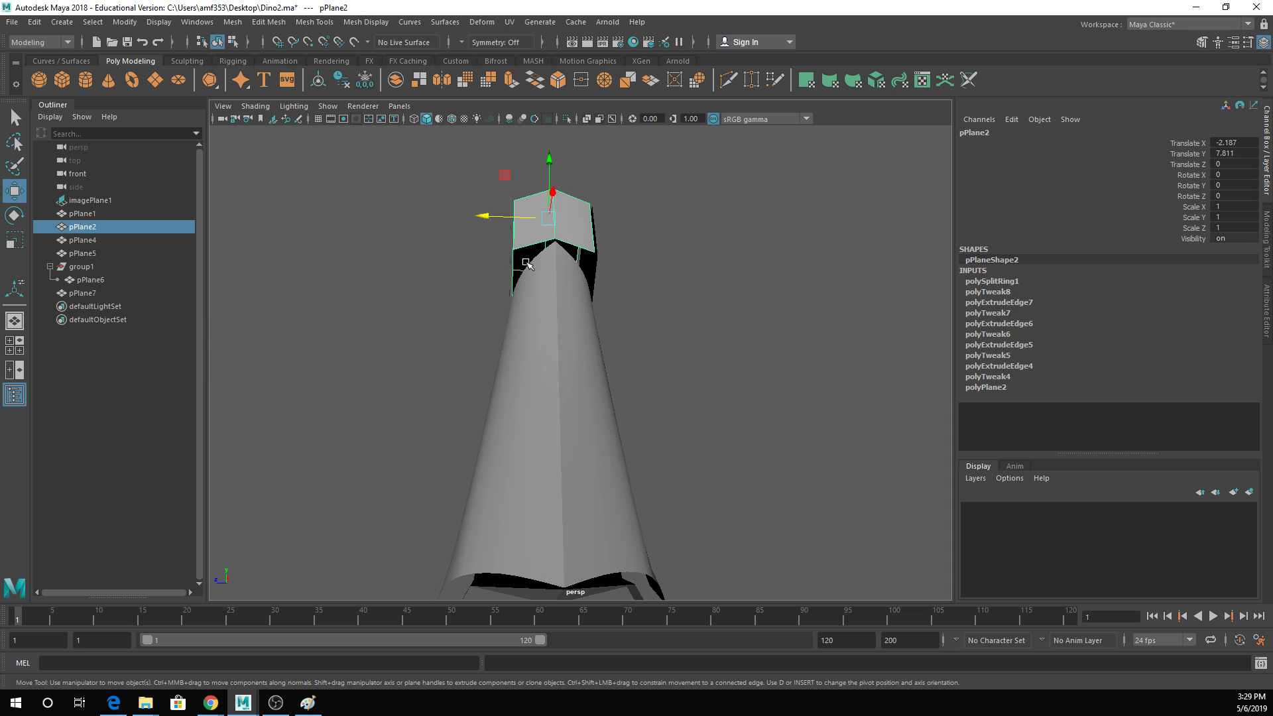
pyautogui.click(548, 251)
pyautogui.moveTo(553, 252); pyautogui.dragTo(520, 238, button='right')
pyautogui.click(552, 243)
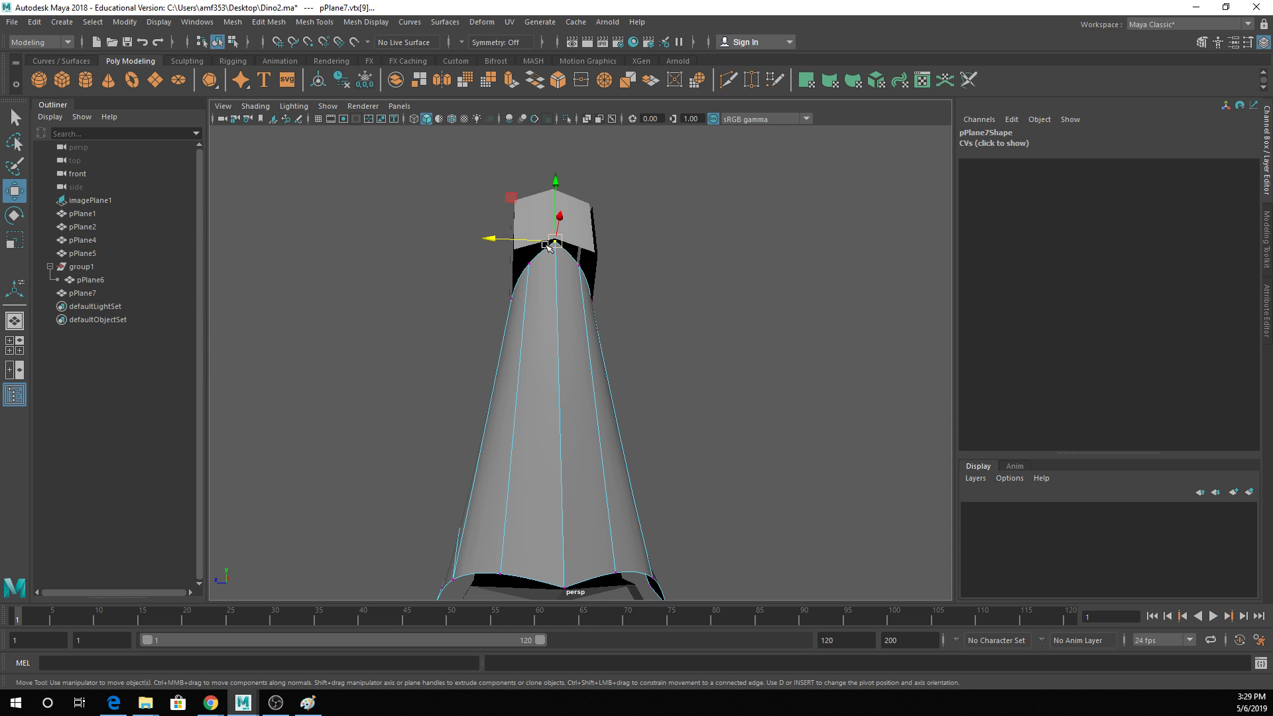
# Pull the top seam vertex sideways to test whether the two body halves are joined, and undo the moves.
pyautogui.moveTo(528, 238); pyautogui.dragTo(566, 295)
pyautogui.press('q')
pyautogui.press('w')
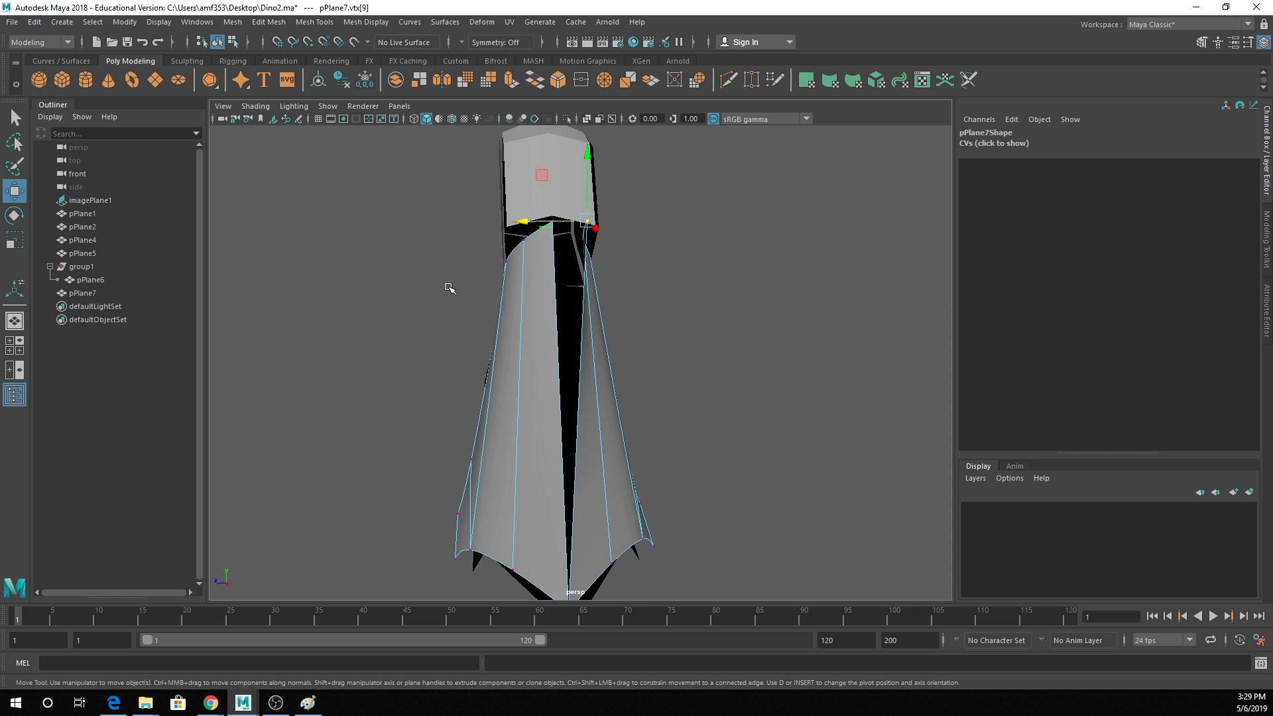
pyautogui.moveTo(517, 222); pyautogui.dragTo(562, 234)
pyautogui.hotkey('ctrl', 'z')
pyautogui.hotkey('ctrl', 'z')
pyautogui.hotkey('ctrl', 'z')
pyautogui.press('q')
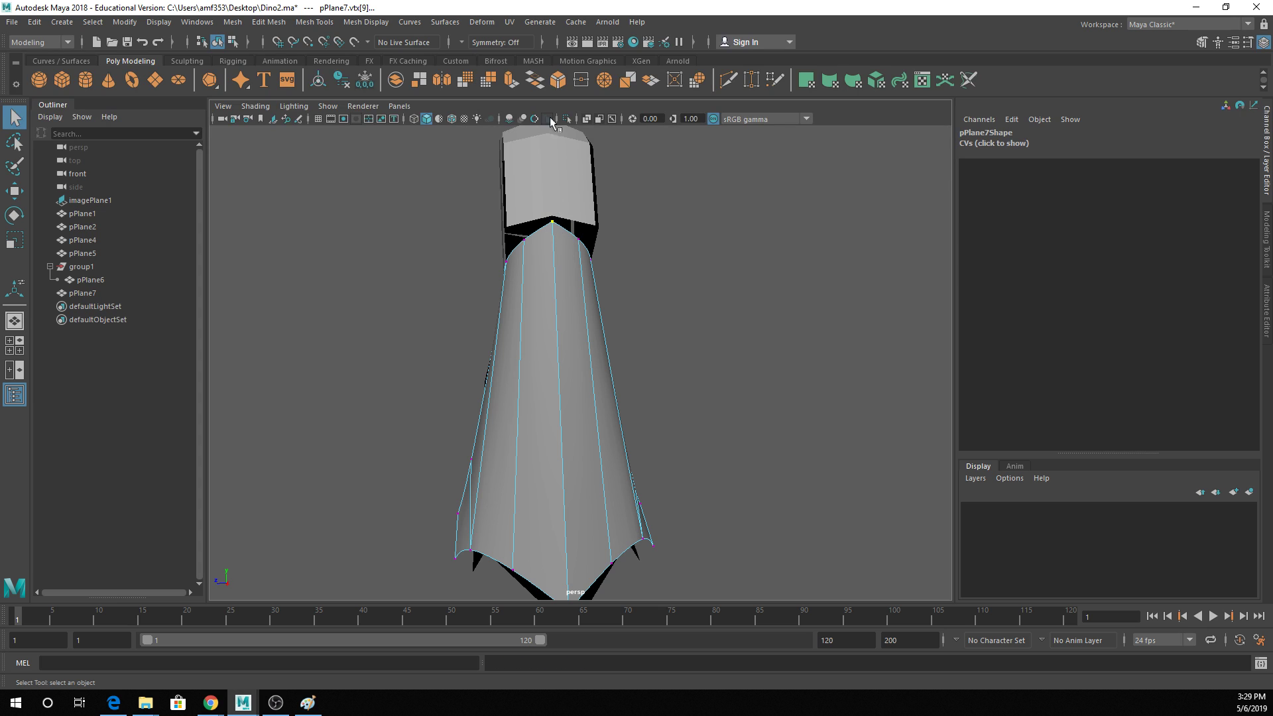
# Merge the overlapping centre seam vertices at the top and bottom of the body's back, and return to object selection.
pyautogui.click(603, 86)
pyautogui.keyDown('alt'); pyautogui.moveTo(586, 370); pyautogui.dragTo(576, 174, button='middle'); pyautogui.keyUp('alt')
pyautogui.moveTo(551, 380); pyautogui.dragTo(568, 407)
pyautogui.press('g')
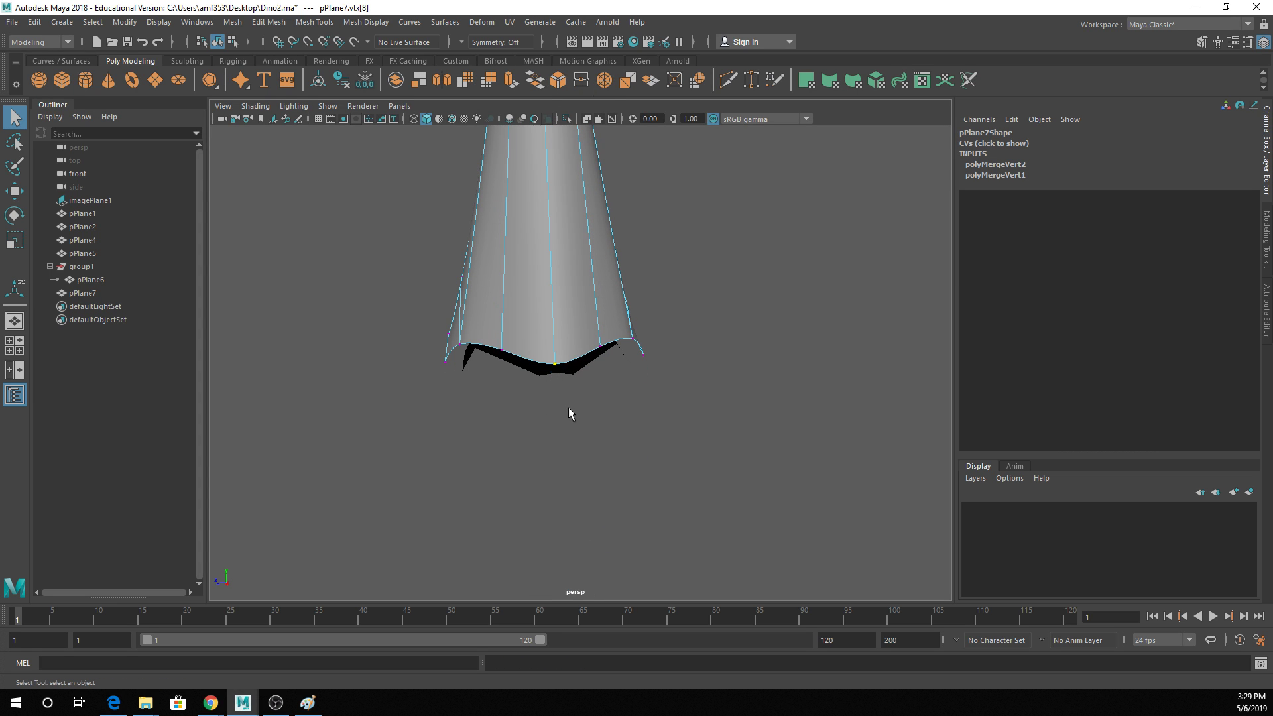
pyautogui.scroll(-1, 575, 307)
pyautogui.keyDown('alt'); pyautogui.moveTo(575, 306); pyautogui.dragTo(585, 401, button='middle'); pyautogui.keyUp('alt')
pyautogui.keyDown('alt'); pyautogui.moveTo(585, 400); pyautogui.dragTo(654, 356); pyautogui.keyUp('alt')
pyautogui.moveTo(555, 304); pyautogui.dragTo(592, 267, button='right')
pyautogui.click(592, 267)
pyautogui.keyDown('alt'); pyautogui.moveTo(592, 267); pyautogui.dragTo(643, 417); pyautogui.keyUp('alt')
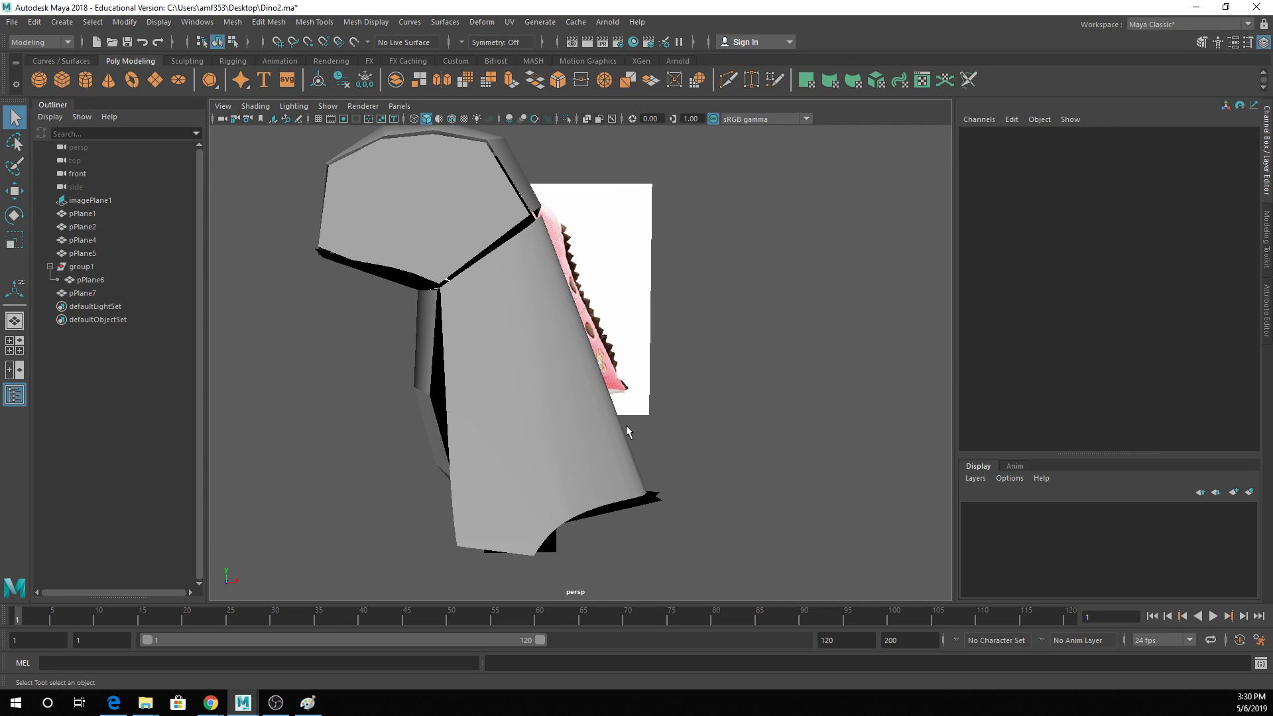
# Turn off the body's smooth preview and raise its lower back centre vertex to the tail's upper base on the front-view reference.
pyautogui.click(617, 430)
pyautogui.press('space')
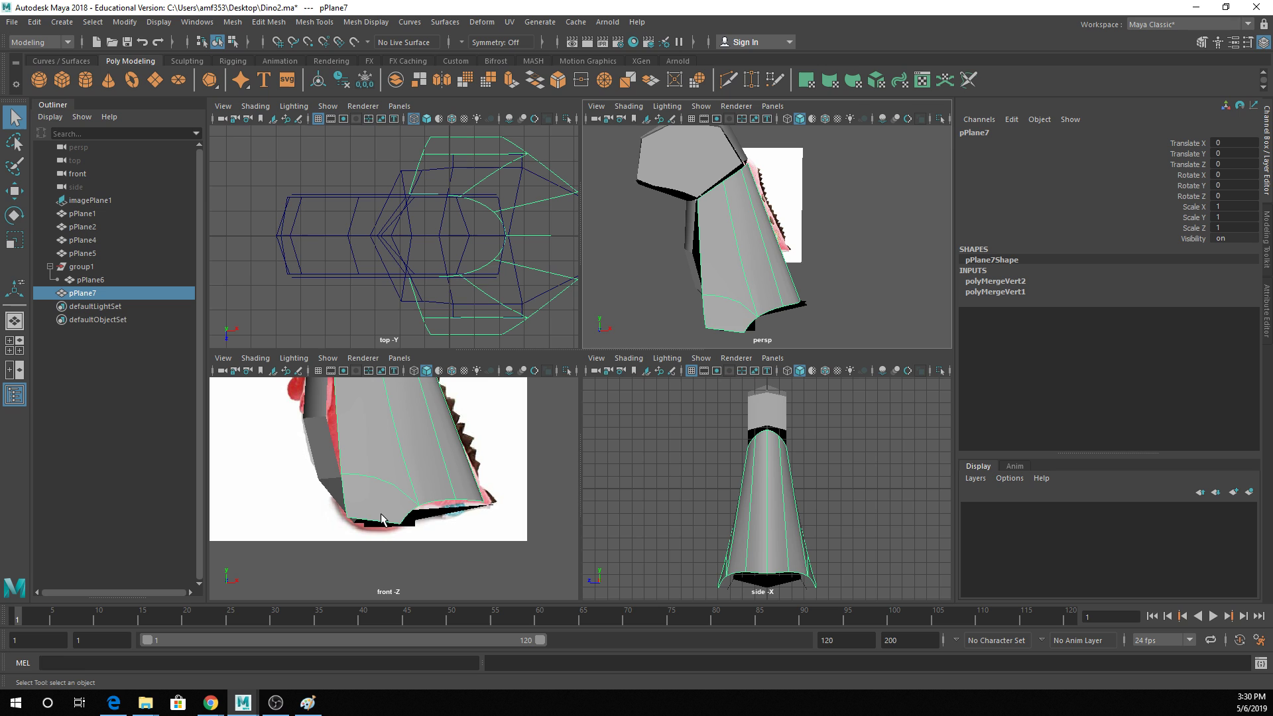
pyautogui.moveTo(431, 320); pyautogui.dragTo(385, 306, button='right')
pyautogui.moveTo(494, 492)
pyautogui.mouseDown()
pyautogui.moveTo(475, 511)
pyautogui.moveTo(501, 514)
pyautogui.mouseUp()
pyautogui.press('w')
pyautogui.click(487, 499)
pyautogui.click(488, 499)
pyautogui.moveTo(487, 498); pyautogui.dragTo(431, 321, button='right')
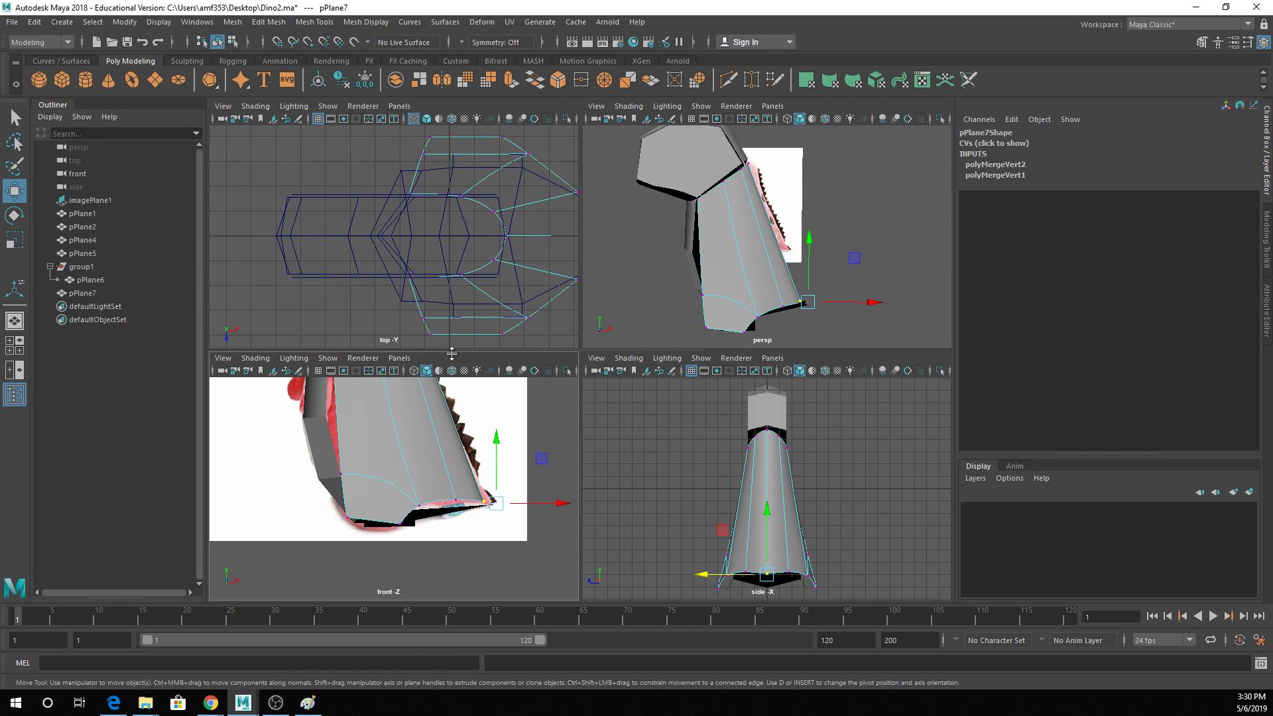
pyautogui.press('space')
pyautogui.keyDown('alt'); pyautogui.moveTo(834, 245); pyautogui.dragTo(821, 314); pyautogui.keyUp('alt')
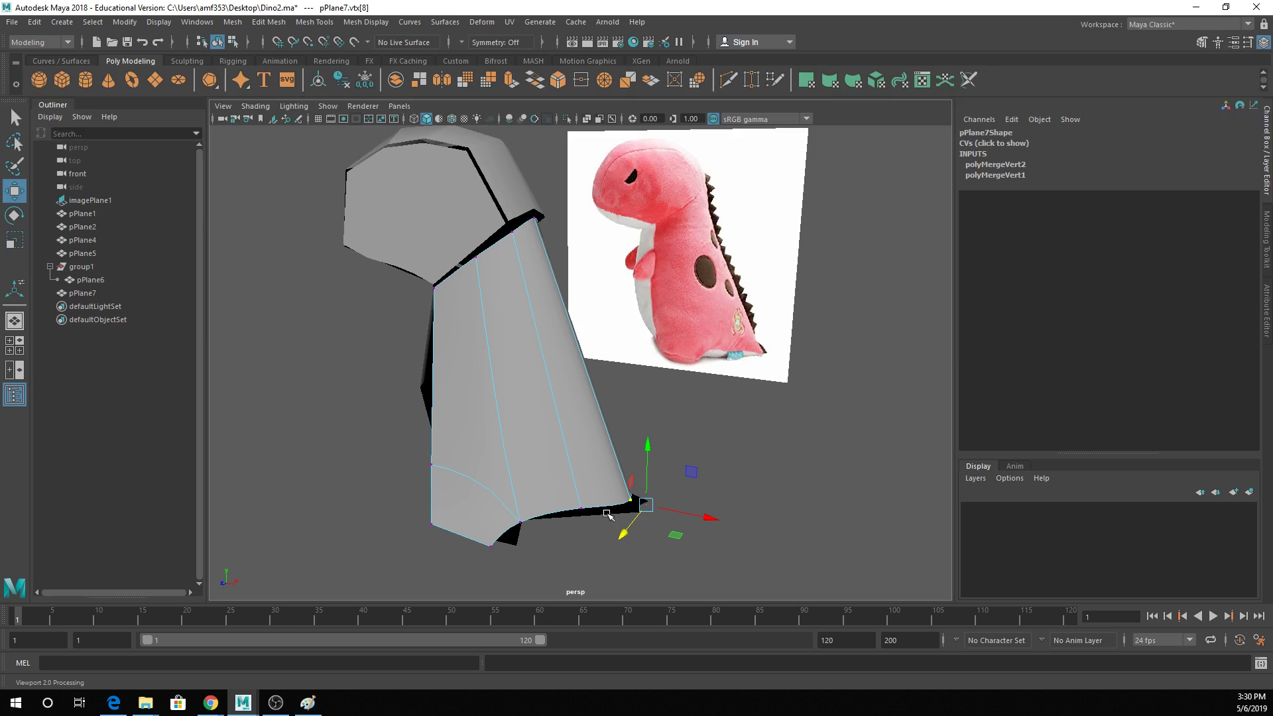
pyautogui.press('space')
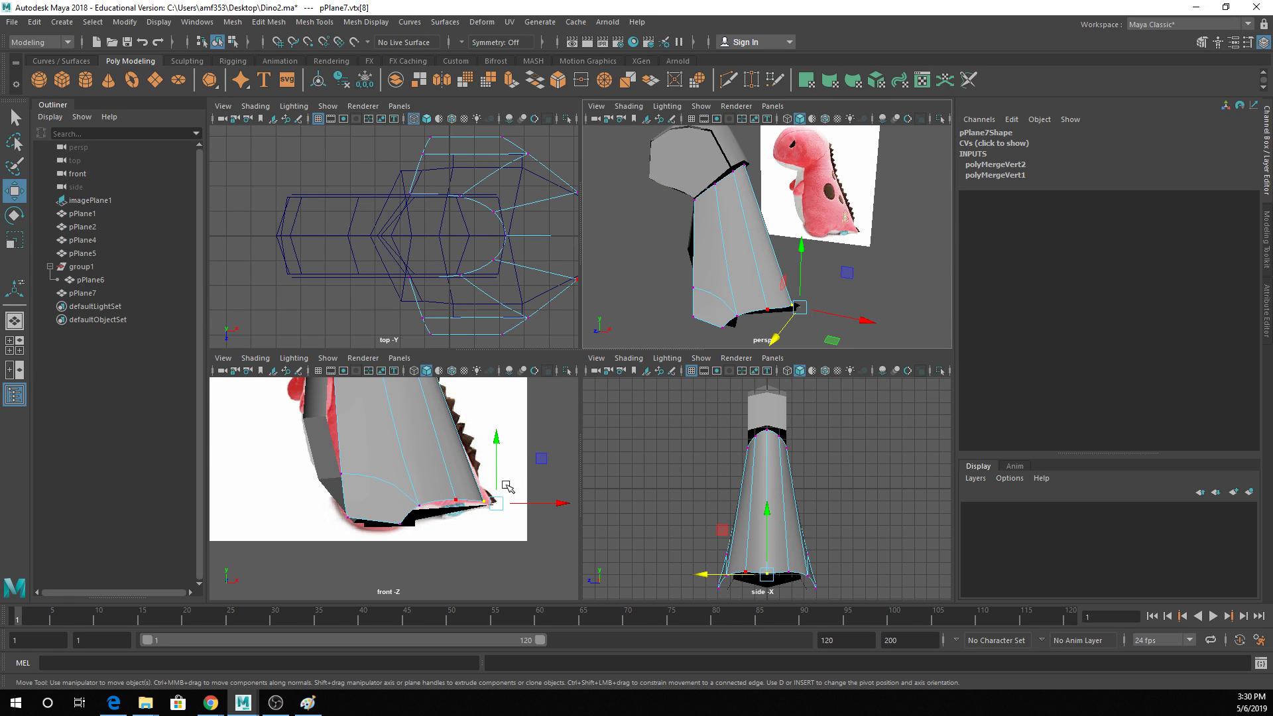
pyautogui.press('1')
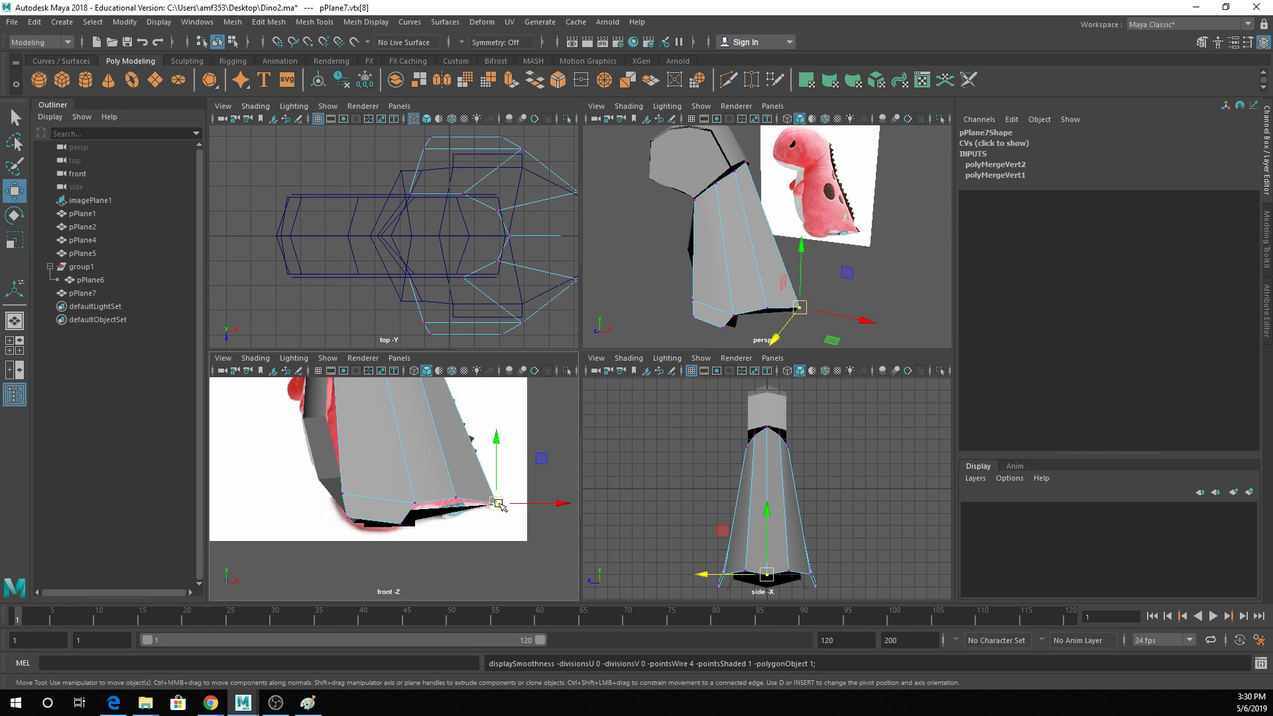
pyautogui.moveTo(501, 506); pyautogui.dragTo(472, 461)
# Shift the pair of bottom vertices beside the tail opening slightly toward the belly in the front view.
pyautogui.click(454, 499)
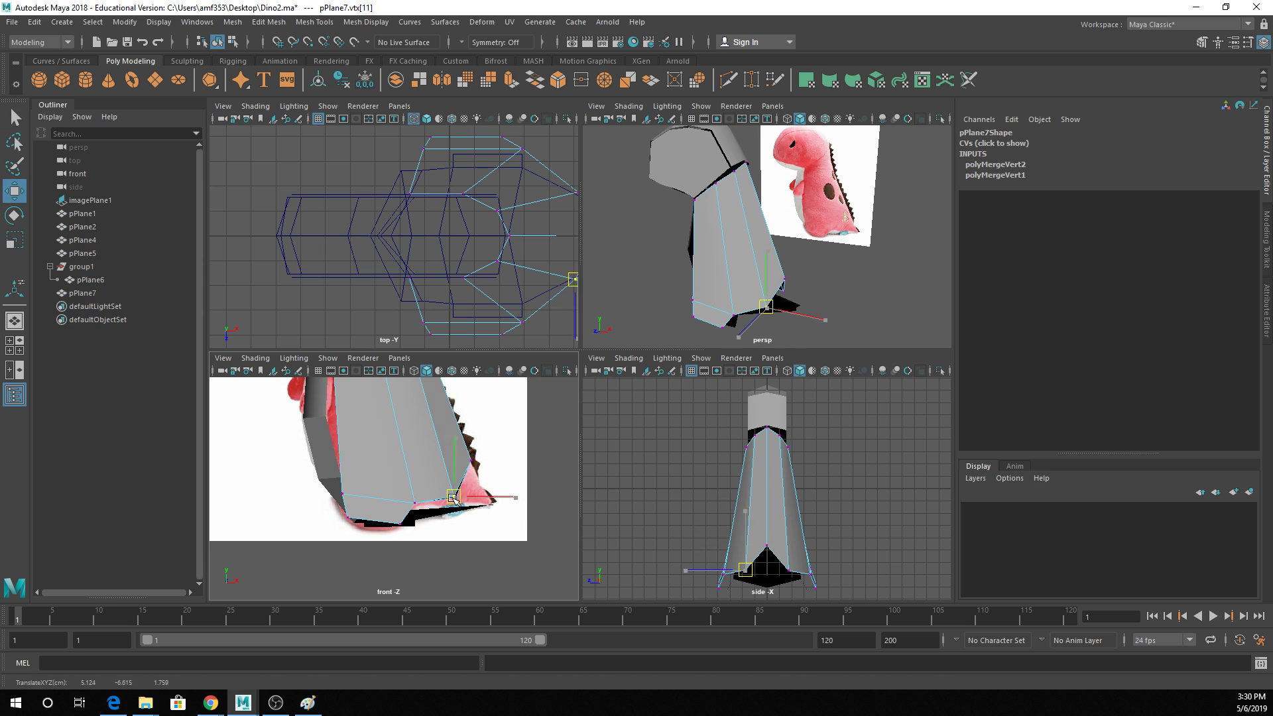
pyautogui.click(455, 500)
pyautogui.press('q')
pyautogui.press('w')
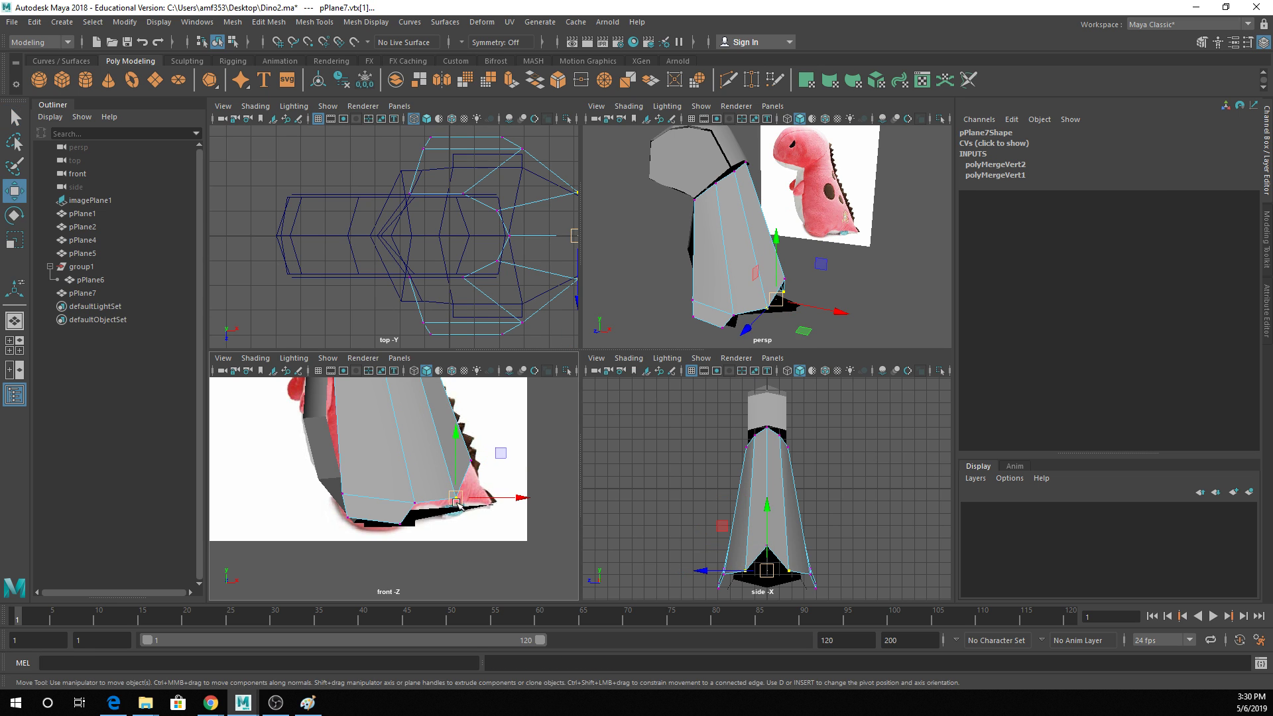
pyautogui.moveTo(456, 501); pyautogui.dragTo(441, 497)
# Extrude one edge of the tail opening and pull it out to the tail tip on the reference image.
pyautogui.press('q')
pyautogui.moveTo(464, 321); pyautogui.dragTo(464, 285, button='right')
pyautogui.click(453, 424)
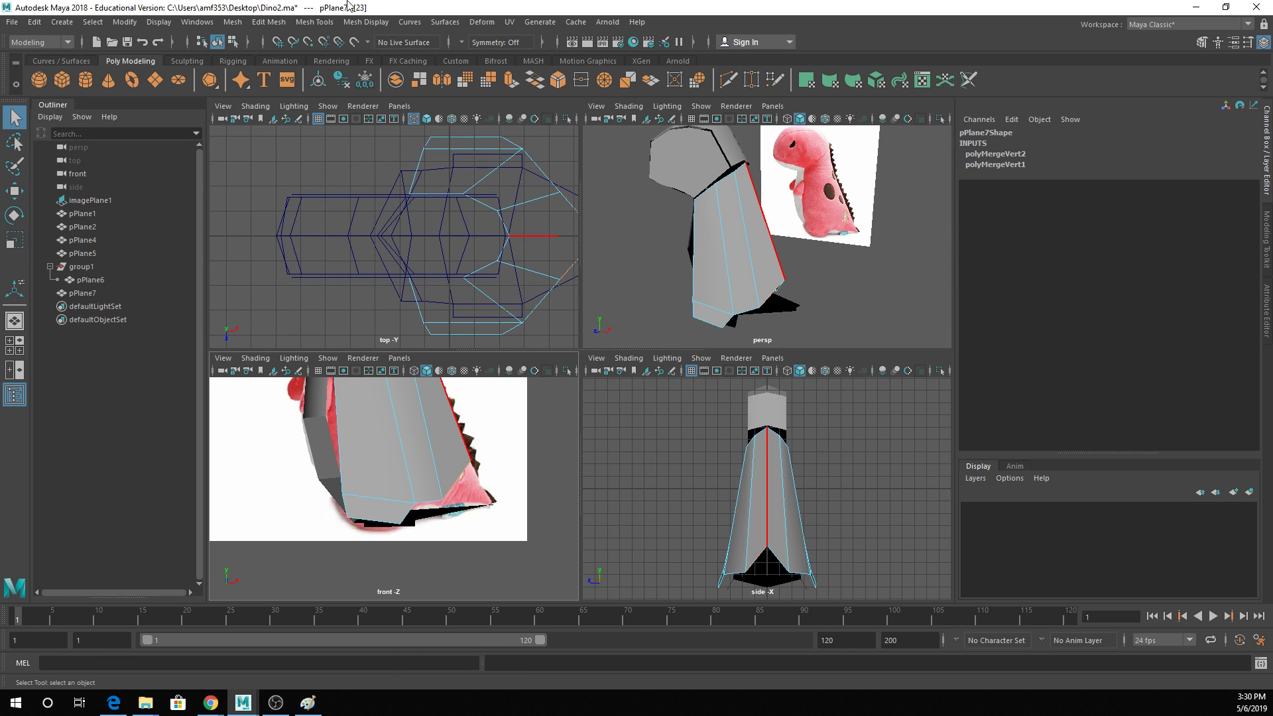
pyautogui.click(511, 80)
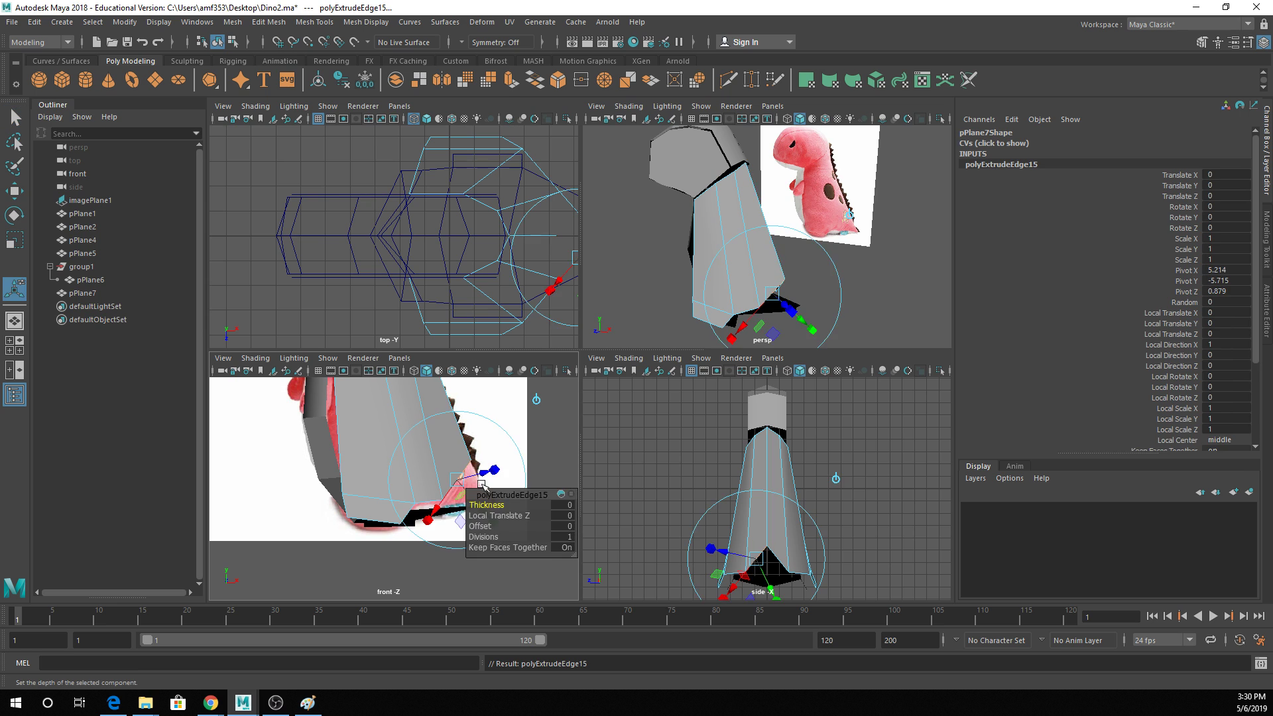
pyautogui.press('w')
pyautogui.moveTo(476, 488)
pyautogui.mouseDown()
pyautogui.moveTo(507, 497)
pyautogui.moveTo(499, 473)
pyautogui.moveTo(484, 505)
pyautogui.mouseUp()
pyautogui.press('r')
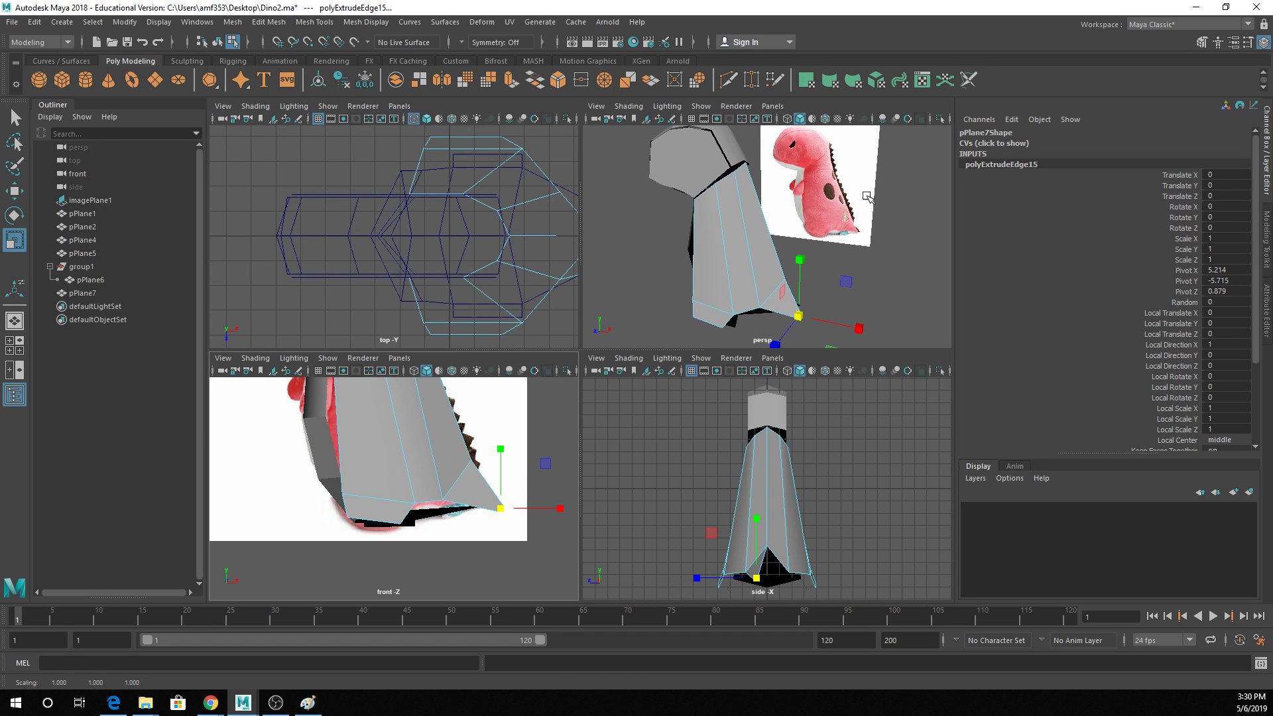
# Delete the extruded face on one side of the tail.
pyautogui.keyDown('alt'); pyautogui.moveTo(867, 197); pyautogui.dragTo(766, 272); pyautogui.keyUp('alt')
pyautogui.press('q')
pyautogui.click(740, 279)
pyautogui.rightClick(748, 282)
pyautogui.click(782, 232)
pyautogui.click(786, 323)
pyautogui.rightClick(763, 270)
pyautogui.click(762, 313)
pyautogui.click(754, 300)
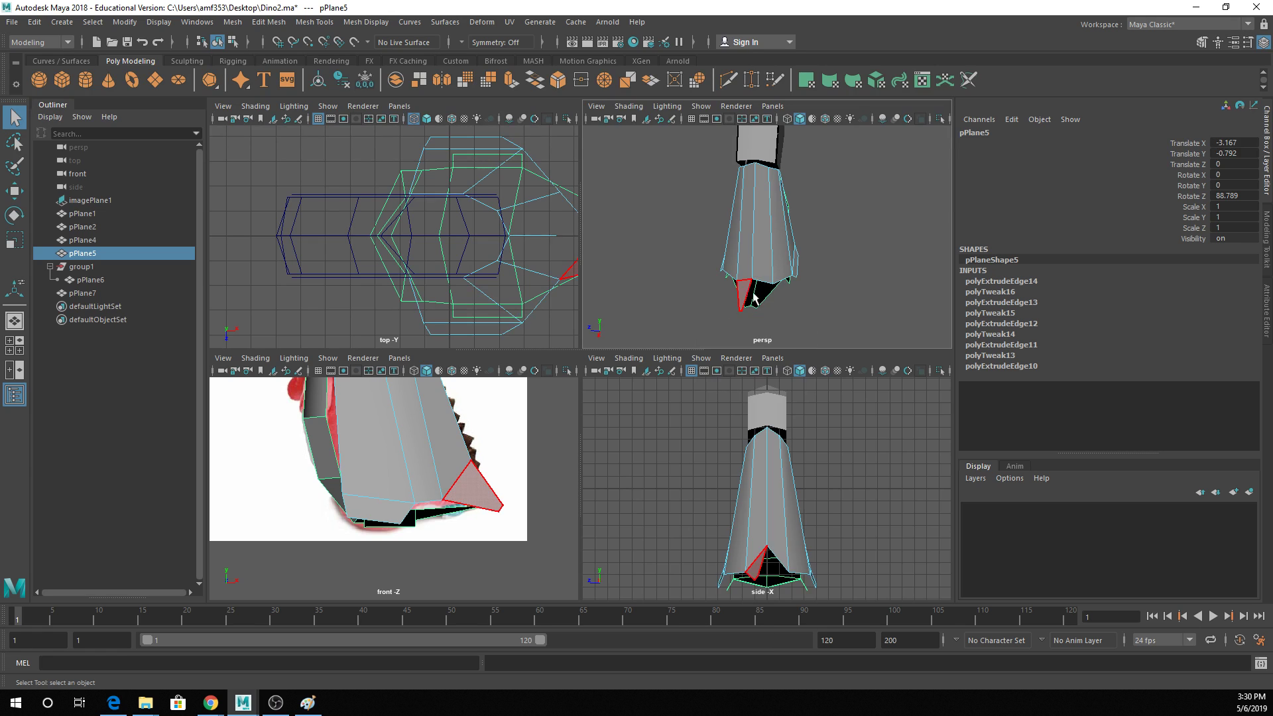
pyautogui.press('Delete')
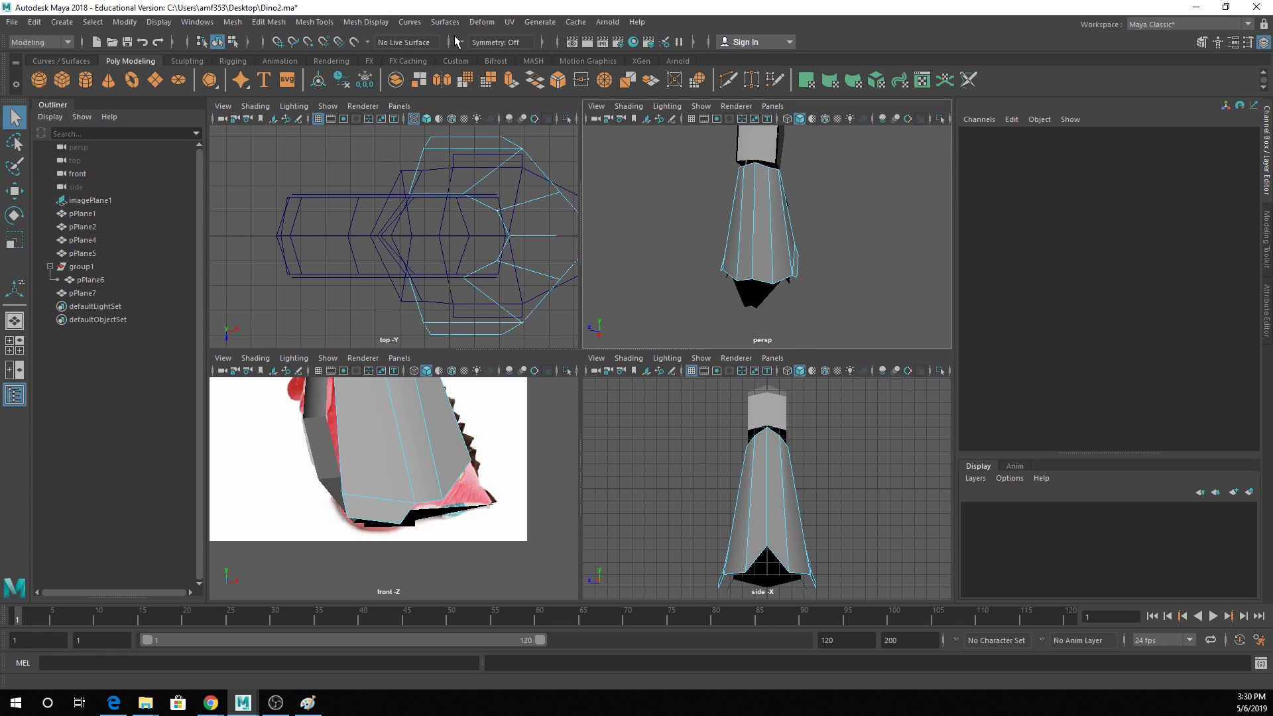
# Set symmetry to Object Z and extrude both upper edges of the tail opening out to the reference's tail tip.
pyautogui.click(467, 41)
pyautogui.click(494, 98)
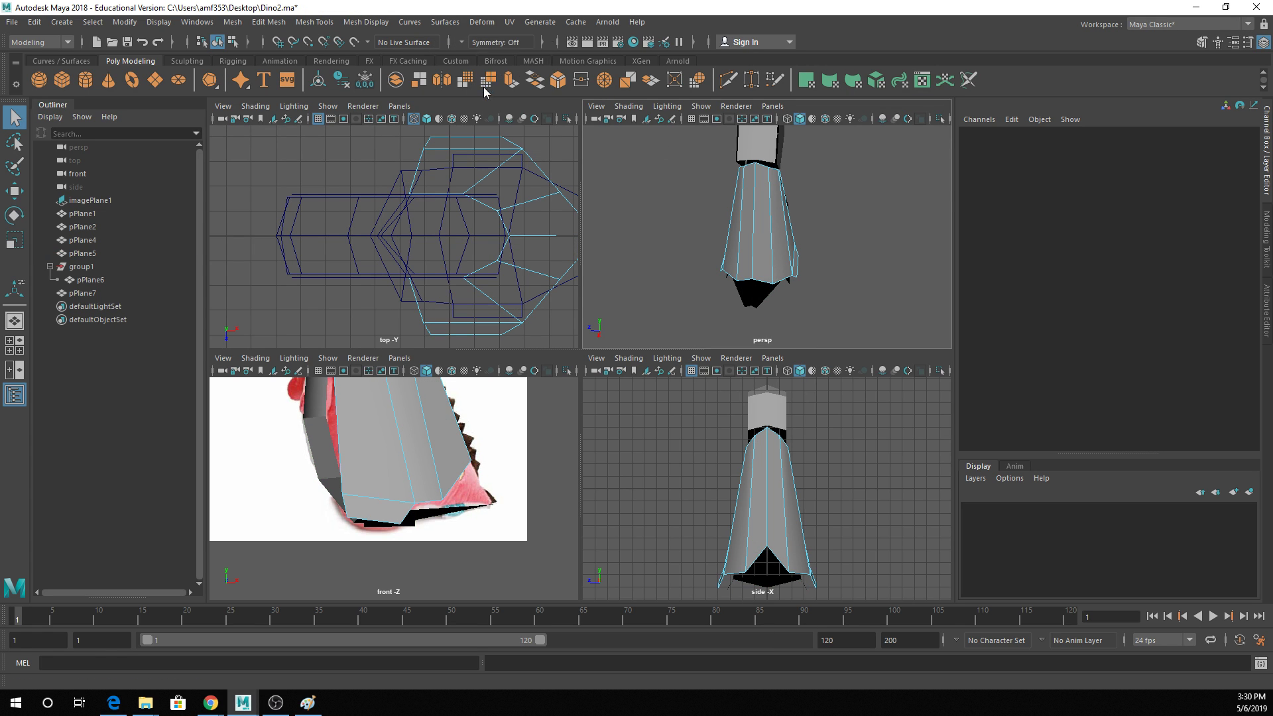
pyautogui.click(743, 290)
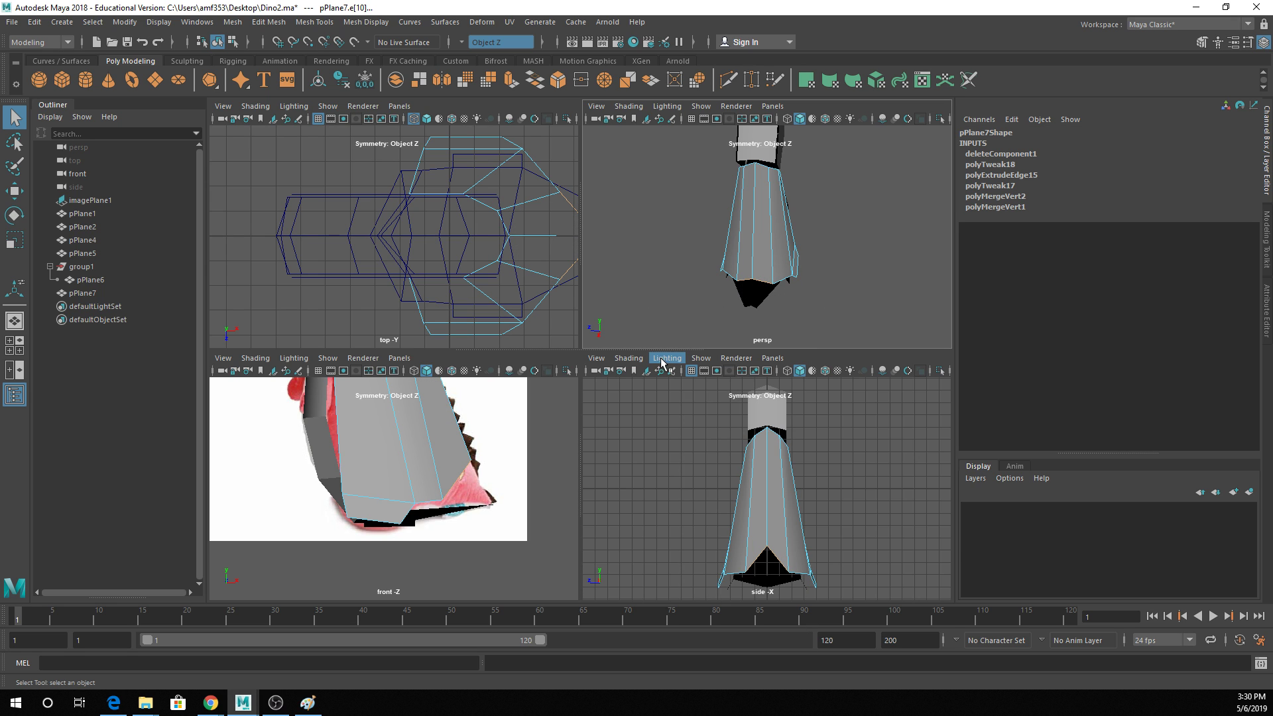
pyautogui.click(491, 80)
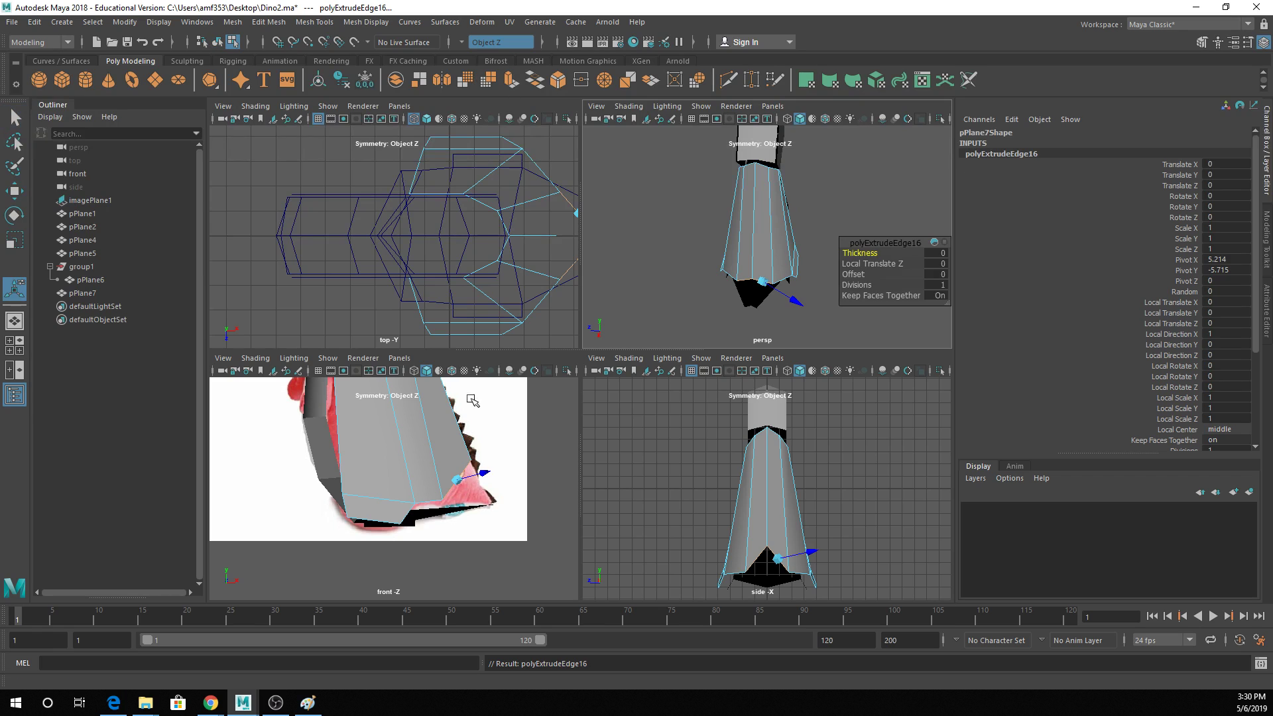
pyautogui.press('w')
pyautogui.moveTo(464, 479); pyautogui.dragTo(472, 505)
pyautogui.press('r')
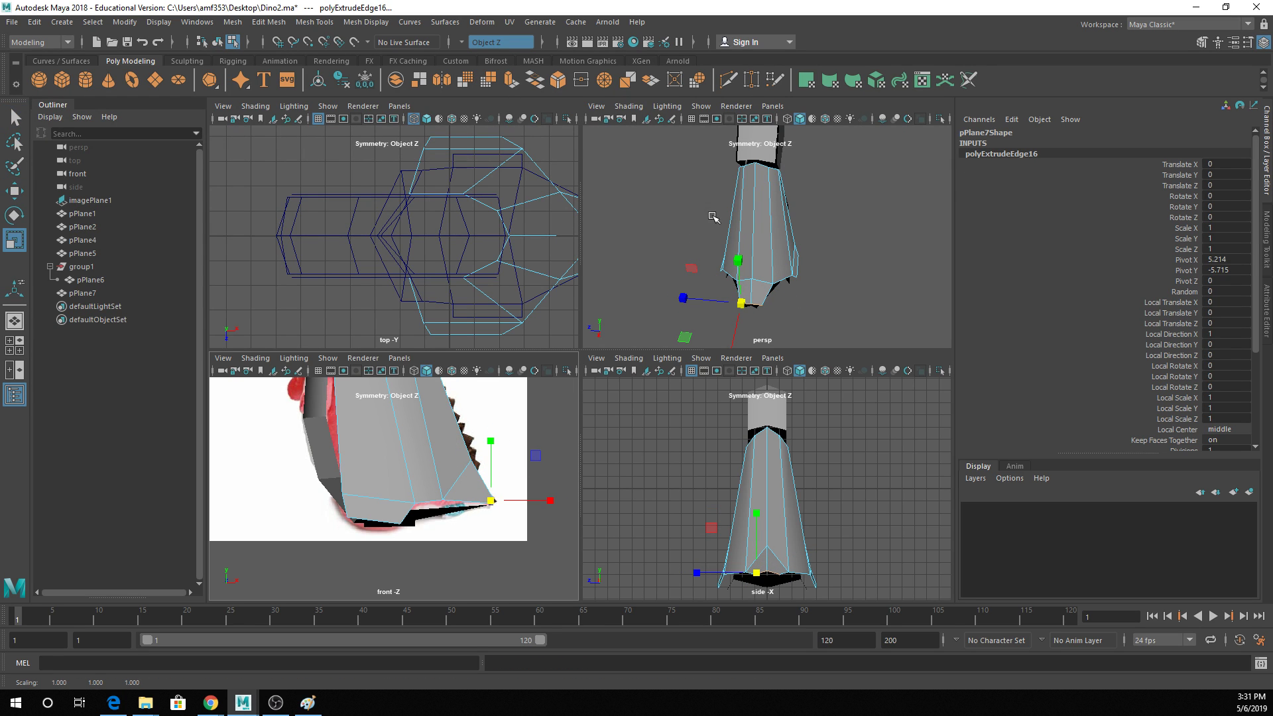
pyautogui.press('q')
pyautogui.moveTo(762, 262); pyautogui.dragTo(796, 245, button='right')
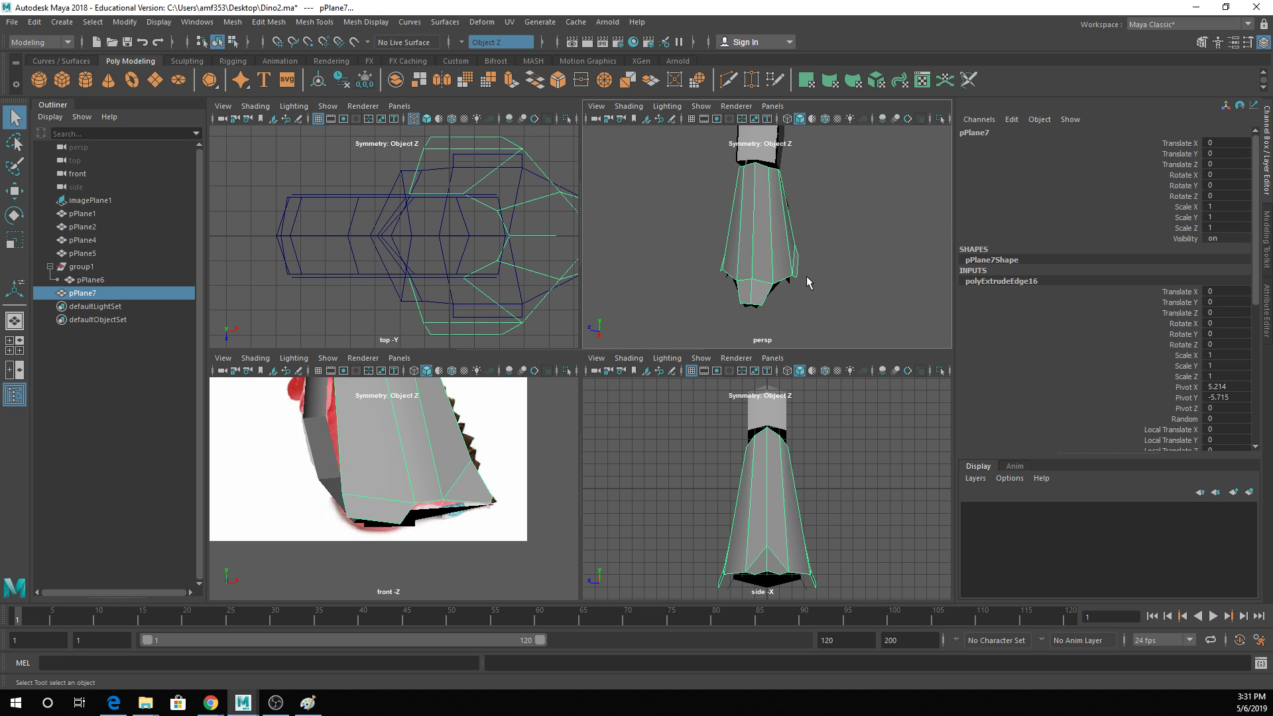
pyautogui.keyDown('alt'); pyautogui.moveTo(807, 282); pyautogui.dragTo(942, 244); pyautogui.keyUp('alt')
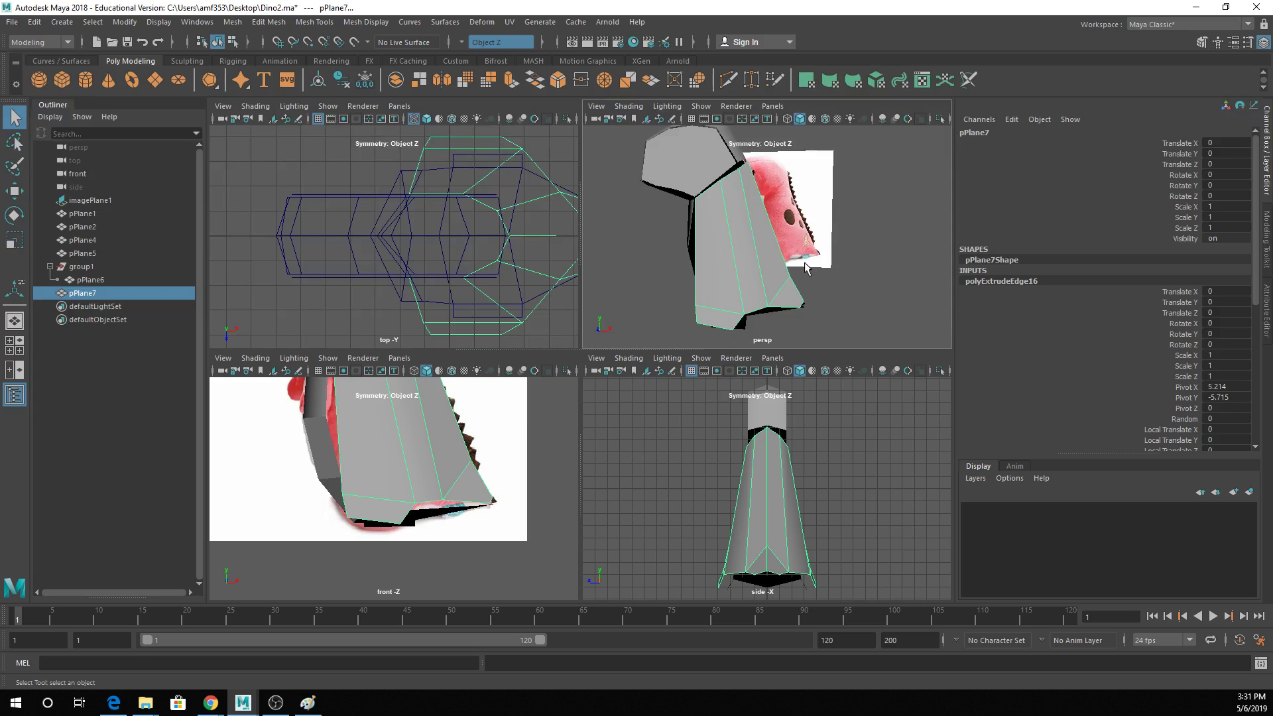
pyautogui.keyDown('alt'); pyautogui.moveTo(805, 261); pyautogui.dragTo(835, 250); pyautogui.keyUp('alt')
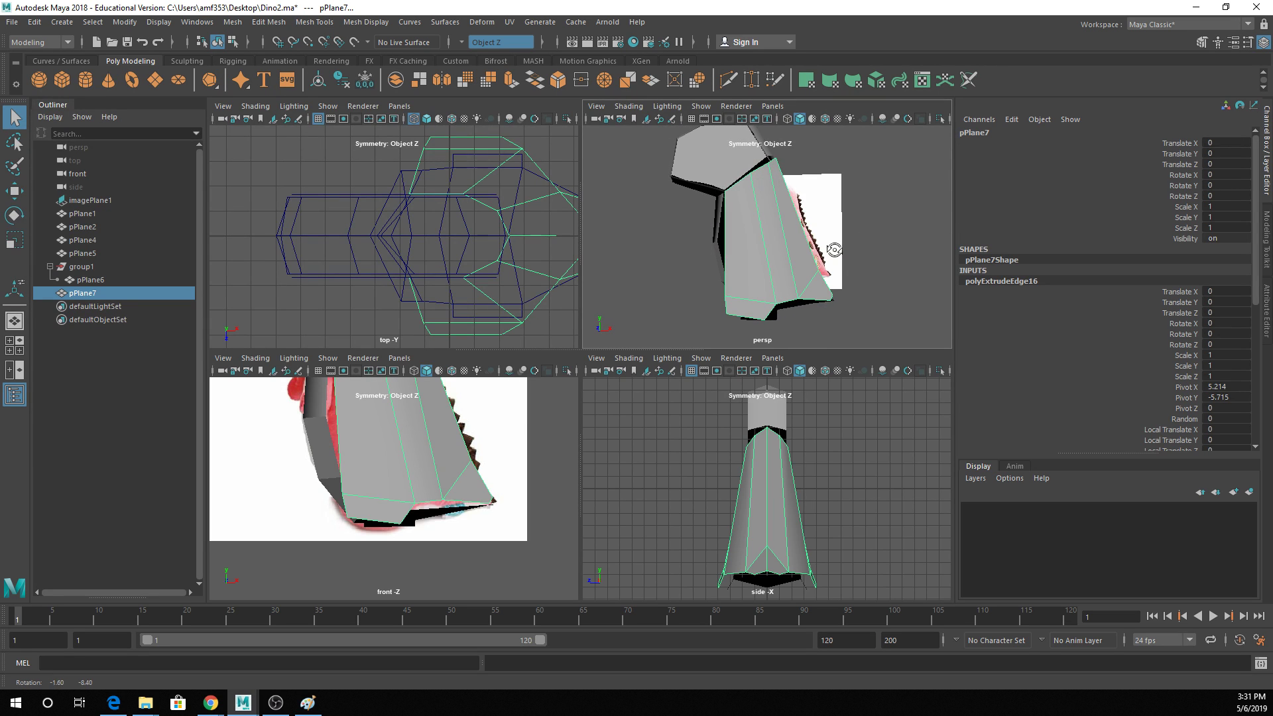
# Combine the head's two side pieces and its centre strip into one mesh, and delete its history.
pyautogui.click(739, 171)
pyautogui.keyDown('alt'); pyautogui.moveTo(842, 196); pyautogui.dragTo(746, 182); pyautogui.keyUp('alt')
pyautogui.keyDown('shift'); pyautogui.click(748, 213); pyautogui.keyUp('shift')
pyautogui.keyDown('alt'); pyautogui.moveTo(831, 218); pyautogui.dragTo(667, 230); pyautogui.keyUp('alt')
pyautogui.keyDown('shift'); pyautogui.click(825, 213); pyautogui.keyUp('shift')
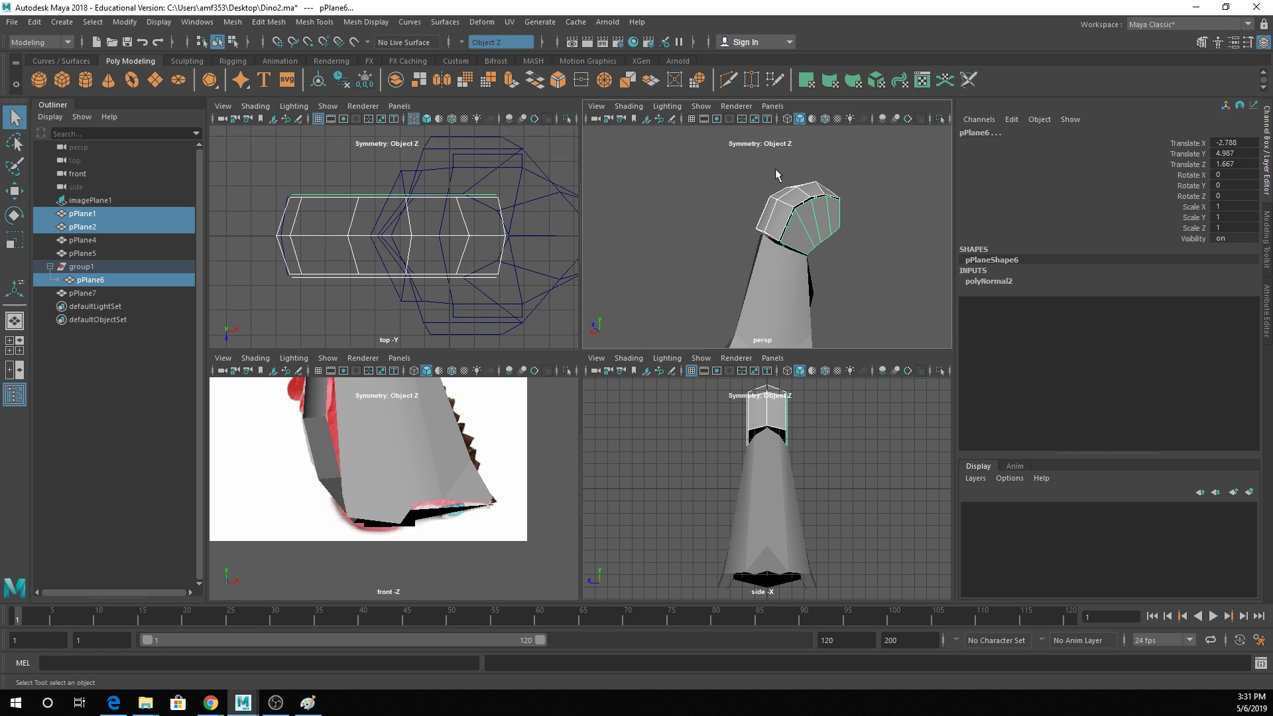
pyautogui.click(268, 22)
pyautogui.moveTo(233, 22)
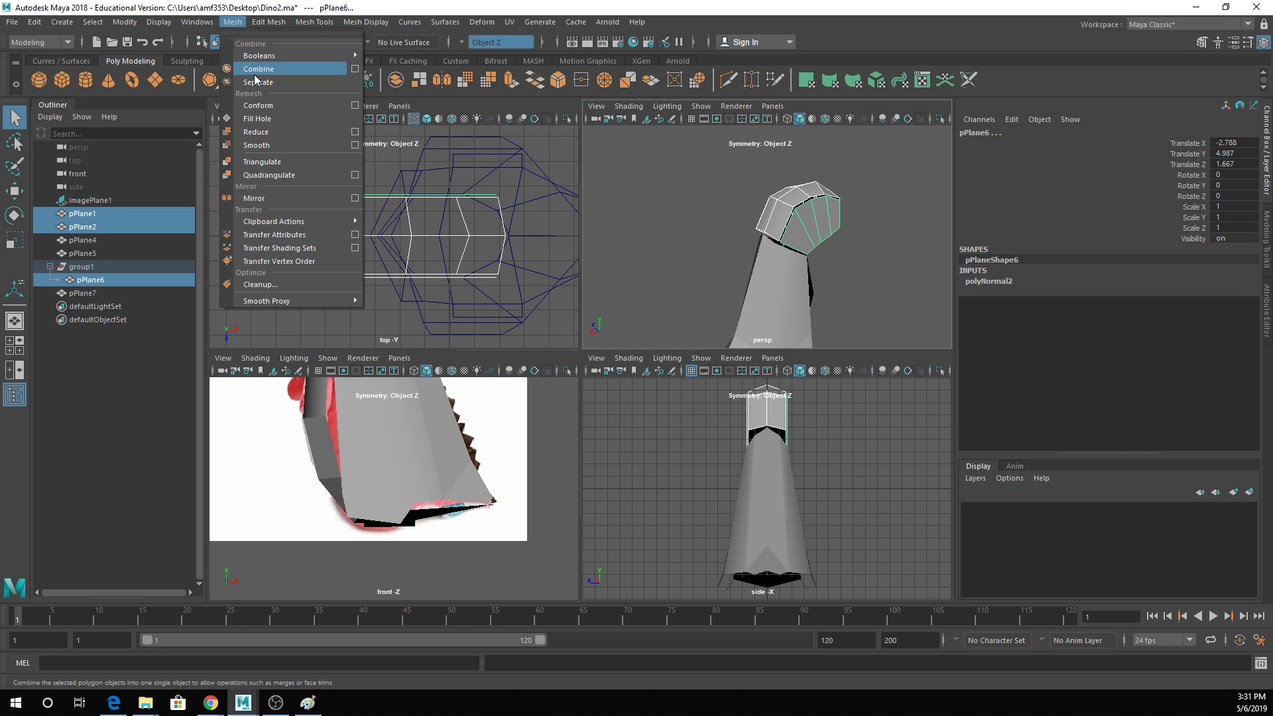
pyautogui.click(255, 73)
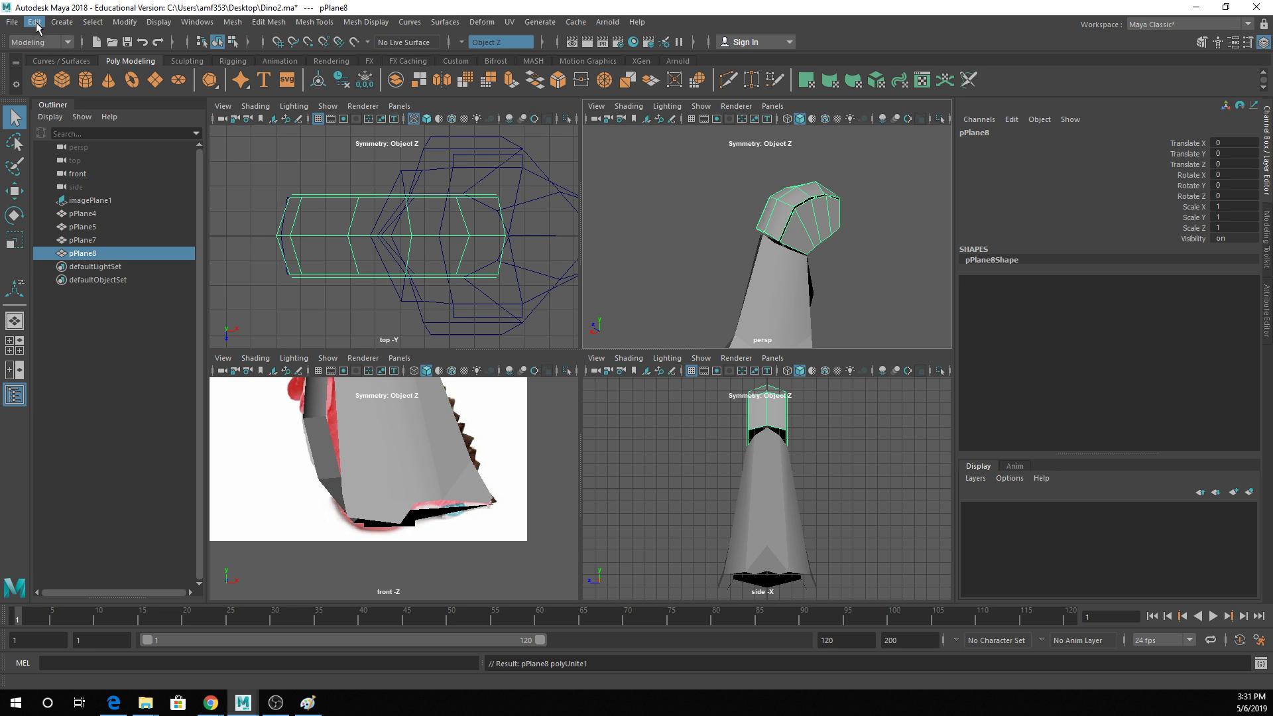
pyautogui.press('space')
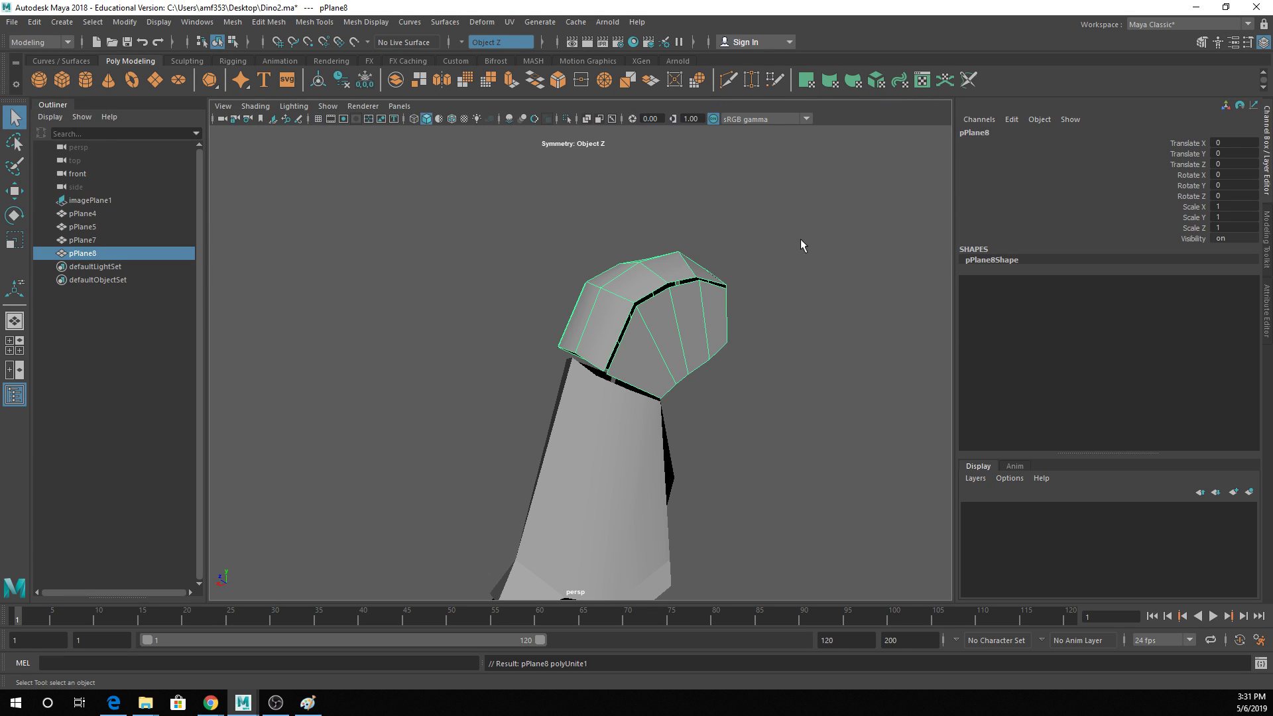
pyautogui.scroll(6, 733, 299)
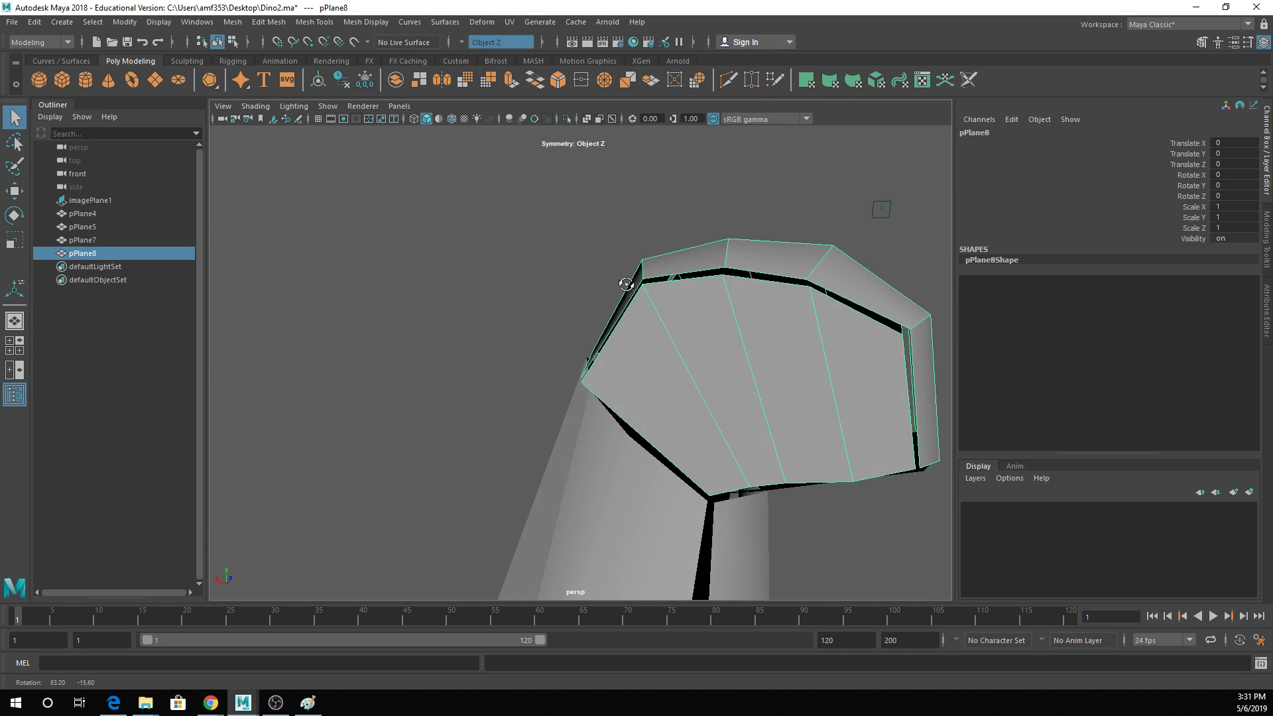
pyautogui.keyDown('alt'); pyautogui.moveTo(708, 309); pyautogui.dragTo(752, 262); pyautogui.keyUp('alt')
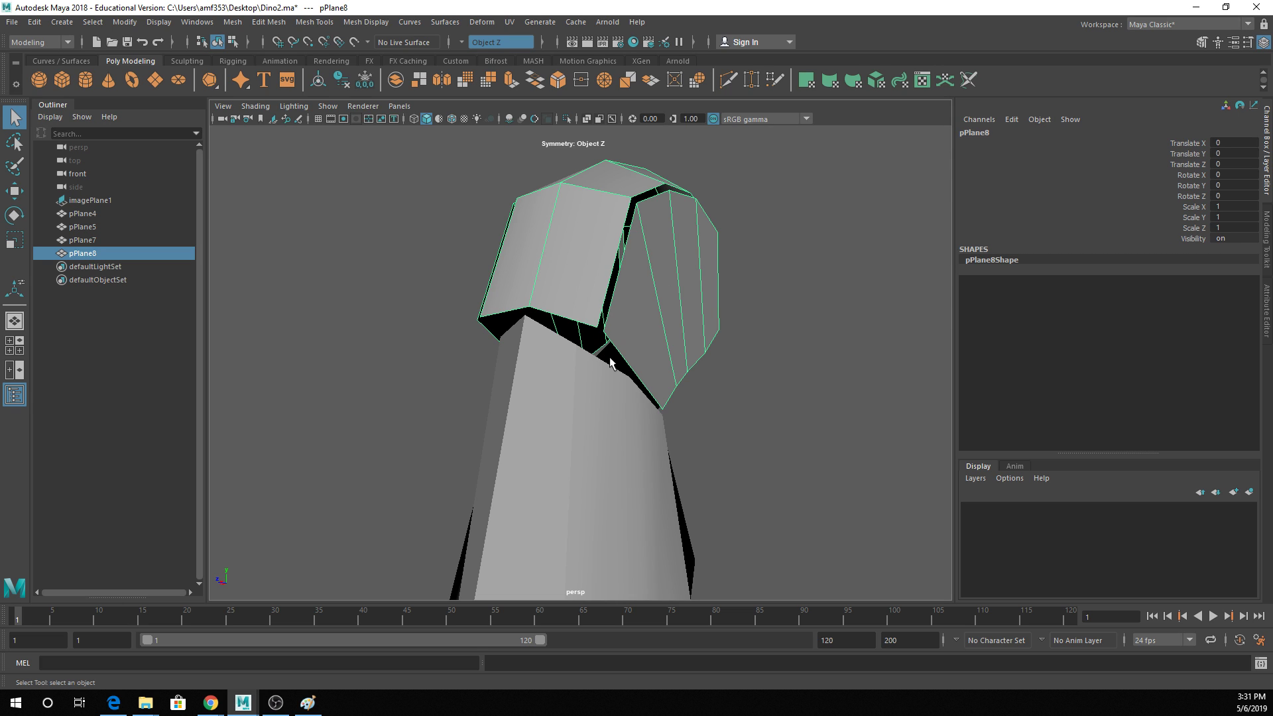
pyautogui.moveTo(622, 264)
pyautogui.keyDown('alt'); pyautogui.mouseDown()
pyautogui.moveTo(564, 262)
pyautogui.moveTo(615, 267)
pyautogui.mouseUp(); pyautogui.keyUp('alt')
pyautogui.rightClick(621, 211)
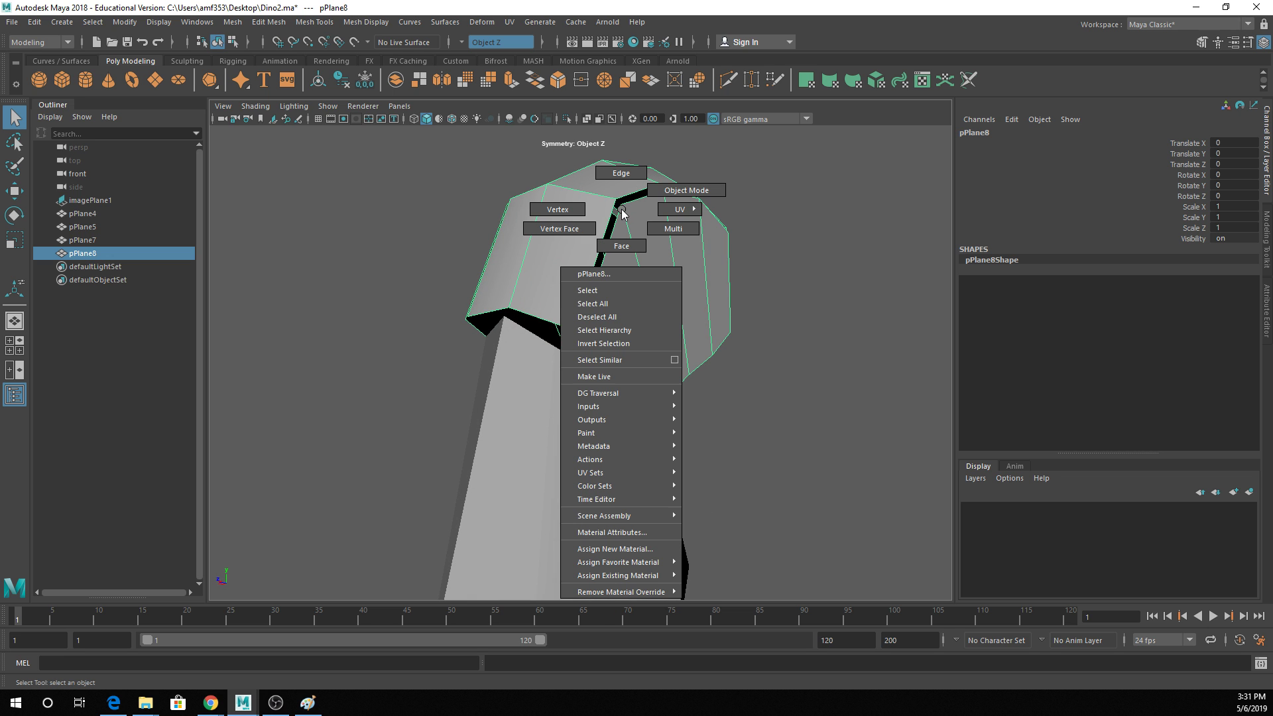
pyautogui.click(557, 210)
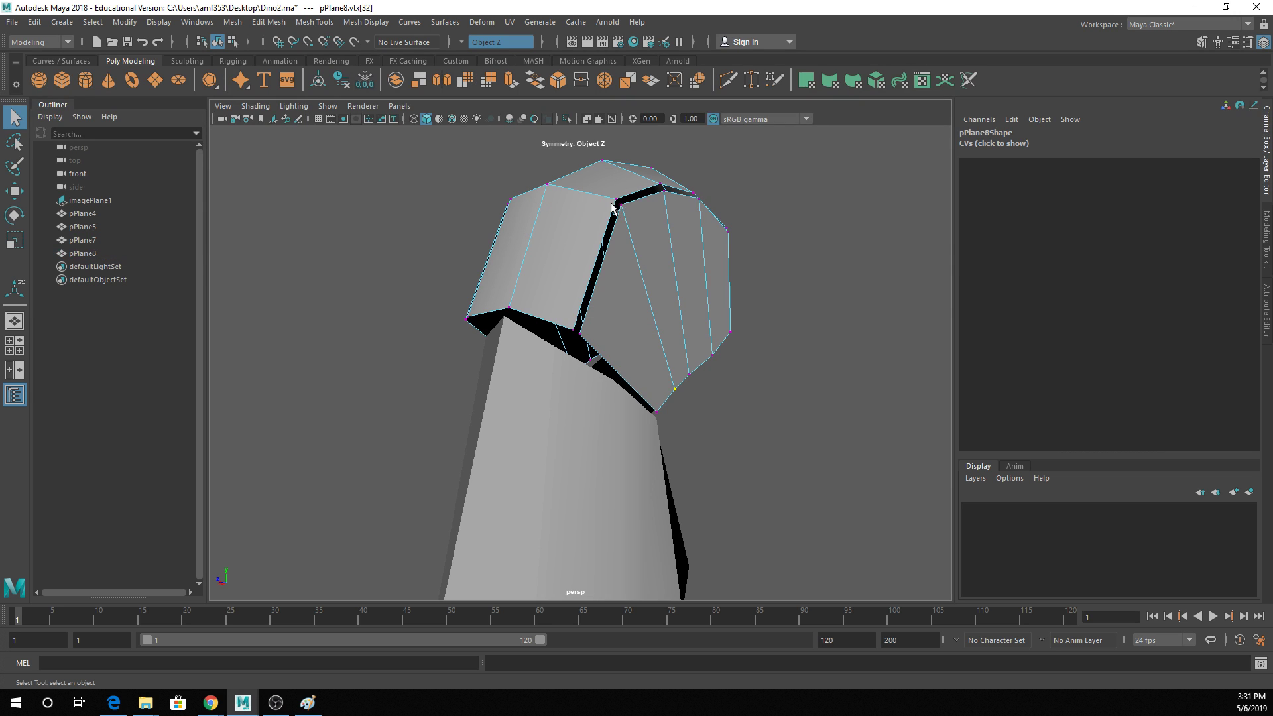
pyautogui.click(325, 21)
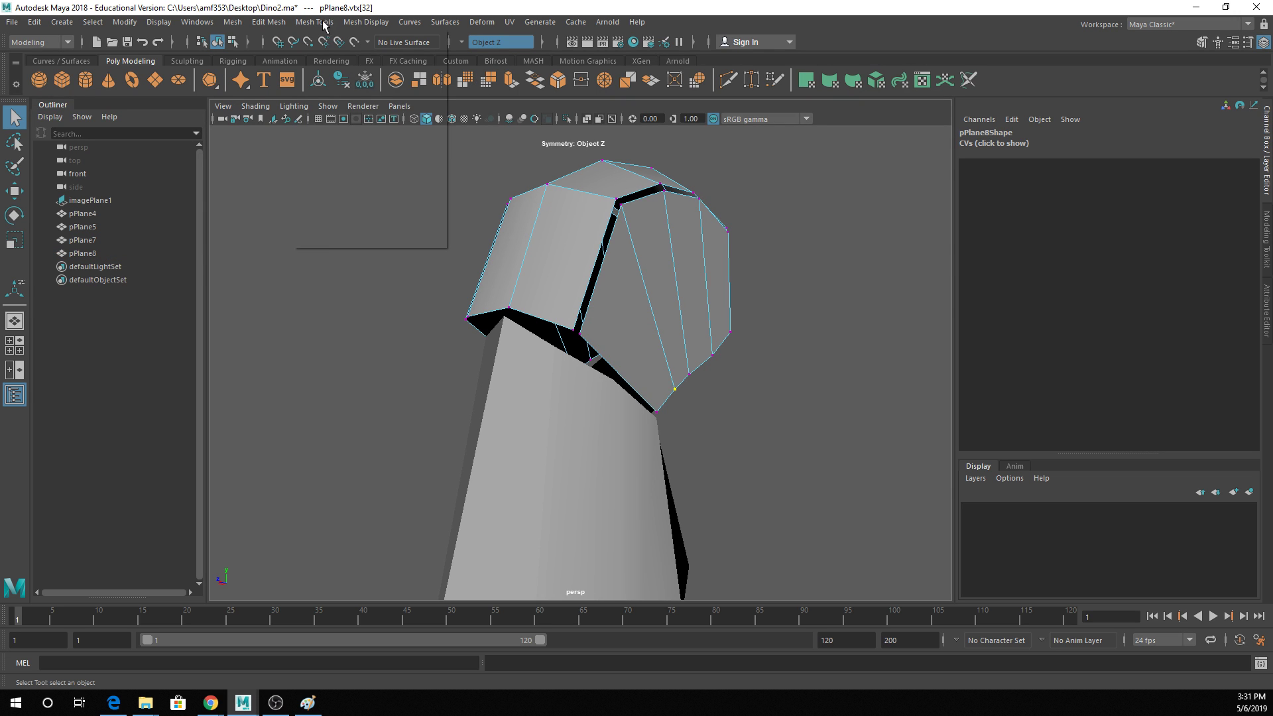
pyautogui.click(269, 22)
pyautogui.click(643, 250)
# Bridge the open border edges between the head's side pieces and its centre strip, with Divisions set to 1.
pyautogui.rightClick(643, 250)
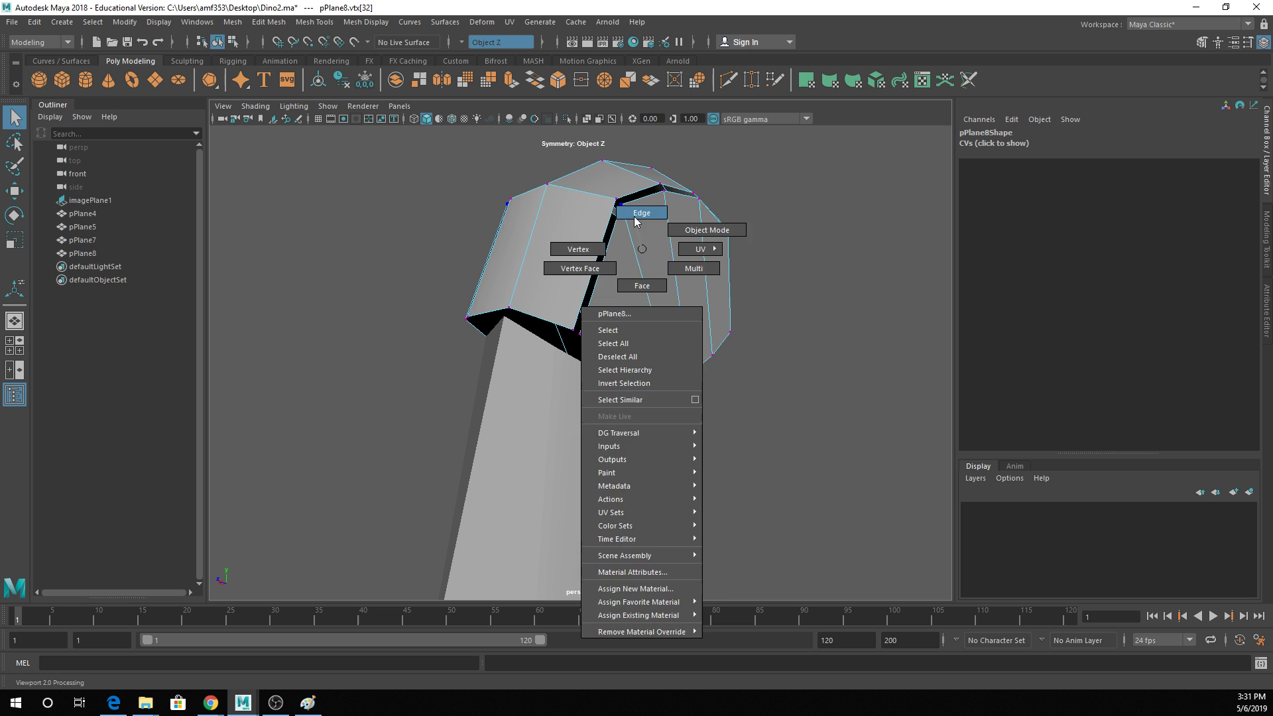
pyautogui.click(631, 209)
pyautogui.keyDown('alt'); pyautogui.moveTo(611, 229); pyautogui.dragTo(719, 292); pyautogui.keyUp('alt')
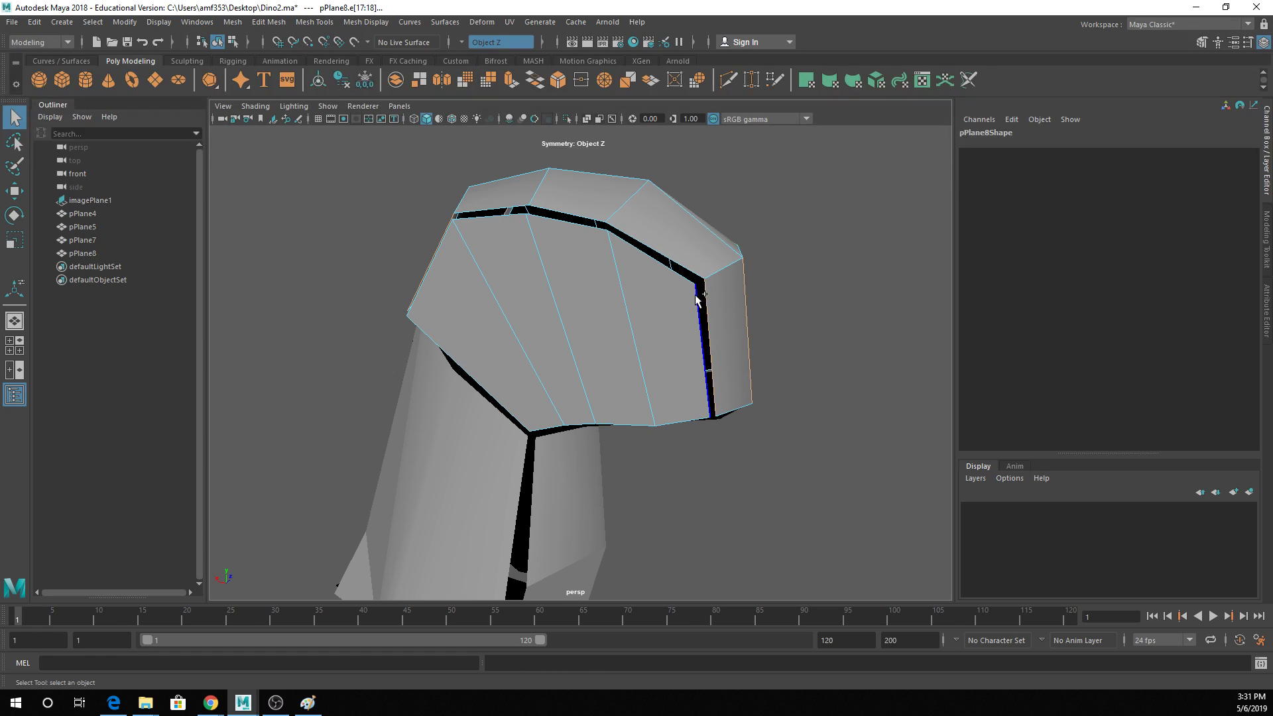
pyautogui.click(663, 259)
pyautogui.click(541, 216)
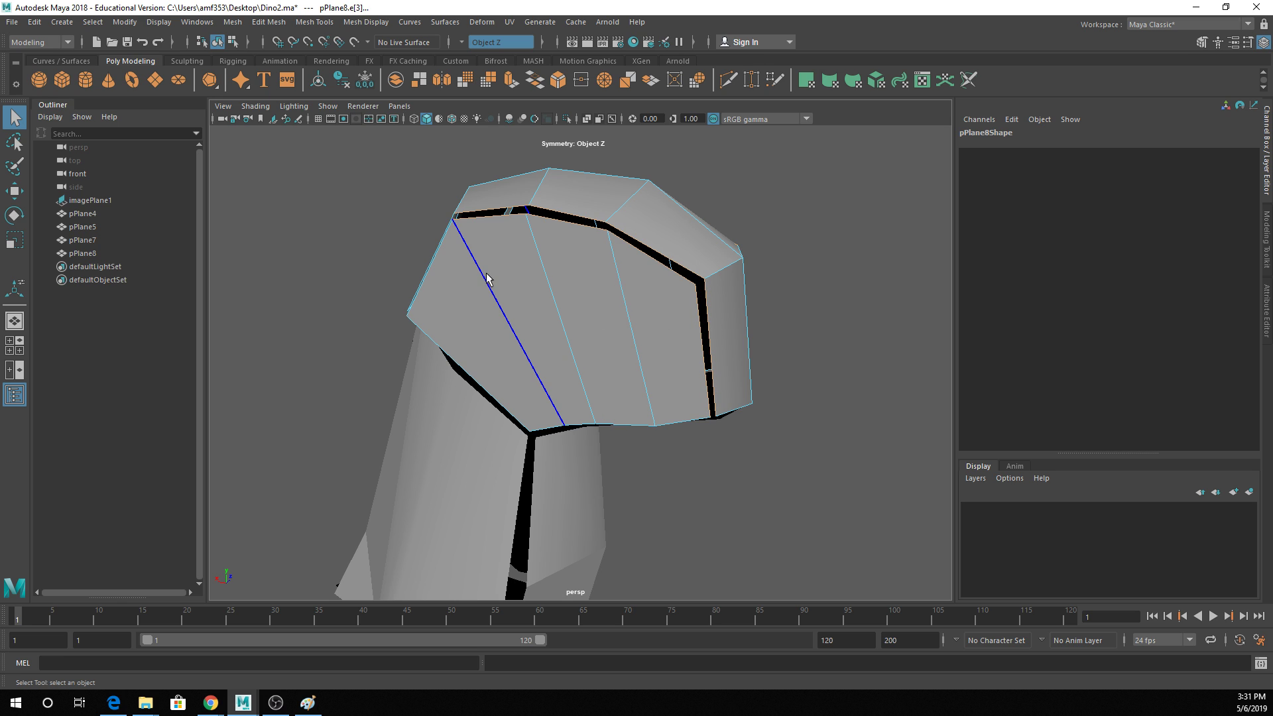
pyautogui.keyDown('alt'); pyautogui.moveTo(443, 246); pyautogui.dragTo(467, 310); pyautogui.keyUp('alt')
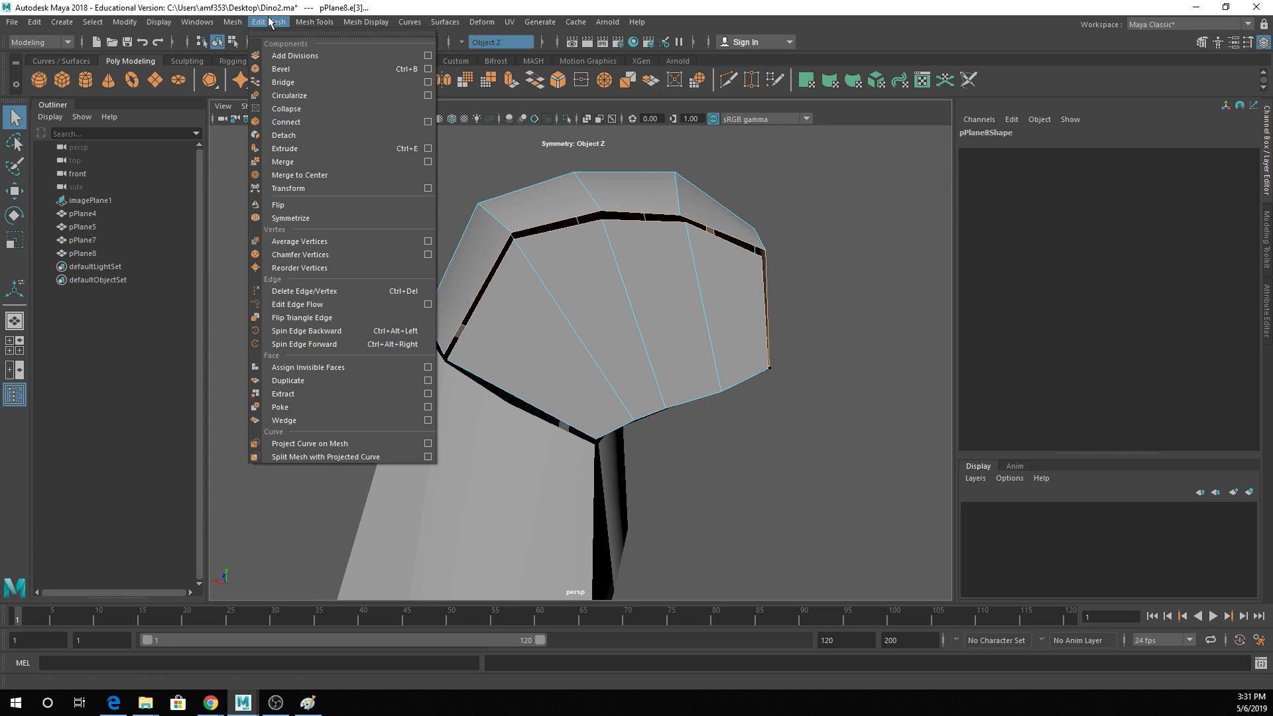
pyautogui.click(279, 82)
pyautogui.keyDown('alt'); pyautogui.moveTo(418, 177); pyautogui.dragTo(682, 213); pyautogui.keyUp('alt')
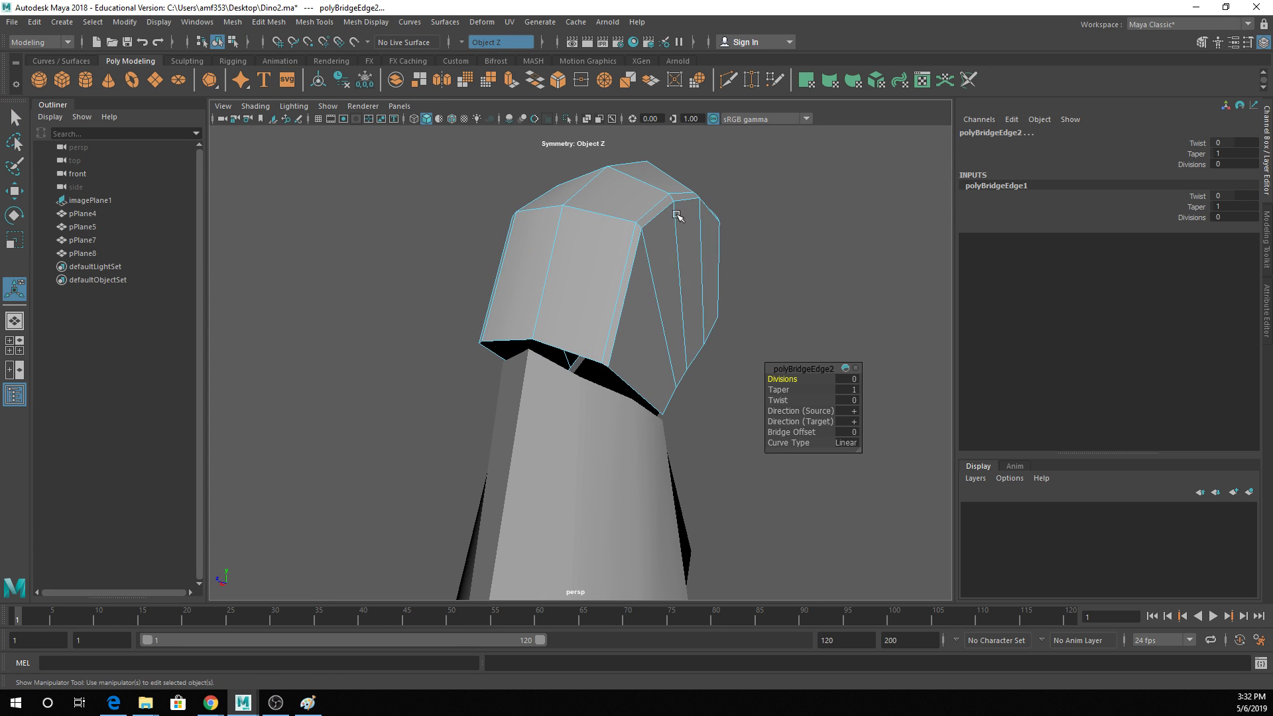
pyautogui.moveTo(777, 378); pyautogui.dragTo(783, 377)
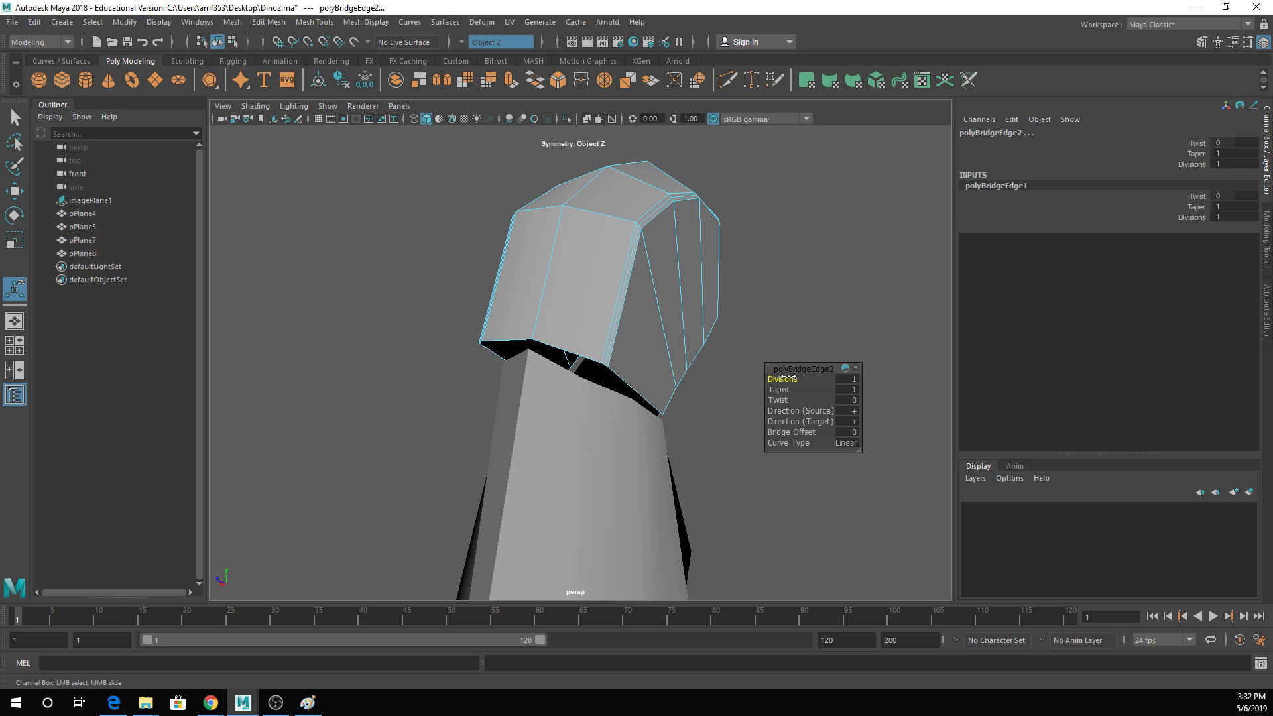
# Try to sink the middle edges of the bridged strips slightly inward to form a seam groove on the head.
pyautogui.press('q')
pyautogui.click(685, 197)
pyautogui.press('w')
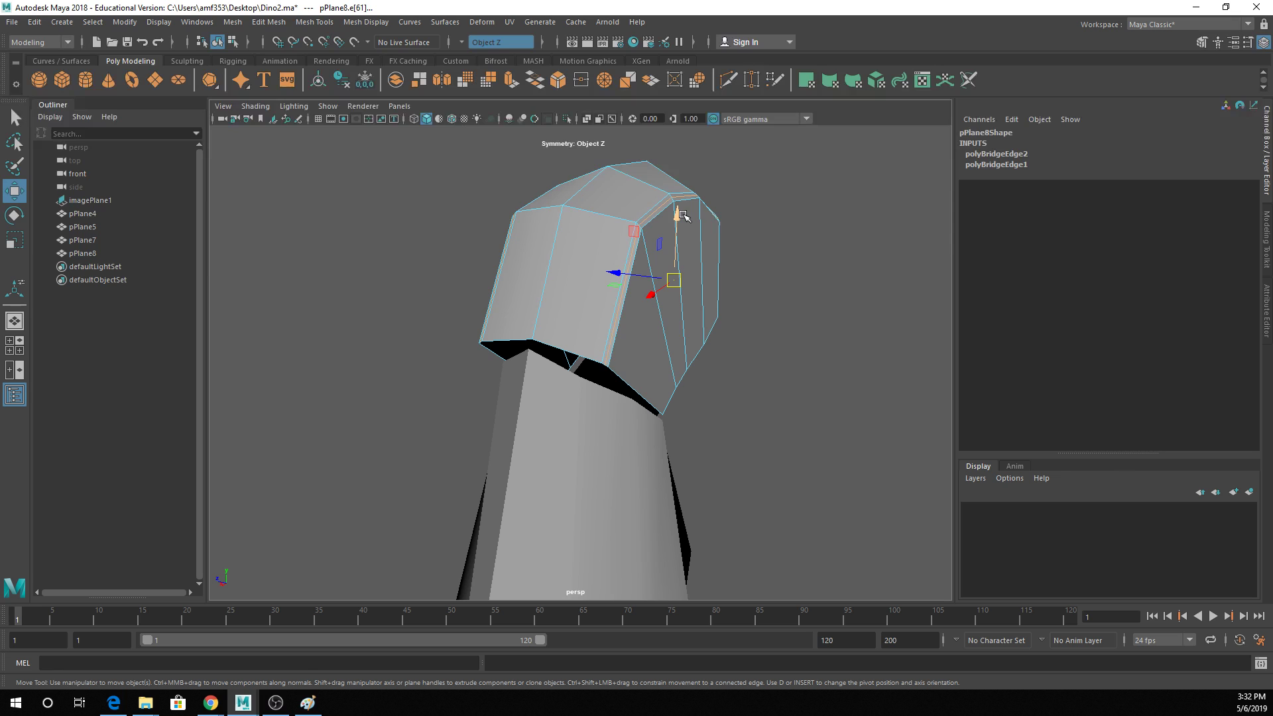
pyautogui.press('3')
pyautogui.keyDown('alt'); pyautogui.moveTo(681, 237); pyautogui.dragTo(697, 229); pyautogui.keyUp('alt')
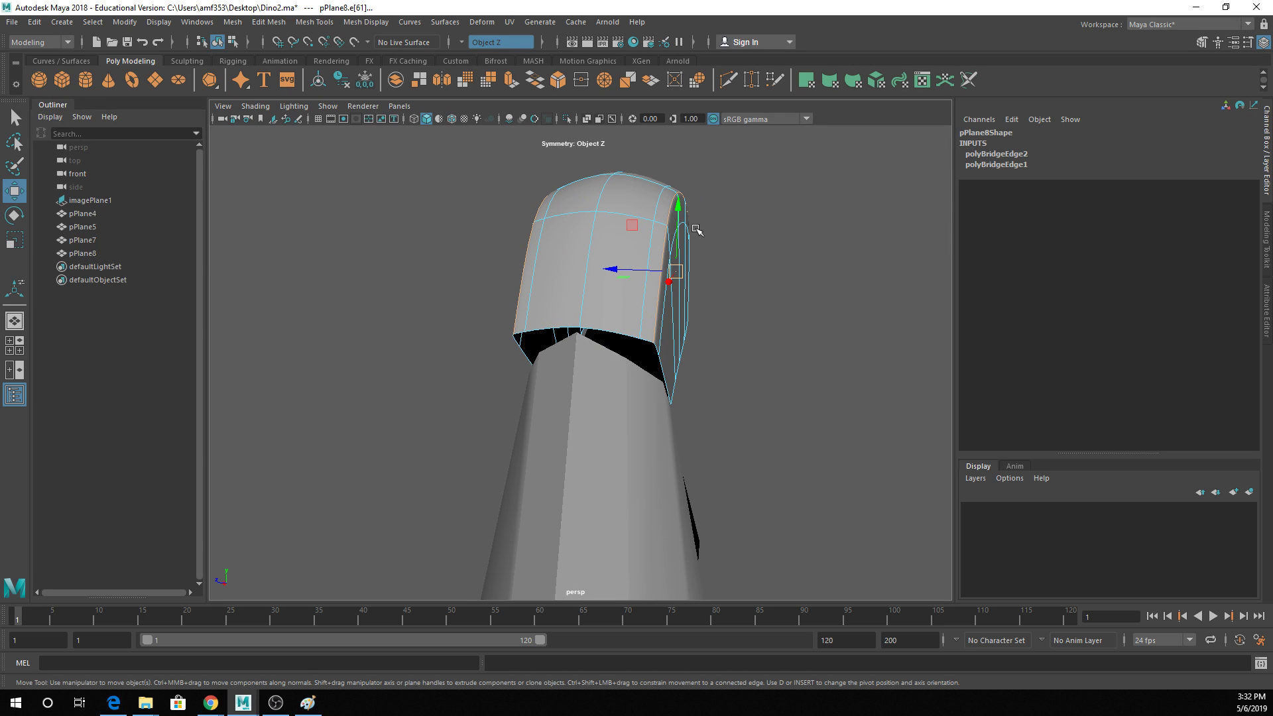
pyautogui.press('1')
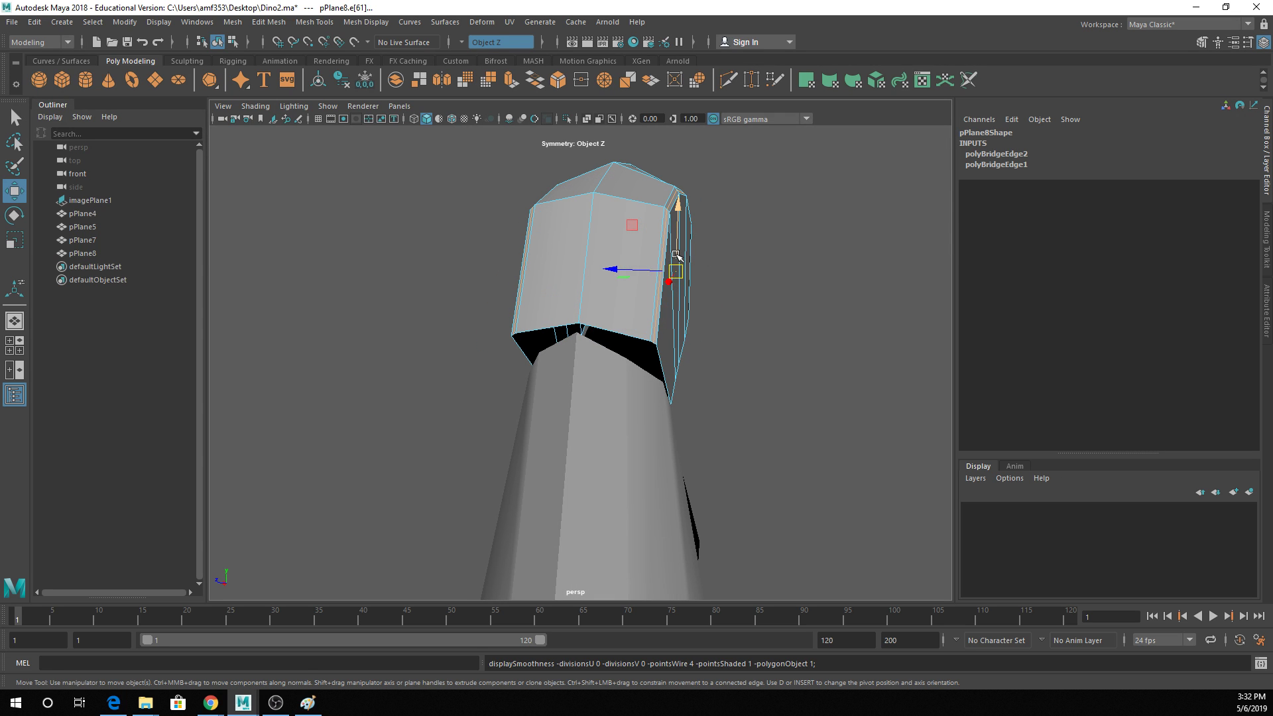
pyautogui.click(673, 258)
pyautogui.moveTo(674, 258); pyautogui.dragTo(674, 264)
pyautogui.click(650, 280)
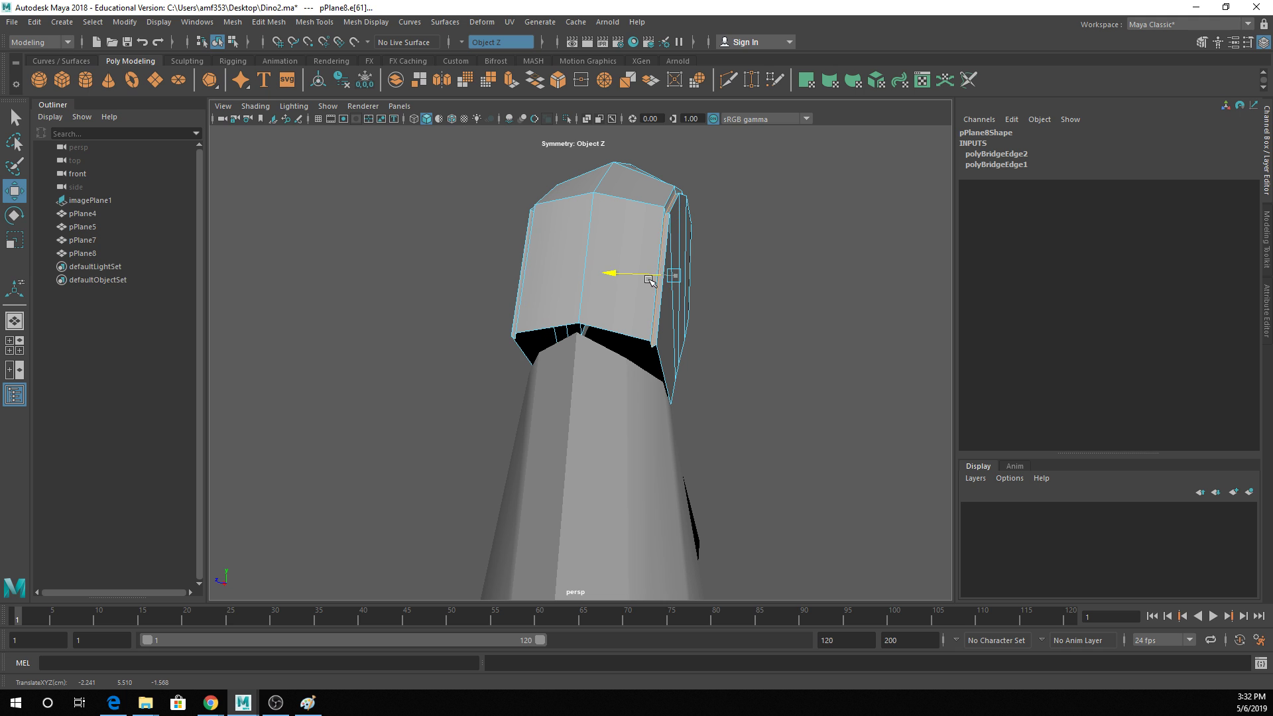
# Preview the head smoothed, deselect it and examine the seams on both sides, returning to the unsmoothed display.
pyautogui.press('3')
pyautogui.press('q')
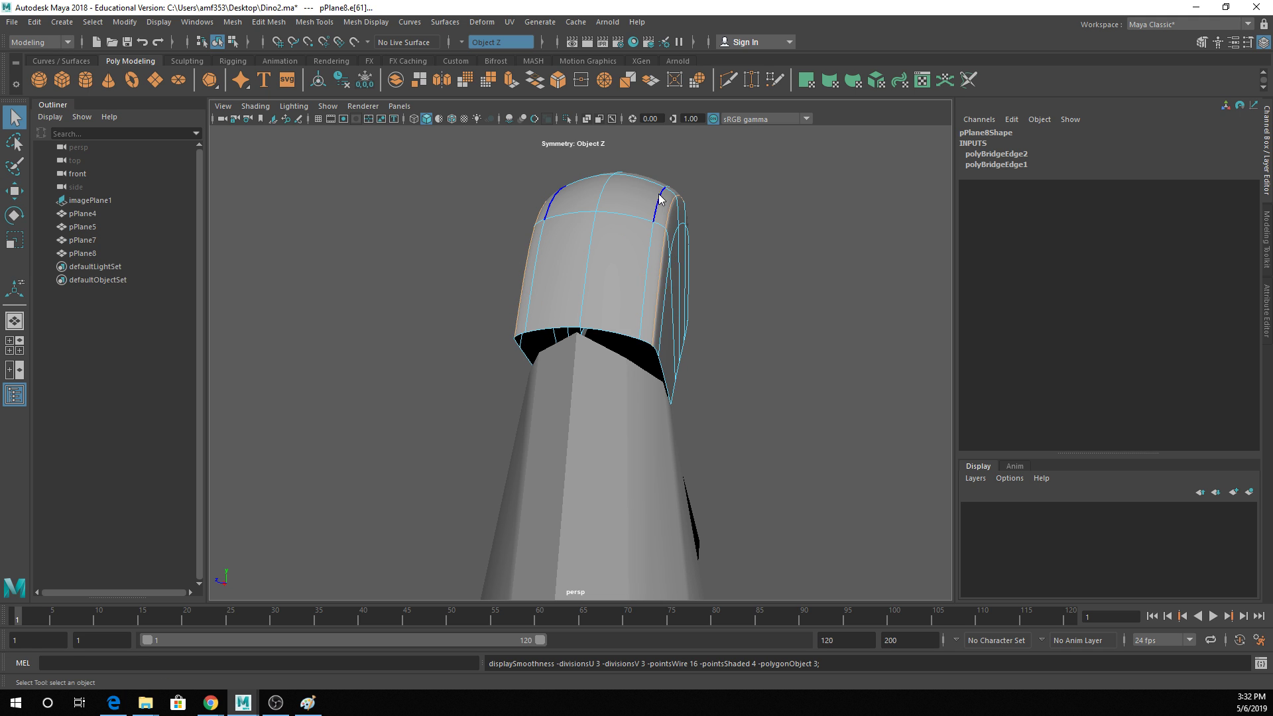
pyautogui.moveTo(659, 199); pyautogui.dragTo(719, 189, button='right')
pyautogui.click(735, 238)
pyautogui.keyDown('alt'); pyautogui.moveTo(736, 249); pyautogui.dragTo(463, 276); pyautogui.keyUp('alt')
pyautogui.press('1')
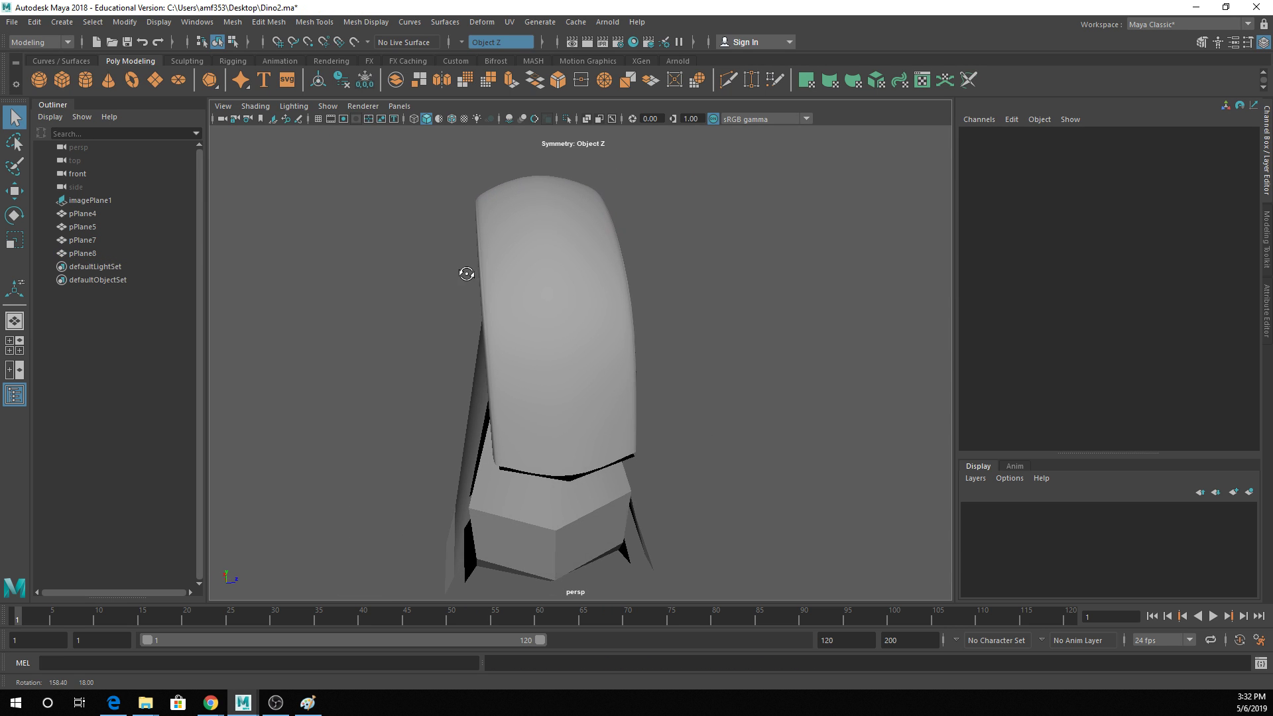
pyautogui.click(534, 238)
pyautogui.keyDown('alt'); pyautogui.moveTo(534, 235); pyautogui.dragTo(635, 323); pyautogui.keyUp('alt')
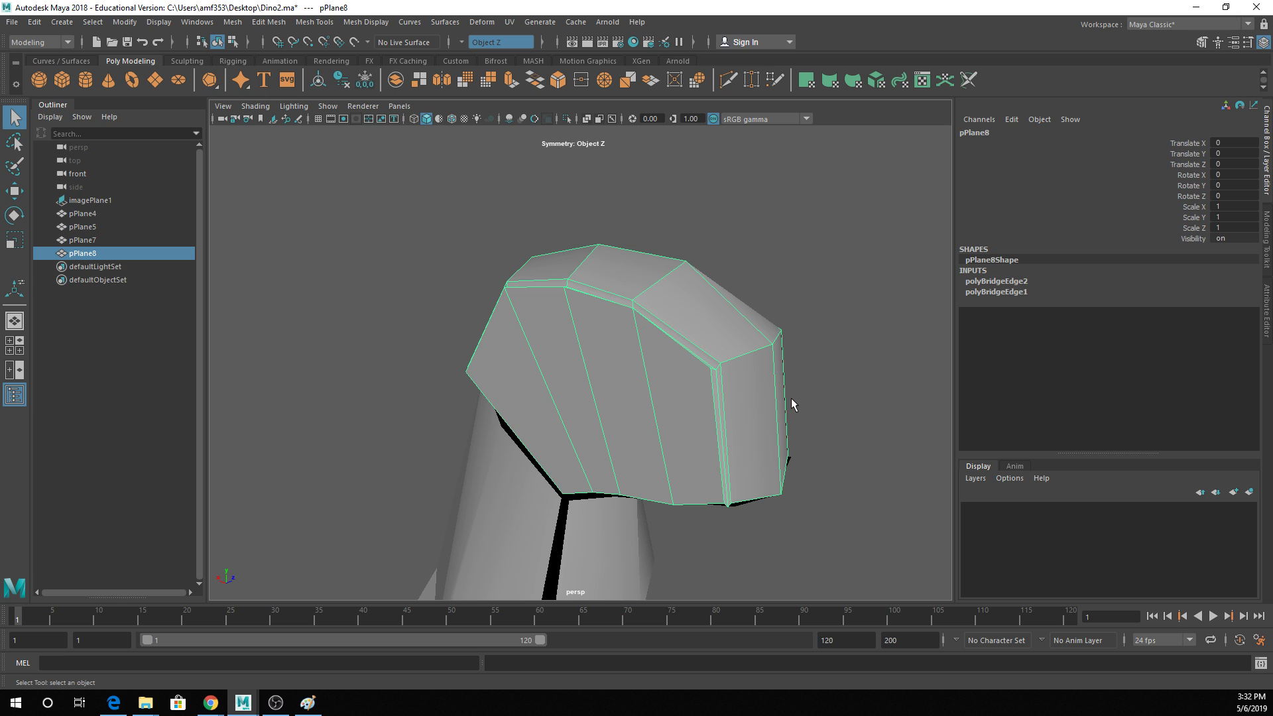
# Undo the seam edge move and delete the middle edges running along the bridged strips.
pyautogui.hotkey('ctrl', 'z')
pyautogui.hotkey('ctrl', 'z')
pyautogui.hotkey('ctrl', 'z')
pyautogui.hotkey('ctrl', 'z')
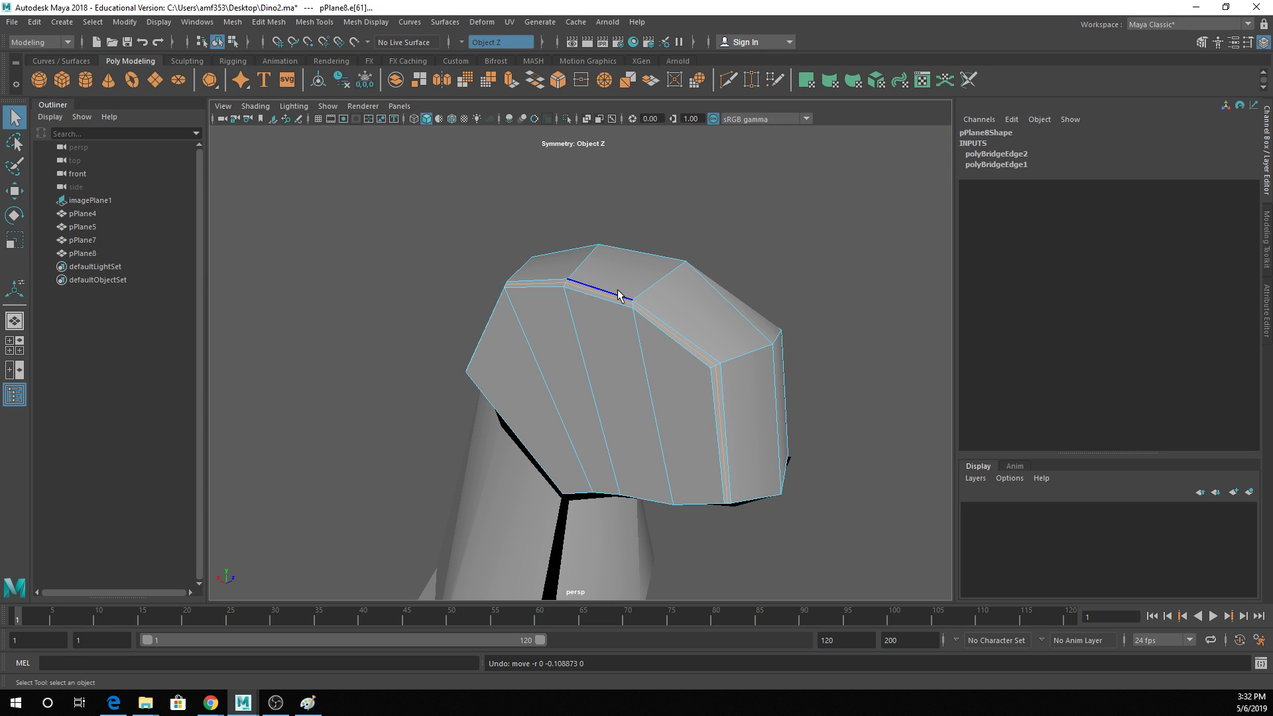
pyautogui.hotkey('ctrl', 'Delete')
# Extrude the narrow bridge faces along both head seams with a Local Translate Z of 0.132.
pyautogui.moveTo(618, 290); pyautogui.dragTo(622, 310, button='right')
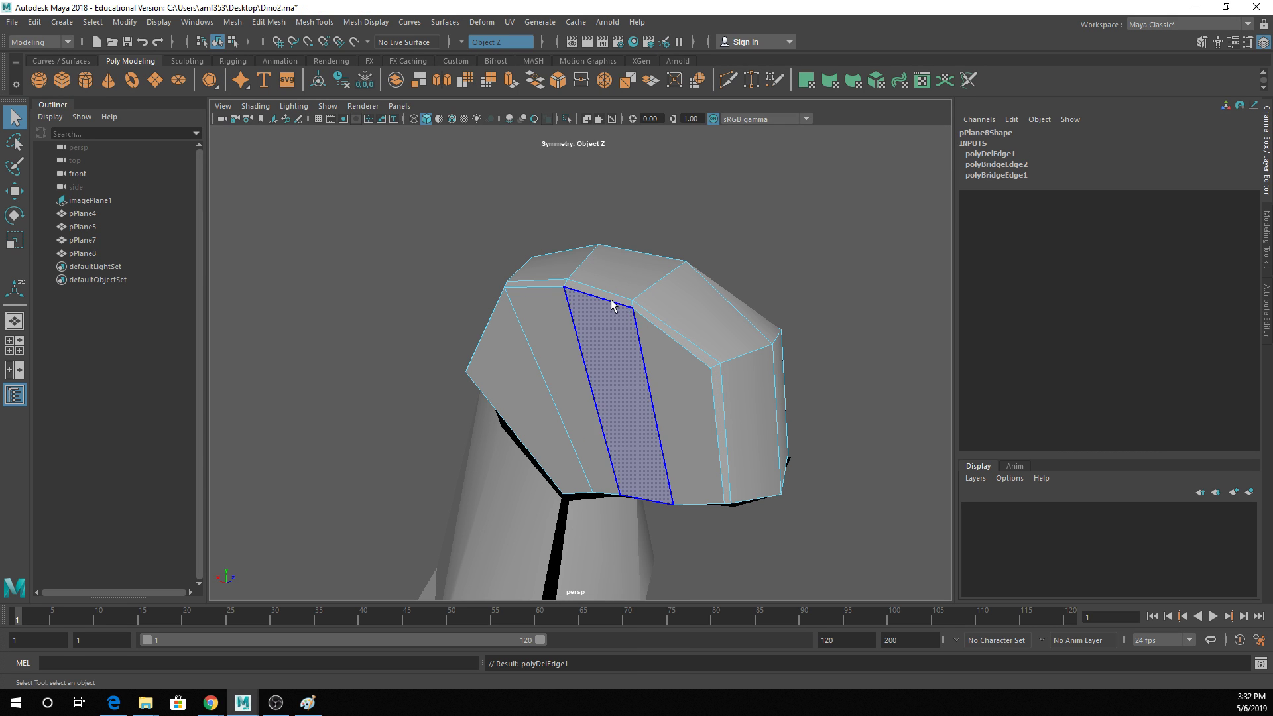
pyautogui.doubleClick(647, 318)
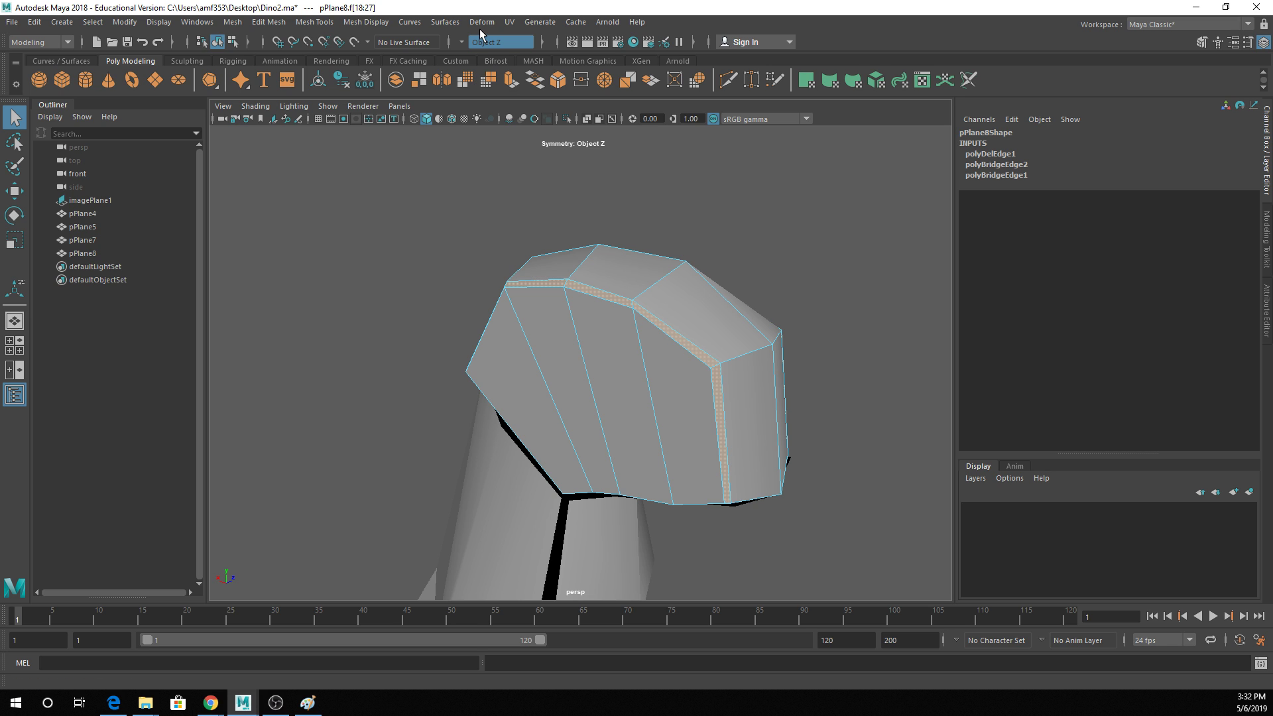
pyautogui.hotkey('ctrl', 'e')
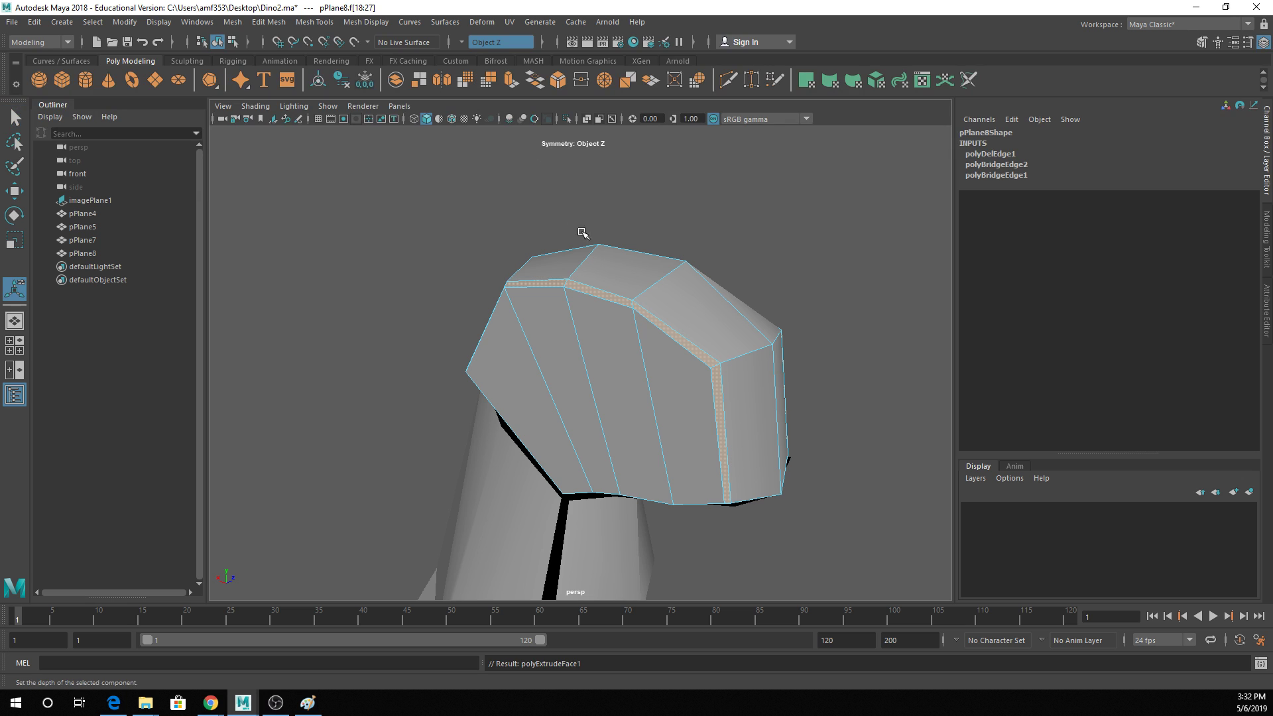
pyautogui.keyDown('alt'); pyautogui.moveTo(625, 321); pyautogui.dragTo(691, 441); pyautogui.keyUp('alt')
# Preview the head smoothed and examine the extruded seams from several angles in object mode.
pyautogui.press('3')
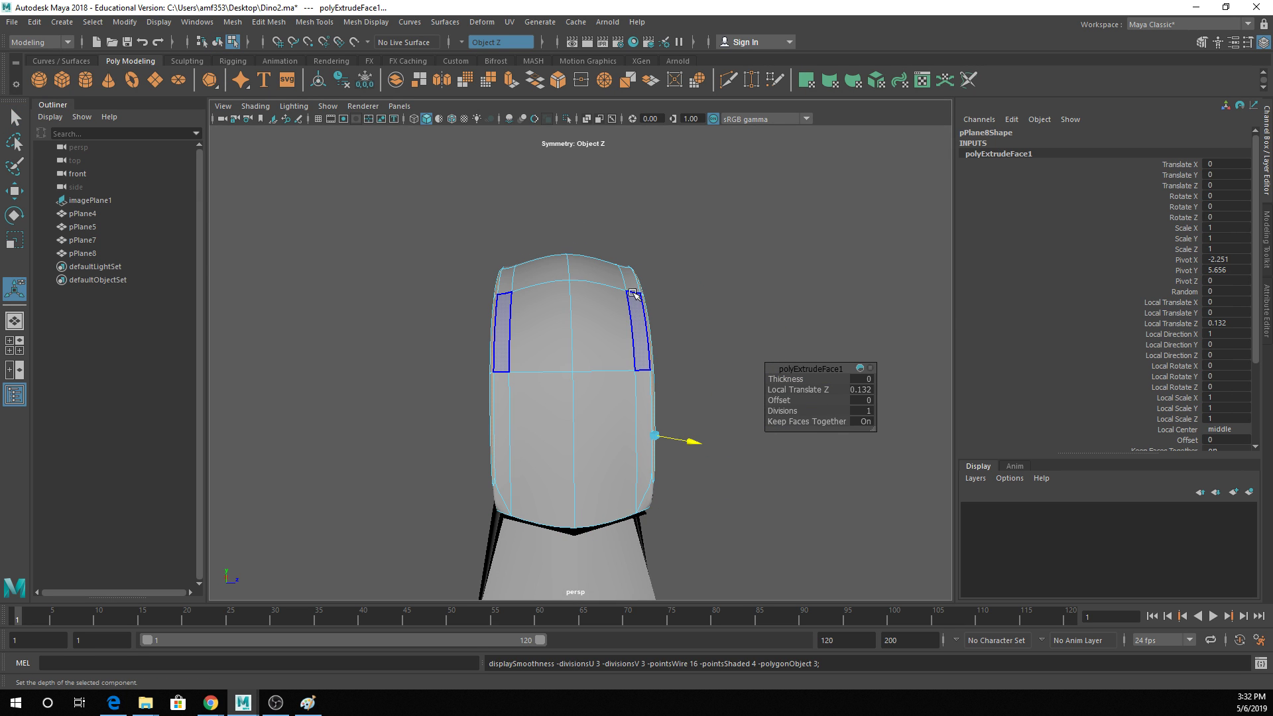
pyautogui.keyDown('alt'); pyautogui.moveTo(640, 317); pyautogui.dragTo(608, 267); pyautogui.keyUp('alt')
pyautogui.moveTo(601, 222); pyautogui.dragTo(626, 210, button='right')
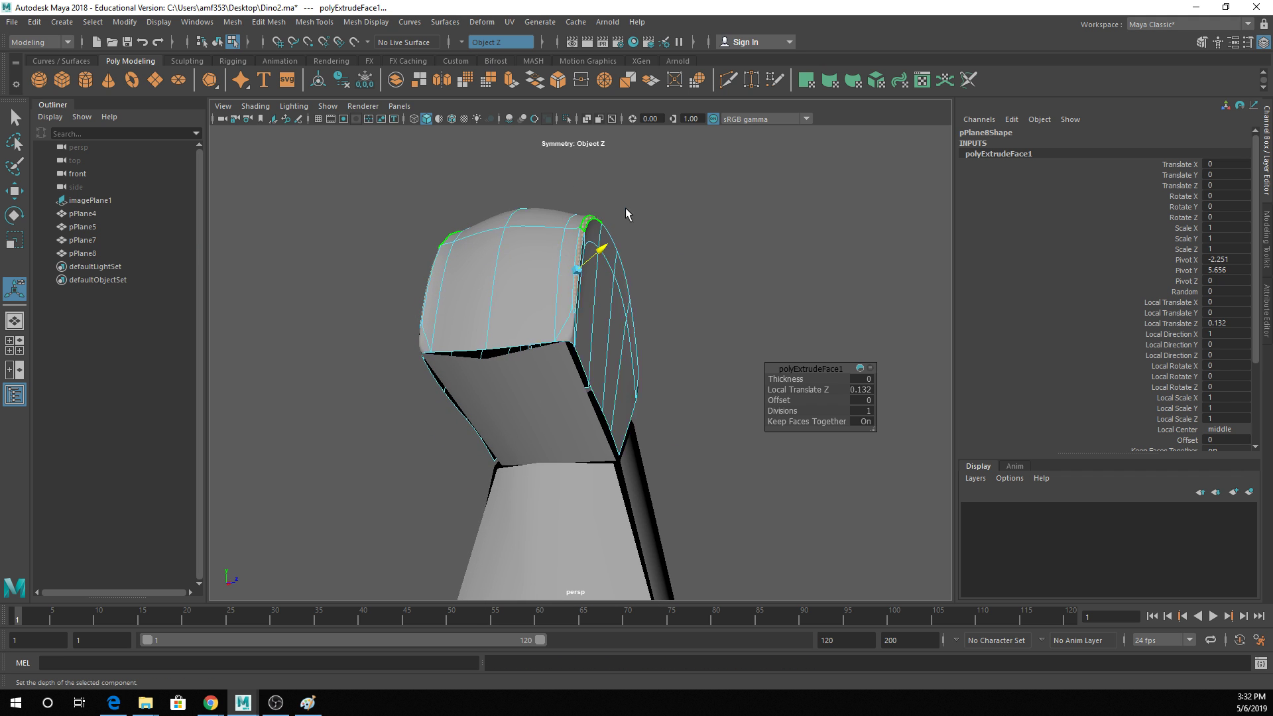
pyautogui.click(676, 271)
pyautogui.keyDown('alt'); pyautogui.moveTo(676, 271); pyautogui.dragTo(614, 240); pyautogui.keyUp('alt')
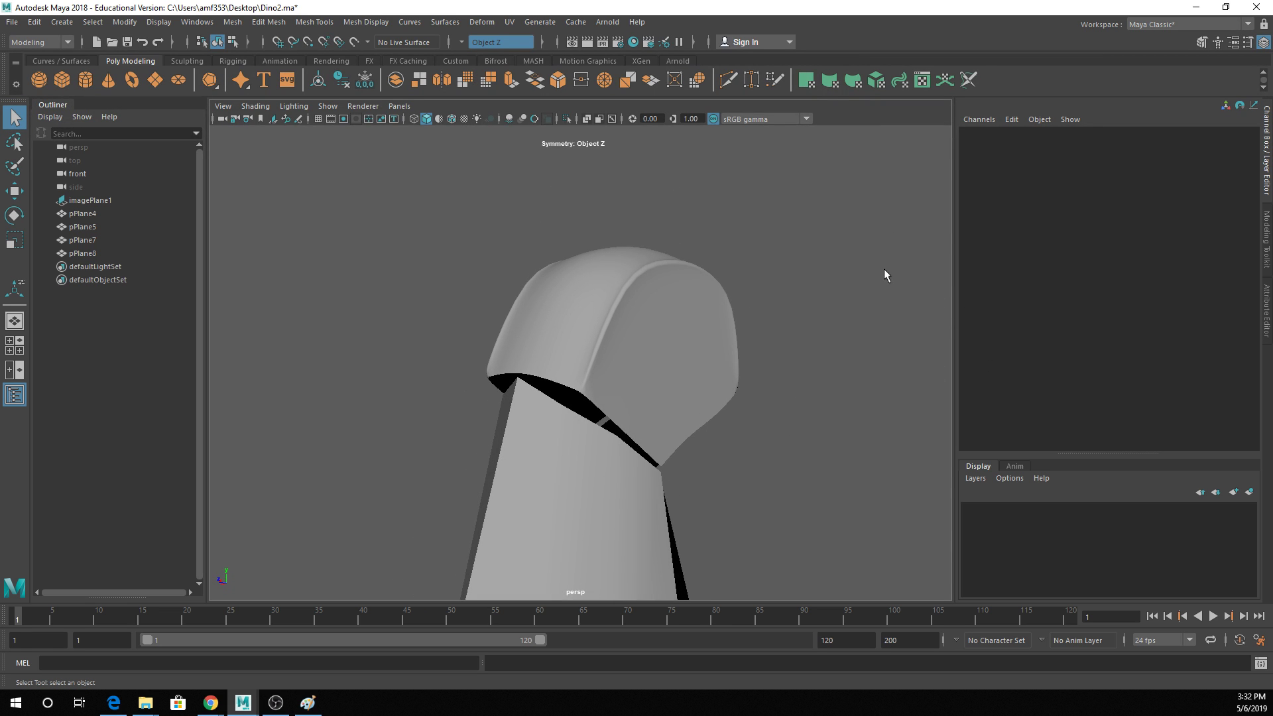
pyautogui.scroll(4, 884, 269)
pyautogui.keyDown('alt'); pyautogui.moveTo(865, 270); pyautogui.dragTo(770, 225, button='middle'); pyautogui.keyUp('alt')
pyautogui.keyDown('alt'); pyautogui.moveTo(770, 224); pyautogui.dragTo(667, 292); pyautogui.keyUp('alt')
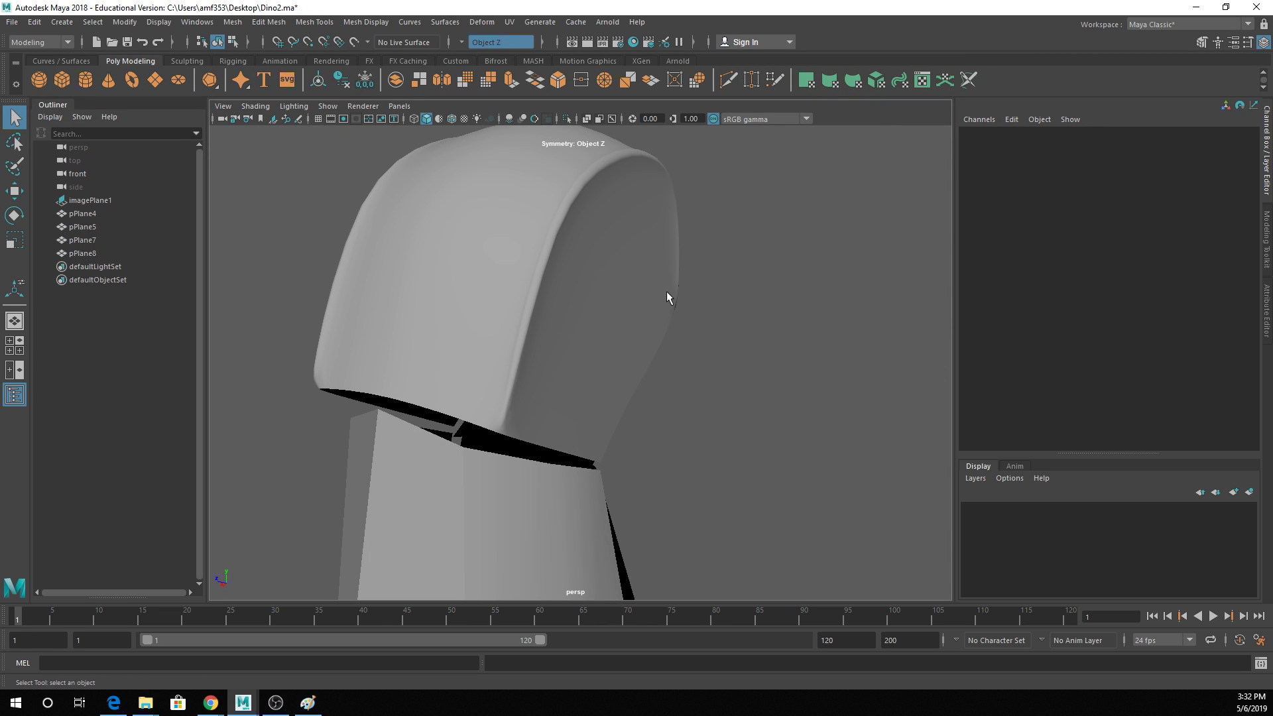
# Undo the seam face extrusion and return the head to its unsmoothed display.
pyautogui.hotkey('ctrl', 'z')
pyautogui.hotkey('ctrl', 'z')
pyautogui.hotkey('ctrl', 'z')
pyautogui.hotkey('ctrl', 'z')
pyautogui.hotkey('ctrl', 'z')
pyautogui.hotkey('ctrl', 'z')
pyautogui.hotkey('ctrl', 'z')
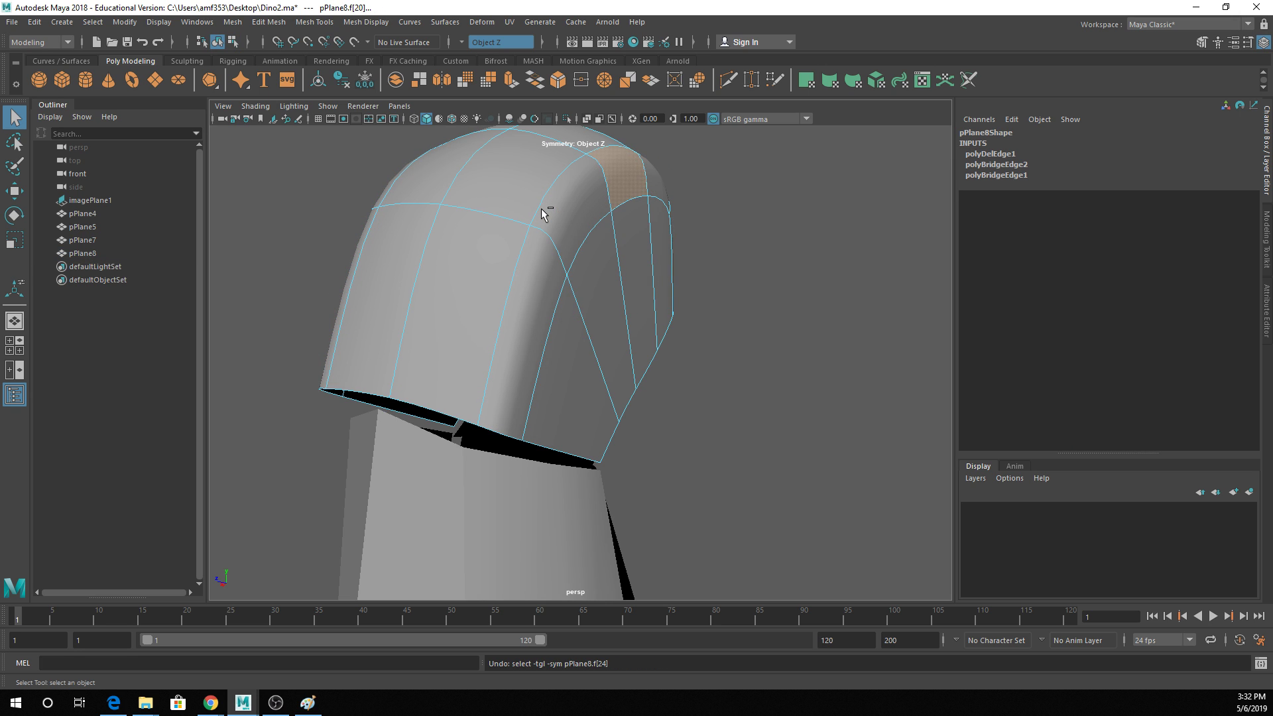
pyautogui.press('1')
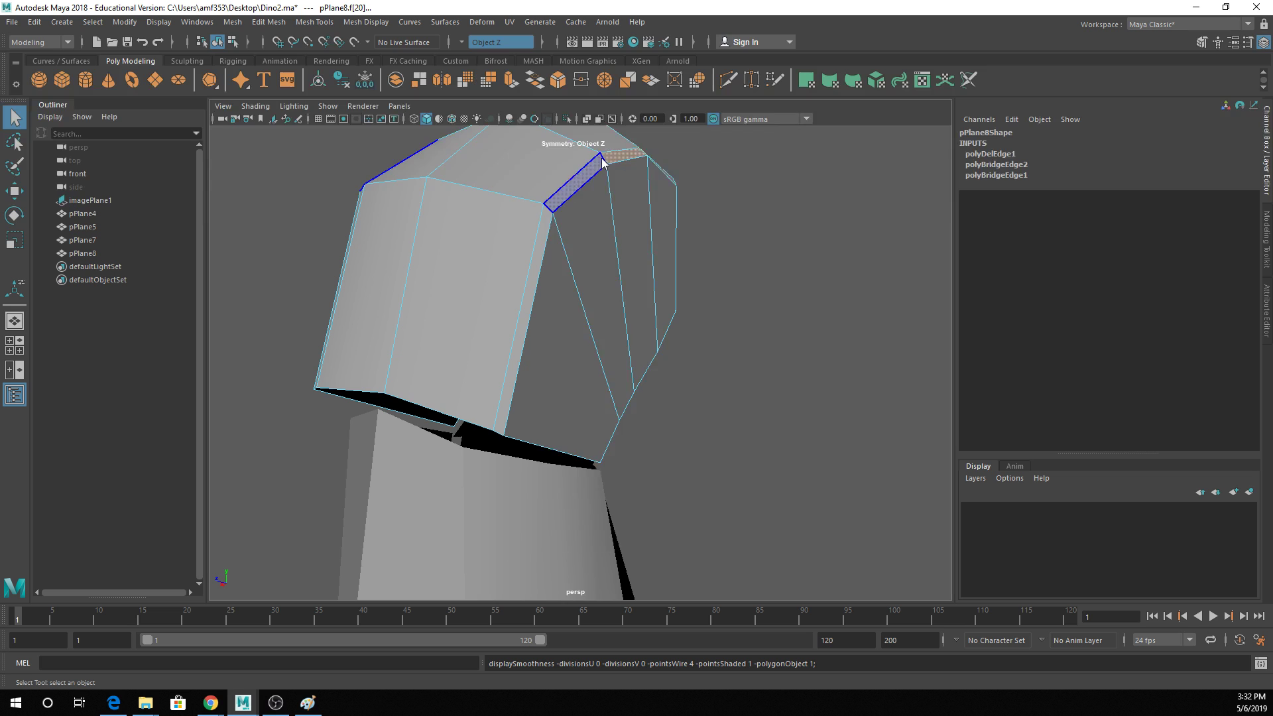
# Merge the paired vertices across the narrow seam strips, from the top of the head down to the neck end.
pyautogui.press('F9')
pyautogui.keyDown('shift'); pyautogui.click(608, 179); pyautogui.keyUp('shift')
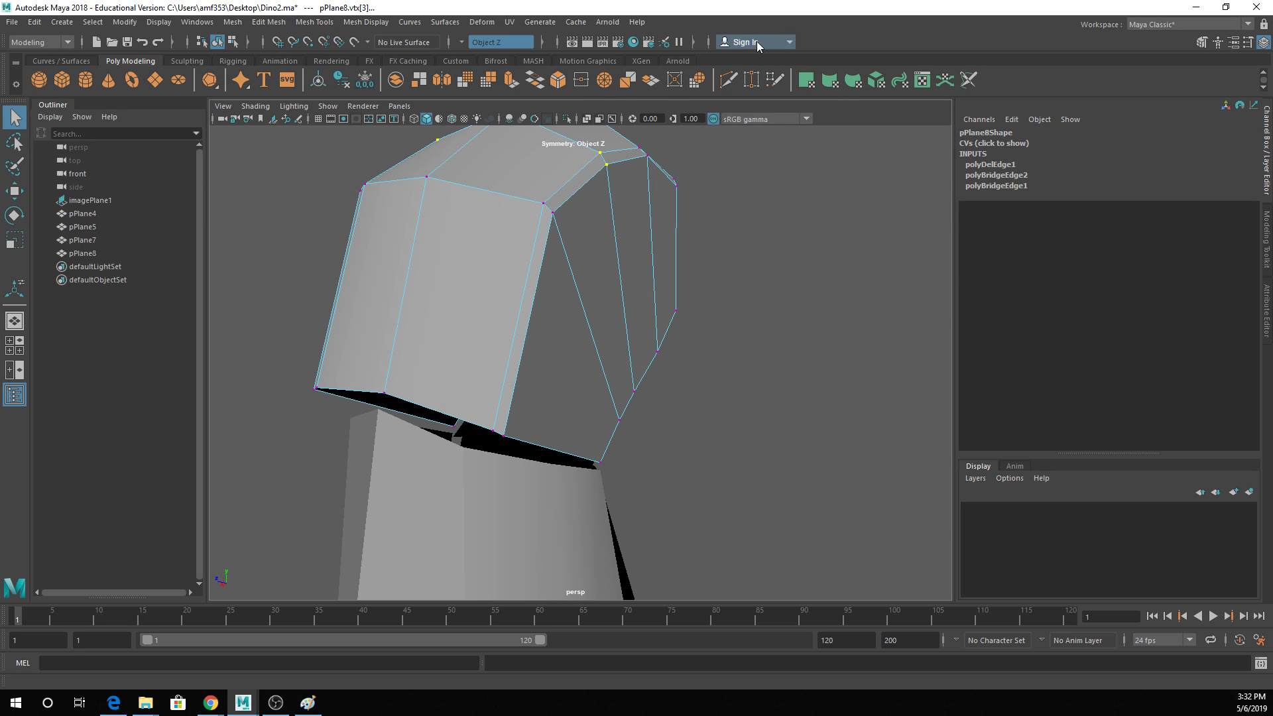
pyautogui.click(607, 82)
pyautogui.click(635, 160)
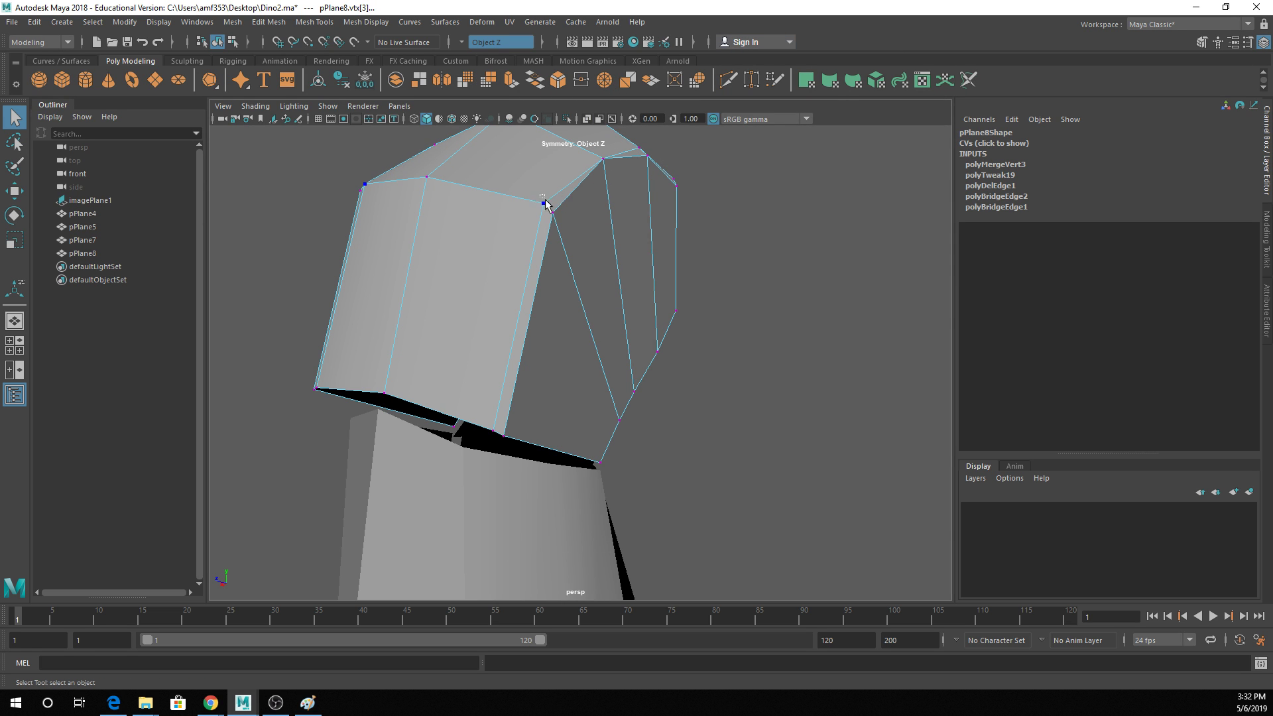
pyautogui.press('g')
pyautogui.moveTo(545, 200); pyautogui.dragTo(426, 317)
pyautogui.moveTo(431, 380); pyautogui.dragTo(431, 379)
pyautogui.press('g')
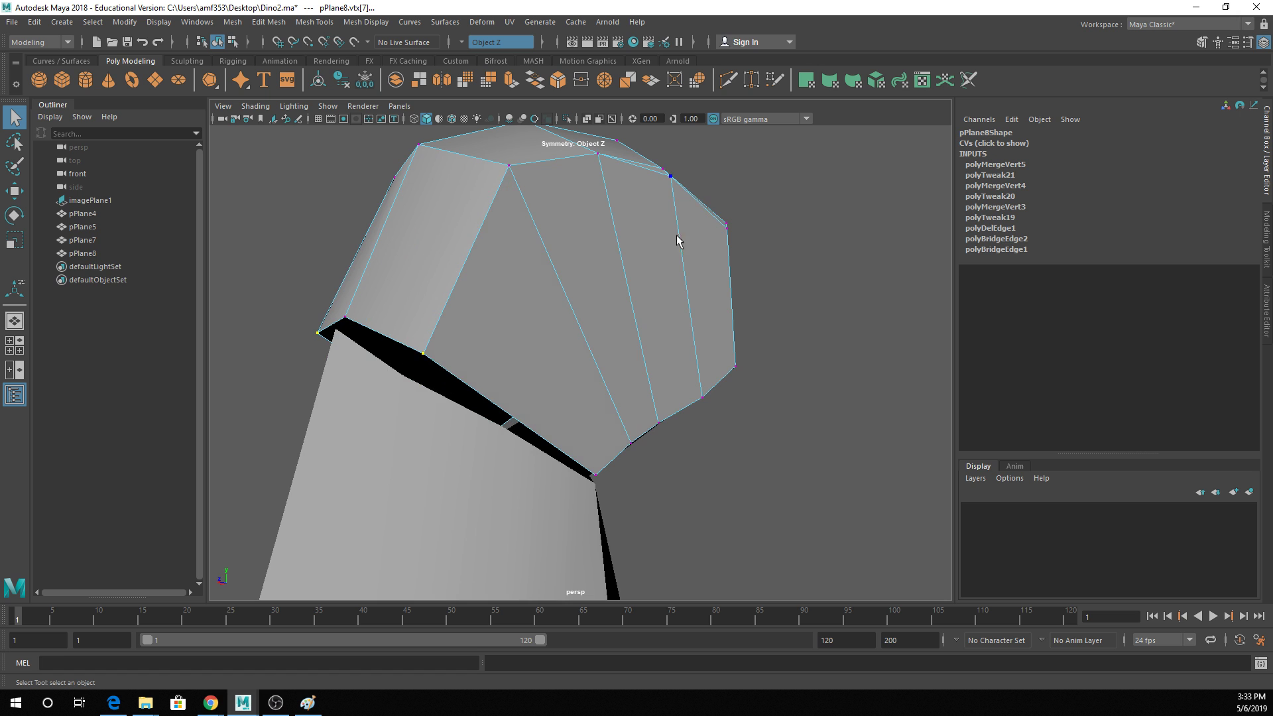
# Merge the remaining paired seam vertices along the head's upper edge and down to the lower snout corner.
pyautogui.keyDown('alt'); pyautogui.moveTo(676, 238); pyautogui.dragTo(576, 285); pyautogui.keyUp('alt')
pyautogui.moveTo(632, 232); pyautogui.dragTo(632, 232)
pyautogui.press('g')
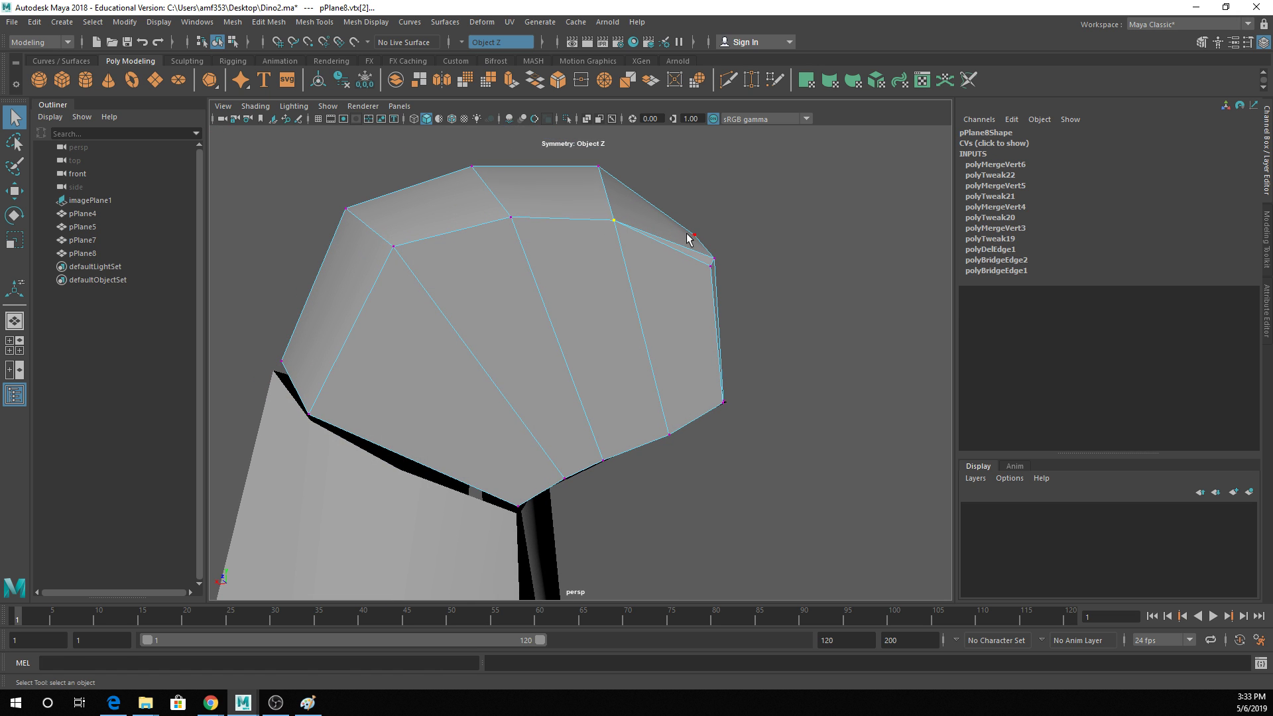
pyautogui.press('g')
pyautogui.moveTo(713, 263); pyautogui.dragTo(722, 376)
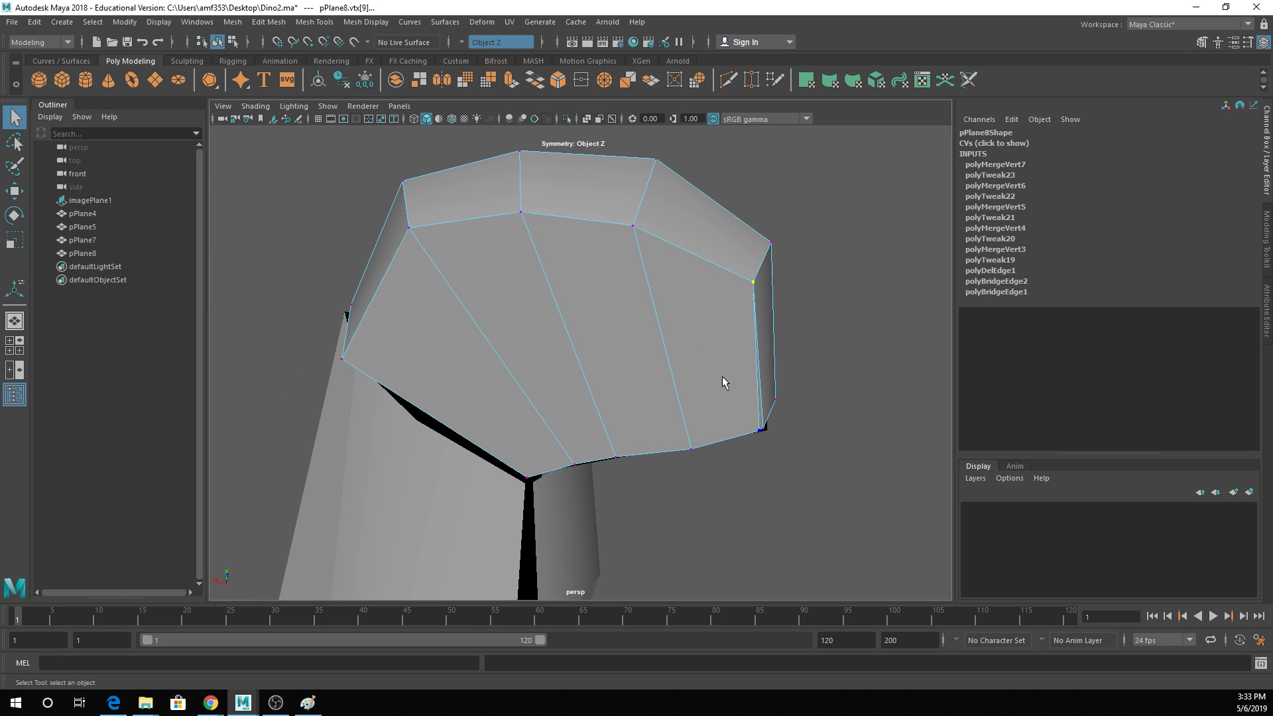
pyautogui.press('g')
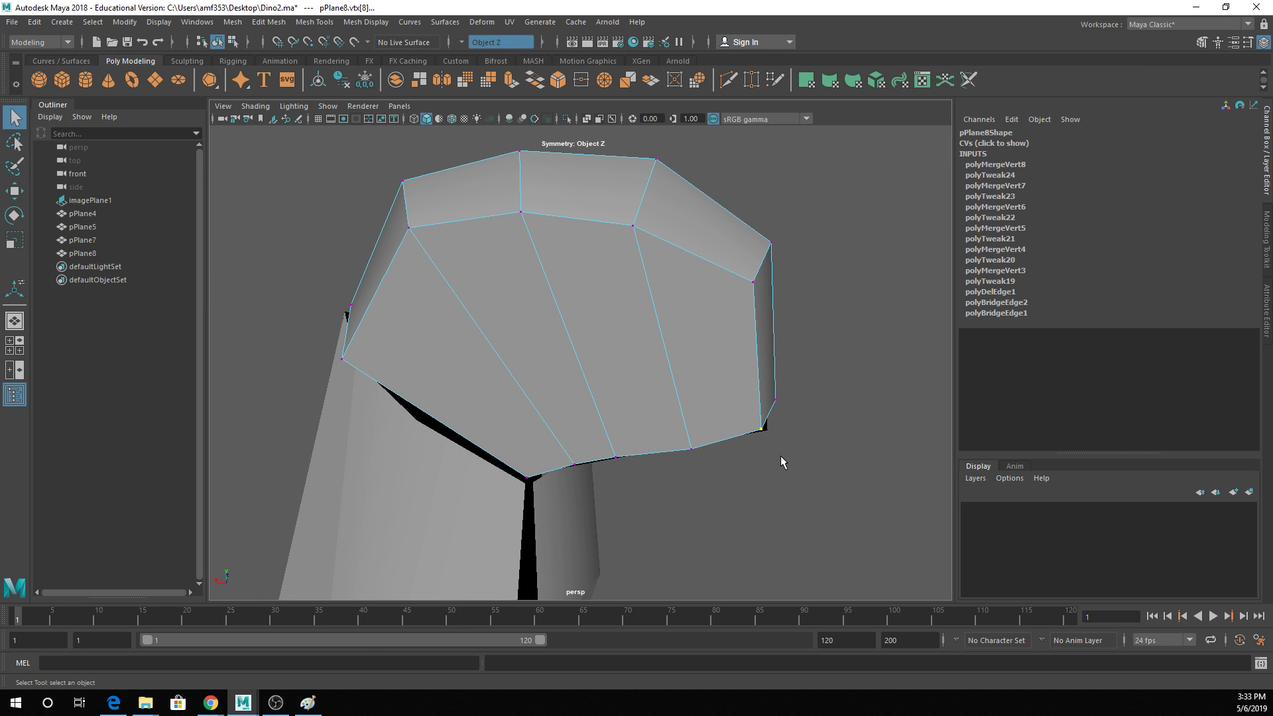
# Display the head as a smooth preview and examine its merged seams from the side.
pyautogui.moveTo(574, 292)
pyautogui.keyDown('alt'); pyautogui.mouseDown()
pyautogui.moveTo(713, 276)
pyautogui.moveTo(634, 249)
pyautogui.moveTo(577, 287)
pyautogui.mouseUp(); pyautogui.keyUp('alt')
pyautogui.keyDown('alt'); pyautogui.moveTo(543, 345); pyautogui.dragTo(388, 460); pyautogui.keyUp('alt')
pyautogui.keyDown('alt'); pyautogui.moveTo(721, 253); pyautogui.dragTo(636, 364); pyautogui.keyUp('alt')
pyautogui.press('3')
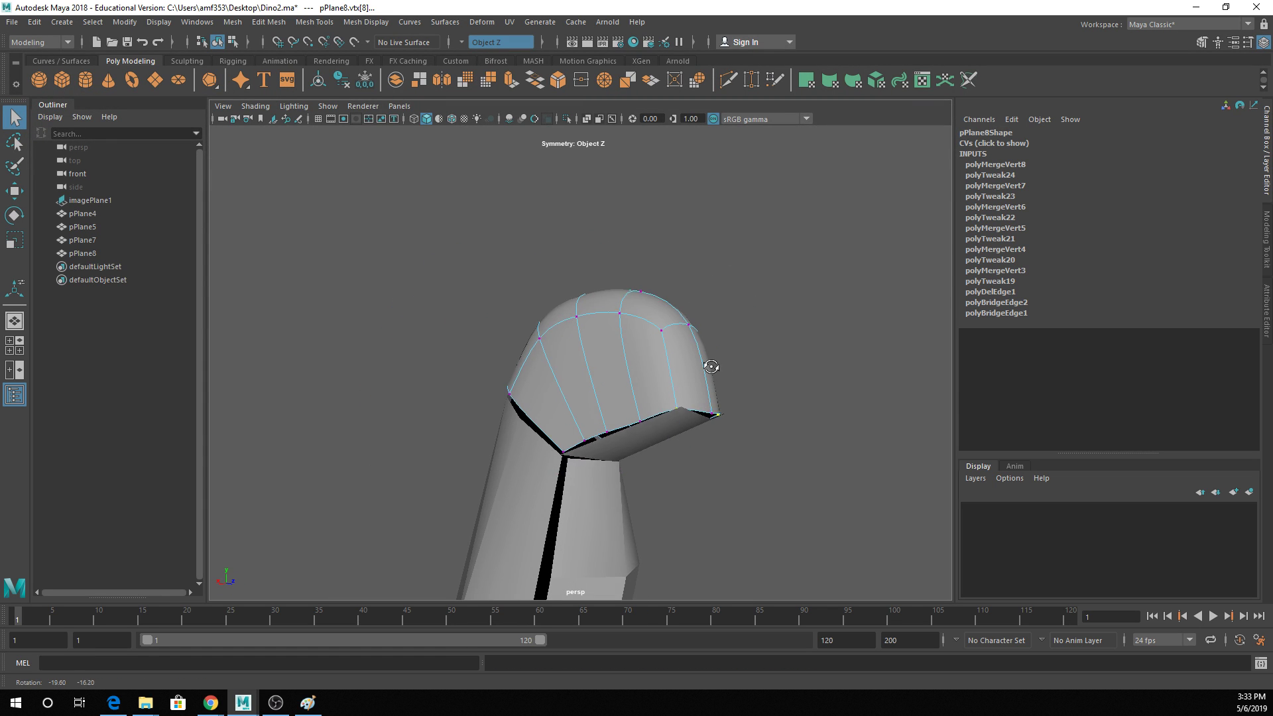
# Return the head to its unsmoothed display and combine it with the jaw underside piece into one mesh.
pyautogui.press('1')
pyautogui.moveTo(667, 335); pyautogui.dragTo(728, 298, button='right')
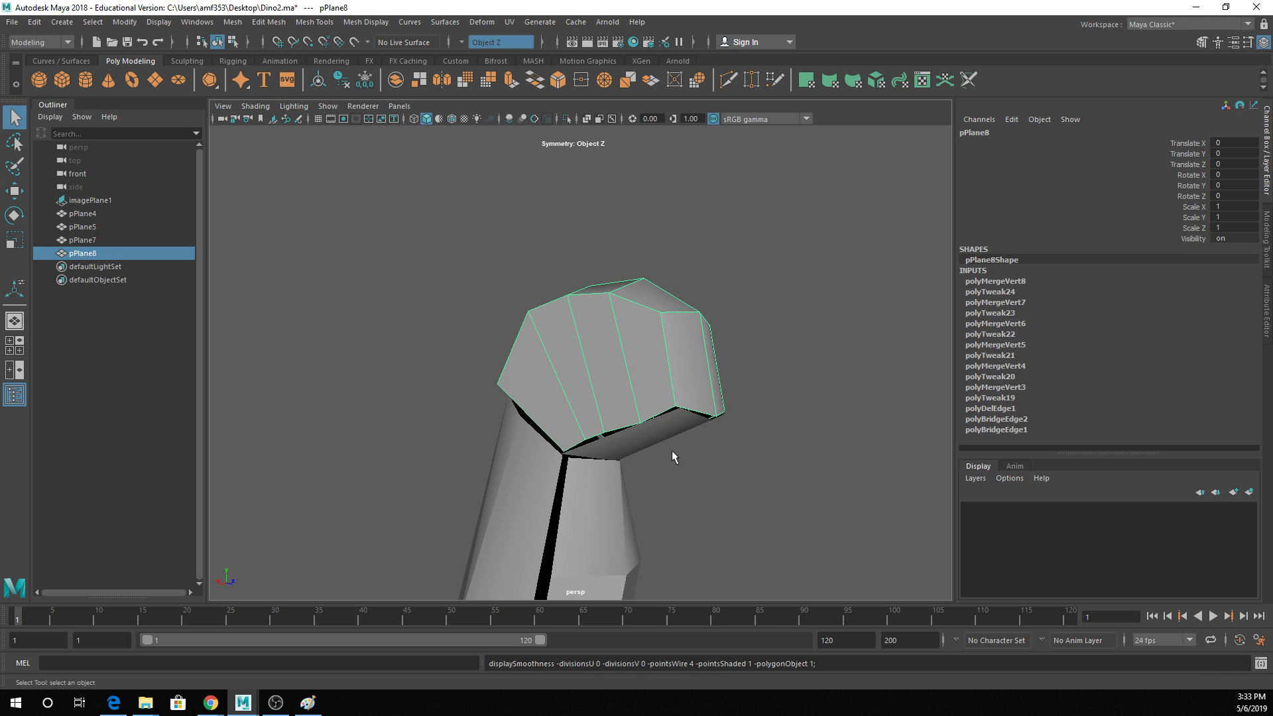
pyautogui.keyDown('shift'); pyautogui.click(660, 438); pyautogui.keyUp('shift')
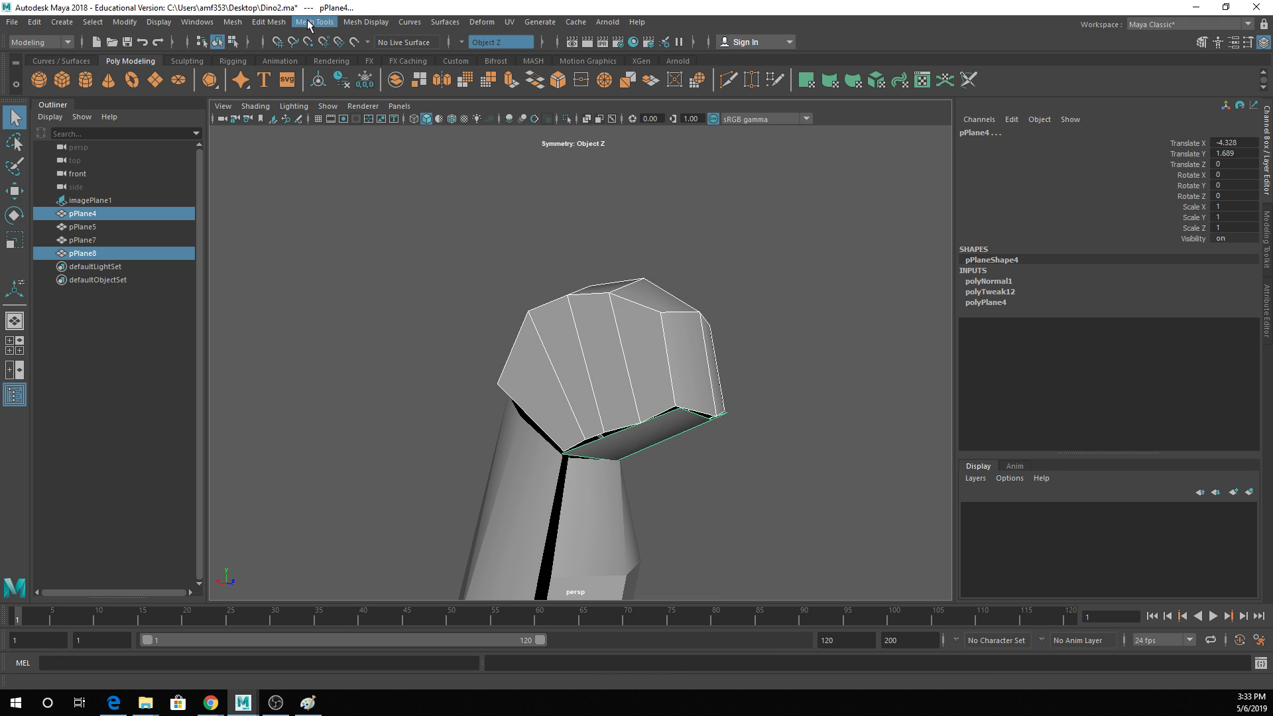
pyautogui.click(232, 22)
pyautogui.click(258, 69)
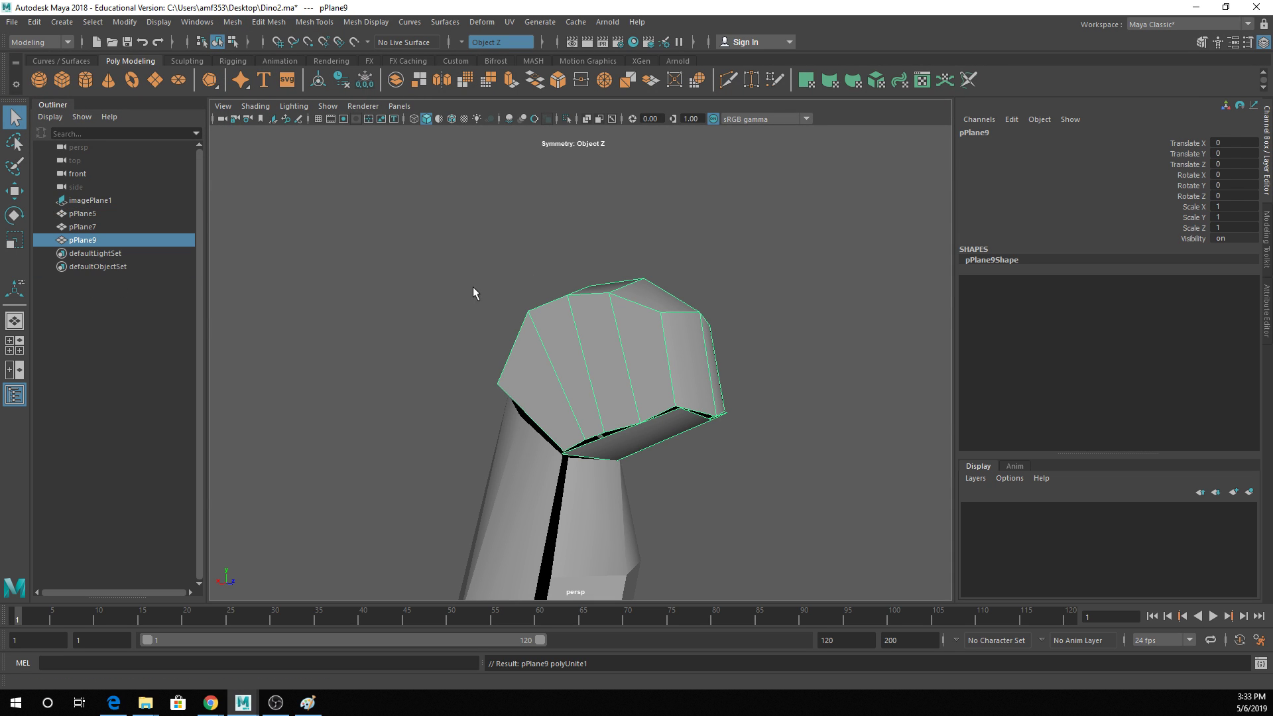
# Insert three edge loops across the jaw underside, in line with the vertices along the head's lower edge.
pyautogui.keyDown('alt'); pyautogui.moveTo(585, 349); pyautogui.dragTo(619, 330); pyautogui.keyUp('alt')
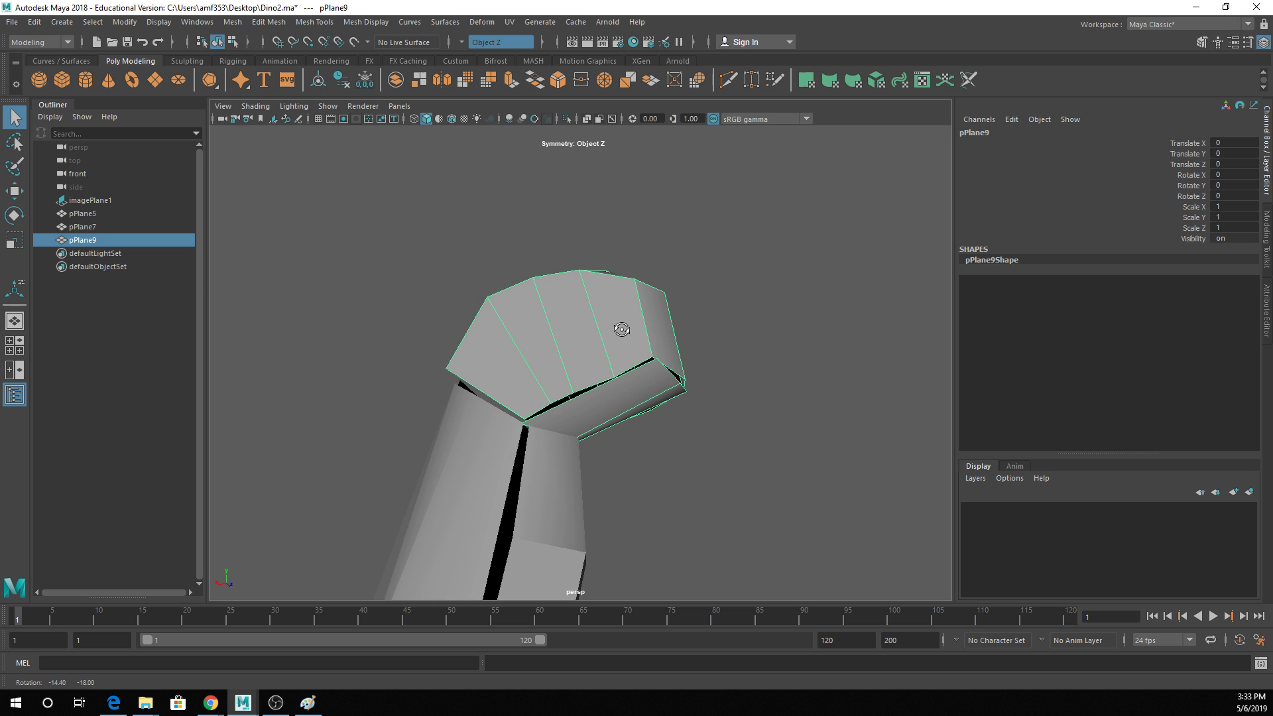
pyautogui.scroll(3, 614, 397)
pyautogui.keyDown('alt'); pyautogui.moveTo(615, 396); pyautogui.dragTo(603, 350); pyautogui.keyUp('alt')
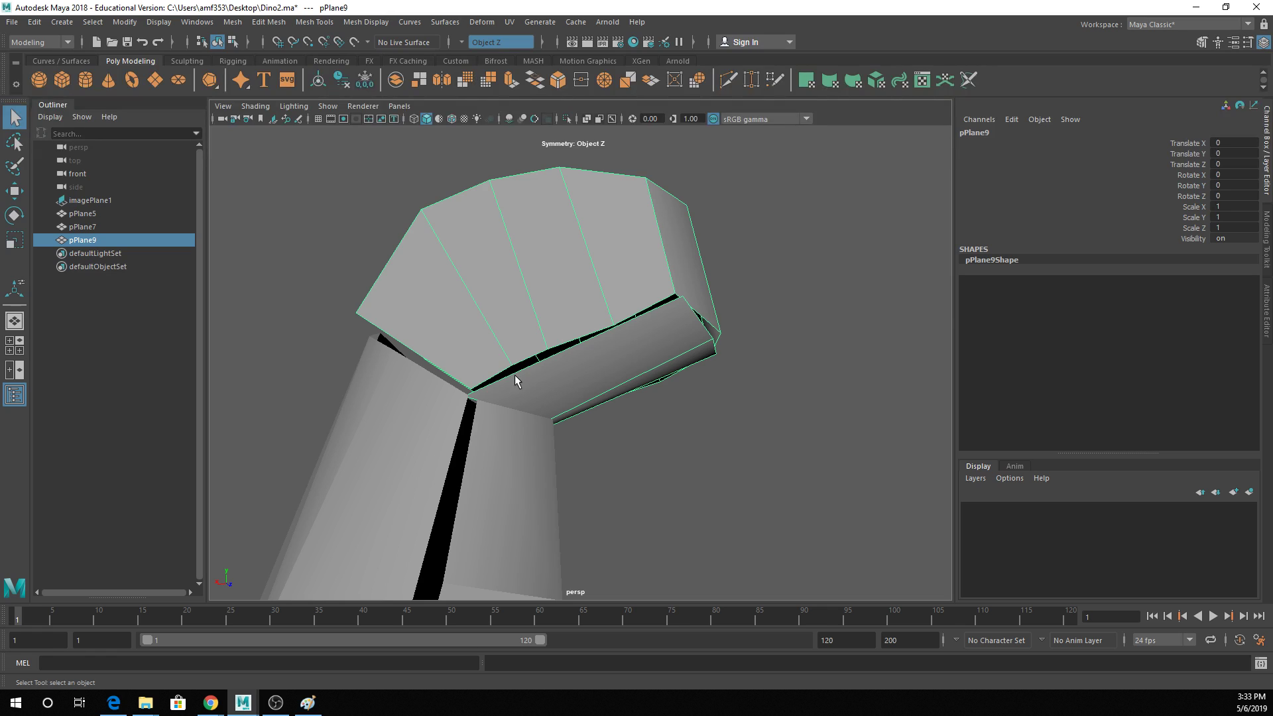
pyautogui.click(313, 21)
pyautogui.click(339, 122)
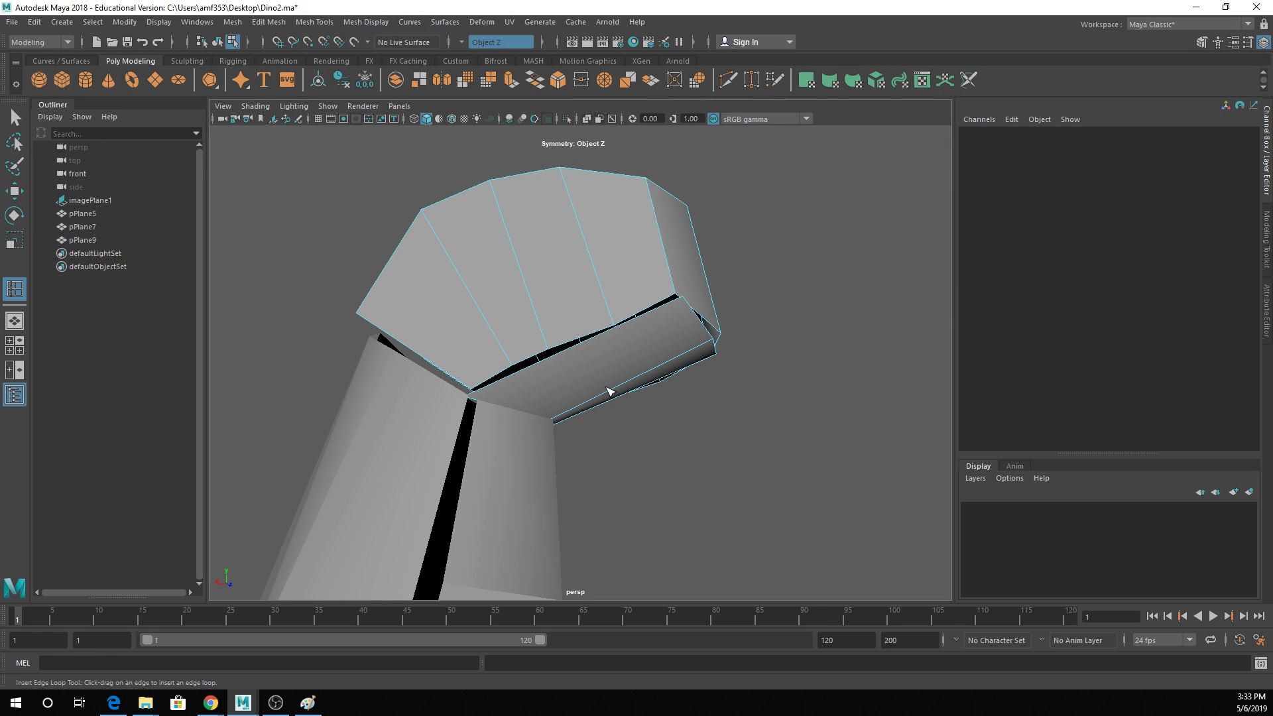
pyautogui.moveTo(610, 392); pyautogui.dragTo(660, 375)
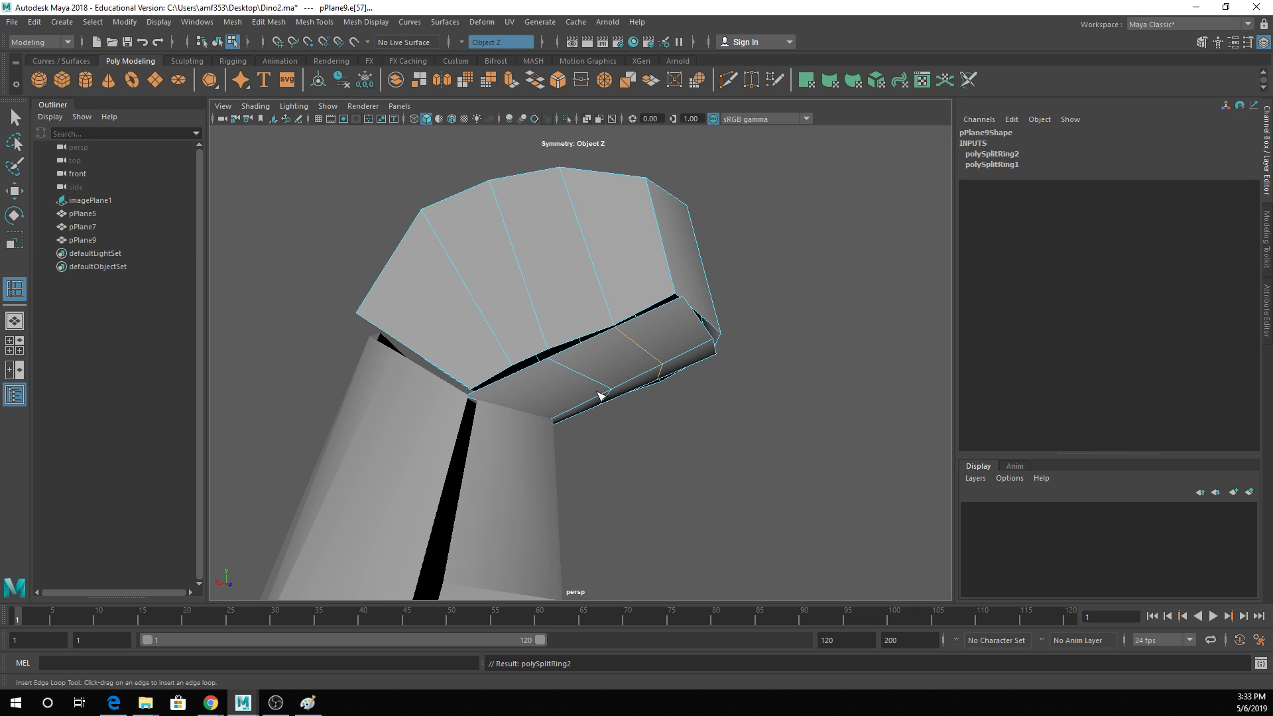
pyautogui.moveTo(579, 404)
pyautogui.mouseDown()
pyautogui.moveTo(572, 414)
pyautogui.moveTo(595, 405)
pyautogui.mouseUp()
pyautogui.press('q')
# Merge the paired vertices along the seam between the head's side and the jaw underside, from neck to snout.
pyautogui.moveTo(541, 318); pyautogui.dragTo(485, 328, button='right')
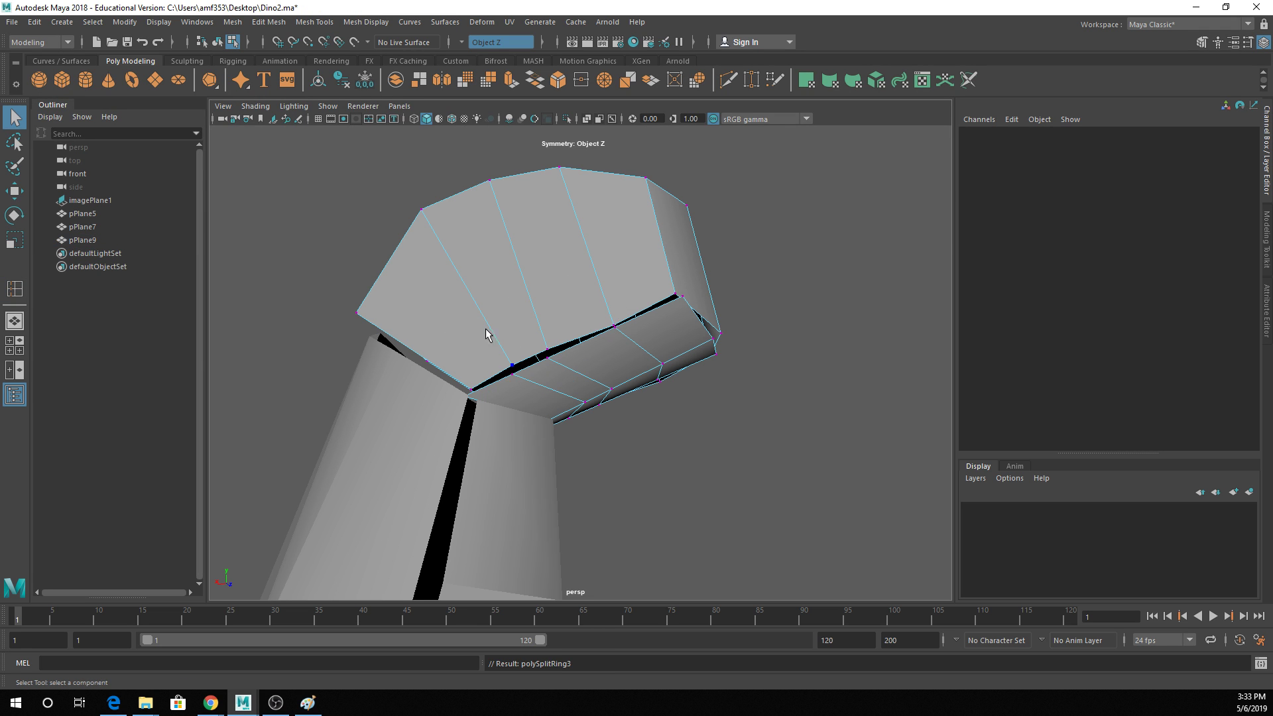
pyautogui.moveTo(454, 370)
pyautogui.mouseDown()
pyautogui.moveTo(481, 414)
pyautogui.moveTo(499, 399)
pyautogui.moveTo(464, 372)
pyautogui.mouseUp()
pyautogui.press('4')
pyautogui.click(605, 80)
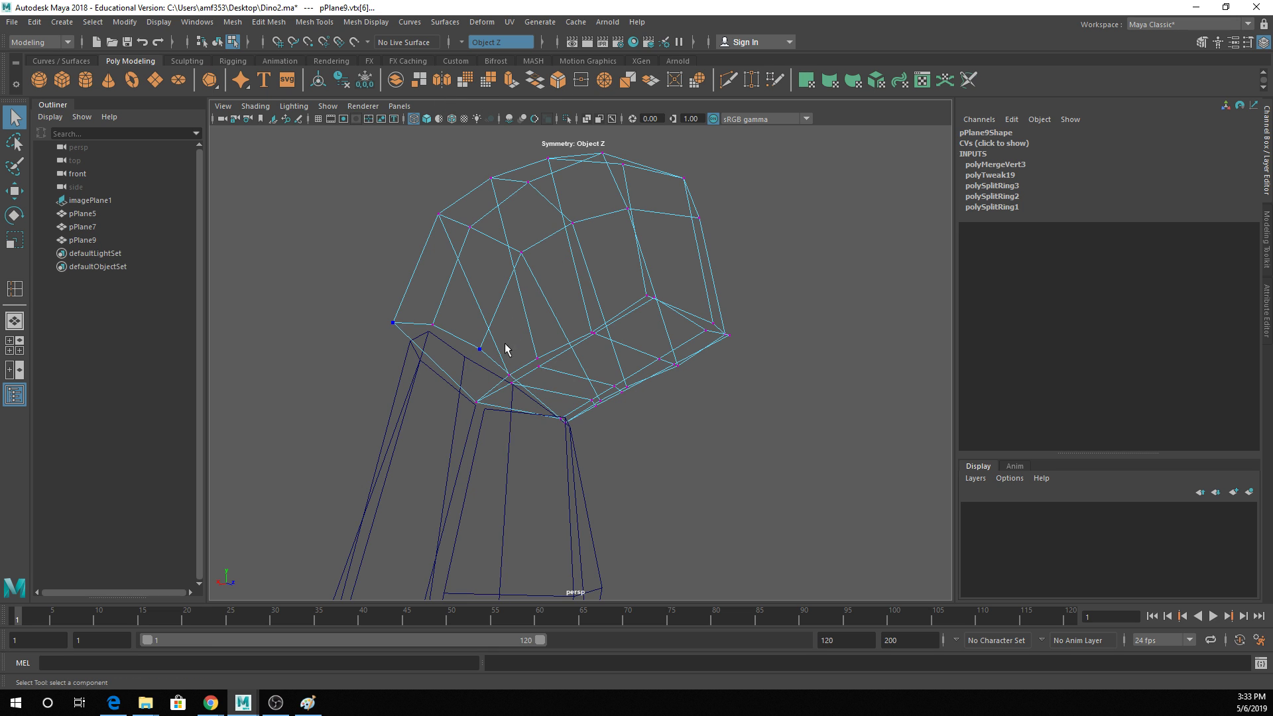
pyautogui.press('g')
pyautogui.moveTo(543, 381); pyautogui.dragTo(527, 355)
pyautogui.press('g')
pyautogui.moveTo(567, 301); pyautogui.dragTo(600, 335)
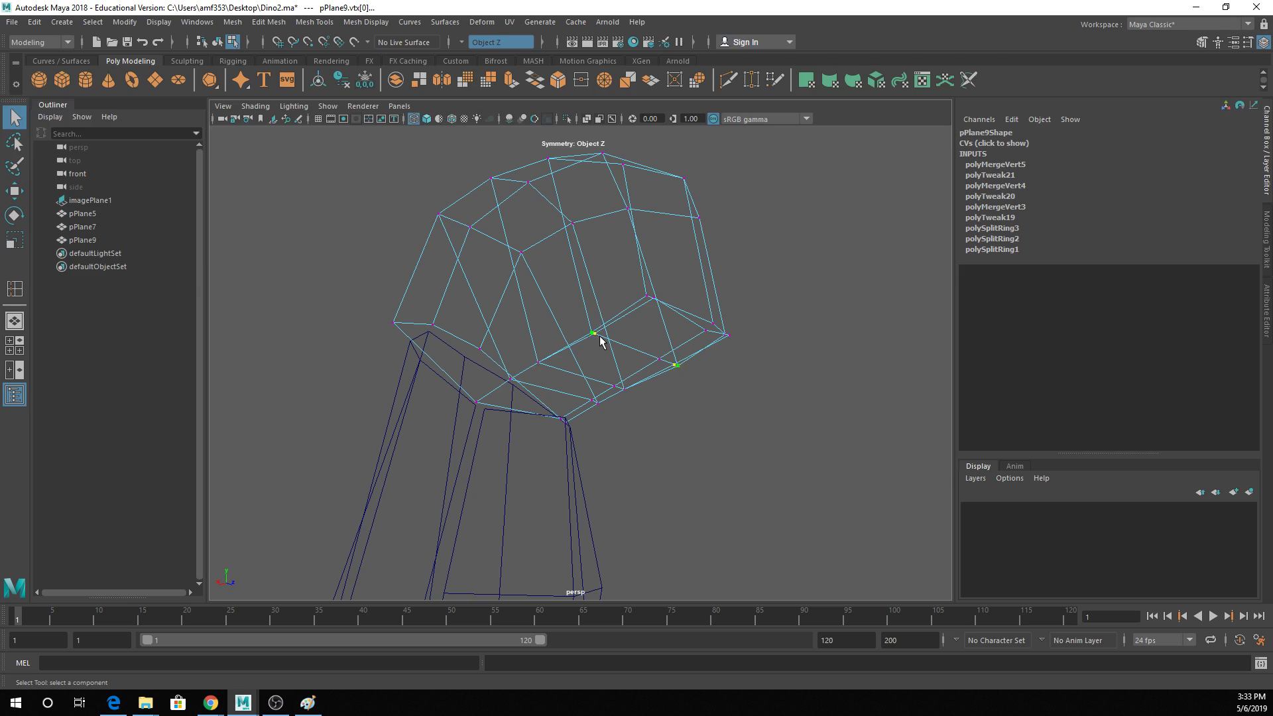
pyautogui.press('g')
pyautogui.press('g')
pyautogui.moveTo(700, 300); pyautogui.dragTo(709, 327)
pyautogui.press('g')
pyautogui.click(660, 309)
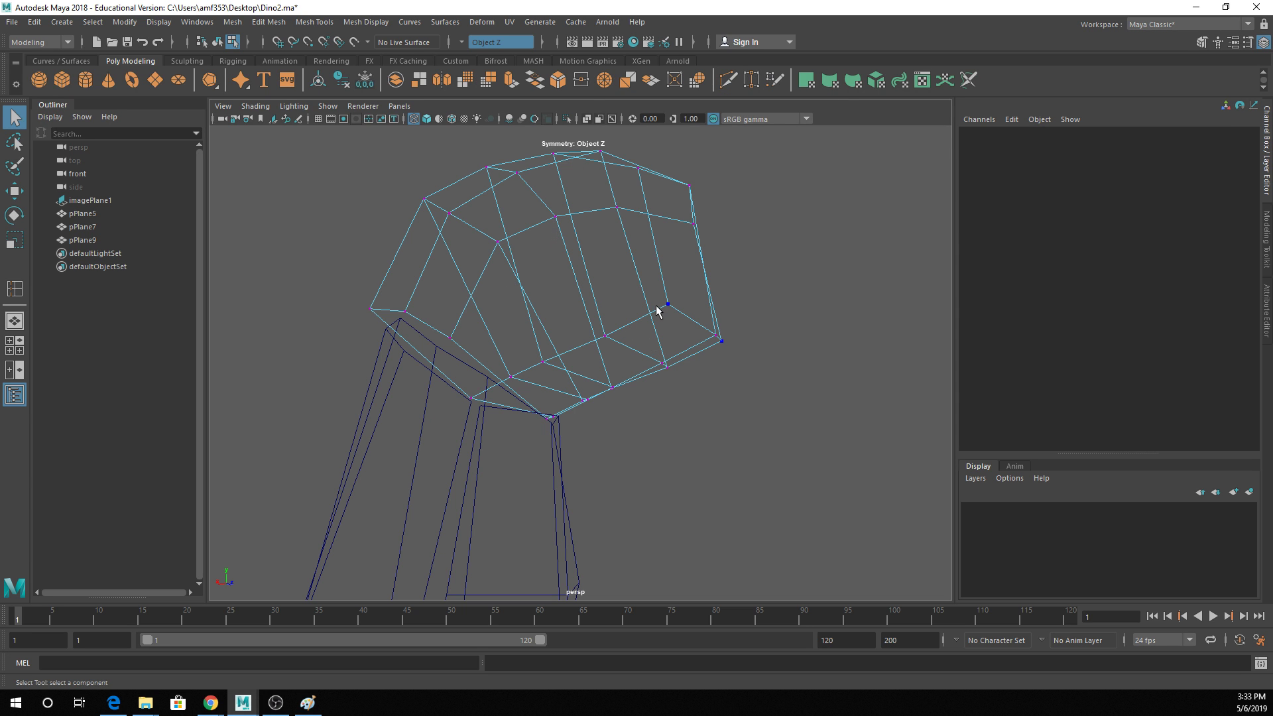
# Display the head as a smooth shaded preview in object mode and examine the merged jaw seam.
pyautogui.keyDown('alt'); pyautogui.moveTo(659, 312); pyautogui.dragTo(674, 199); pyautogui.keyUp('alt')
pyautogui.press('F8')
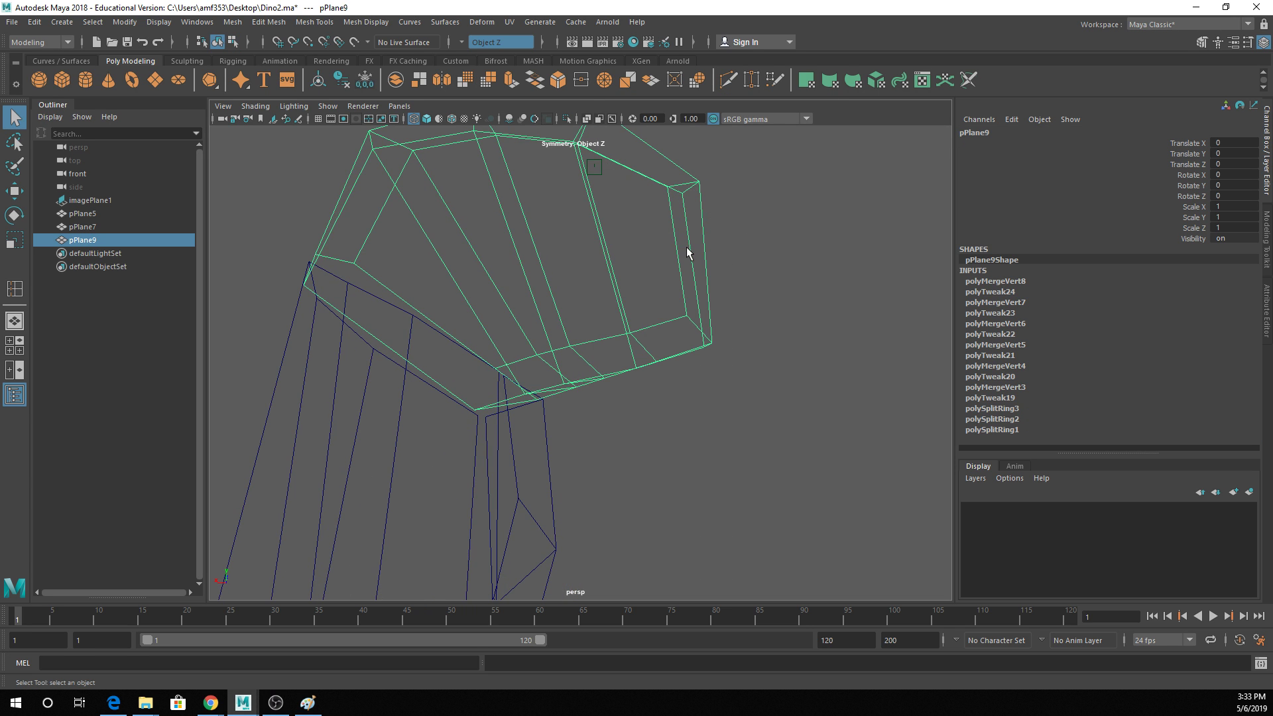
pyautogui.press('5')
pyautogui.press('3')
pyautogui.moveTo(677, 258)
pyautogui.keyDown('alt'); pyautogui.mouseDown()
pyautogui.moveTo(464, 253)
pyautogui.moveTo(662, 239)
pyautogui.moveTo(744, 248)
pyautogui.mouseUp(); pyautogui.keyUp('alt')
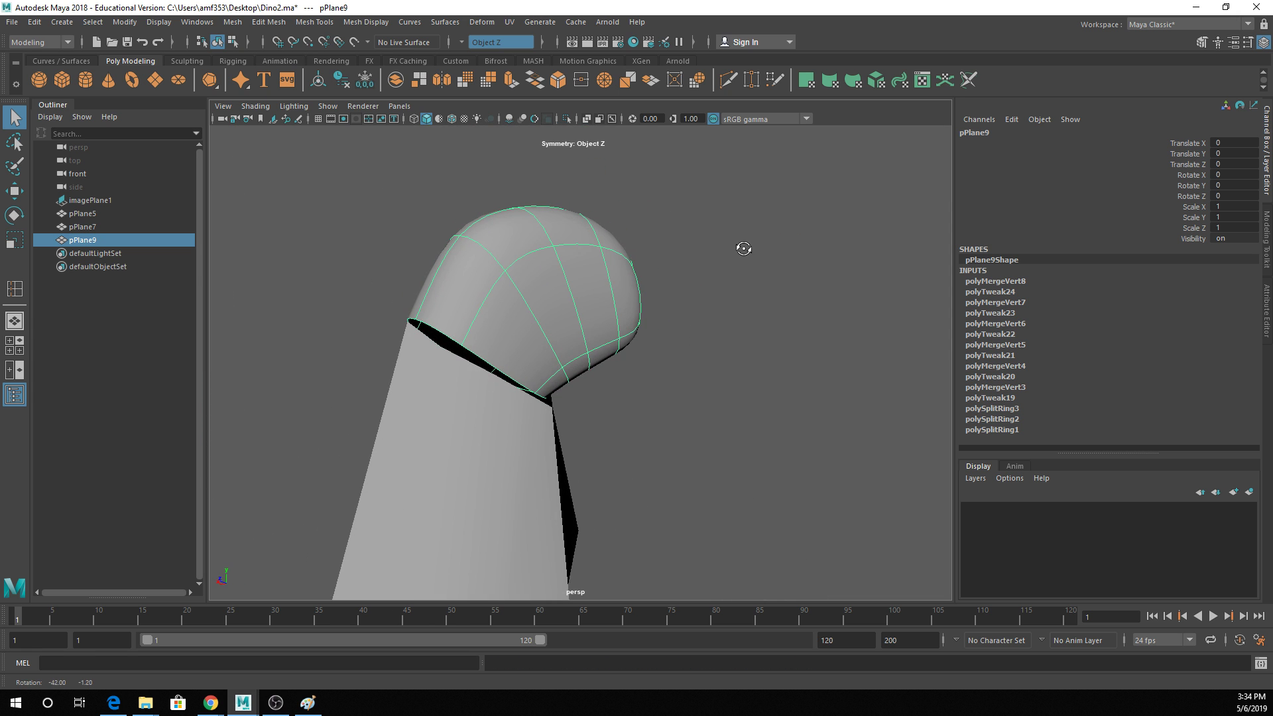
# Insert a lengthwise edge loop along the side of the unsmoothed head and move it outward to round the cheeks.
pyautogui.click(498, 434)
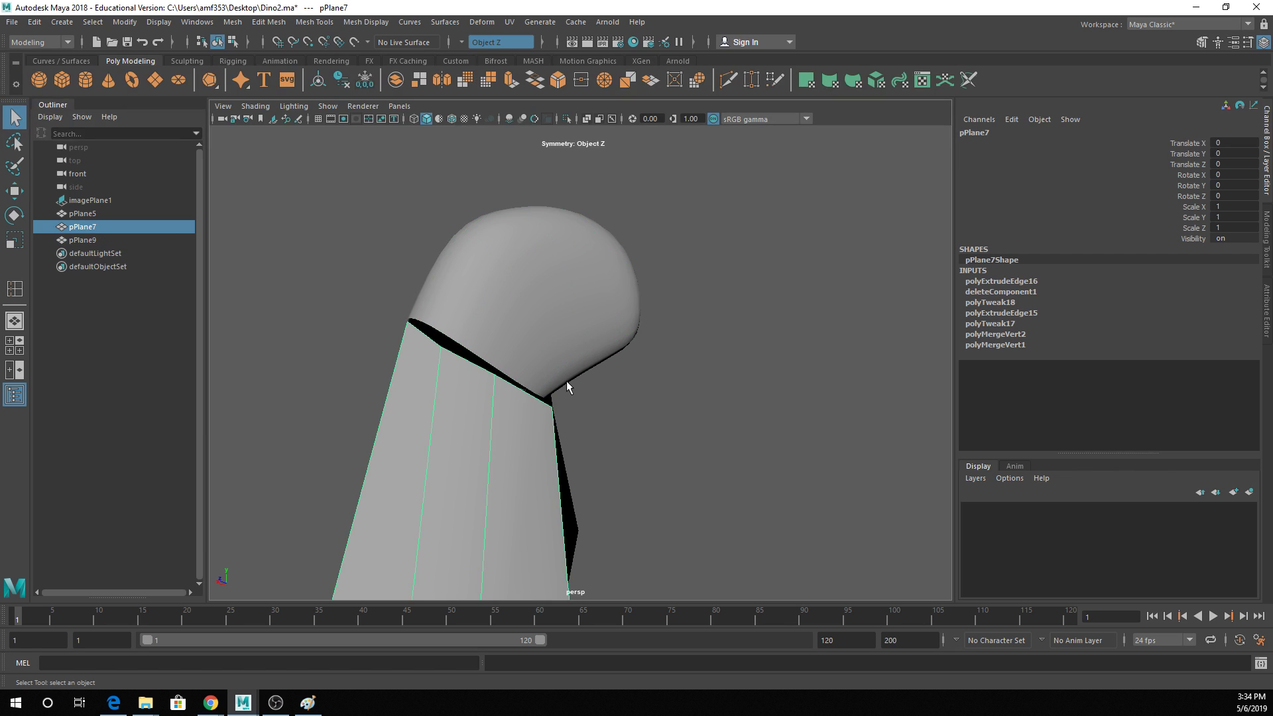
pyautogui.keyDown('shift'); pyautogui.click(547, 336); pyautogui.keyUp('shift')
pyautogui.press('1')
pyautogui.keyDown('alt'); pyautogui.moveTo(594, 408); pyautogui.dragTo(527, 308); pyautogui.keyUp('alt')
pyautogui.keyDown('alt'); pyautogui.moveTo(563, 260); pyautogui.dragTo(527, 314); pyautogui.keyUp('alt')
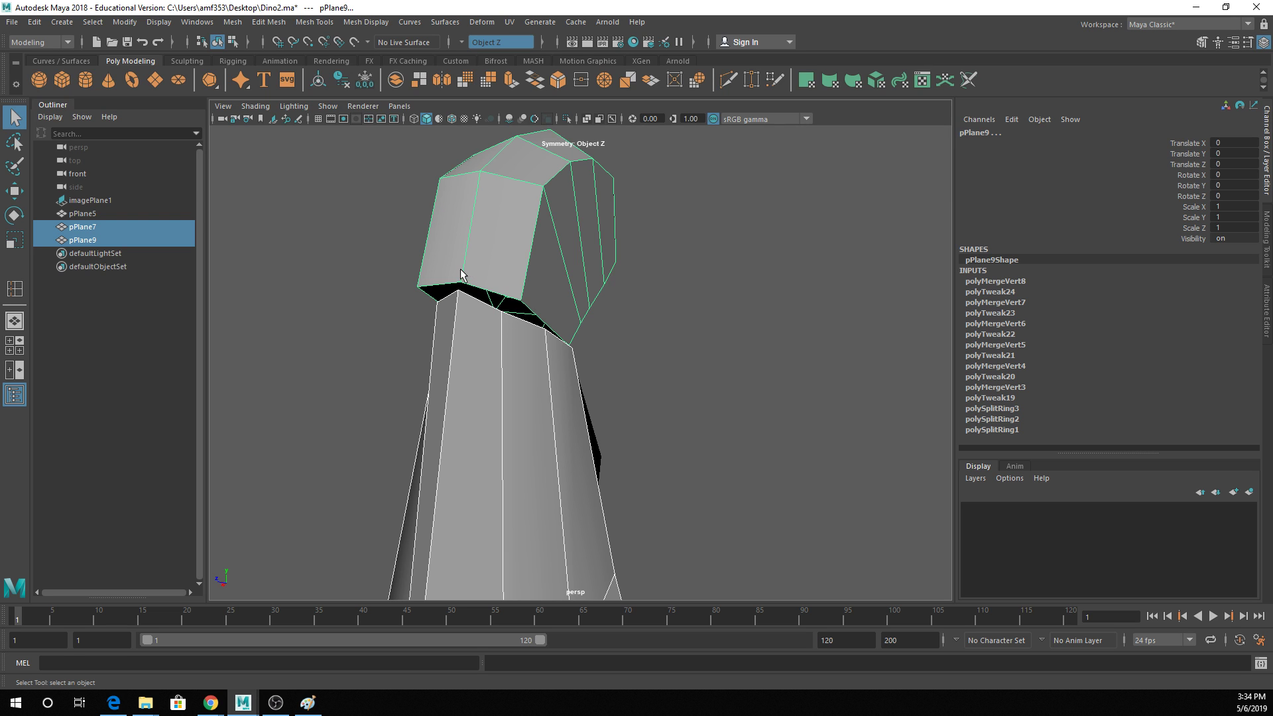
pyautogui.keyDown('alt'); pyautogui.moveTo(538, 282); pyautogui.dragTo(538, 341); pyautogui.keyUp('alt')
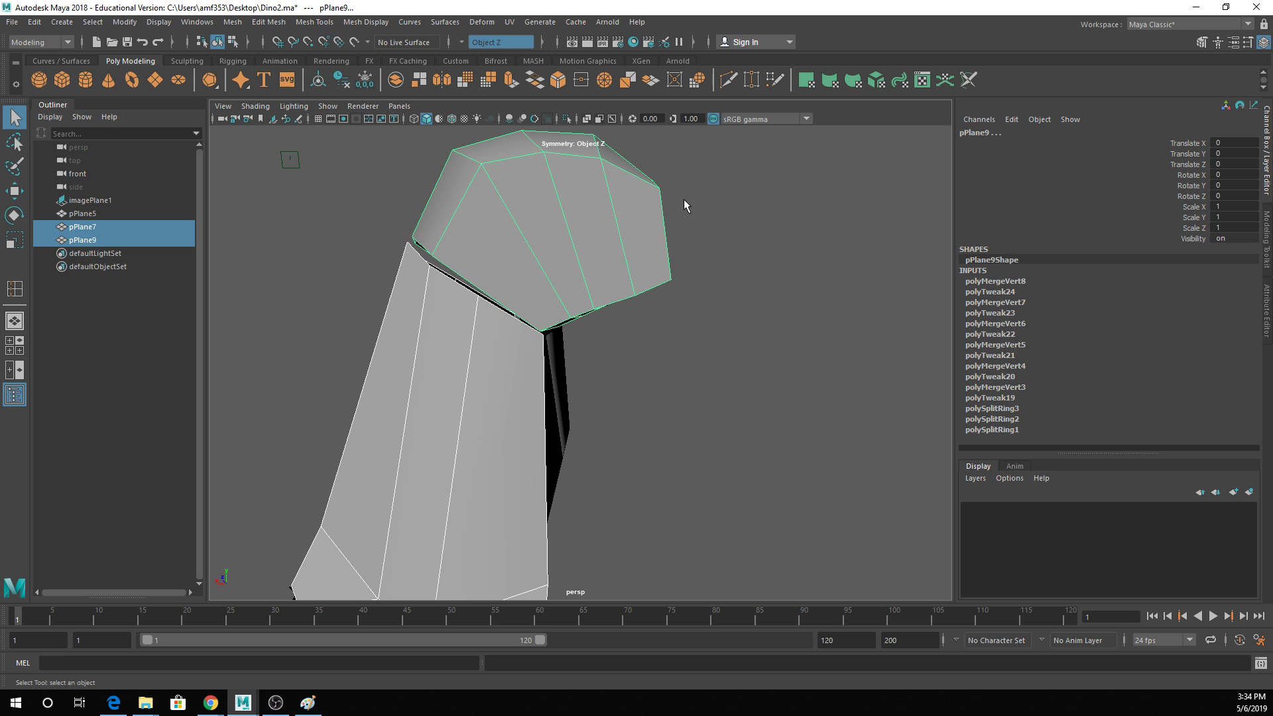
pyautogui.click(267, 22)
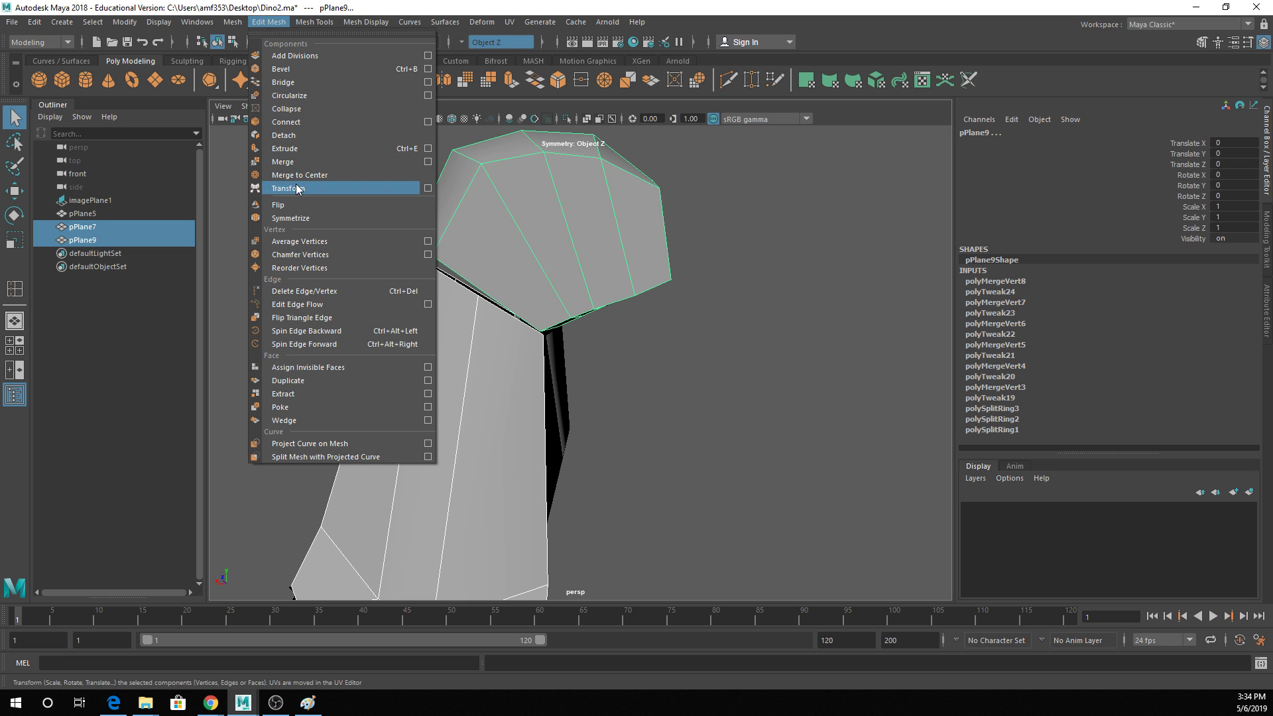
pyautogui.click(331, 124)
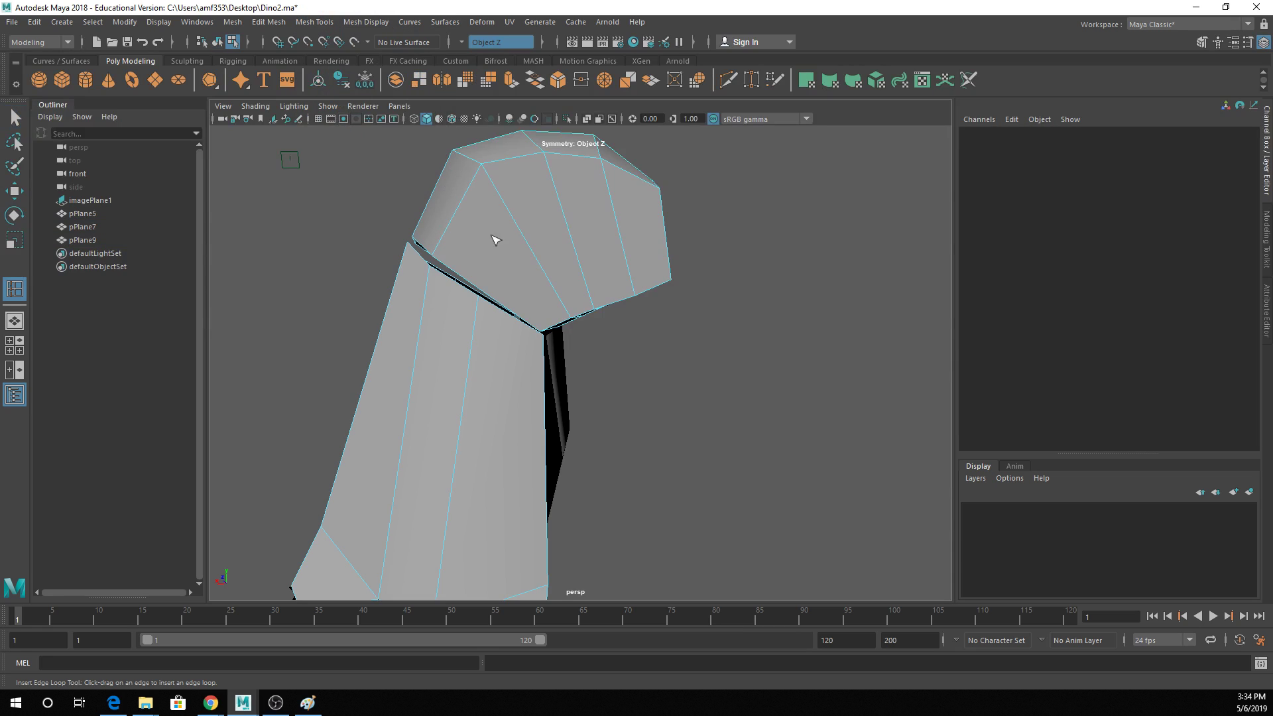
pyautogui.click(530, 246)
pyautogui.press('w')
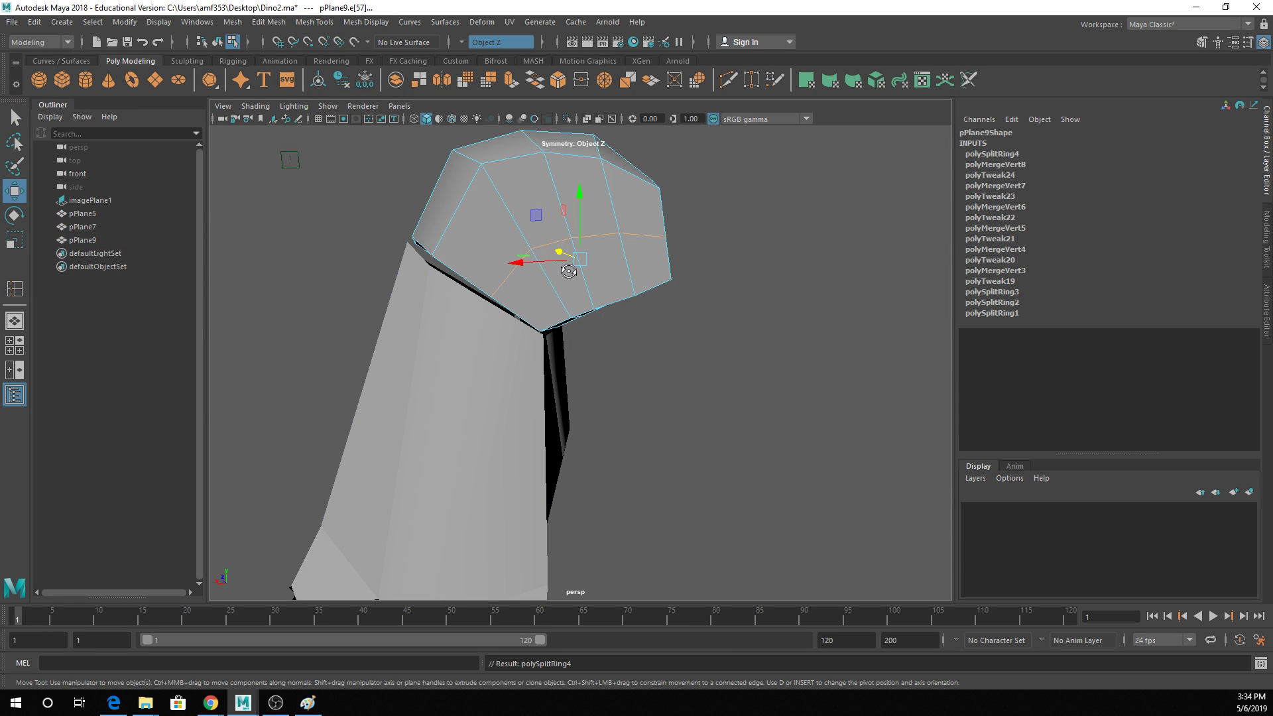
pyautogui.keyDown('alt'); pyautogui.moveTo(531, 250); pyautogui.dragTo(605, 245); pyautogui.keyUp('alt')
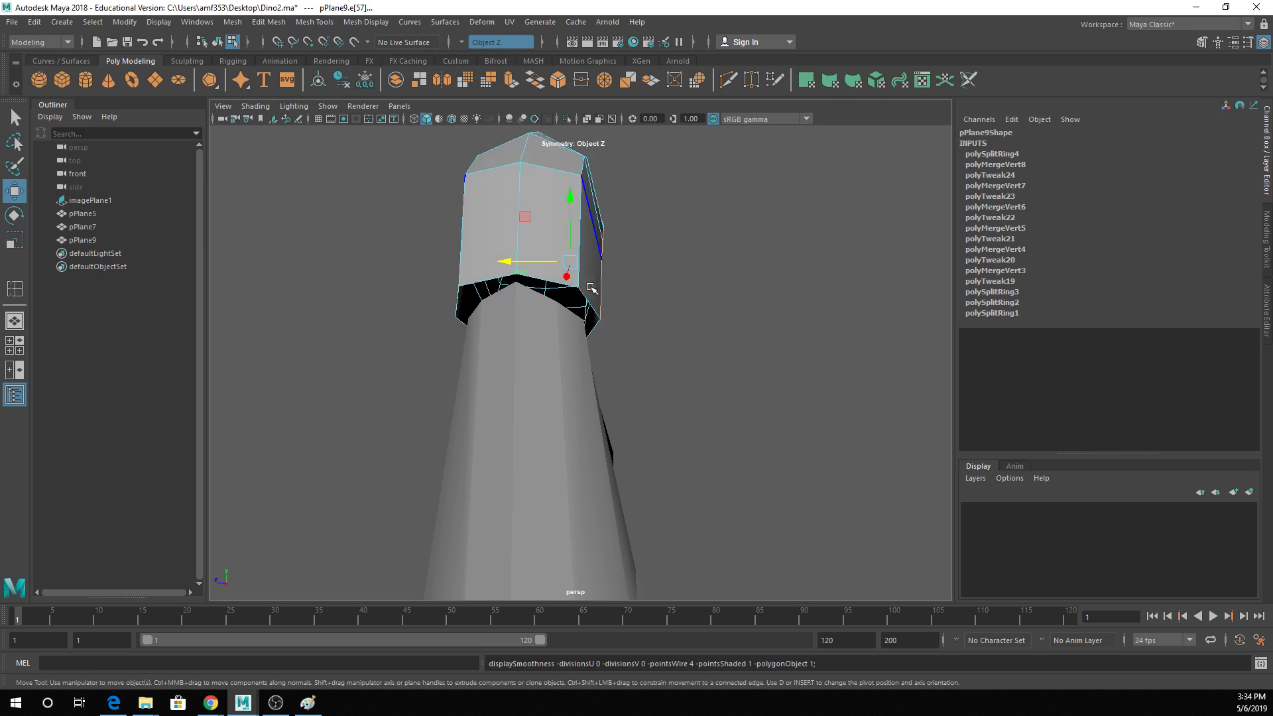
pyautogui.keyDown('alt'); pyautogui.moveTo(590, 288); pyautogui.dragTo(506, 284); pyautogui.keyUp('alt')
# Combine the head with the neck and back body piece and delete the combined mesh's history.
pyautogui.press('q')
pyautogui.click(551, 398)
pyautogui.moveTo(531, 295); pyautogui.dragTo(578, 238, button='right')
pyautogui.keyDown('shift'); pyautogui.click(437, 340); pyautogui.keyUp('shift')
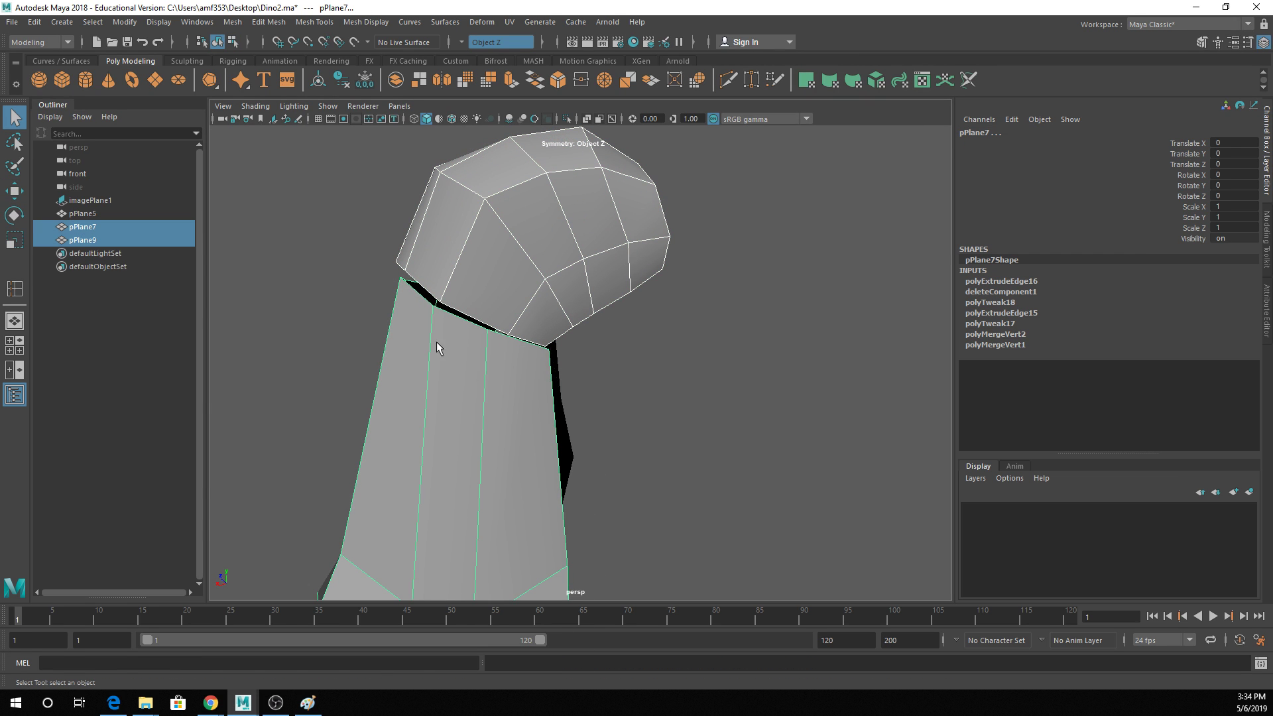
pyautogui.click(243, 26)
pyautogui.click(269, 78)
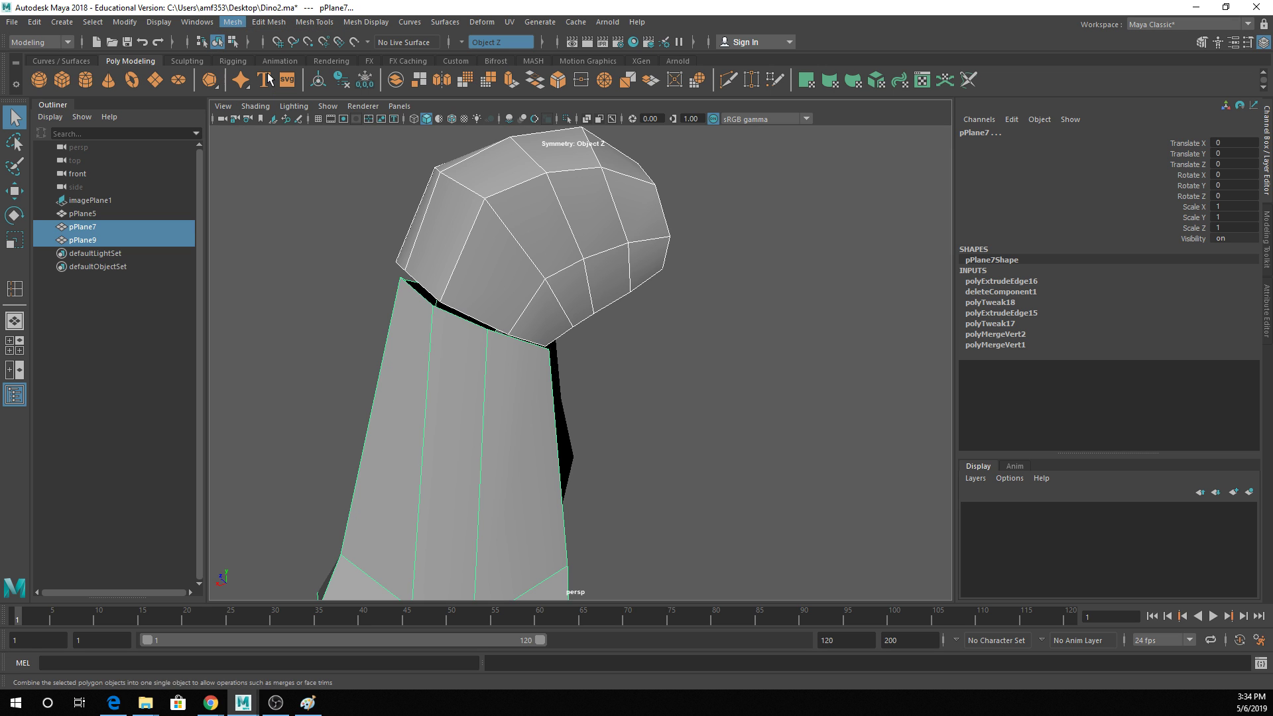
pyautogui.hotkey('alt', 'shift', 'd')
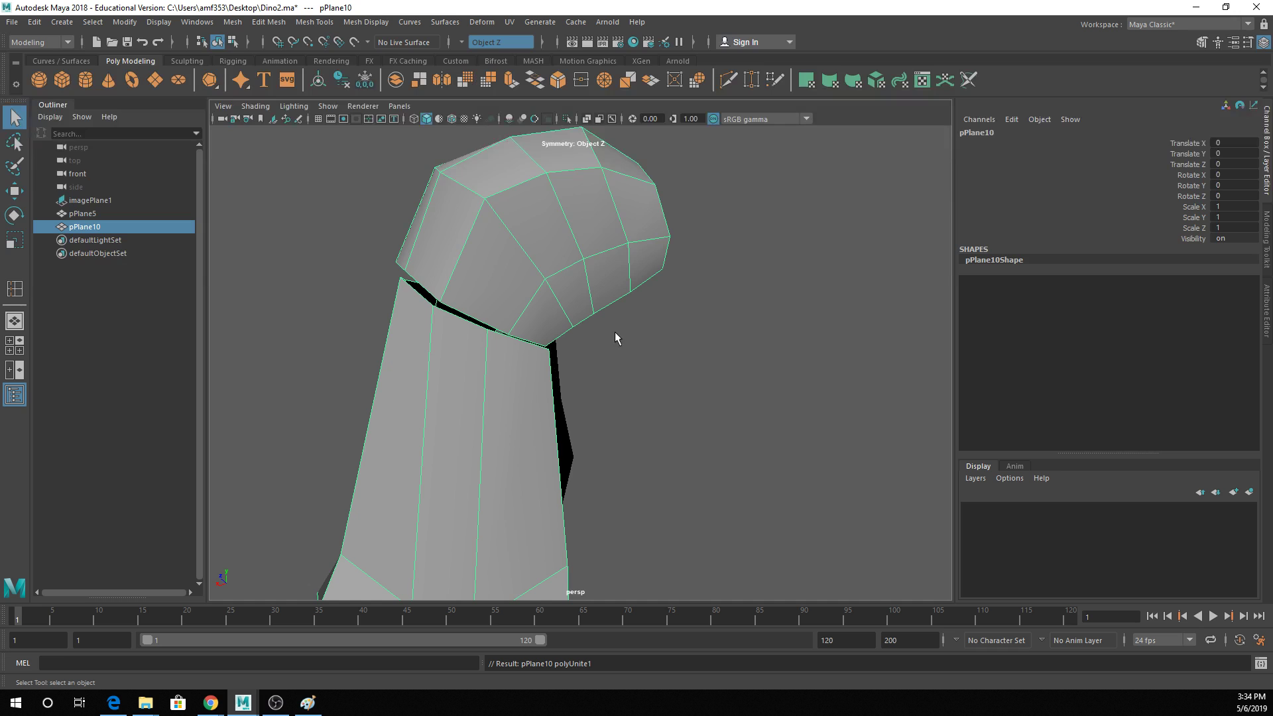
# Merge the paired vertices along the seam between the head and the neck.
pyautogui.moveTo(416, 243); pyautogui.dragTo(372, 256, button='right')
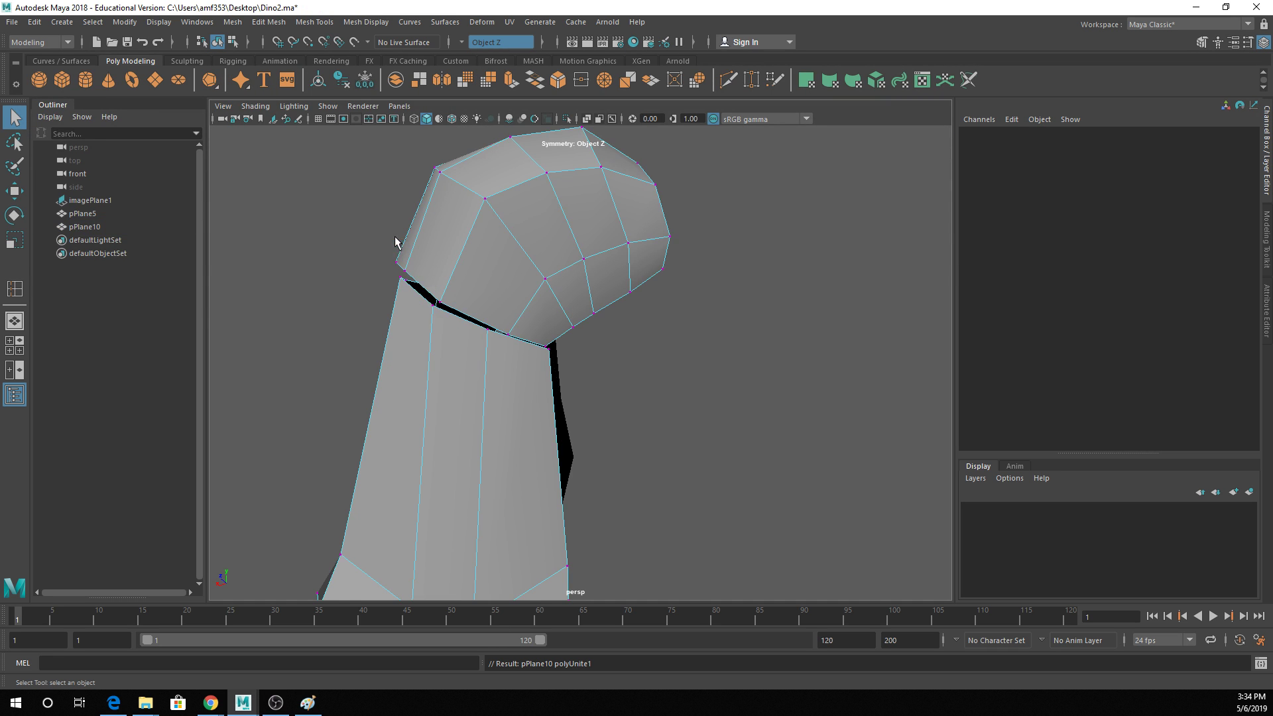
pyautogui.keyDown('alt'); pyautogui.moveTo(395, 246); pyautogui.dragTo(393, 253); pyautogui.keyUp('alt')
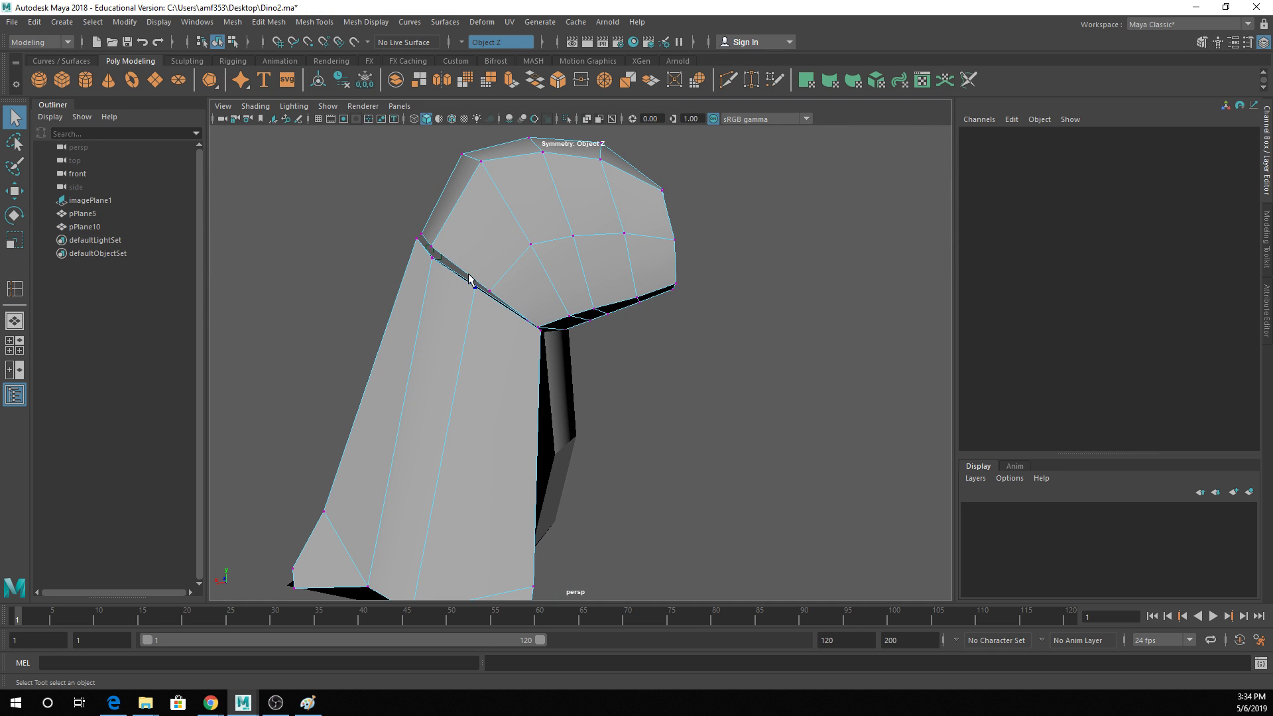
pyautogui.press('space')
pyautogui.press('space')
pyautogui.moveTo(425, 249); pyautogui.dragTo(491, 293)
# Compare the model with the reference image, return to object mode and examine the joined head and body all round.
pyautogui.keyDown('alt'); pyautogui.moveTo(540, 360); pyautogui.dragTo(668, 330); pyautogui.keyUp('alt')
pyautogui.press('space')
pyautogui.scroll(2, 630, 304)
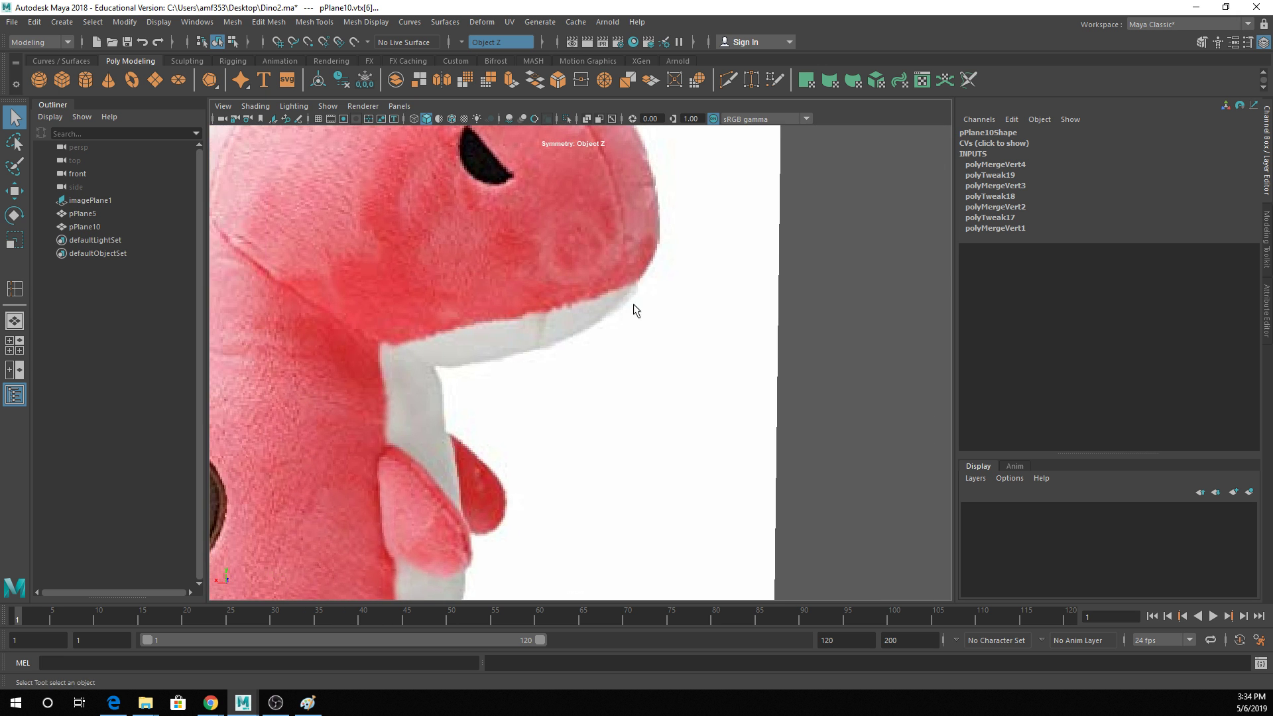
pyautogui.scroll(-3, 634, 303)
pyautogui.press('space')
pyautogui.press('space')
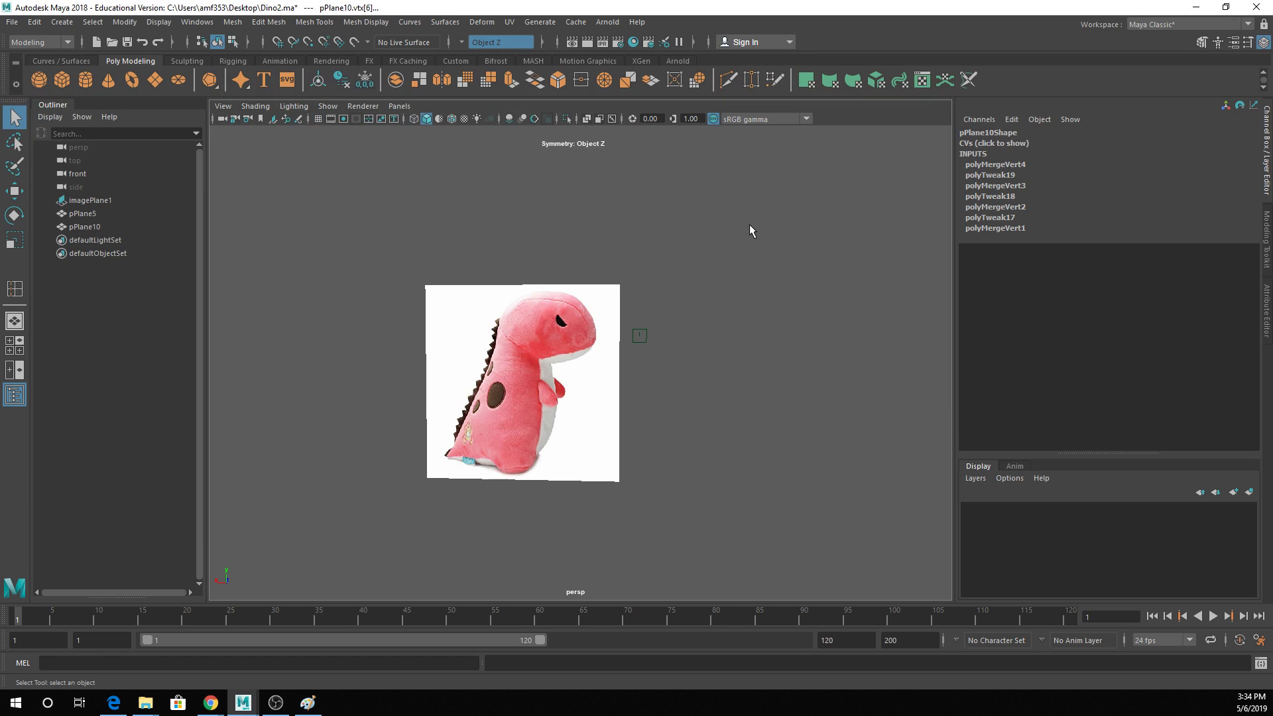
pyautogui.press('space')
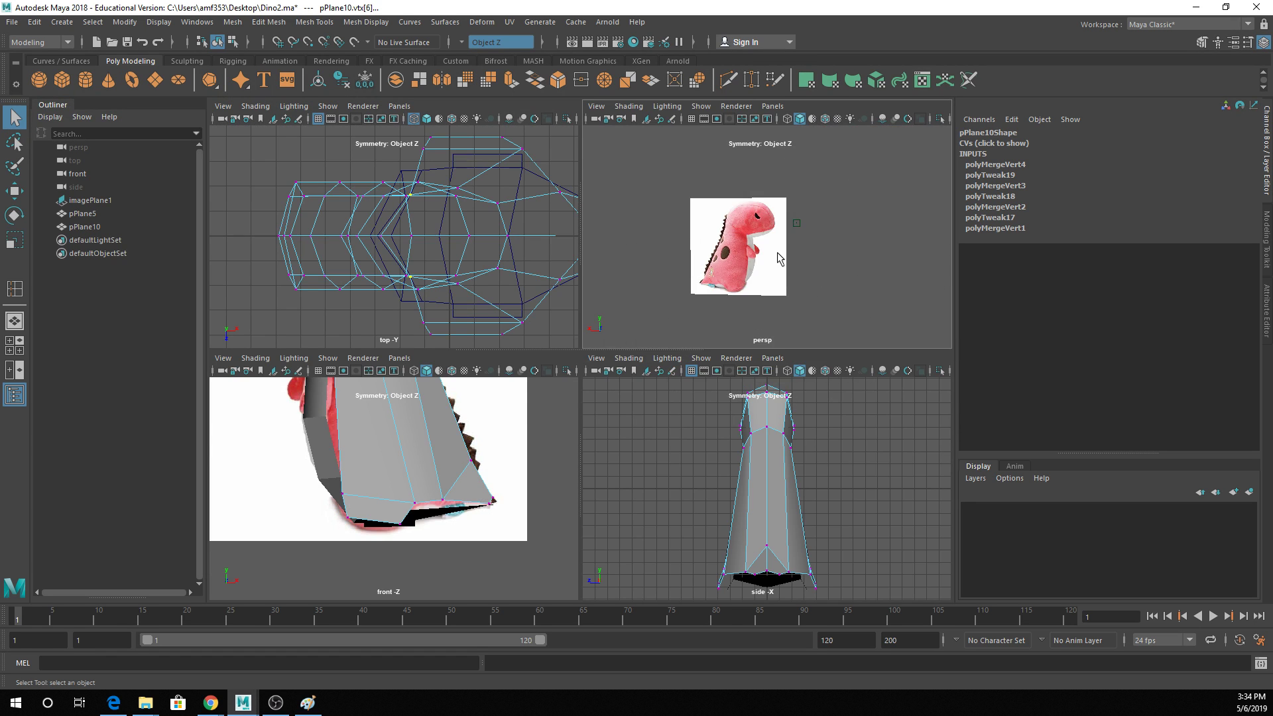
pyautogui.press('space')
pyautogui.keyDown('alt'); pyautogui.moveTo(682, 312); pyautogui.dragTo(628, 301); pyautogui.keyUp('alt')
pyautogui.rightClick(635, 305)
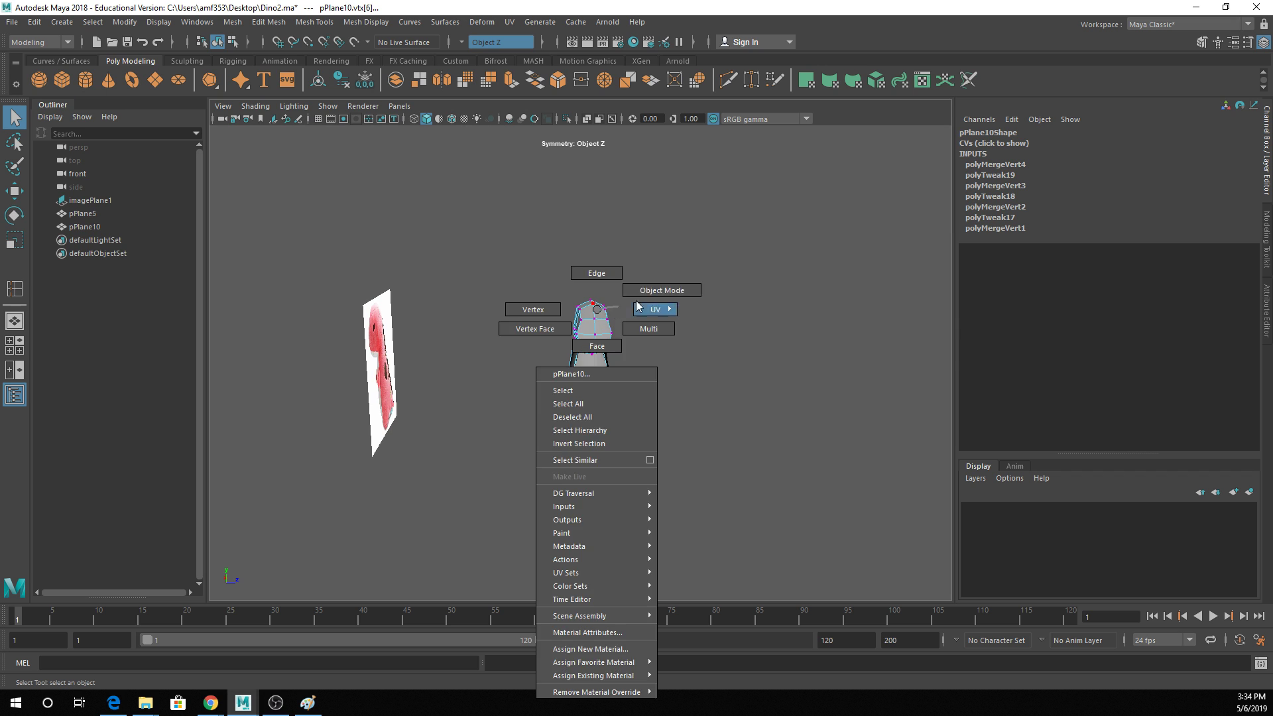
pyautogui.click(662, 290)
pyautogui.press('f')
pyautogui.keyDown('alt'); pyautogui.moveTo(682, 344); pyautogui.dragTo(461, 365); pyautogui.keyUp('alt')
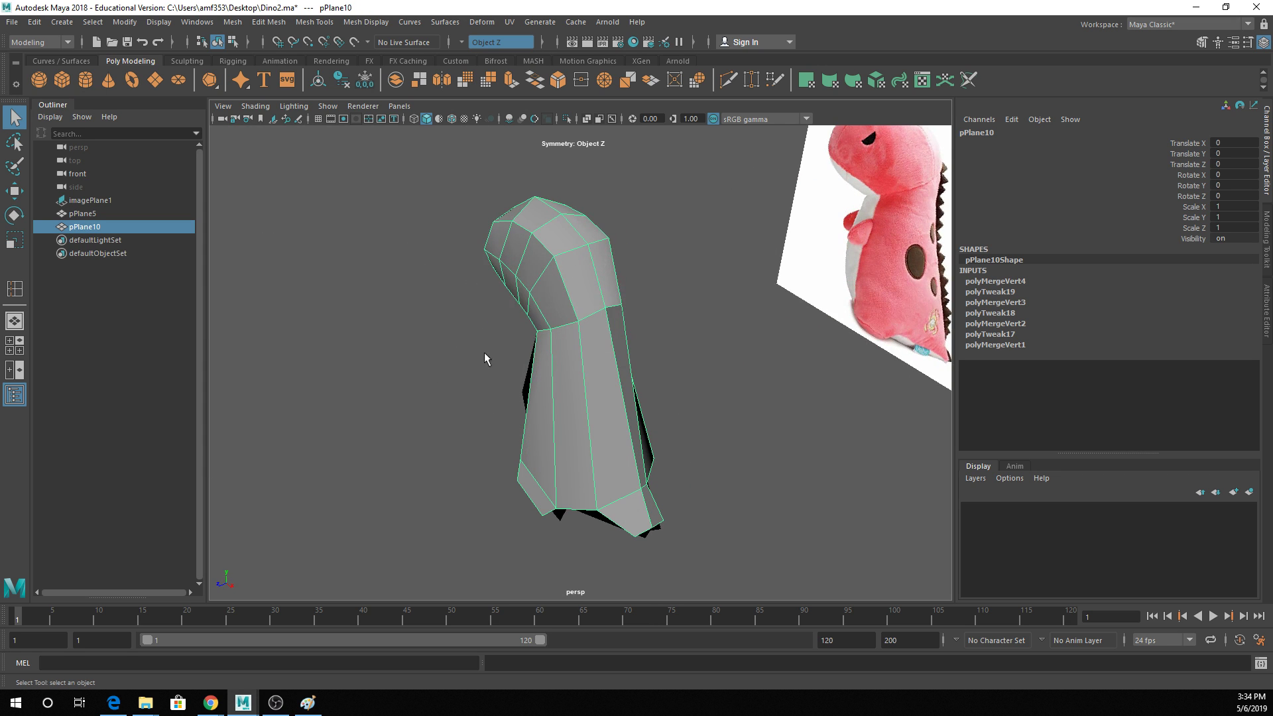
pyautogui.keyDown('alt'); pyautogui.moveTo(527, 250); pyautogui.dragTo(695, 292); pyautogui.keyUp('alt')
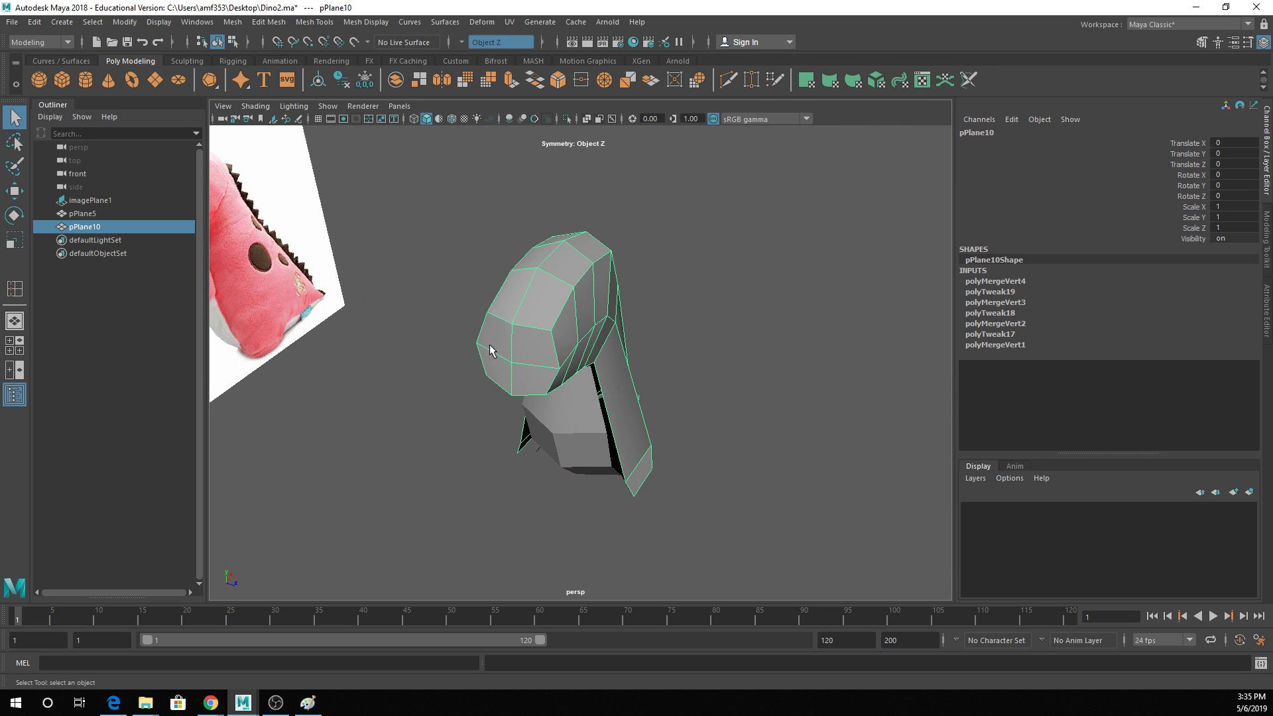
pyautogui.keyDown('alt'); pyautogui.moveTo(605, 284); pyautogui.dragTo(524, 330); pyautogui.keyUp('alt')
# Insert an edge loop across the side of the body just below the neck, with the belly piece also selected.
pyautogui.keyDown('alt'); pyautogui.moveTo(594, 397); pyautogui.dragTo(600, 332); pyautogui.keyUp('alt')
pyautogui.click(619, 390)
pyautogui.keyDown('shift'); pyautogui.click(620, 358); pyautogui.keyUp('shift')
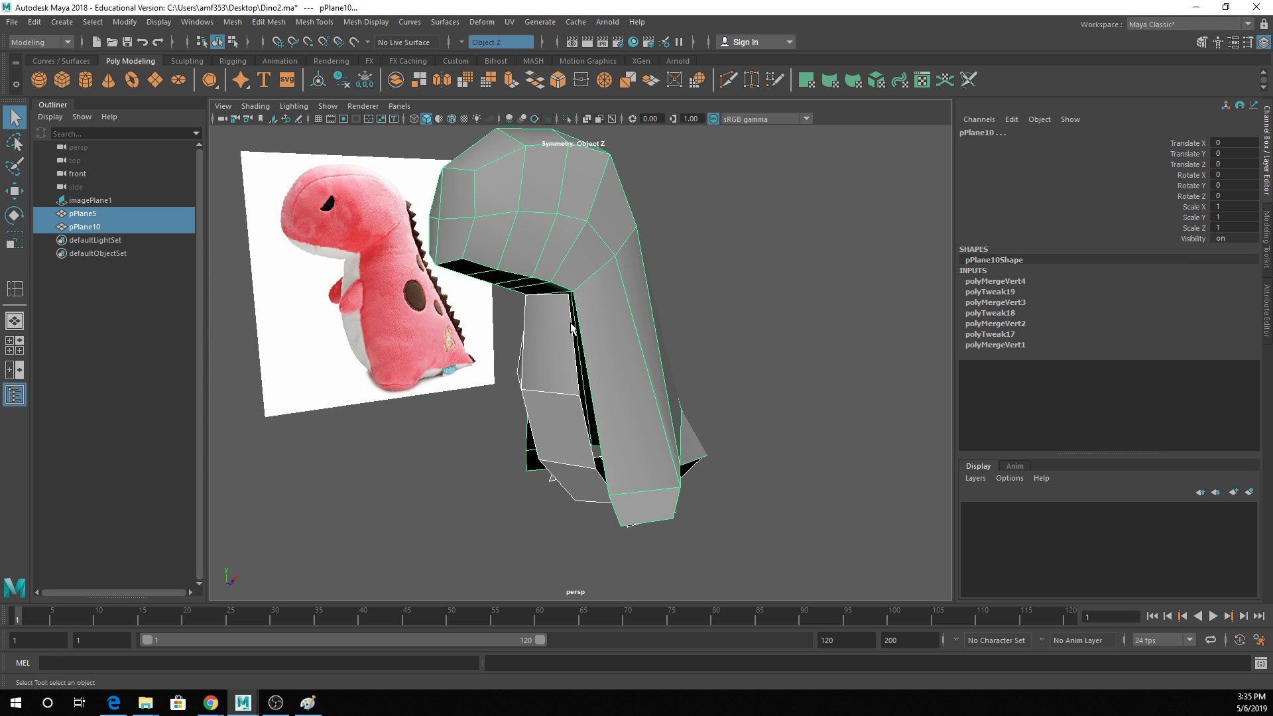
pyautogui.click(315, 22)
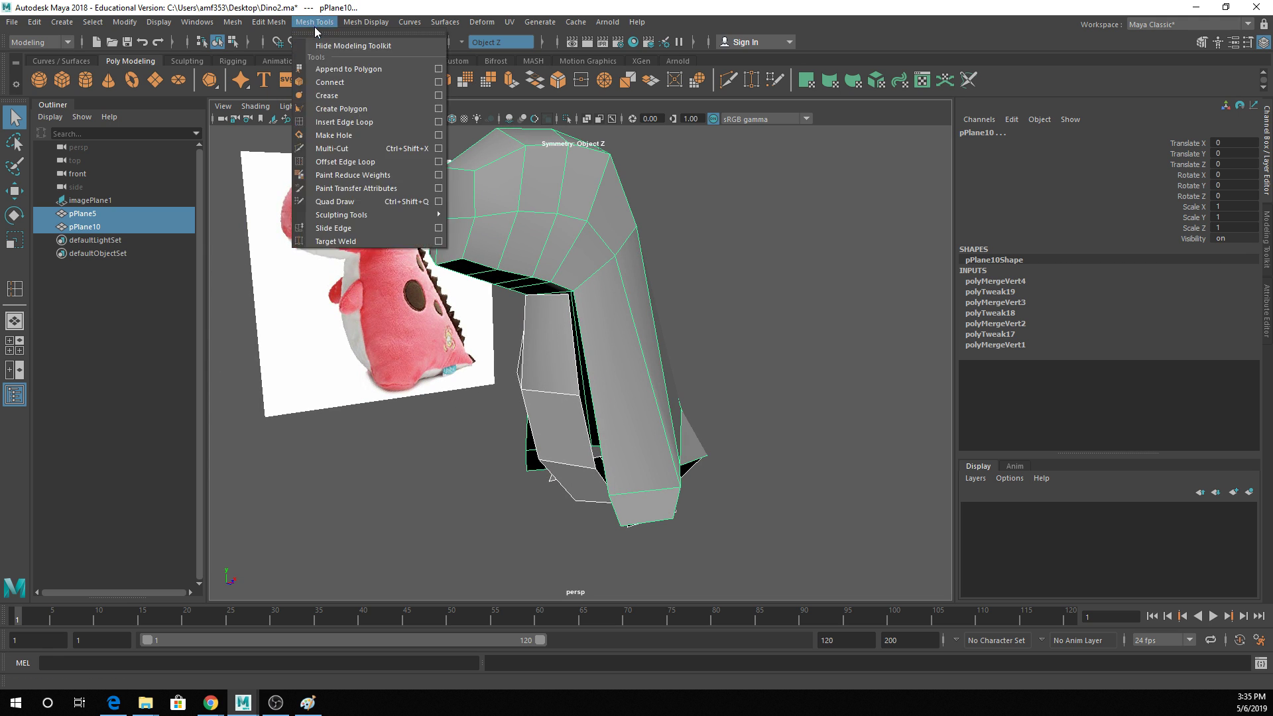
pyautogui.click(351, 122)
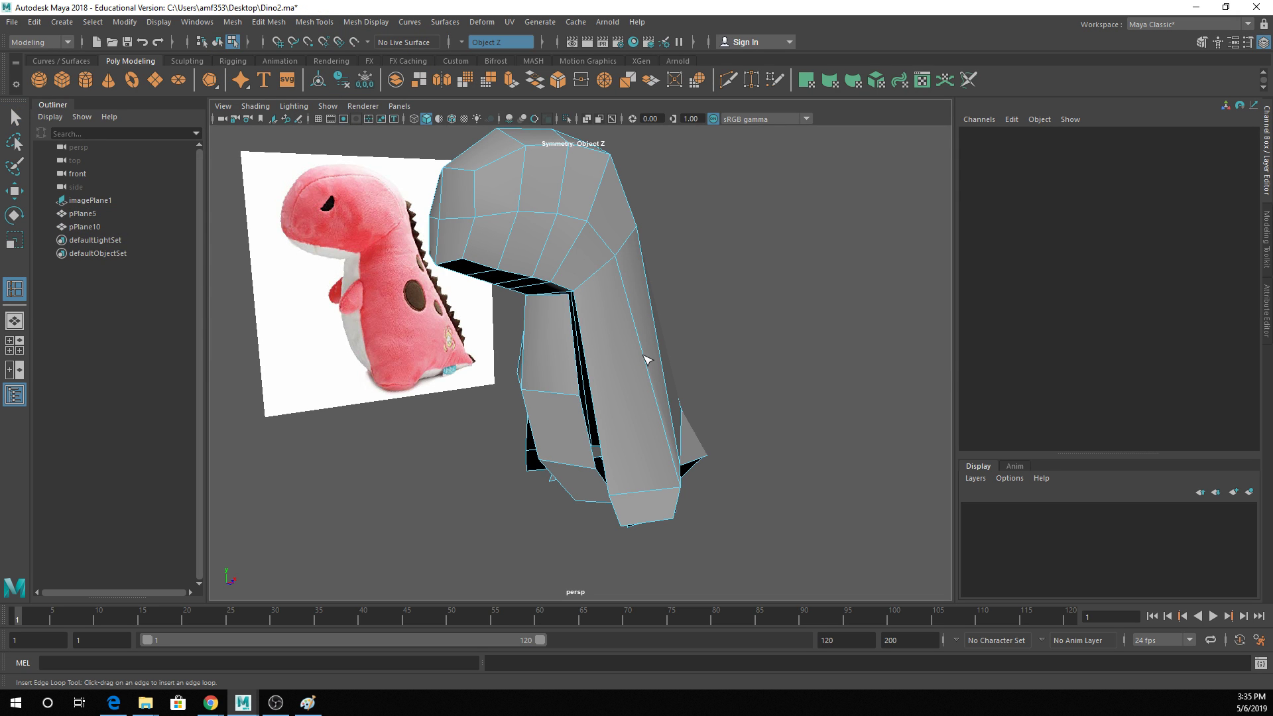
pyautogui.moveTo(647, 360)
pyautogui.keyDown('alt'); pyautogui.mouseDown()
pyautogui.moveTo(565, 361)
pyautogui.moveTo(690, 336)
pyautogui.moveTo(632, 313)
pyautogui.moveTo(634, 341)
pyautogui.mouseUp(); pyautogui.keyUp('alt')
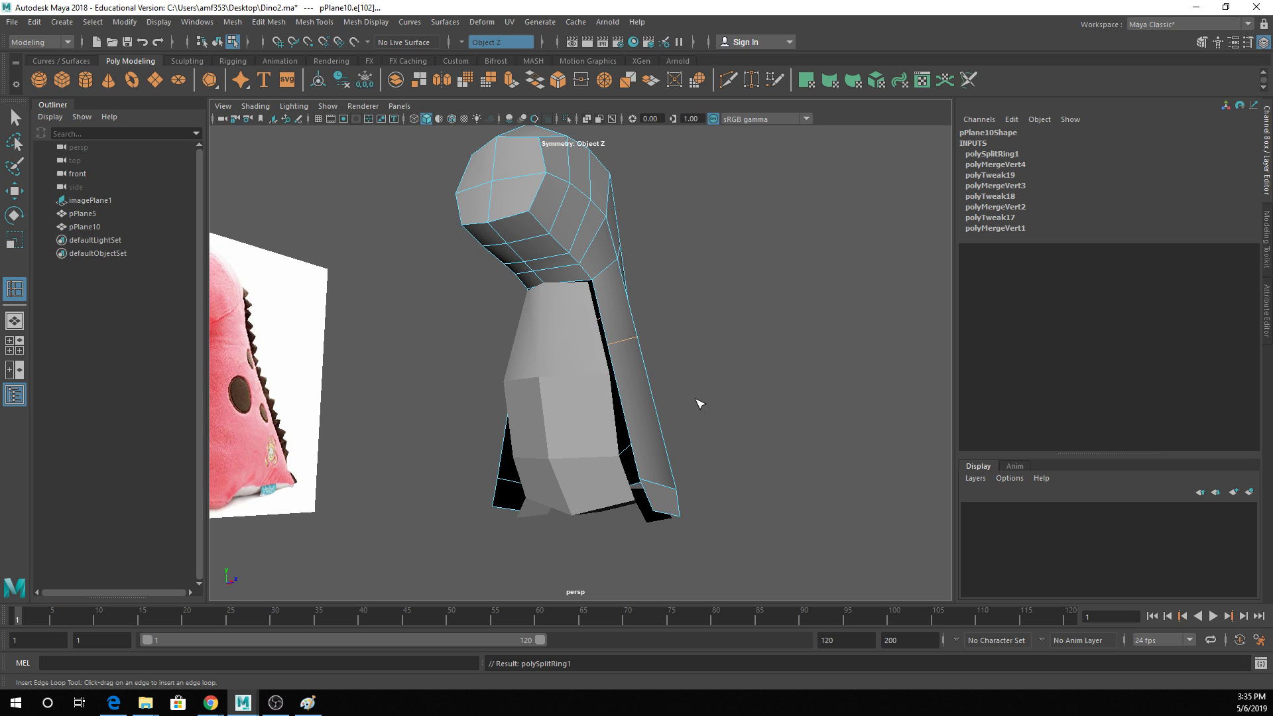
pyautogui.moveTo(658, 401); pyautogui.dragTo(656, 399)
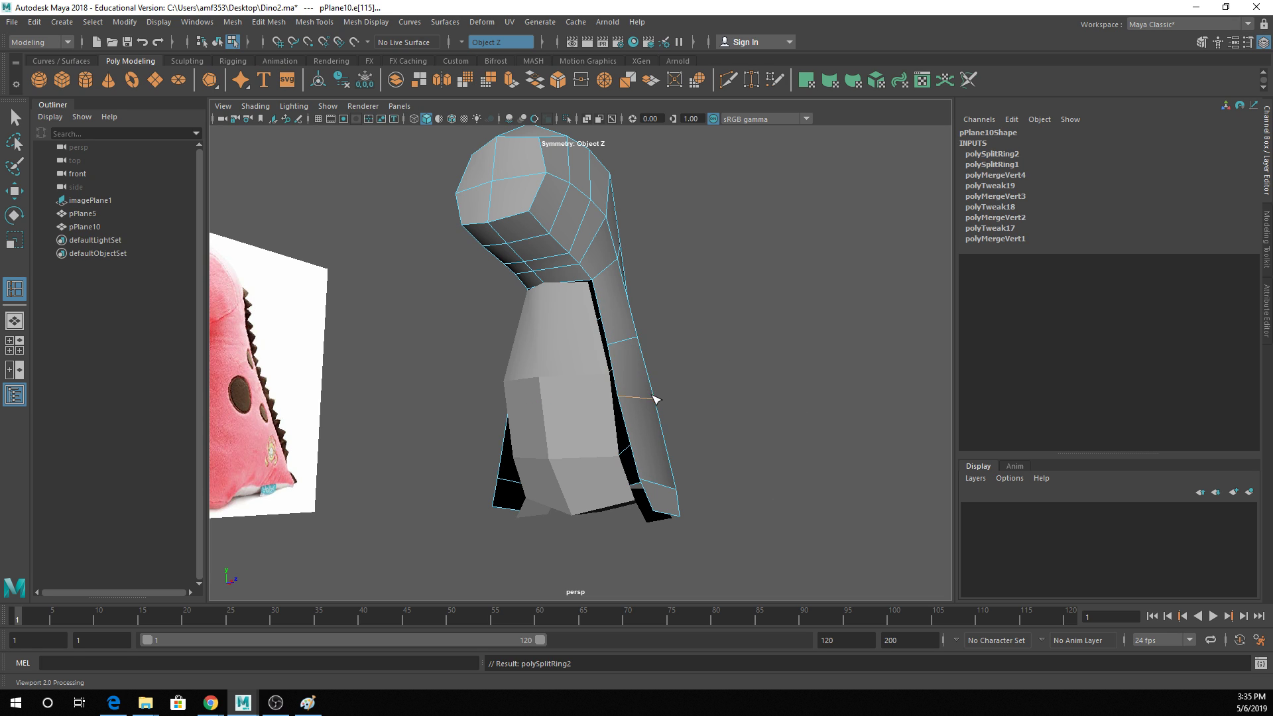
pyautogui.click(662, 419)
pyautogui.click(667, 447)
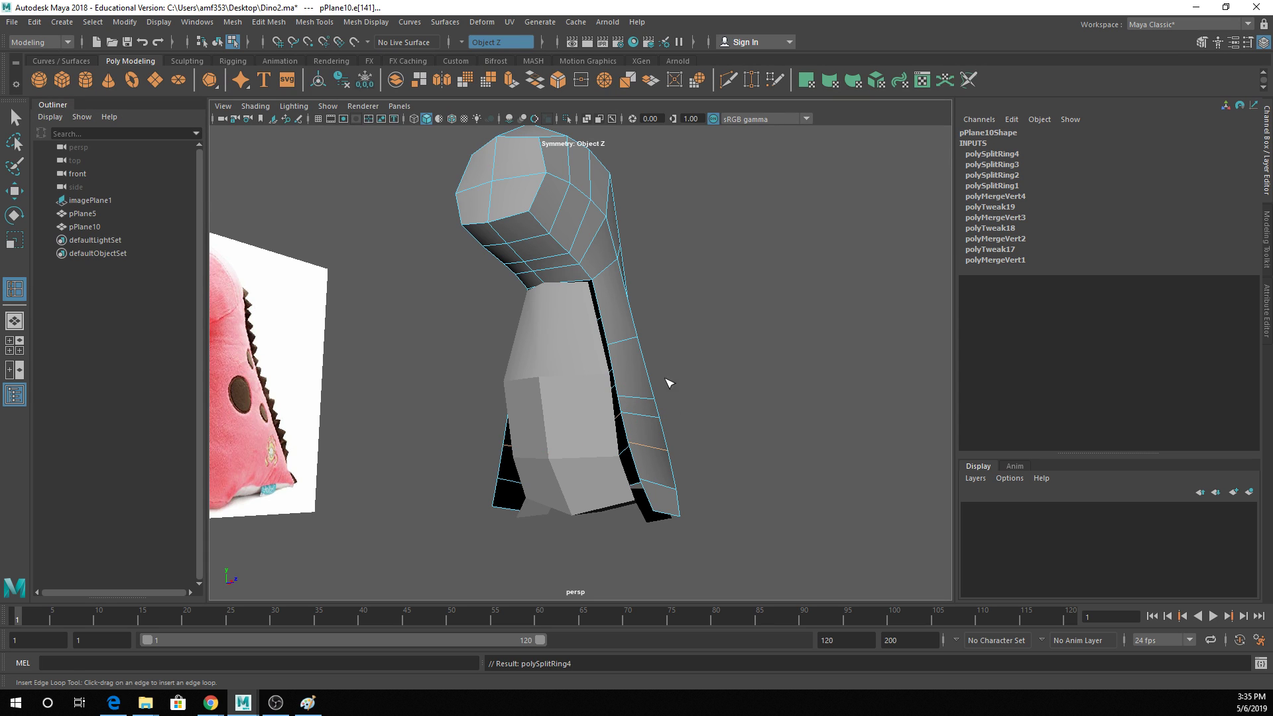
pyautogui.click(632, 311)
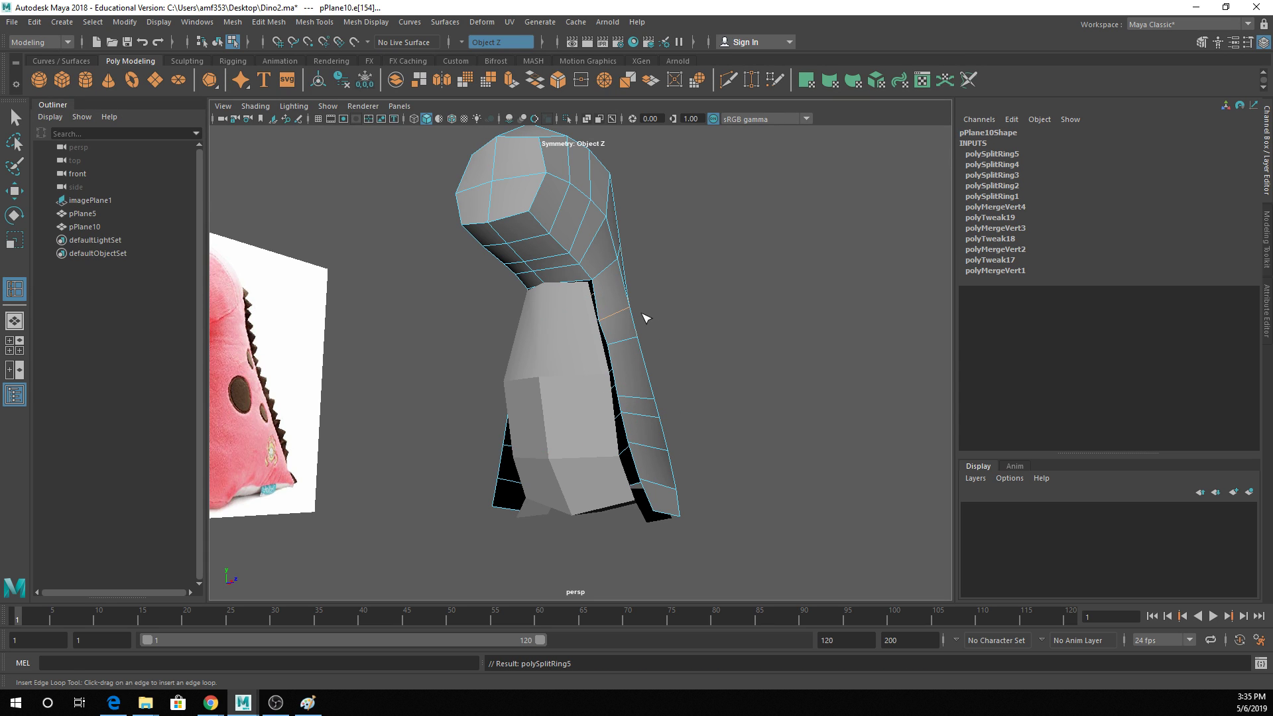
pyautogui.hotkey('ctrl', 'z')
pyautogui.hotkey('ctrl', 'z')
pyautogui.hotkey('ctrl', 'z')
pyautogui.hotkey('ctrl', 'z')
pyautogui.hotkey('ctrl', 'z')
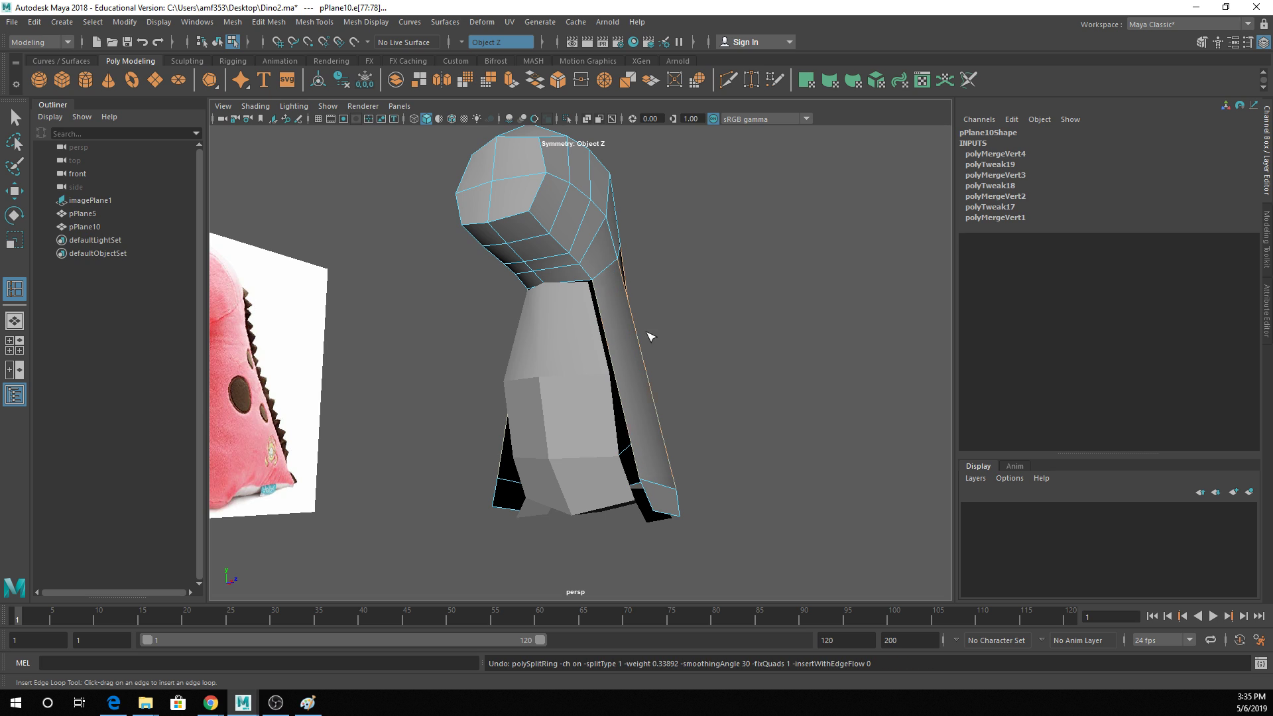
pyautogui.click(652, 390)
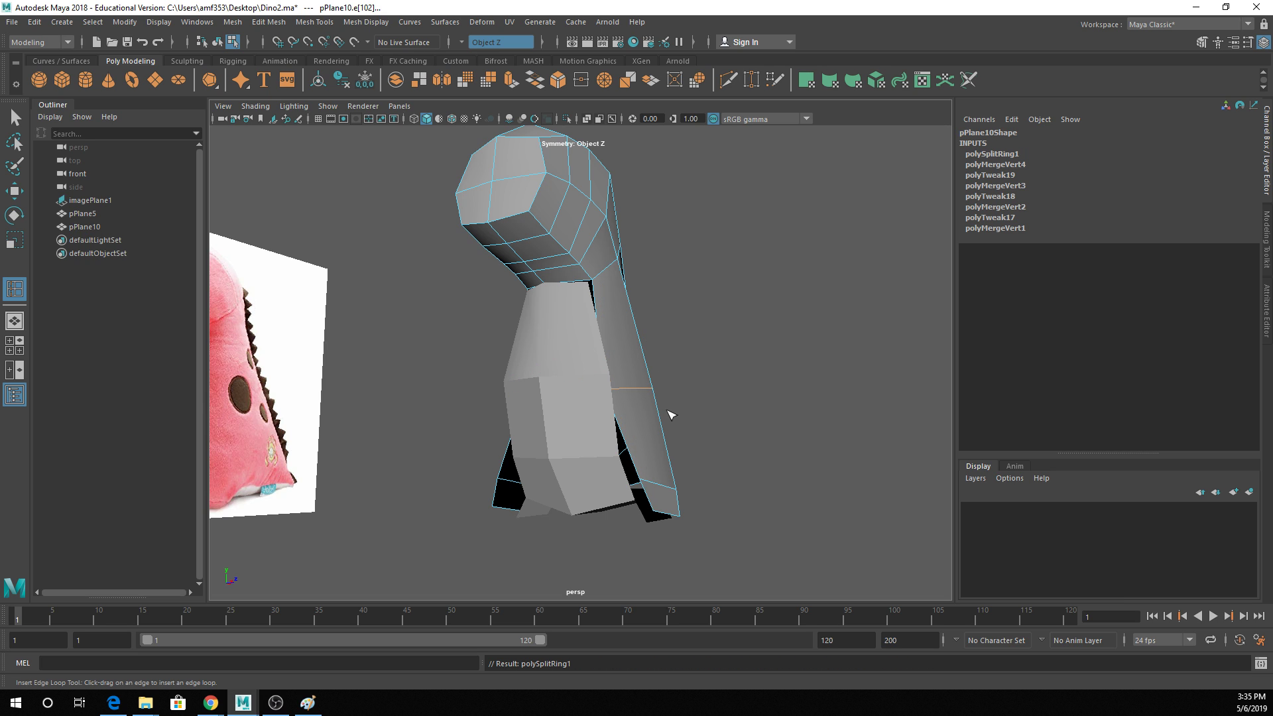
pyautogui.keyDown('alt'); pyautogui.moveTo(670, 401); pyautogui.dragTo(524, 405); pyautogui.keyUp('alt')
pyautogui.click(553, 405)
pyautogui.click(532, 413)
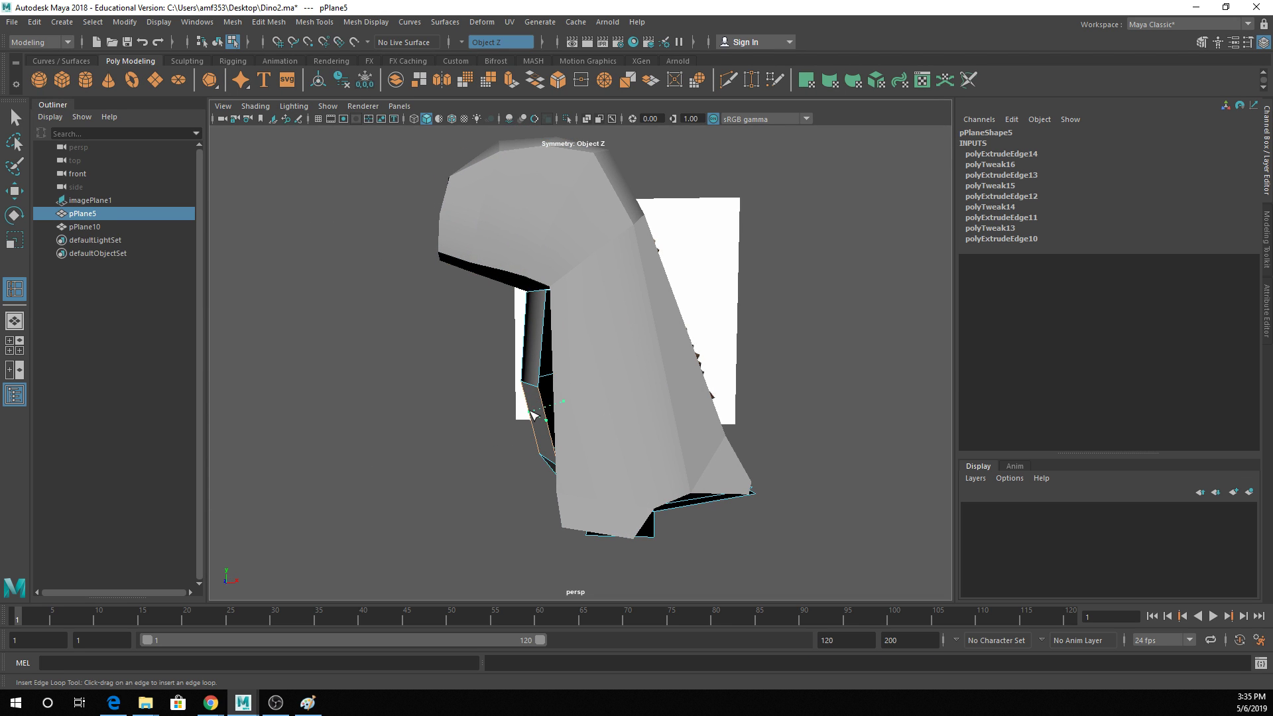
pyautogui.scroll(10, 585, 432)
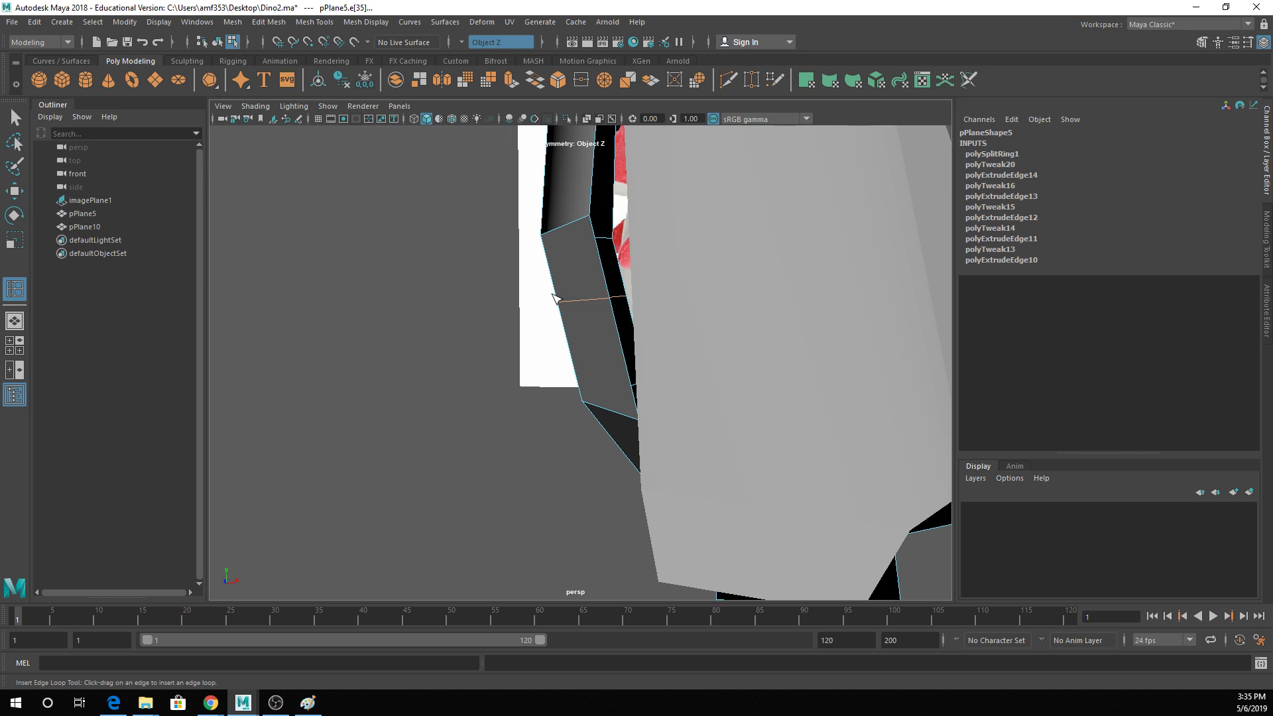
pyautogui.hotkey('ctrl', 'z')
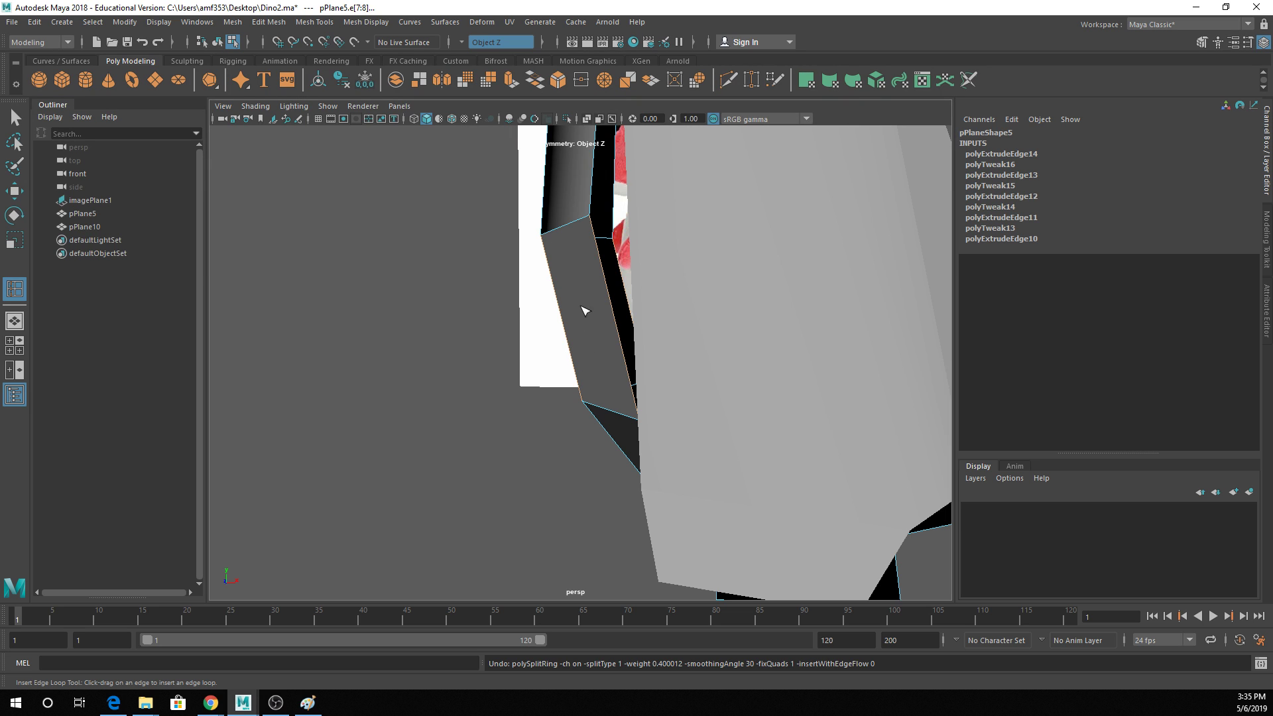
pyautogui.click(568, 321)
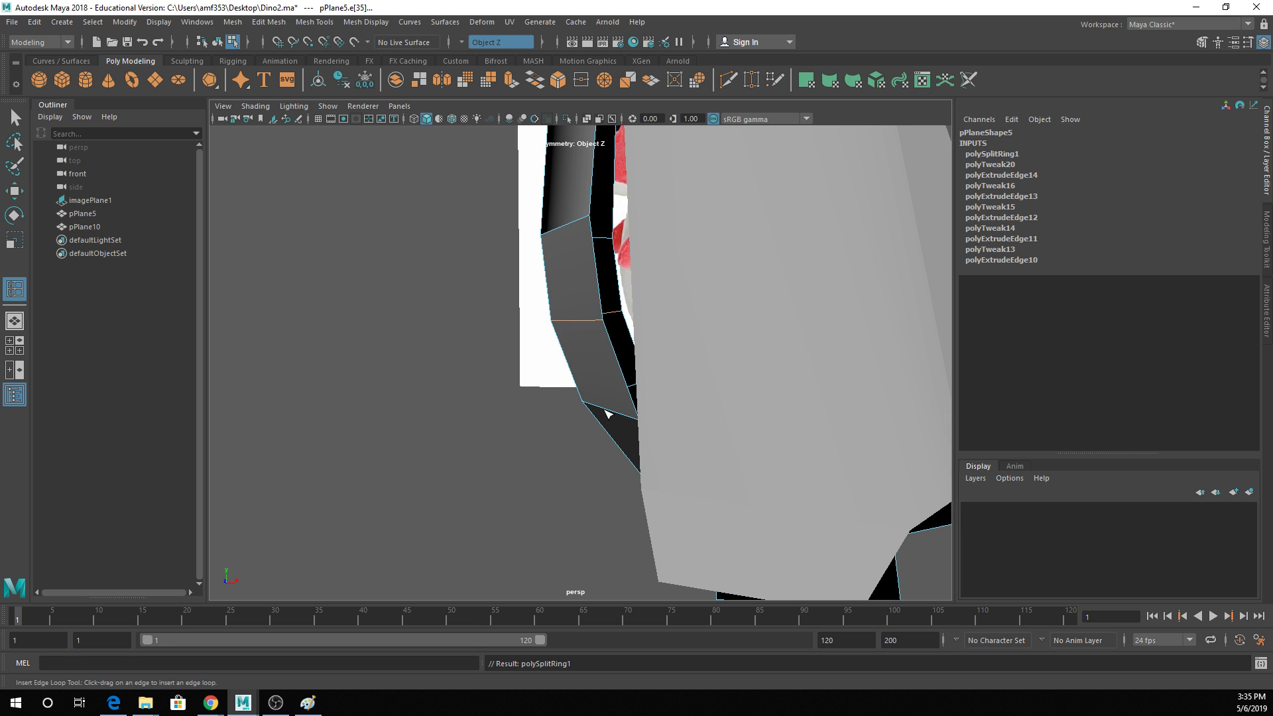
pyautogui.hotkey('ctrl', 'z')
pyautogui.scroll(-5, 648, 281)
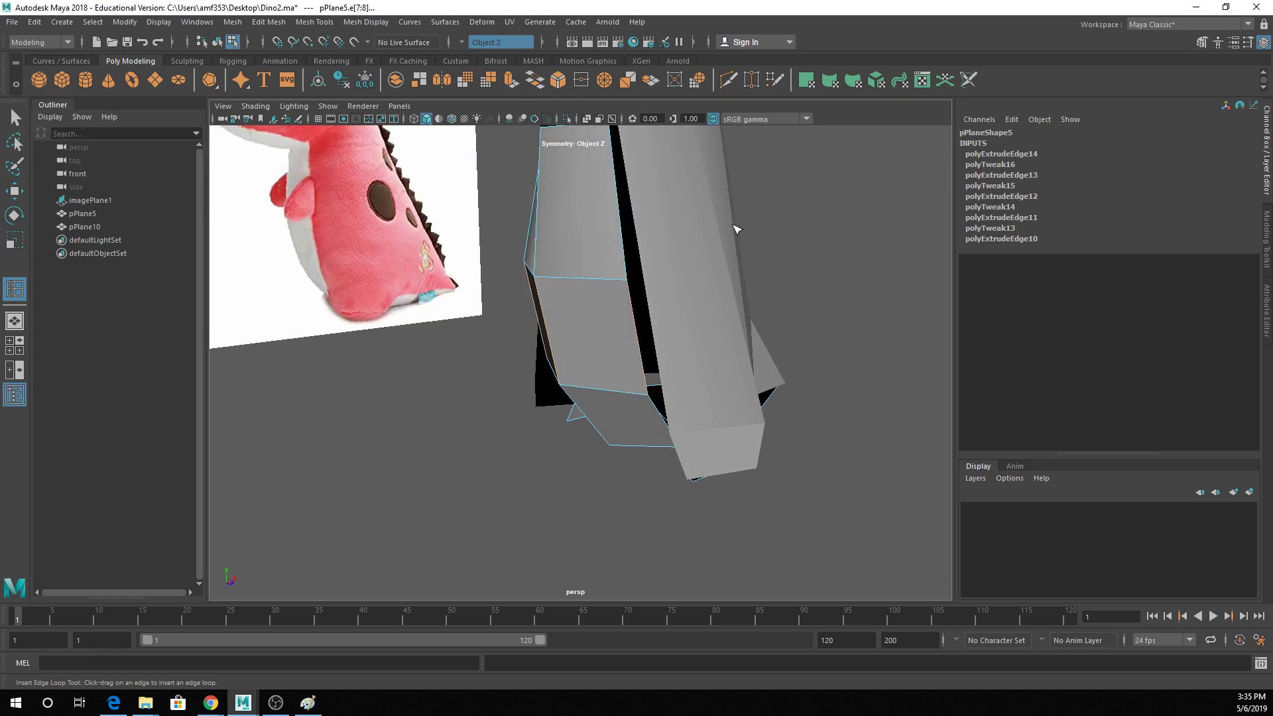
# Insert an edge loop across the side of the body about halfway down and nudge it into place.
pyautogui.click(729, 231)
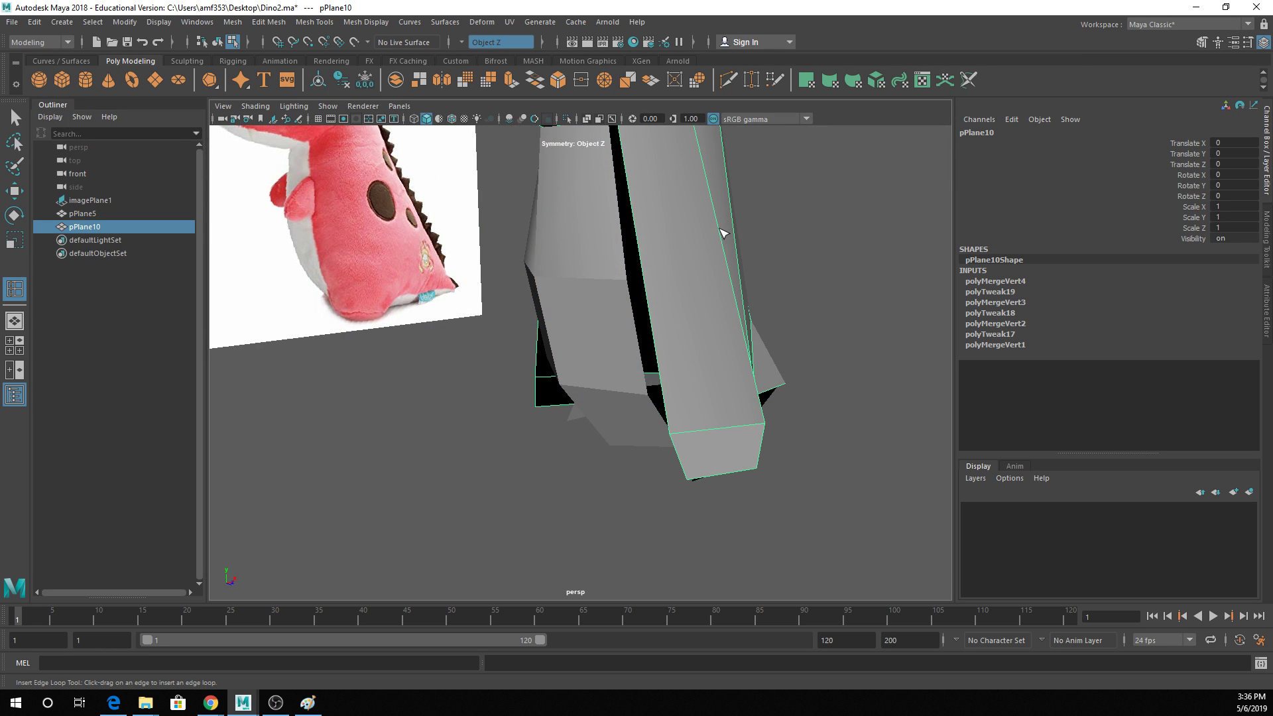
pyautogui.click(732, 255)
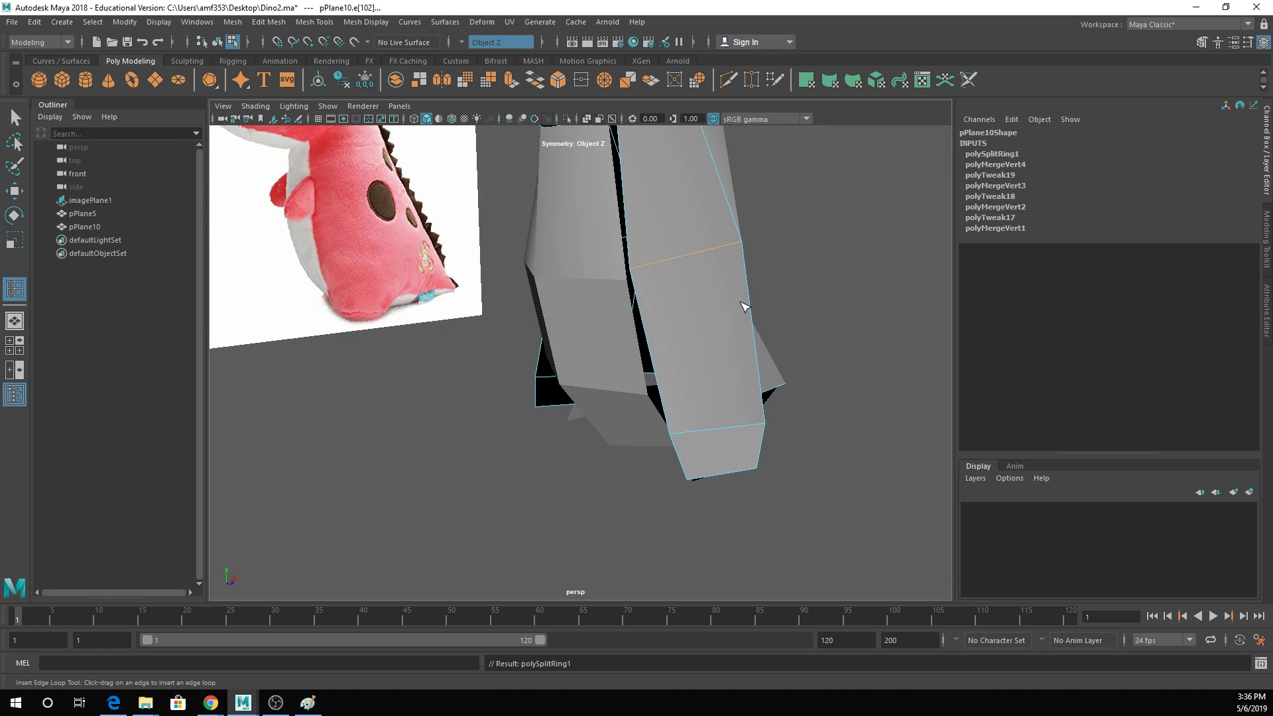
pyautogui.keyDown('alt'); pyautogui.moveTo(742, 304); pyautogui.dragTo(773, 321); pyautogui.keyUp('alt')
pyautogui.hotkey('ctrl', 'z')
pyautogui.click(663, 304)
pyautogui.press('w')
pyautogui.moveTo(637, 266); pyautogui.dragTo(628, 263)
pyautogui.keyDown('alt'); pyautogui.moveTo(652, 310); pyautogui.dragTo(574, 300); pyautogui.keyUp('alt')
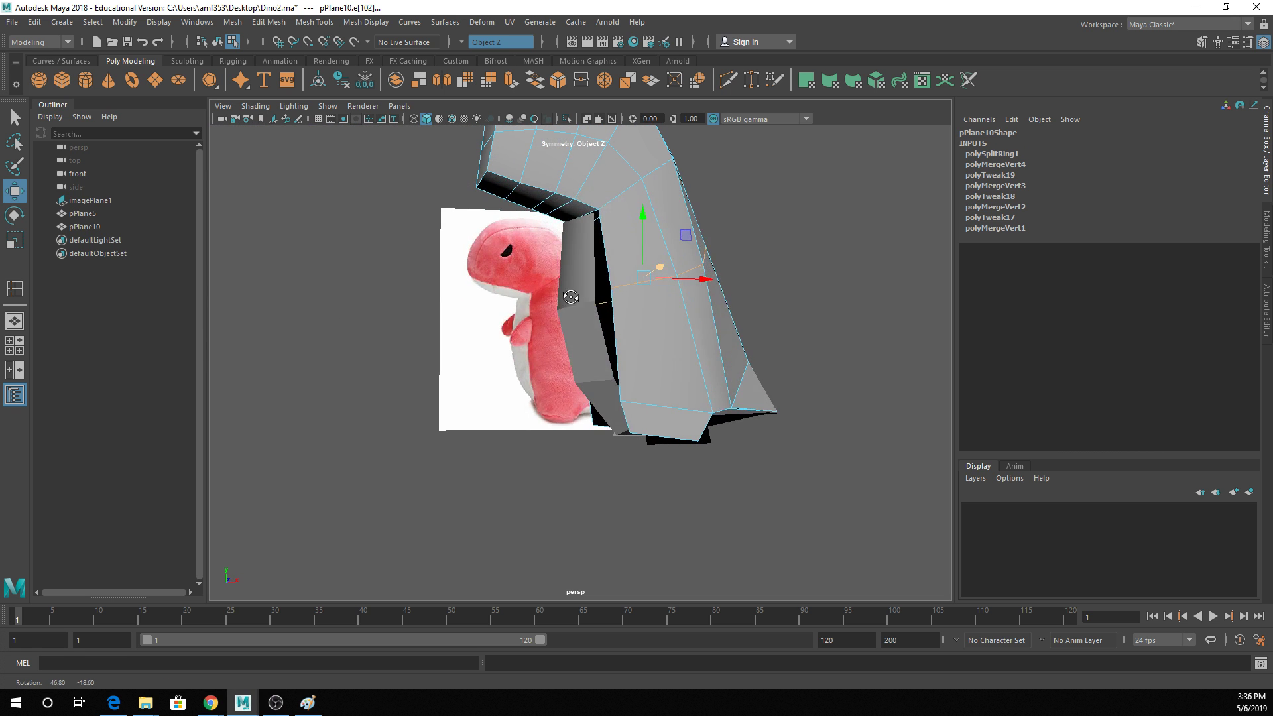
# Insert a second edge loop across the lower part of the body, check its side vertices and return to object mode.
pyautogui.keyDown('alt'); pyautogui.moveTo(654, 379); pyautogui.dragTo(531, 398); pyautogui.keyUp('alt')
pyautogui.press('y')
pyautogui.click(697, 345)
pyautogui.press('q')
pyautogui.moveTo(600, 324); pyautogui.dragTo(556, 295, button='right')
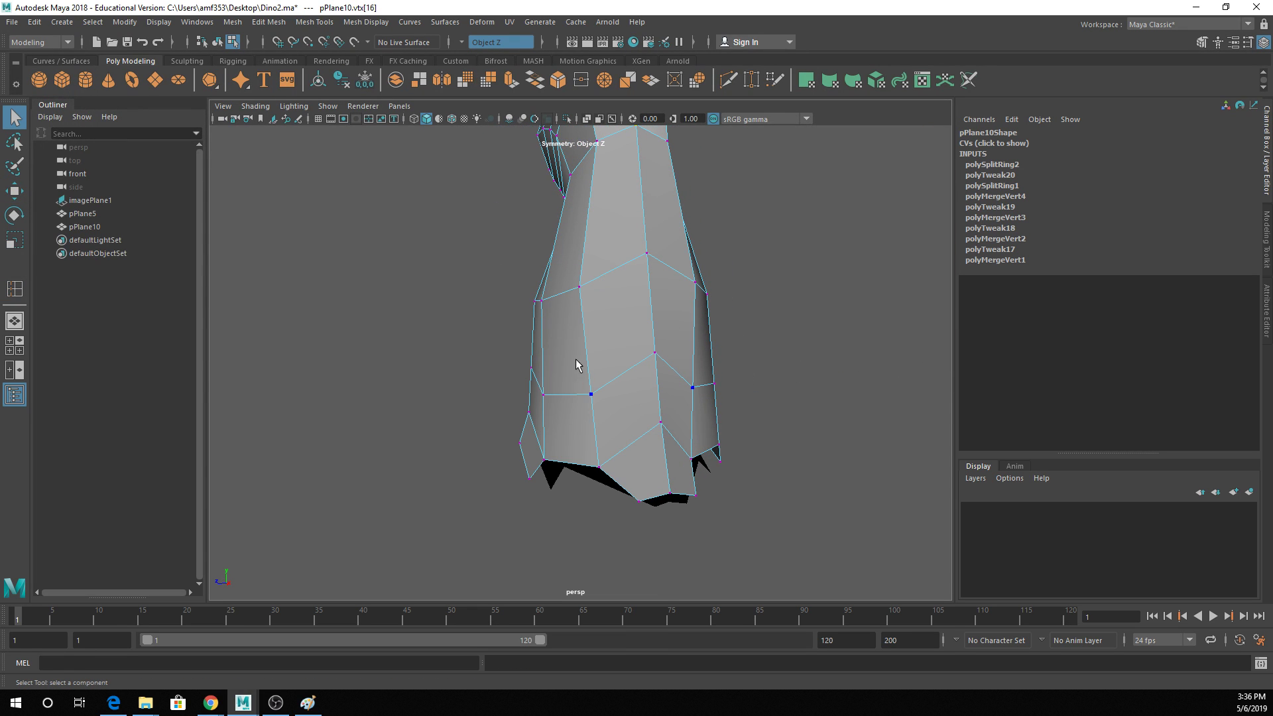
pyautogui.click(591, 394)
pyautogui.press('w')
pyautogui.keyDown('alt'); pyautogui.moveTo(557, 398); pyautogui.dragTo(743, 384); pyautogui.keyUp('alt')
pyautogui.press('q')
pyautogui.moveTo(644, 215); pyautogui.dragTo(687, 197, button='right')
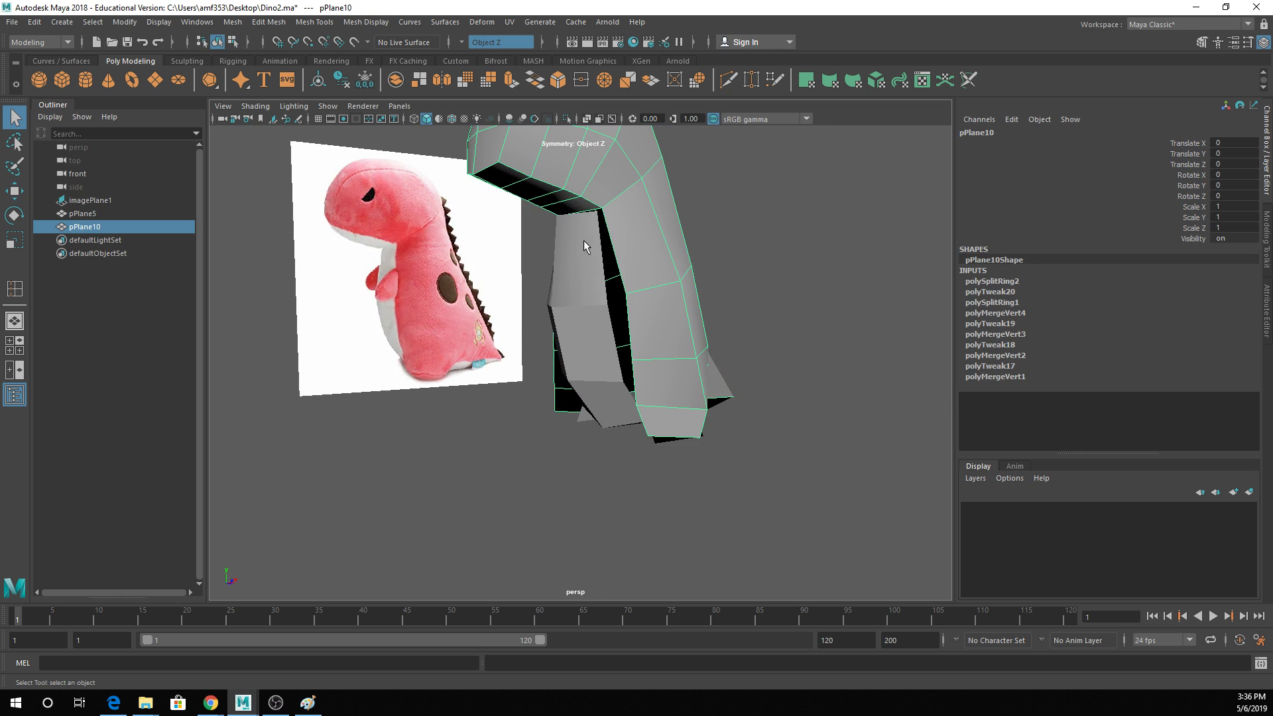
# Combine the belly piece with the head-and-body mesh and delete the combined mesh's history.
pyautogui.click(584, 241)
pyautogui.keyDown('shift'); pyautogui.click(666, 272); pyautogui.keyUp('shift')
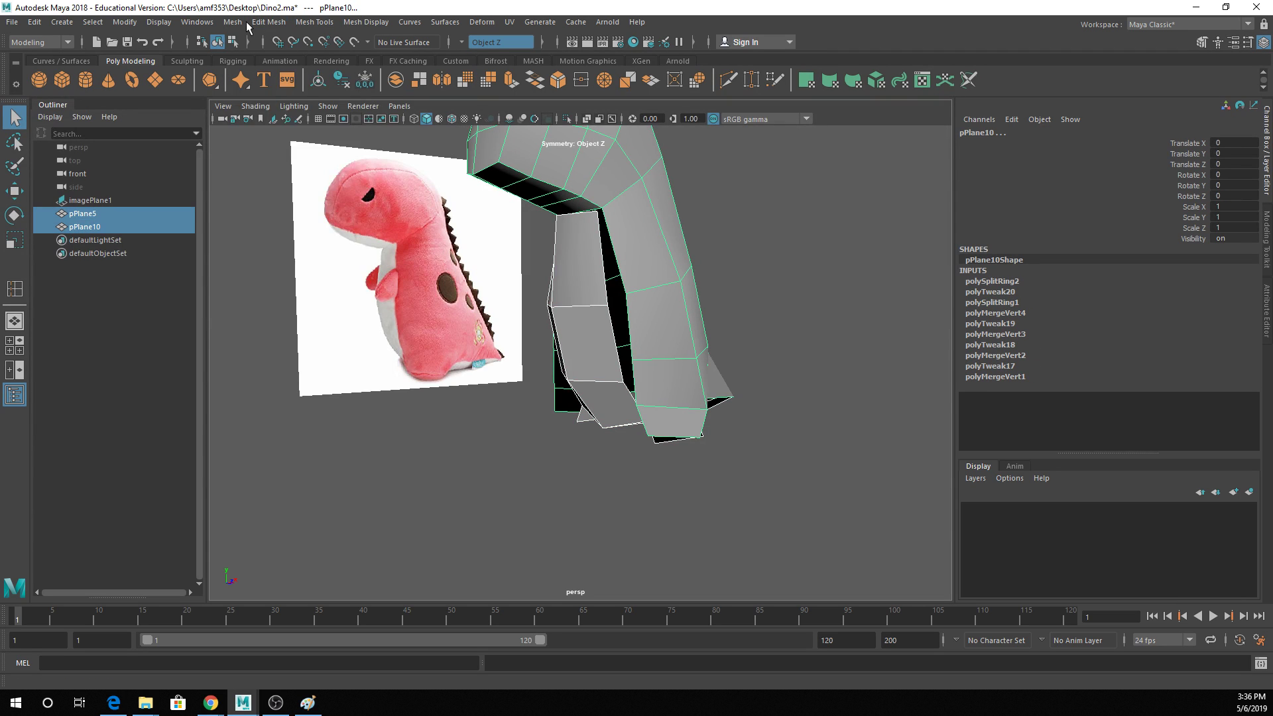
pyautogui.click(232, 22)
pyautogui.click(258, 69)
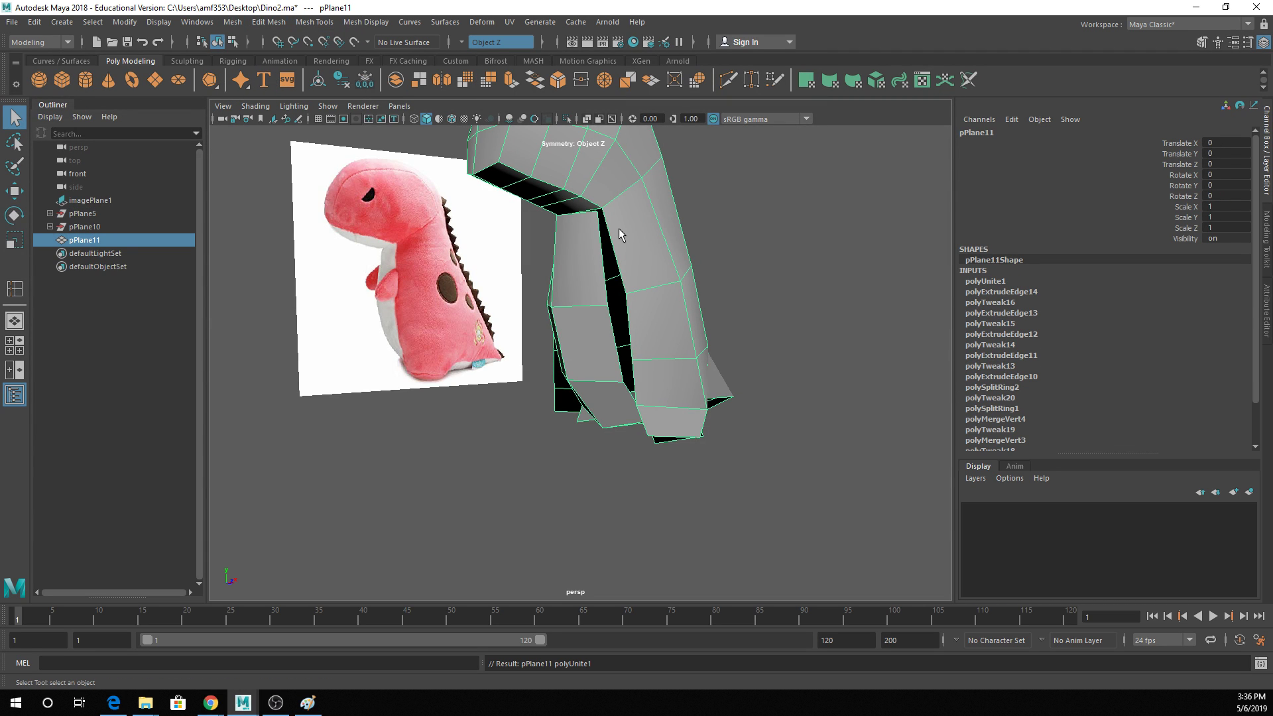
# Merge the paired vertices along the side seam between the belly and the body, from the neck down to the lower loop.
pyautogui.moveTo(593, 190); pyautogui.dragTo(557, 192, button='right')
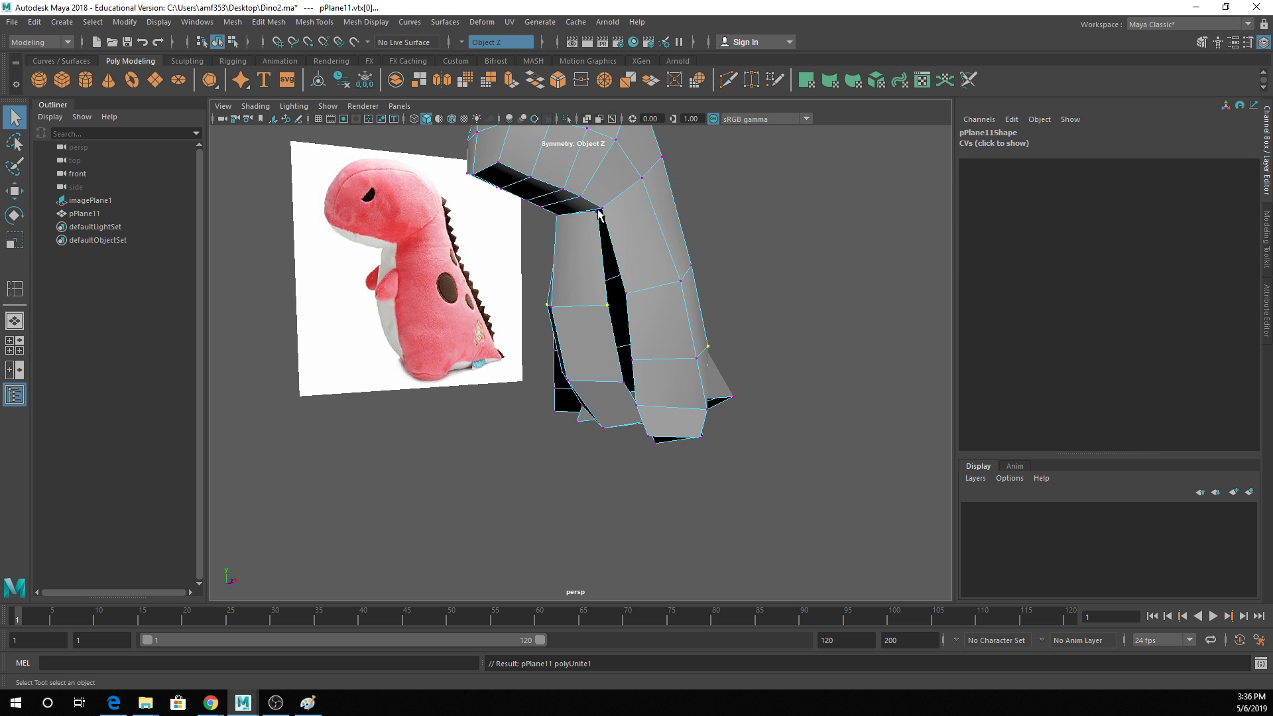
pyautogui.click(597, 211)
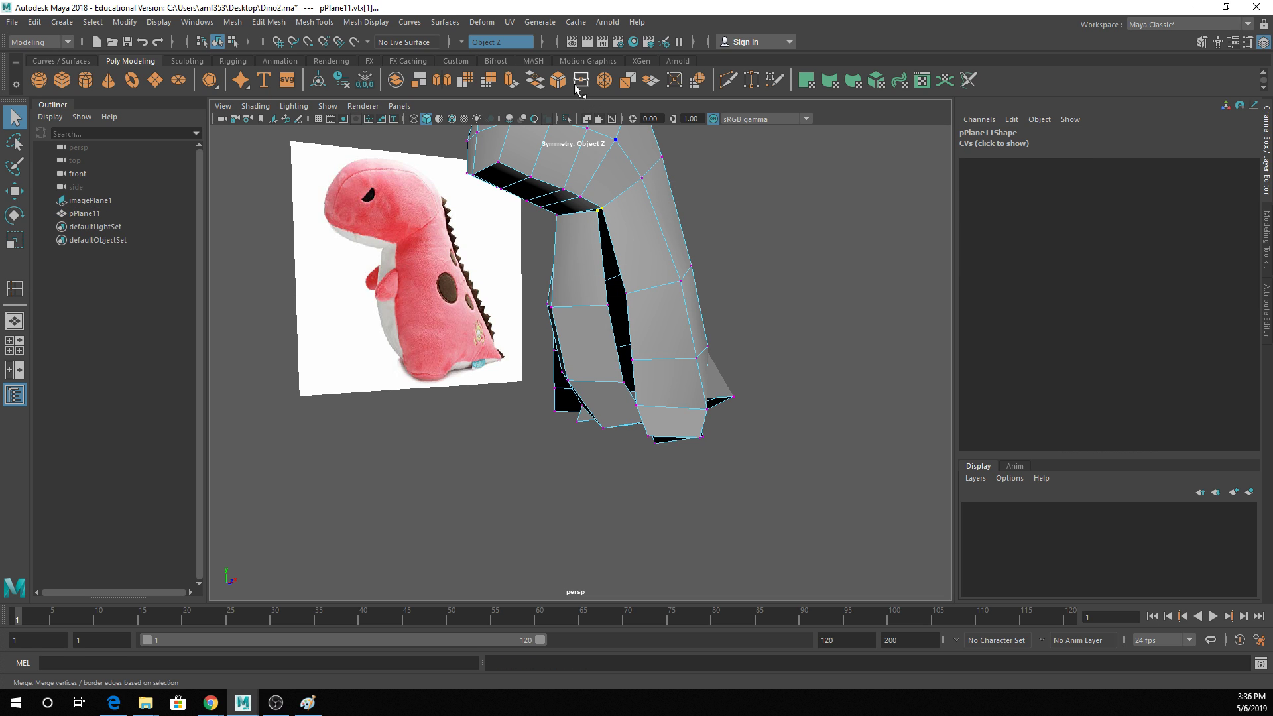
pyautogui.click(611, 311)
pyautogui.keyDown('shift'); pyautogui.click(611, 308); pyautogui.keyUp('shift')
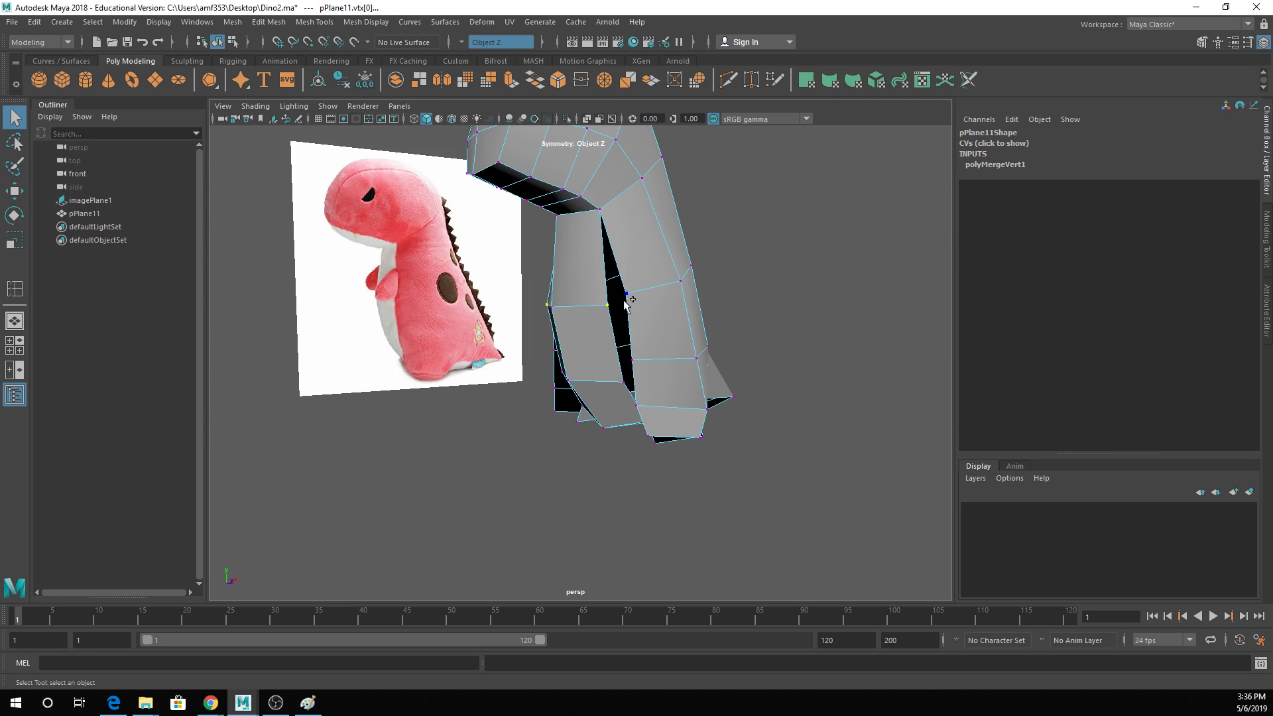
pyautogui.keyDown('shift'); pyautogui.click(628, 296); pyautogui.keyUp('shift')
pyautogui.press('g')
pyautogui.keyDown('shift'); pyautogui.click(625, 382); pyautogui.keyUp('shift')
pyautogui.press('g')
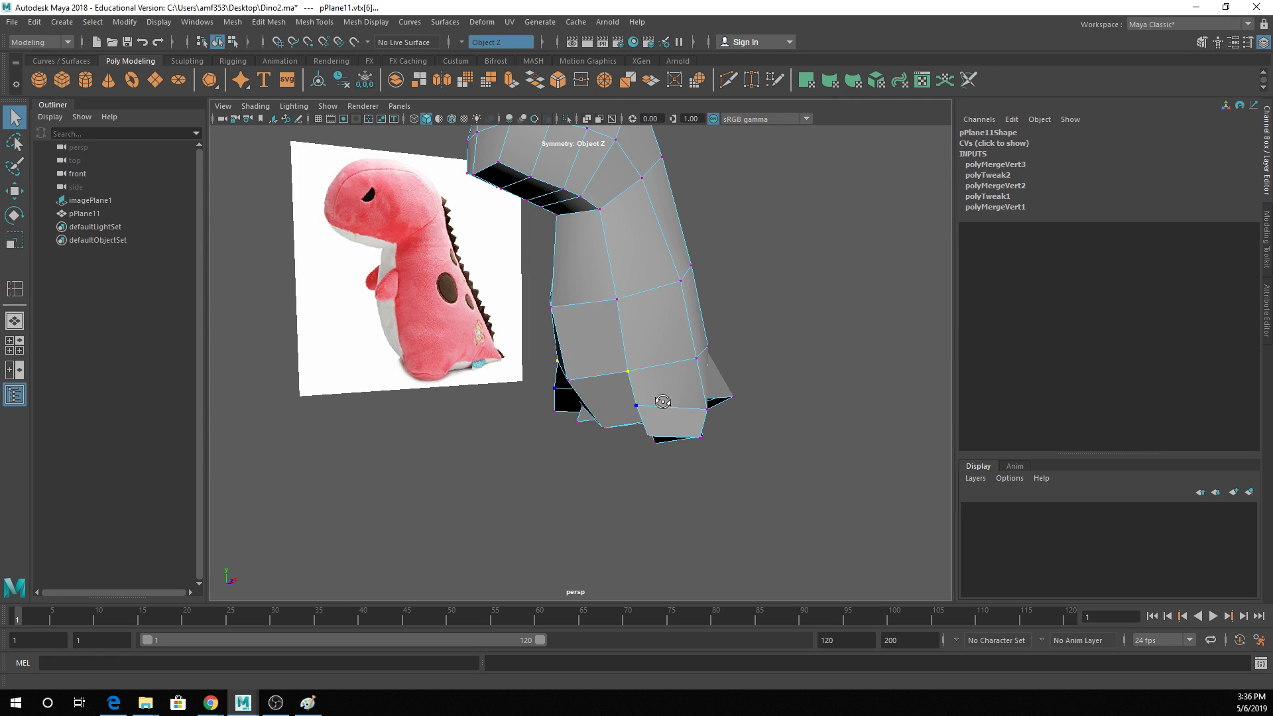
# Switch to the smoothed preview and merge the centre vertices where the throat meets the top of the belly.
pyautogui.keyDown('alt'); pyautogui.moveTo(663, 400); pyautogui.dragTo(730, 393); pyautogui.keyUp('alt')
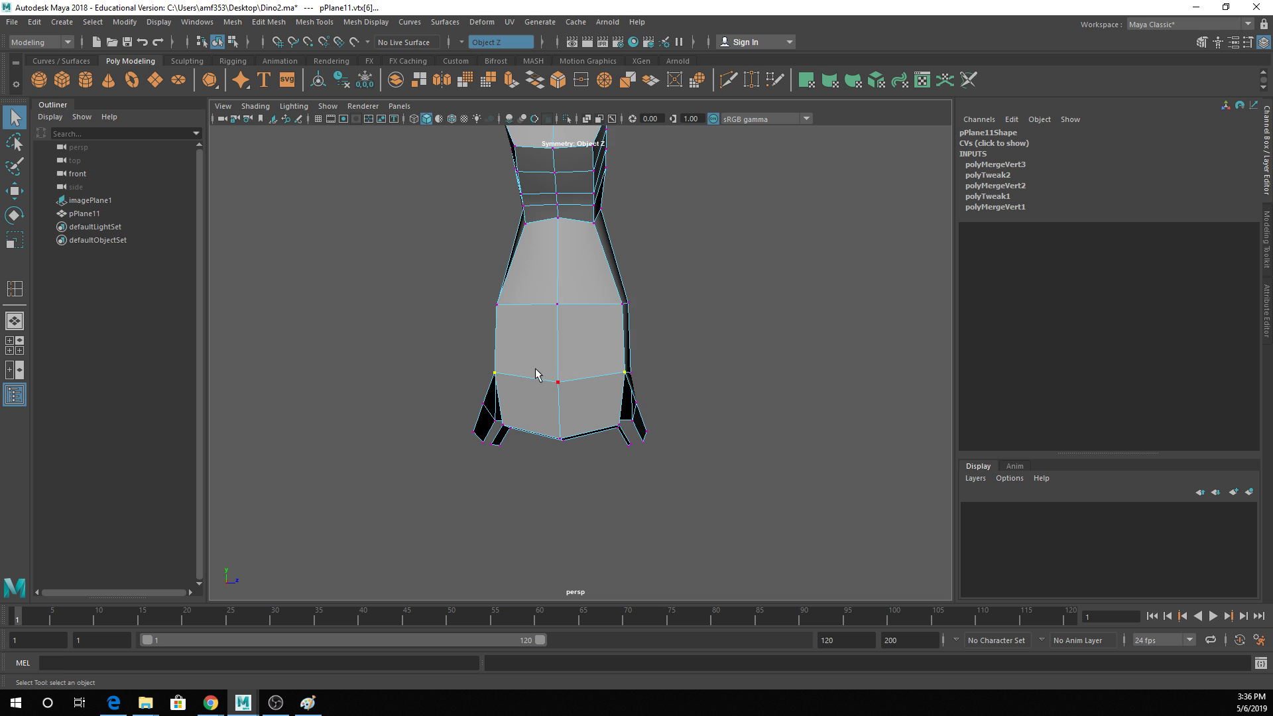
pyautogui.keyDown('alt'); pyautogui.moveTo(537, 371); pyautogui.dragTo(574, 372); pyautogui.keyUp('alt')
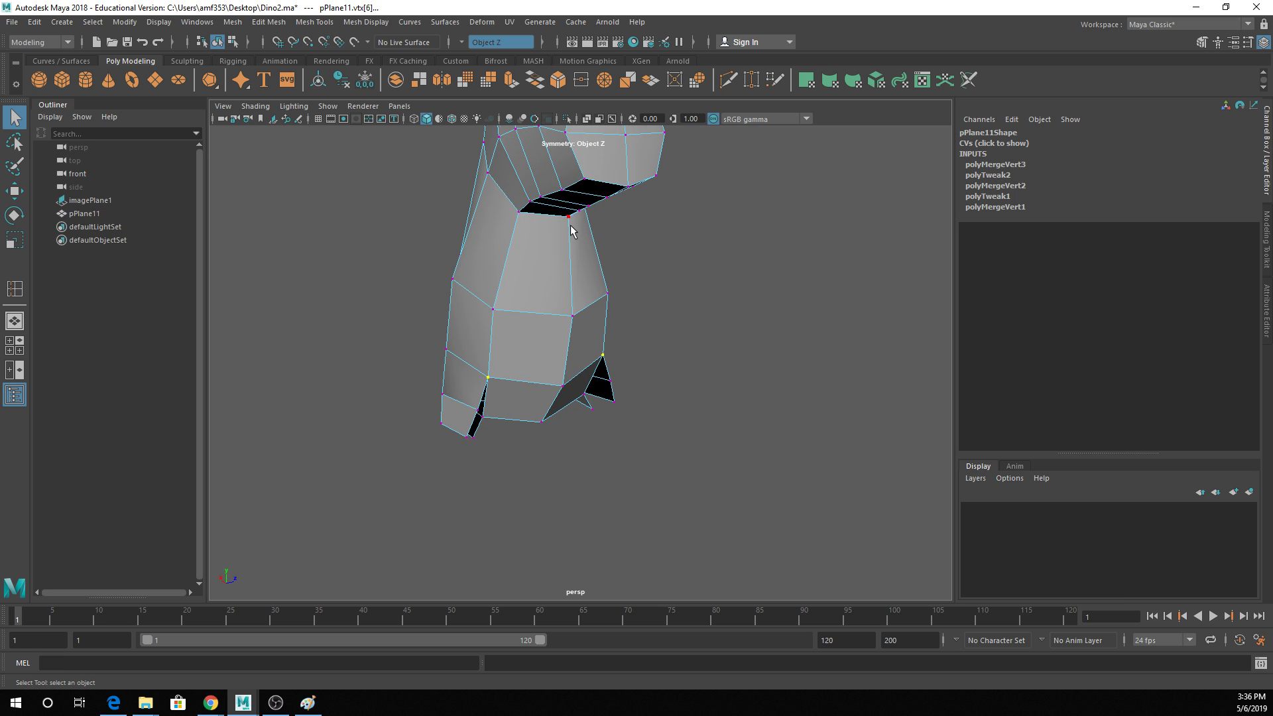
pyautogui.press('3')
pyautogui.keyDown('alt'); pyautogui.moveTo(571, 225); pyautogui.dragTo(551, 210); pyautogui.keyUp('alt')
pyautogui.press('g')
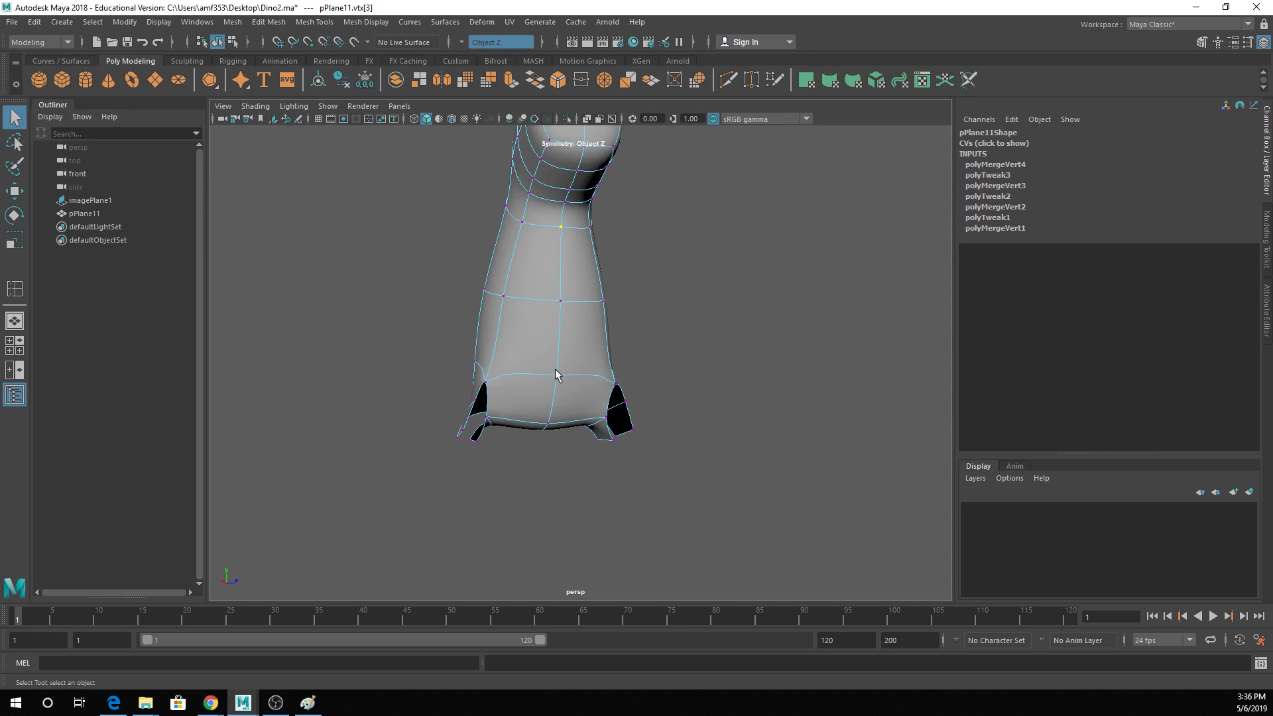
# Merge the open vertices at the tail end of the underside and return to the unsmoothed display.
pyautogui.keyDown('alt'); pyautogui.moveTo(557, 372); pyautogui.dragTo(546, 293, button='middle'); pyautogui.keyUp('alt')
pyautogui.keyDown('alt'); pyautogui.moveTo(546, 294); pyautogui.dragTo(764, 297); pyautogui.keyUp('alt')
pyautogui.keyDown('alt'); pyautogui.moveTo(515, 316); pyautogui.dragTo(556, 390); pyautogui.keyUp('alt')
pyautogui.moveTo(484, 478); pyautogui.dragTo(537, 522)
pyautogui.press('g')
pyautogui.press('g')
pyautogui.keyDown('alt'); pyautogui.moveTo(557, 471); pyautogui.dragTo(509, 343); pyautogui.keyUp('alt')
pyautogui.press('1')
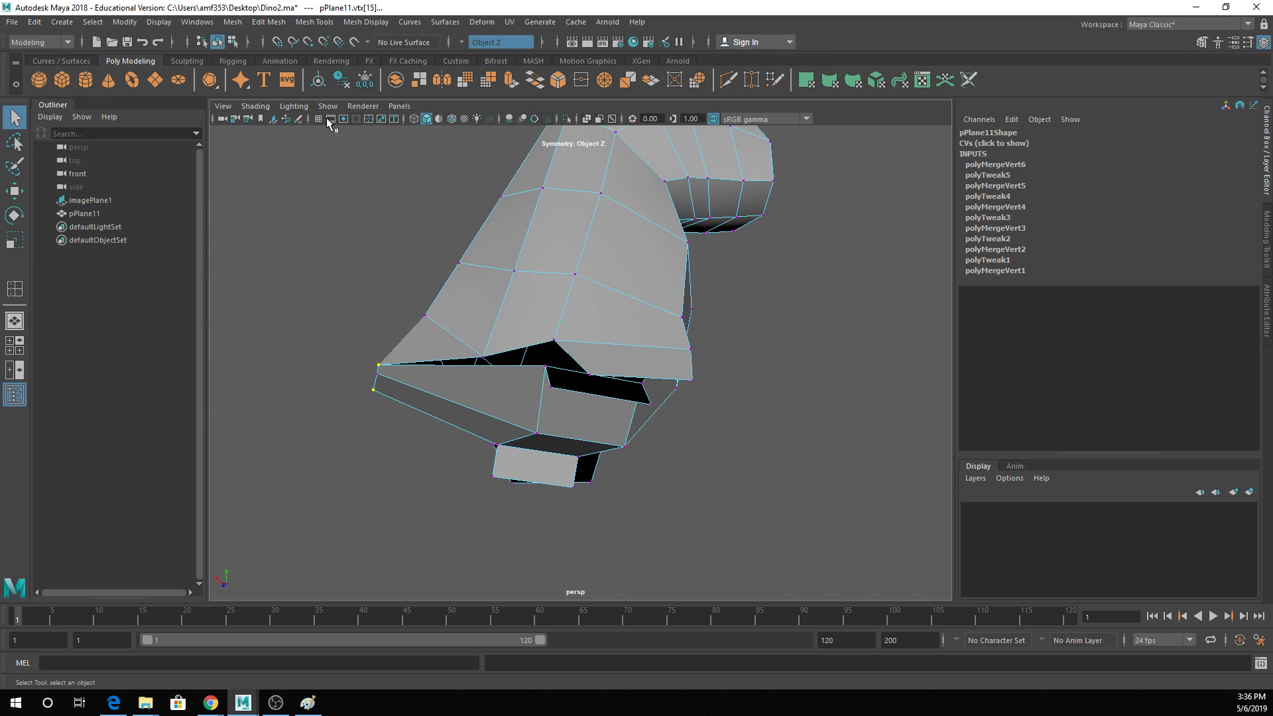
# Insert an edge loop across the underside faces beneath the tail, aligned with the body's nearest border vertex.
pyautogui.click(268, 22)
pyautogui.click(314, 22)
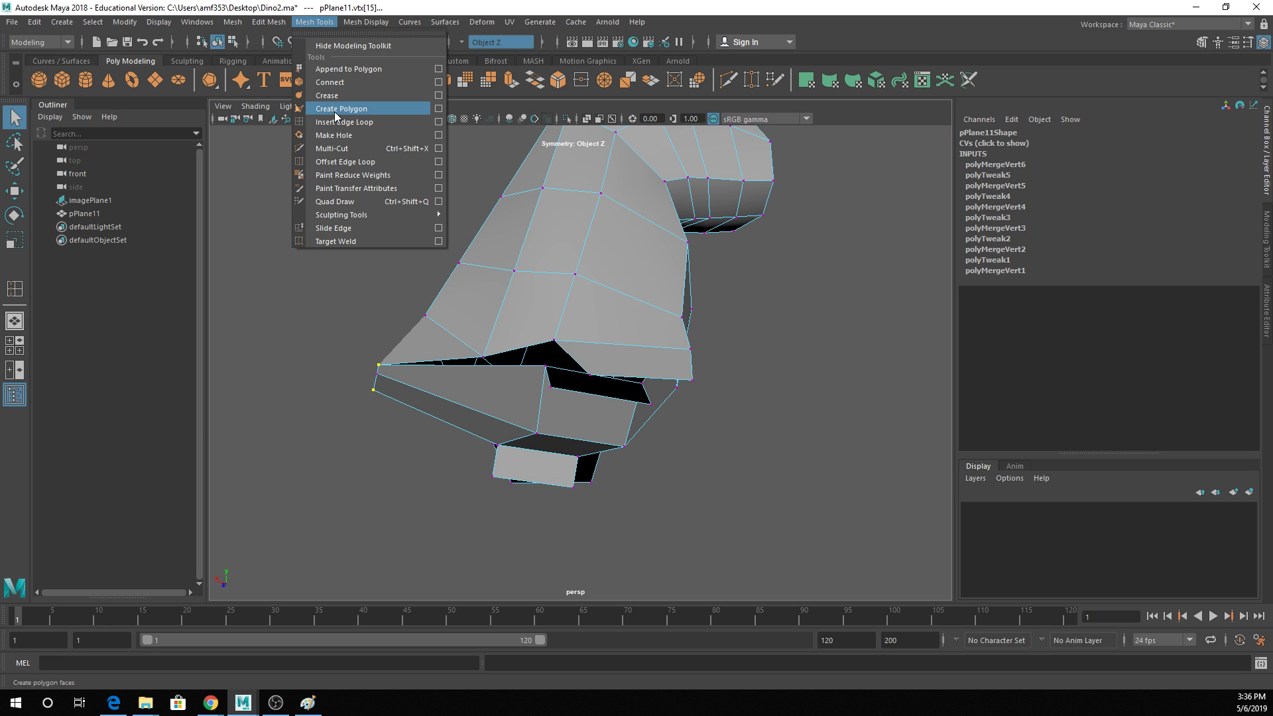
pyautogui.click(332, 121)
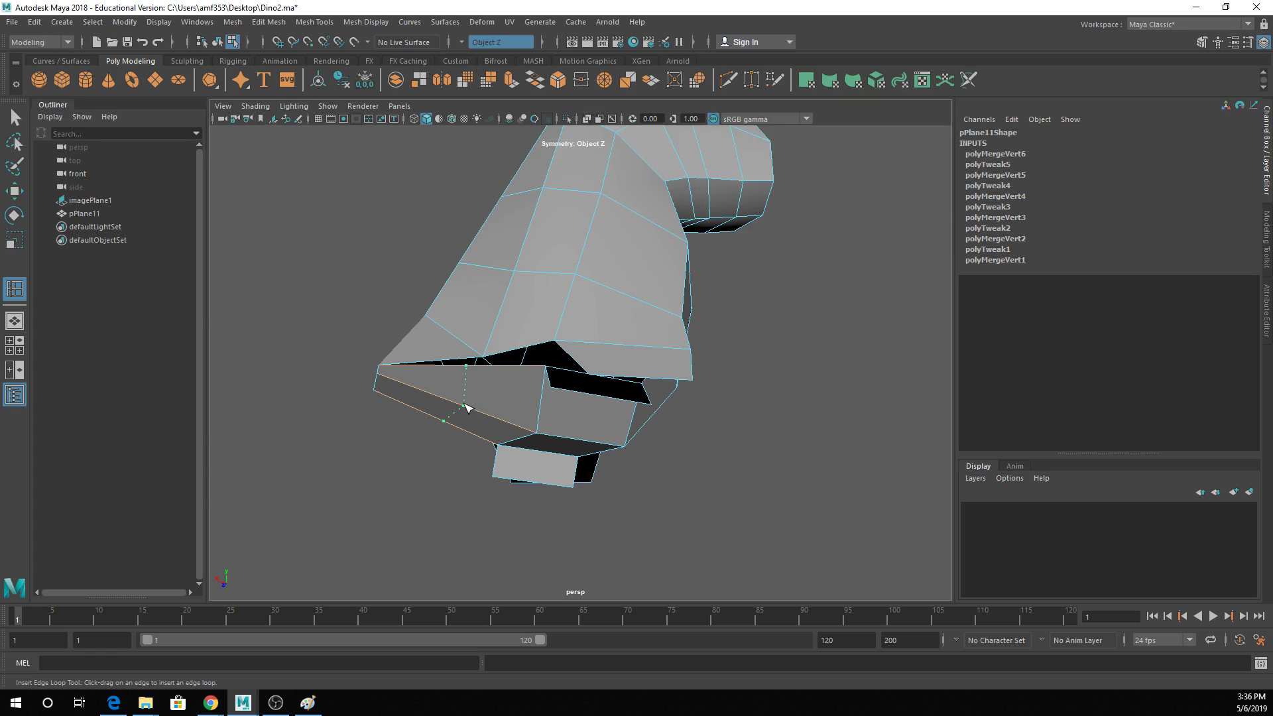
pyautogui.click(477, 415)
pyautogui.press('q')
# Merge the new loop's border vertices on the underside with the matching vertices on the body's lower edge.
pyautogui.moveTo(483, 366); pyautogui.dragTo(425, 322, button='right')
pyautogui.click(482, 365)
pyautogui.click(485, 361)
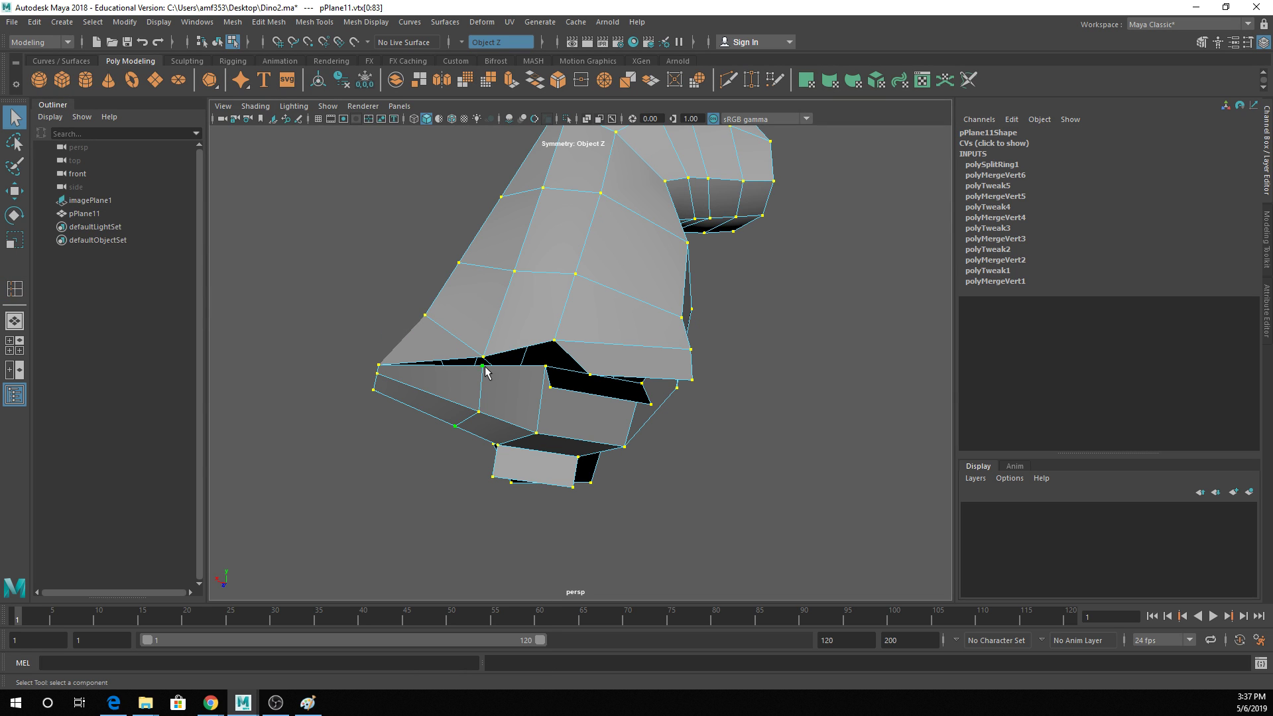
pyautogui.click(485, 365)
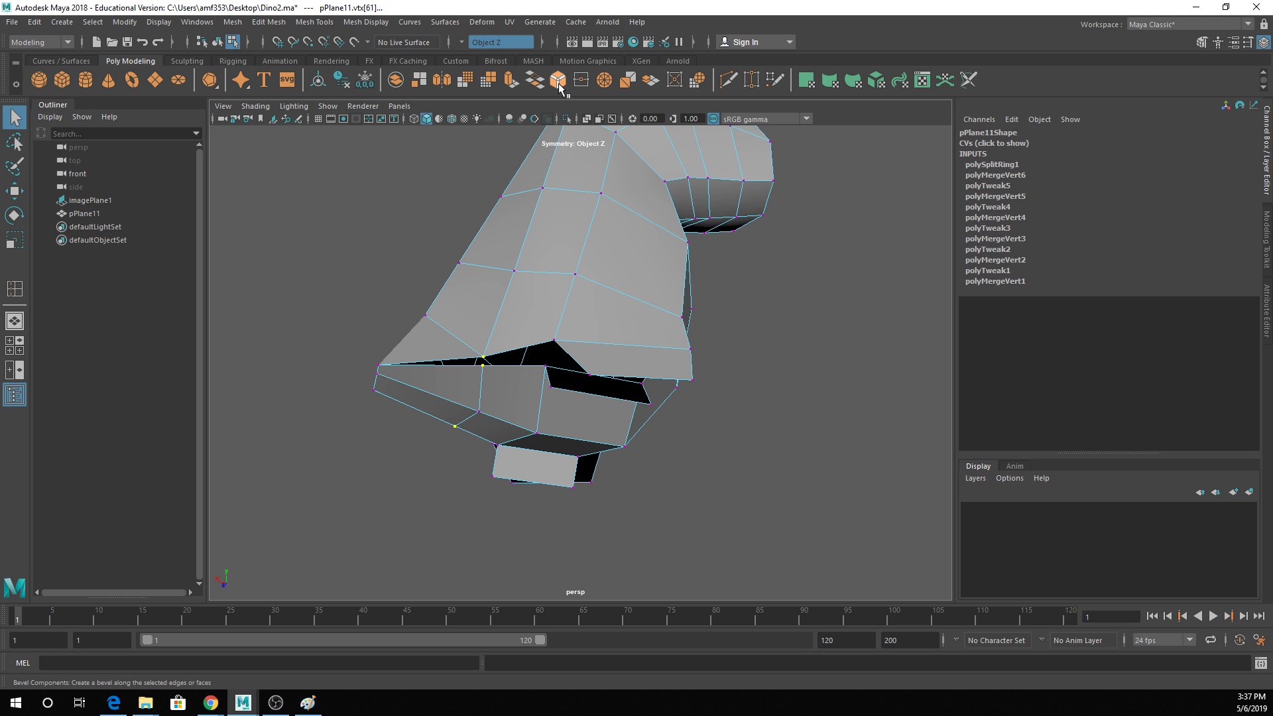
pyautogui.click(604, 80)
# Preview the mesh smoothed and examine the tail tip and the openings around the underside and legs.
pyautogui.keyDown('alt'); pyautogui.moveTo(517, 285); pyautogui.dragTo(463, 353); pyautogui.keyUp('alt')
pyautogui.press('3')
pyautogui.scroll(2, 462, 353)
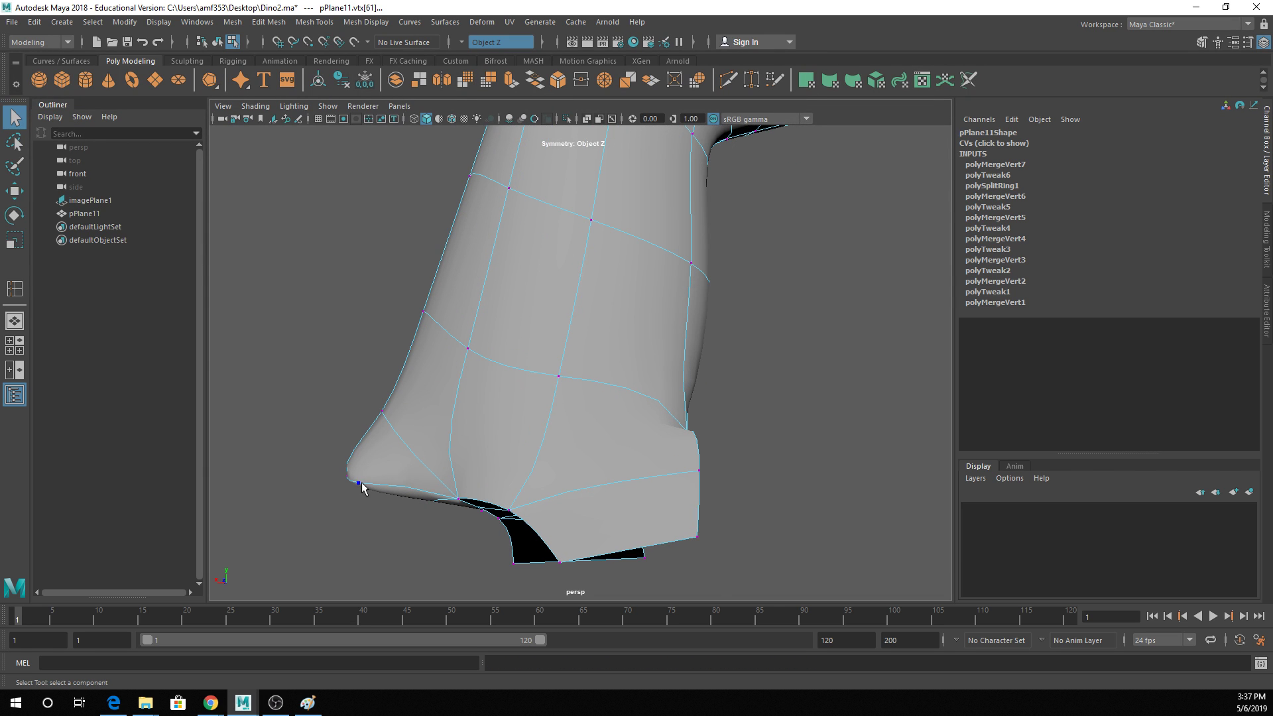
pyautogui.click(359, 484)
pyautogui.press('w')
pyautogui.keyDown('alt'); pyautogui.moveTo(361, 488); pyautogui.dragTo(337, 528); pyautogui.keyUp('alt')
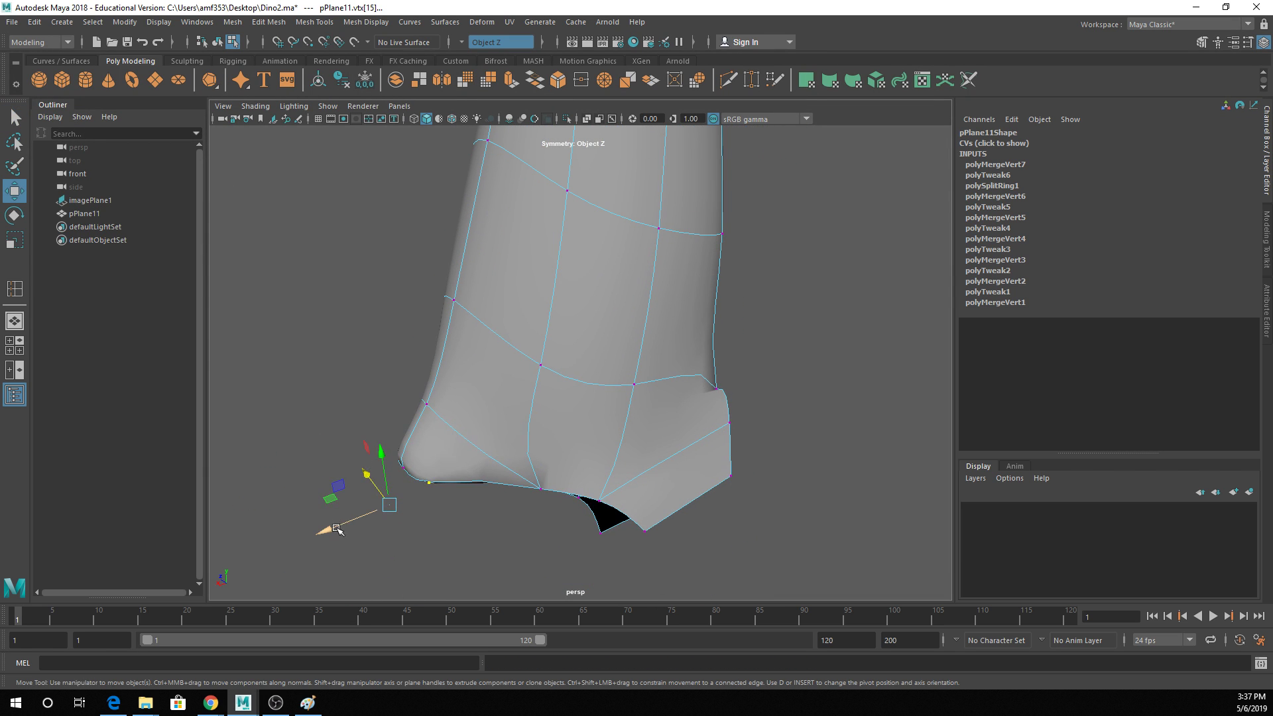
pyautogui.keyDown('alt'); pyautogui.moveTo(464, 464); pyautogui.dragTo(518, 415); pyautogui.keyUp('alt')
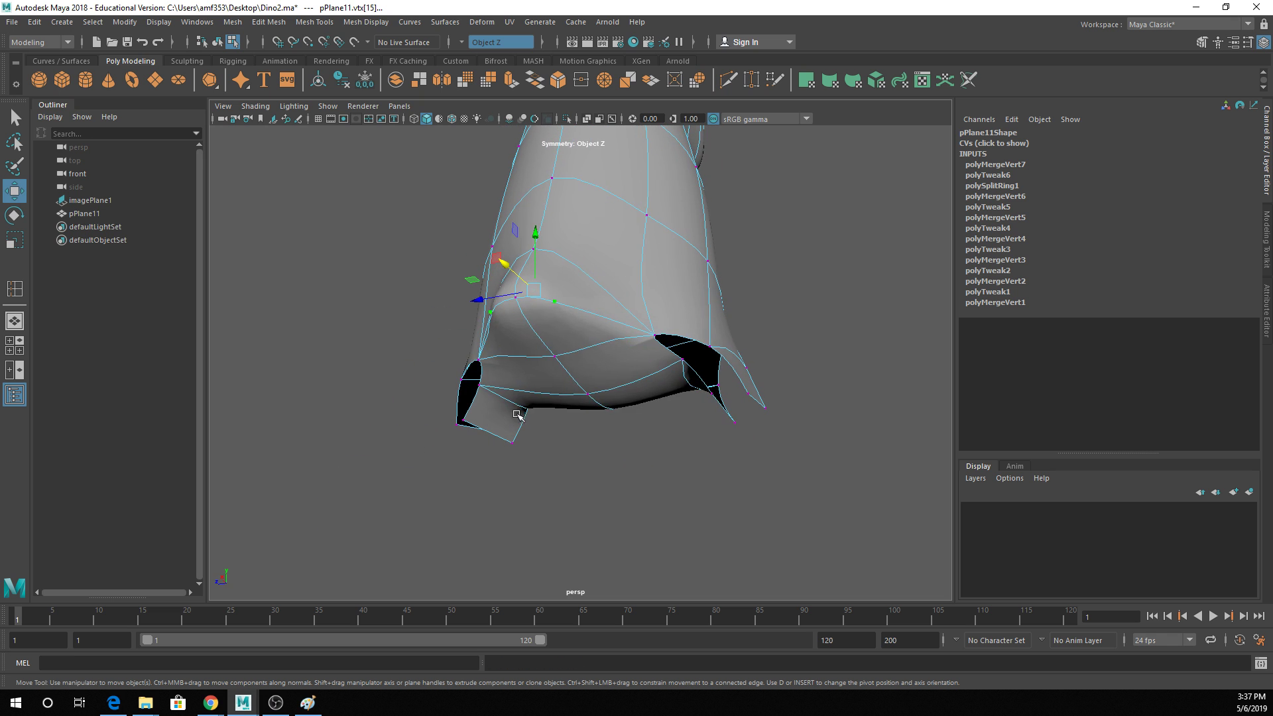
pyautogui.press('1')
# Append two polygons between the open border edges of one foot beside the lower belly.
pyautogui.keyDown('alt'); pyautogui.moveTo(690, 358); pyautogui.dragTo(606, 377); pyautogui.keyUp('alt')
pyautogui.keyDown('alt'); pyautogui.moveTo(607, 377); pyautogui.dragTo(603, 372, button='middle'); pyautogui.keyUp('alt')
pyautogui.moveTo(603, 372)
pyautogui.keyDown('alt'); pyautogui.mouseDown()
pyautogui.moveTo(583, 332)
pyautogui.moveTo(583, 351)
pyautogui.moveTo(622, 370)
pyautogui.moveTo(600, 378)
pyautogui.moveTo(614, 364)
pyautogui.mouseUp(); pyautogui.keyUp('alt')
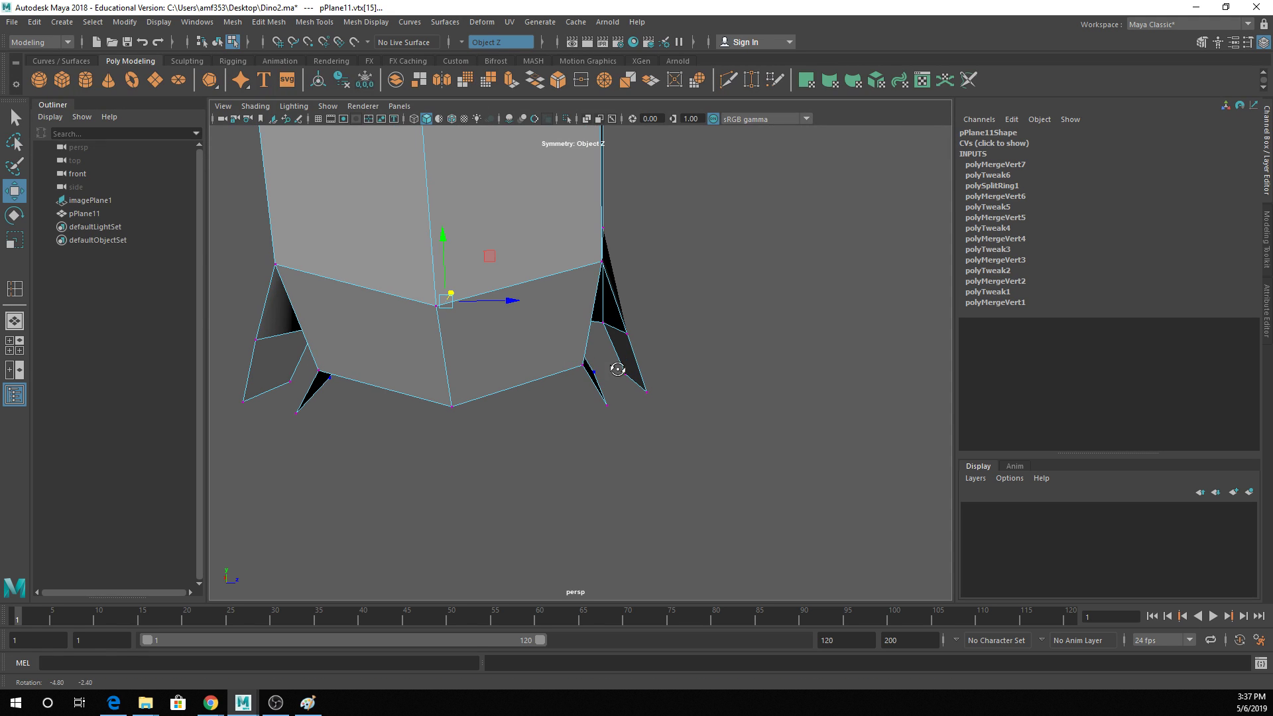
pyautogui.click(314, 22)
pyautogui.click(328, 82)
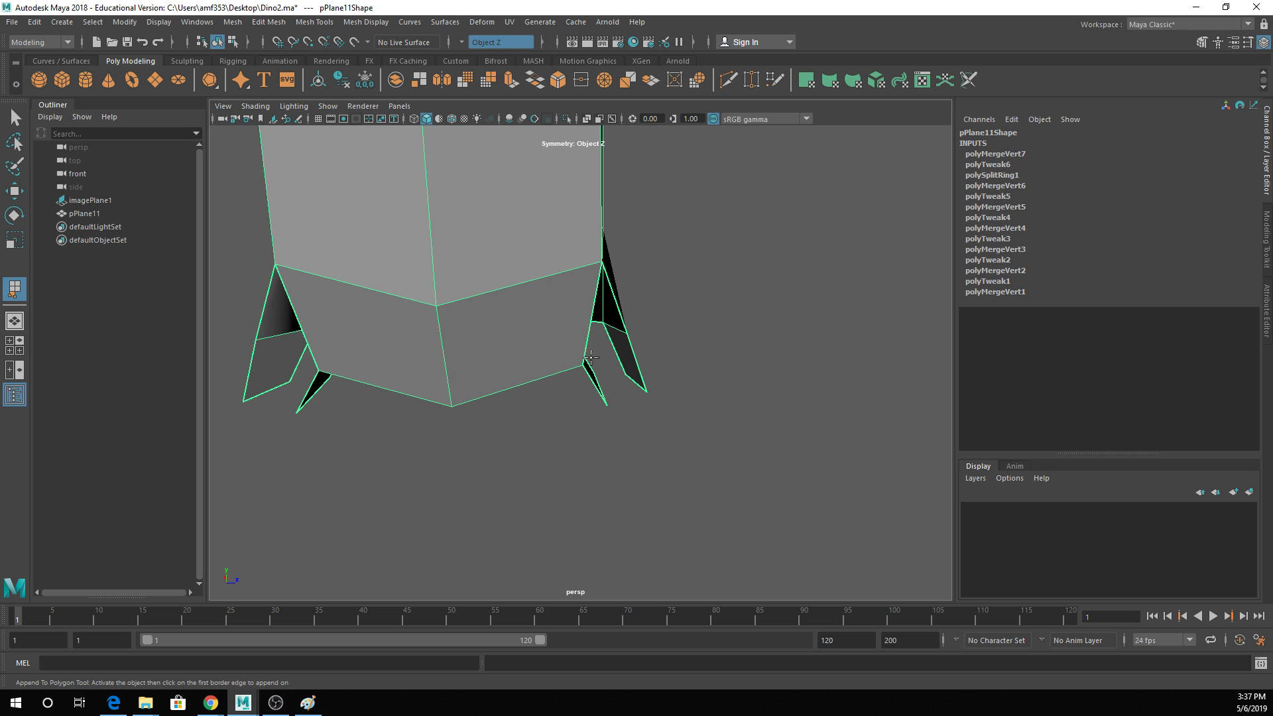
pyautogui.click(590, 360)
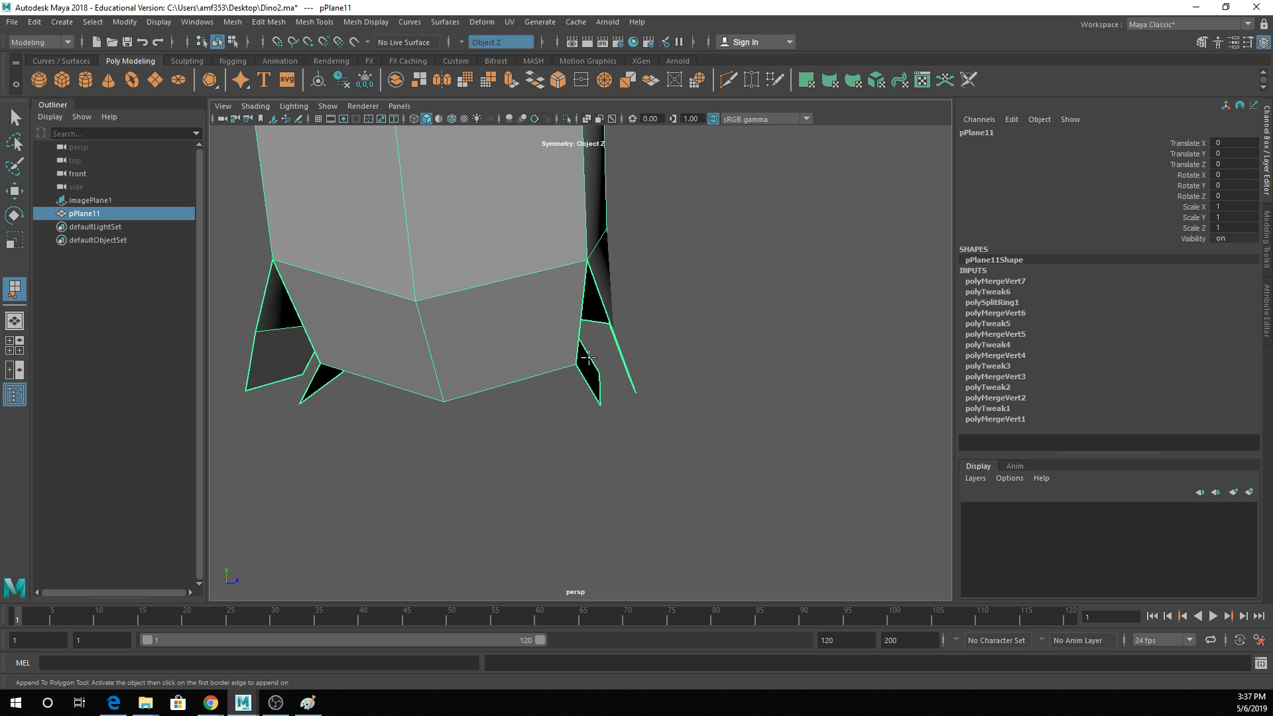
pyautogui.click(628, 364)
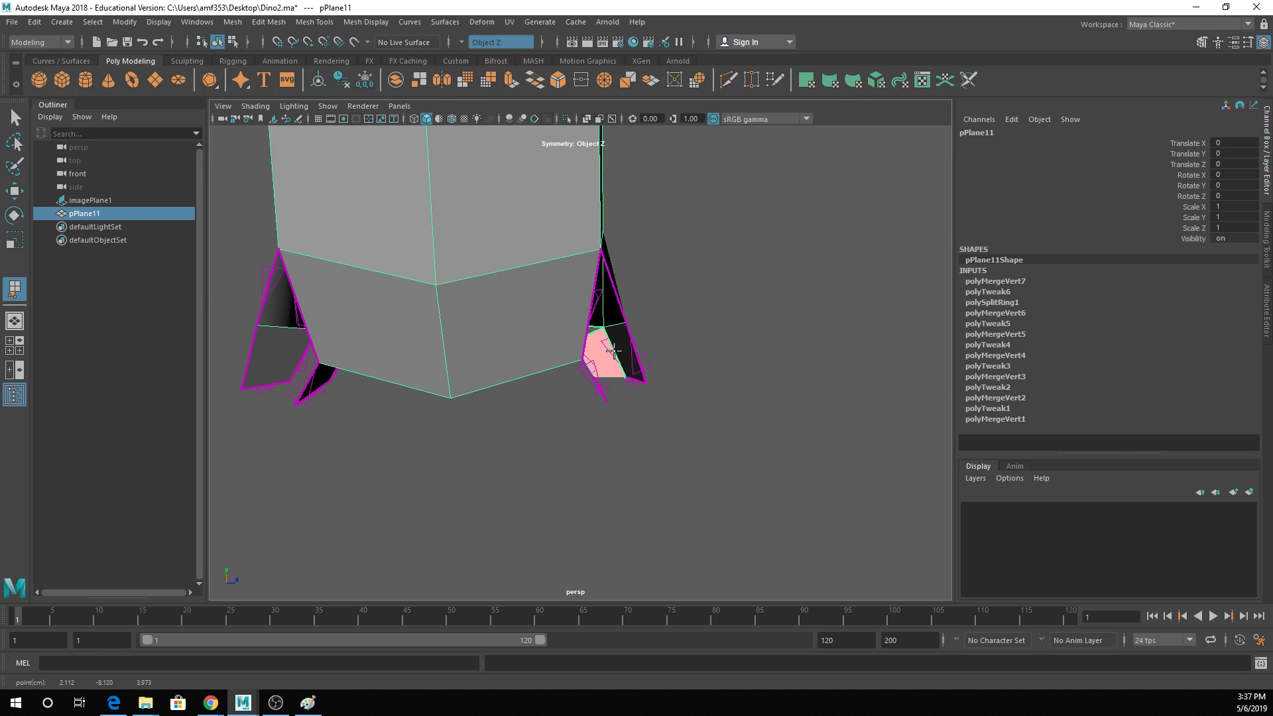
pyautogui.press('Return')
pyautogui.click(629, 366)
pyautogui.click(605, 391)
pyautogui.press('Return')
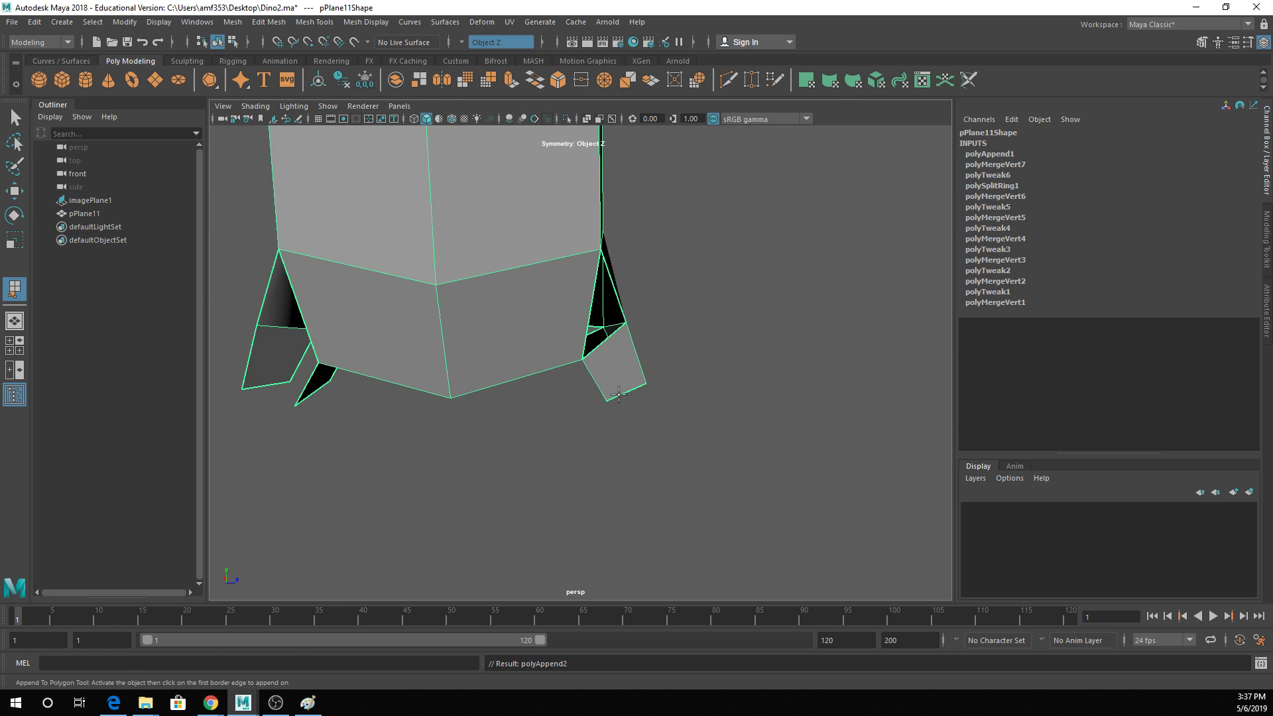
# Append a polygon across the remaining open side of that foot and one across the matching opening of the opposite foot.
pyautogui.keyDown('alt'); pyautogui.moveTo(617, 378); pyautogui.dragTo(594, 352); pyautogui.keyUp('alt')
pyautogui.click(596, 352)
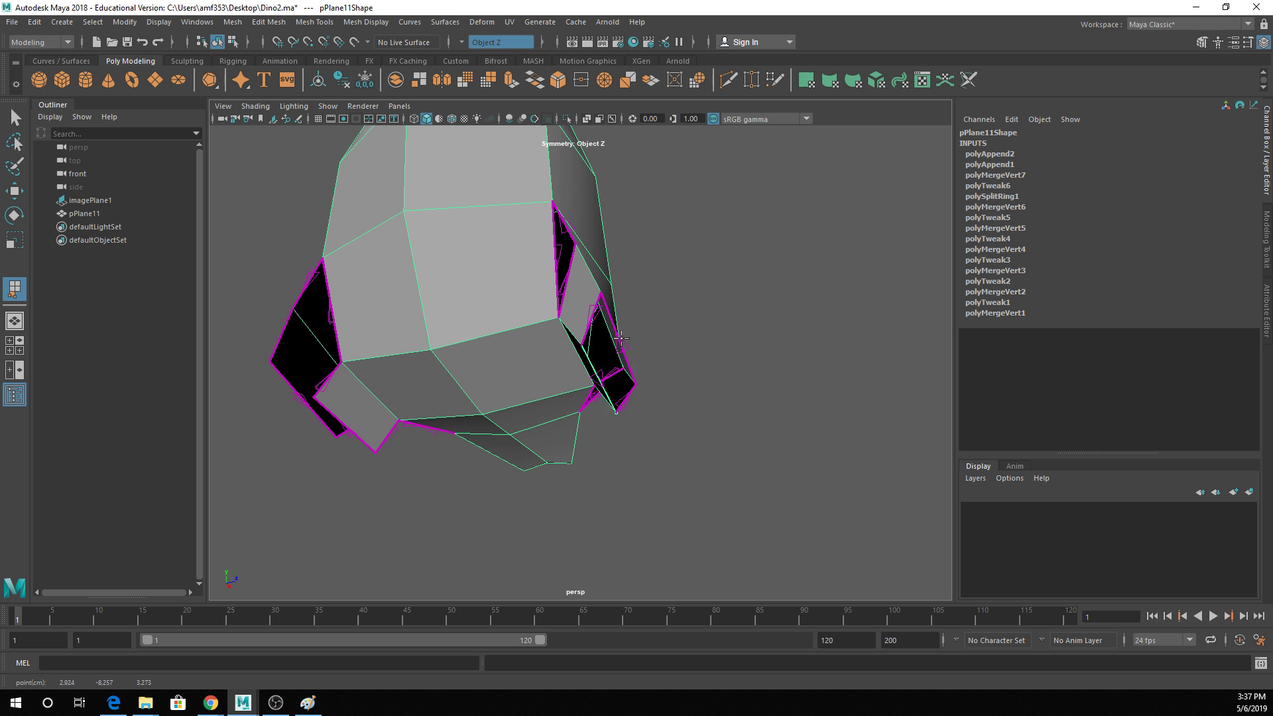
pyautogui.click(620, 339)
pyautogui.press('Return')
pyautogui.click(333, 372)
pyautogui.click(282, 339)
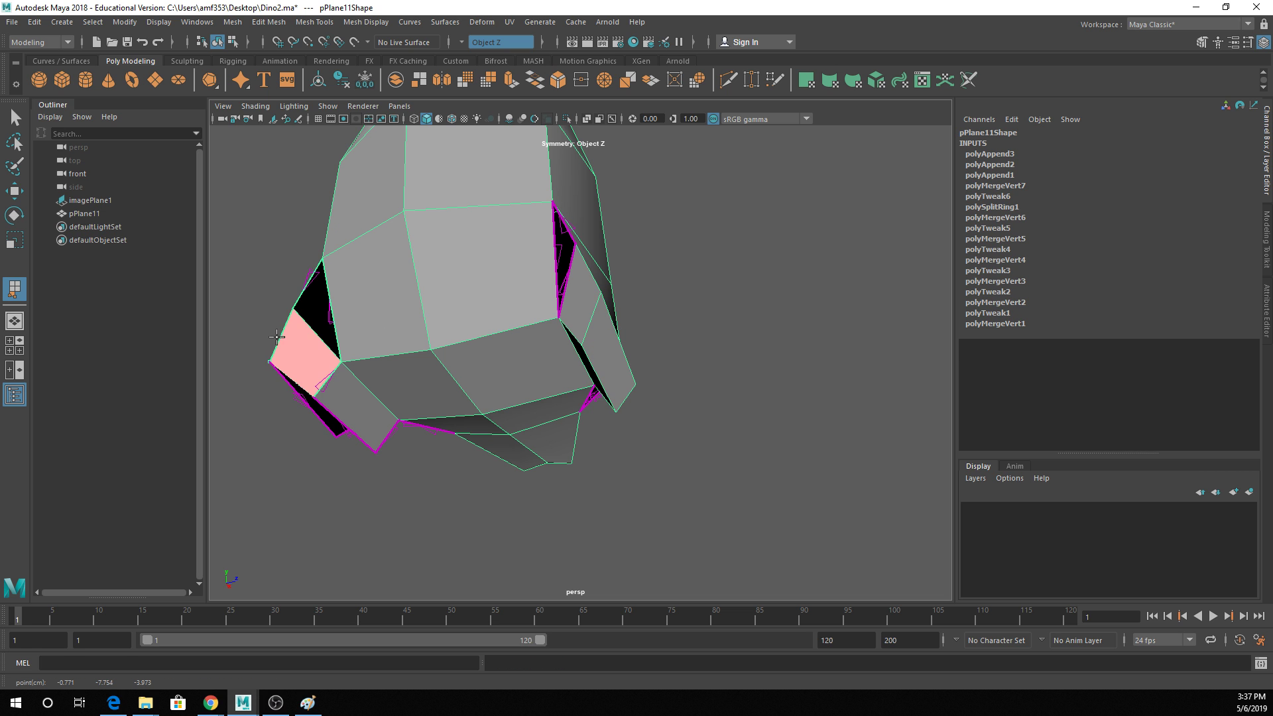
pyautogui.press('Return')
# Append two more polygons to close the inner side and base of the opposite foot.
pyautogui.keyDown('alt'); pyautogui.moveTo(292, 398); pyautogui.dragTo(329, 414); pyautogui.keyUp('alt')
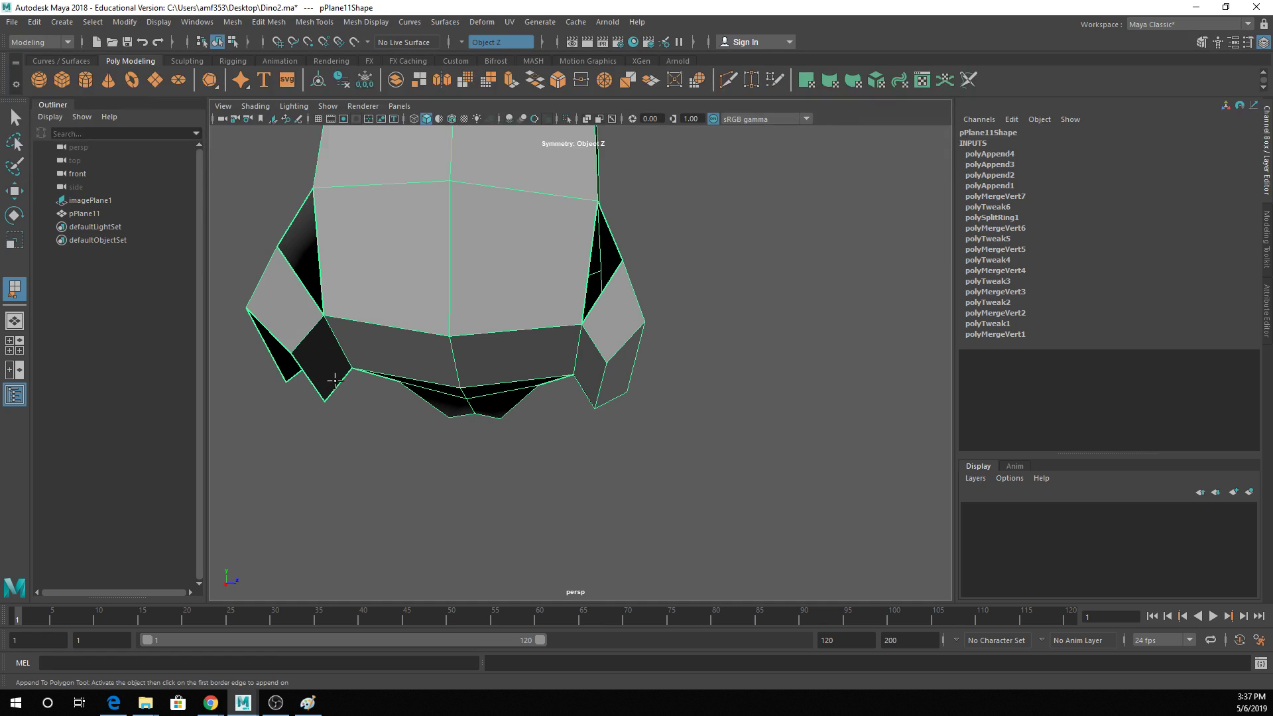
pyautogui.click(339, 383)
pyautogui.click(279, 364)
pyautogui.press('Return')
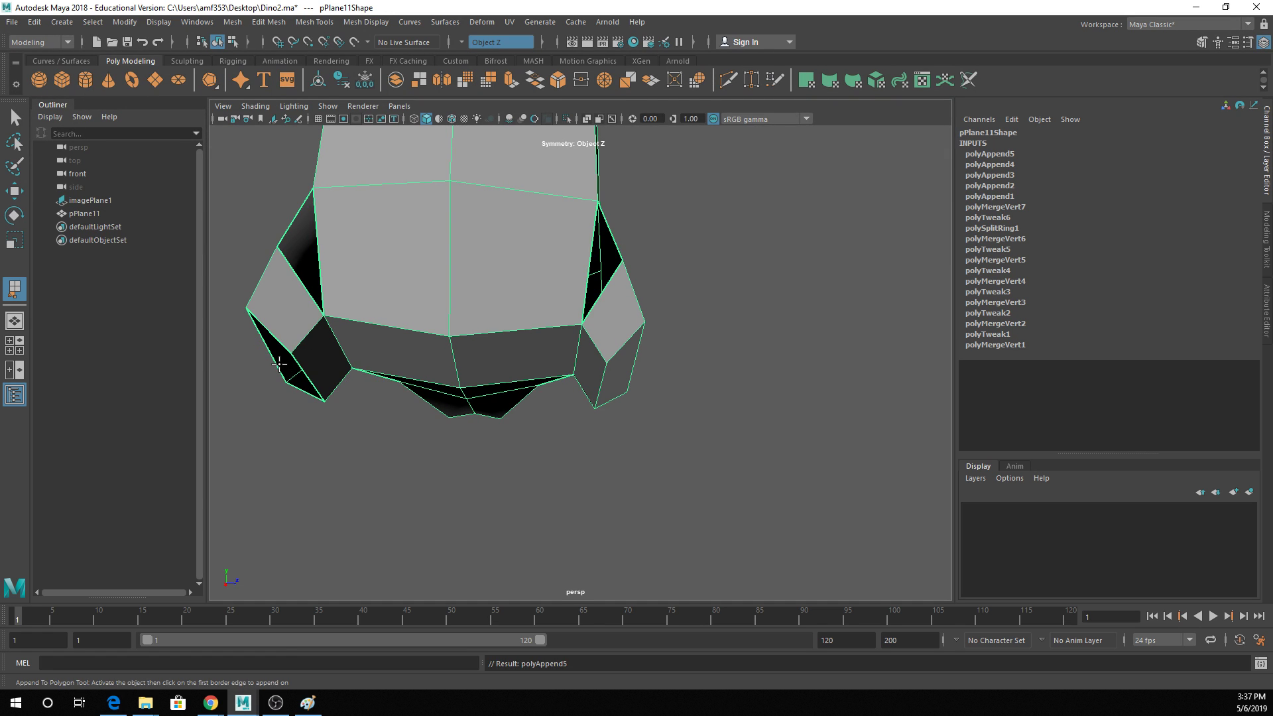
pyautogui.click(280, 363)
pyautogui.click(305, 371)
pyautogui.press('w')
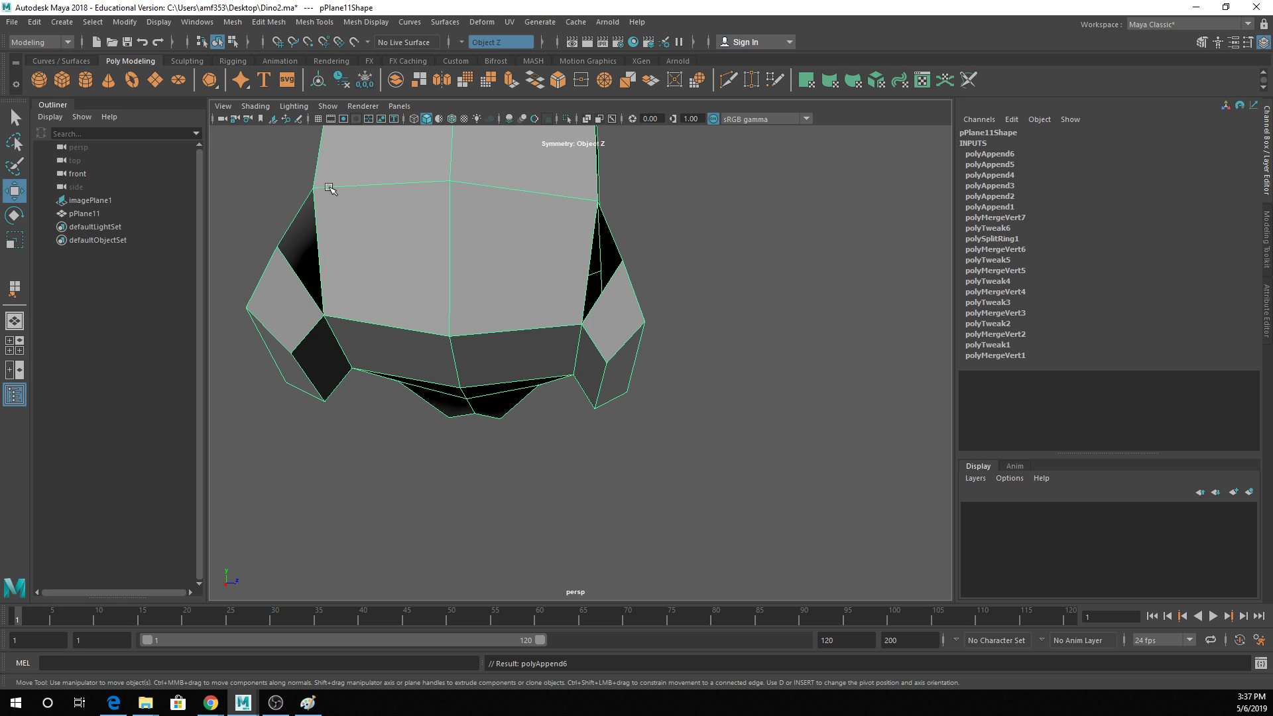
# Insert an edge loop across the lowest belly row and another across the underside faces beside the gap behind the foot.
pyautogui.click(269, 22)
pyautogui.moveTo(317, 22)
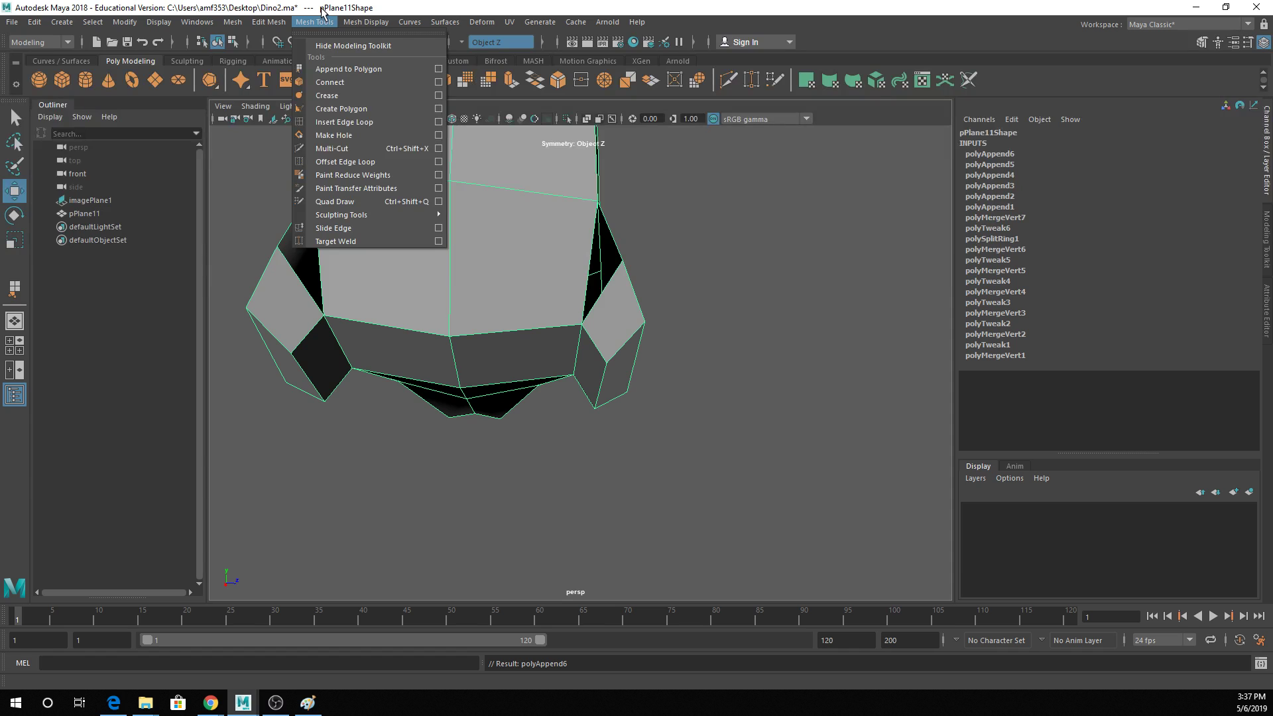
pyautogui.keyDown('alt'); pyautogui.moveTo(563, 246); pyautogui.dragTo(575, 278); pyautogui.keyUp('alt')
pyautogui.click(315, 22)
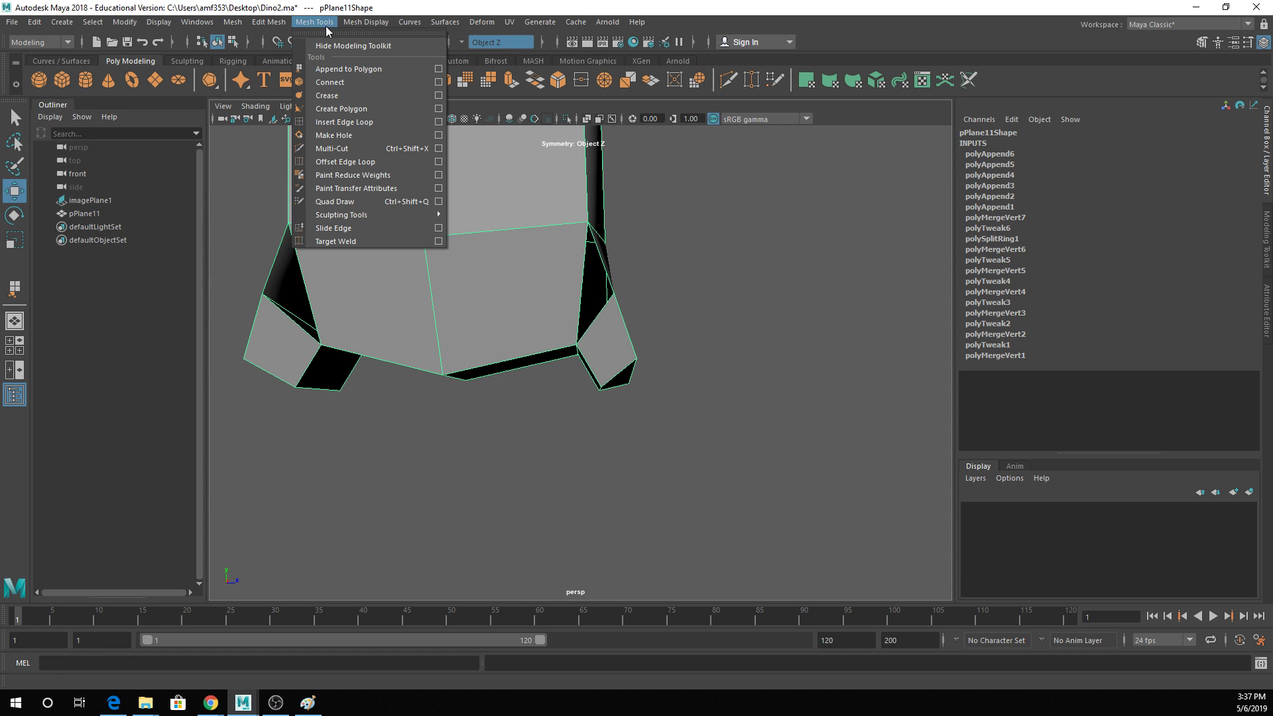
pyautogui.click(373, 122)
pyautogui.click(435, 301)
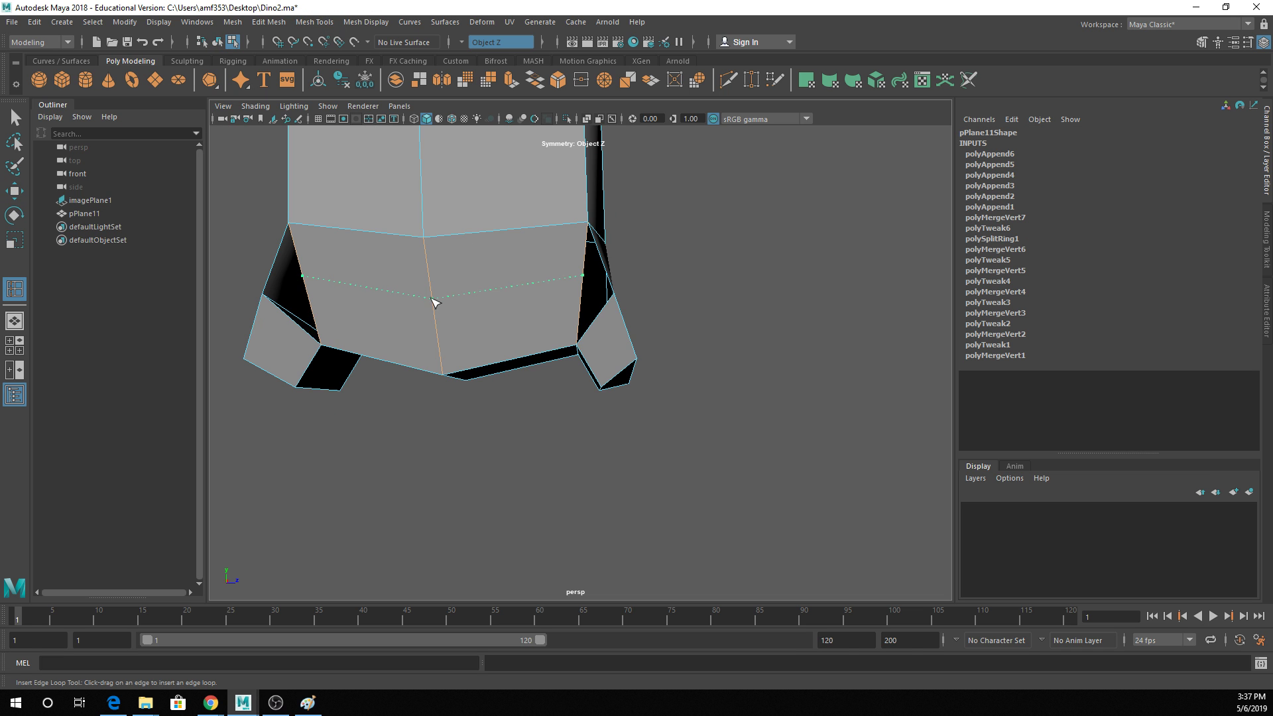
pyautogui.keyDown('alt'); pyautogui.moveTo(435, 301); pyautogui.dragTo(662, 306); pyautogui.keyUp('alt')
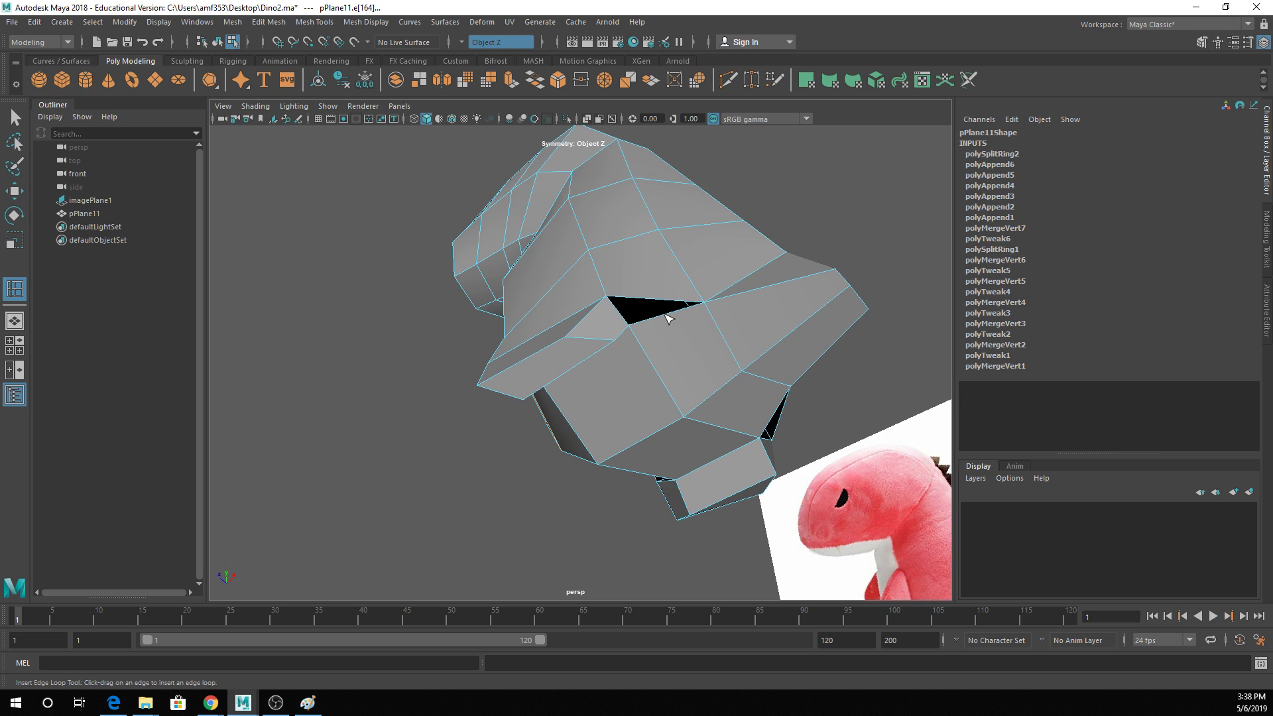
pyautogui.click(668, 319)
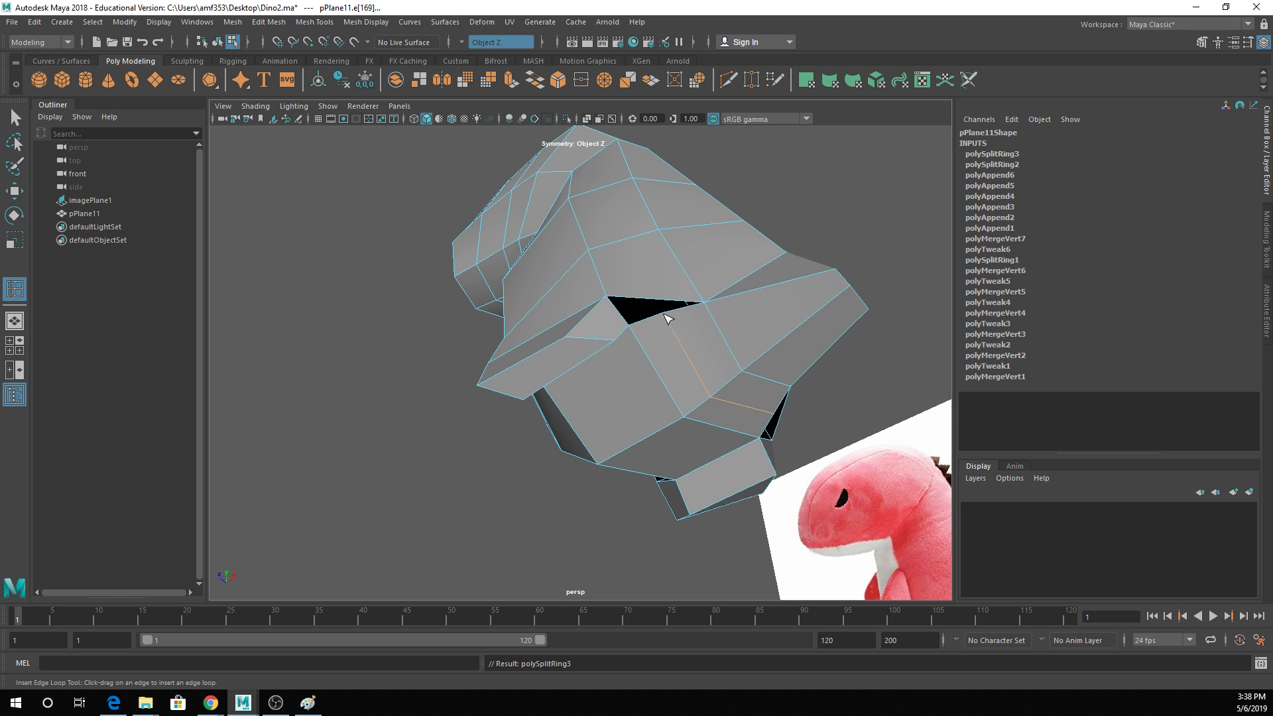
pyautogui.press('q')
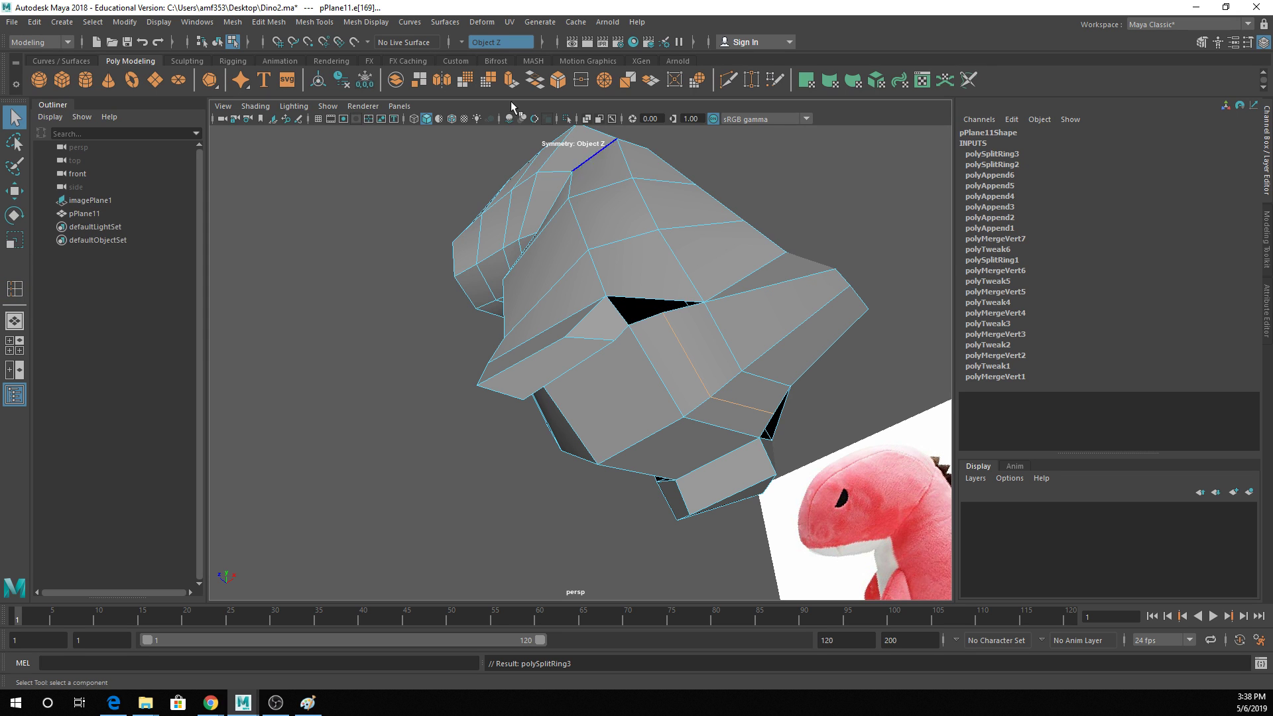
# Fill the gap between the body's side and the underside behind the foot with an appended polygon.
pyautogui.click(315, 22)
pyautogui.click(346, 68)
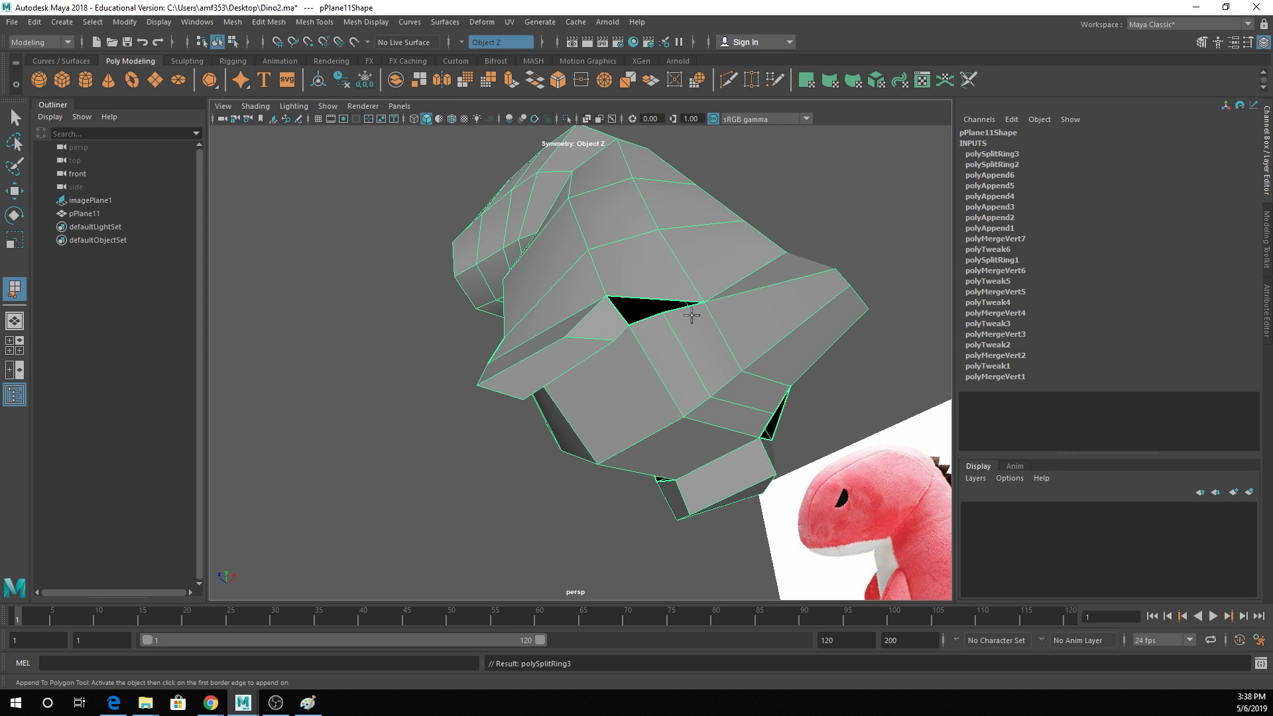
pyautogui.click(674, 307)
pyautogui.click(620, 312)
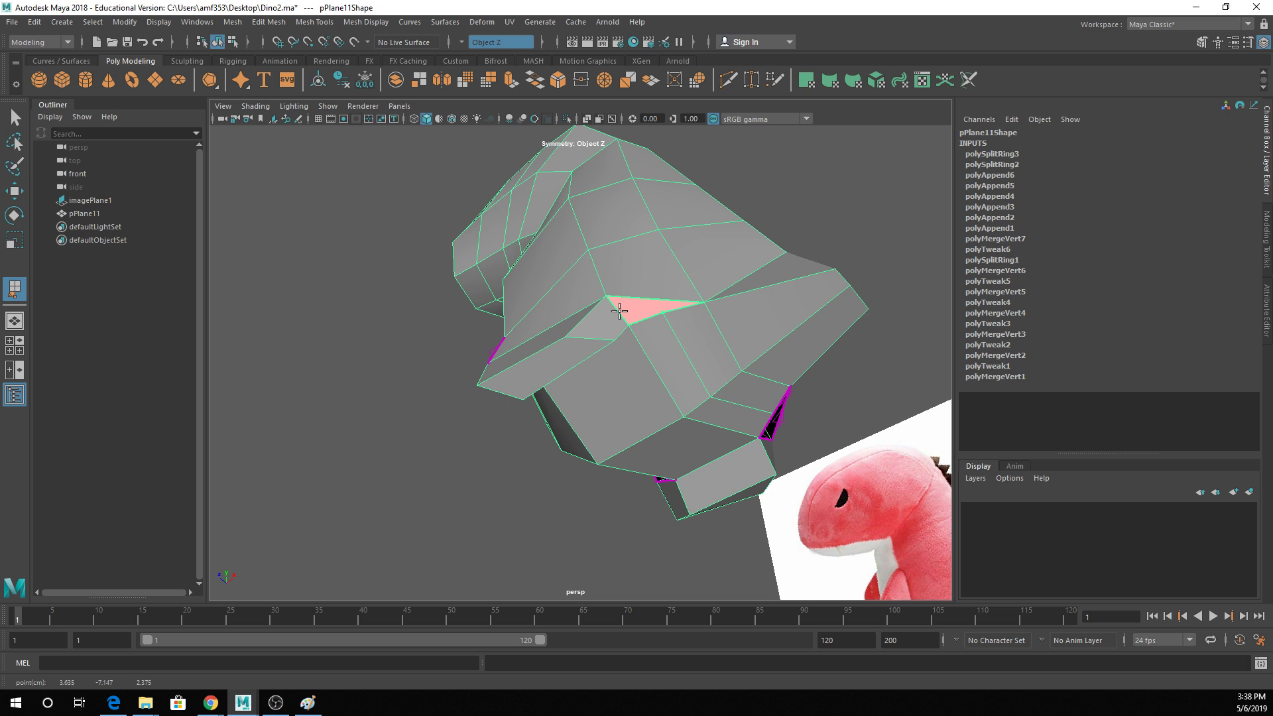
pyautogui.press('Return')
# Append a polygon over the gap between the belly and the same foot, and preview the mesh smoothed.
pyautogui.keyDown('alt'); pyautogui.moveTo(620, 311); pyautogui.dragTo(718, 330); pyautogui.keyUp('alt')
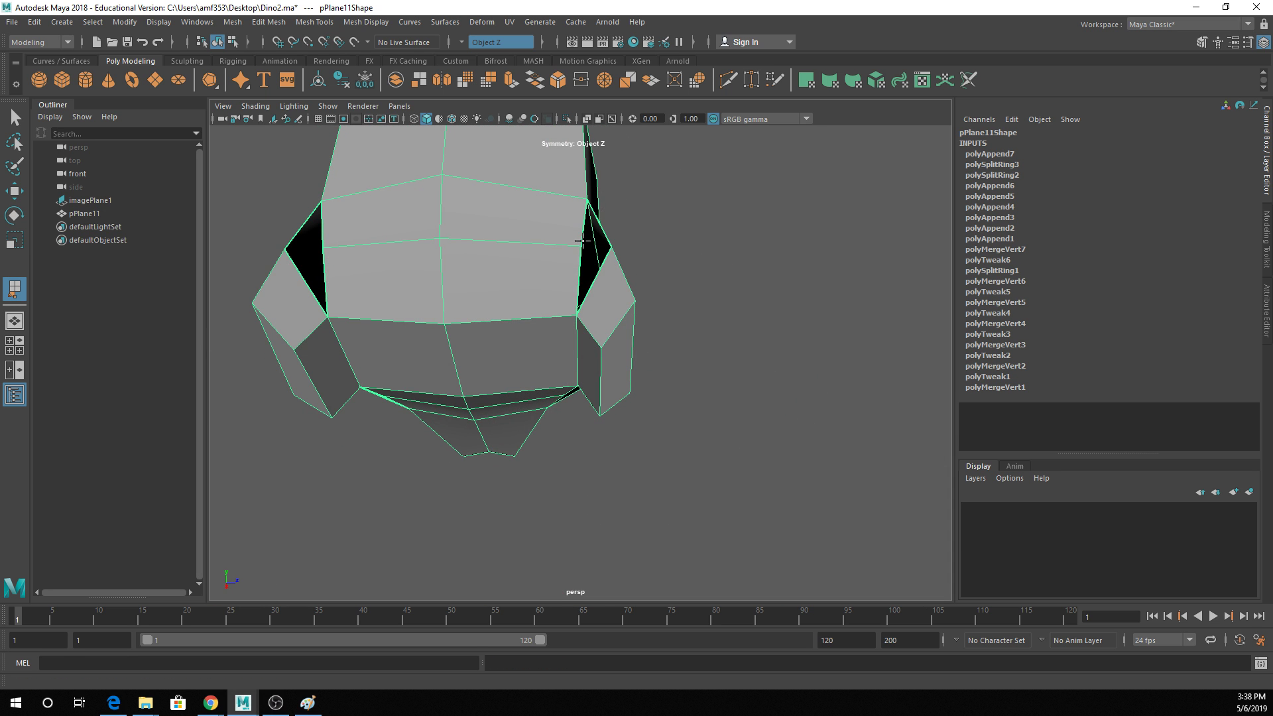
pyautogui.click(583, 262)
pyautogui.click(600, 282)
pyautogui.press('Return')
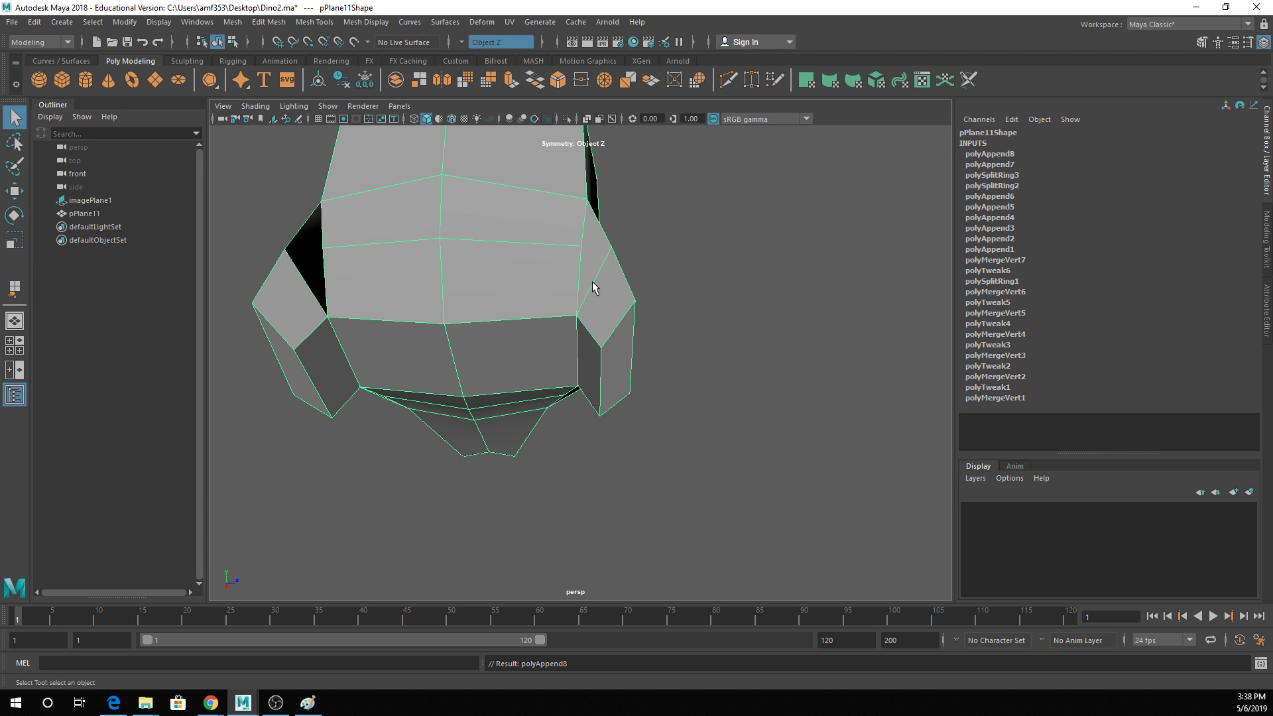
pyautogui.keyDown('alt'); pyautogui.moveTo(593, 287); pyautogui.dragTo(407, 325); pyautogui.keyUp('alt')
pyautogui.press('3')
pyautogui.keyDown('alt'); pyautogui.moveTo(662, 250); pyautogui.dragTo(630, 259, button='right'); pyautogui.keyUp('alt')
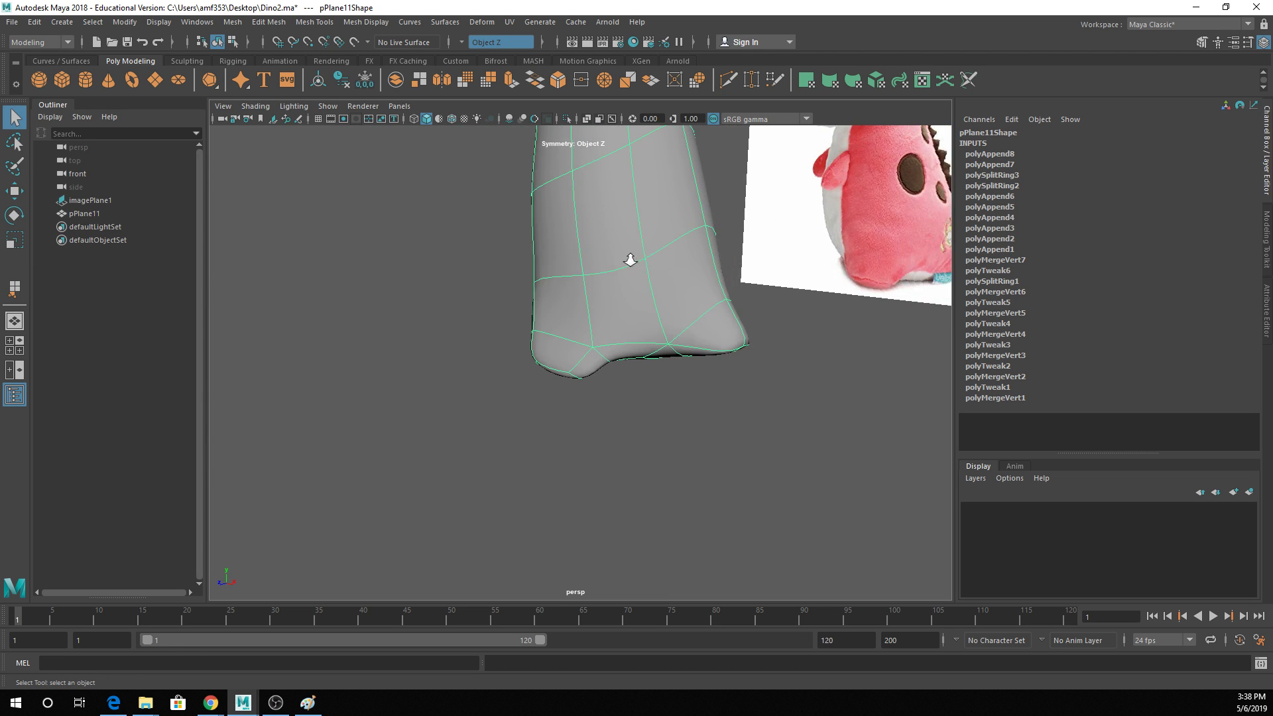
pyautogui.keyDown('alt'); pyautogui.moveTo(630, 260); pyautogui.dragTo(806, 321); pyautogui.keyUp('alt')
pyautogui.scroll(5, 588, 371)
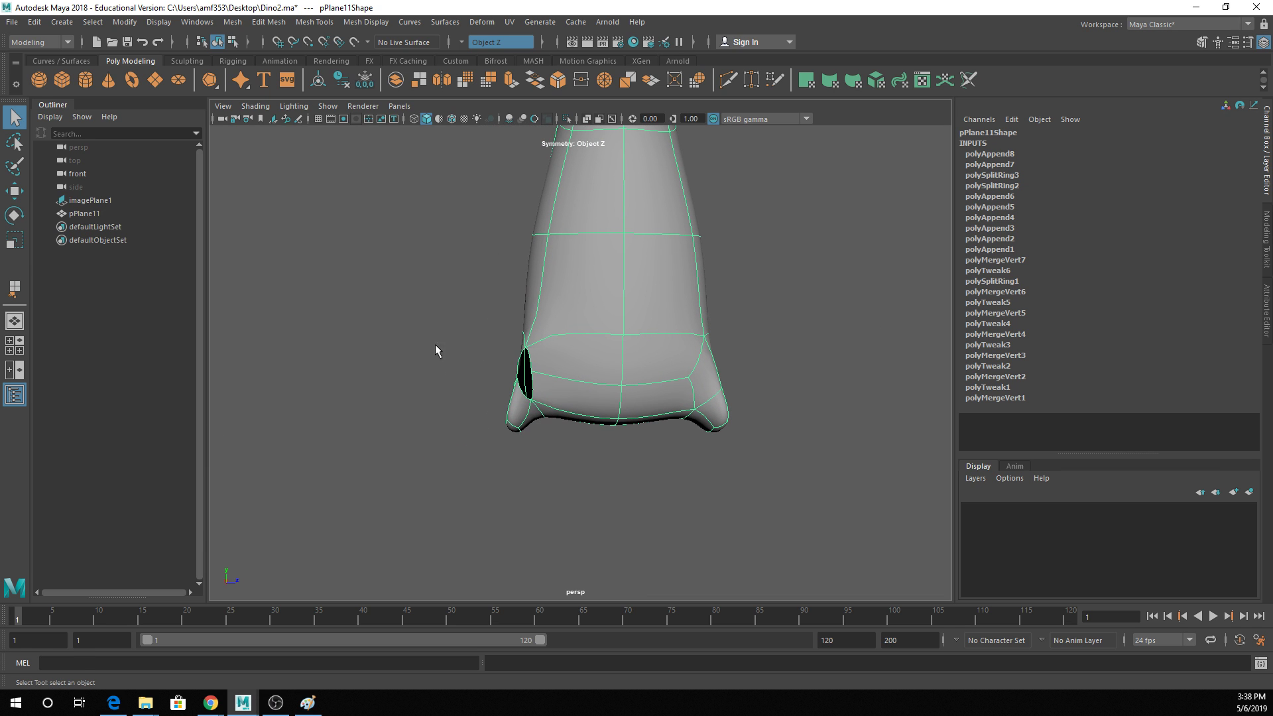
# Fill the matching gaps in front of and behind the opposite foot with appended polygons in the unsmoothed display.
pyautogui.press('1')
pyautogui.press('y')
pyautogui.click(514, 365)
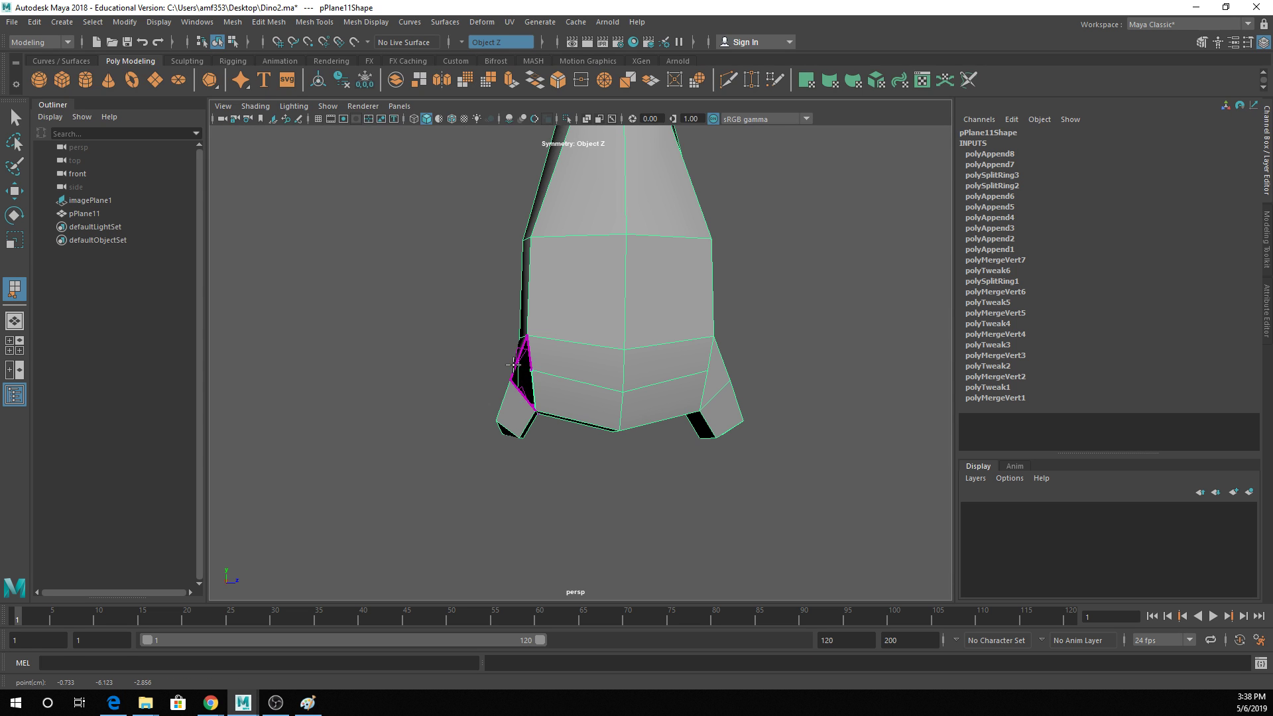
pyautogui.press('Return')
pyautogui.keyDown('alt'); pyautogui.moveTo(515, 369); pyautogui.dragTo(554, 389); pyautogui.keyUp('alt')
pyautogui.press('y')
pyautogui.click(604, 395)
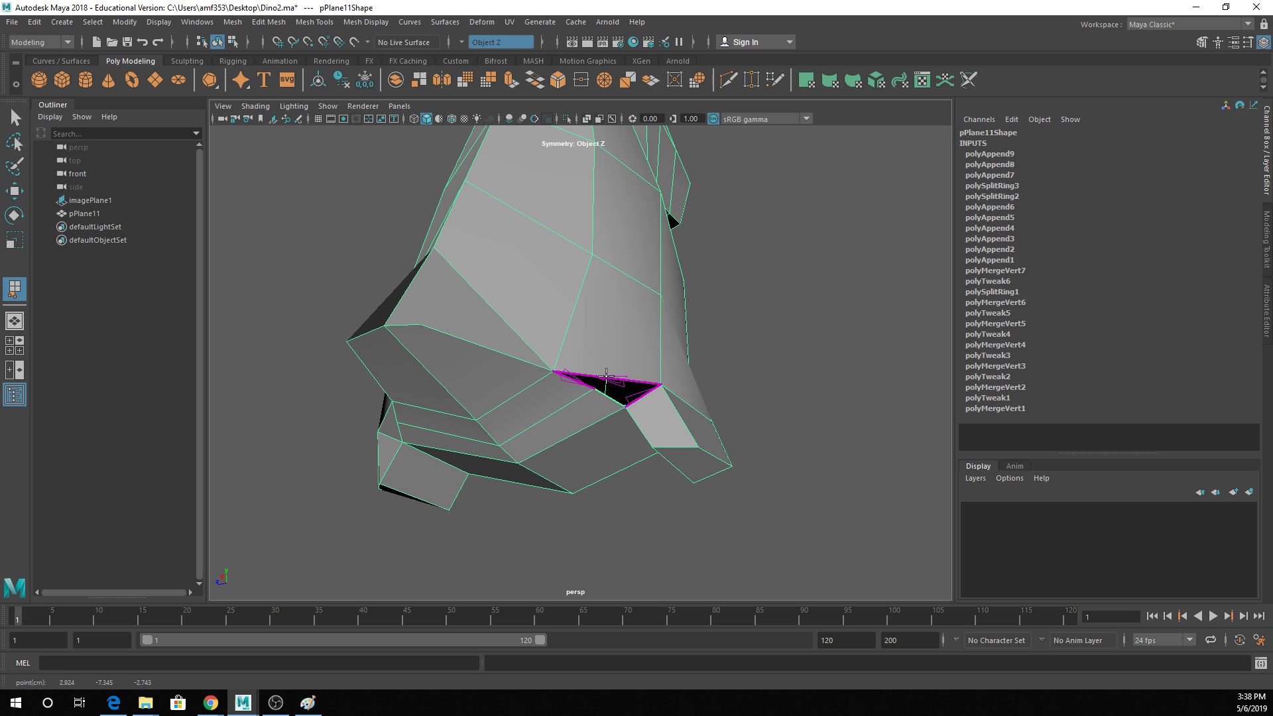
pyautogui.press('Return')
# Check the smoothed shape and reposition the mirrored underside vertices between the tail and the feet.
pyautogui.press('3')
pyautogui.moveTo(606, 381)
pyautogui.keyDown('alt'); pyautogui.mouseDown()
pyautogui.moveTo(619, 363)
pyautogui.moveTo(583, 379)
pyautogui.mouseUp(); pyautogui.keyUp('alt')
pyautogui.moveTo(583, 378); pyautogui.dragTo(547, 385, button='right')
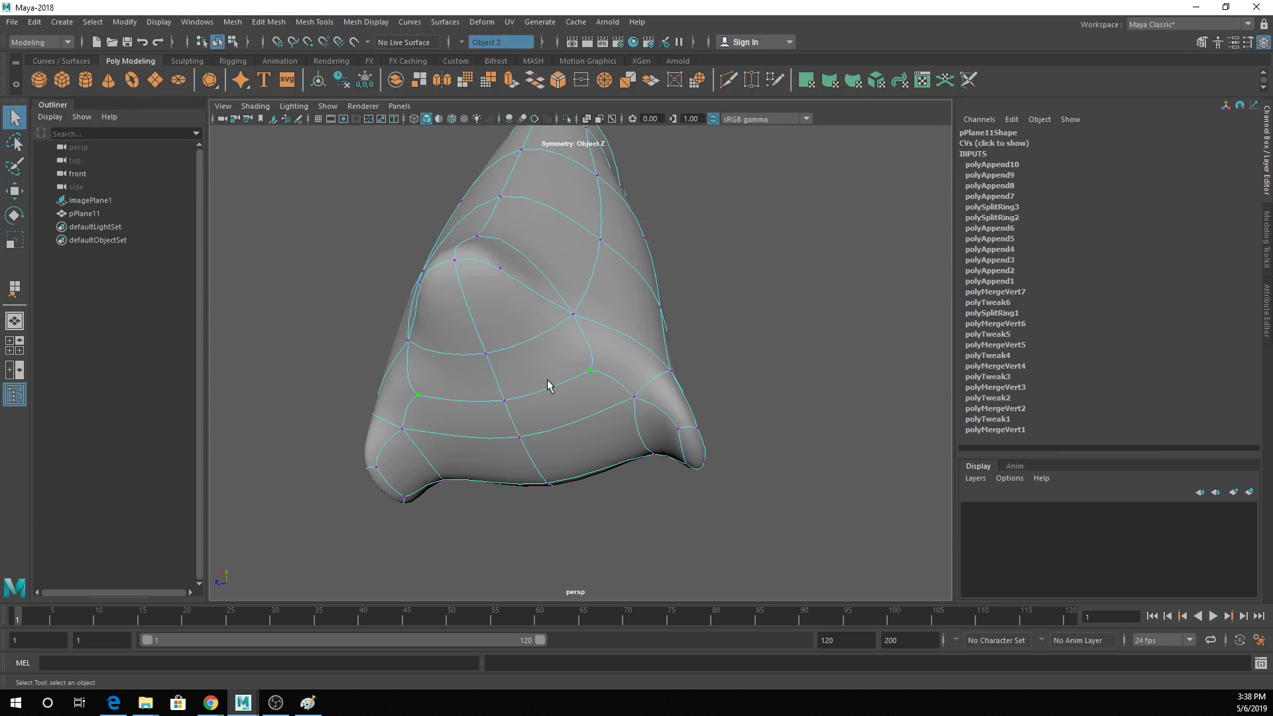
pyautogui.click(590, 370)
pyautogui.press('w')
pyautogui.press('1')
pyautogui.moveTo(600, 365); pyautogui.dragTo(545, 351)
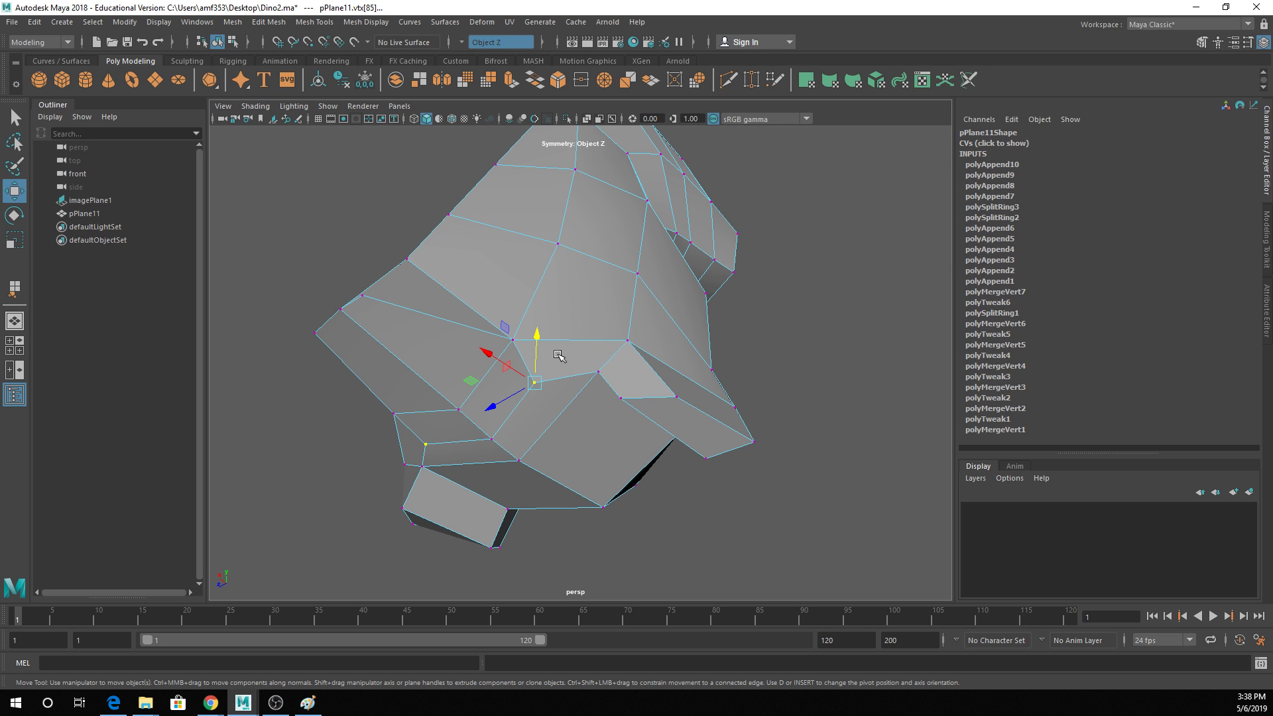
pyautogui.moveTo(607, 362)
pyautogui.keyDown('alt'); pyautogui.mouseDown()
pyautogui.moveTo(619, 369)
pyautogui.moveTo(608, 337)
pyautogui.moveTo(570, 344)
pyautogui.moveTo(599, 338)
pyautogui.mouseUp(); pyautogui.keyUp('alt')
pyautogui.press('q')
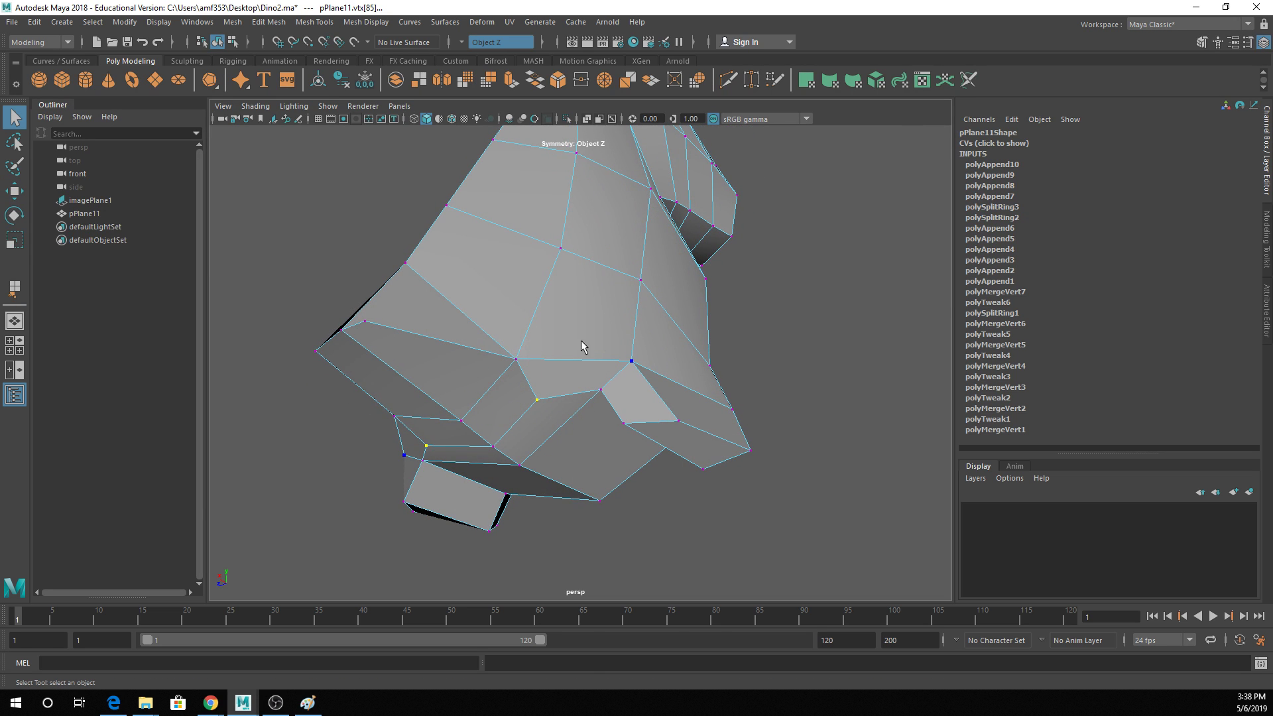
# Try an edge loop running through the foot and across the underside, and compare it in the smoothed preview.
pyautogui.moveTo(532, 320); pyautogui.dragTo(501, 312, button='right')
pyautogui.click(513, 351)
pyautogui.click(314, 22)
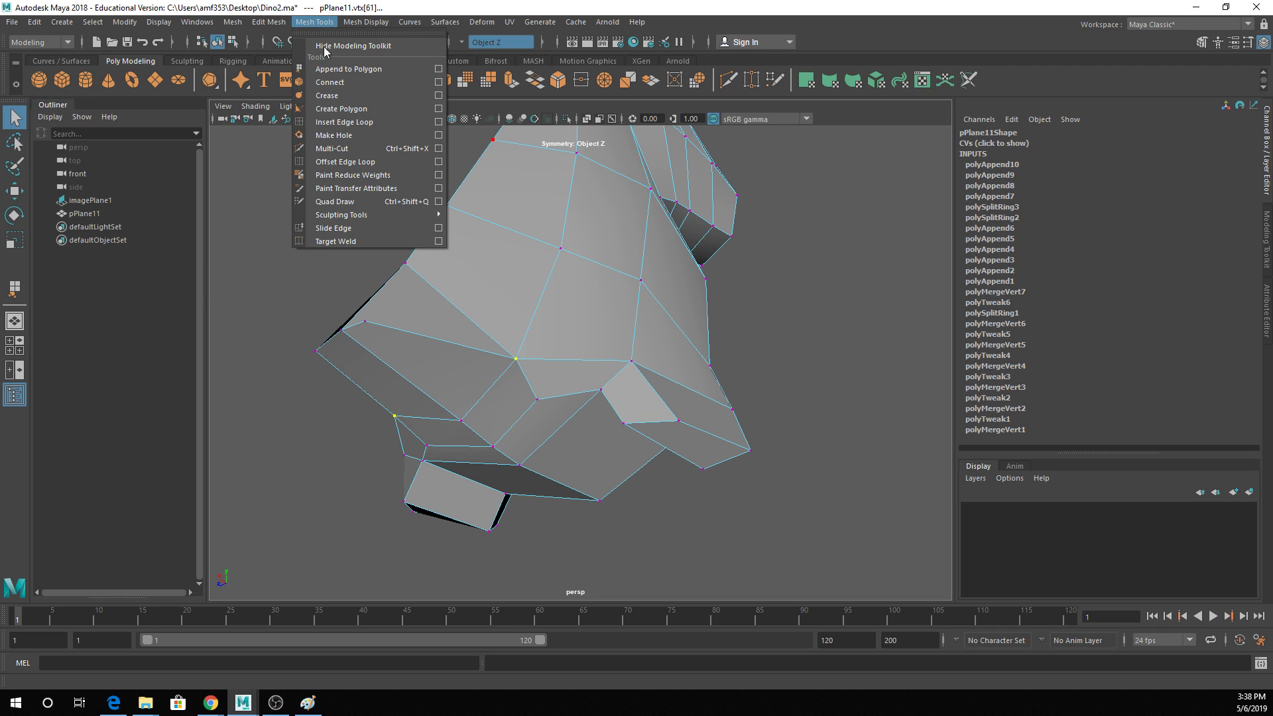
pyautogui.click(342, 124)
pyautogui.moveTo(659, 420); pyautogui.dragTo(654, 421)
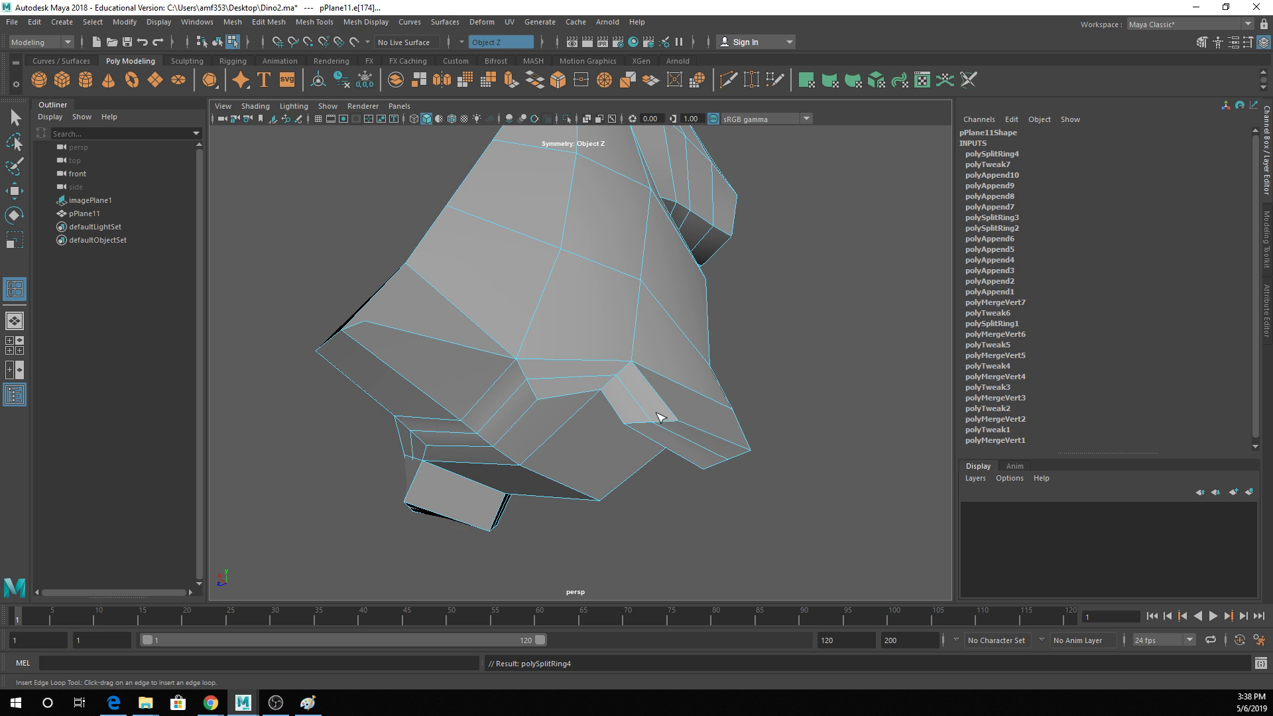
pyautogui.hotkey('ctrl', 'z')
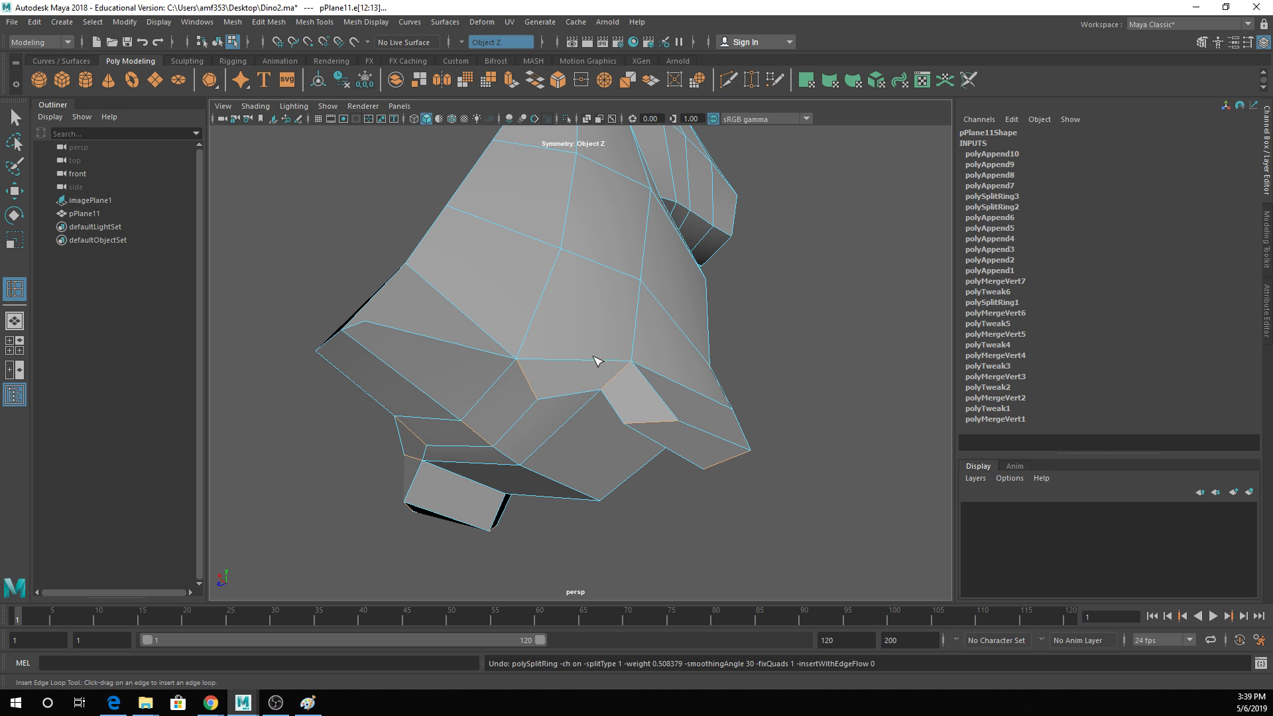
pyautogui.moveTo(521, 353); pyautogui.dragTo(512, 361, button='right')
pyautogui.hotkey('shift', 'z')
pyautogui.press('3')
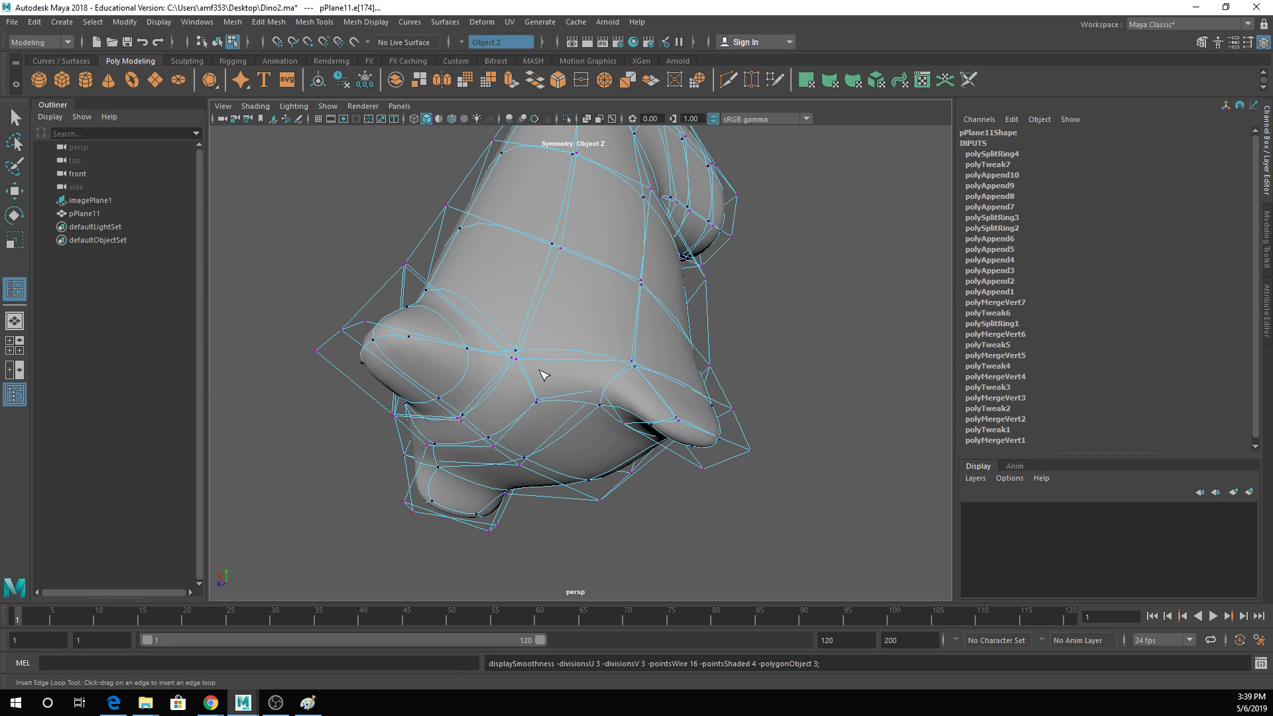
pyautogui.press('1')
pyautogui.press('q')
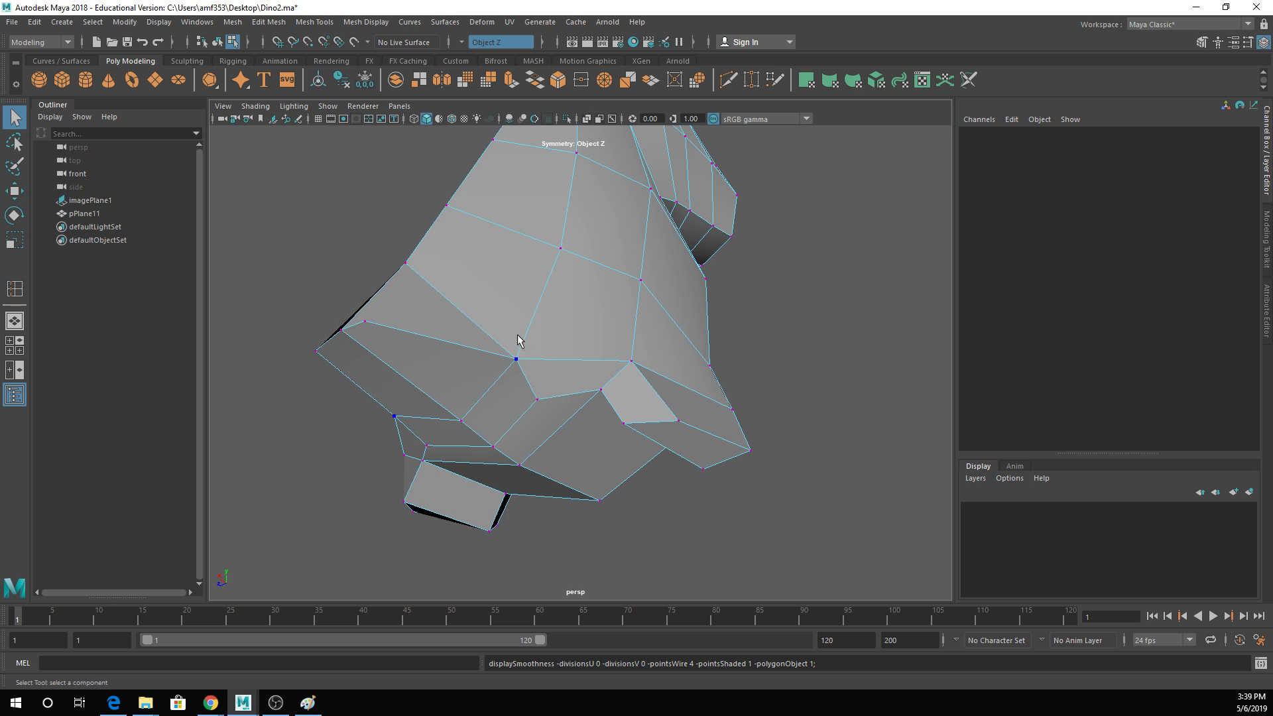
# Cut a new edge with Multi-Cut from the tail-side vertex across the lower body to the foot's upper corner.
pyautogui.moveTo(518, 341)
pyautogui.keyDown('alt'); pyautogui.mouseDown()
pyautogui.moveTo(524, 361)
pyautogui.moveTo(523, 347)
pyautogui.mouseUp(); pyautogui.keyUp('alt')
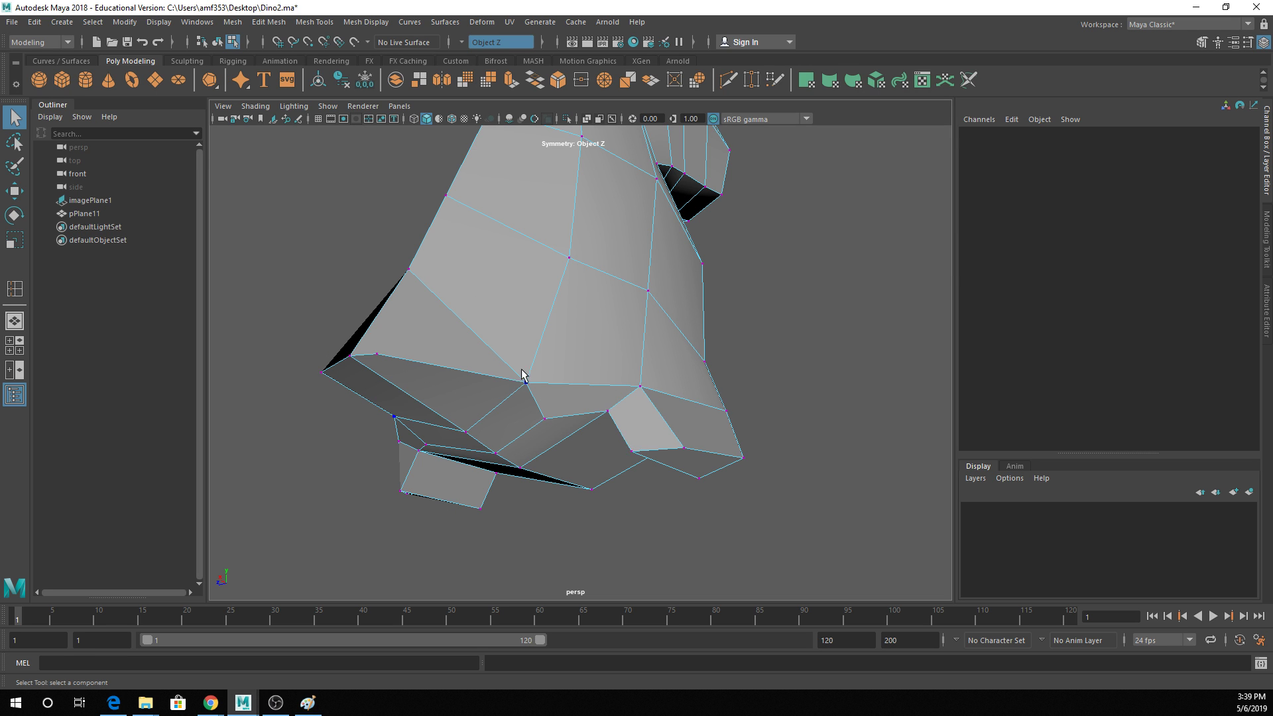
pyautogui.keyDown('alt'); pyautogui.moveTo(523, 373); pyautogui.dragTo(478, 273); pyautogui.keyUp('alt')
pyautogui.click(462, 283)
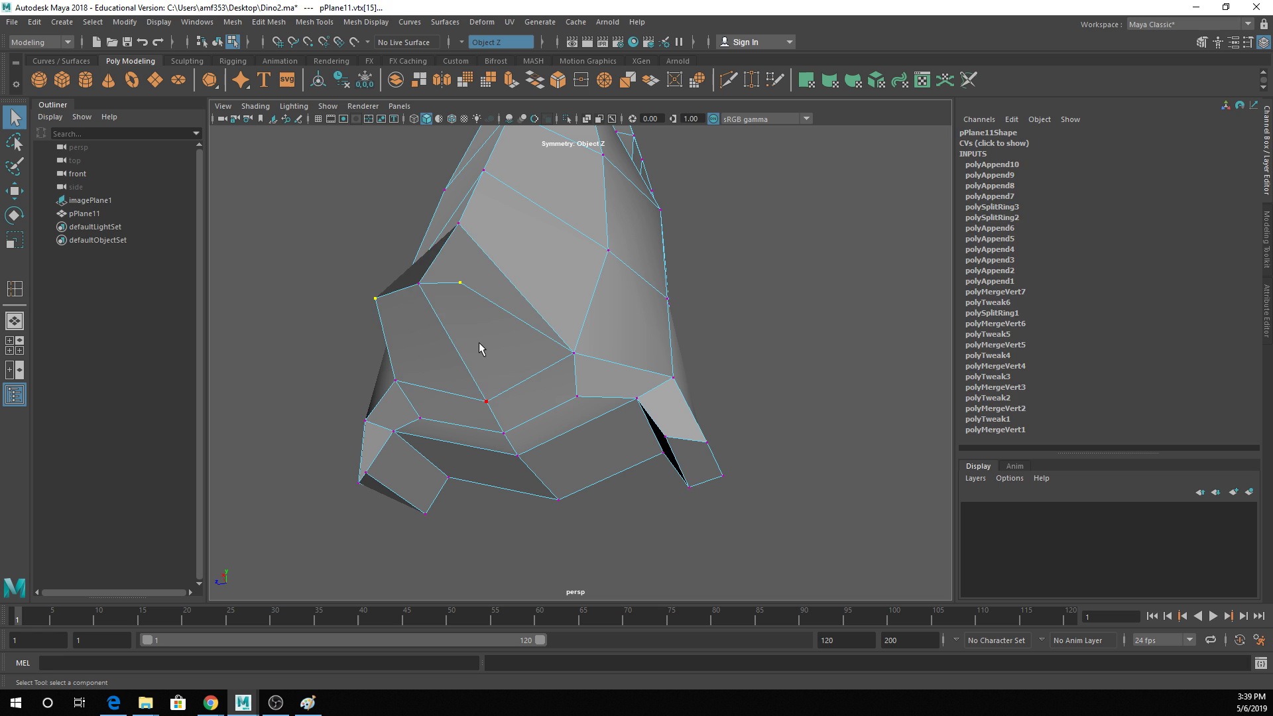
pyautogui.keyDown('alt'); pyautogui.moveTo(497, 352); pyautogui.dragTo(559, 388); pyautogui.keyUp('alt')
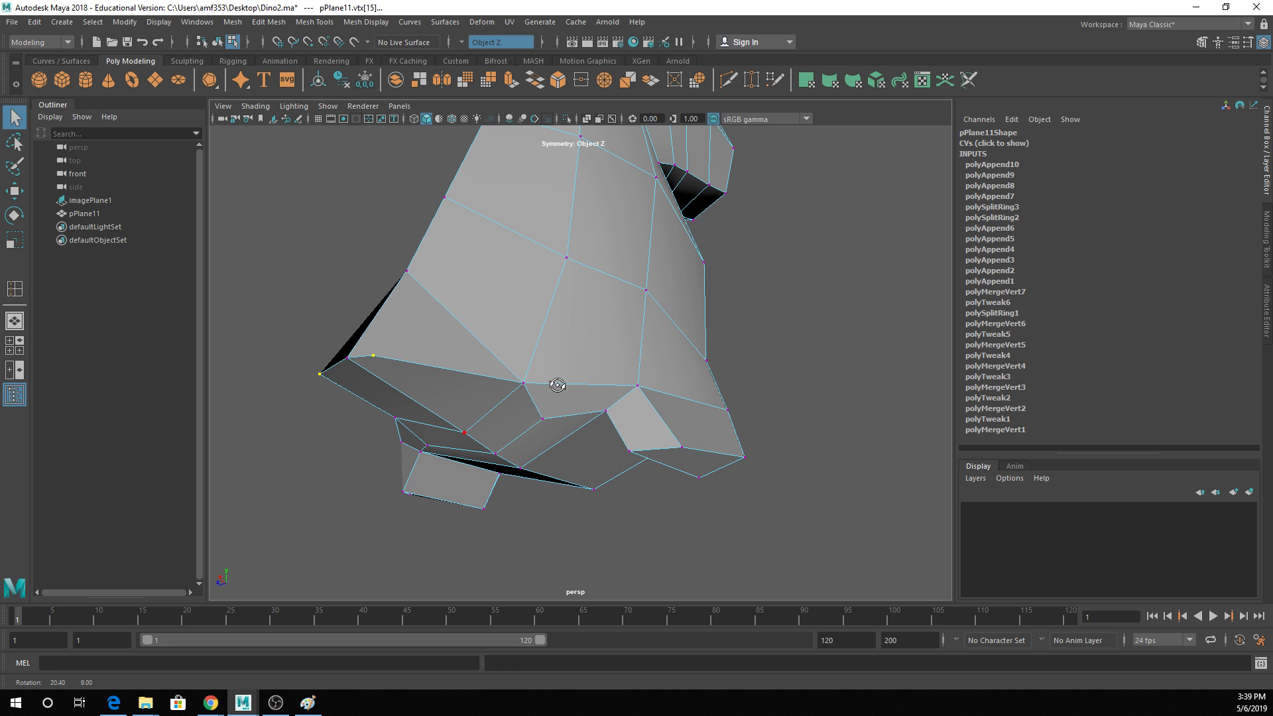
pyautogui.moveTo(506, 332); pyautogui.dragTo(528, 285, button='right')
pyautogui.click(745, 342)
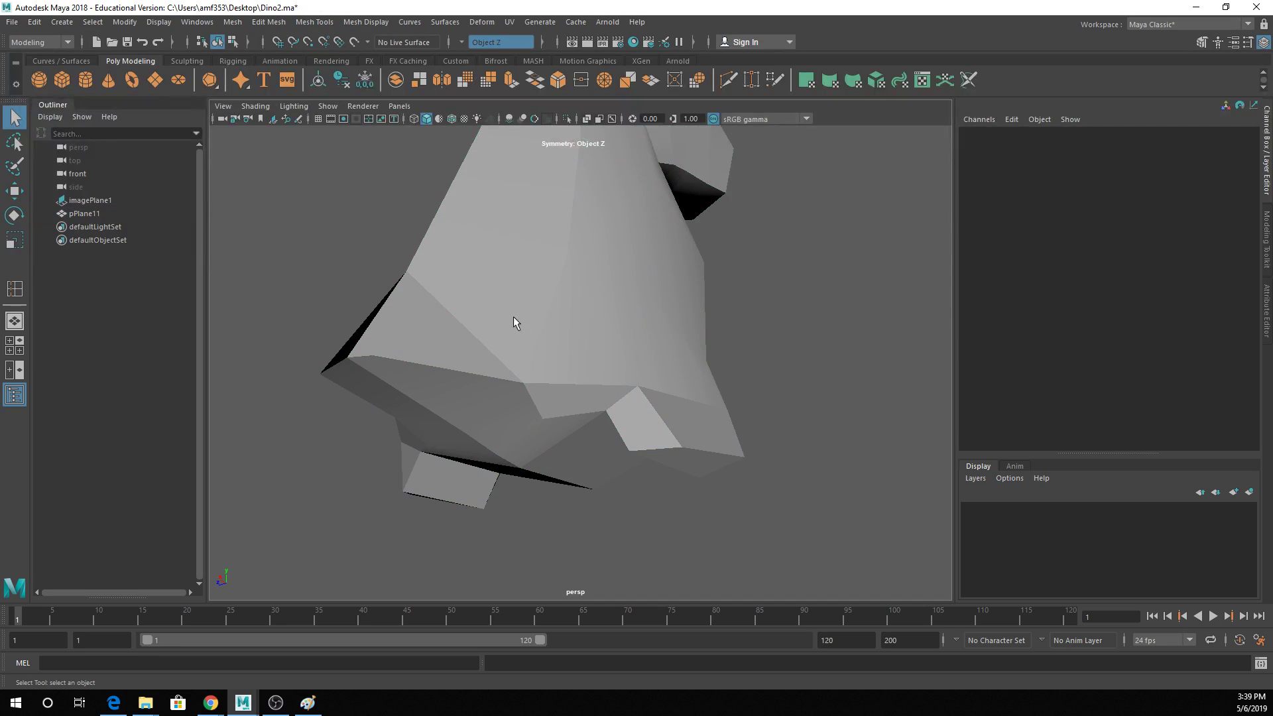
pyautogui.click(730, 80)
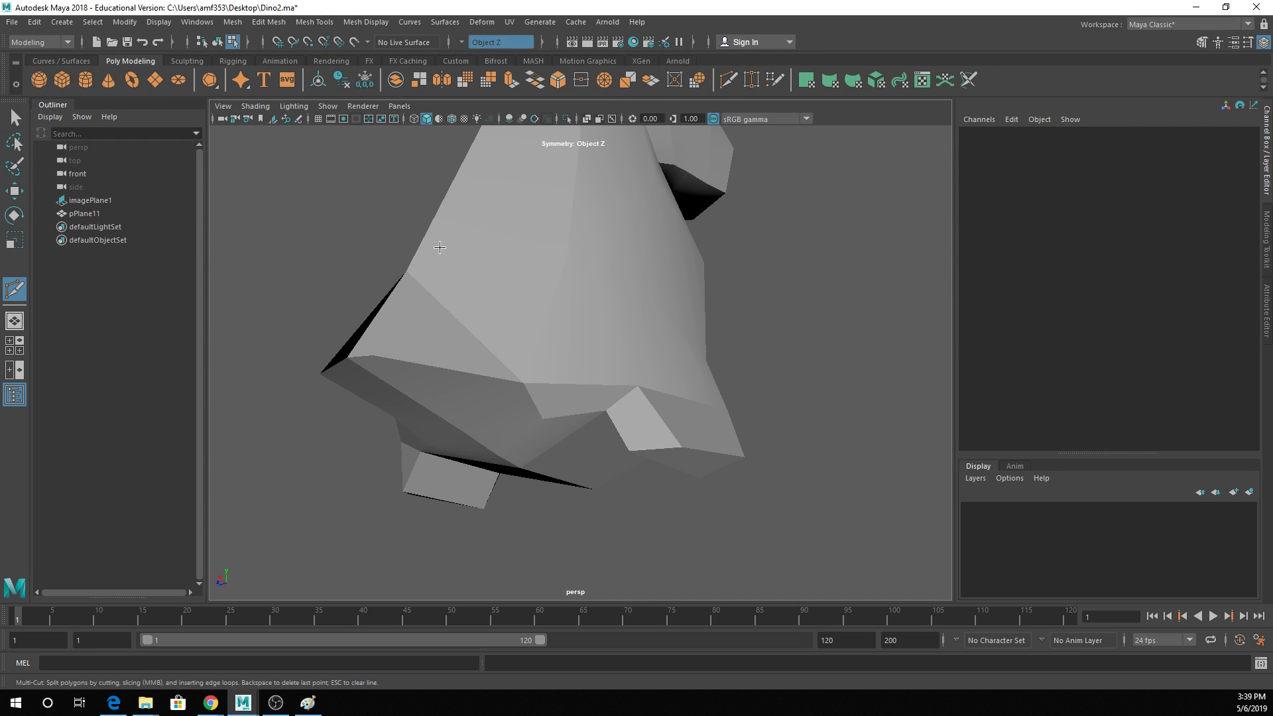
pyautogui.click(407, 272)
pyautogui.click(407, 272)
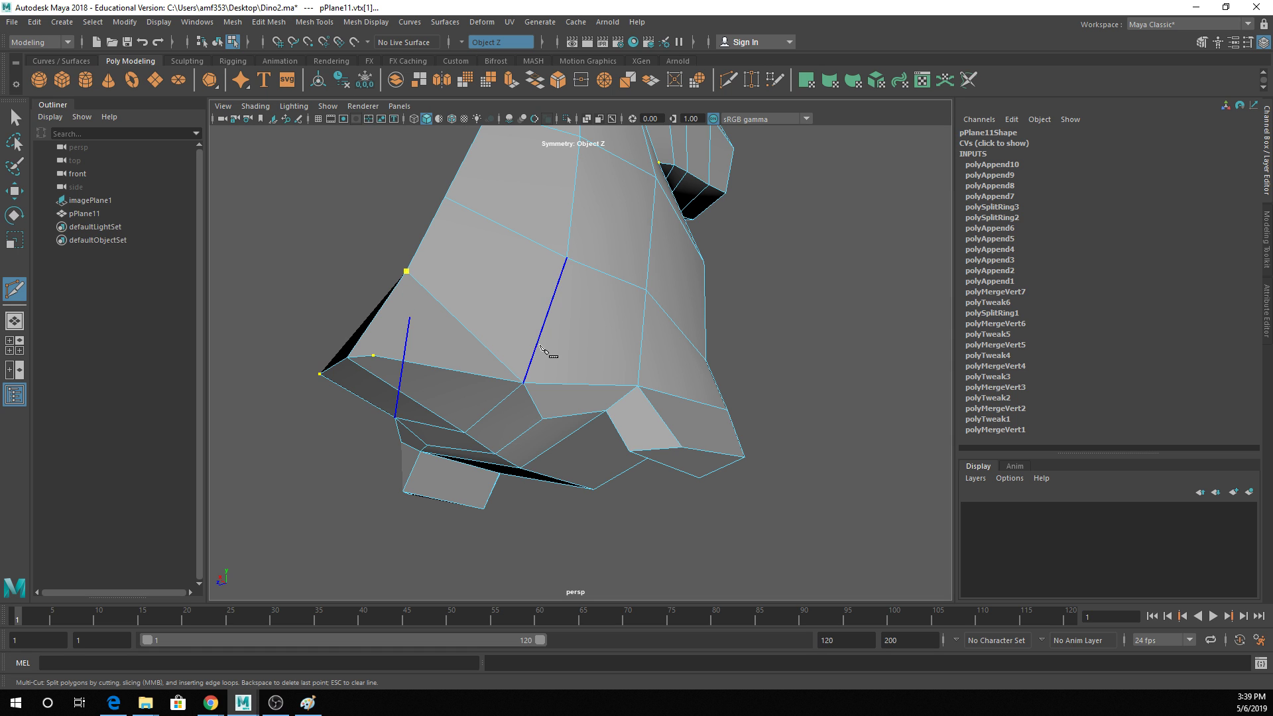
pyautogui.click(638, 386)
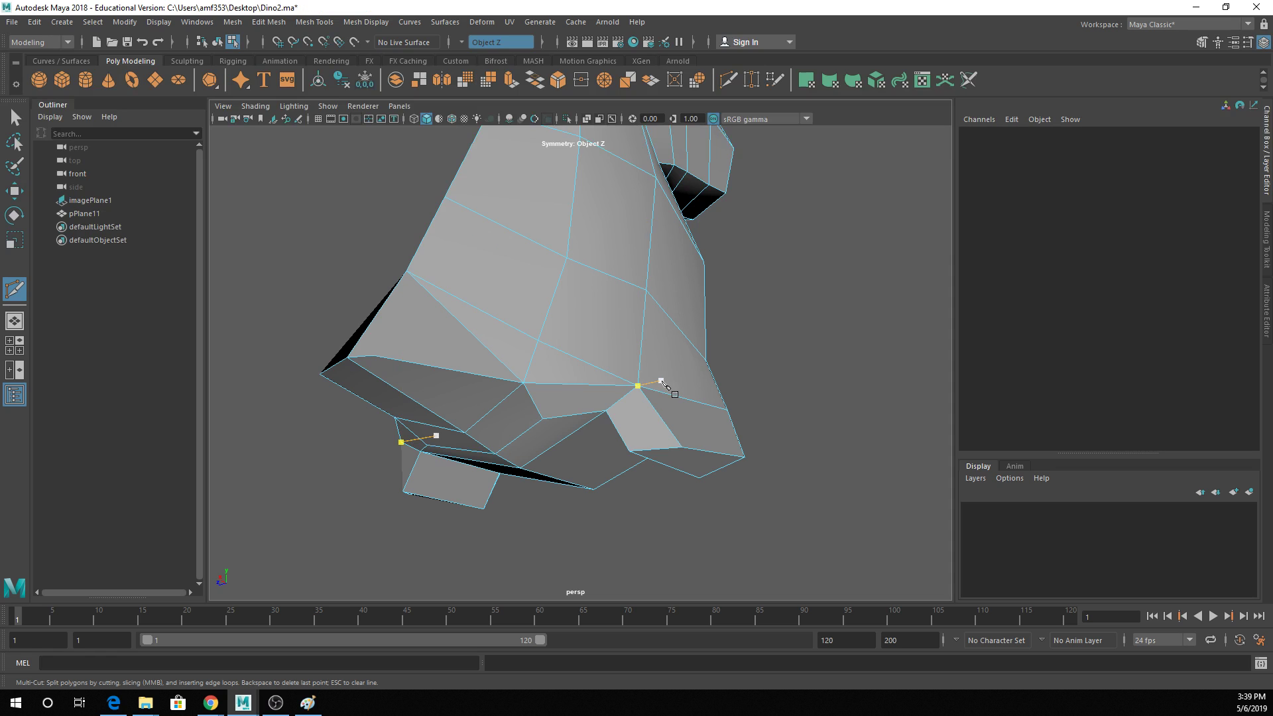
# Cut a second edge from the vertex at the body's lower rim to the inner corner of the foot.
pyautogui.press('q')
pyautogui.keyDown('alt'); pyautogui.moveTo(496, 335); pyautogui.dragTo(511, 349); pyautogui.keyUp('alt')
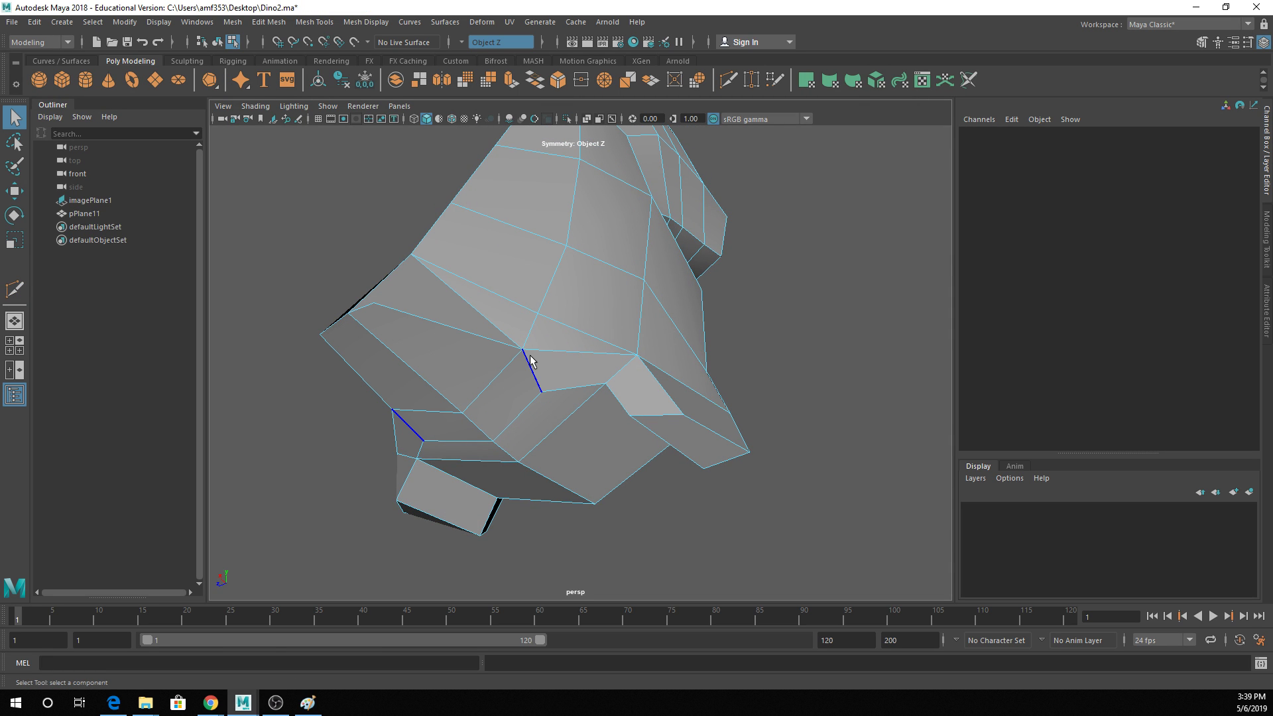
pyautogui.hotkey('ctrl', 'shift', 'x')
pyautogui.click(523, 349)
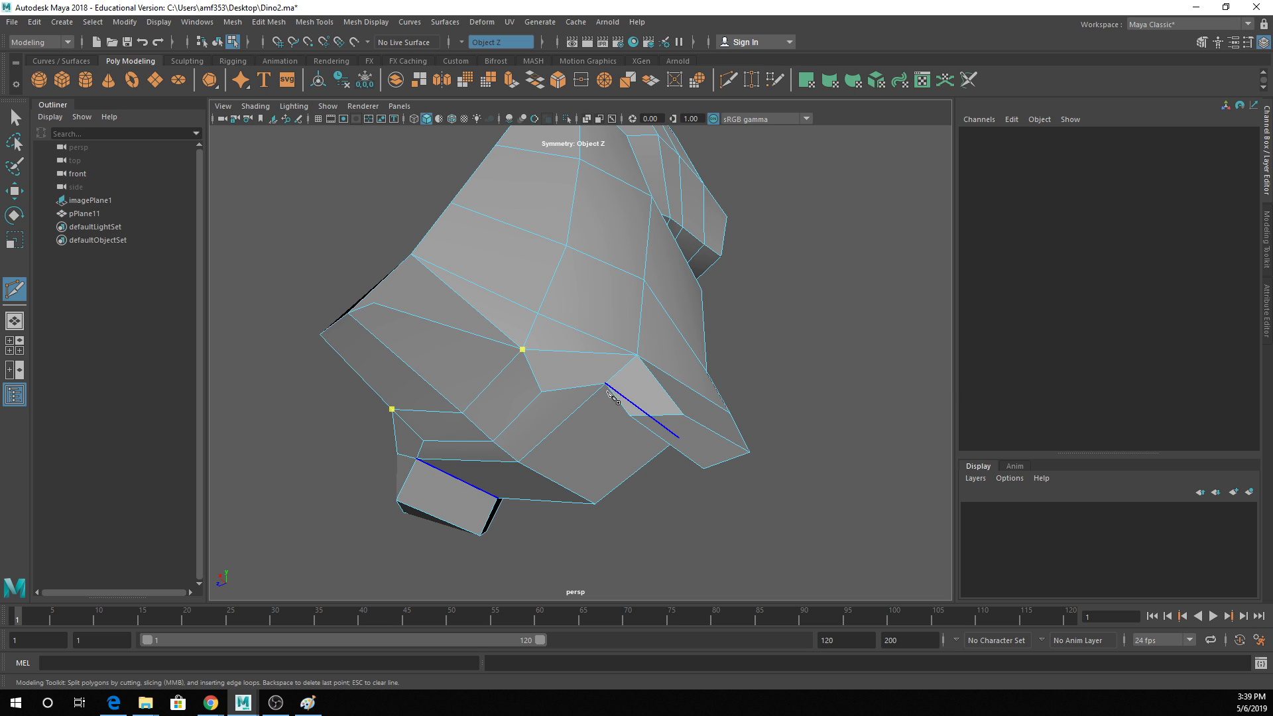
pyautogui.click(605, 383)
pyautogui.press('q')
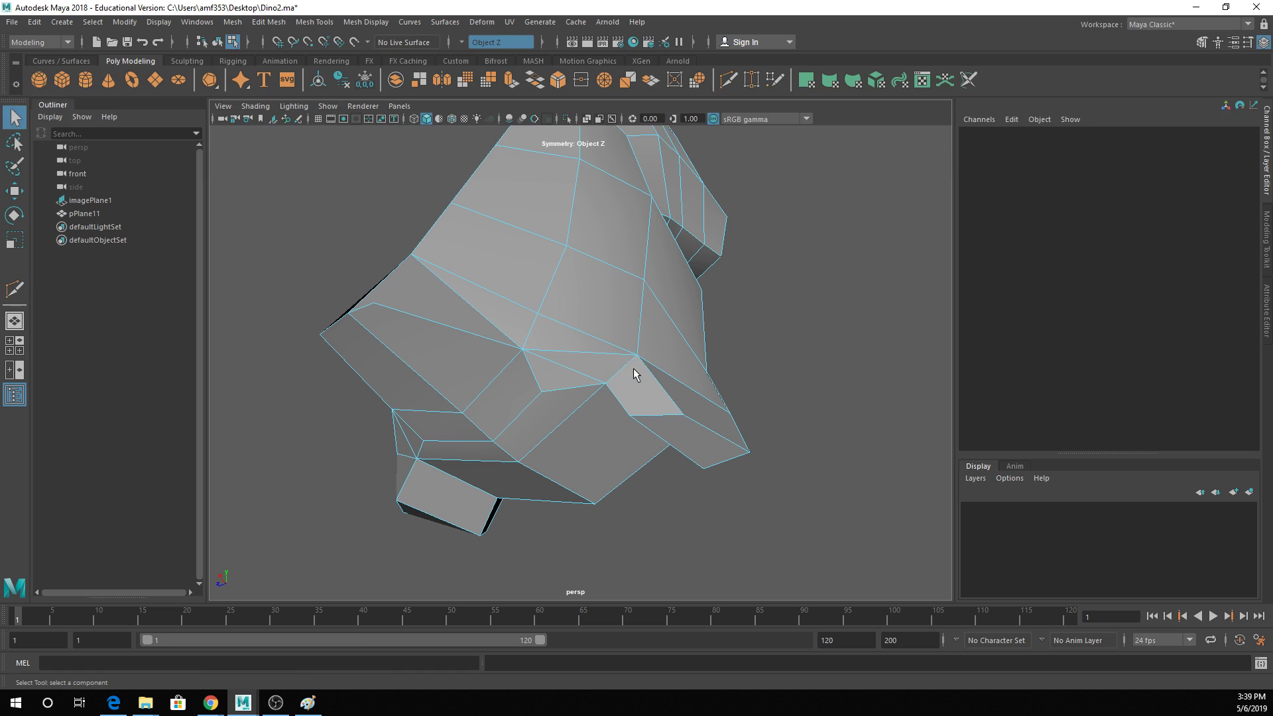
# Delete the old diagonal edge at the tail base and the redundant edges between the foot and the underside.
pyautogui.moveTo(590, 311); pyautogui.dragTo(591, 277, button='right')
pyautogui.keyDown('alt'); pyautogui.moveTo(472, 318); pyautogui.dragTo(476, 332); pyautogui.keyUp('alt')
pyautogui.click(475, 357)
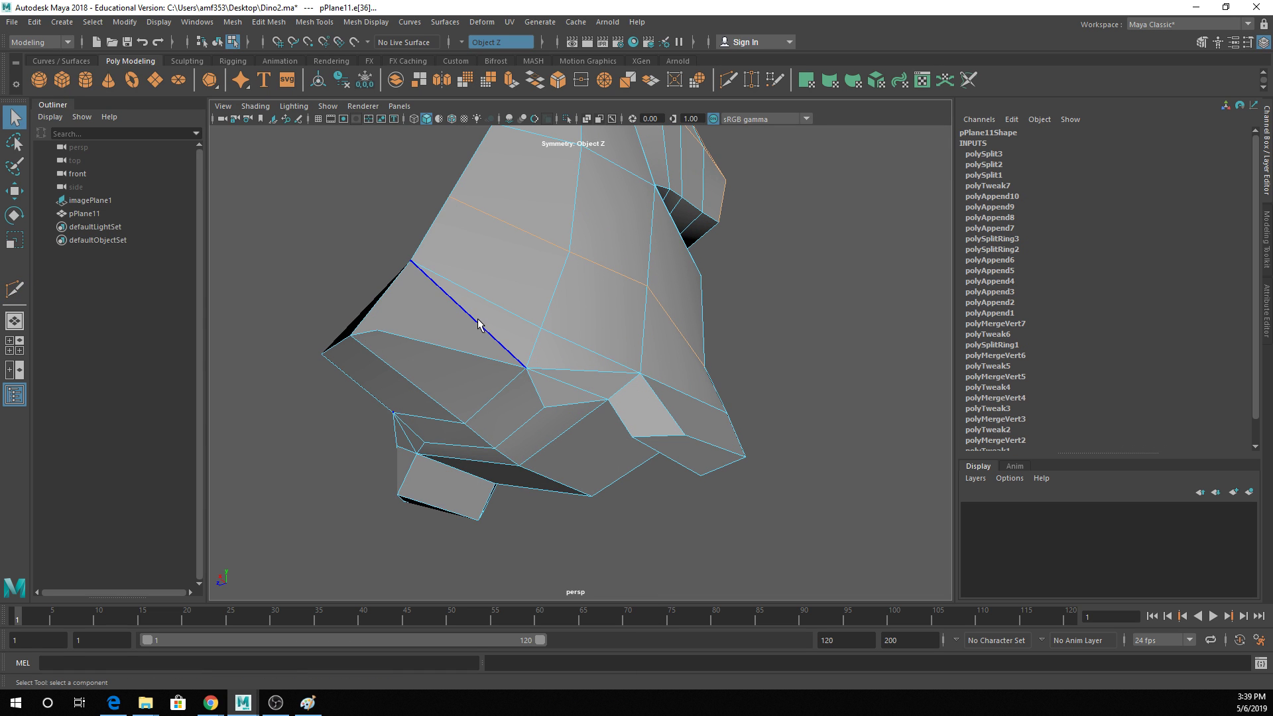
pyautogui.press('Delete')
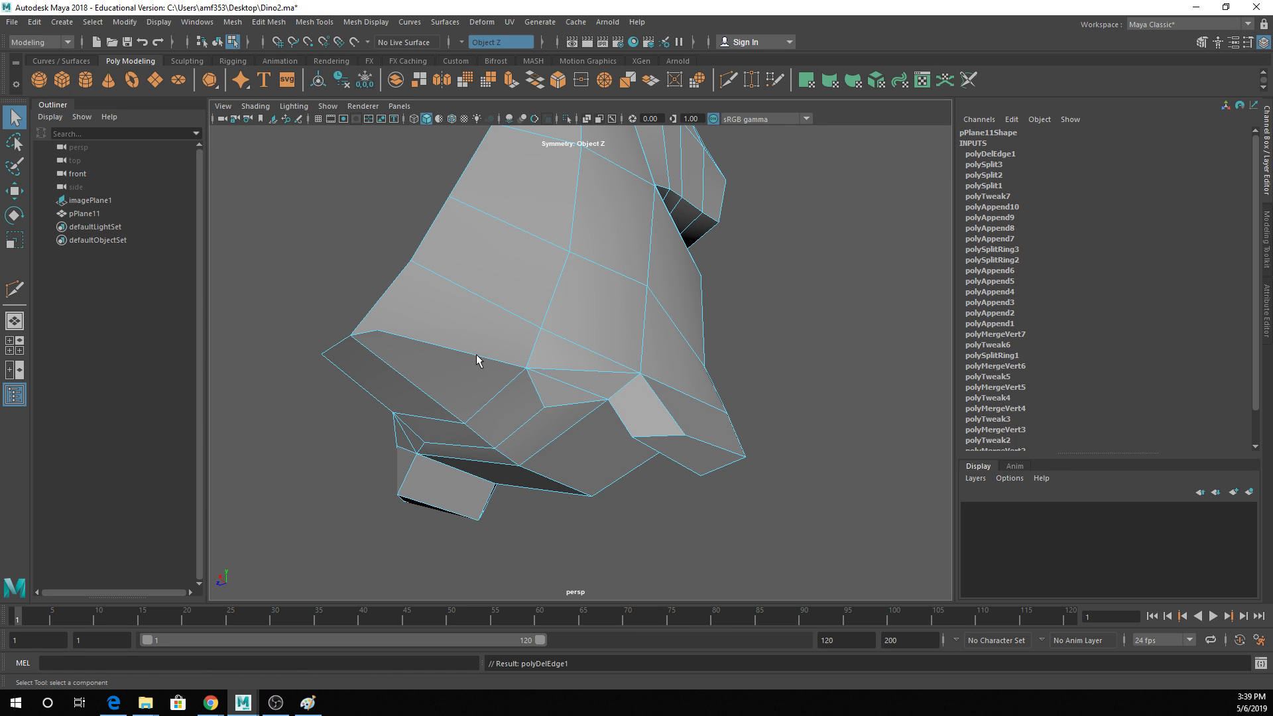
pyautogui.click(564, 371)
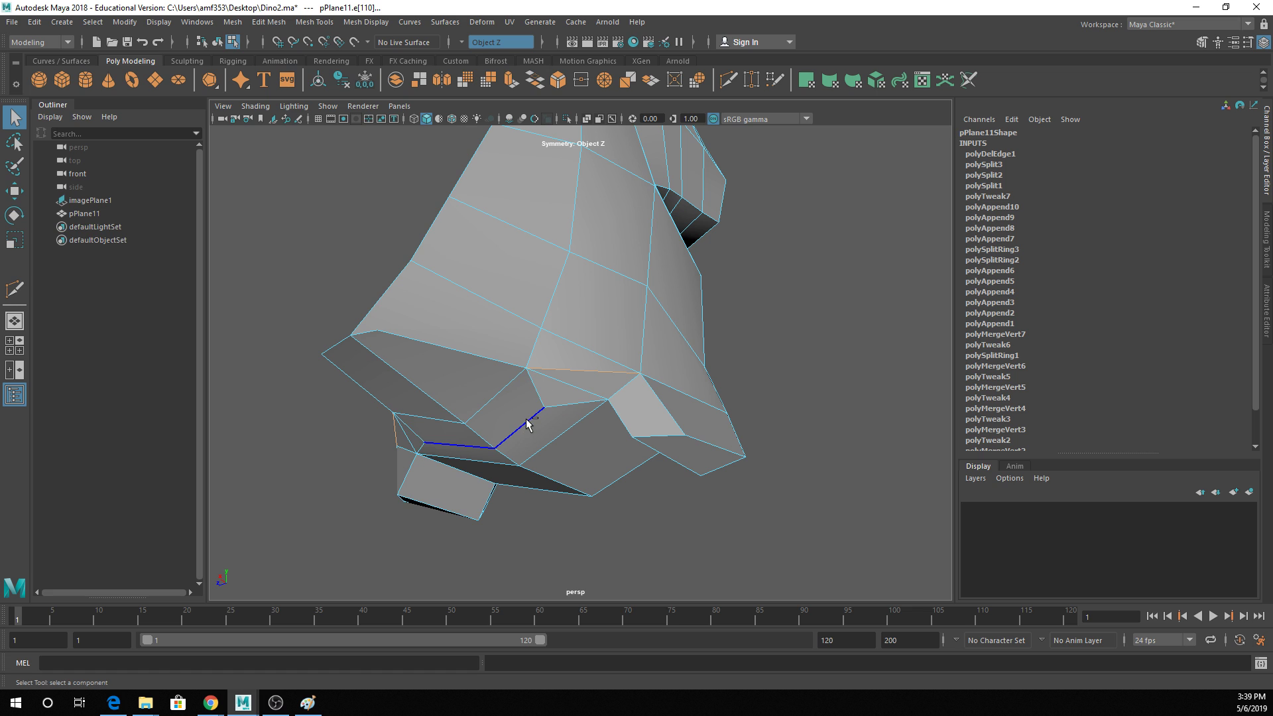
pyautogui.press('Delete')
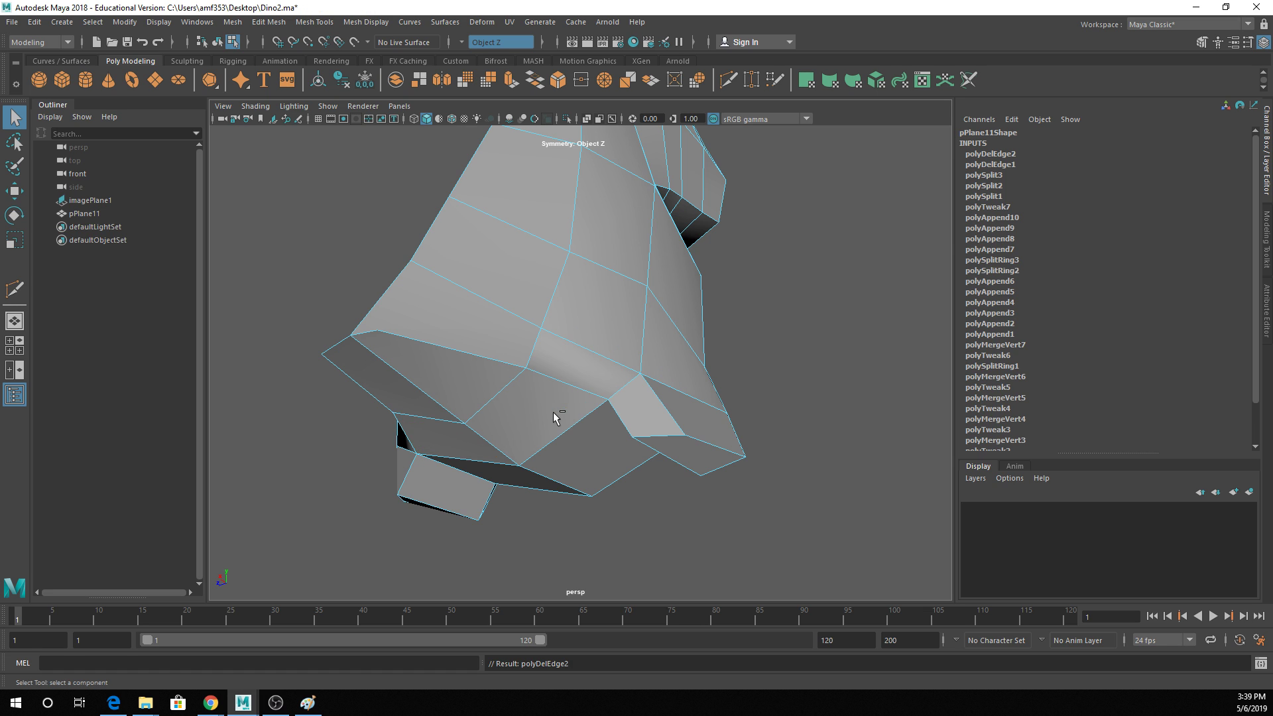
# Delete the leftover vertex on the tail's side edge and preview the mesh smoothed.
pyautogui.keyDown('alt'); pyautogui.moveTo(554, 416); pyautogui.dragTo(420, 344); pyautogui.keyUp('alt')
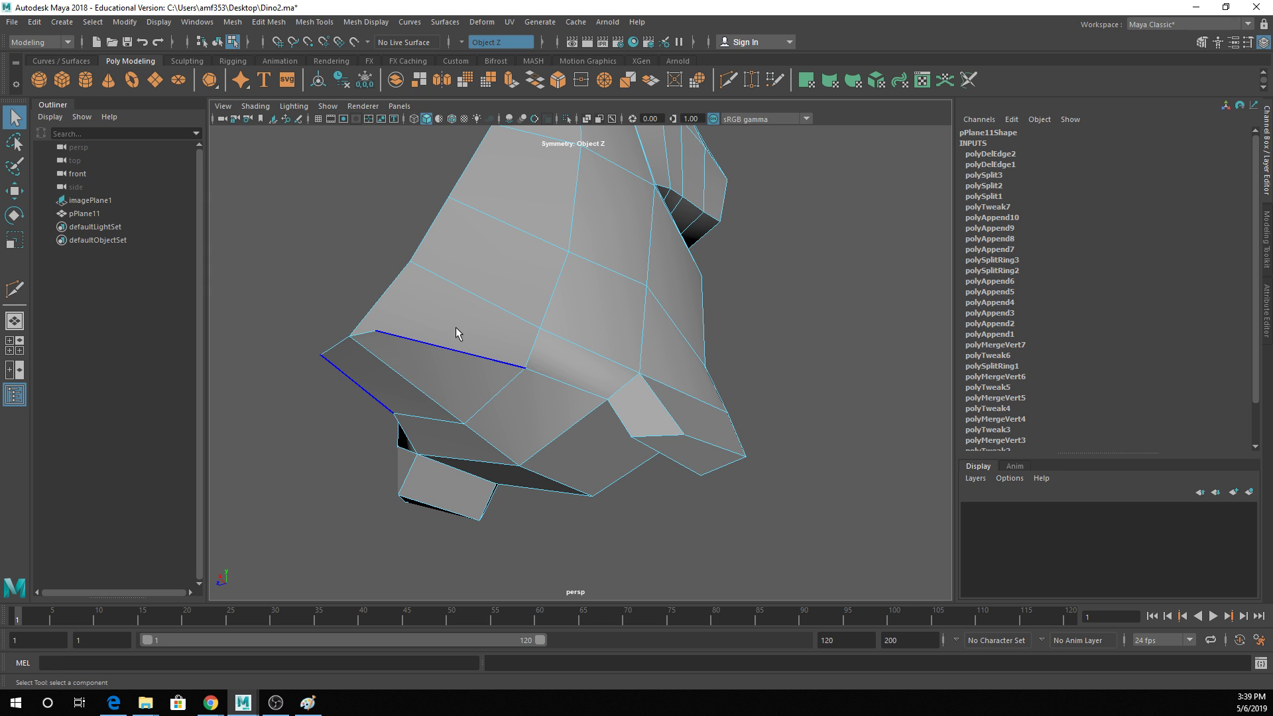
pyautogui.moveTo(384, 335); pyautogui.dragTo(339, 318, button='right')
pyautogui.click(369, 323)
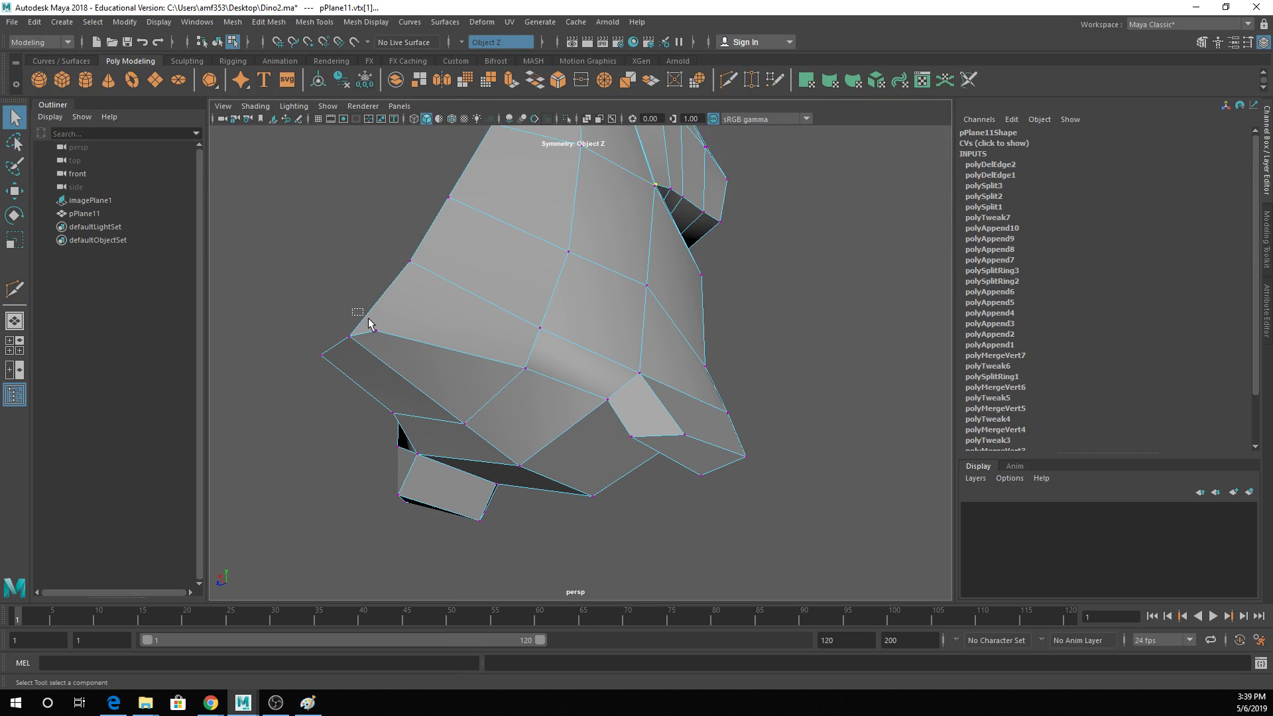
pyautogui.click(412, 356)
pyautogui.keyDown('alt'); pyautogui.moveTo(411, 356); pyautogui.dragTo(416, 205); pyautogui.keyUp('alt')
pyautogui.press('3')
pyautogui.press('1')
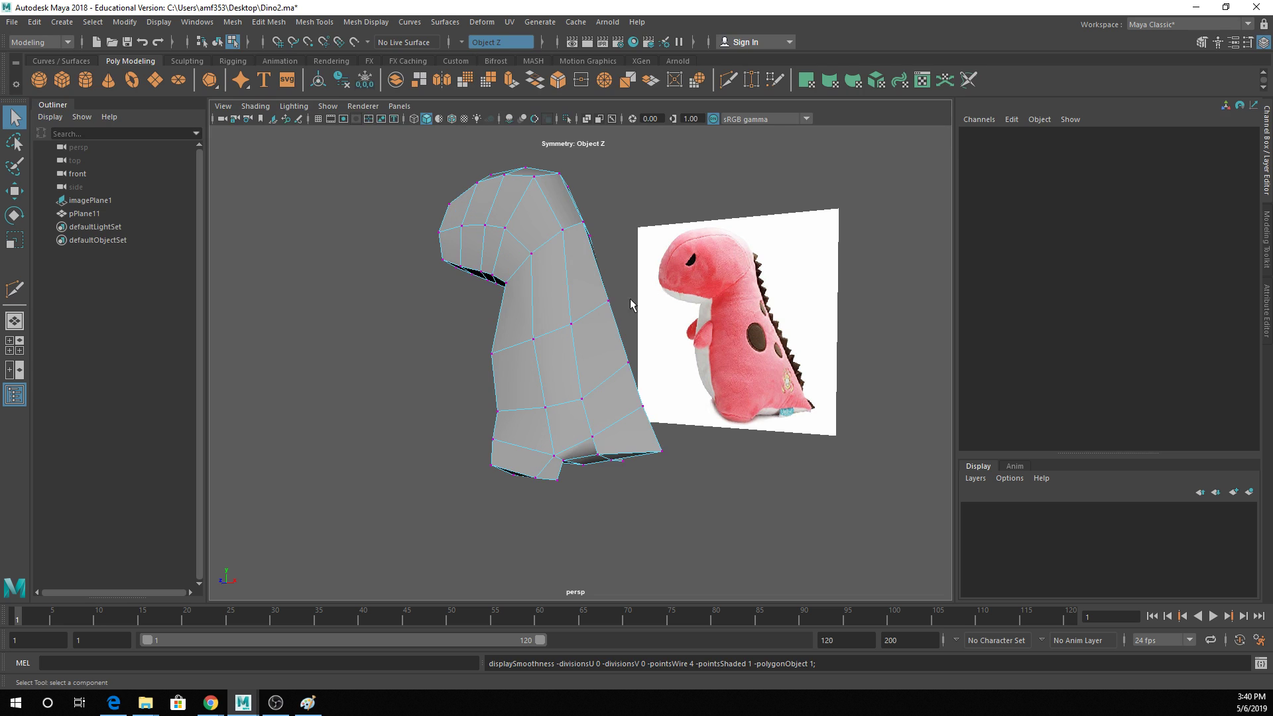
# Compare the body with the reference image and shift the mirrored vertices at the back of the neck along X.
pyautogui.keyDown('alt'); pyautogui.moveTo(624, 285); pyautogui.dragTo(449, 364); pyautogui.keyUp('alt')
pyautogui.keyDown('alt'); pyautogui.moveTo(560, 352); pyautogui.dragTo(757, 357); pyautogui.keyUp('alt')
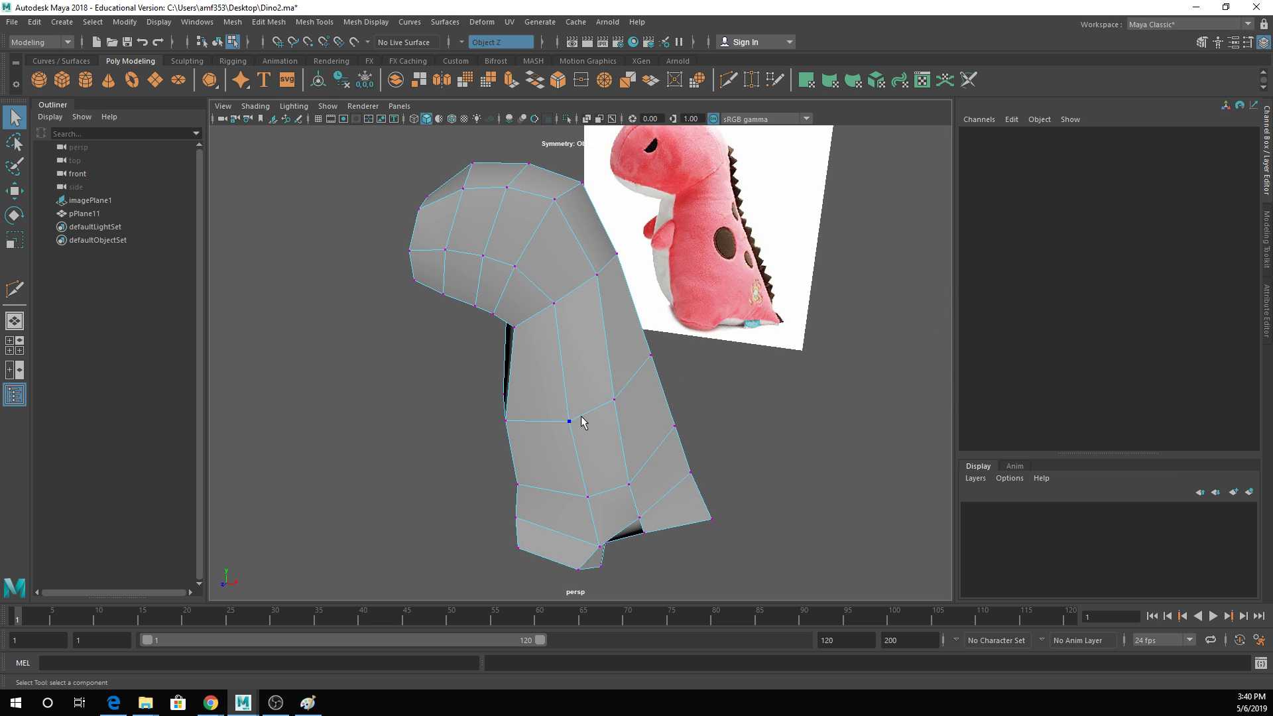
pyautogui.keyDown('alt'); pyautogui.moveTo(625, 429); pyautogui.dragTo(582, 318); pyautogui.keyUp('alt')
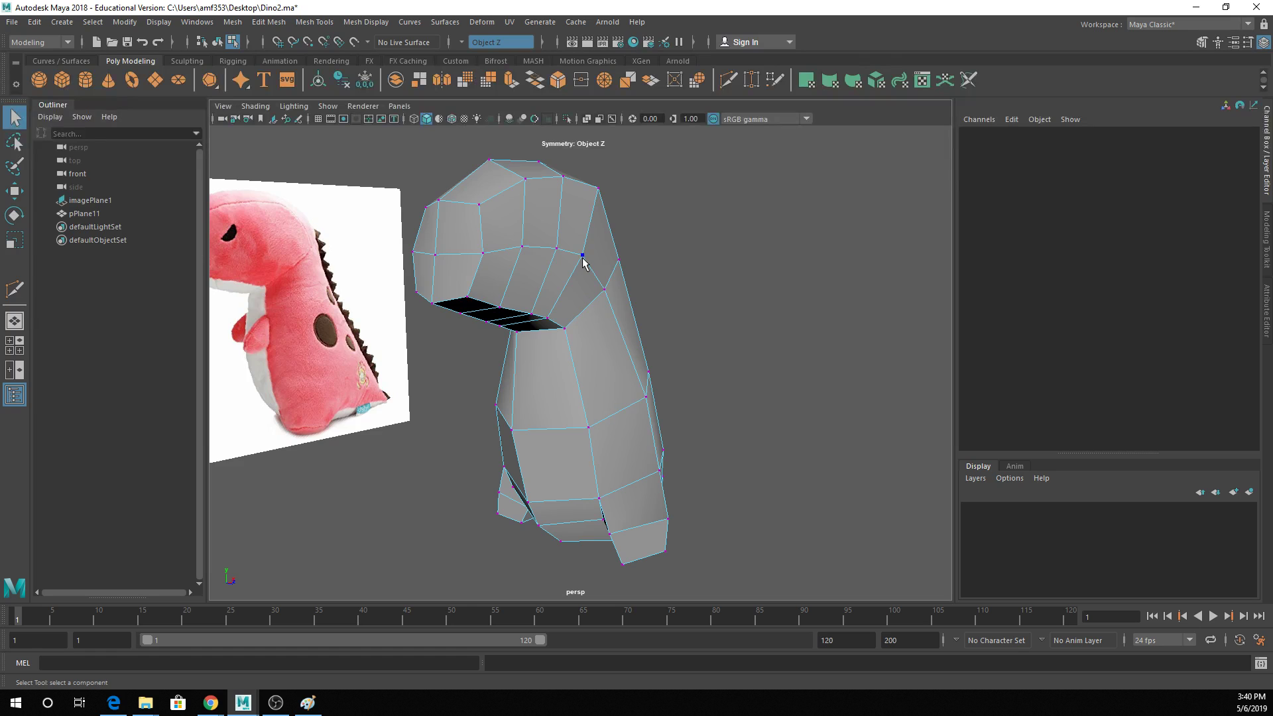
pyautogui.keyDown('alt'); pyautogui.moveTo(583, 263); pyautogui.dragTo(475, 292); pyautogui.keyUp('alt')
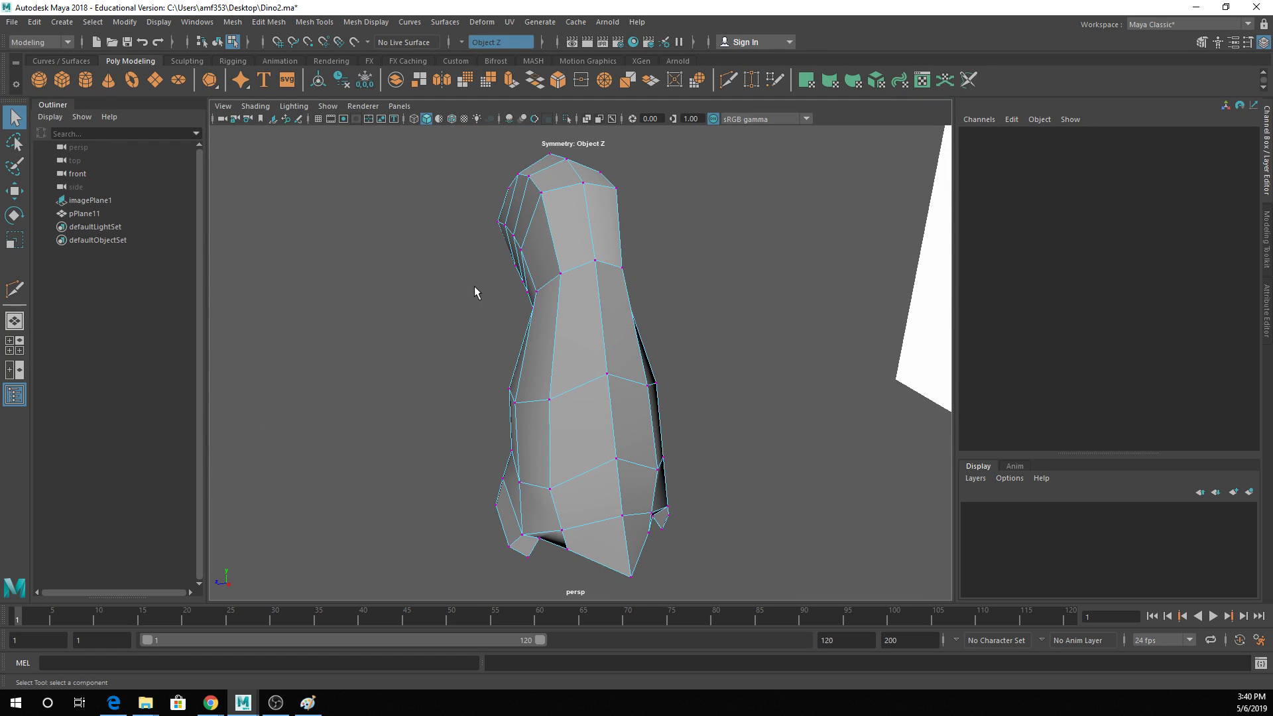
pyautogui.click(560, 274)
pyautogui.keyDown('alt'); pyautogui.moveTo(556, 277); pyautogui.dragTo(700, 358); pyautogui.keyUp('alt')
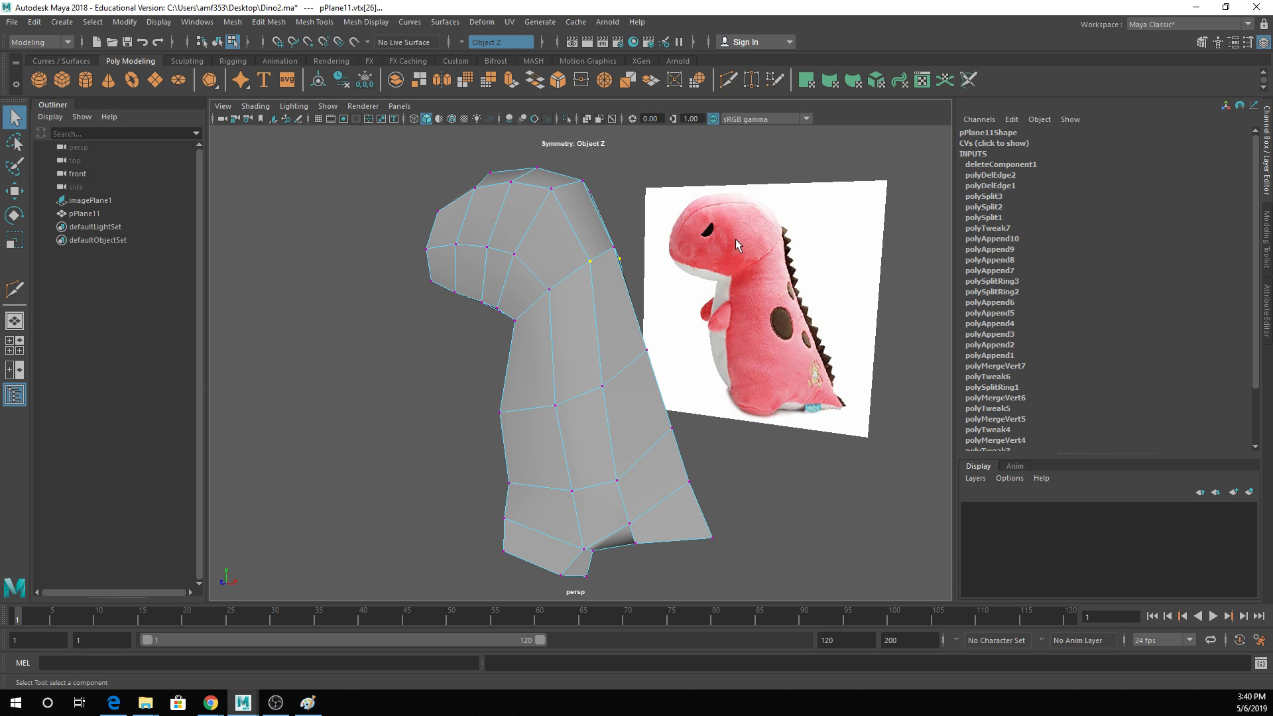
pyautogui.press('w')
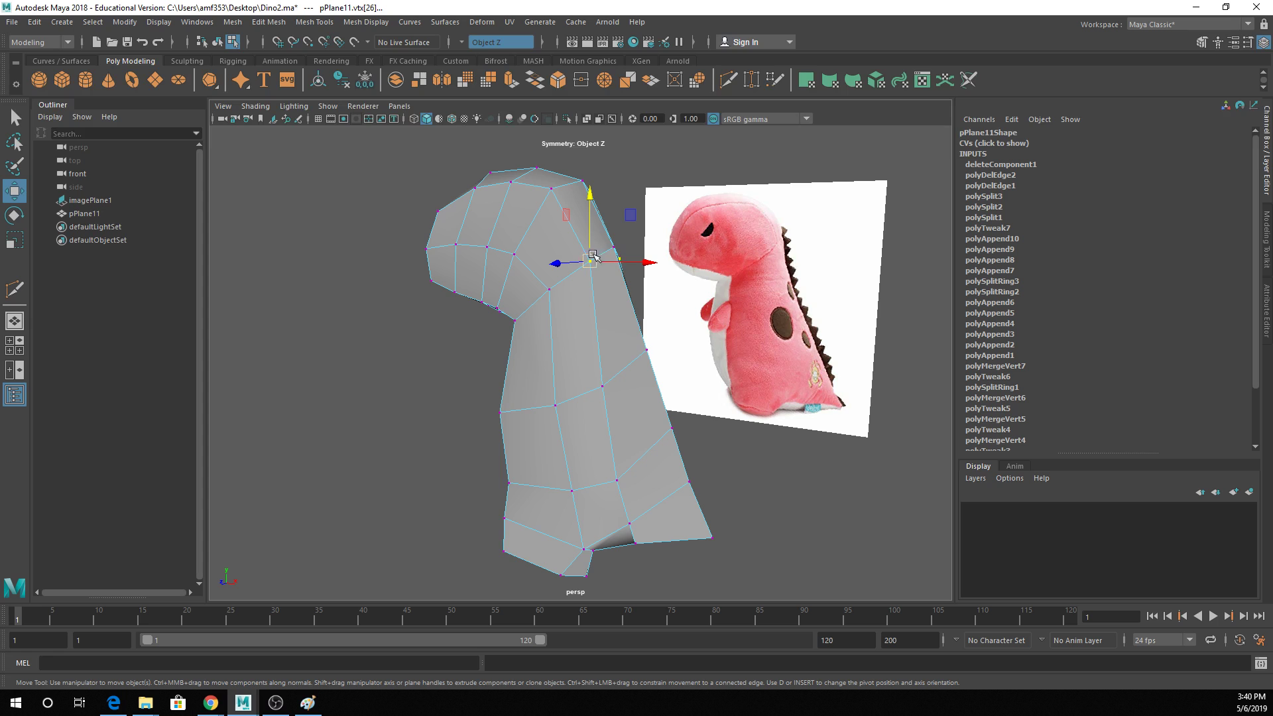
pyautogui.keyDown('alt'); pyautogui.moveTo(631, 245); pyautogui.dragTo(585, 271); pyautogui.keyUp('alt')
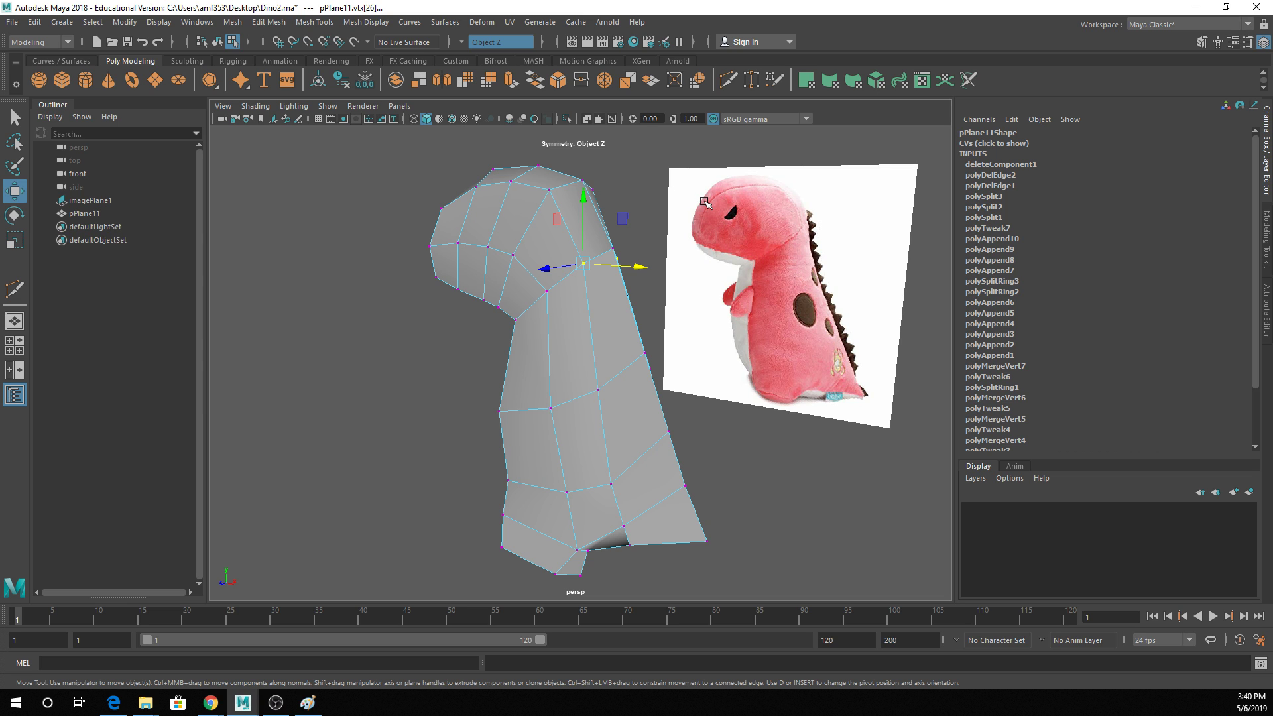
pyautogui.keyDown('alt'); pyautogui.moveTo(489, 213); pyautogui.dragTo(540, 211); pyautogui.keyUp('alt')
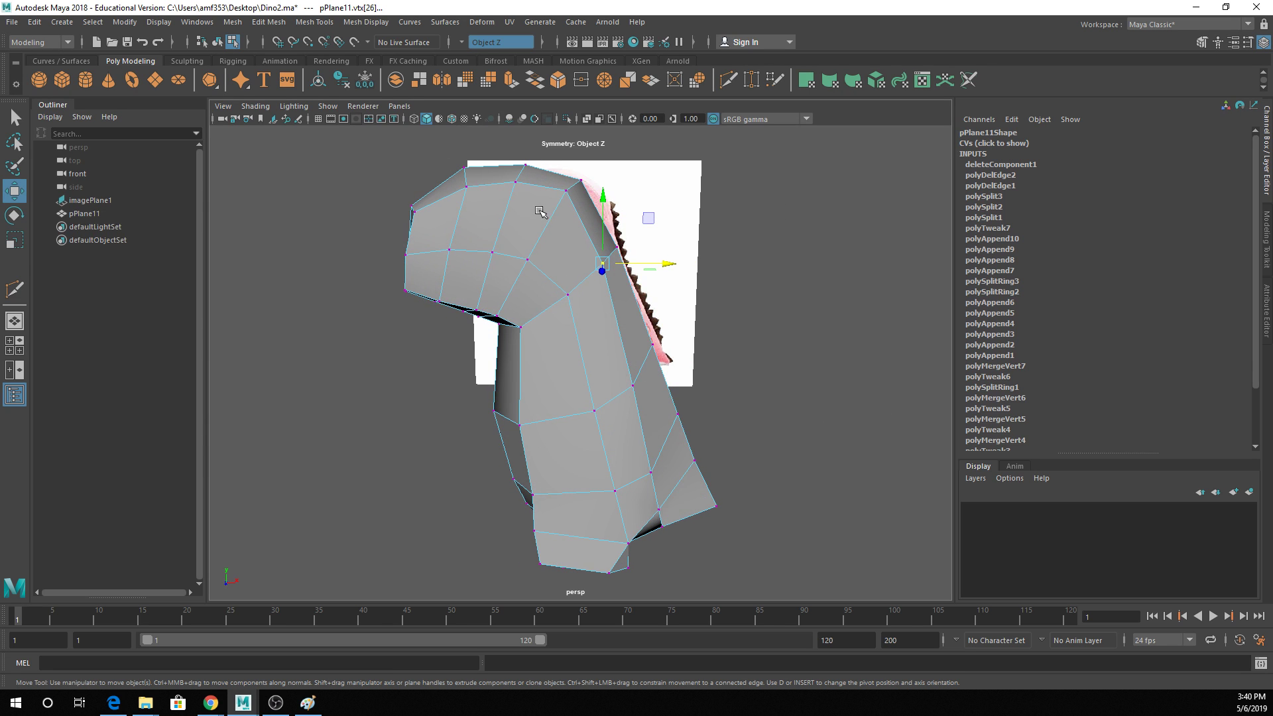
# Examine the dinosaur's shape against the reference in the smoothed preview, the unsmoothed display and the four-view layout.
pyautogui.press('3')
pyautogui.keyDown('alt'); pyautogui.moveTo(615, 374); pyautogui.dragTo(571, 392); pyautogui.keyUp('alt')
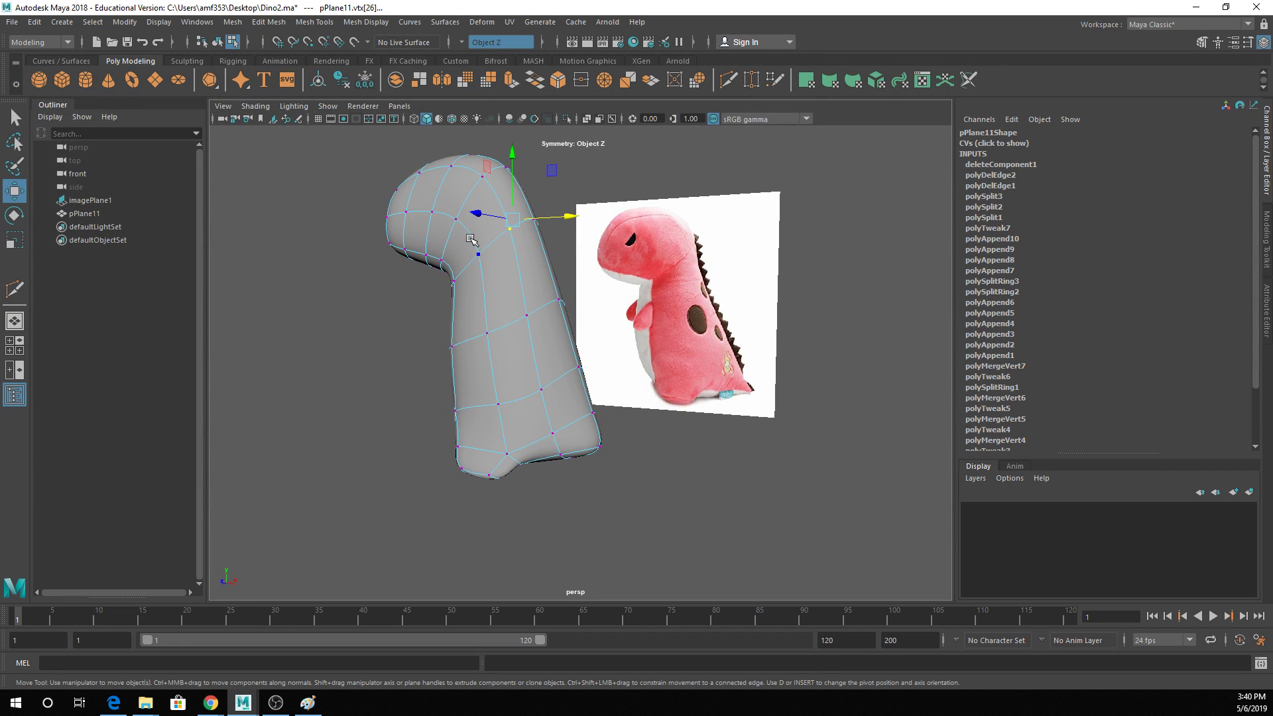
pyautogui.press('1')
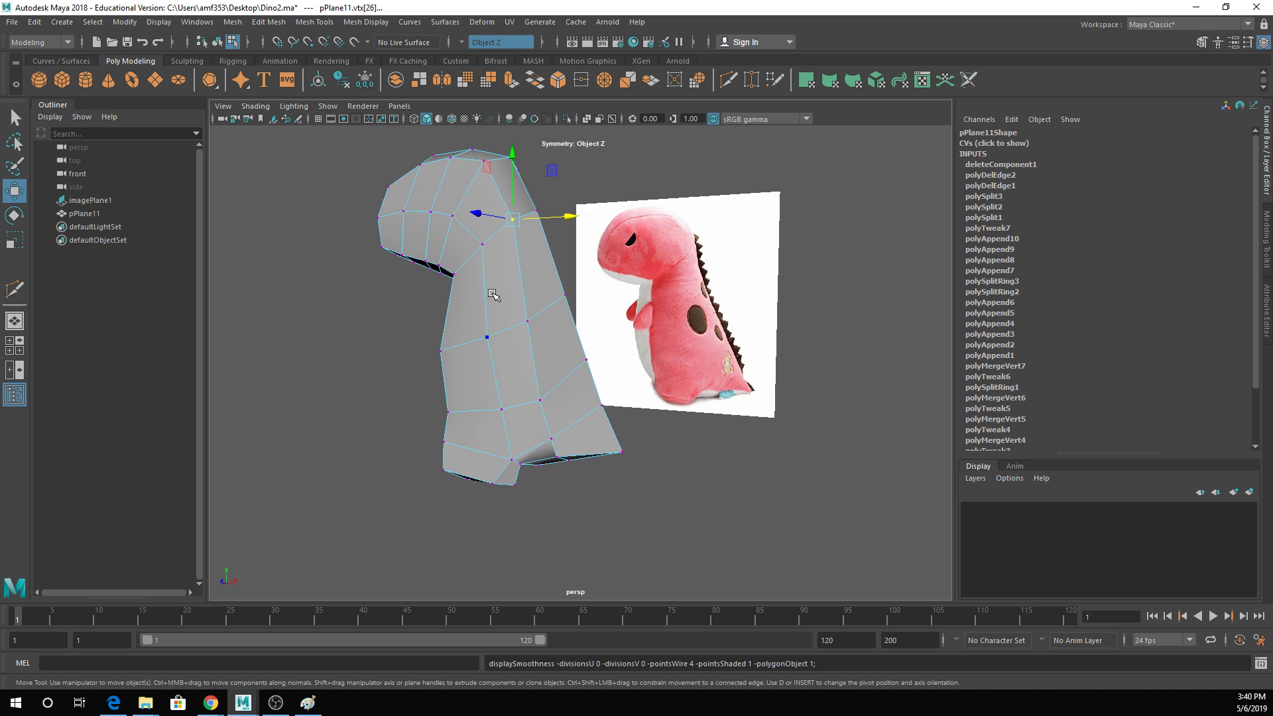
pyautogui.keyDown('alt'); pyautogui.moveTo(493, 295); pyautogui.dragTo(556, 312); pyautogui.keyUp('alt')
pyautogui.press('space')
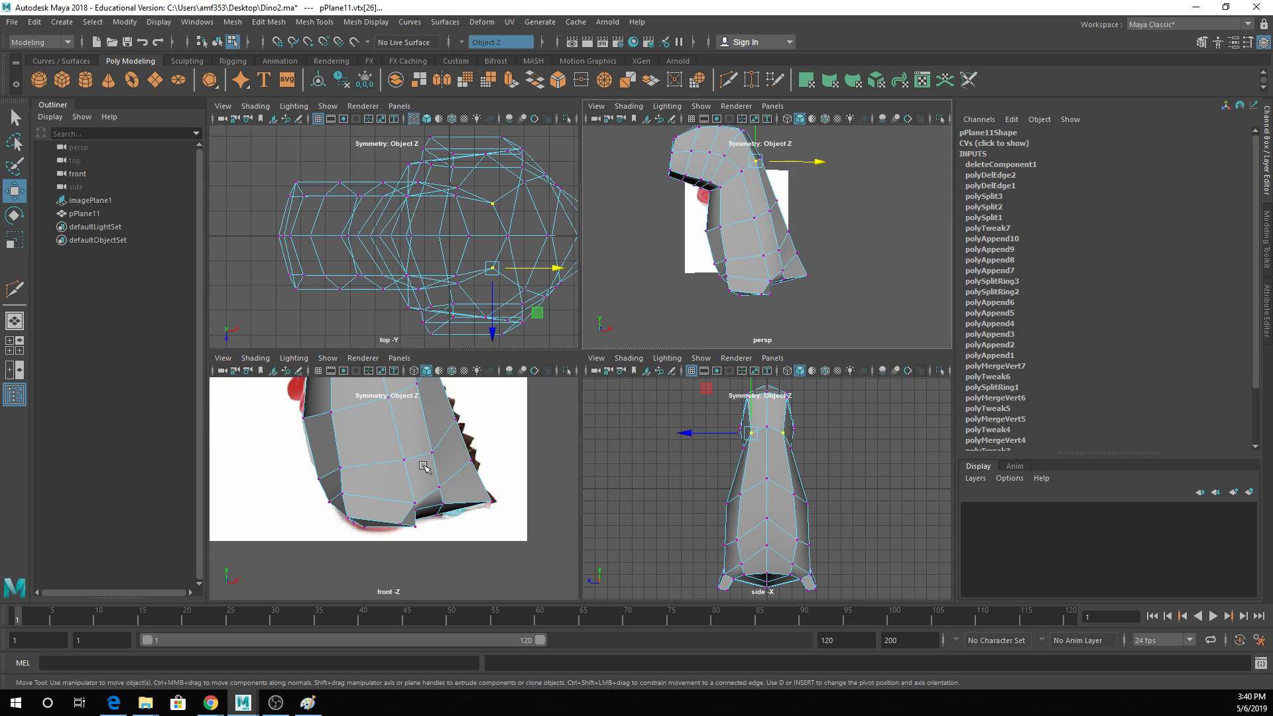
pyautogui.press('space')
pyautogui.press('space')
pyautogui.press('space')
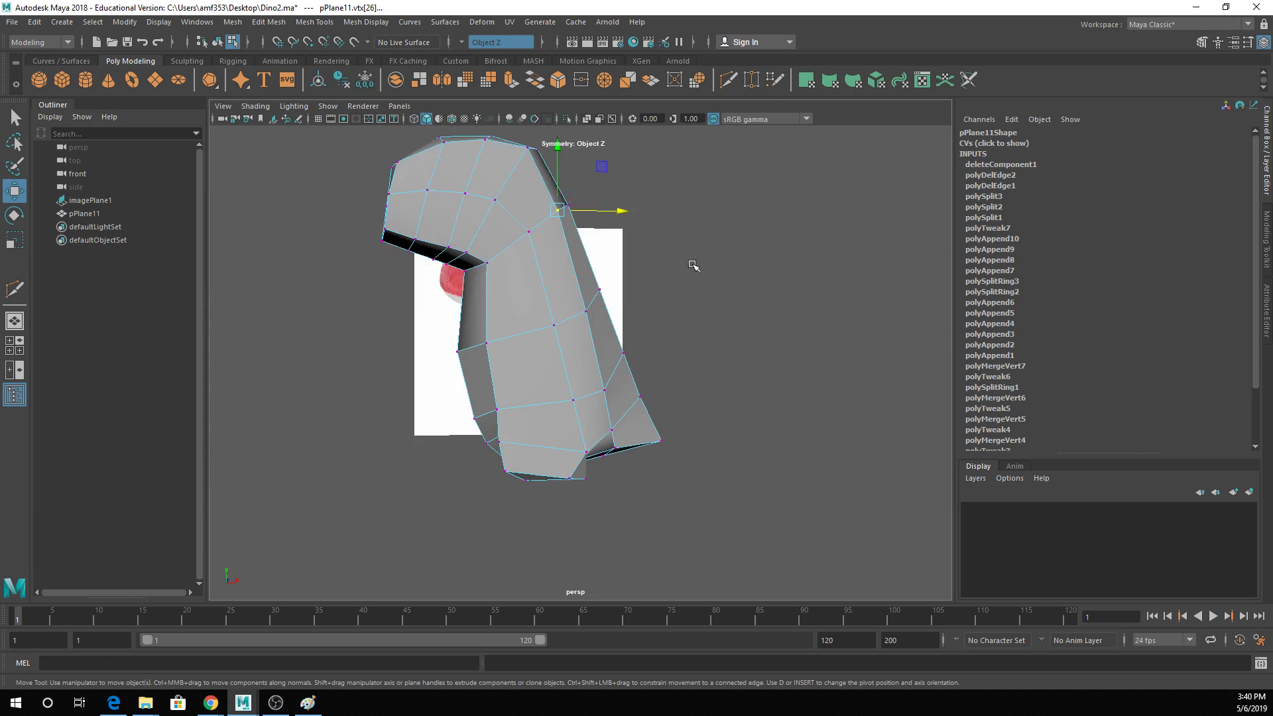
pyautogui.keyDown('alt'); pyautogui.moveTo(583, 245); pyautogui.dragTo(585, 290); pyautogui.keyUp('alt')
# Duplicate the edge loop around the neck below the head, placing the new loops close on both sides of it.
pyautogui.press('q')
pyautogui.scroll(5, 567, 275)
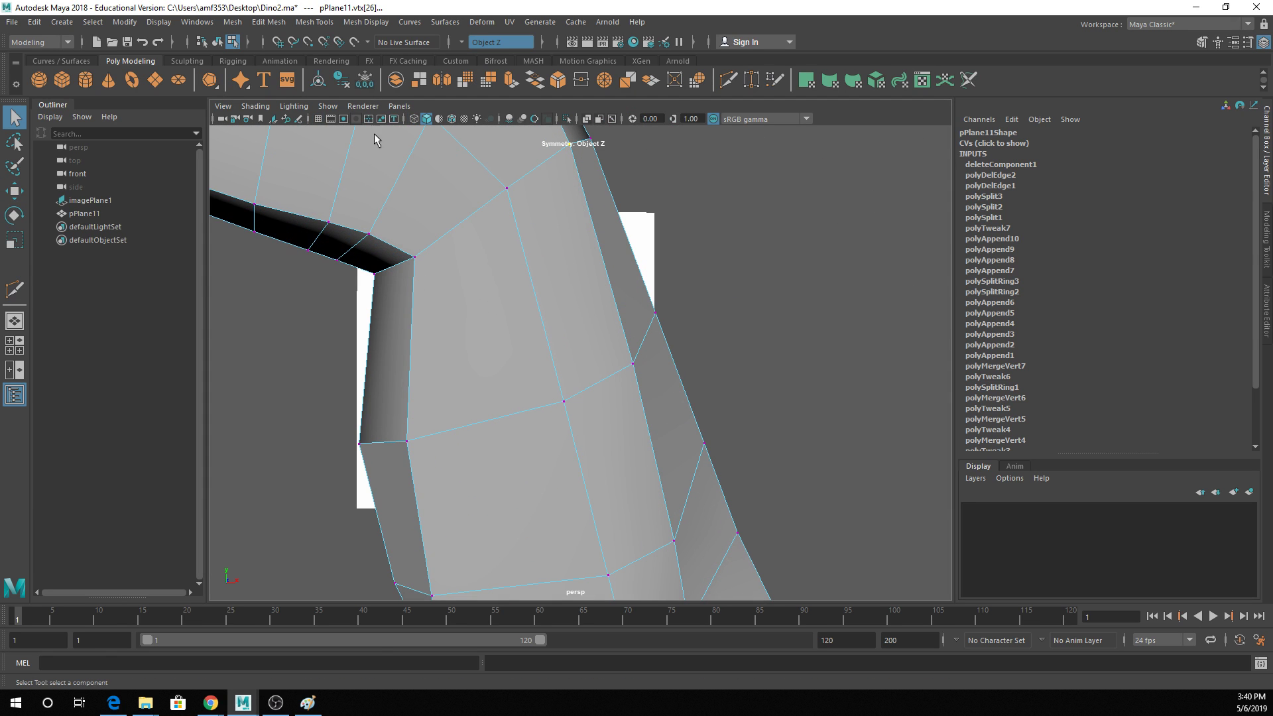
pyautogui.click(272, 22)
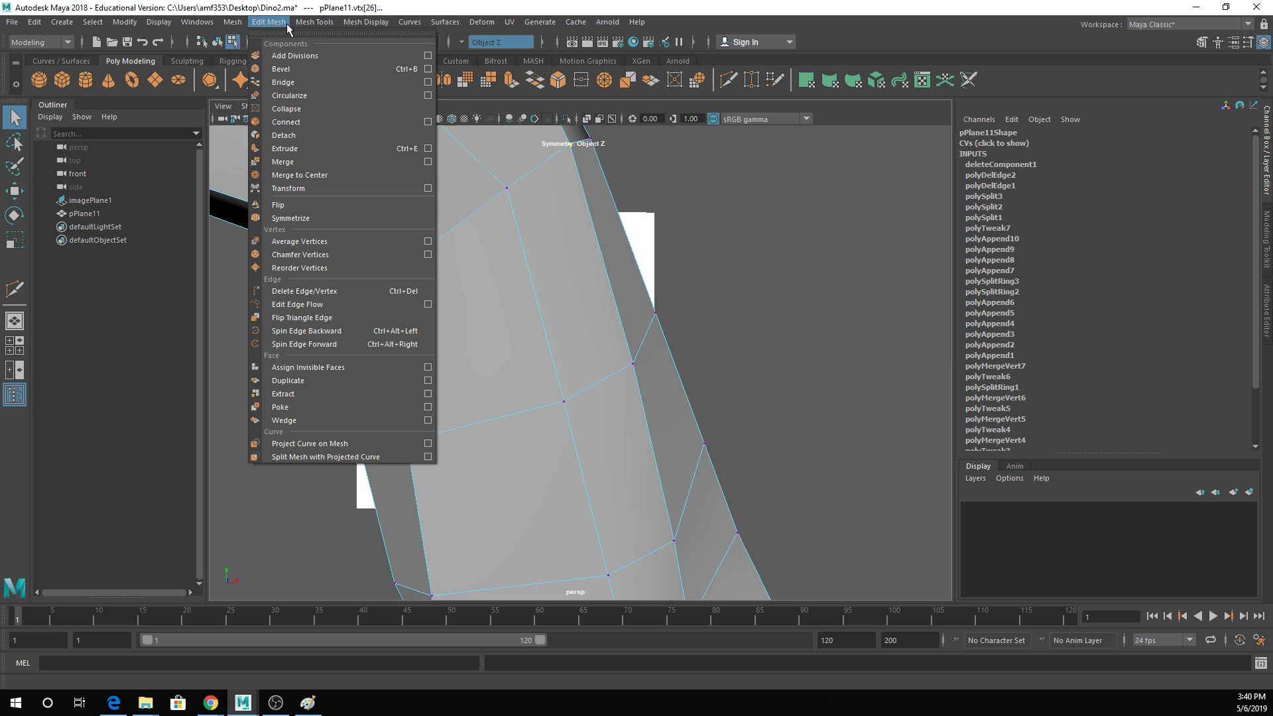
pyautogui.click(287, 22)
pyautogui.click(297, 24)
pyautogui.click(299, 24)
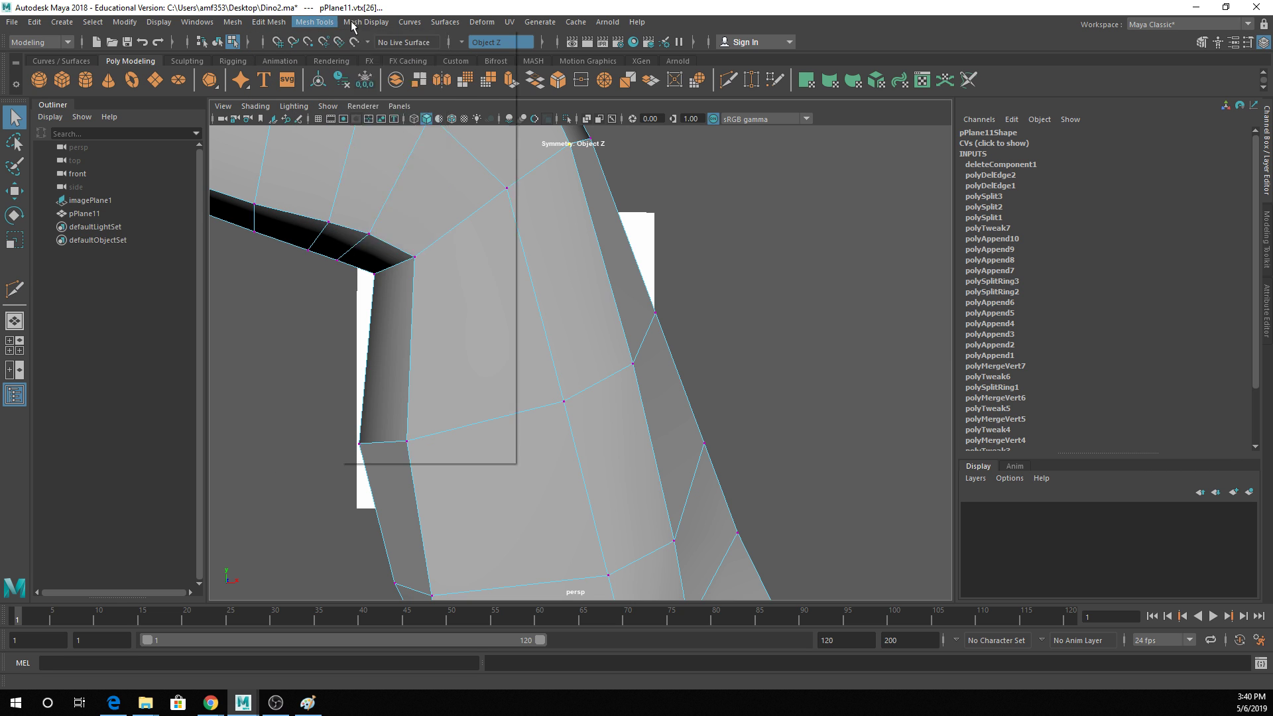
pyautogui.click(313, 25)
pyautogui.click(331, 149)
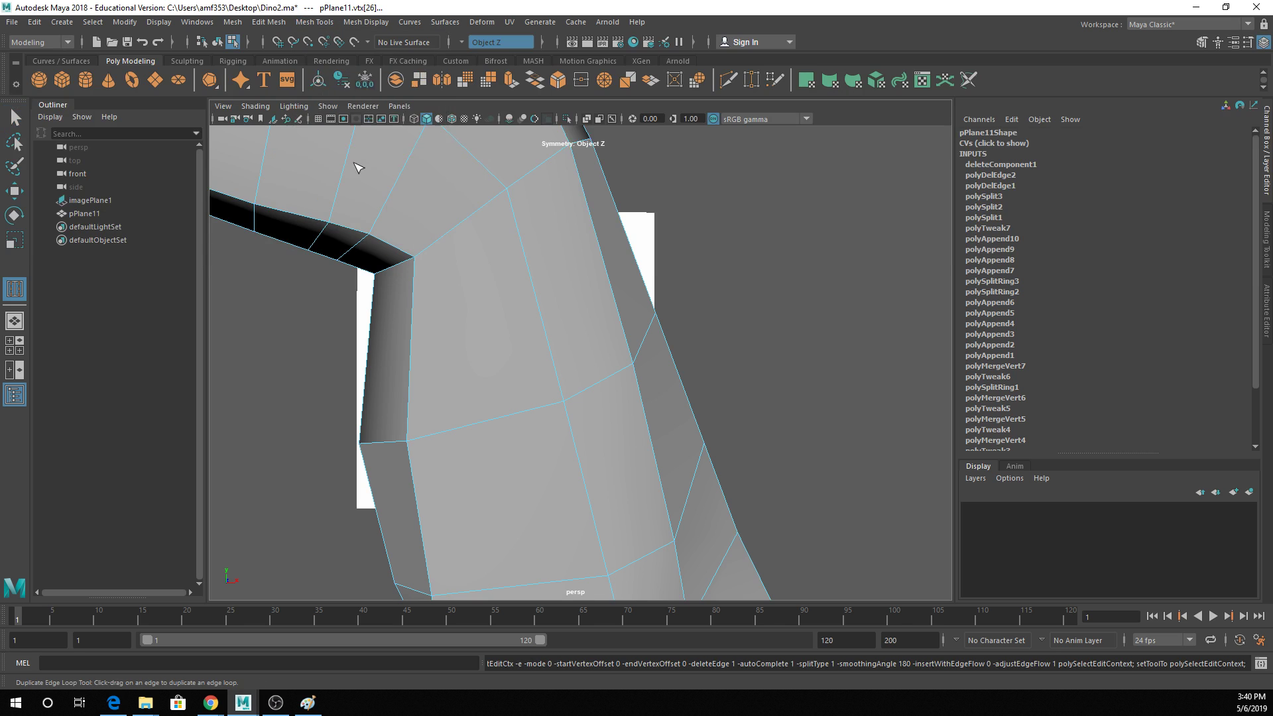
pyautogui.keyDown('alt'); pyautogui.moveTo(489, 256); pyautogui.dragTo(481, 282, button='middle'); pyautogui.keyUp('alt')
pyautogui.scroll(5, 481, 281)
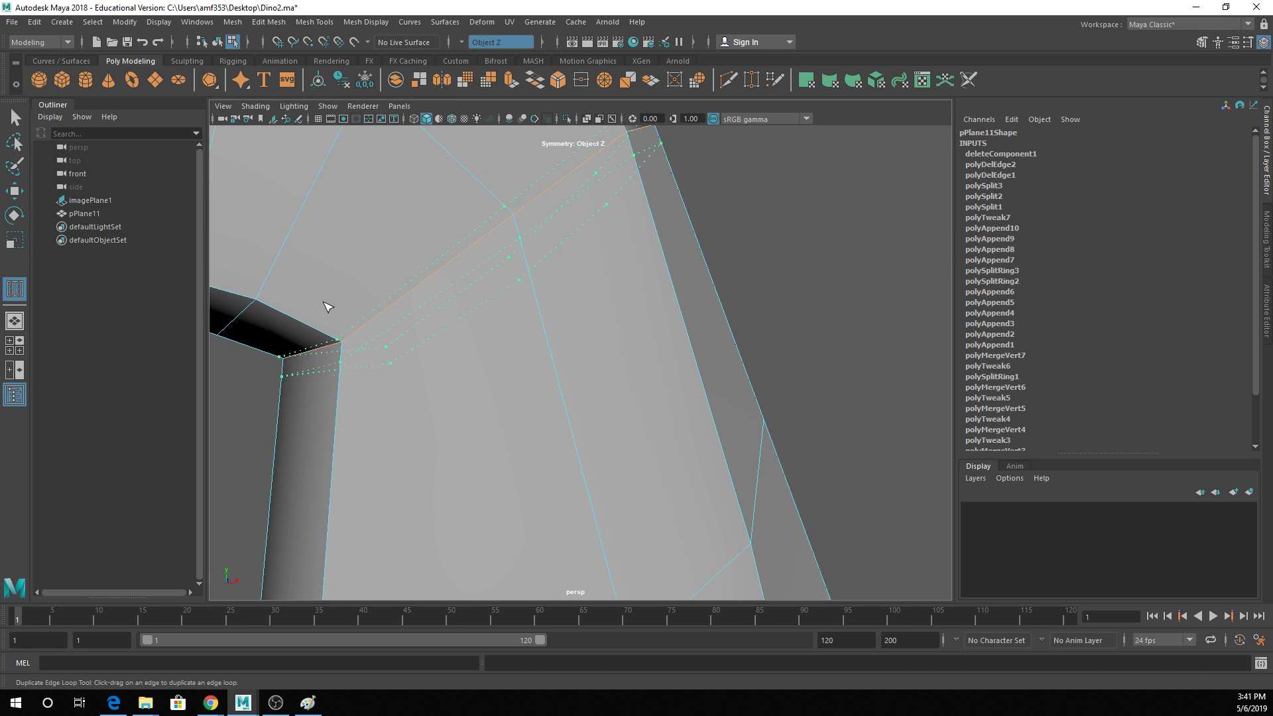
pyautogui.moveTo(313, 311); pyautogui.dragTo(502, 267)
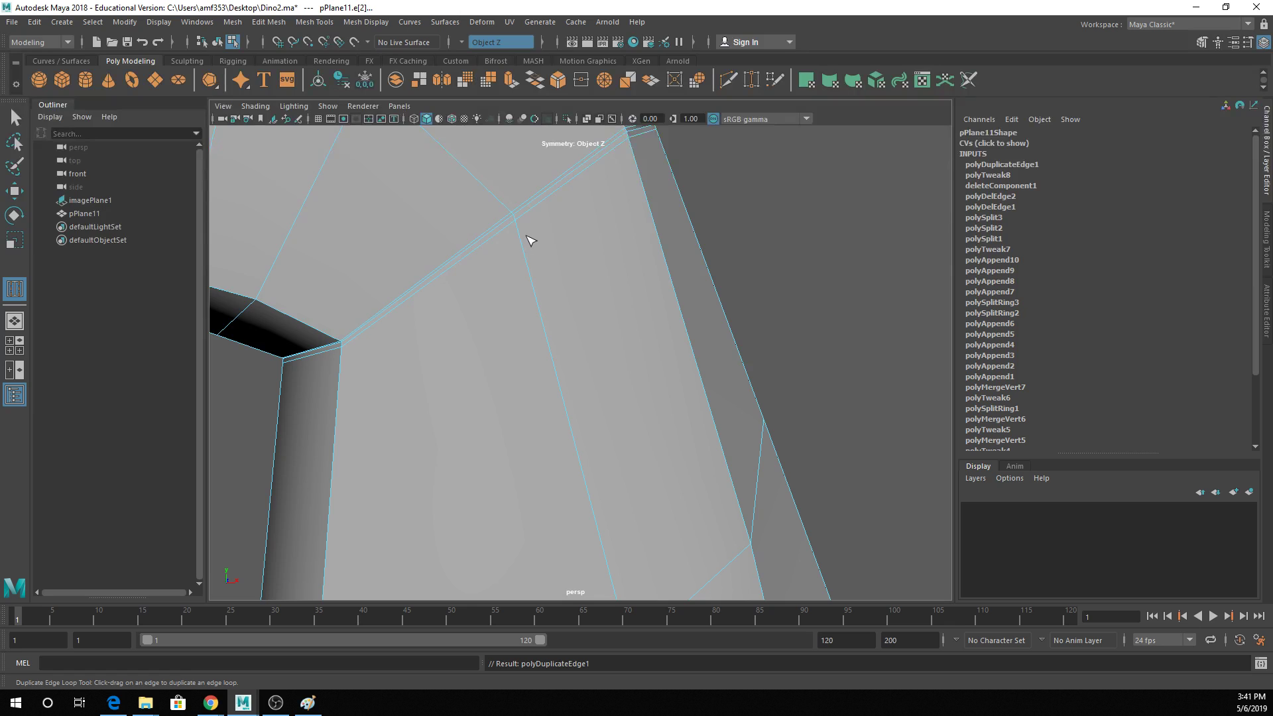
# Scale the middle edge loop of the neck crease inward and preview the neck smoothed.
pyautogui.keyDown('alt'); pyautogui.moveTo(530, 240); pyautogui.dragTo(537, 267, button='middle'); pyautogui.keyUp('alt')
pyautogui.press('q')
pyautogui.moveTo(552, 228); pyautogui.dragTo(548, 193, button='right')
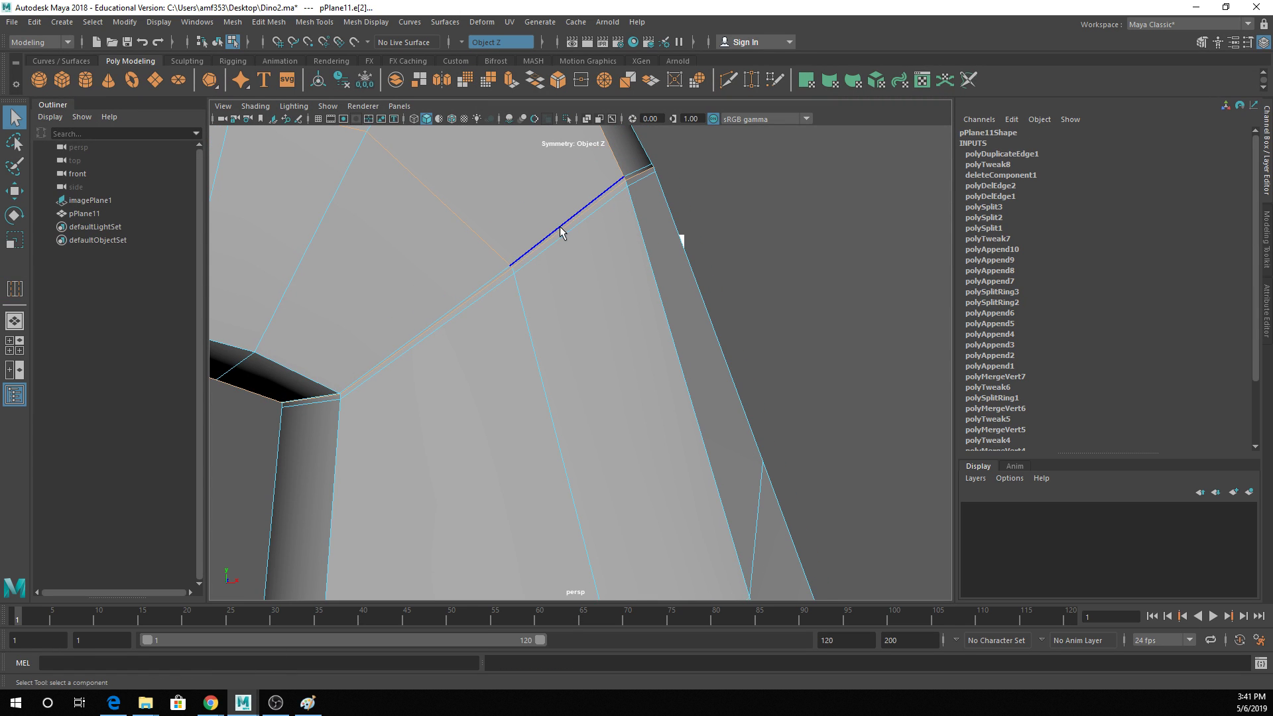
pyautogui.click(560, 234)
pyautogui.press('r')
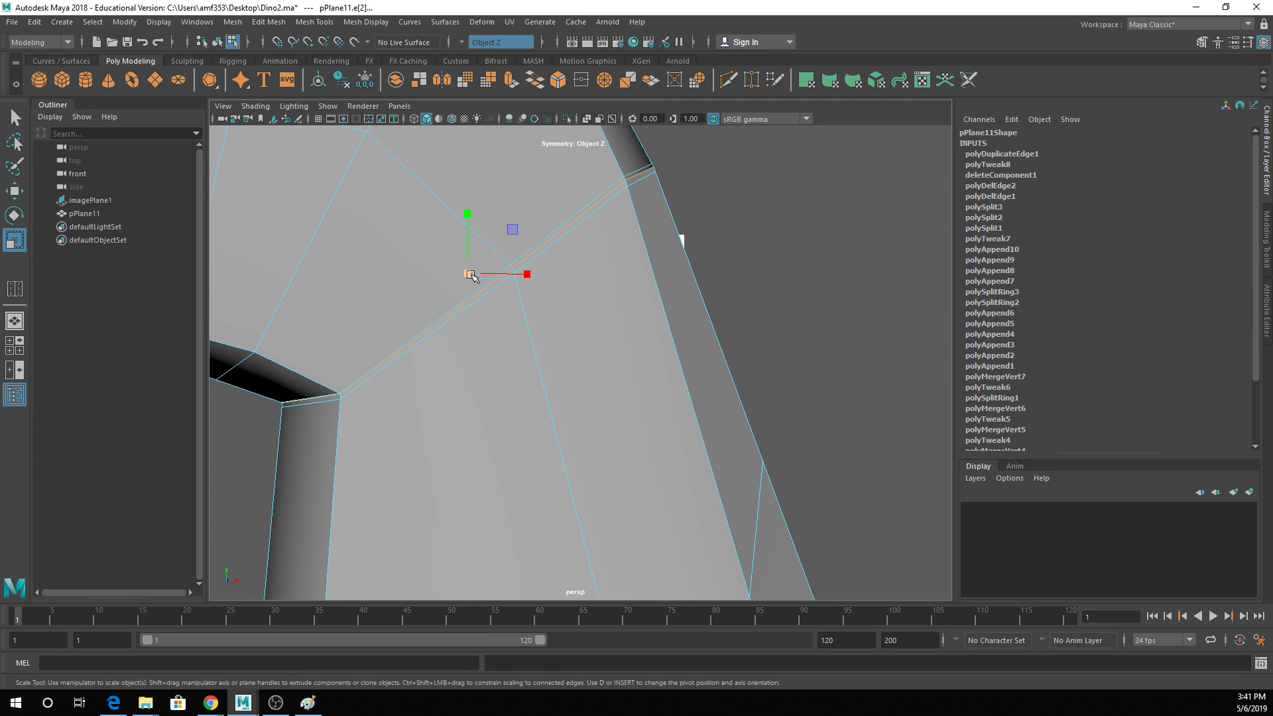
pyautogui.moveTo(470, 275); pyautogui.dragTo(466, 275)
pyautogui.press('w')
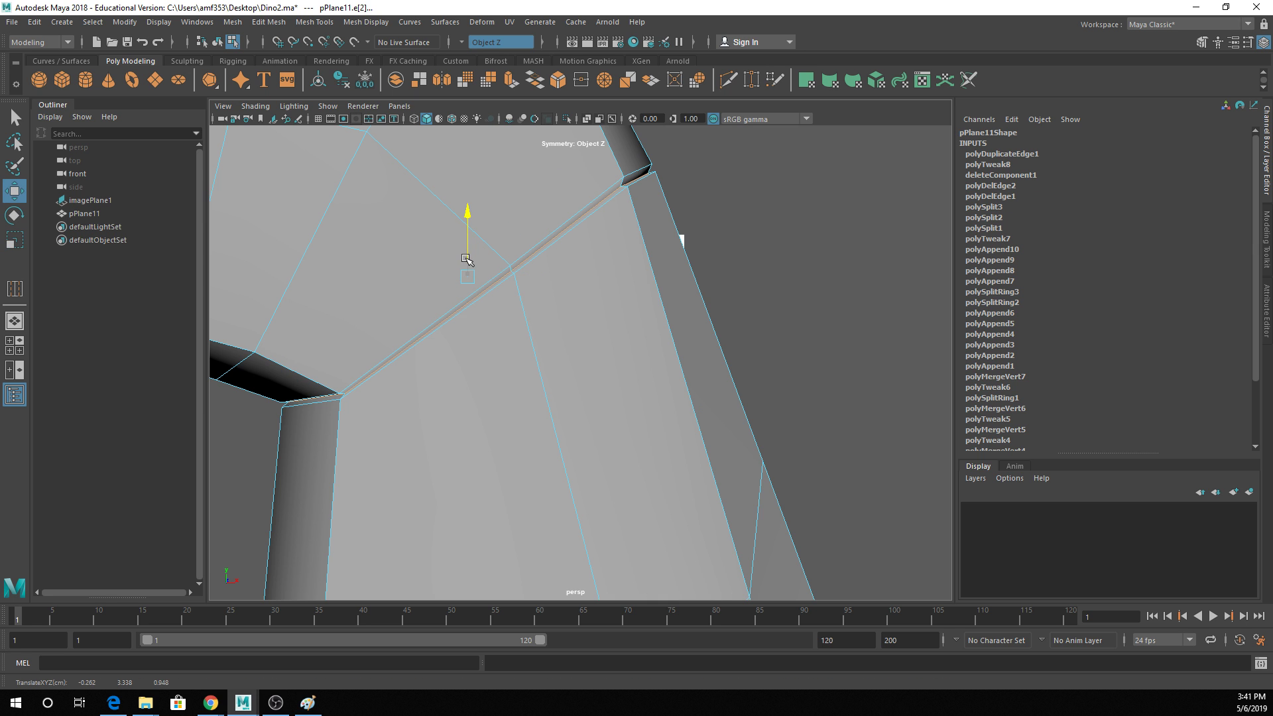
pyautogui.scroll(-3, 517, 260)
pyautogui.moveTo(577, 261)
pyautogui.keyDown('alt'); pyautogui.mouseDown()
pyautogui.moveTo(506, 293)
pyautogui.moveTo(571, 264)
pyautogui.mouseUp(); pyautogui.keyUp('alt')
pyautogui.press('3')
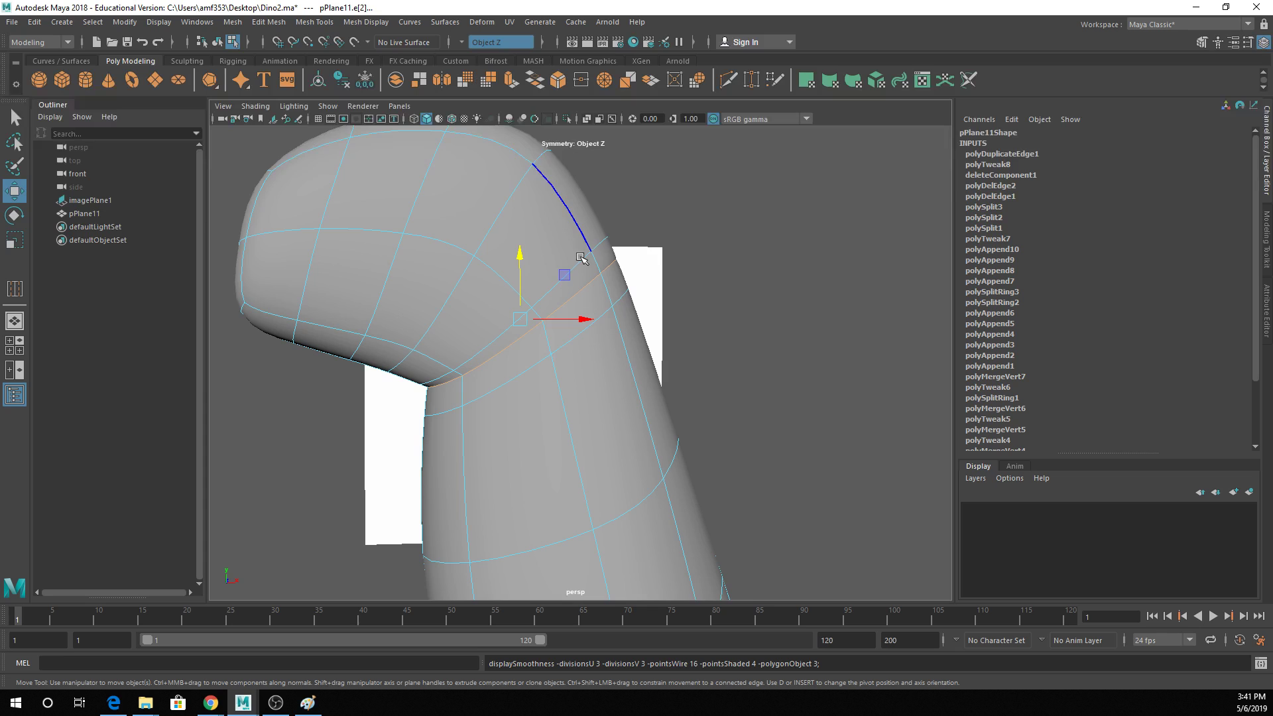
# Insert edge loops close alongside the head's upper side edge, running from the snout to the back of the neck.
pyautogui.press('1')
pyautogui.moveTo(656, 272); pyautogui.dragTo(683, 222, button='right')
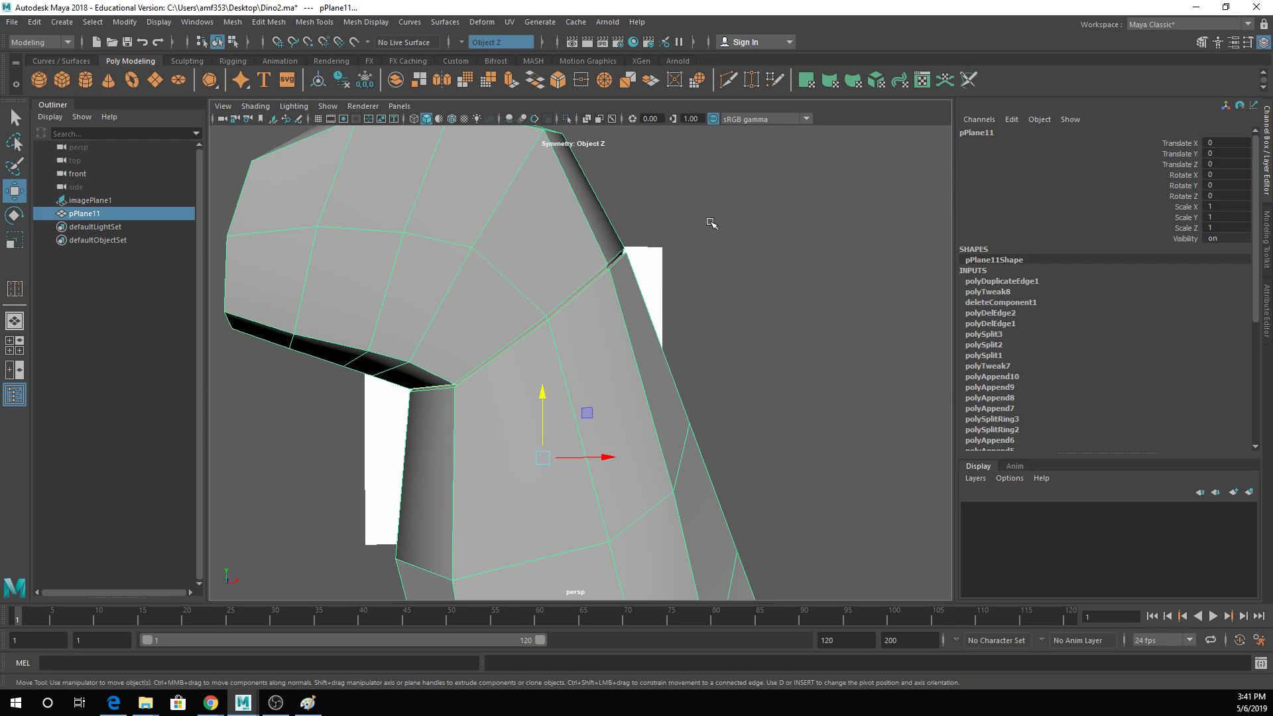
pyautogui.click(679, 279)
pyautogui.scroll(-2, 680, 279)
pyautogui.keyDown('alt'); pyautogui.moveTo(680, 279); pyautogui.dragTo(568, 318); pyautogui.keyUp('alt')
pyautogui.click(508, 272)
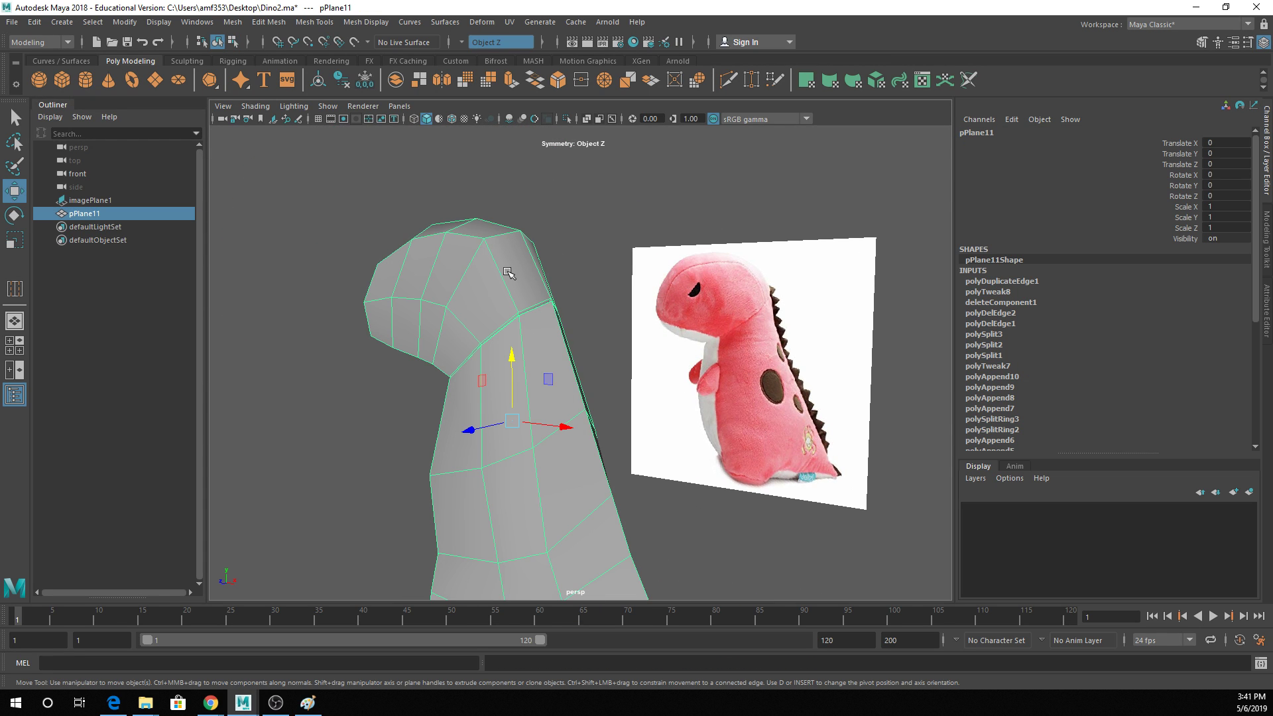
pyautogui.moveTo(487, 245)
pyautogui.keyDown('alt'); pyautogui.mouseDown()
pyautogui.moveTo(464, 250)
pyautogui.moveTo(490, 247)
pyautogui.mouseUp(); pyautogui.keyUp('alt')
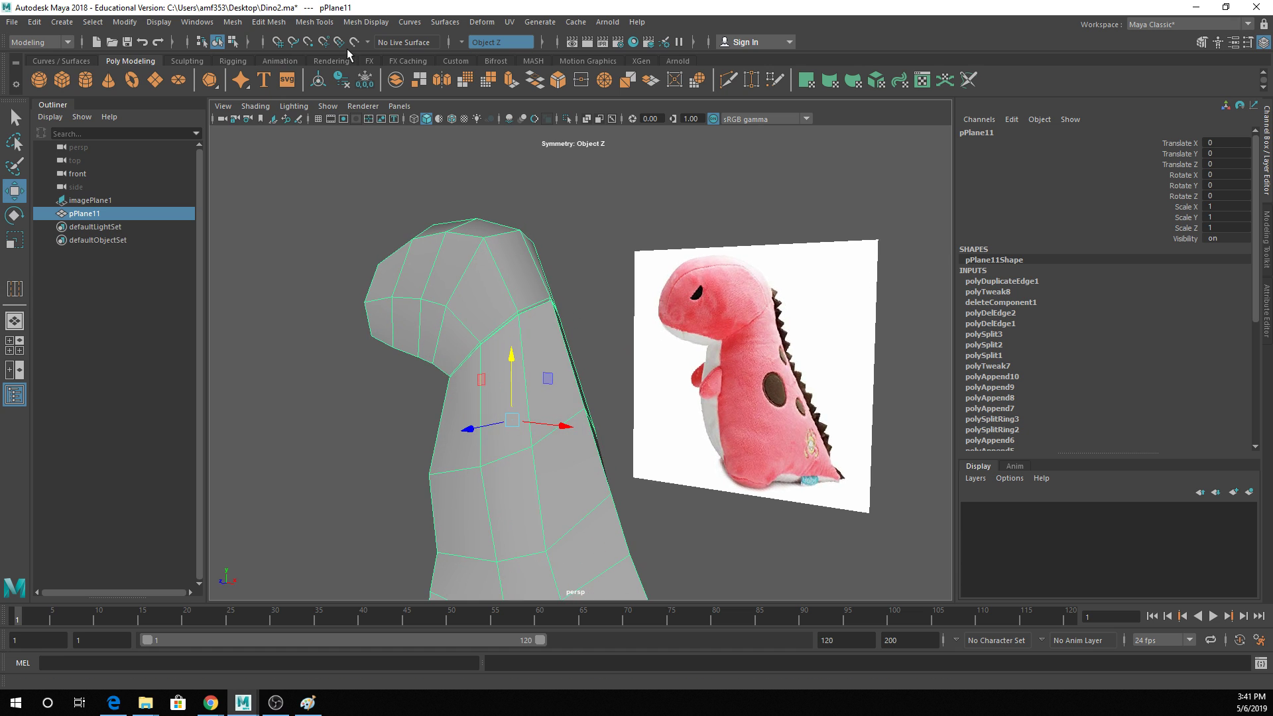
pyautogui.click(314, 22)
pyautogui.click(367, 118)
pyautogui.moveTo(491, 235); pyautogui.dragTo(737, 246)
pyautogui.click(487, 245)
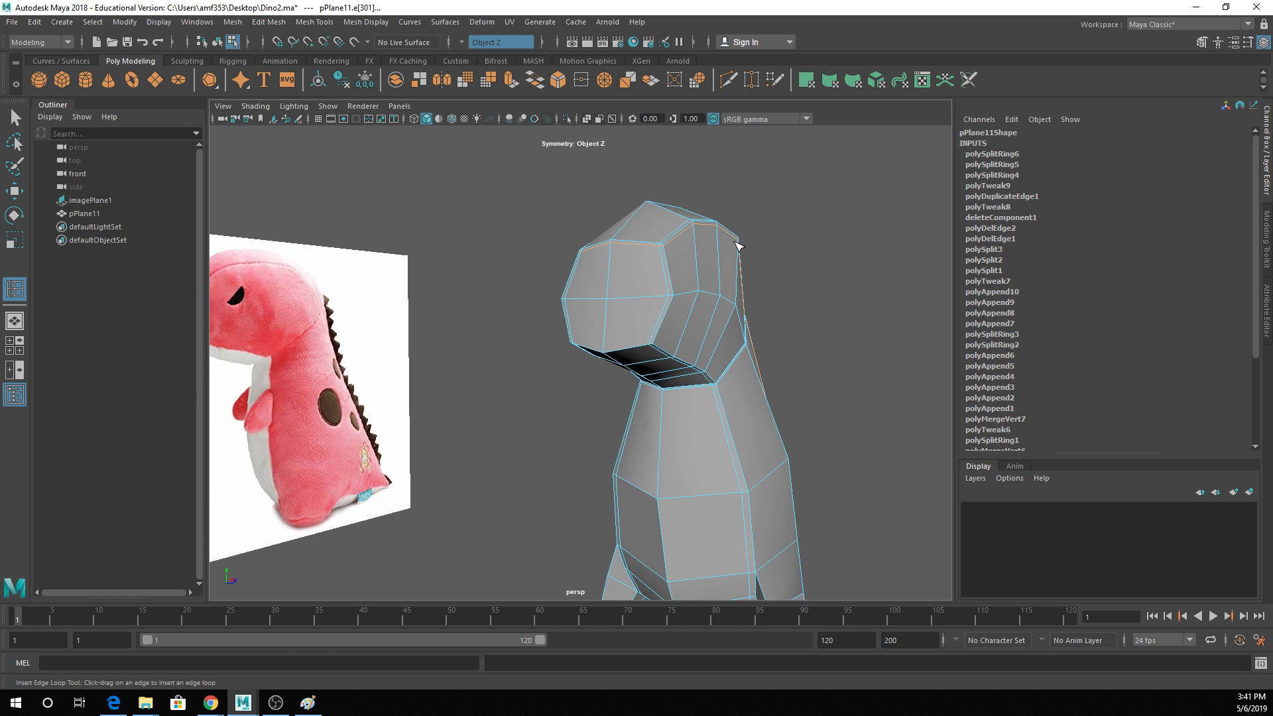
# Insert an edge loop around the snout, just behind the edge of its front face.
pyautogui.scroll(3, 737, 245)
pyautogui.press('q')
pyautogui.click(706, 214)
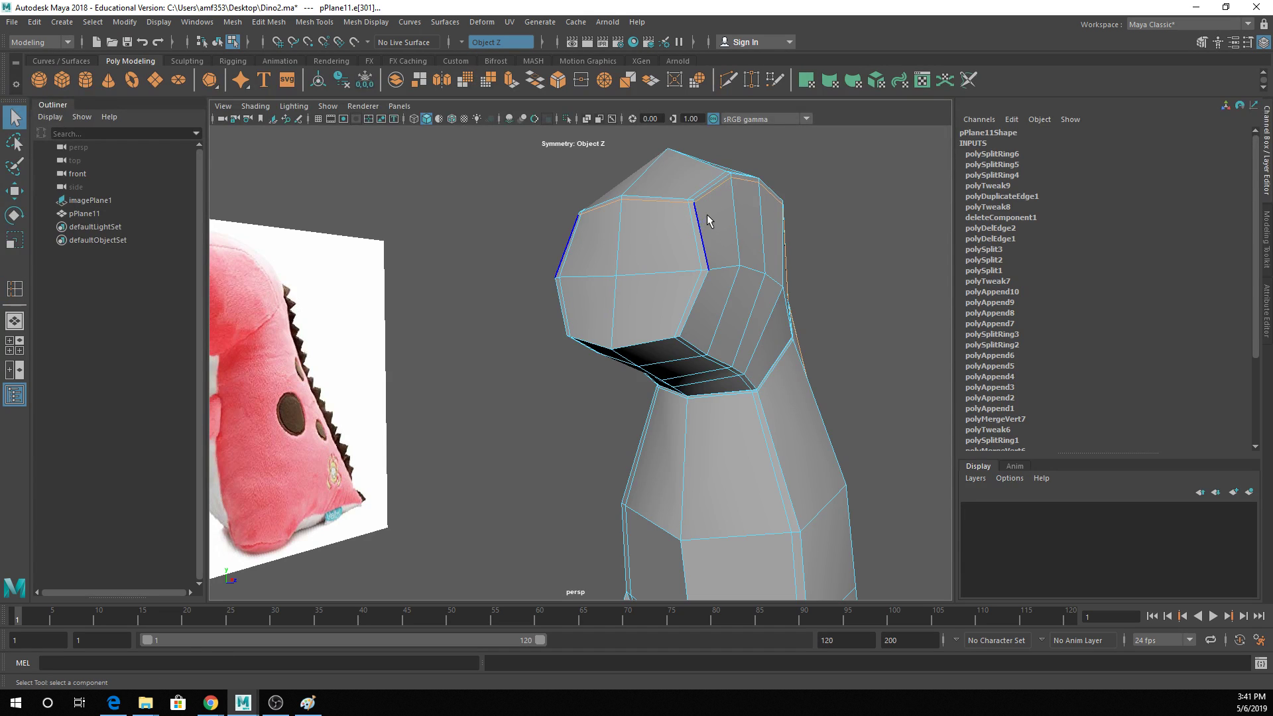
pyautogui.press('y')
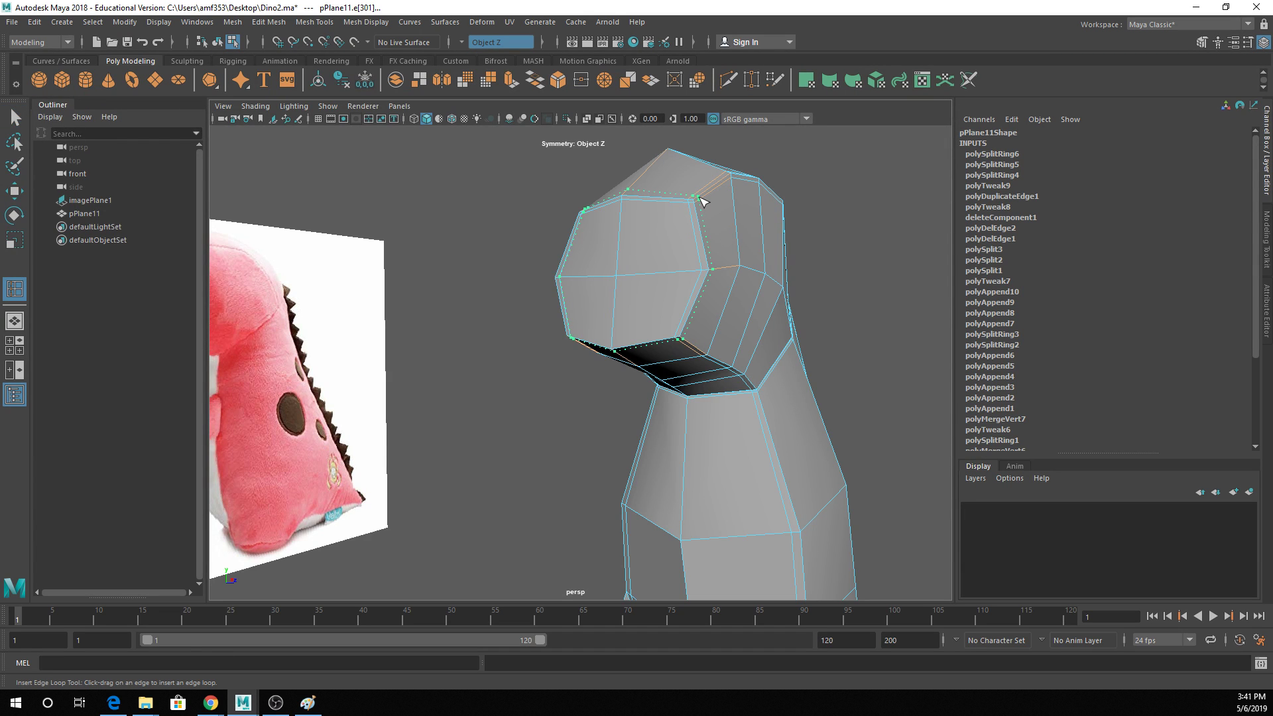
pyautogui.click(703, 201)
pyautogui.keyDown('alt'); pyautogui.moveTo(702, 201); pyautogui.dragTo(618, 268); pyautogui.keyUp('alt')
pyautogui.scroll(3, 700, 273)
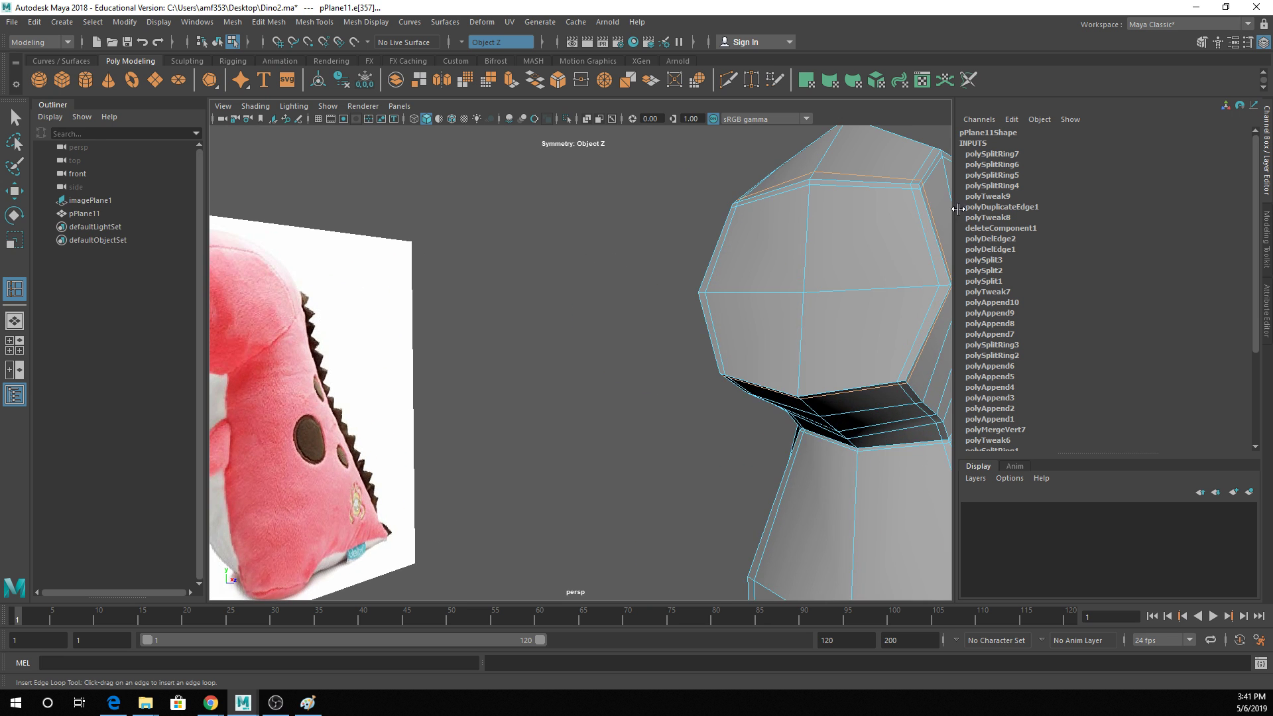
# Try an edge loop around the head a short way behind the snout, and undo it.
pyautogui.scroll(-3, 942, 213)
pyautogui.rightClick(824, 227)
pyautogui.click(817, 244)
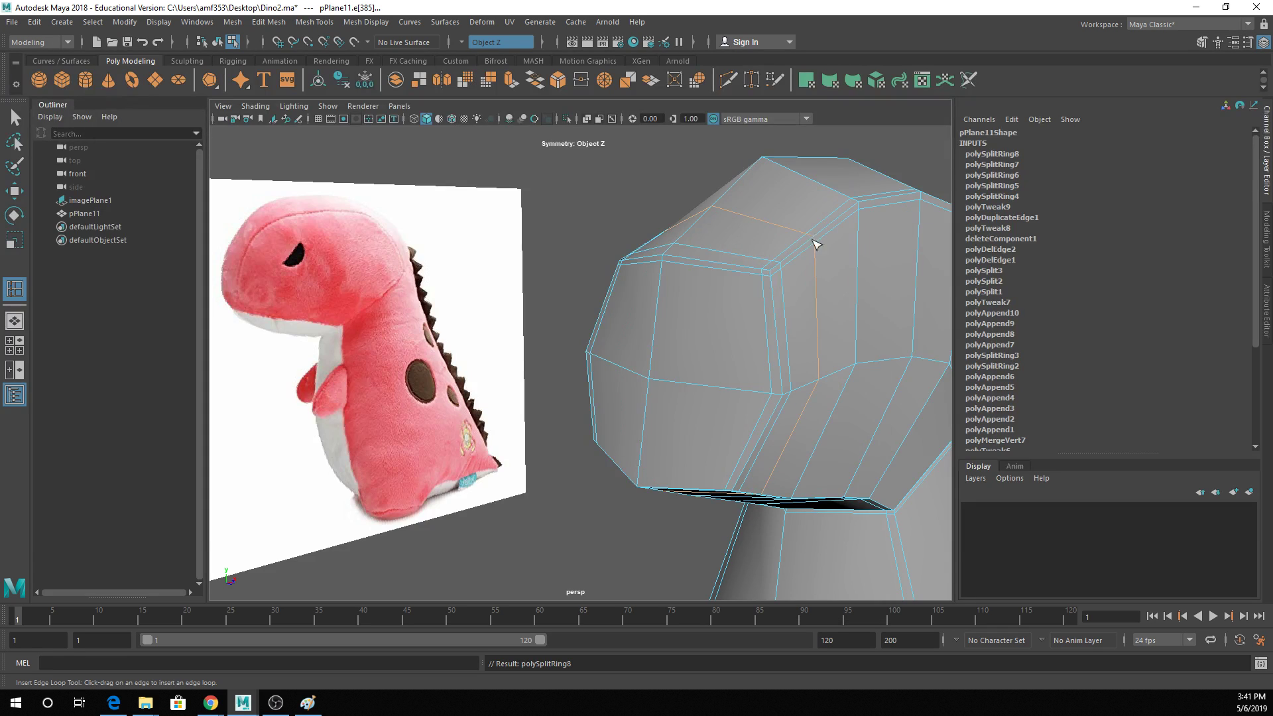
pyautogui.hotkey('ctrl', 'z')
# Select the middle edge loop of the head's side seam, leaving the loop's neck and body edges out of the selection.
pyautogui.press('q')
pyautogui.click(783, 292)
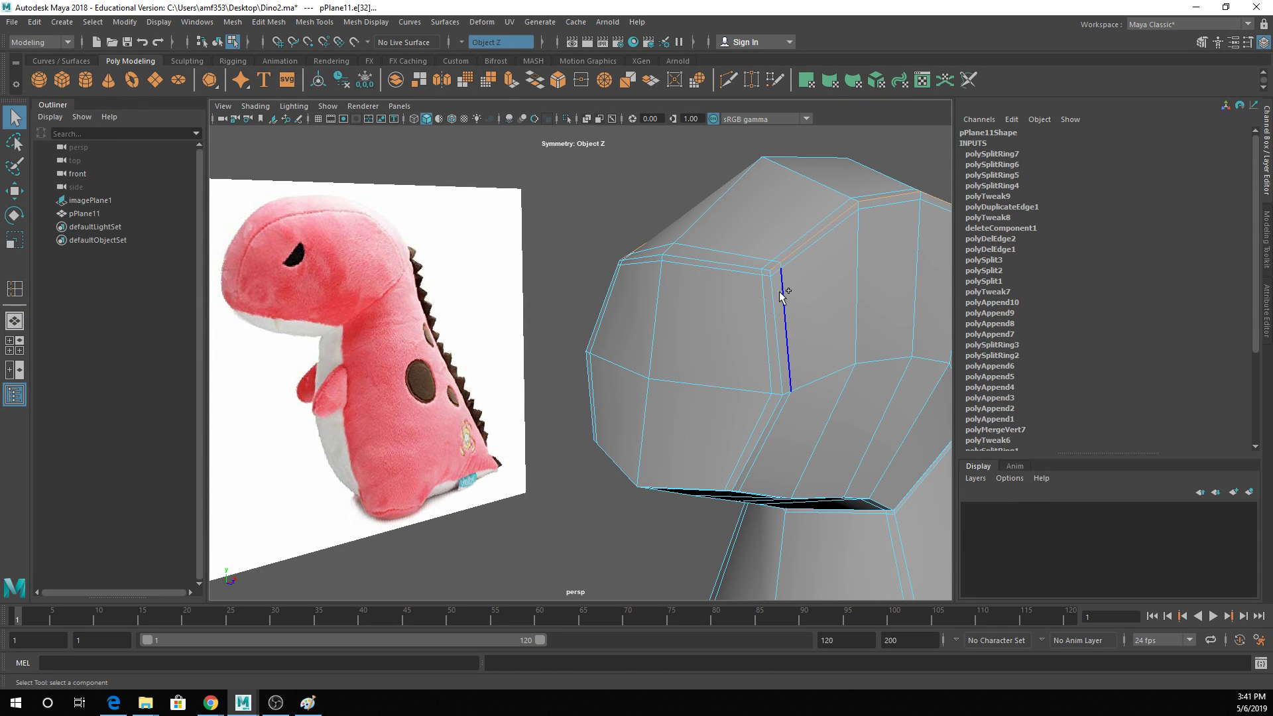
pyautogui.doubleClick(781, 292)
pyautogui.click(639, 369)
pyautogui.keyDown('alt'); pyautogui.moveTo(640, 369); pyautogui.dragTo(519, 376); pyautogui.keyUp('alt')
pyautogui.click(520, 377)
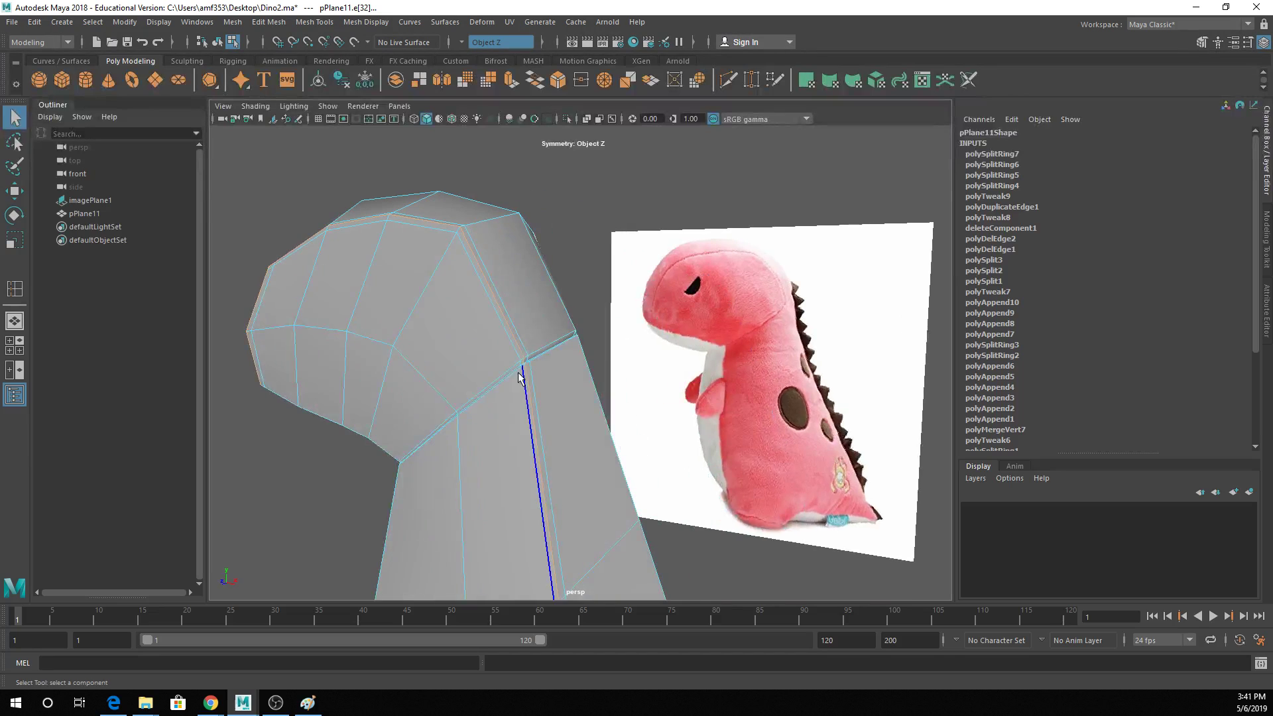
pyautogui.click(515, 355)
pyautogui.click(519, 366)
pyautogui.click(523, 406)
pyautogui.click(524, 365)
pyautogui.click(522, 361)
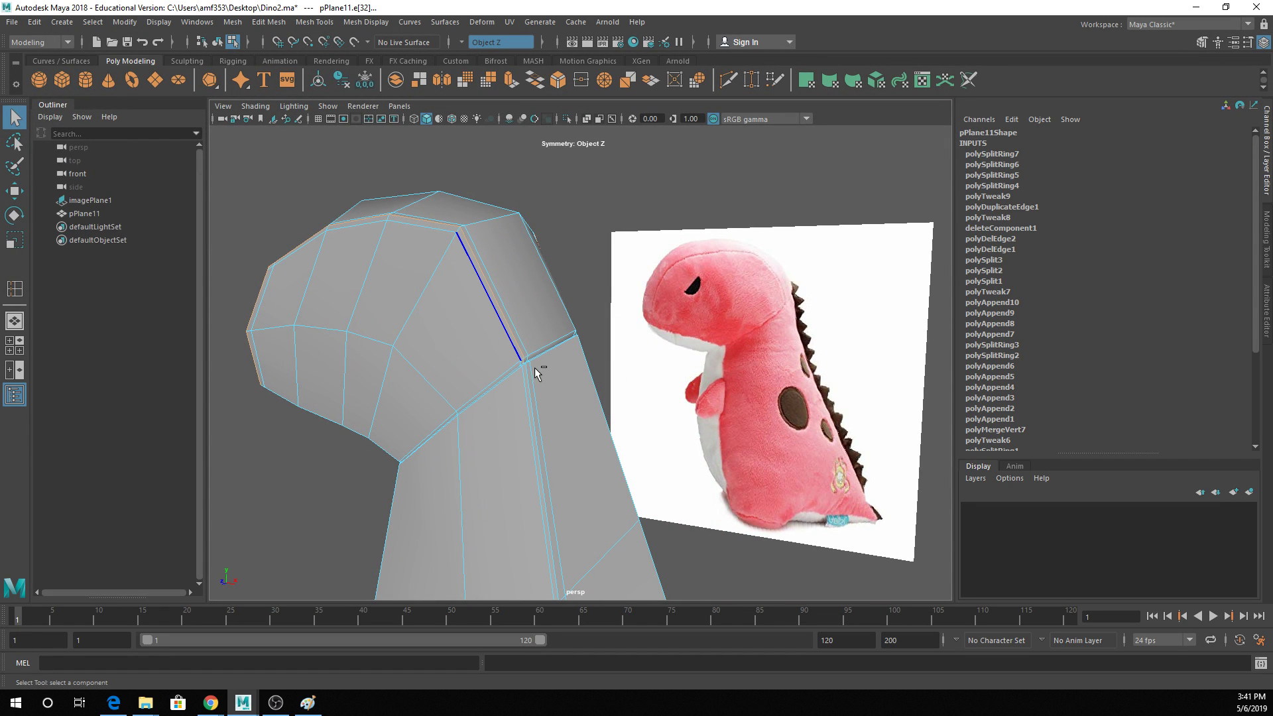
pyautogui.click(602, 412)
pyautogui.press('3')
pyautogui.click(549, 419)
pyautogui.click(536, 504)
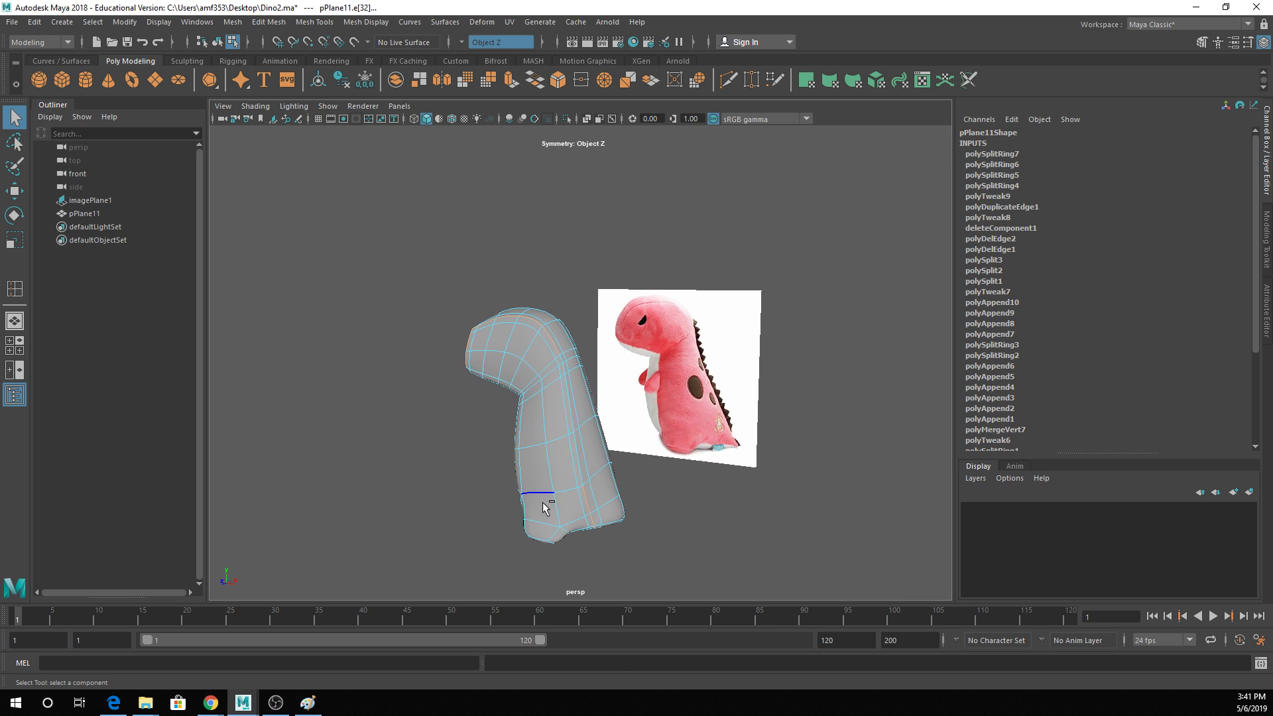
pyautogui.click(584, 398)
pyautogui.click(474, 376)
# Move the selected seam edges on the head inward along Z and compare the smoothed head with the reference image.
pyautogui.press('r')
pyautogui.click(454, 303)
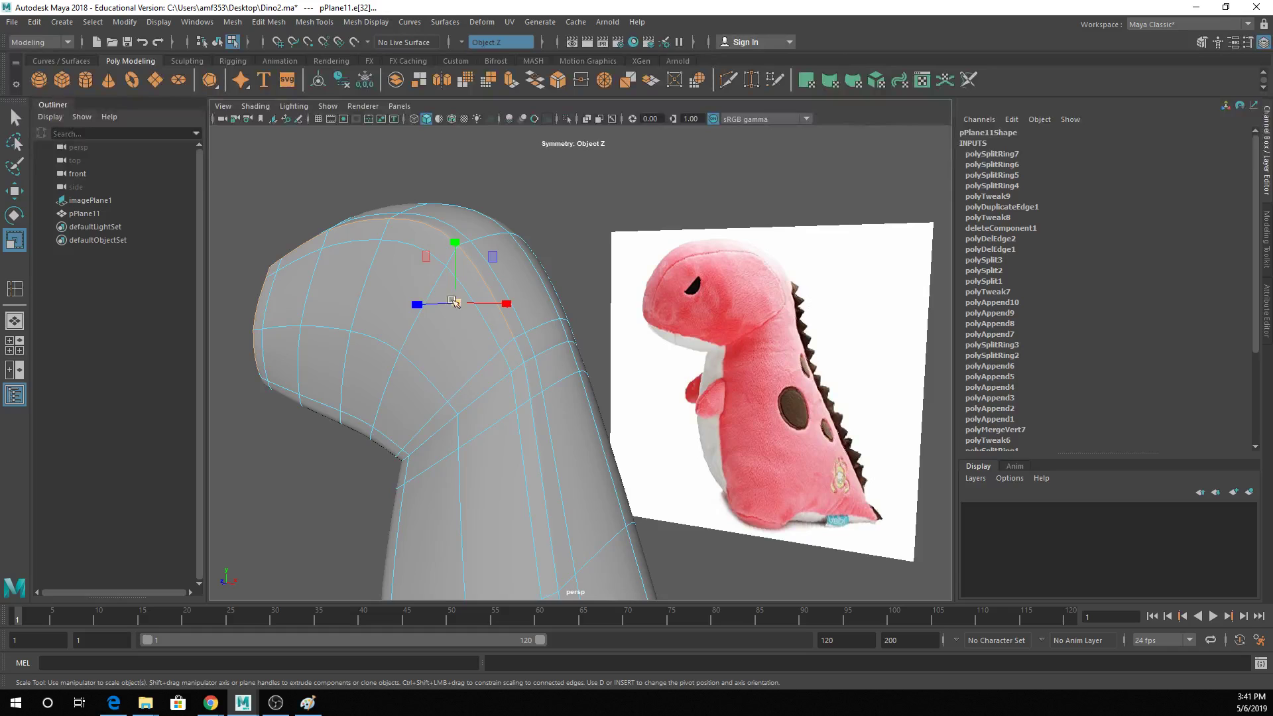
pyautogui.moveTo(454, 300); pyautogui.dragTo(450, 301)
pyautogui.press('1')
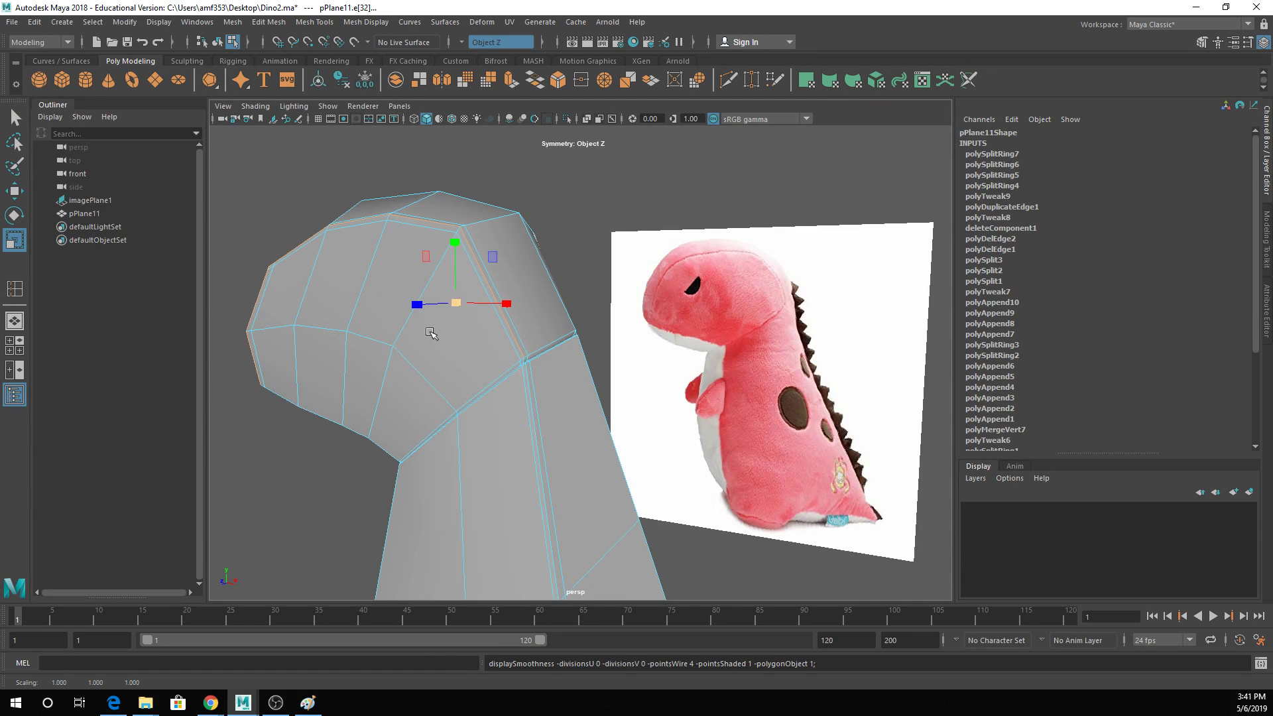
pyautogui.keyDown('alt'); pyautogui.moveTo(432, 332); pyautogui.dragTo(570, 344); pyautogui.keyUp('alt')
pyautogui.press('w')
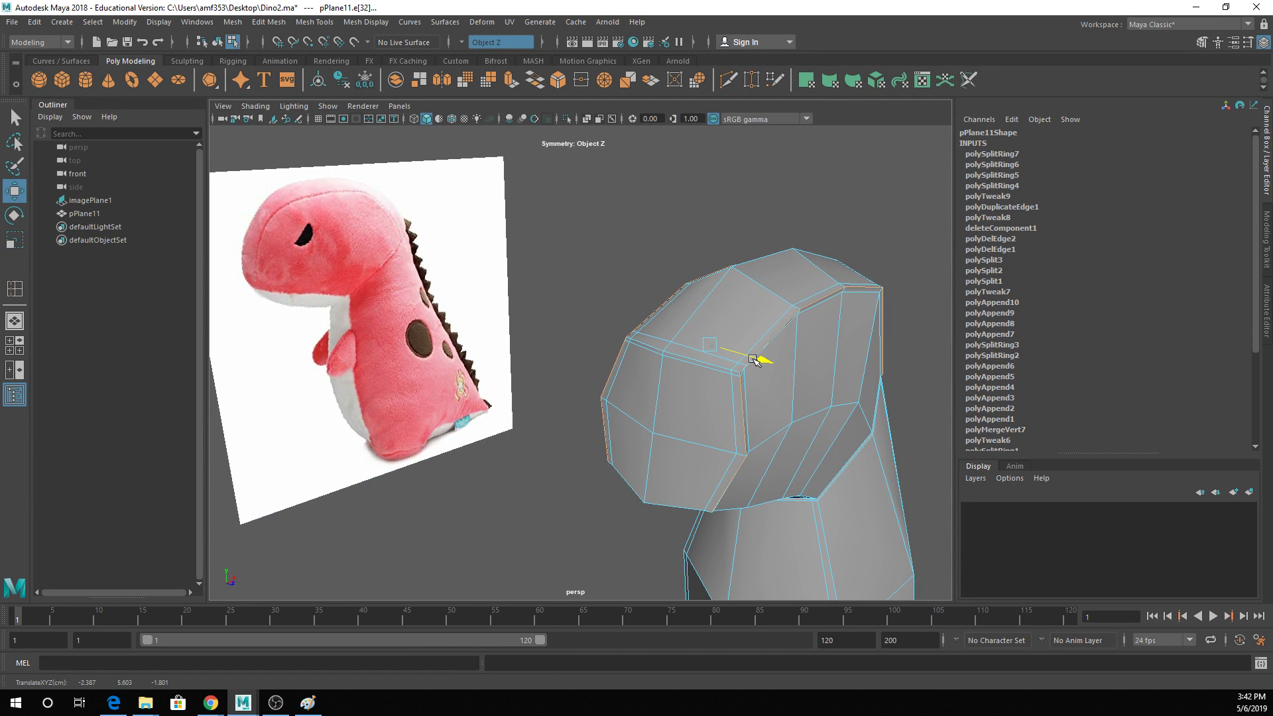
pyautogui.moveTo(718, 328); pyautogui.dragTo(583, 365)
pyautogui.press('3')
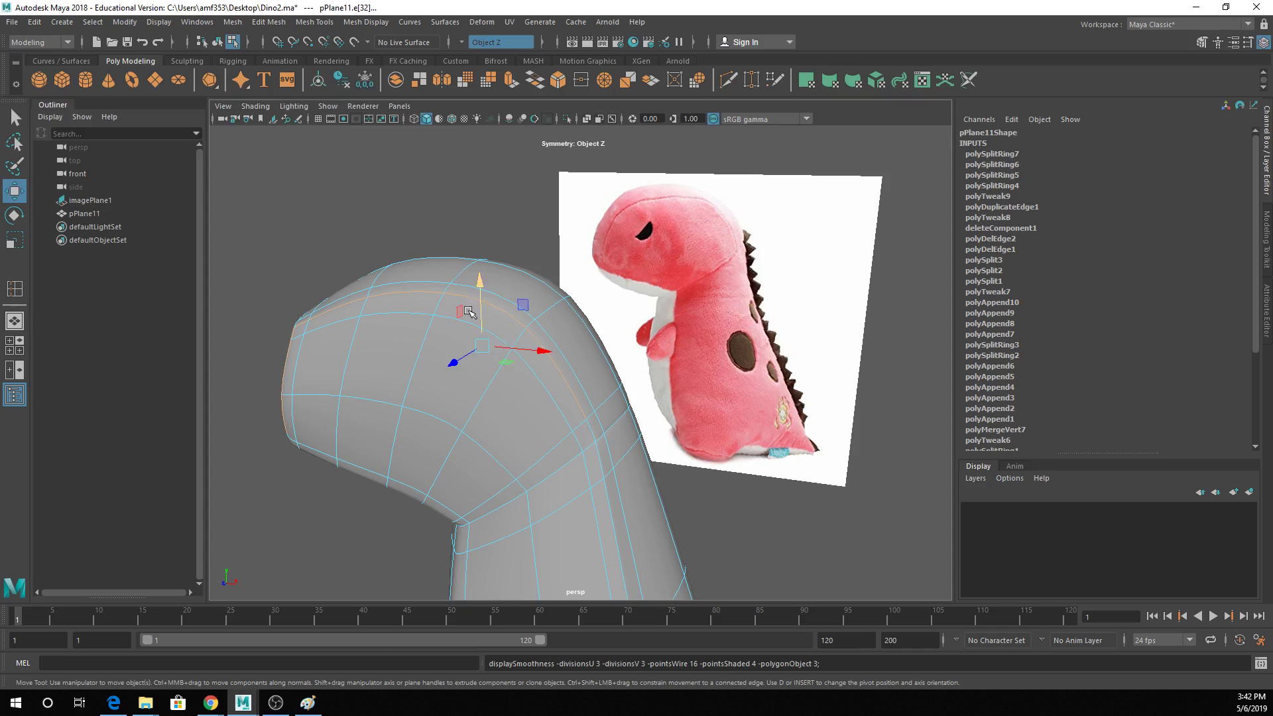
pyautogui.press('q')
pyautogui.moveTo(451, 291); pyautogui.dragTo(489, 263, button='right')
pyautogui.click(384, 250)
pyautogui.keyDown('alt'); pyautogui.moveTo(355, 320); pyautogui.dragTo(569, 291); pyautogui.keyUp('alt')
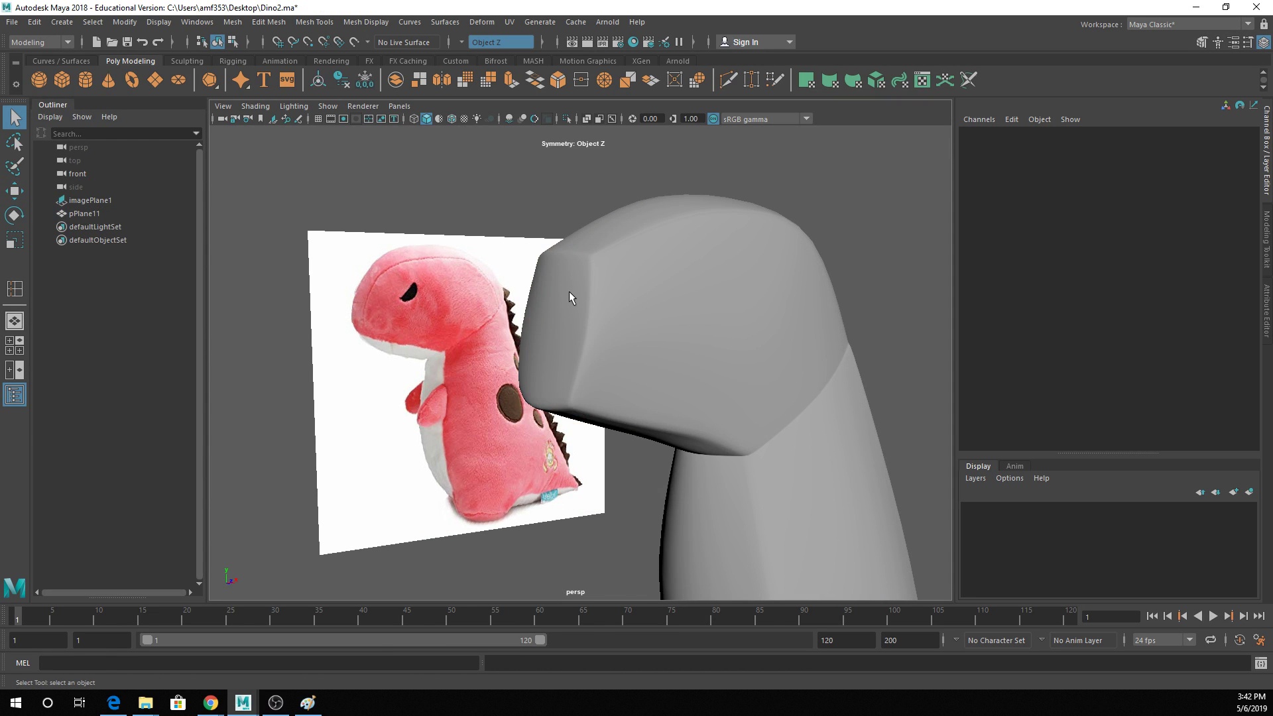
pyautogui.click(569, 292)
# Merge the three neck crease vertices where the head's side seam meets the back of the neck.
pyautogui.press('1')
pyautogui.scroll(3, 643, 239)
pyautogui.moveTo(641, 240)
pyautogui.keyDown('alt'); pyautogui.mouseDown()
pyautogui.moveTo(637, 307)
pyautogui.moveTo(635, 248)
pyautogui.mouseUp(); pyautogui.keyUp('alt')
pyautogui.keyDown('alt'); pyautogui.moveTo(574, 287); pyautogui.dragTo(562, 292); pyautogui.keyUp('alt')
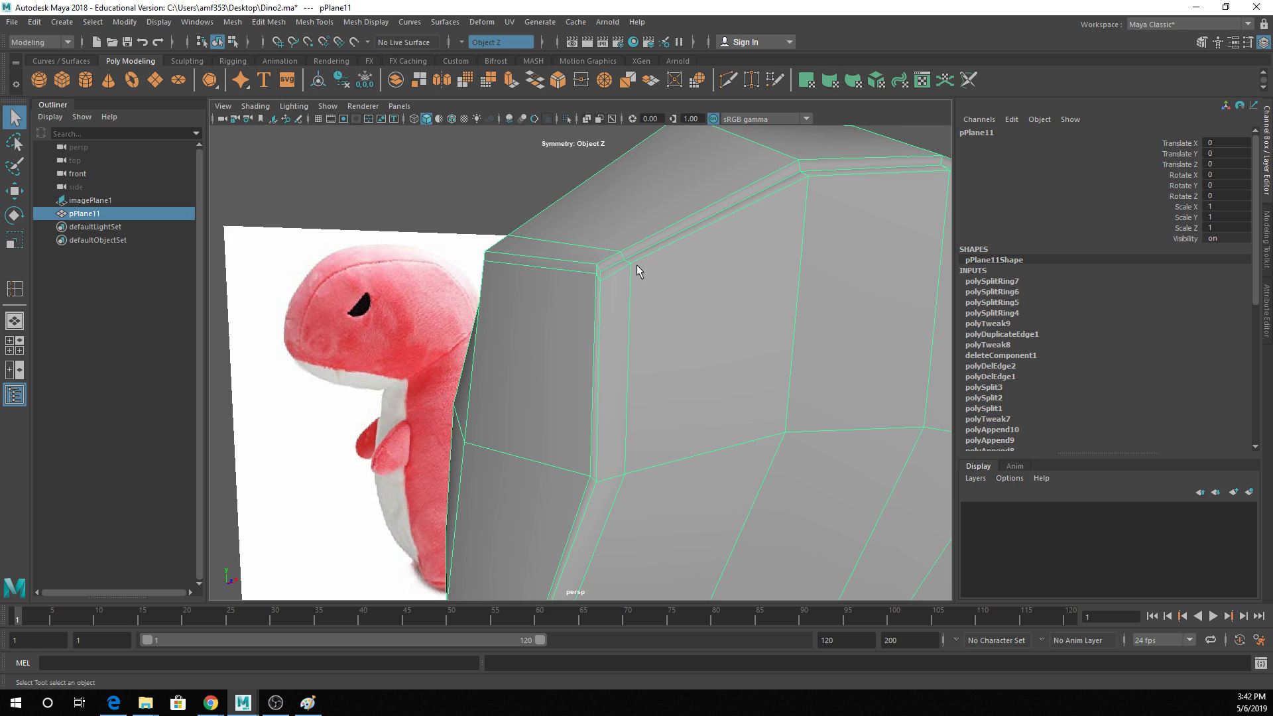
pyautogui.scroll(2, 632, 265)
pyautogui.scroll(-3, 631, 265)
pyautogui.keyDown('alt'); pyautogui.moveTo(599, 309); pyautogui.dragTo(568, 392); pyautogui.keyUp('alt')
pyautogui.scroll(3, 582, 328)
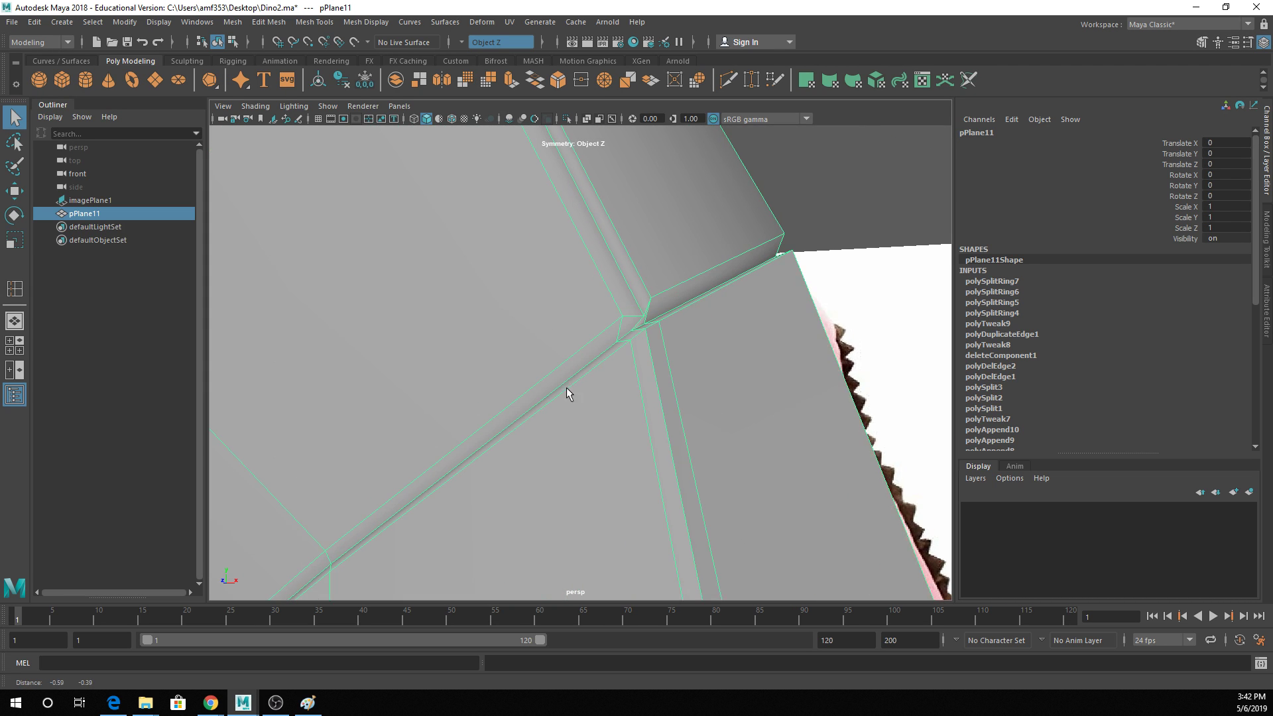
pyautogui.moveTo(644, 321); pyautogui.dragTo(605, 307, button='right')
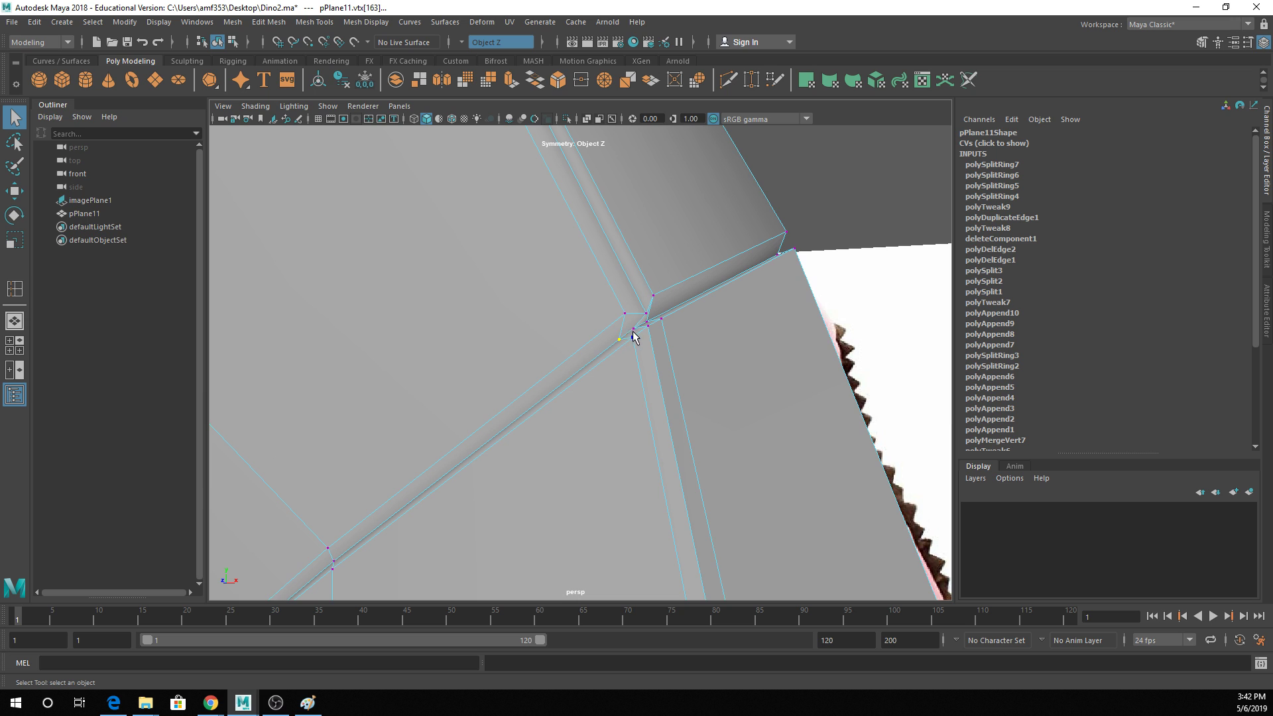
pyautogui.click(647, 316)
pyautogui.keyDown('alt'); pyautogui.moveTo(648, 320); pyautogui.dragTo(387, 405); pyautogui.keyUp('alt')
pyautogui.press('w')
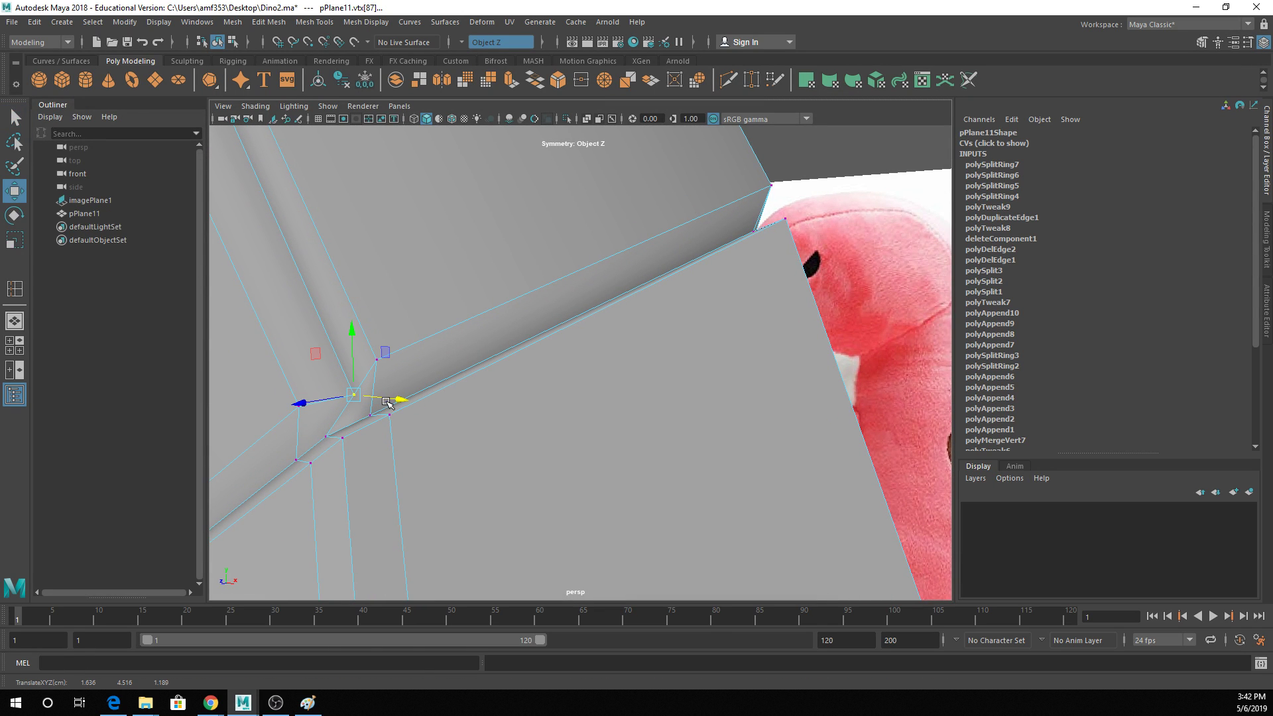
pyautogui.press('q')
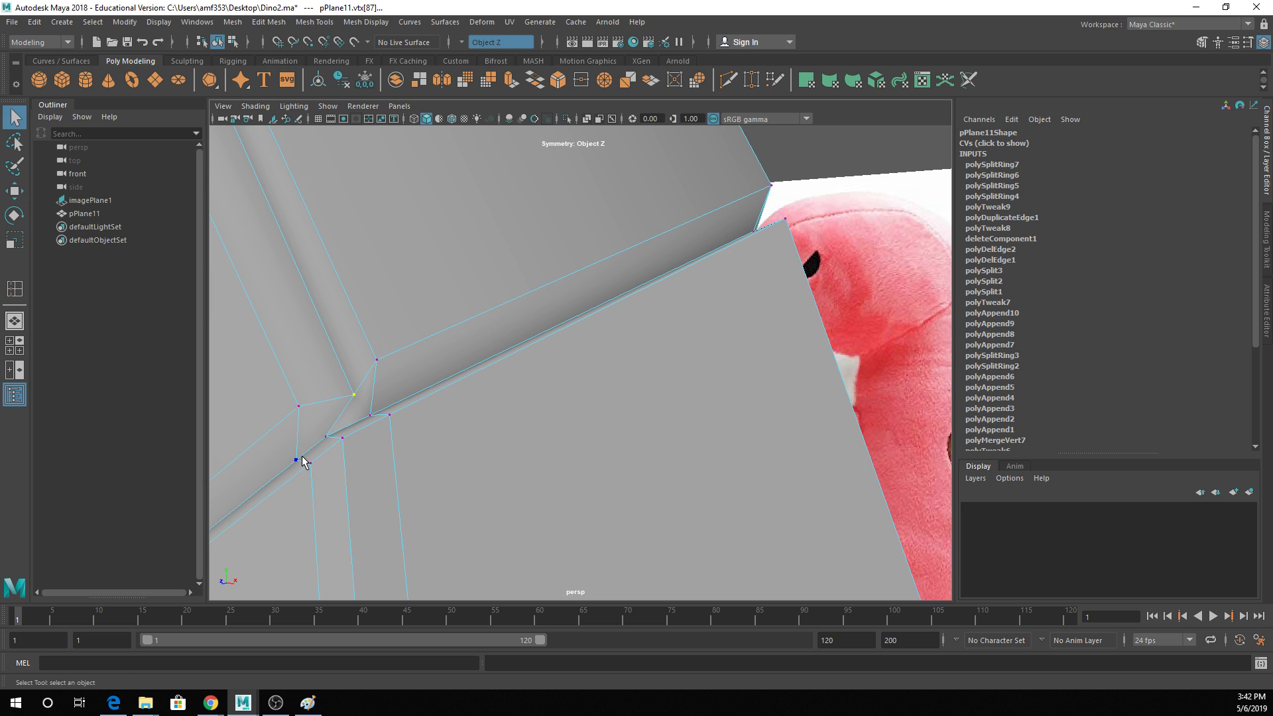
pyautogui.click(324, 437)
pyautogui.click(585, 85)
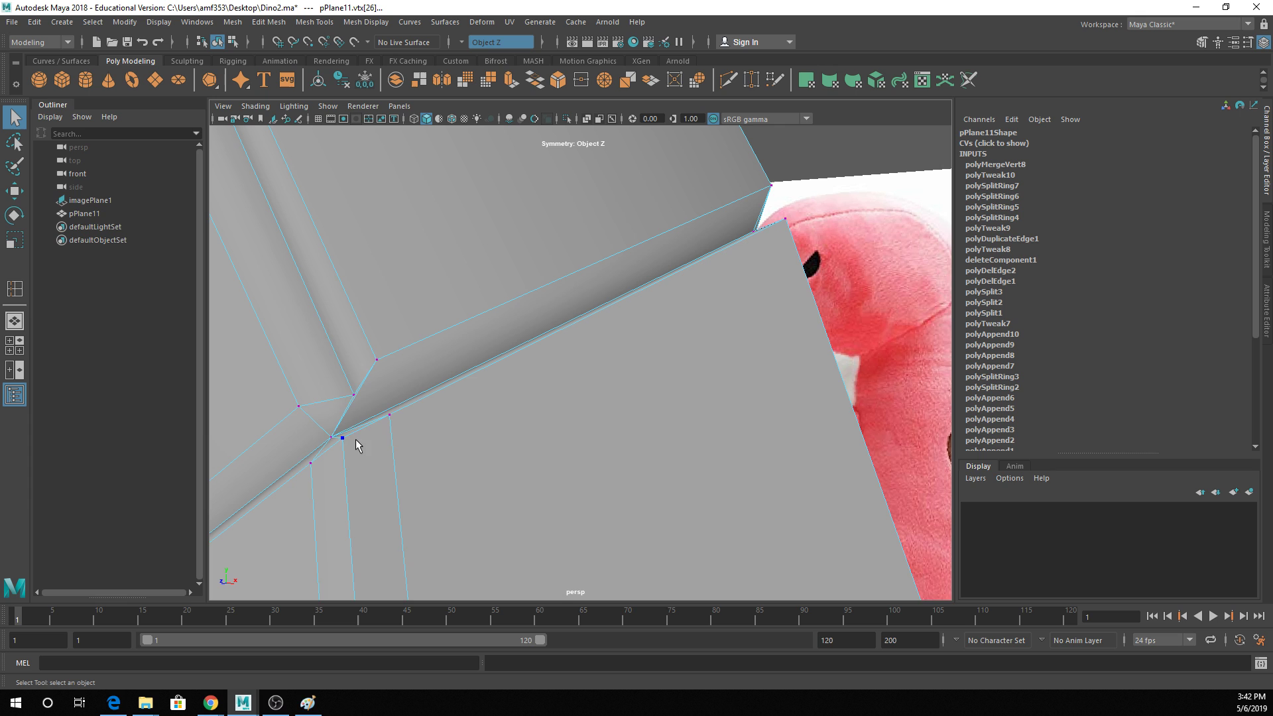
# Delete the short leftover edges beside the merged vertex at the neck crease.
pyautogui.moveTo(356, 439); pyautogui.dragTo(360, 285, button='right')
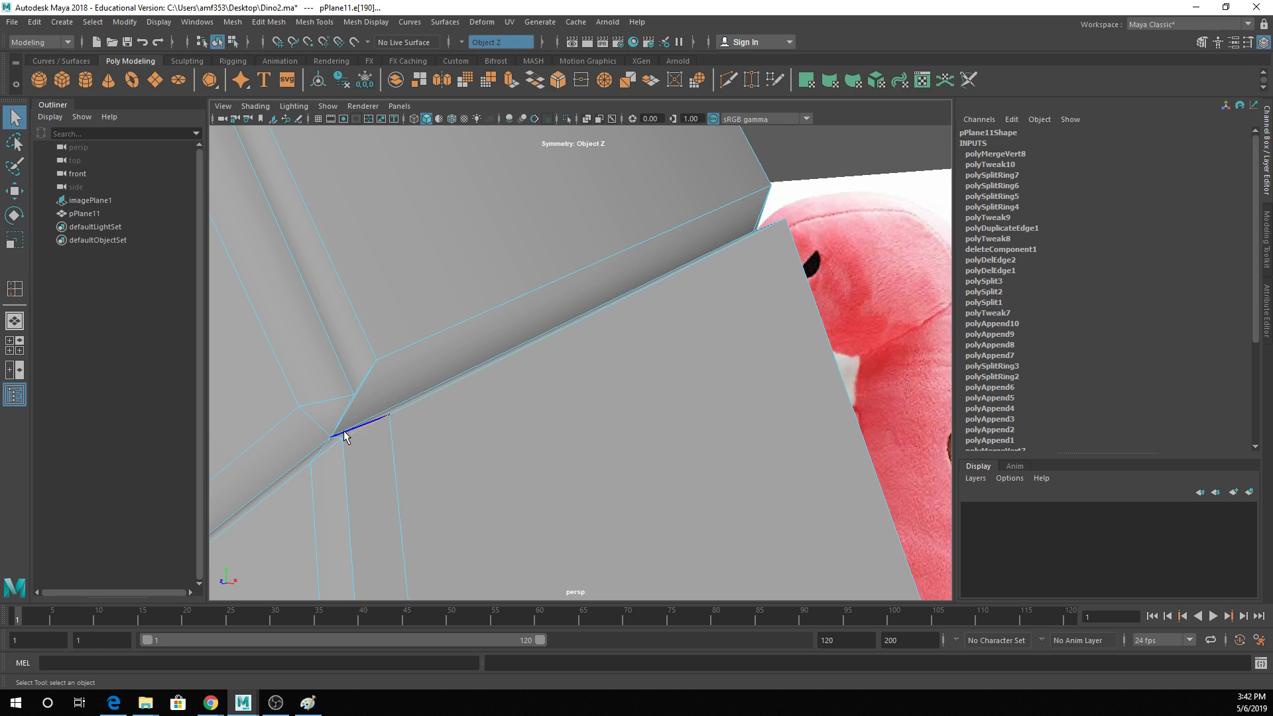
pyautogui.click(327, 444)
pyautogui.press('Delete')
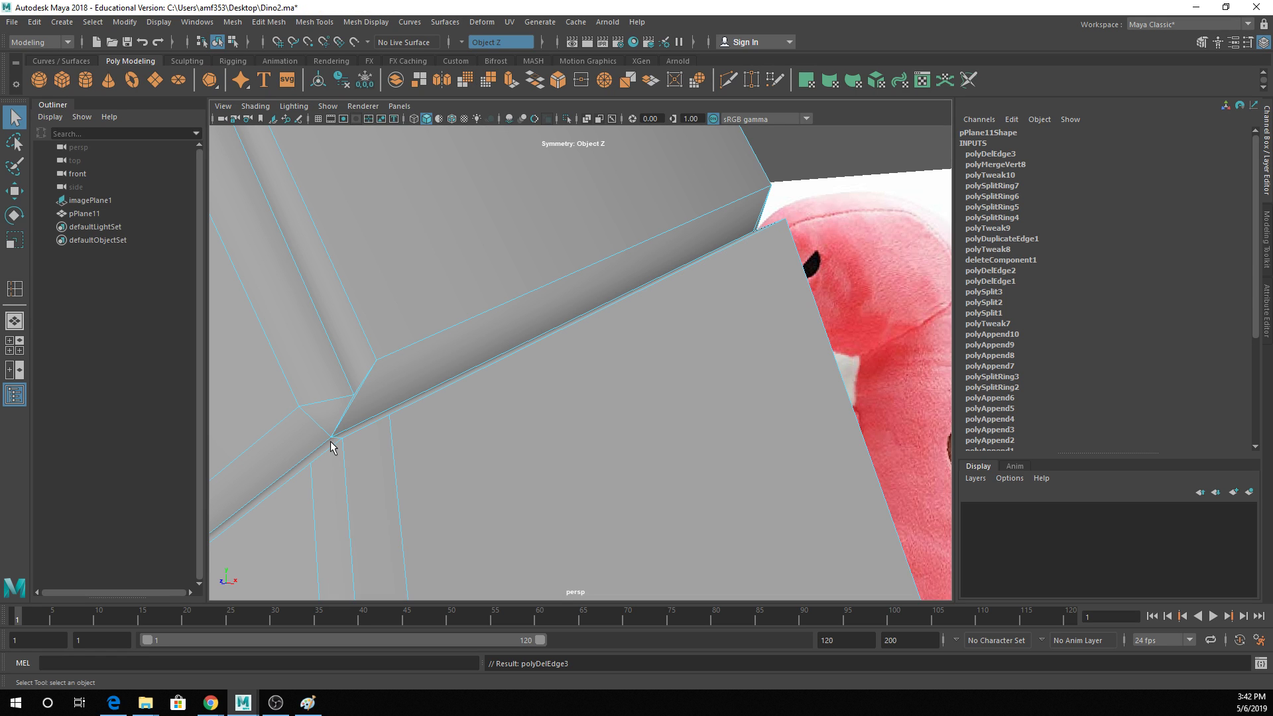
# Try deleting the two edge loops flanking the seam down the body, and undo the deletion.
pyautogui.click(320, 481)
pyautogui.keyDown('shift'); pyautogui.click(380, 460); pyautogui.keyUp('shift')
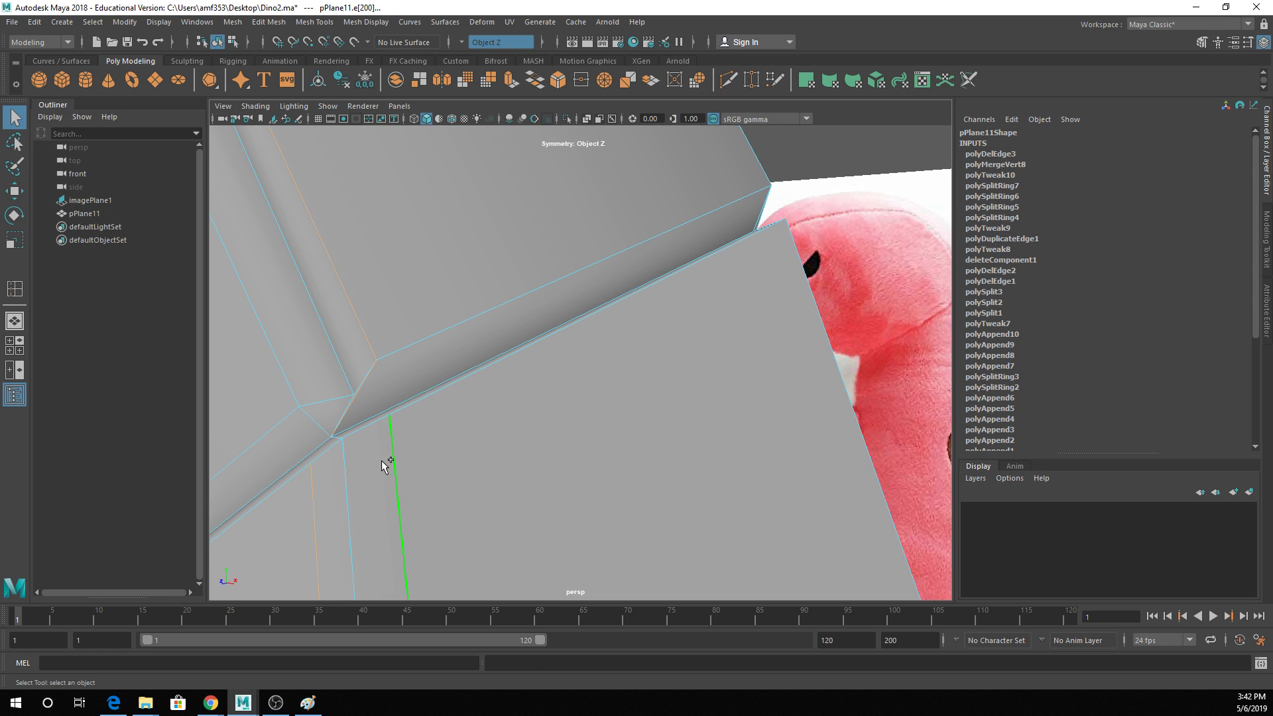
pyautogui.press('Delete')
pyautogui.hotkey('ctrl', 'z')
# Insert an edge loop around the head just above its lower jaw edge and preview the mesh smoothed.
pyautogui.keyDown('alt'); pyautogui.moveTo(381, 460); pyautogui.dragTo(315, 41); pyautogui.keyUp('alt')
pyautogui.keyDown('alt'); pyautogui.moveTo(460, 378); pyautogui.dragTo(574, 363); pyautogui.keyUp('alt')
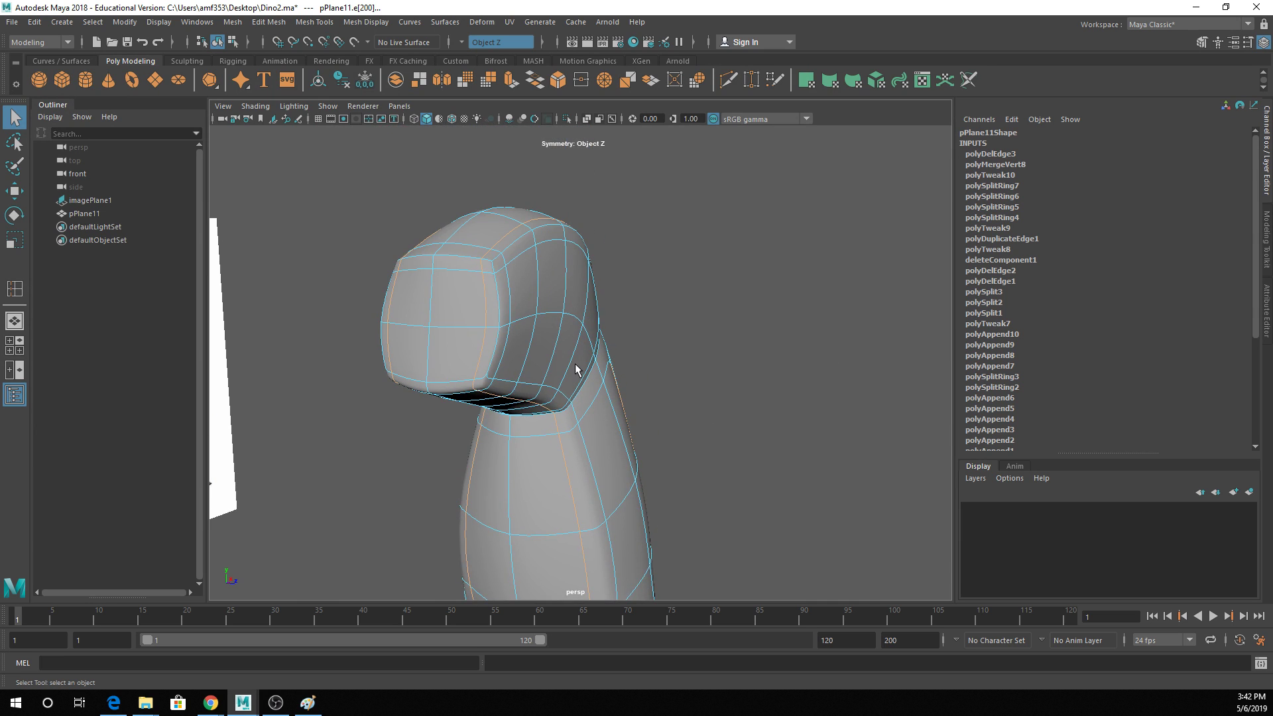
pyautogui.press('1')
pyautogui.scroll(3, 434, 197)
pyautogui.keyDown('alt'); pyautogui.moveTo(434, 197); pyautogui.dragTo(539, 361); pyautogui.keyUp('alt')
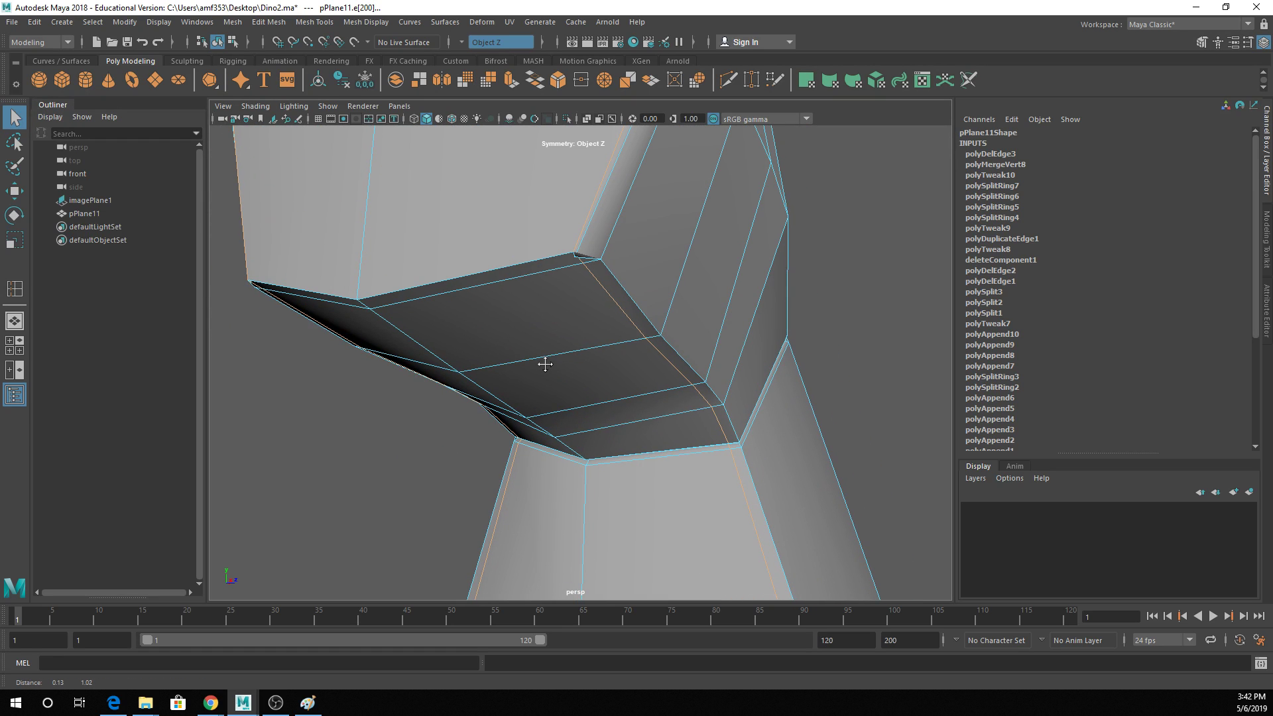
pyautogui.click(313, 22)
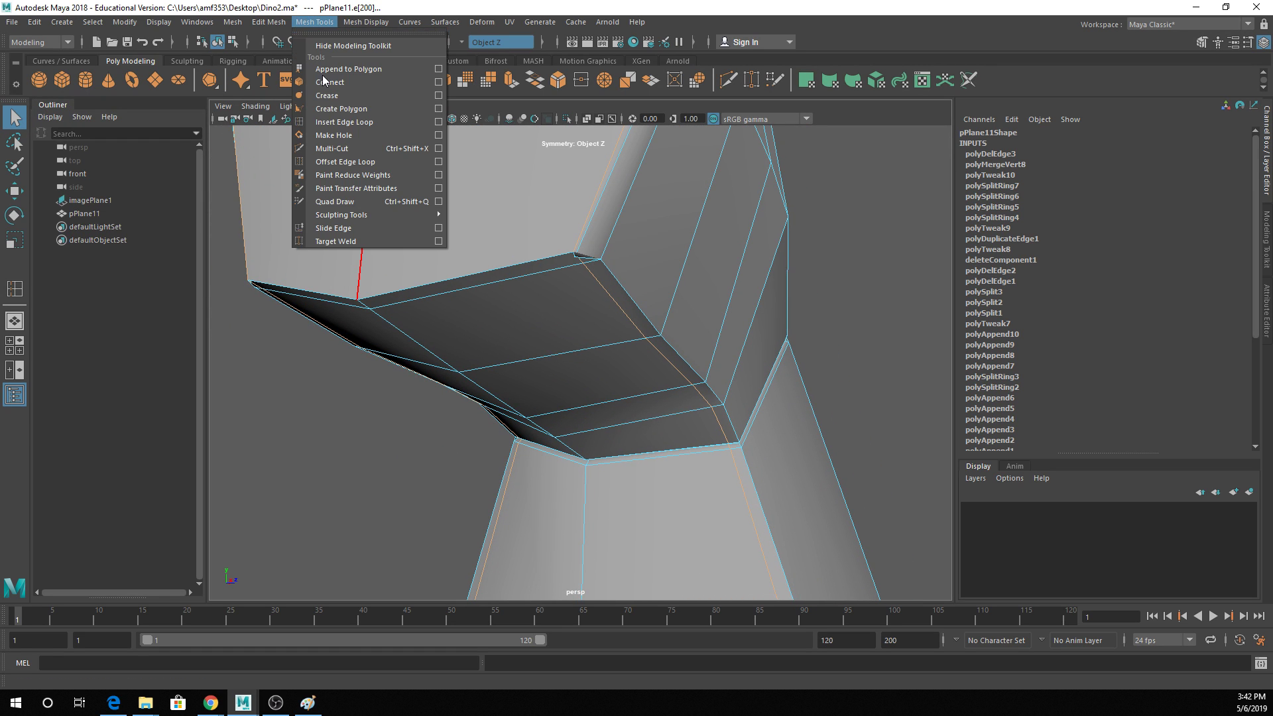
pyautogui.click(338, 130)
pyautogui.click(586, 243)
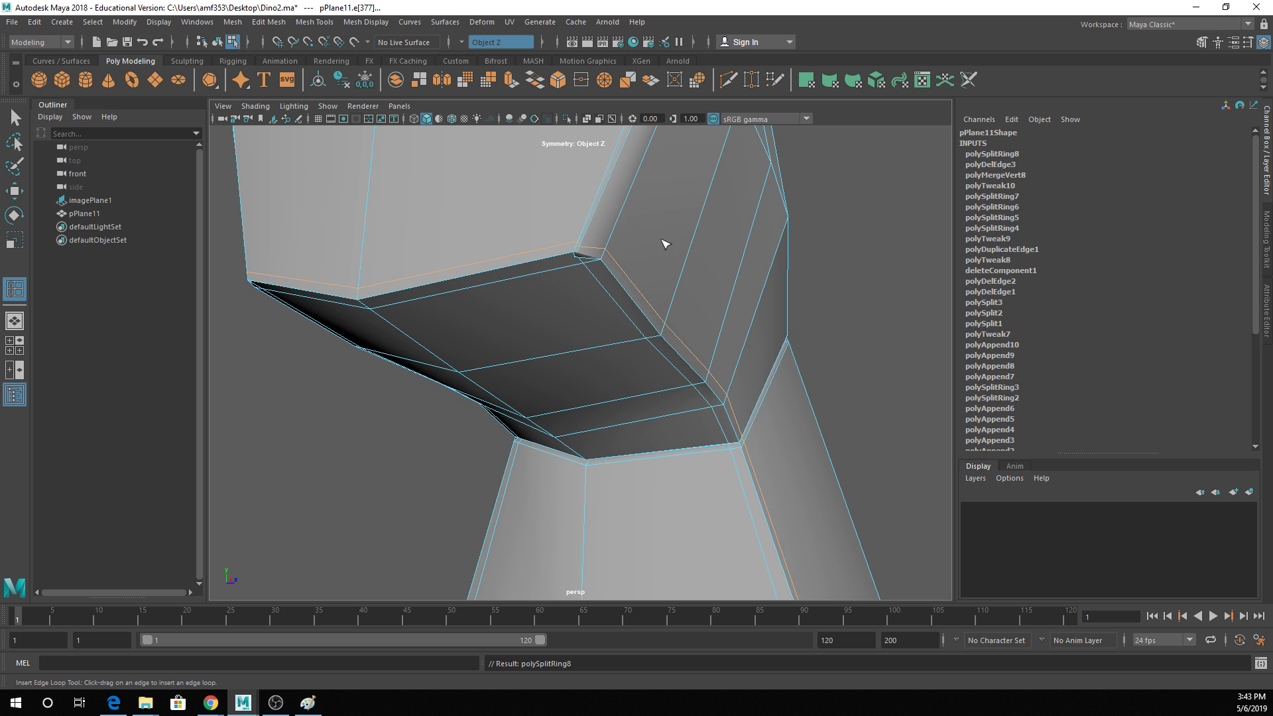
pyautogui.keyDown('alt'); pyautogui.moveTo(661, 239); pyautogui.dragTo(577, 262); pyautogui.keyUp('alt')
pyautogui.press('3')
pyautogui.press('q')
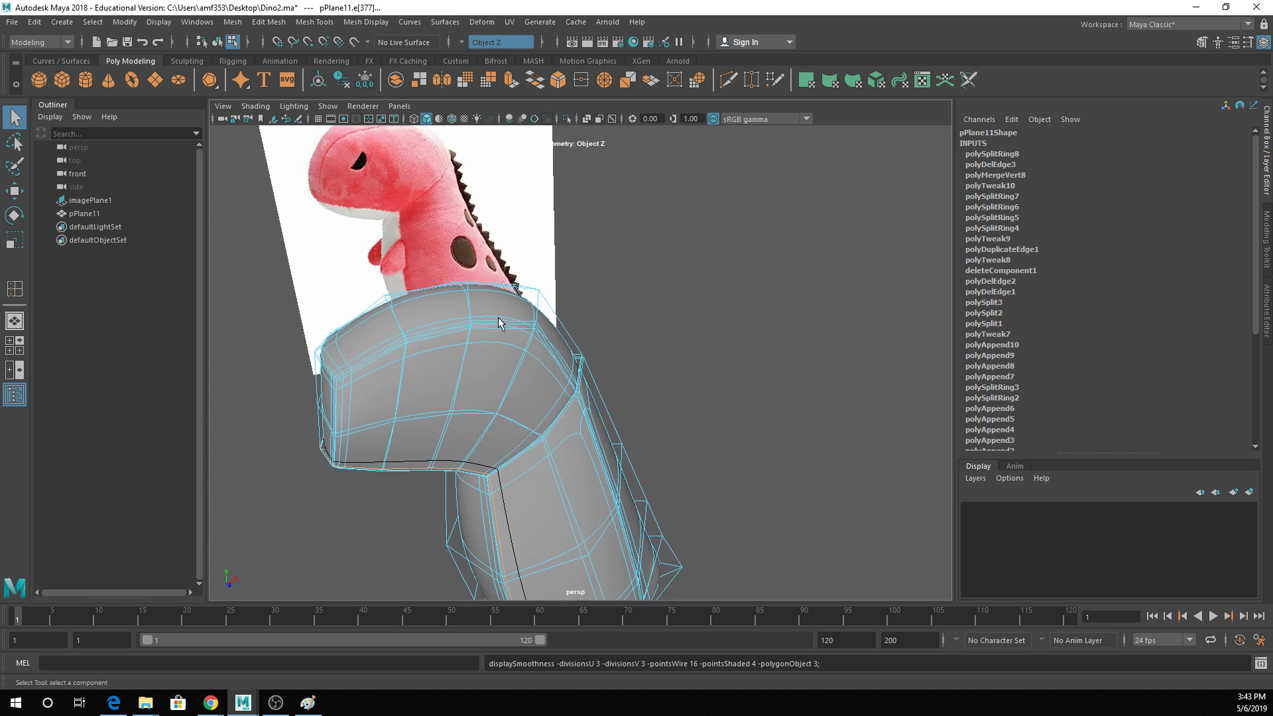
# Delete the two leftover edge lines flanking the seam on the upper side of the body, below the neck crease.
pyautogui.press('F8')
pyautogui.keyDown('alt'); pyautogui.moveTo(572, 323); pyautogui.dragTo(478, 332); pyautogui.keyUp('alt')
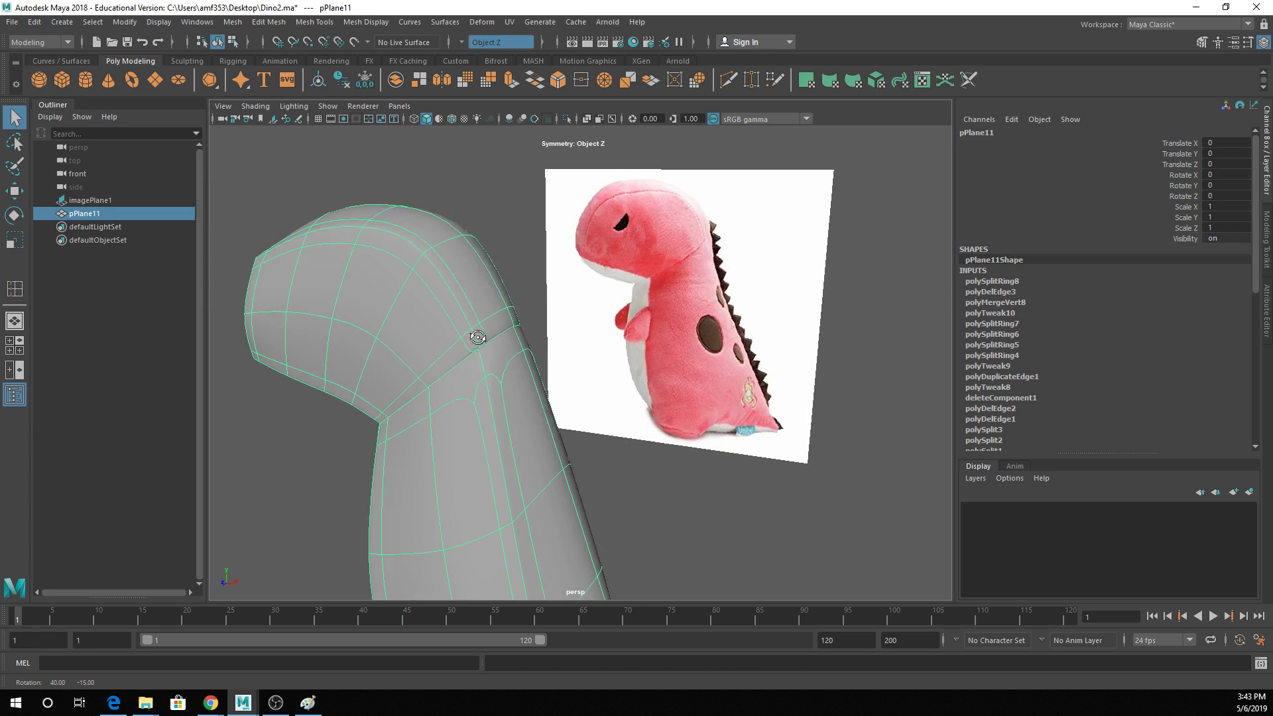
pyautogui.keyDown('alt'); pyautogui.moveTo(477, 332); pyautogui.dragTo(490, 326, button='middle'); pyautogui.keyUp('alt')
pyautogui.scroll(2, 490, 326)
pyautogui.moveTo(504, 301); pyautogui.dragTo(506, 284, button='right')
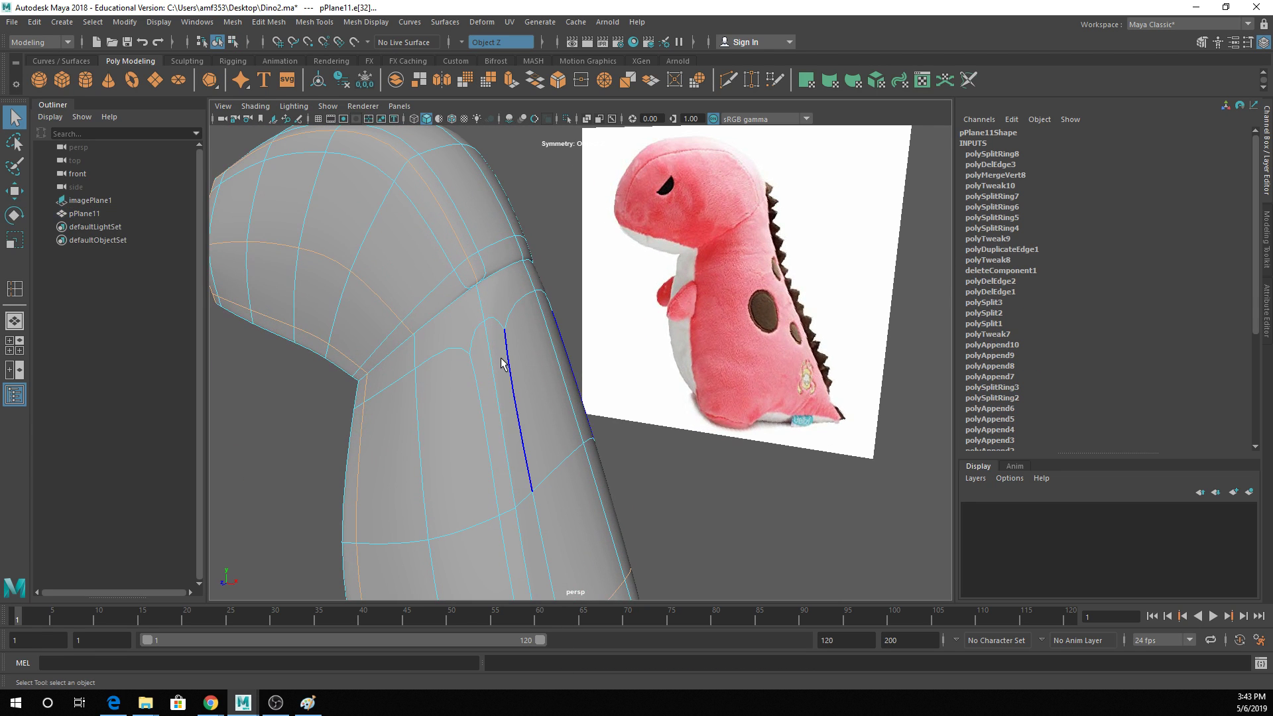
pyautogui.click(480, 373)
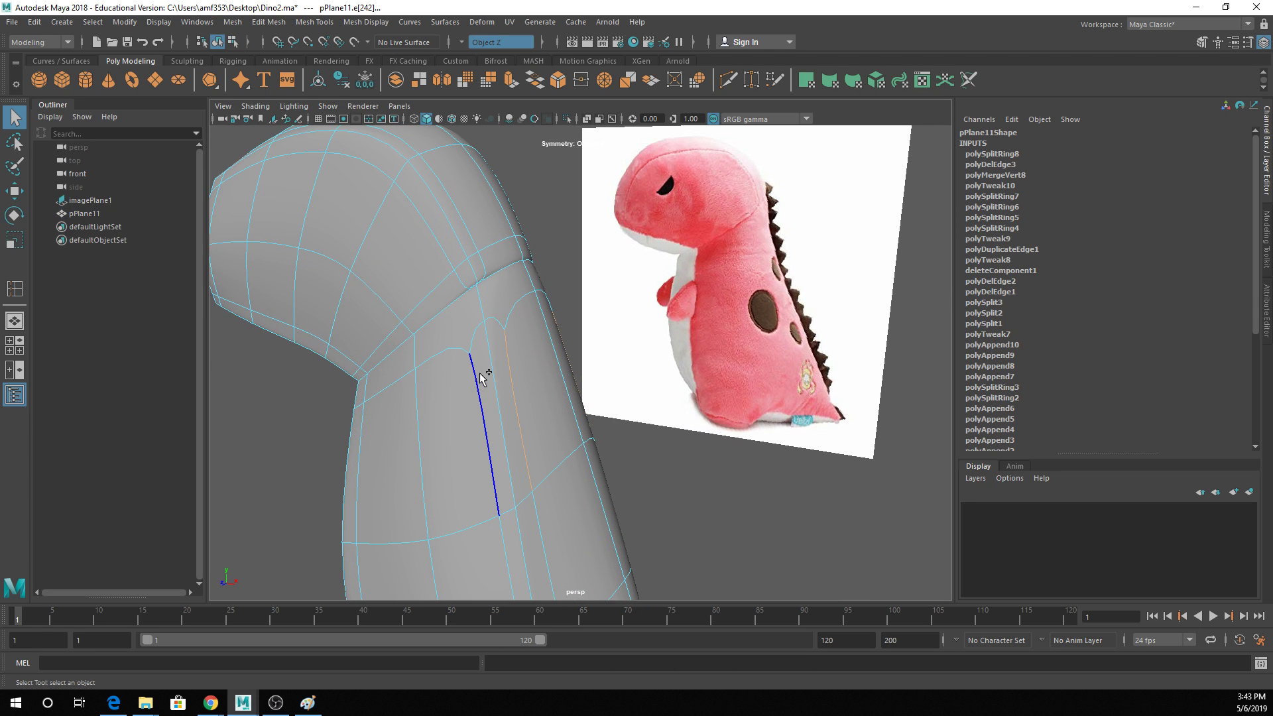
pyautogui.click(534, 517)
pyautogui.click(542, 485)
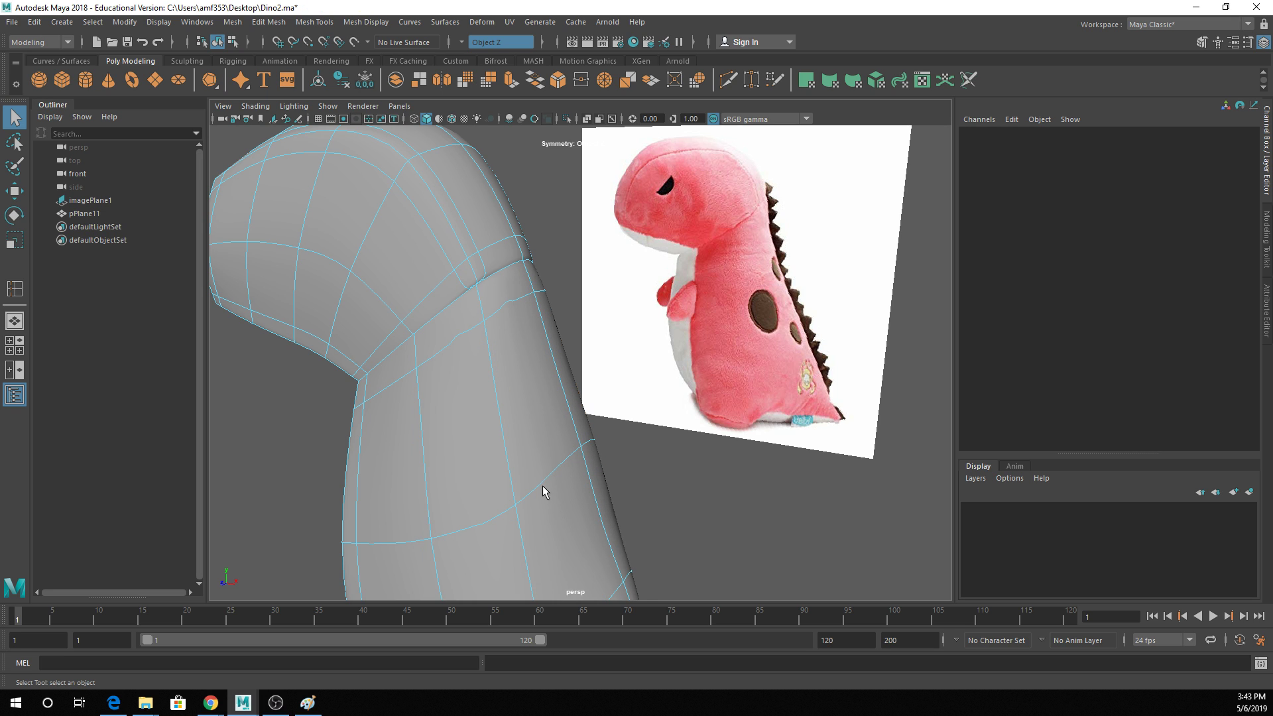
pyautogui.scroll(-2, 542, 485)
pyautogui.hotkey('ctrl', 'z')
pyautogui.press('Delete')
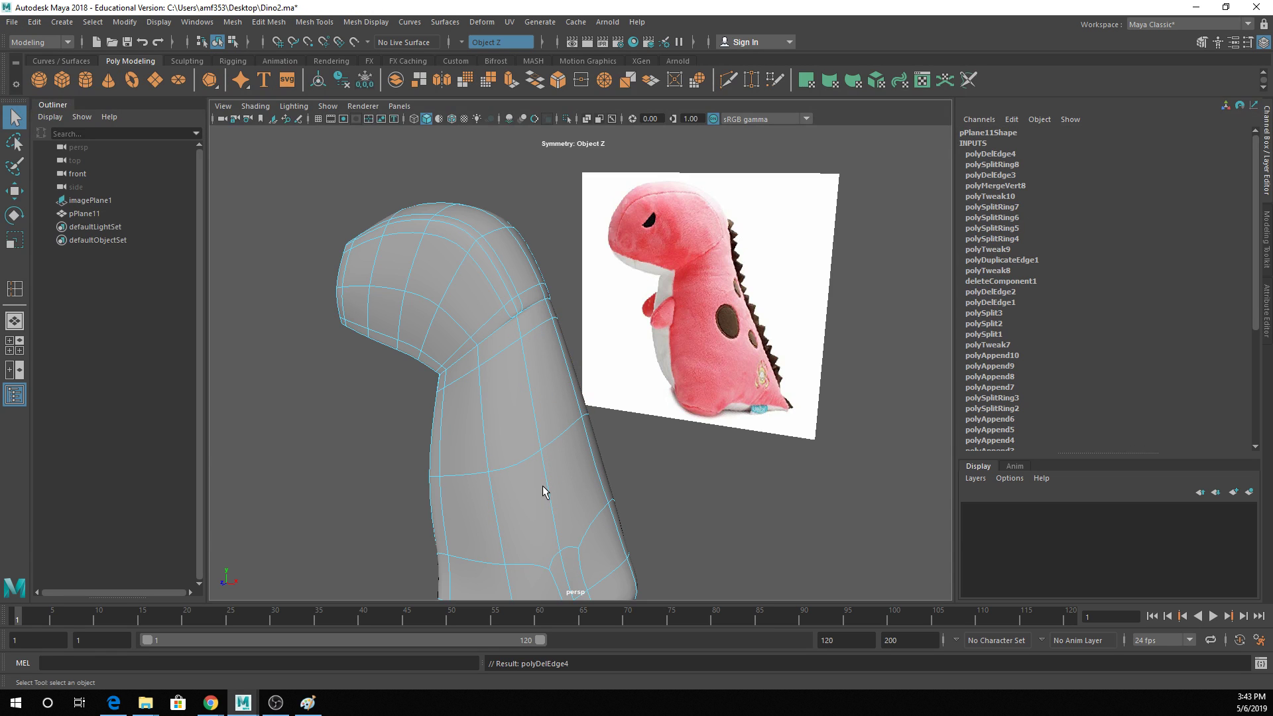
# Select the row of edges running along the middle of the head's side and move it slightly outward to round the cheek.
pyautogui.keyDown('alt'); pyautogui.moveTo(544, 489); pyautogui.dragTo(542, 431); pyautogui.keyUp('alt')
pyautogui.keyDown('alt'); pyautogui.moveTo(443, 302); pyautogui.dragTo(418, 281); pyautogui.keyUp('alt')
pyautogui.click(422, 272)
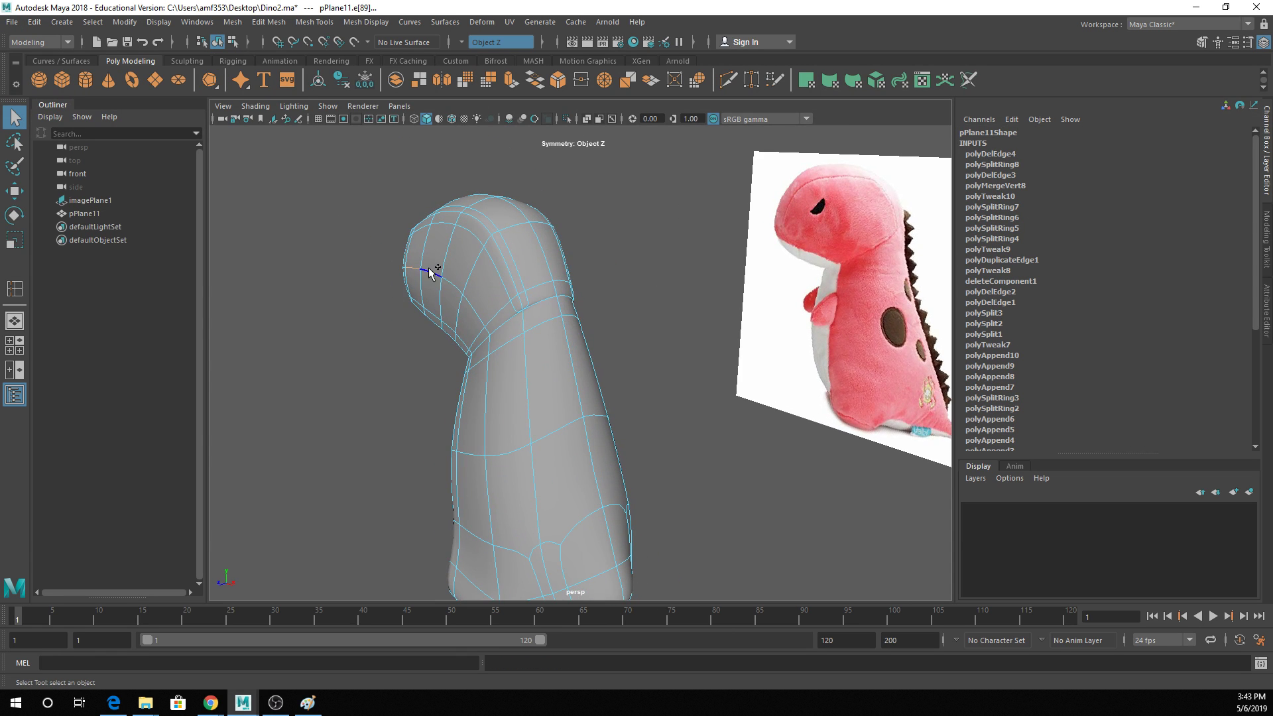
pyautogui.click(465, 307)
pyautogui.press('w')
pyautogui.press('q')
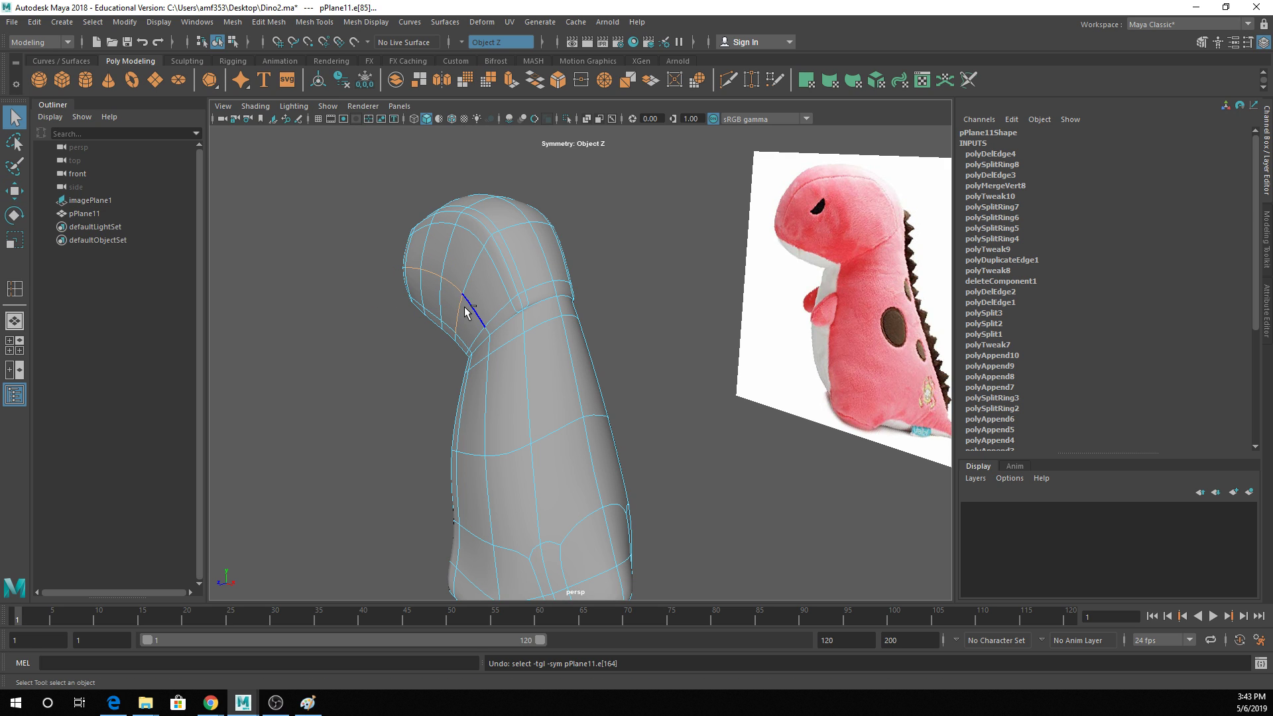
pyautogui.press('w')
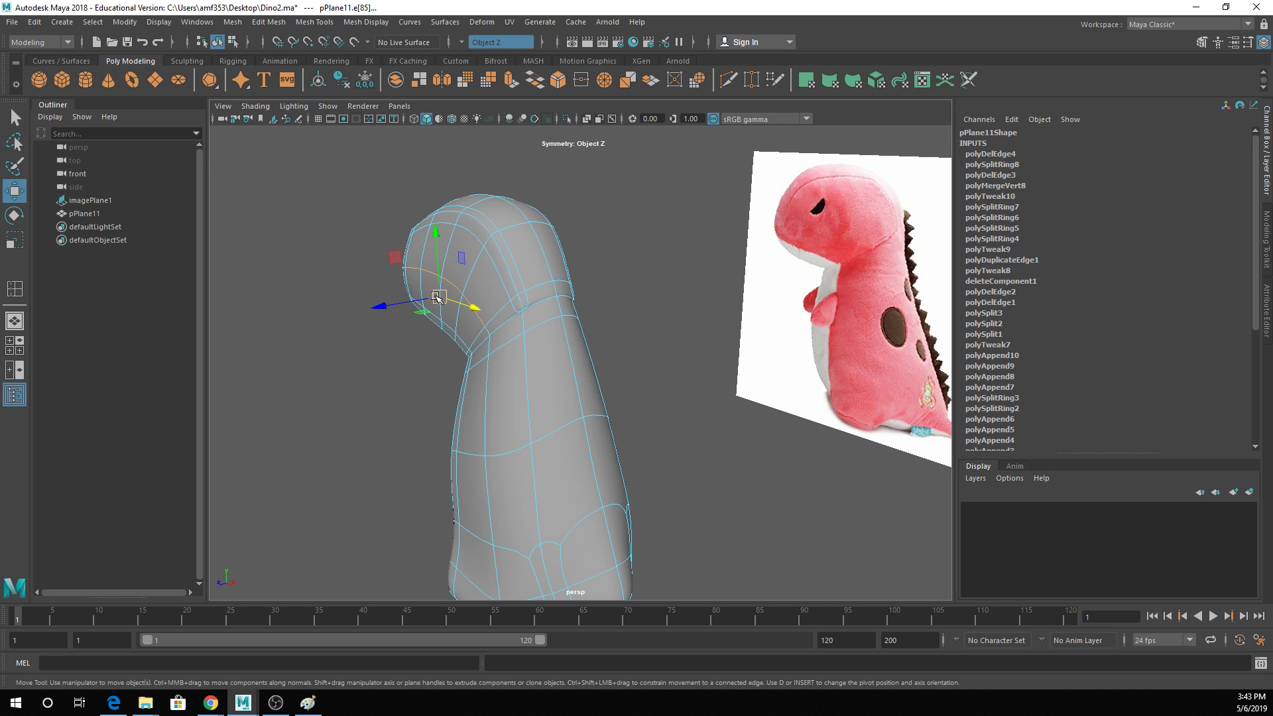
pyautogui.moveTo(435, 317); pyautogui.dragTo(410, 304)
pyautogui.press('q')
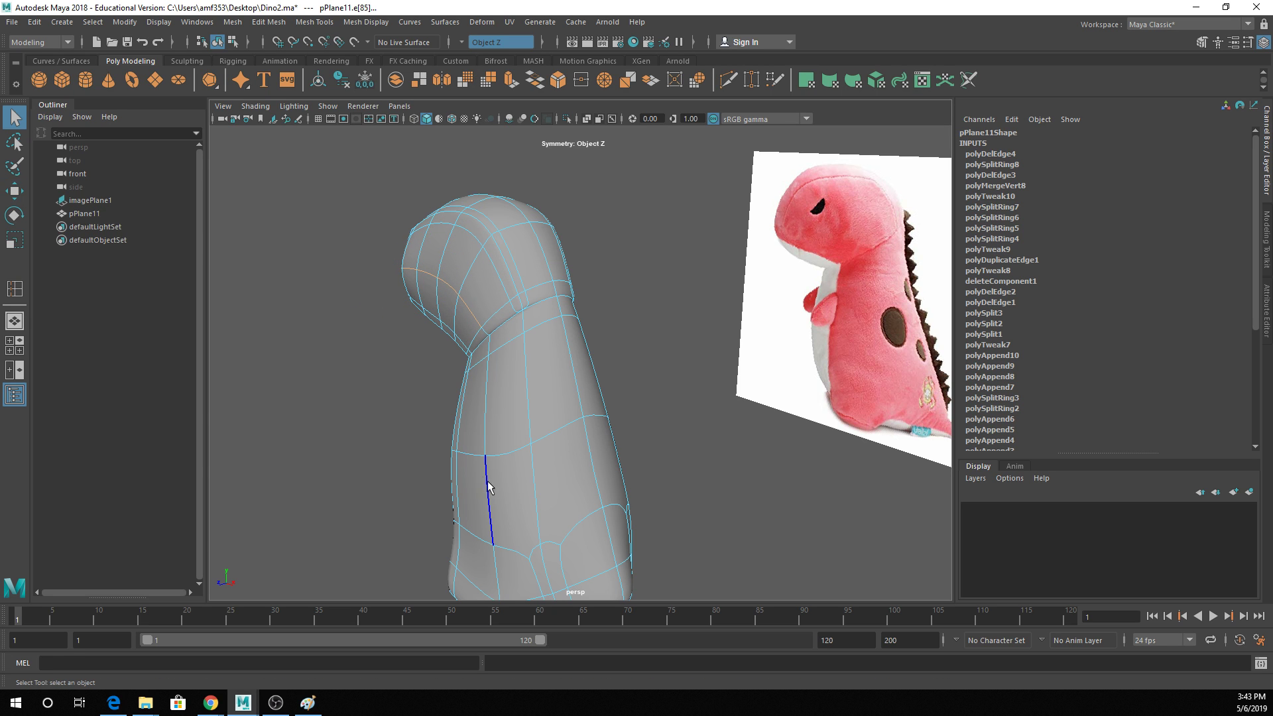
# Move the crosswise edge on the side of the belly outward to fill out the body.
pyautogui.click(490, 494)
pyautogui.moveTo(491, 494)
pyautogui.keyDown('alt'); pyautogui.mouseDown()
pyautogui.moveTo(477, 497)
pyautogui.moveTo(493, 508)
pyautogui.mouseUp(); pyautogui.keyUp('alt')
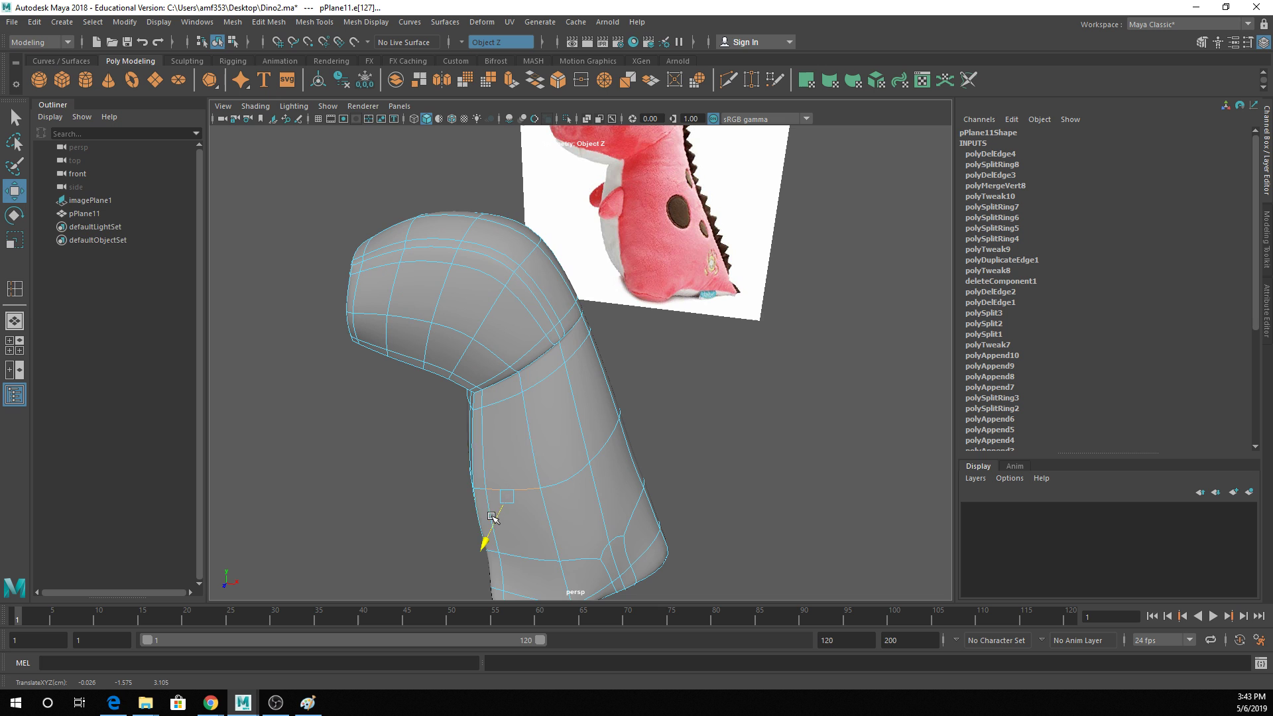
pyautogui.press('w')
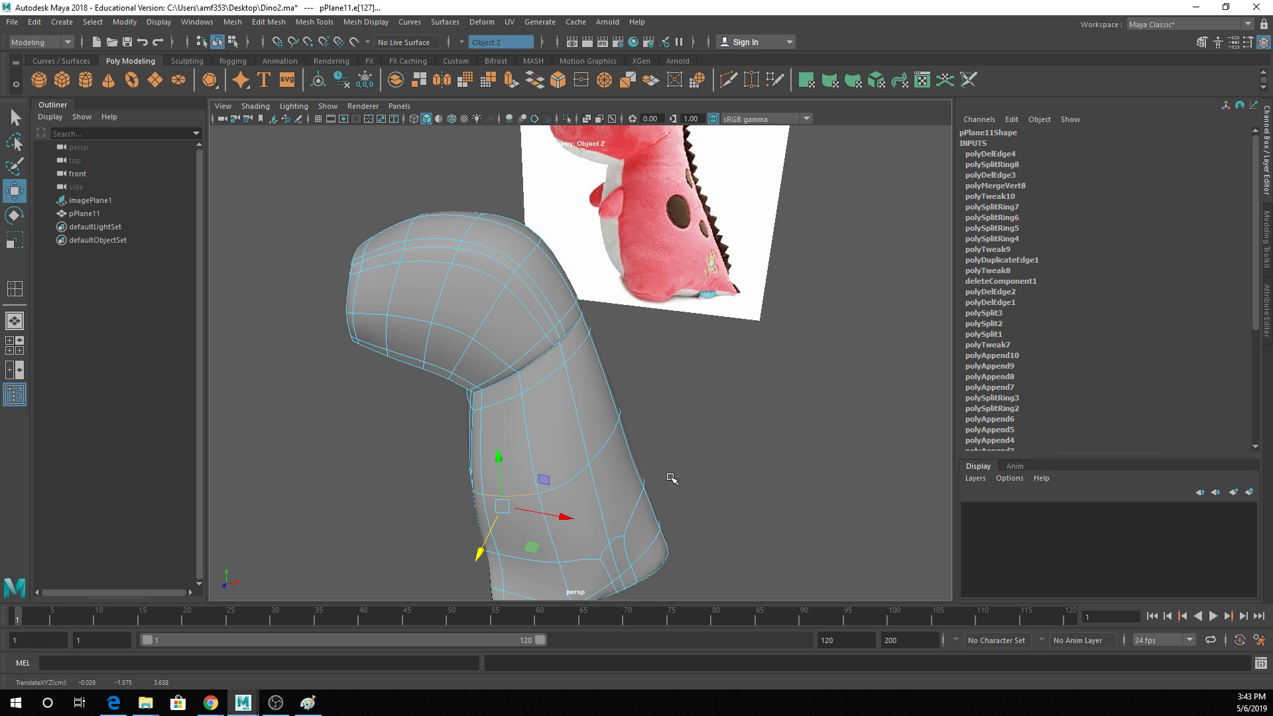
# Delete the leftover edges flanking the seam on the lower side of the body, near the tail.
pyautogui.keyDown('alt'); pyautogui.moveTo(671, 478); pyautogui.dragTo(663, 335, button='middle'); pyautogui.keyUp('alt')
pyautogui.click(630, 435)
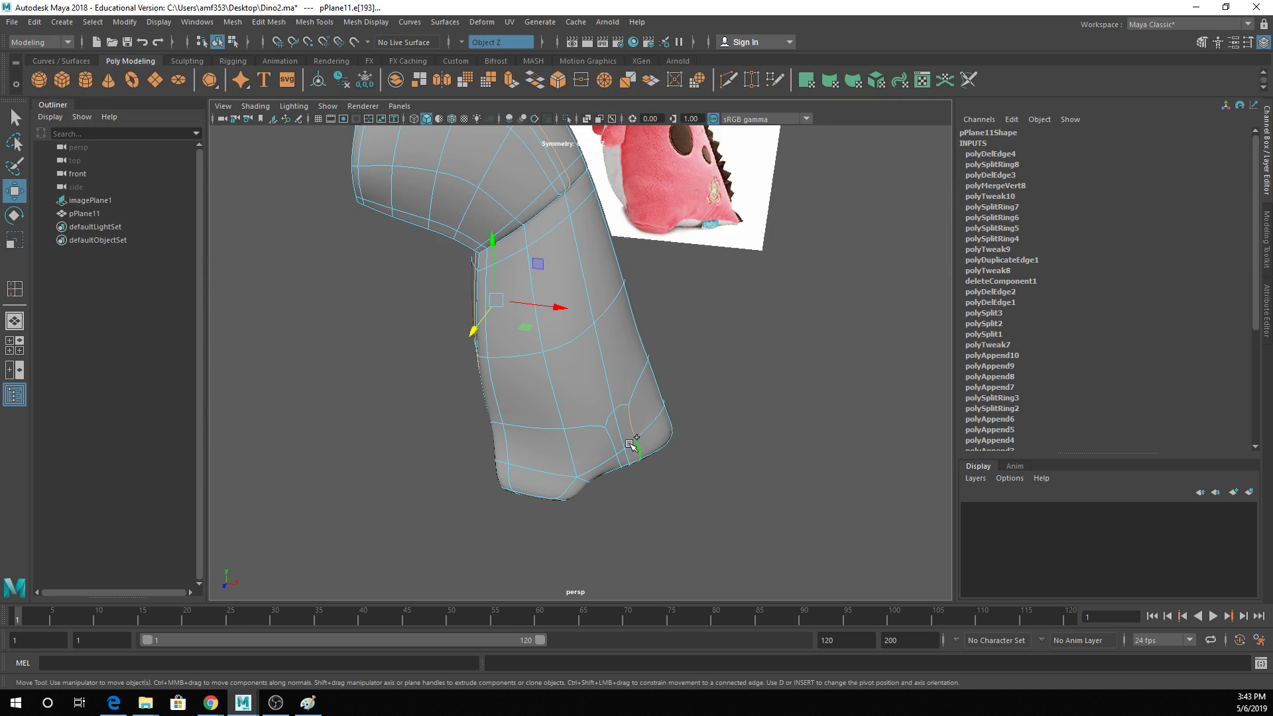
pyautogui.doubleClick(610, 440)
pyautogui.press('Delete')
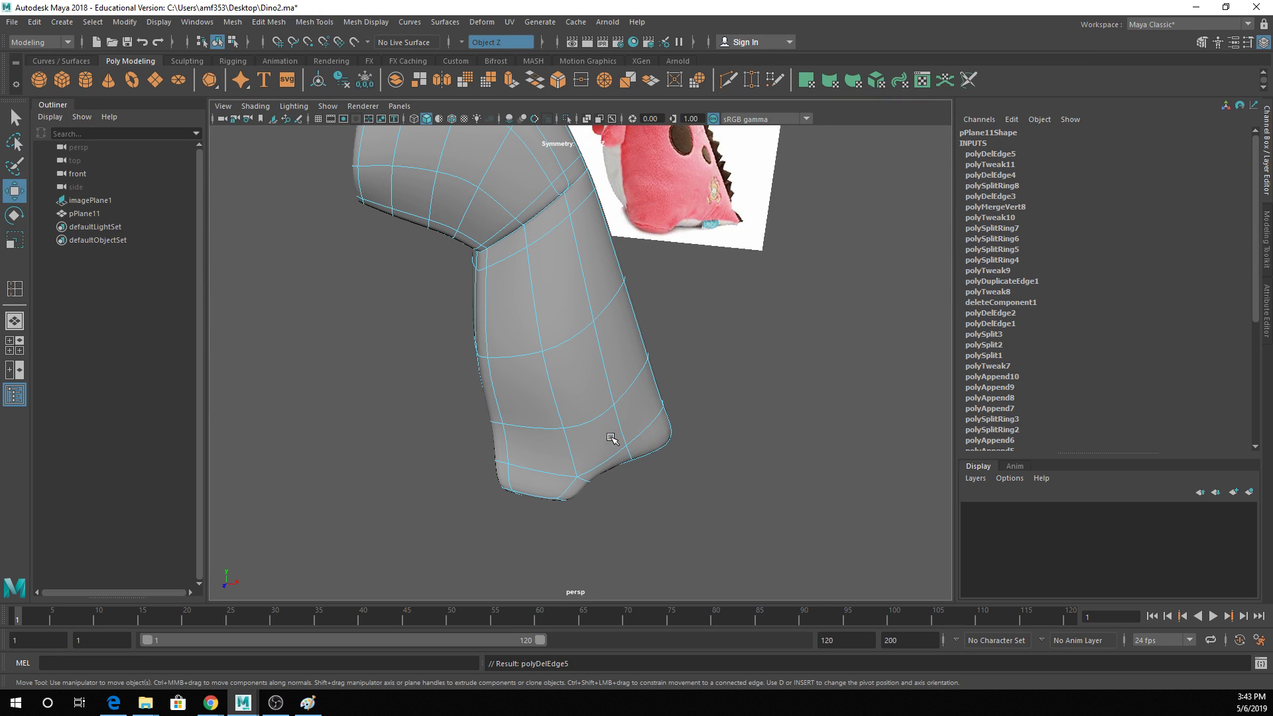
# Compare the unsmoothed and smoothed mesh from the side and front, checking the head, neck crease and body.
pyautogui.keyDown('alt'); pyautogui.moveTo(610, 441); pyautogui.dragTo(607, 411); pyautogui.keyUp('alt')
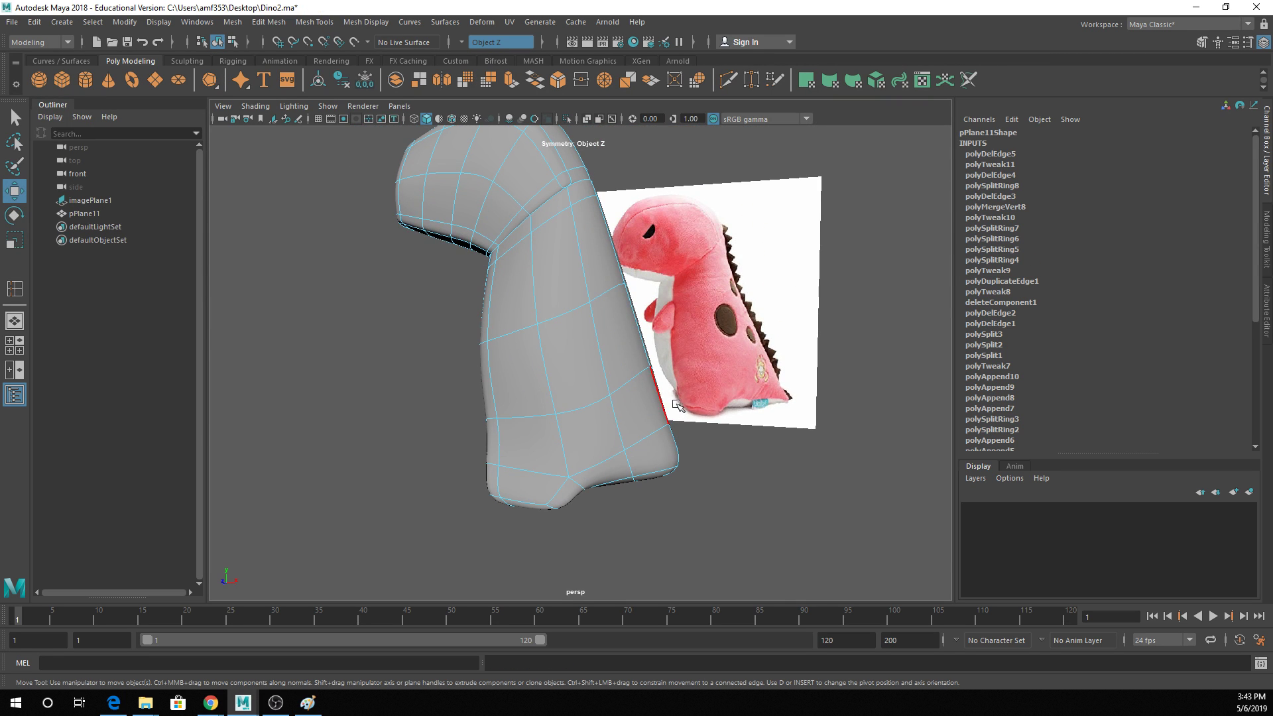
pyautogui.press('1')
pyautogui.keyDown('alt'); pyautogui.moveTo(600, 358); pyautogui.dragTo(642, 360); pyautogui.keyUp('alt')
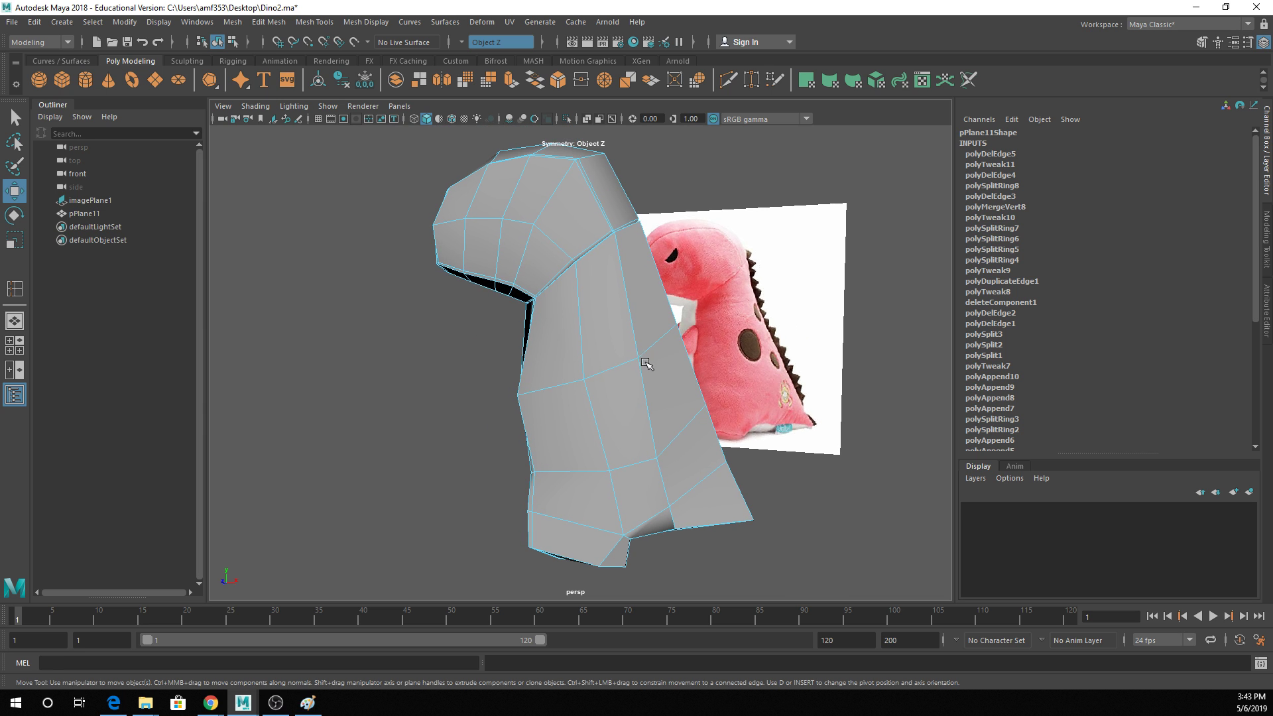
pyautogui.keyDown('alt'); pyautogui.moveTo(776, 322); pyautogui.dragTo(736, 323); pyautogui.keyUp('alt')
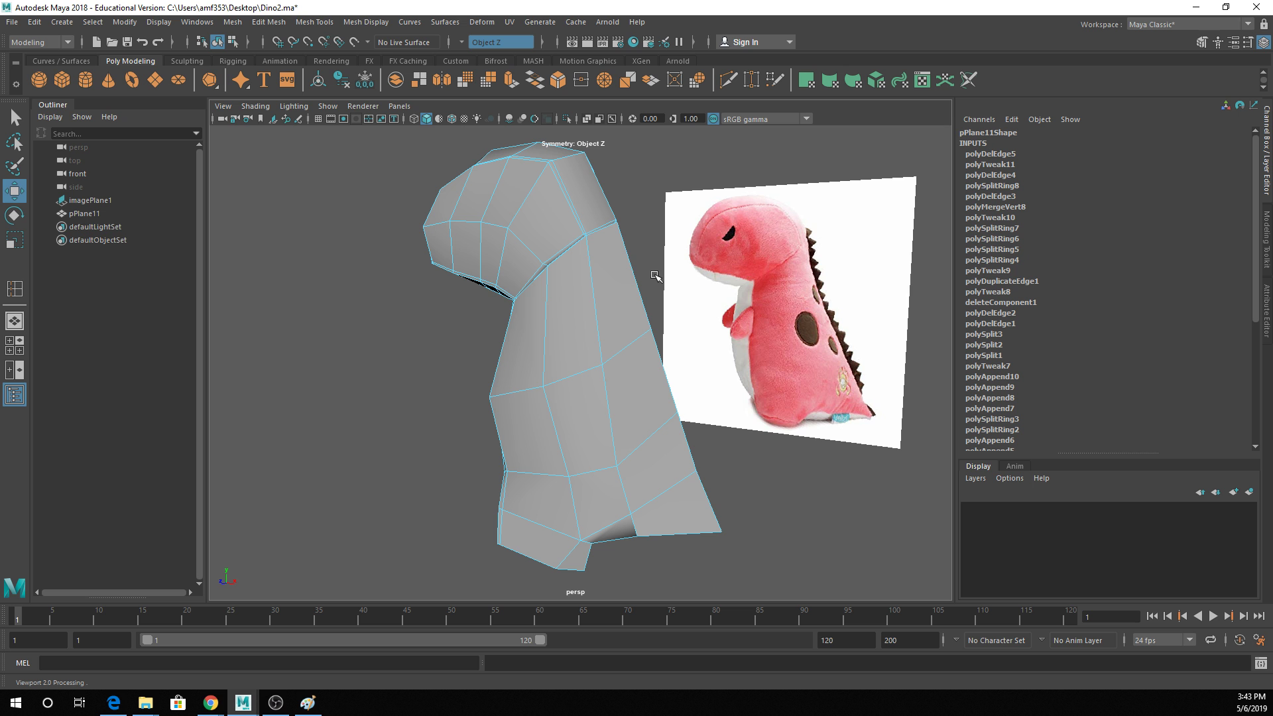
pyautogui.keyDown('alt'); pyautogui.moveTo(321, 305); pyautogui.dragTo(573, 345); pyautogui.keyUp('alt')
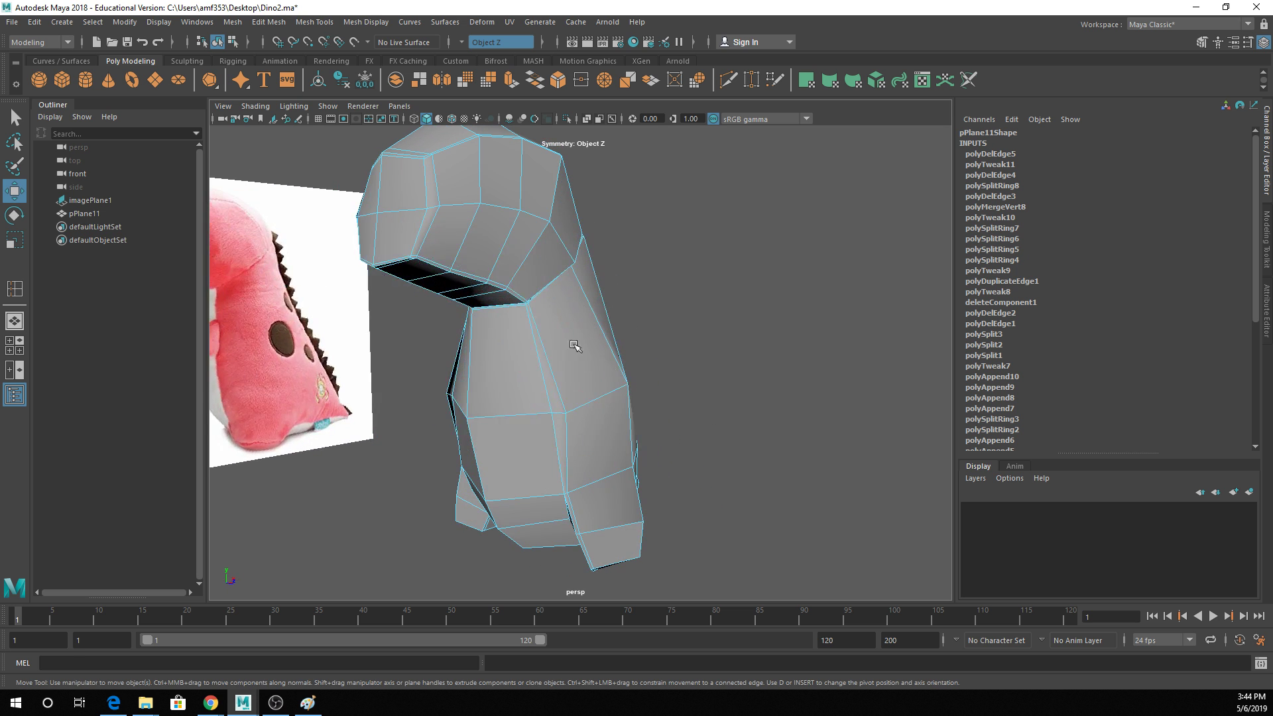
pyautogui.scroll(2, 574, 345)
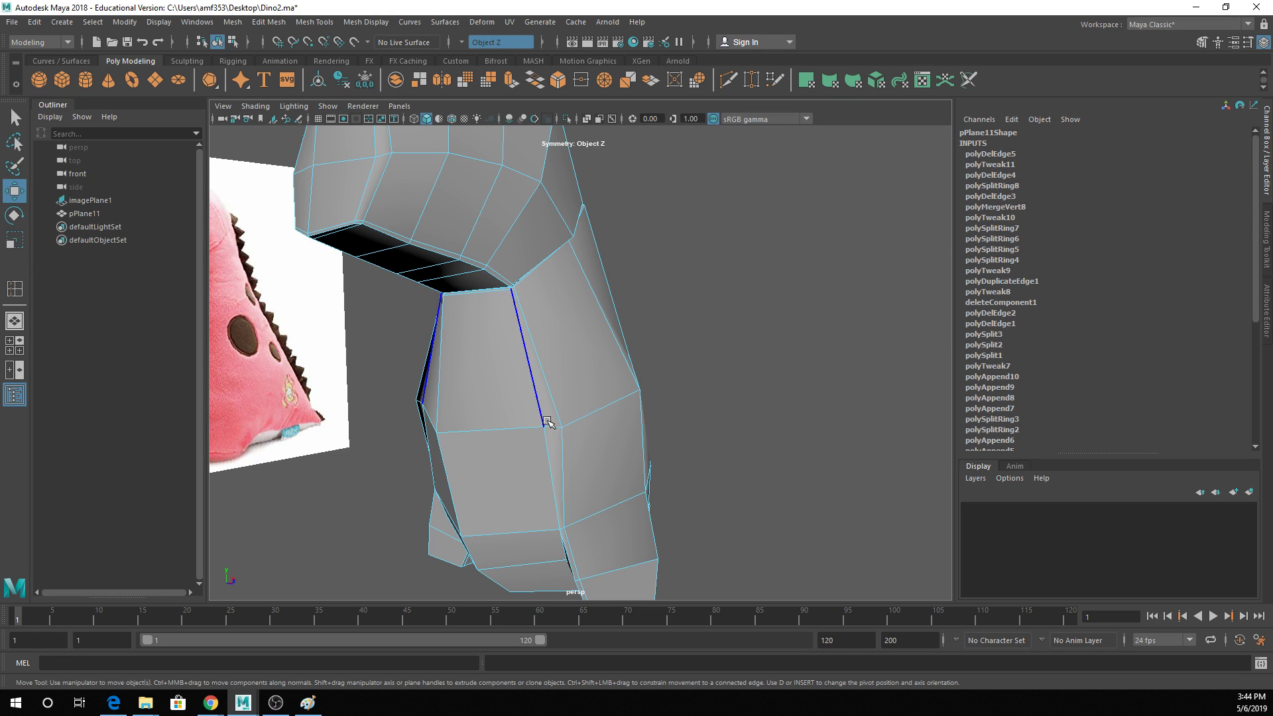
pyautogui.press('3')
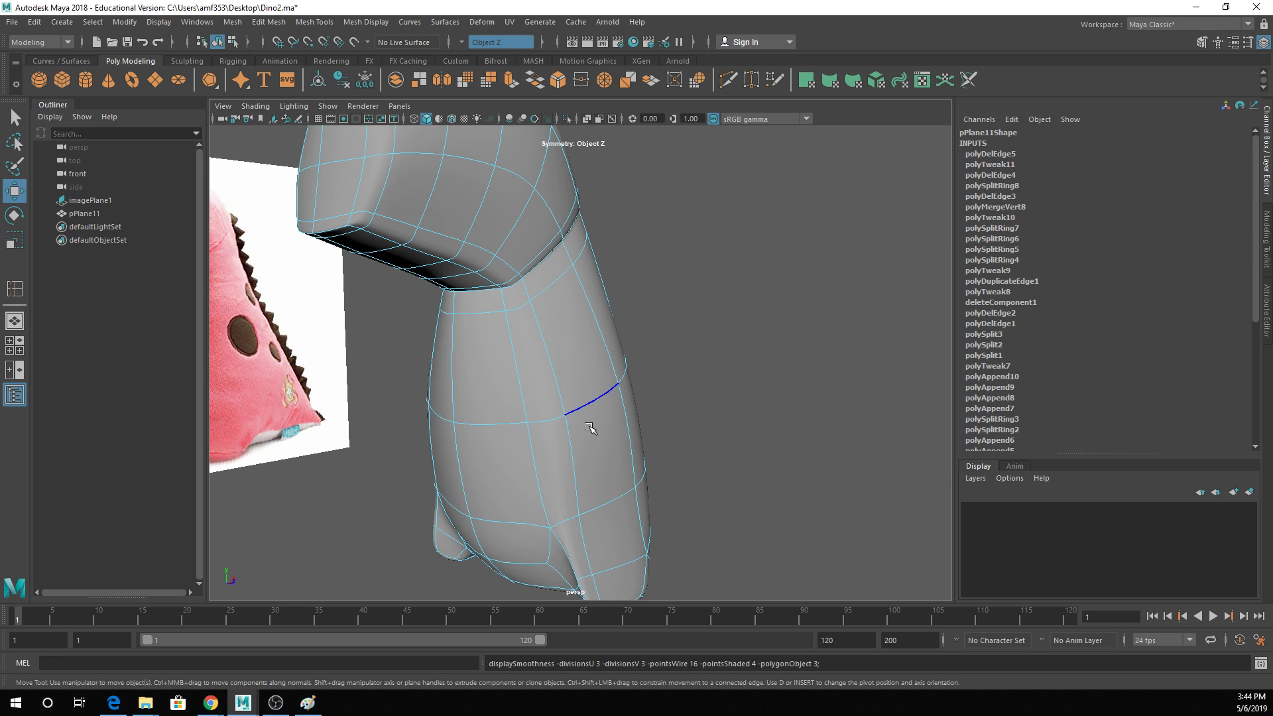
pyautogui.keyDown('alt'); pyautogui.moveTo(590, 428); pyautogui.dragTo(620, 199); pyautogui.keyUp('alt')
pyautogui.press('1')
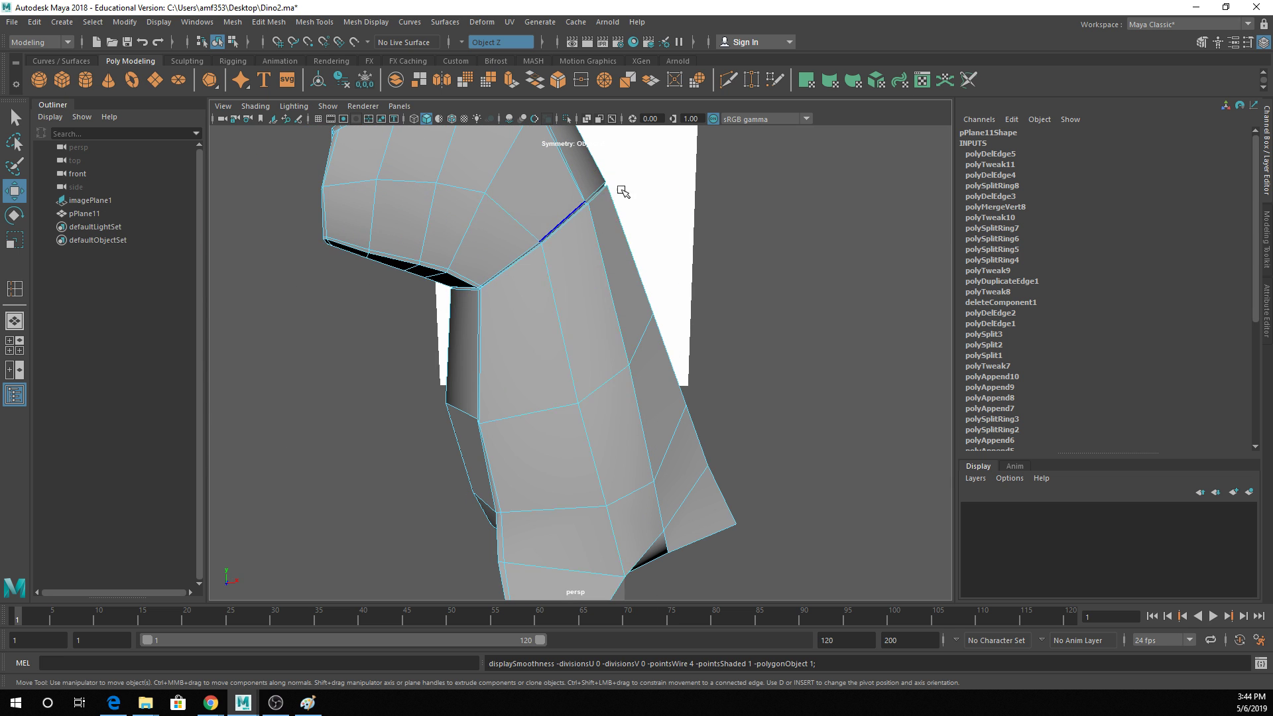
# Display the whole dinosaur mesh smoothed, deselect it and save the scene.
pyautogui.click(782, 273)
pyautogui.keyDown('alt'); pyautogui.moveTo(781, 273); pyautogui.dragTo(759, 352, button='right'); pyautogui.keyUp('alt')
pyautogui.keyDown('alt'); pyautogui.moveTo(759, 352); pyautogui.dragTo(680, 366); pyautogui.keyUp('alt')
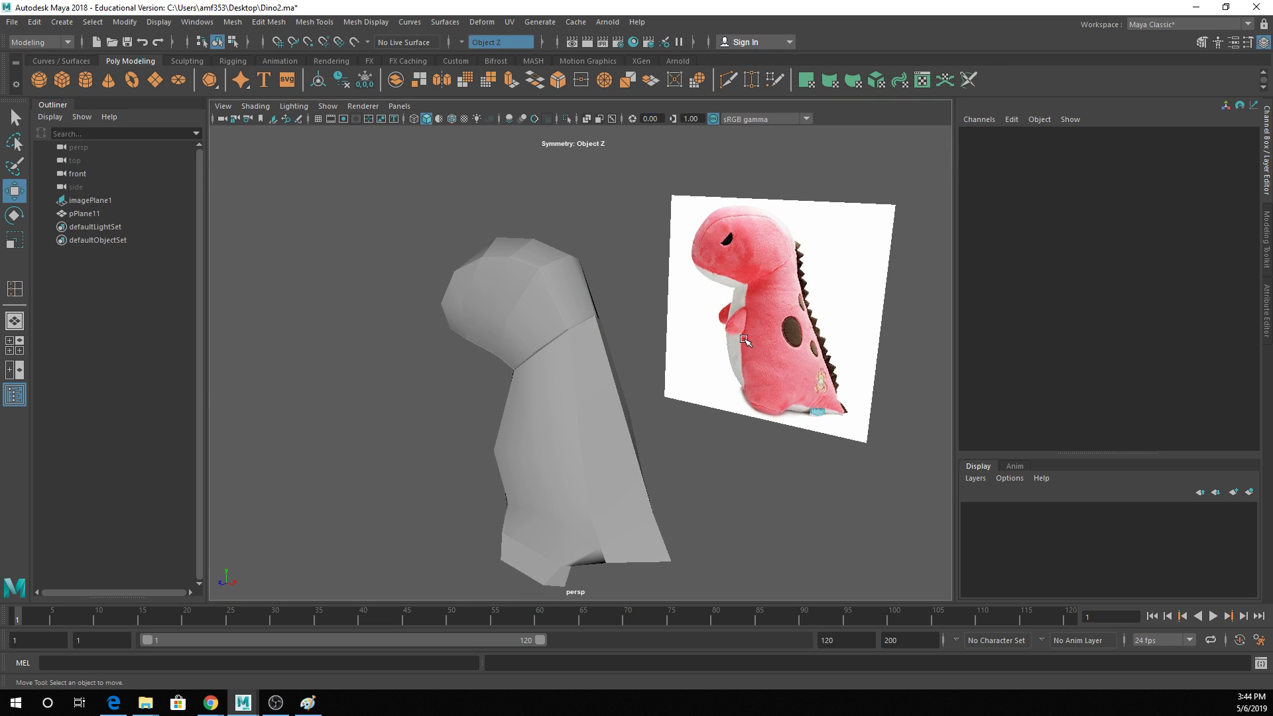
pyautogui.click(592, 338)
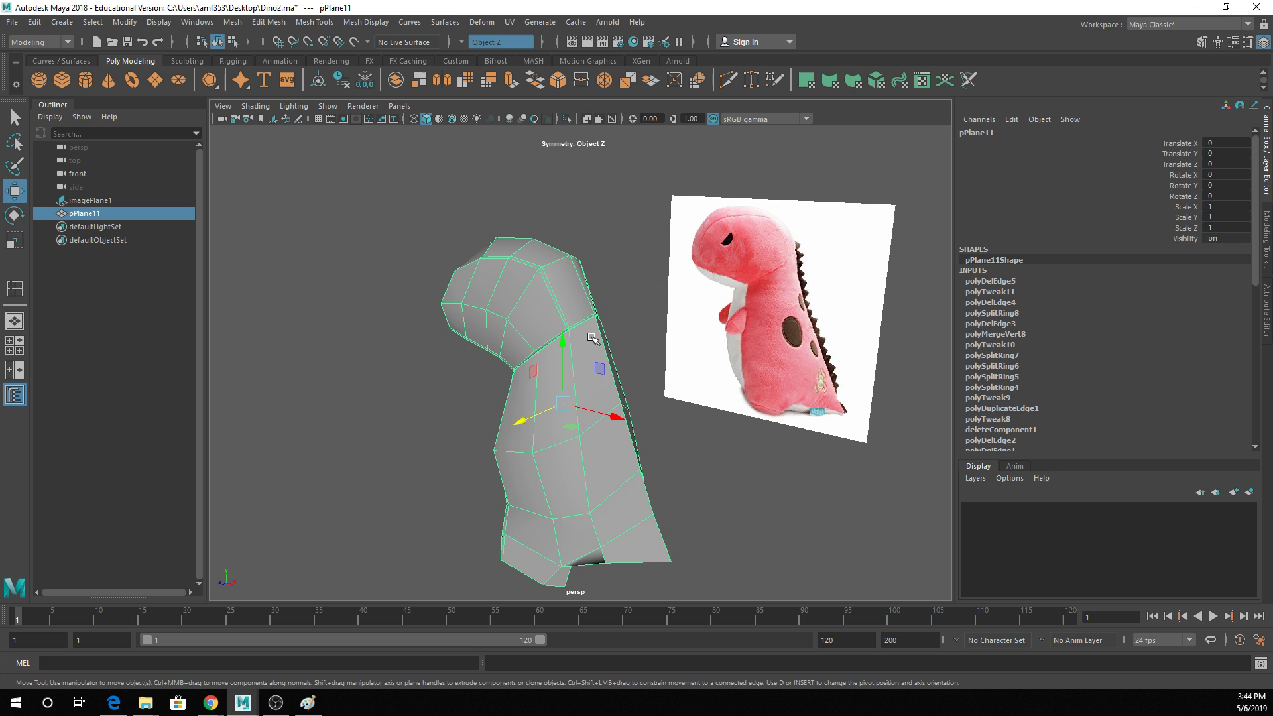
pyautogui.press('3')
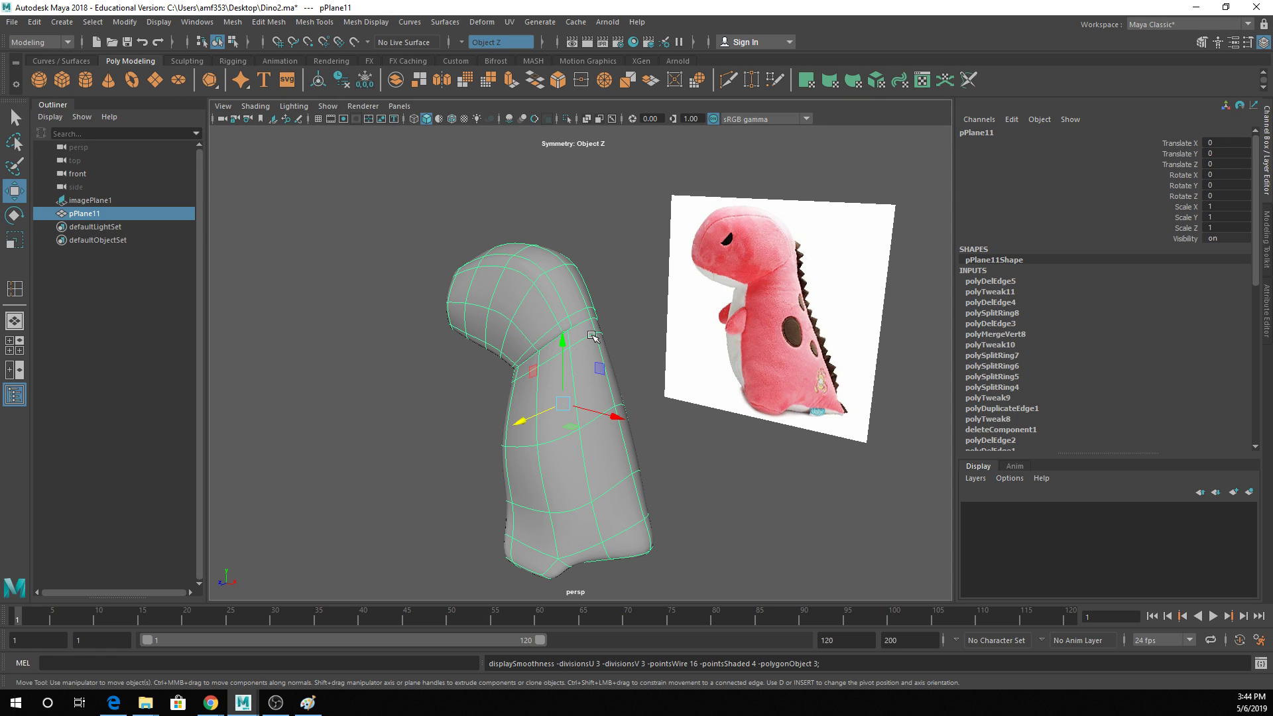
pyautogui.click(482, 190)
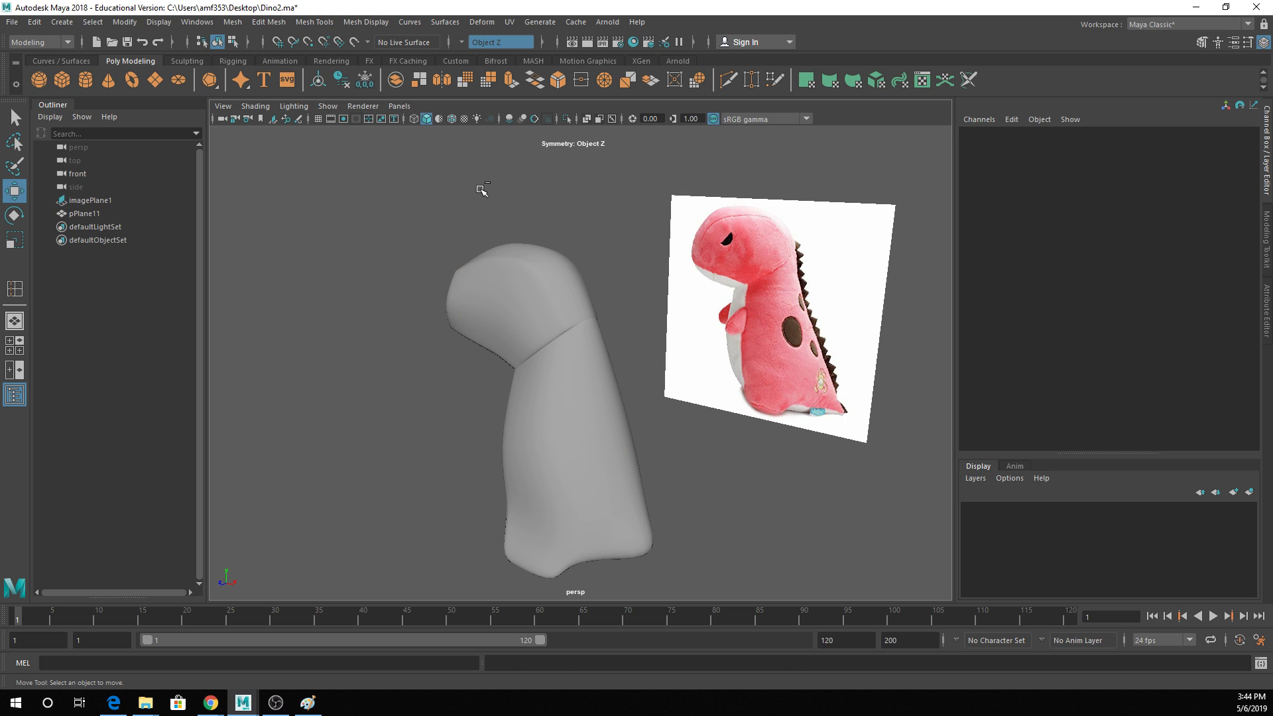
pyautogui.hotkey('ctrl', 's')
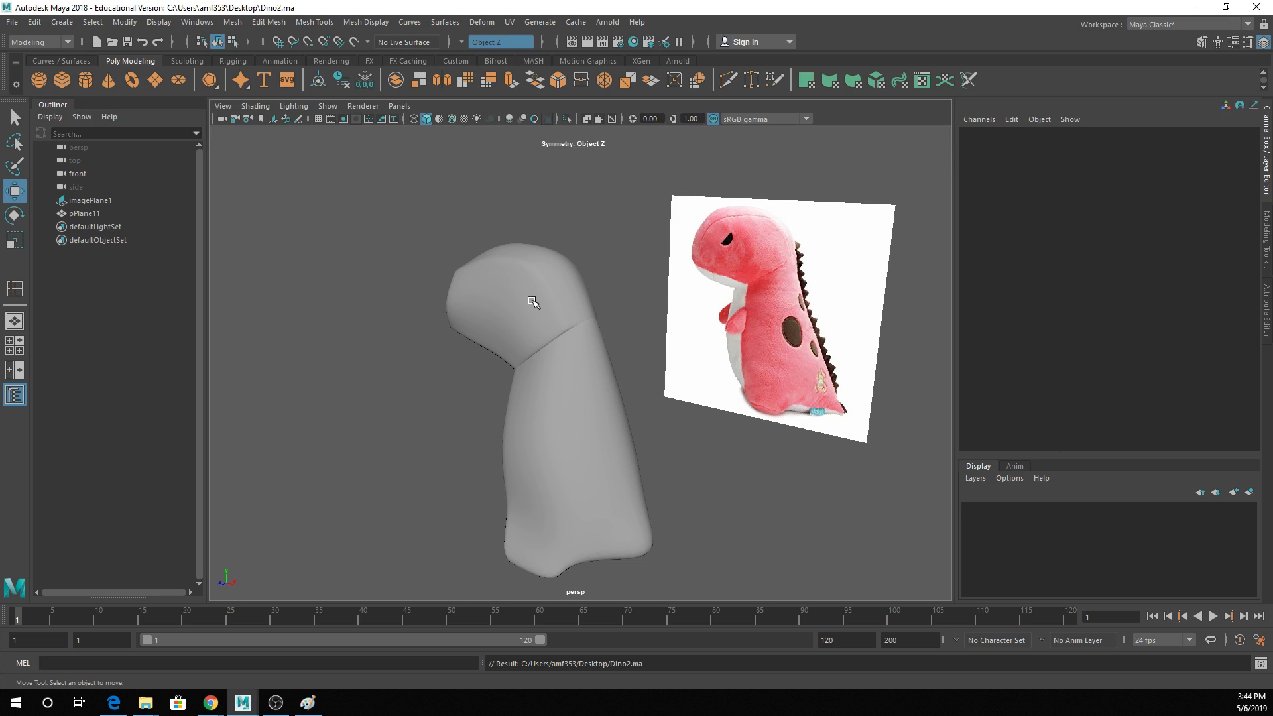